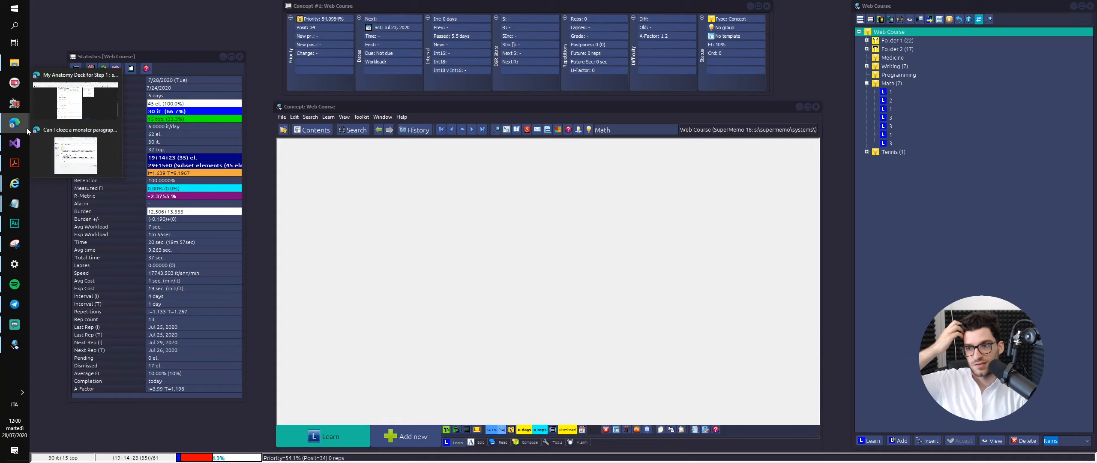
- Switch to the web browser and open unsplash.com in place of the SuperMemopedia article
{"action": "left_click", "coordinate": [44, 135]}
{"action": "left_click", "coordinate": [293, 26]}
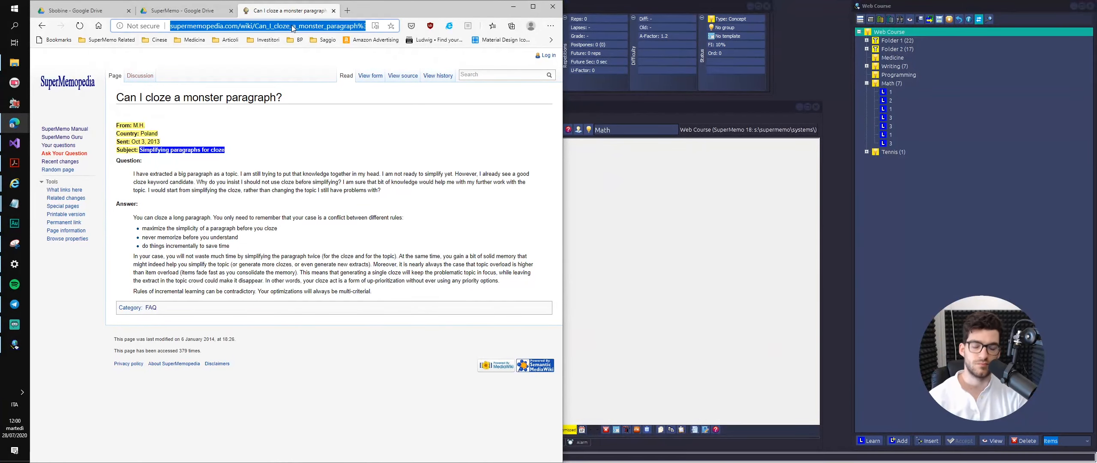
{"action": "type", "text": "unsplash.com"}
{"action": "key", "text": "Return"}
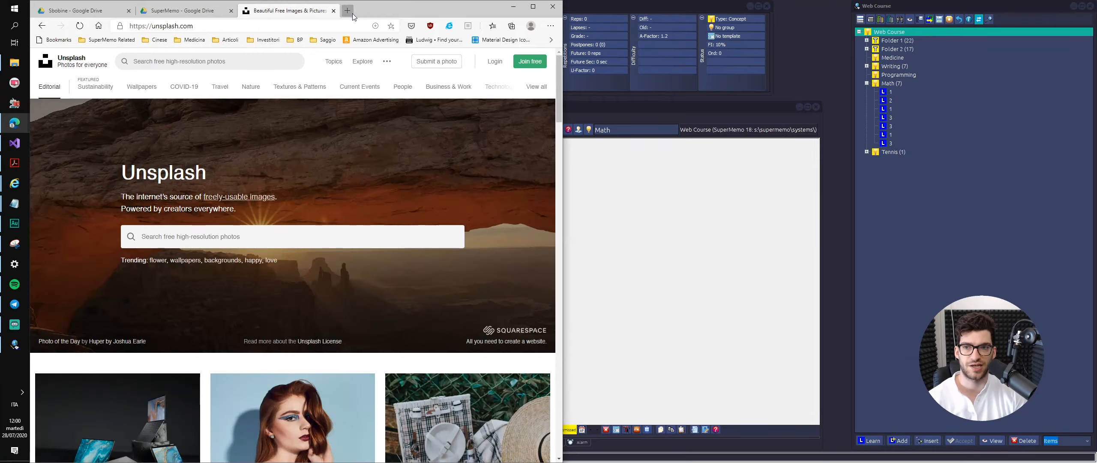
- Search the web for "true false png" in a new tab
{"action": "left_click", "coordinate": [348, 11]}
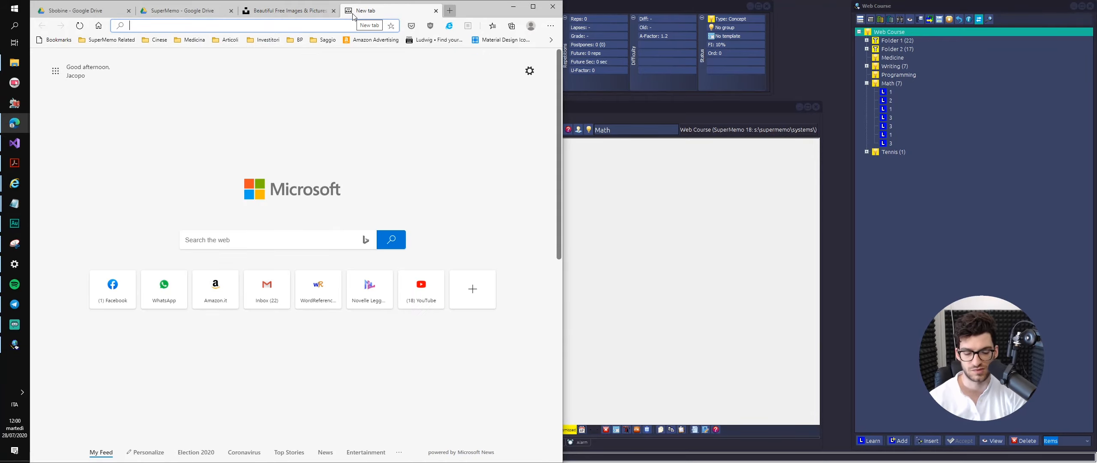
{"action": "type", "text": "tru"}
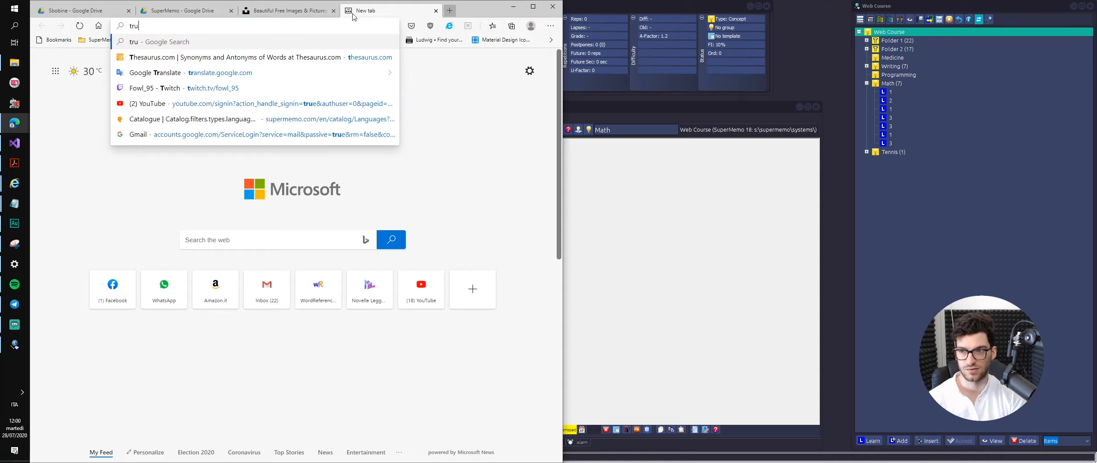
{"action": "type", "text": "e false pn"}
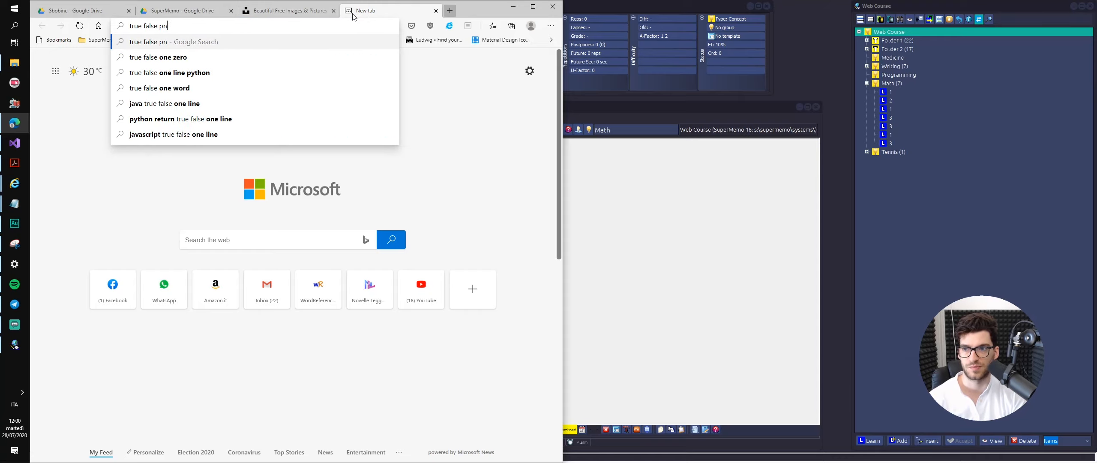
{"action": "type", "text": "g"}
{"action": "key", "text": "Return"}
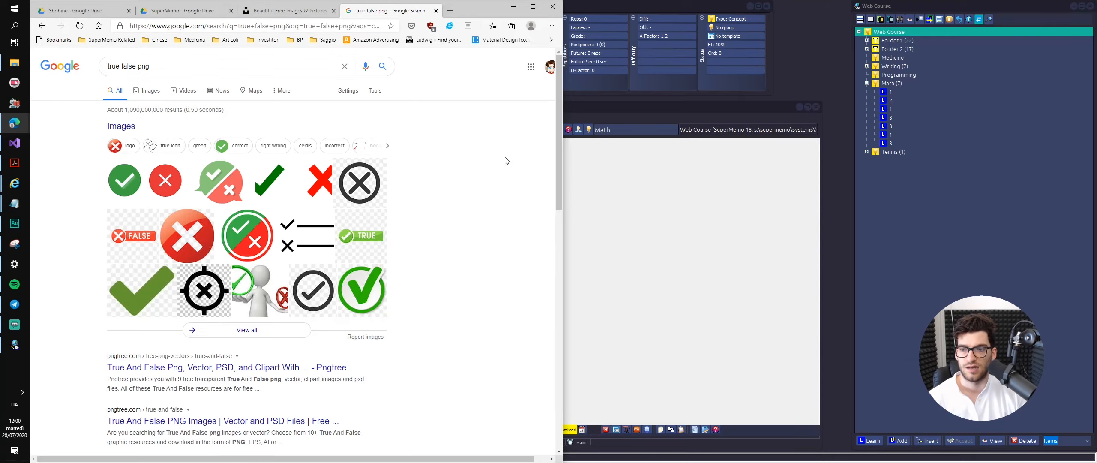
- Examine the two Pngtree true-and-false image pages from the search results and return to the results
{"action": "scroll", "coordinate": [489, 176], "scroll_direction": "down", "scroll_amount": 2}
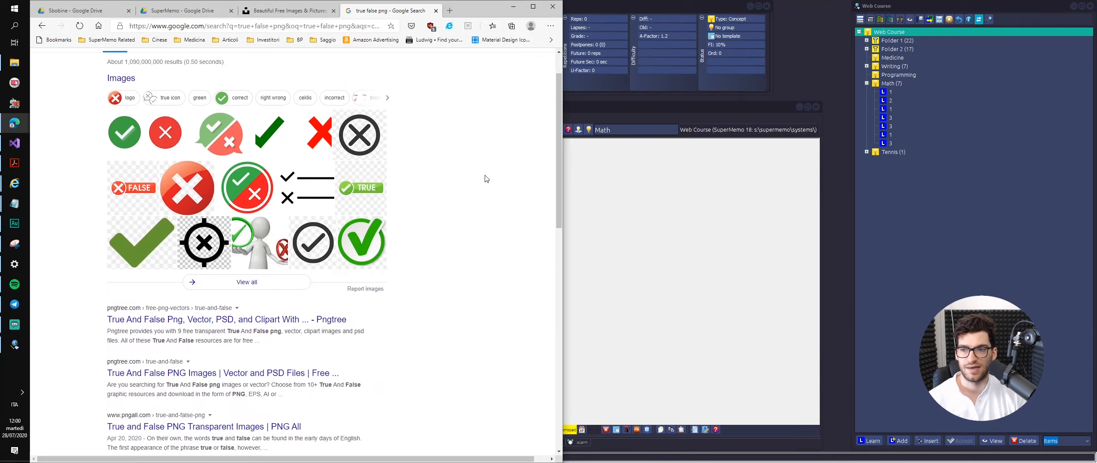
{"action": "left_click", "coordinate": [270, 306]}
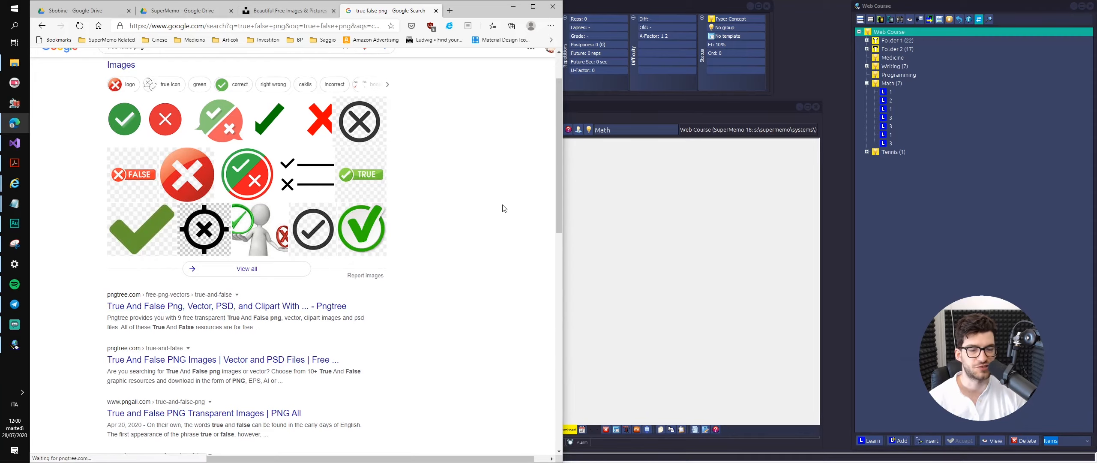
{"action": "scroll", "coordinate": [540, 170], "scroll_direction": "down", "scroll_amount": 3}
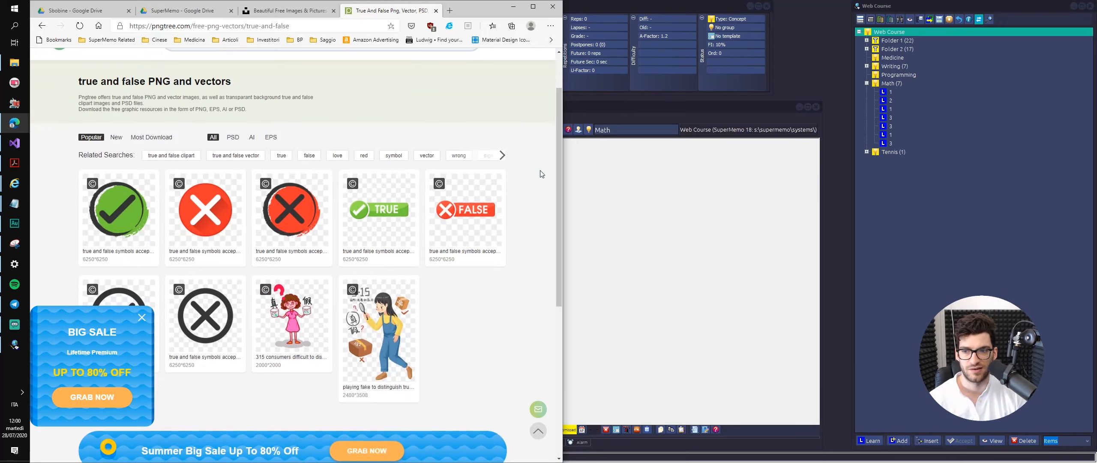
{"action": "scroll", "coordinate": [542, 174], "scroll_direction": "down", "scroll_amount": 2}
{"action": "scroll", "coordinate": [542, 173], "scroll_direction": "up", "scroll_amount": 1}
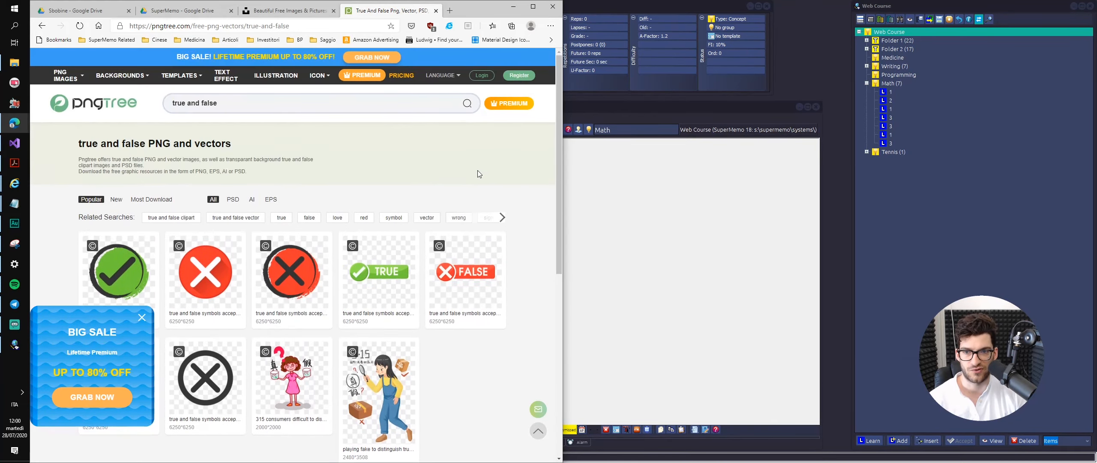
{"action": "key", "text": "alt+Left"}
{"action": "scroll", "coordinate": [328, 172], "scroll_direction": "down", "scroll_amount": 3}
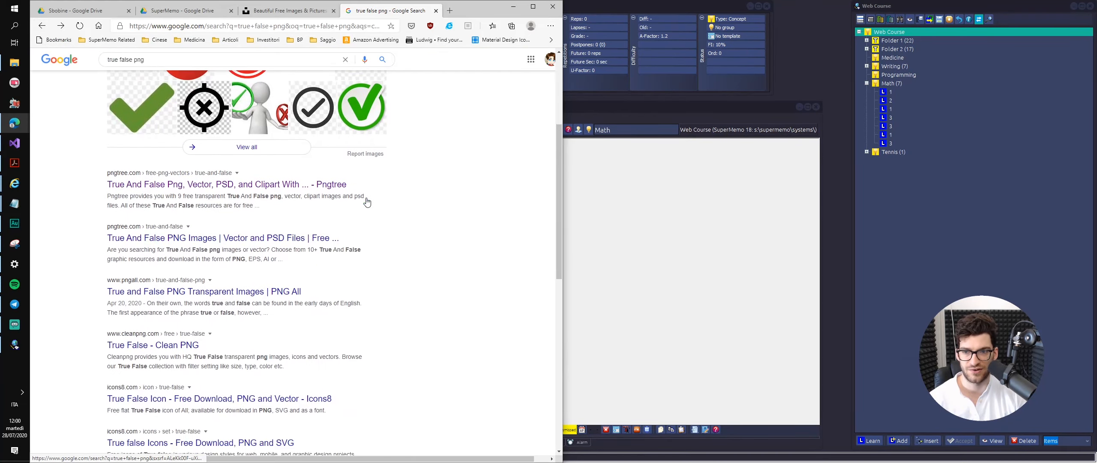
{"action": "left_click", "coordinate": [254, 246]}
{"action": "scroll", "coordinate": [331, 226], "scroll_direction": "down", "scroll_amount": 3}
{"action": "scroll", "coordinate": [331, 226], "scroll_direction": "down", "scroll_amount": 5}
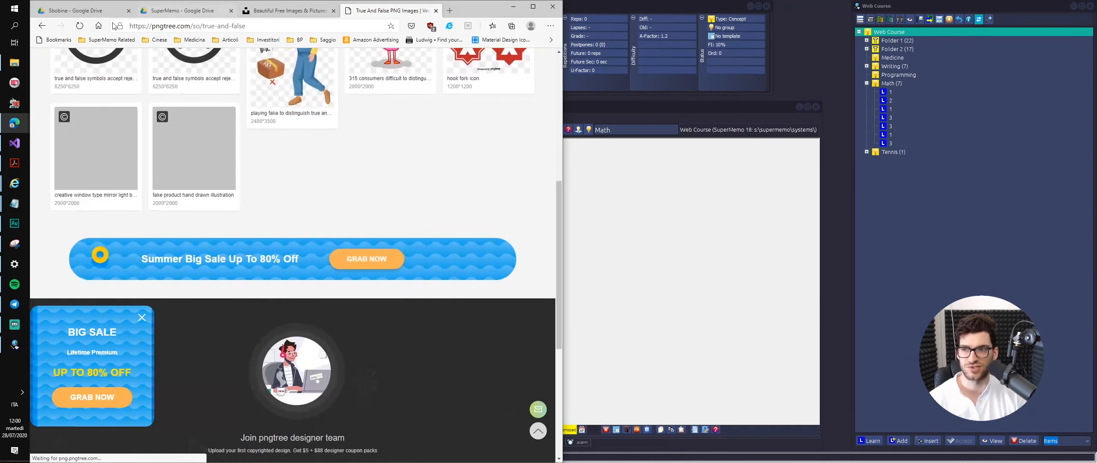
{"action": "key", "text": "alt+Left"}
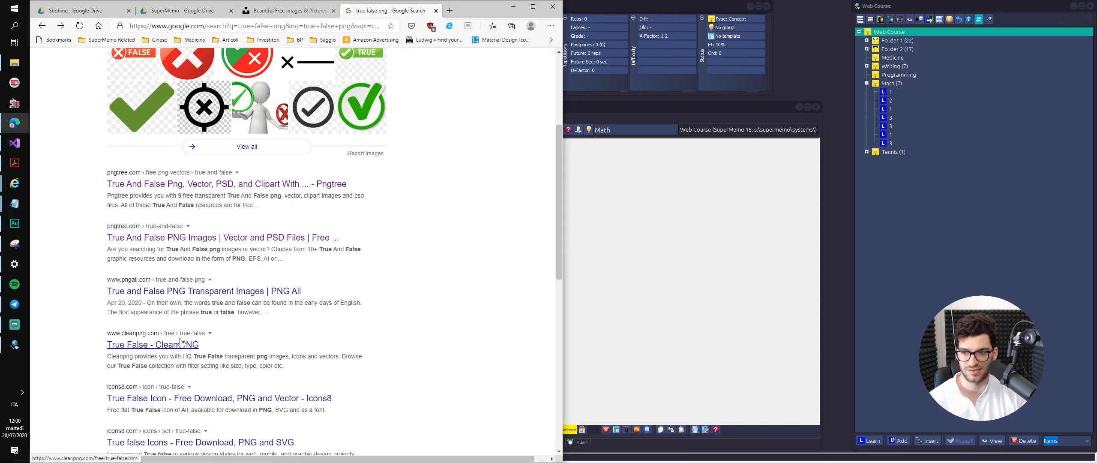
- Open the CleanPNG "True False" search result and search that site for "true"
{"action": "left_click", "coordinate": [176, 345]}
{"action": "scroll", "coordinate": [325, 175], "scroll_direction": "down", "scroll_amount": 10}
{"action": "scroll", "coordinate": [324, 176], "scroll_direction": "up", "scroll_amount": 10}
{"action": "left_click", "coordinate": [297, 58]}
{"action": "type", "text": "true"}
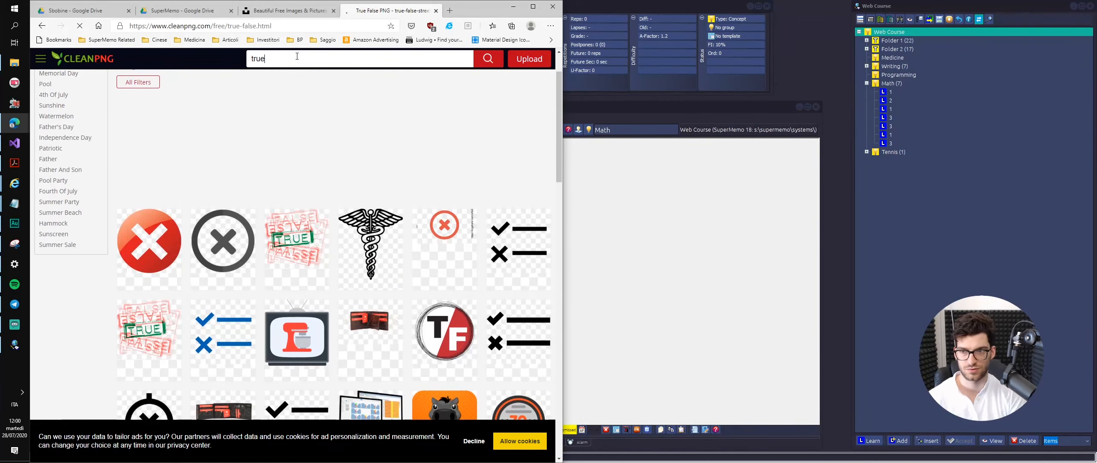
{"action": "key", "text": "Return"}
- Search CleanPNG for "check" and open the green circled check mark and the red circled X in separate background tabs
{"action": "left_click", "coordinate": [296, 59]}
{"action": "type", "text": "check"}
{"action": "key", "text": "Return"}
{"action": "scroll", "coordinate": [367, 176], "scroll_direction": "down", "scroll_amount": 4}
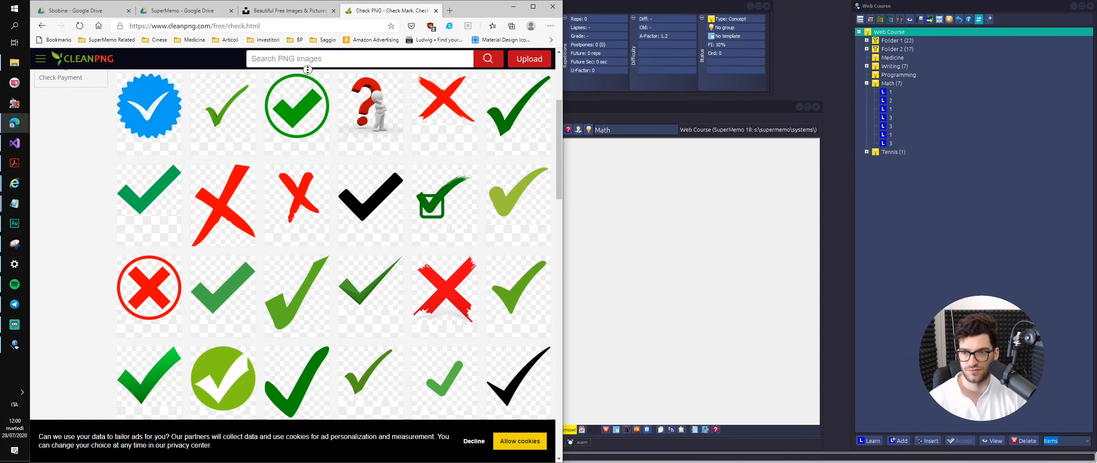
{"action": "middle_click", "coordinate": [300, 125]}
{"action": "middle_click", "coordinate": [300, 201]}
- Browse further down the check images and view the page of the white check mark on a green disc
{"action": "scroll", "coordinate": [383, 226], "scroll_direction": "down", "scroll_amount": 4}
{"action": "scroll", "coordinate": [427, 226], "scroll_direction": "down", "scroll_amount": 1}
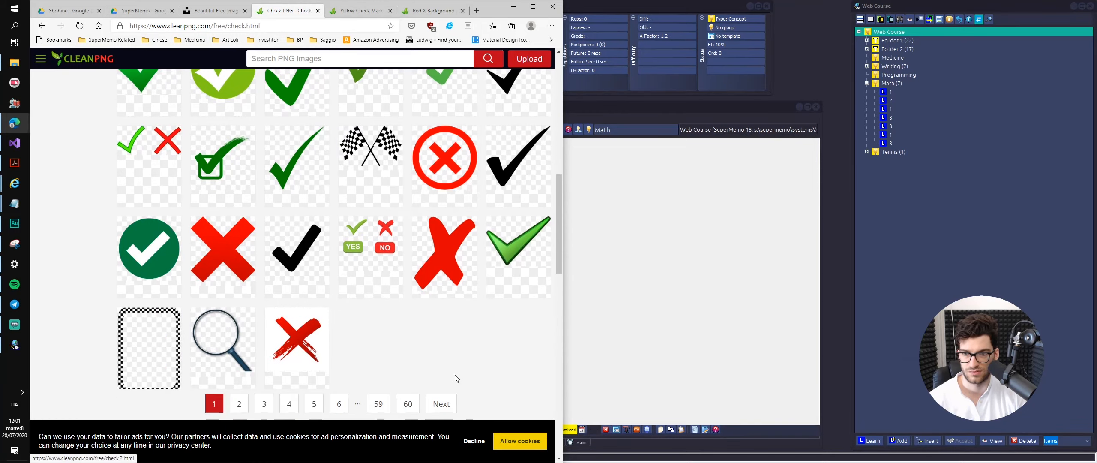
{"action": "left_click", "coordinate": [152, 247]}
{"action": "scroll", "coordinate": [372, 216], "scroll_direction": "down", "scroll_amount": 10}
- Download the green circled check mark PNG from its Yellow Check Mark page
{"action": "key", "text": "ctrl+Tab"}
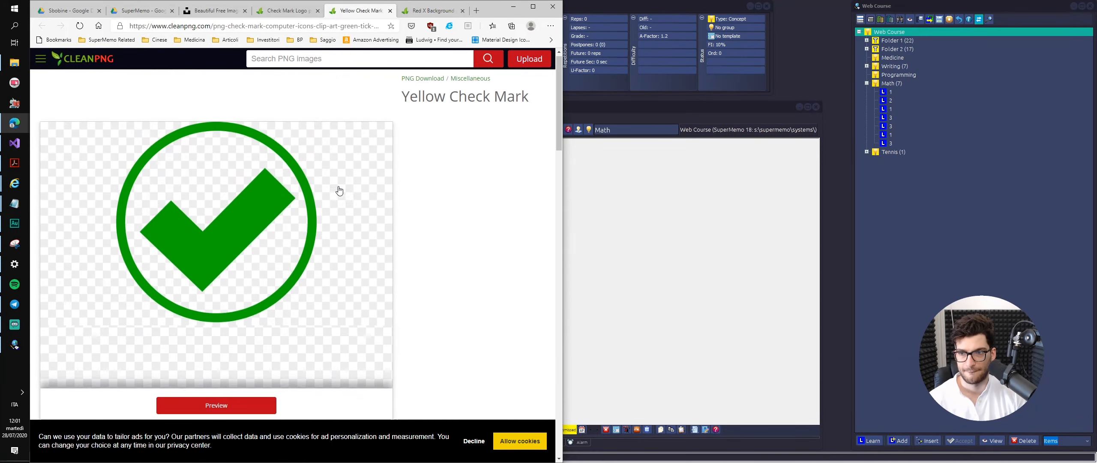
{"action": "scroll", "coordinate": [421, 186], "scroll_direction": "down", "scroll_amount": 3}
{"action": "scroll", "coordinate": [380, 297], "scroll_direction": "down", "scroll_amount": 1}
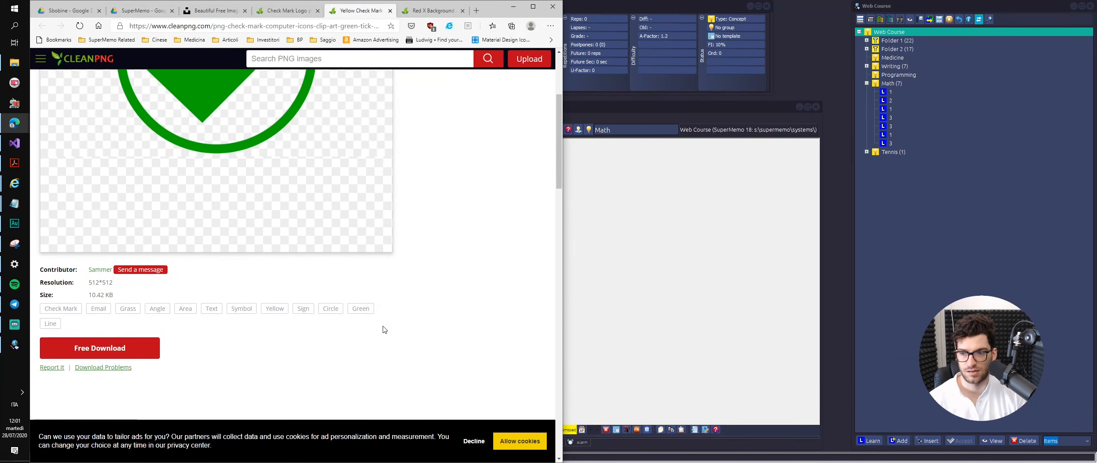
{"action": "left_click", "coordinate": [136, 332]}
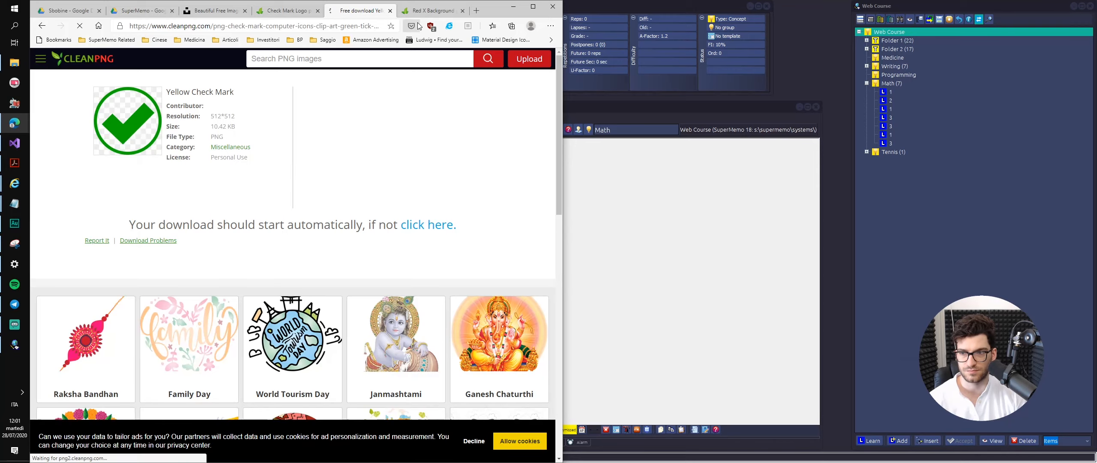
- Download the red circled X PNG from its Red X Background page and return to SuperMemo
{"action": "left_click", "coordinate": [430, 11]}
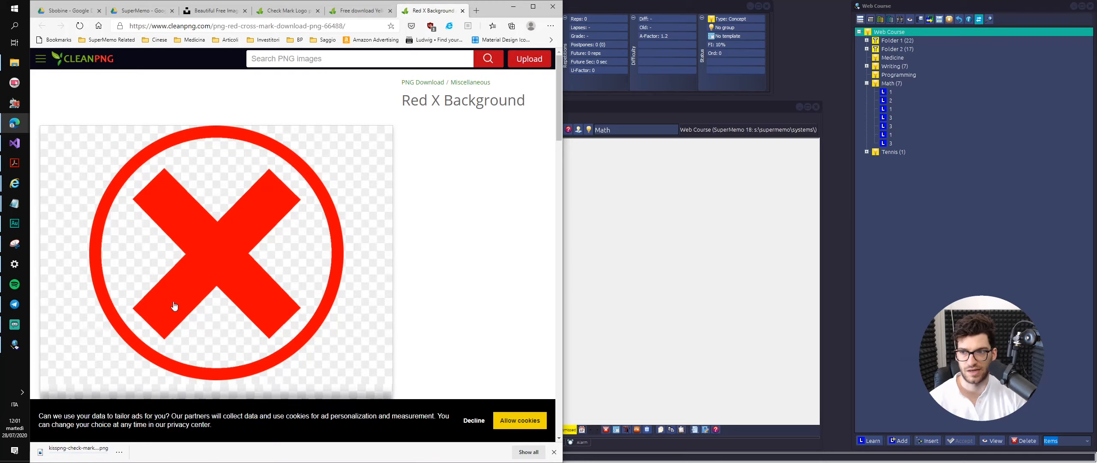
{"action": "scroll", "coordinate": [172, 306], "scroll_direction": "down", "scroll_amount": 4}
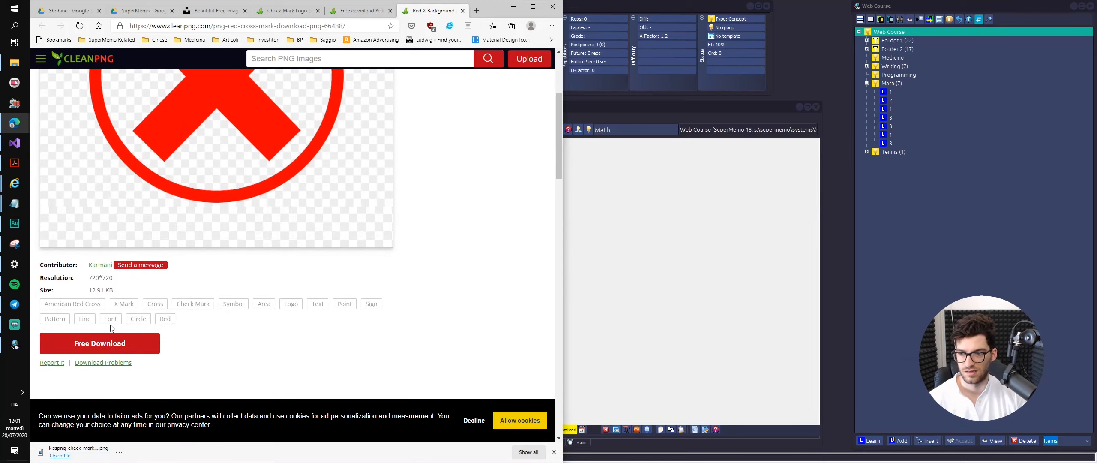
{"action": "left_click", "coordinate": [110, 338]}
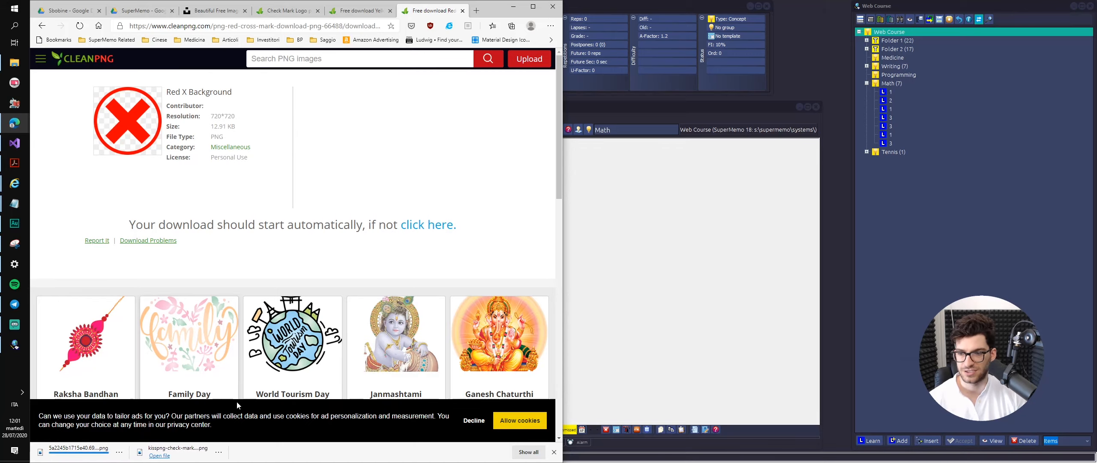
{"action": "left_click", "coordinate": [513, 7]}
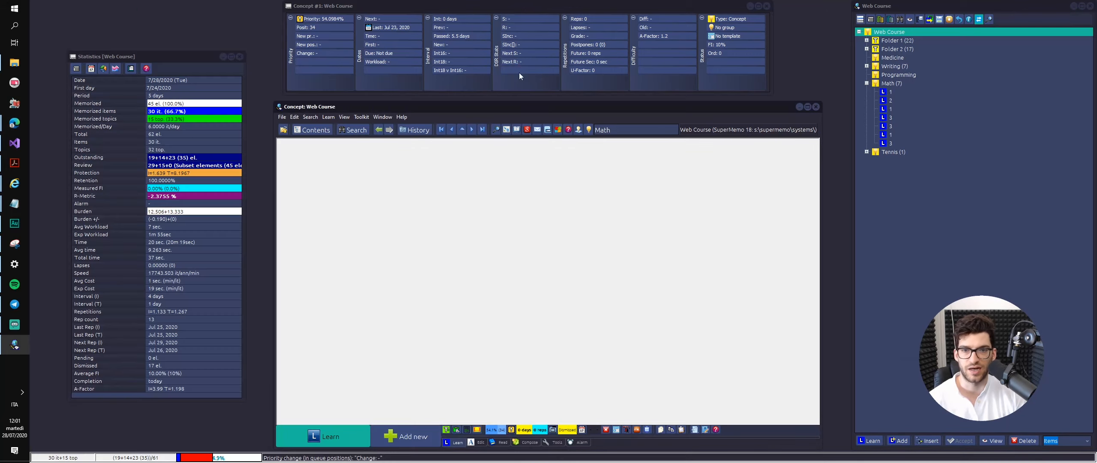
- Select the Tennis concept in the contents tree and make Tennis the default concept group for new elements
{"action": "left_click", "coordinate": [889, 152]}
{"action": "right_click", "coordinate": [884, 150]}
{"action": "key", "text": "Escape"}
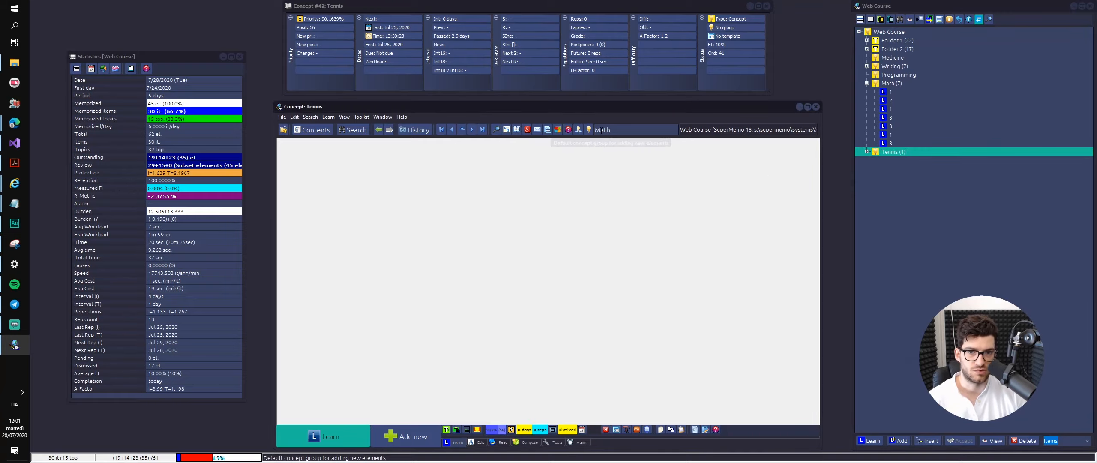
{"action": "left_click", "coordinate": [602, 130]}
{"action": "double_click", "coordinate": [269, 130]}
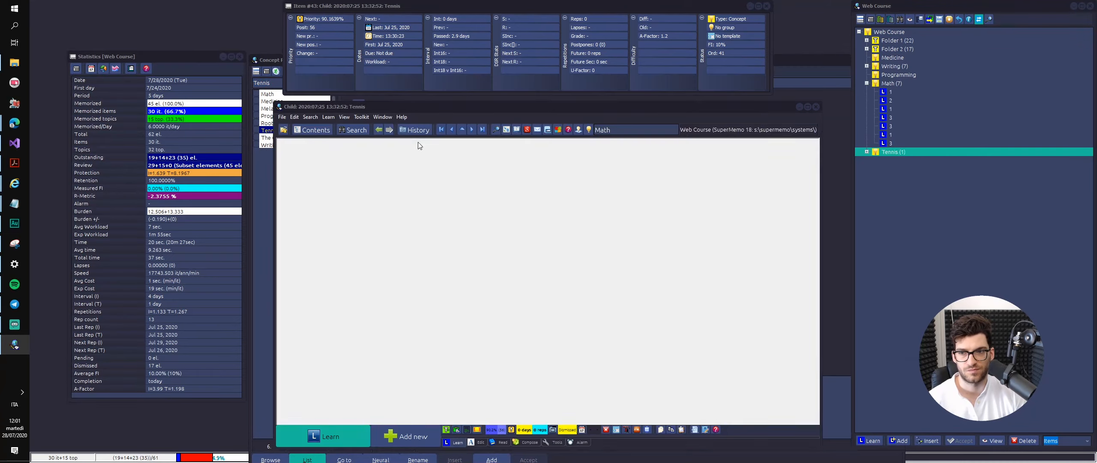
- Expand the Tennis concept and open its child item
{"action": "left_click", "coordinate": [867, 151]}
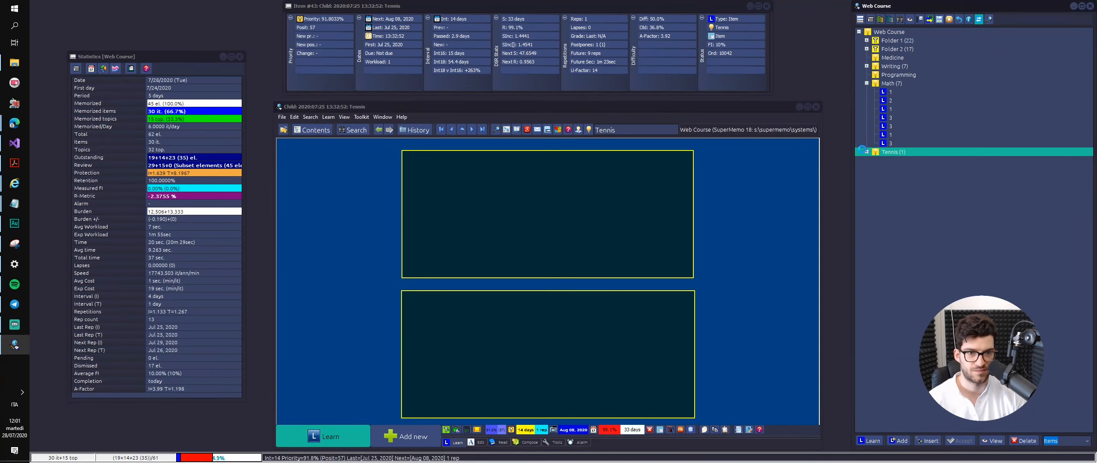
{"action": "left_click", "coordinate": [886, 160]}
{"action": "left_click", "coordinate": [763, 205]}
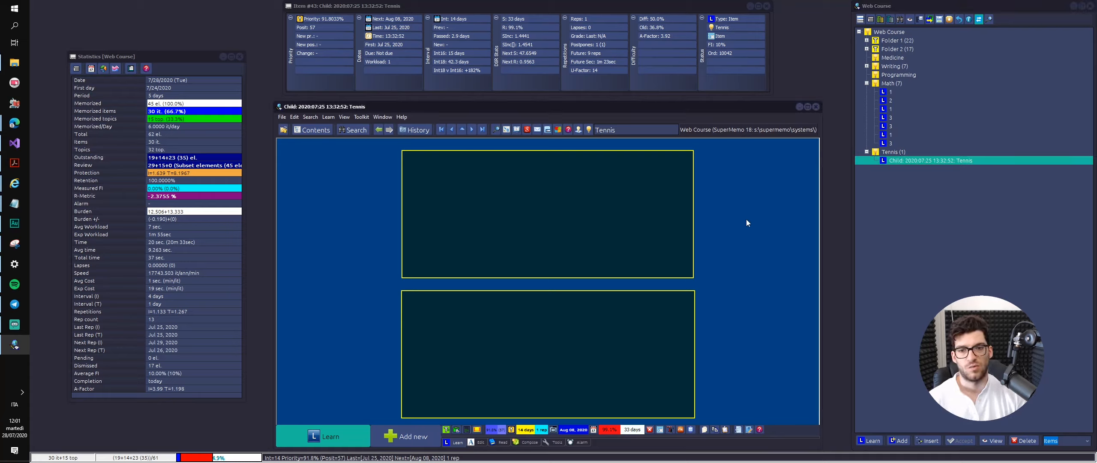
- Put both text components of the Tennis item into the mode for moving and resizing them
{"action": "left_click", "coordinate": [531, 342], "text": "alt"}
{"action": "left_click", "coordinate": [532, 331], "text": "alt"}
{"action": "left_click", "coordinate": [539, 244], "text": "alt"}
{"action": "left_click", "coordinate": [538, 245], "text": "alt"}
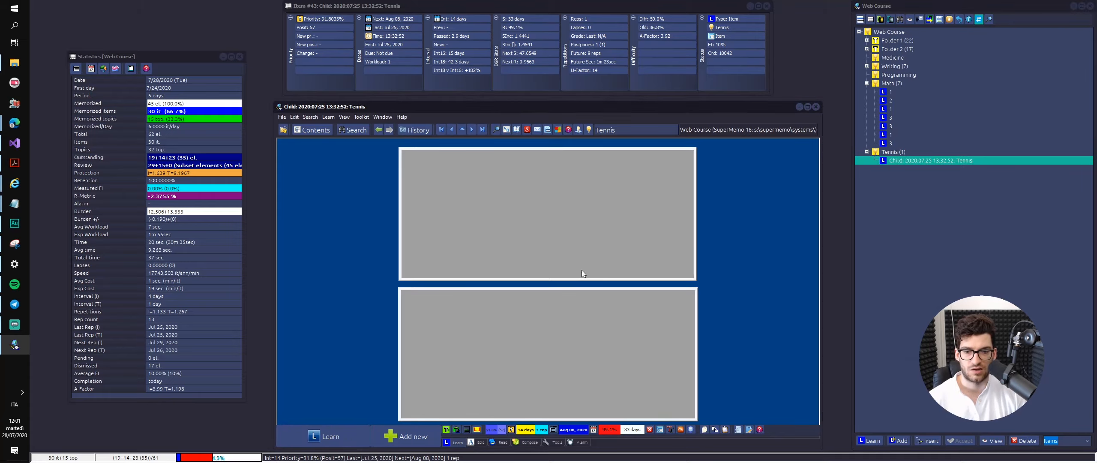
- Show the Compose tools and examine the commands in the element menu and the component menu
{"action": "left_click", "coordinate": [527, 442]}
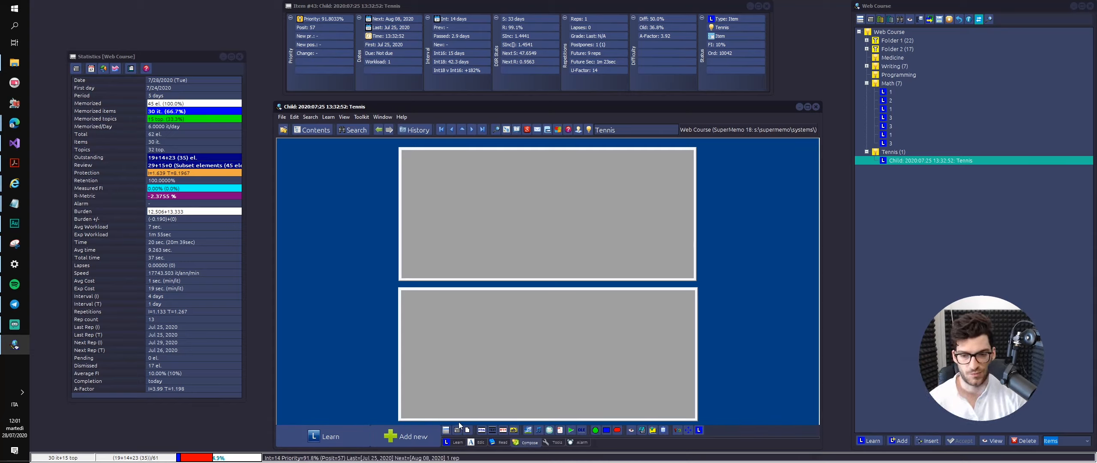
{"action": "left_click", "coordinate": [446, 431]}
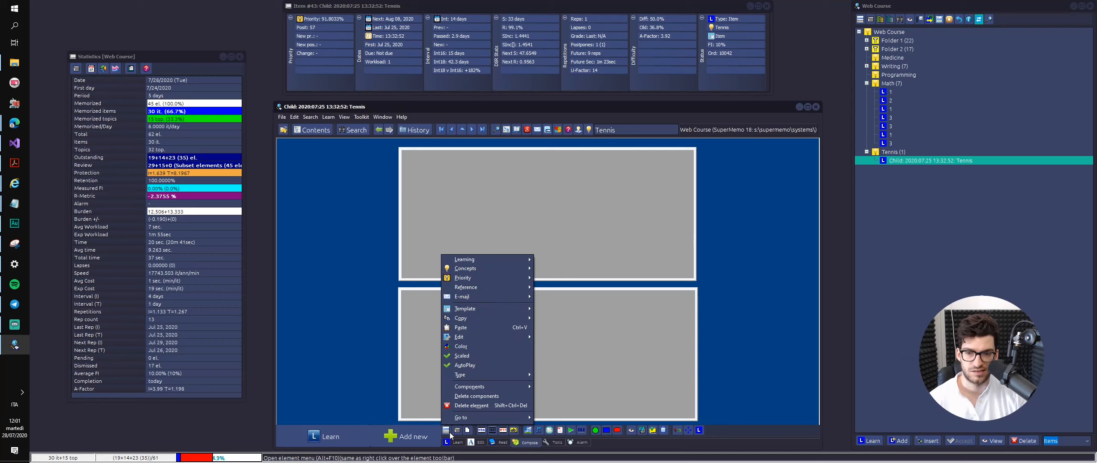
{"action": "right_click", "coordinate": [355, 324]}
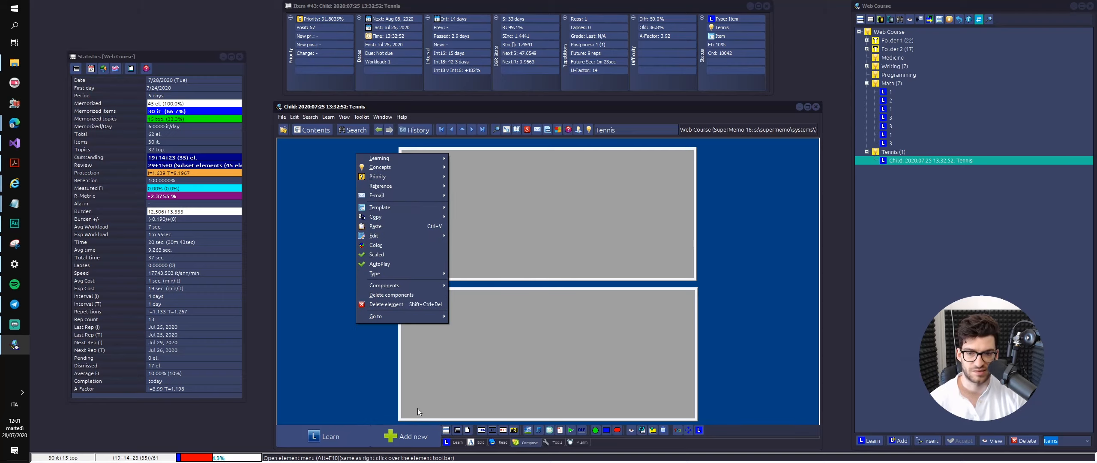
{"action": "left_click", "coordinate": [457, 432]}
{"action": "right_click", "coordinate": [544, 377]}
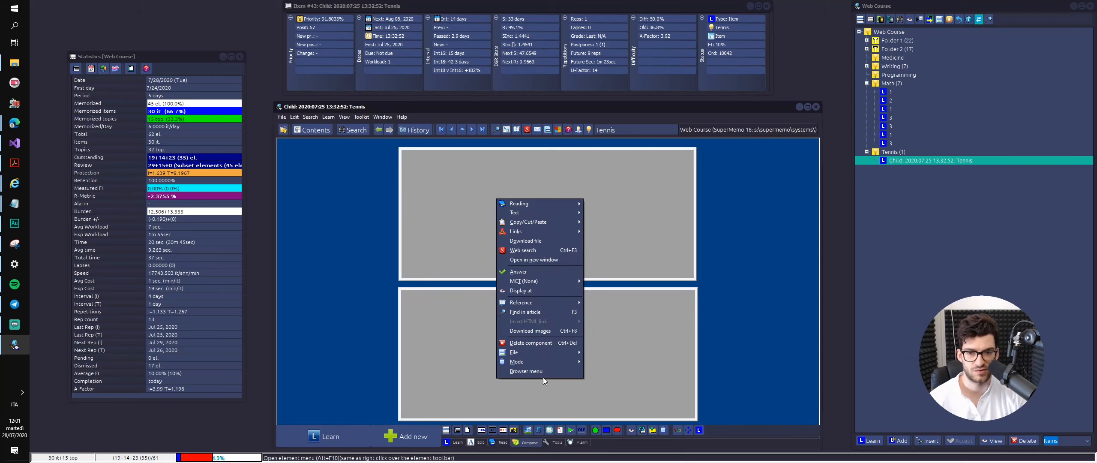
{"action": "right_click", "coordinate": [435, 323]}
{"action": "right_click", "coordinate": [509, 334]}
{"action": "left_click", "coordinate": [508, 365]}
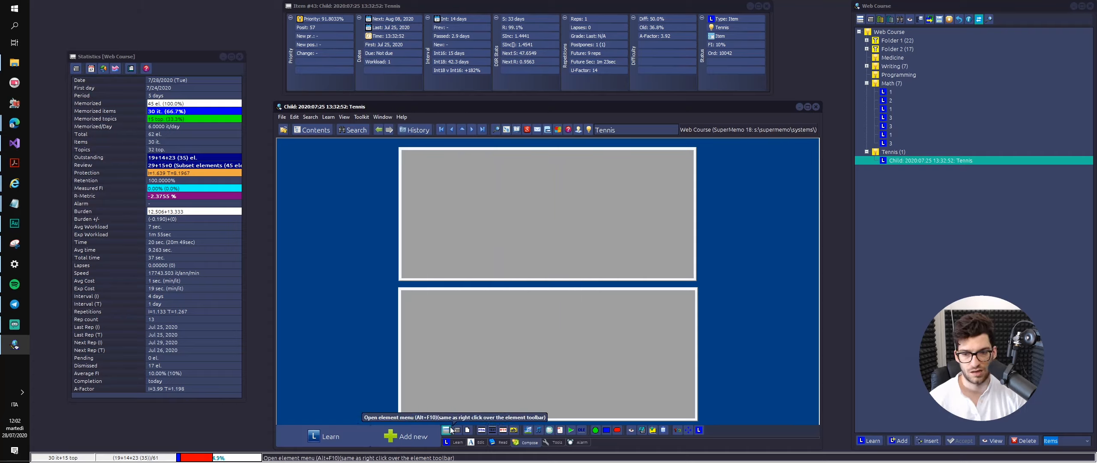
- Add a formatted text (HTML) component to the Tennis item
{"action": "left_click", "coordinate": [469, 431]}
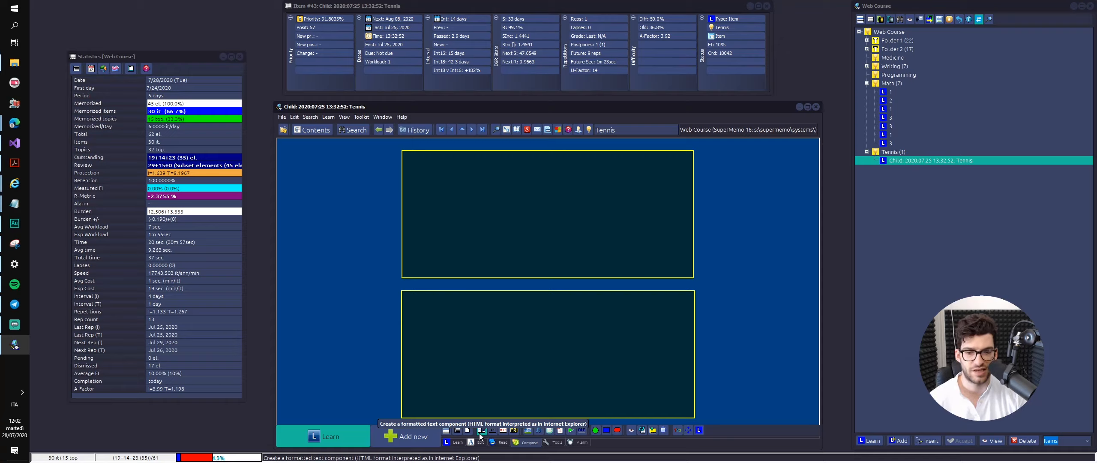
{"action": "left_click", "coordinate": [479, 430]}
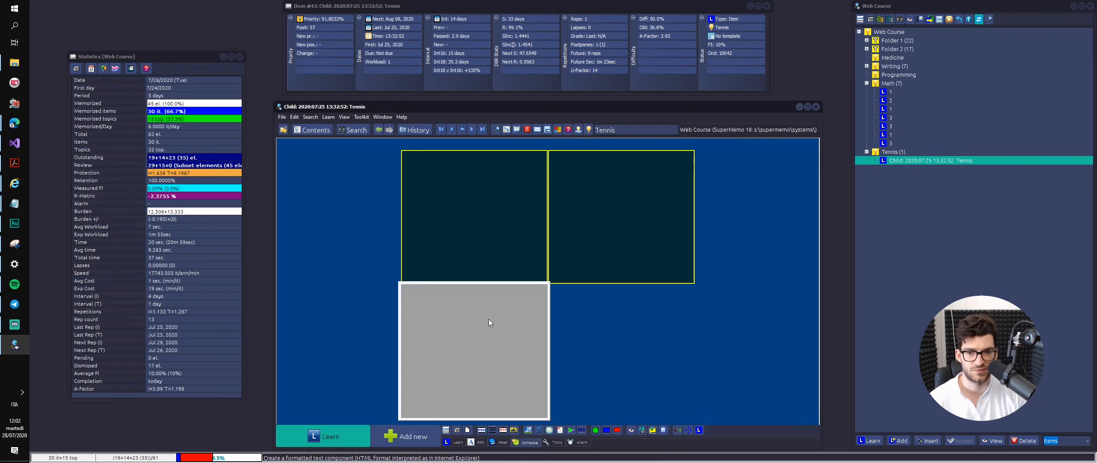
- Move the new HTML component over the second text component, then delete it from the item
{"action": "left_click_drag", "start_coordinate": [490, 323], "coordinate": [639, 190]}
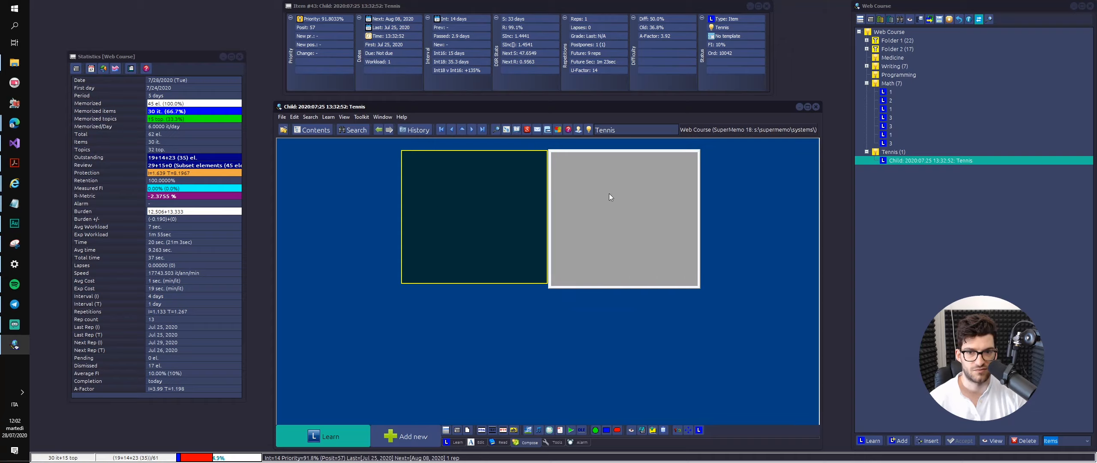
{"action": "right_click", "coordinate": [578, 186]}
{"action": "left_click", "coordinate": [616, 328]}
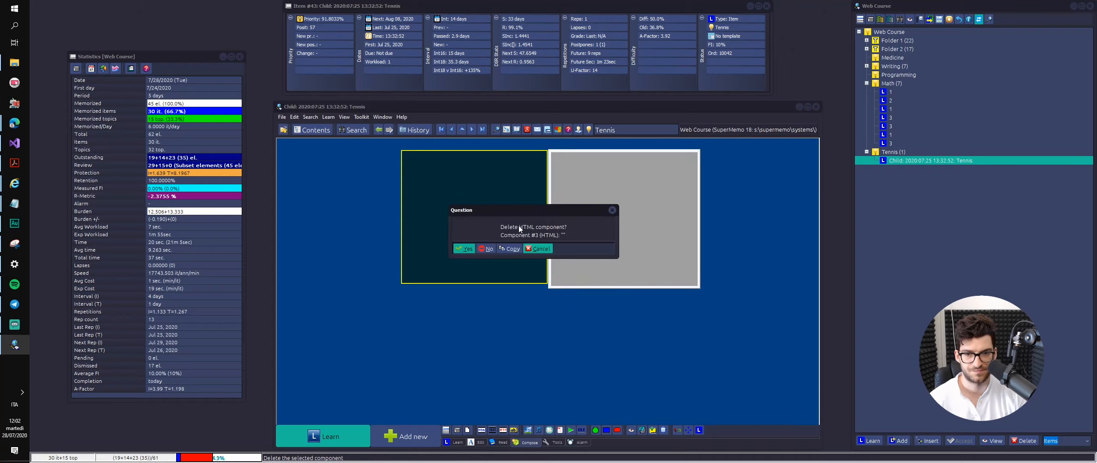
{"action": "left_click", "coordinate": [463, 248]}
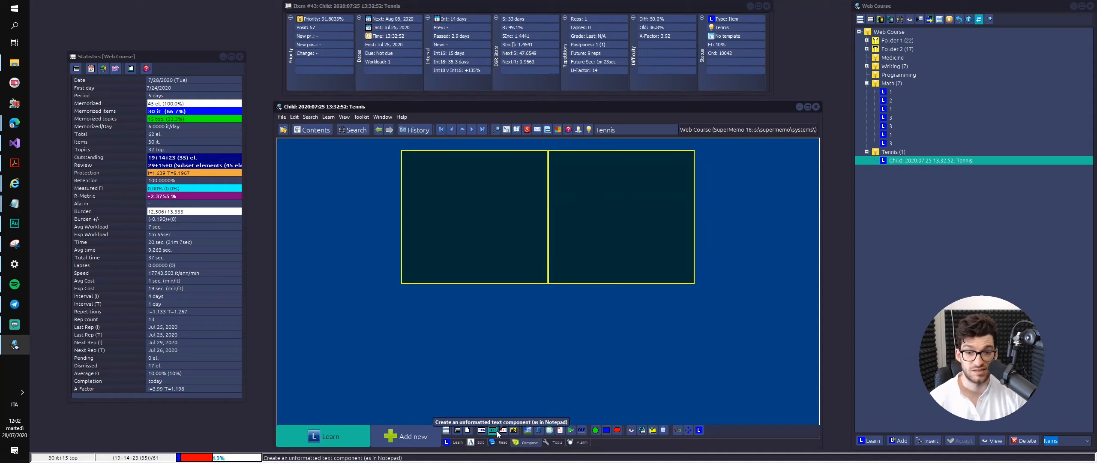
- Add an unformatted text component to the item and enter the sample text "dfasdfasdfasd" in it
{"action": "left_click", "coordinate": [497, 432]}
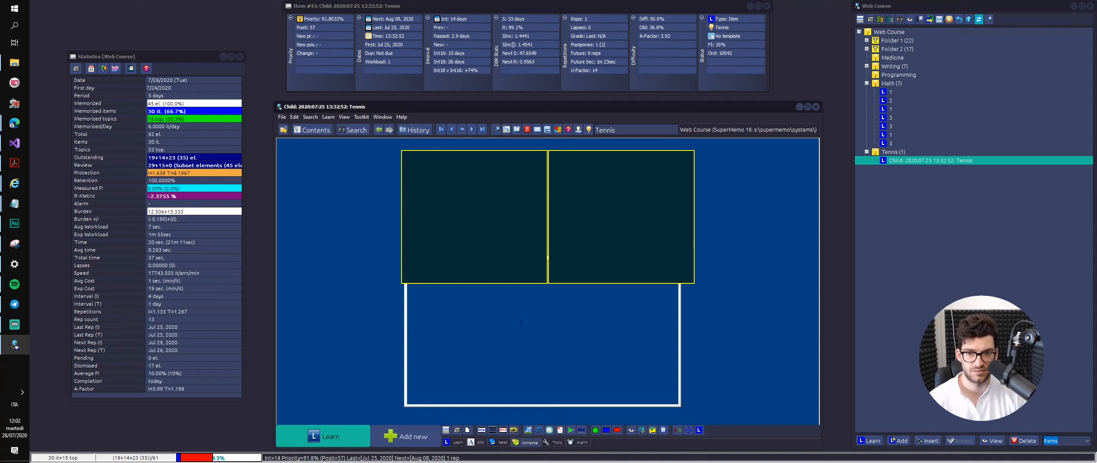
{"action": "key", "text": "Escape"}
{"action": "left_click", "coordinate": [517, 323], "text": "alt"}
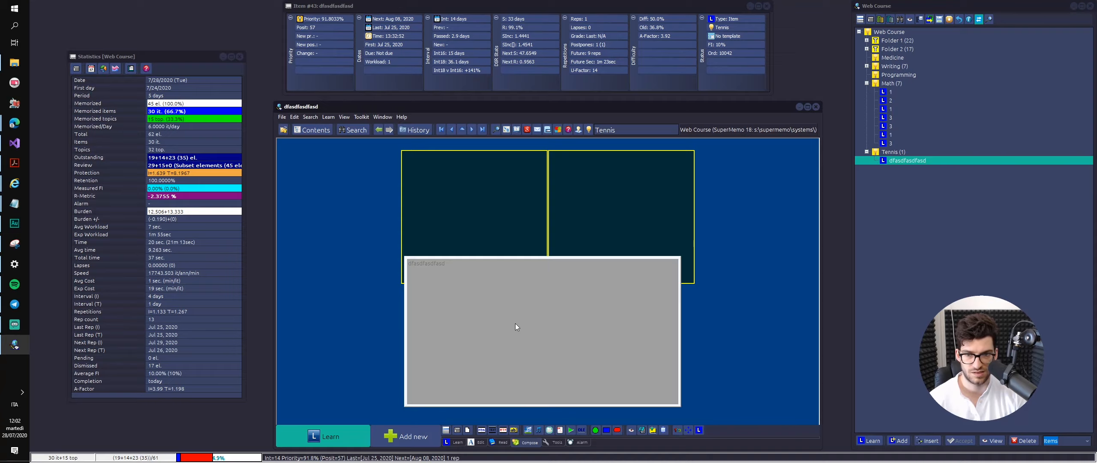
- Move the unformatted text component around the item and place it below the two existing text components
{"action": "left_click_drag", "start_coordinate": [516, 323], "coordinate": [538, 277]}
{"action": "key", "text": "Escape"}
{"action": "left_click", "coordinate": [527, 318]}
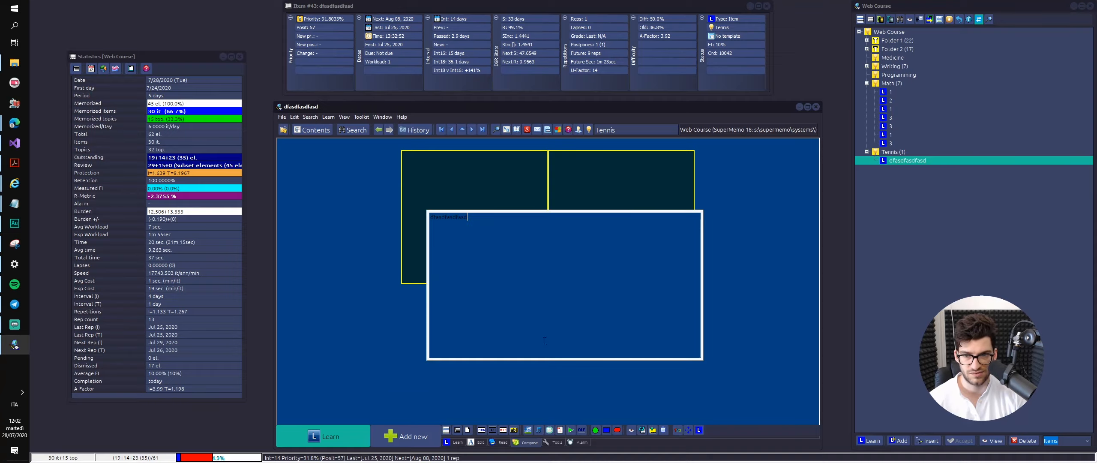
{"action": "left_click", "coordinate": [541, 381]}
{"action": "left_click", "coordinate": [523, 329]}
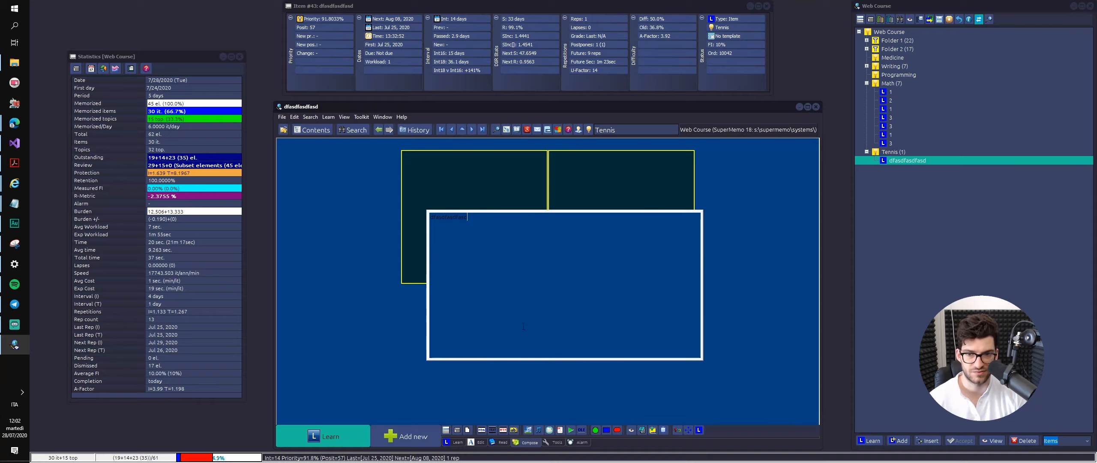
{"action": "left_click", "coordinate": [510, 325], "text": "alt"}
{"action": "left_click_drag", "start_coordinate": [529, 307], "coordinate": [535, 376]}
{"action": "left_click", "coordinate": [456, 308]}
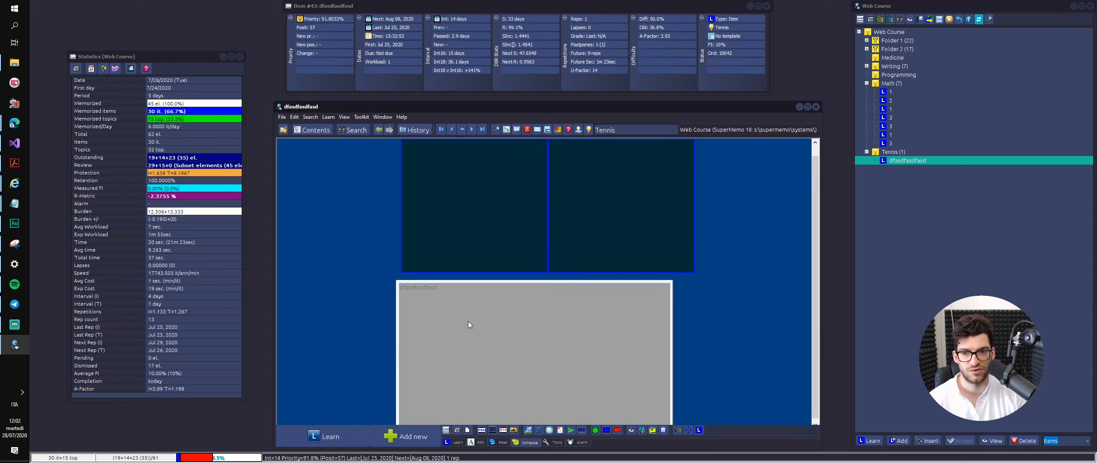
- Delete the unformatted text component containing the sample text
{"action": "right_click", "coordinate": [468, 321]}
{"action": "left_click", "coordinate": [472, 300]}
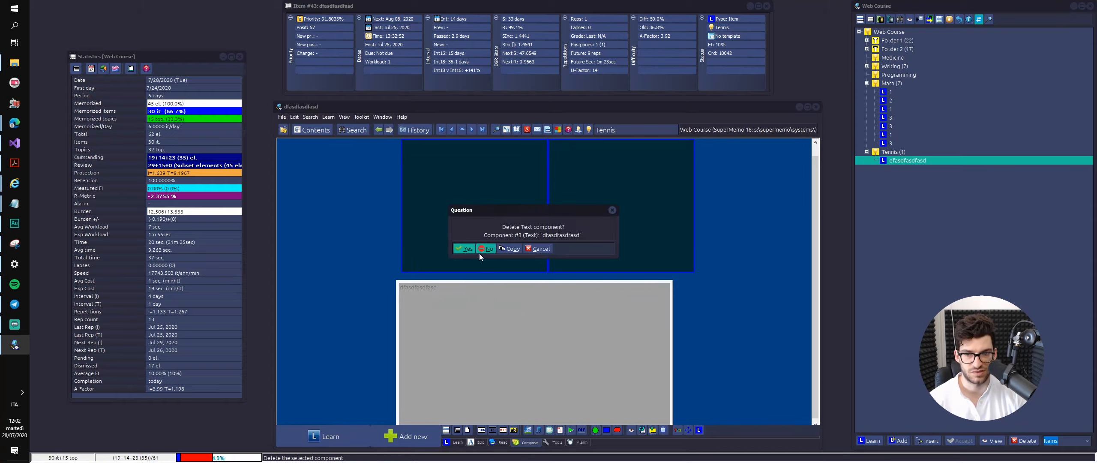
{"action": "left_click", "coordinate": [471, 249]}
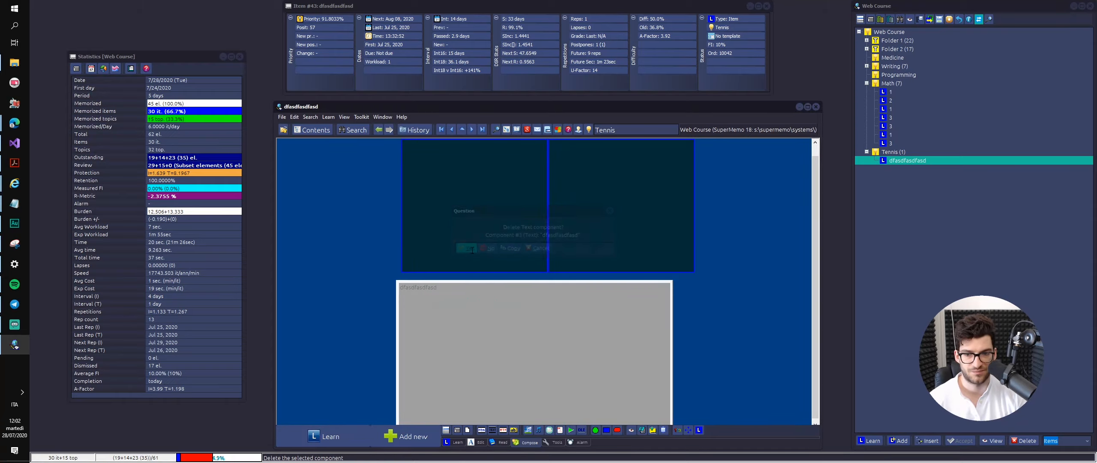
- Add a rich text (RTF) component to the item and delete it again
{"action": "left_click", "coordinate": [503, 430]}
{"action": "right_click", "coordinate": [574, 316]}
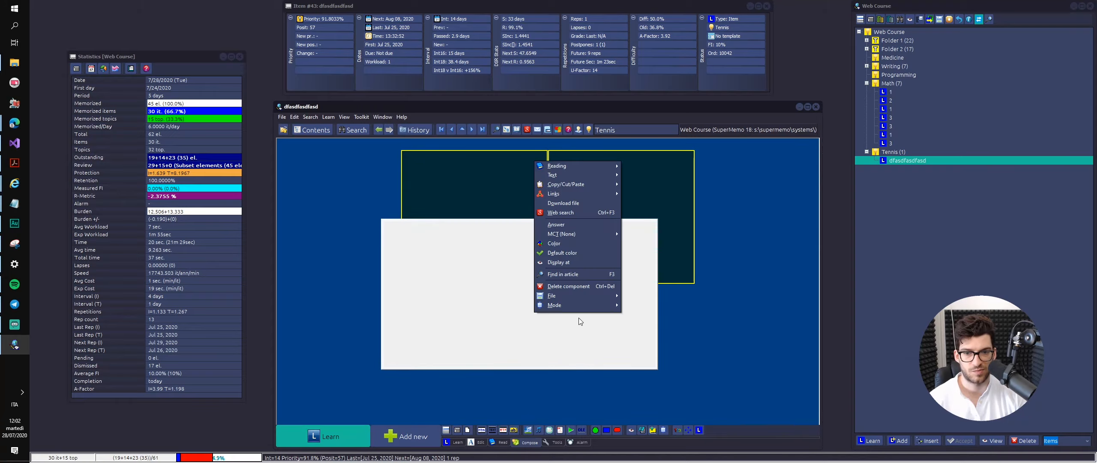
{"action": "left_click", "coordinate": [569, 287]}
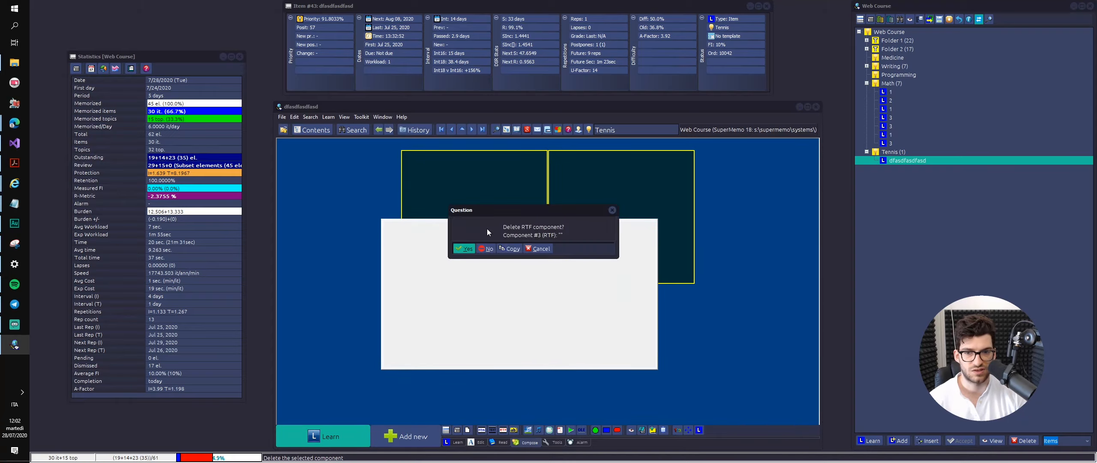
{"action": "left_click", "coordinate": [472, 248]}
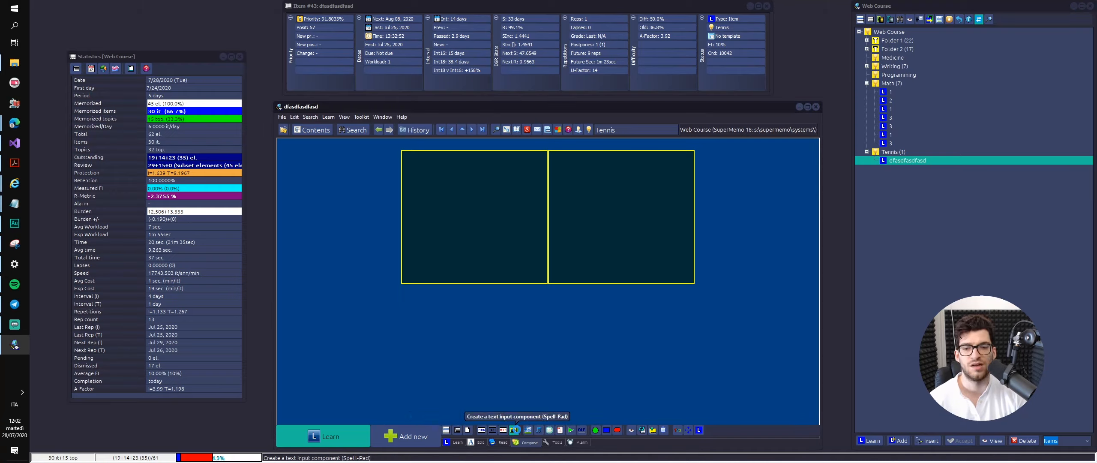
- Add a text input (Spell-Pad) component, shrink it to a small box and place it centred below the two text components
{"action": "left_click", "coordinate": [514, 429]}
{"action": "left_click_drag", "start_coordinate": [428, 203], "coordinate": [537, 319]}
{"action": "left_click_drag", "start_coordinate": [525, 380], "coordinate": [509, 327]}
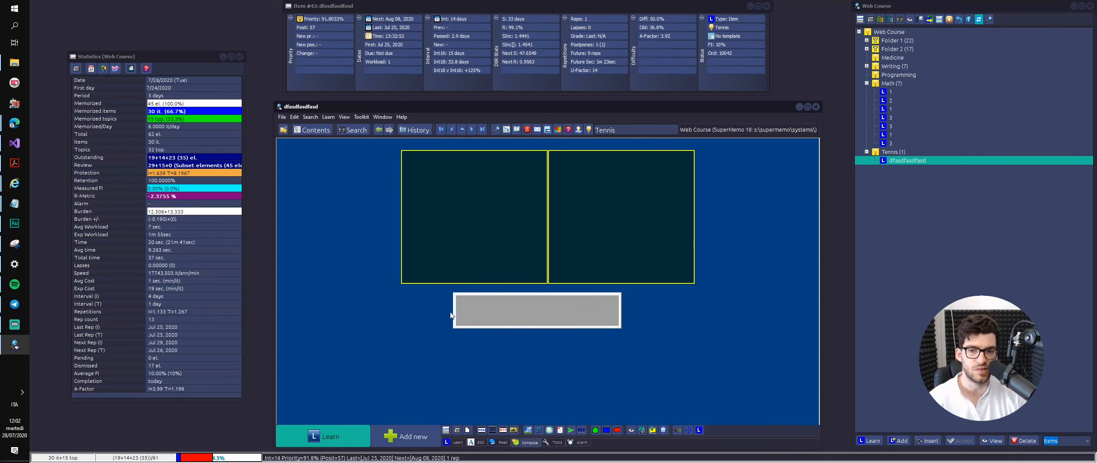
{"action": "left_click_drag", "start_coordinate": [454, 305], "coordinate": [581, 328]}
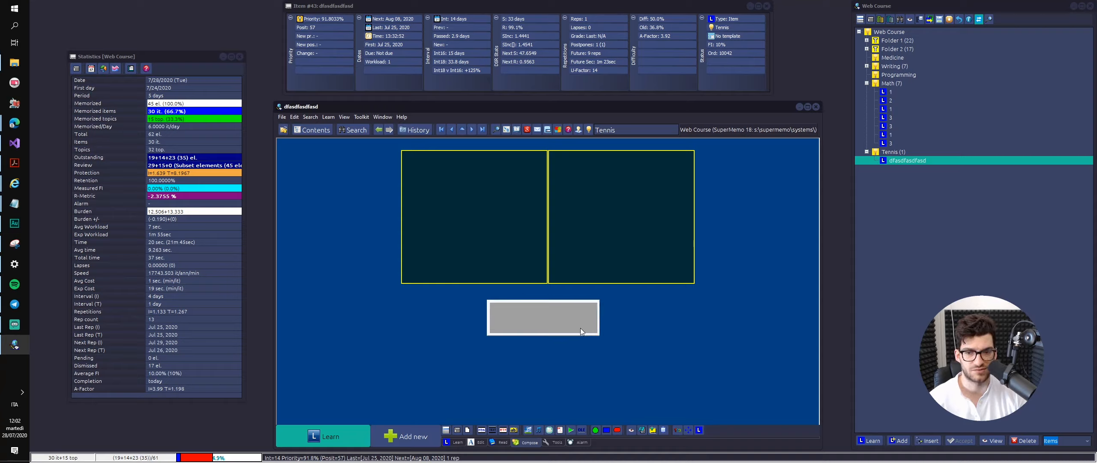
{"action": "key", "text": "Escape"}
- Enter the question "Who is the first president of the USA?" in the first text component
{"action": "left_click", "coordinate": [515, 196]}
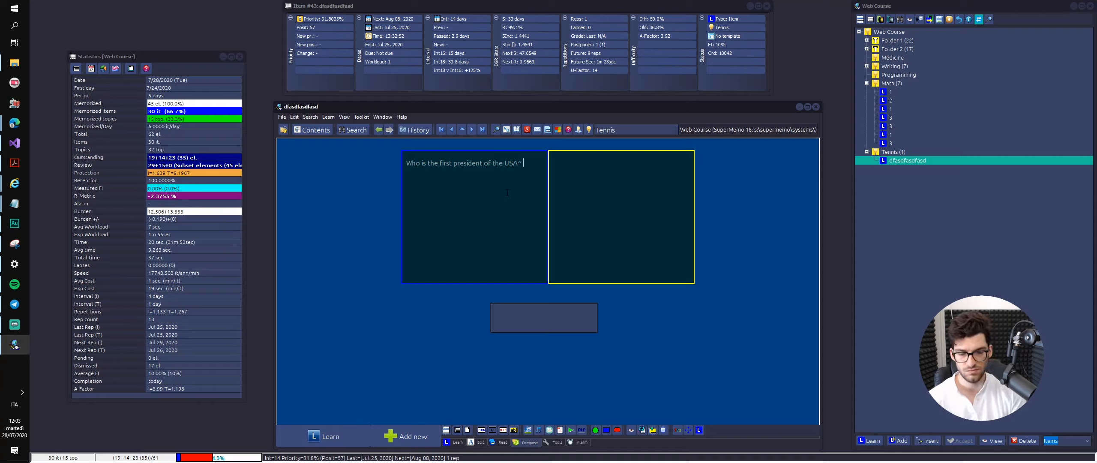
{"action": "key", "text": "Escape"}
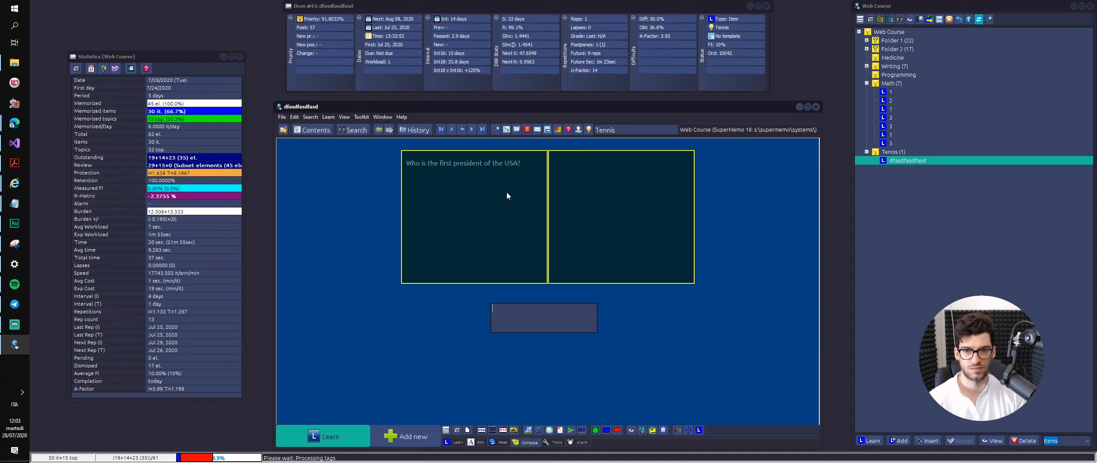
- Delete the empty HTML answer component beside the question
{"action": "left_click", "coordinate": [634, 221]}
{"action": "left_click", "coordinate": [624, 220], "text": "alt"}
{"action": "right_click", "coordinate": [624, 221]}
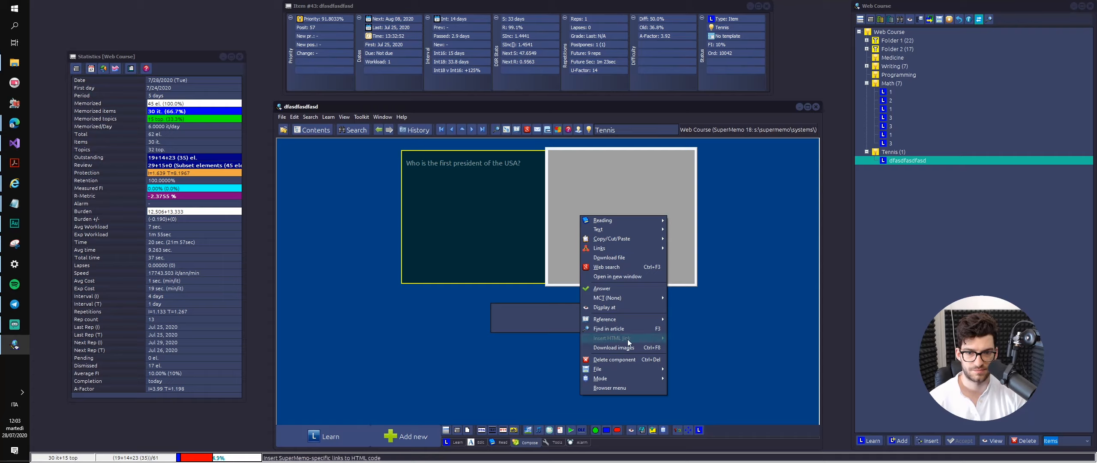
{"action": "left_click", "coordinate": [624, 359]}
{"action": "left_click", "coordinate": [466, 248]}
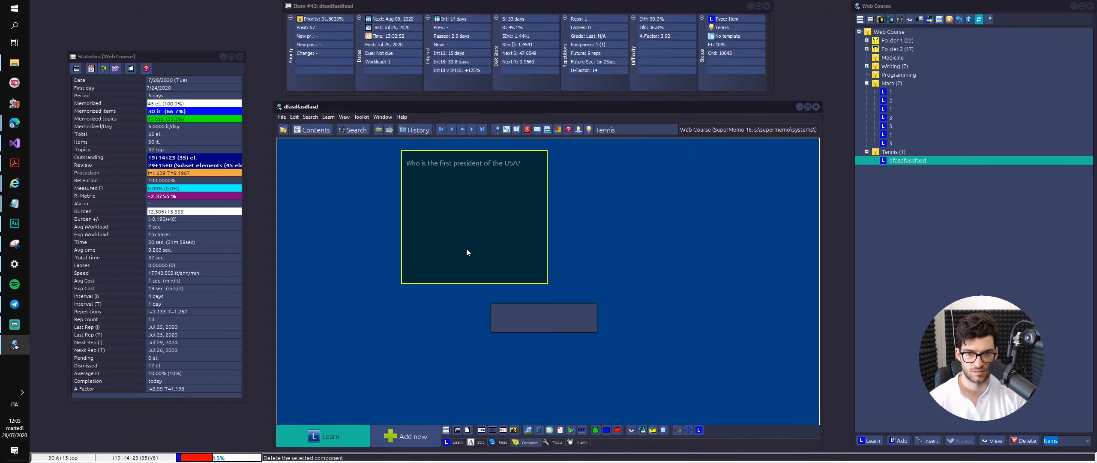
- Store "George Washington" as the correct answer of the text input component and return it to presentation mode
{"action": "type", "text": "Geor"}
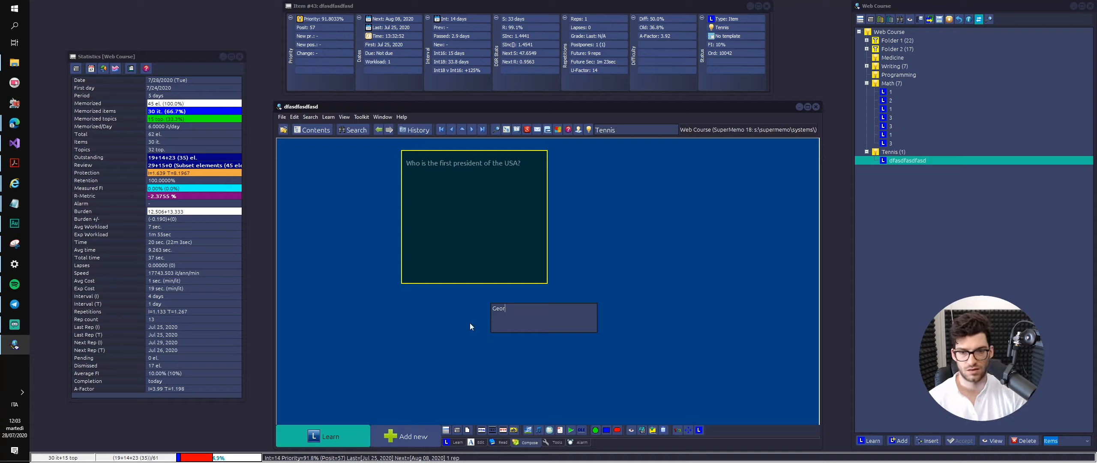
{"action": "left_click", "coordinate": [542, 321], "text": "alt"}
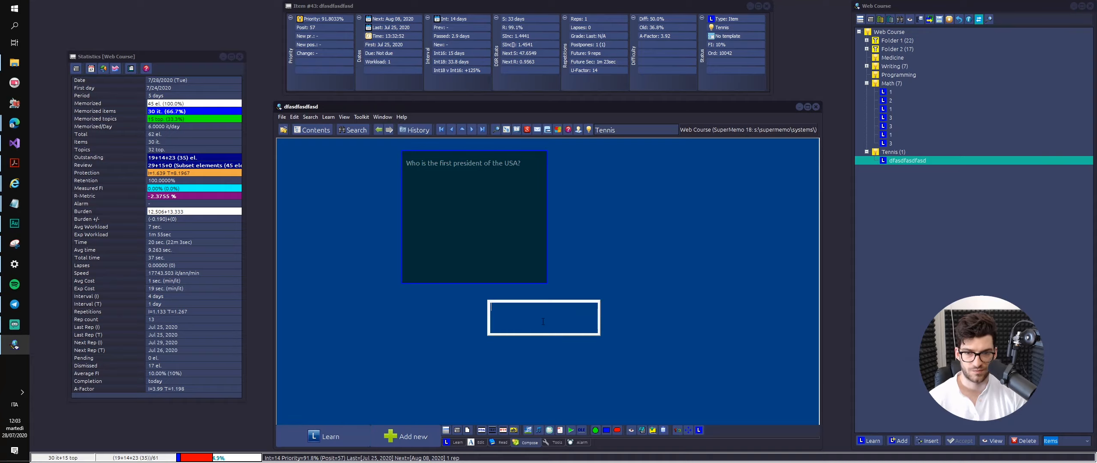
{"action": "left_click", "coordinate": [543, 321], "text": "alt"}
{"action": "left_click", "coordinate": [543, 320], "text": "alt"}
{"action": "left_click", "coordinate": [541, 320], "text": "alt"}
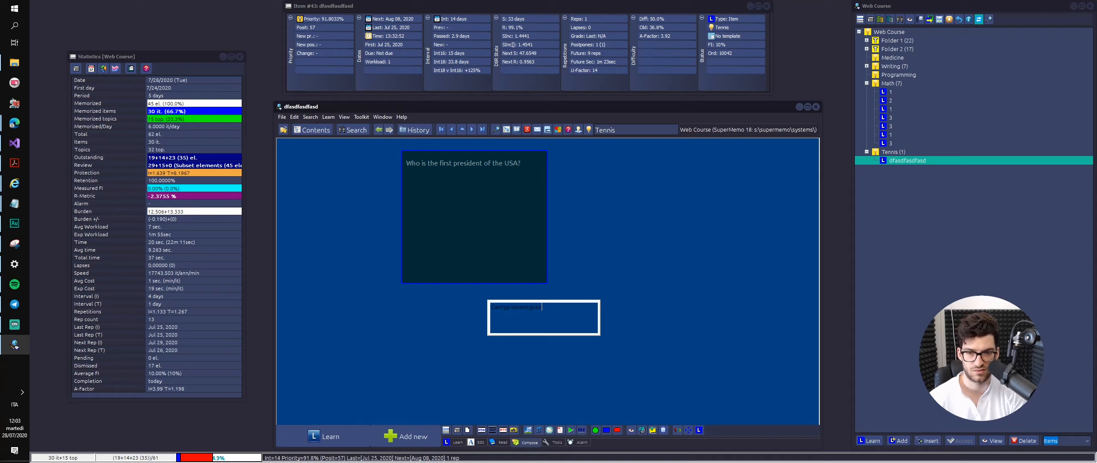
{"action": "left_click", "coordinate": [526, 307], "text": "alt"}
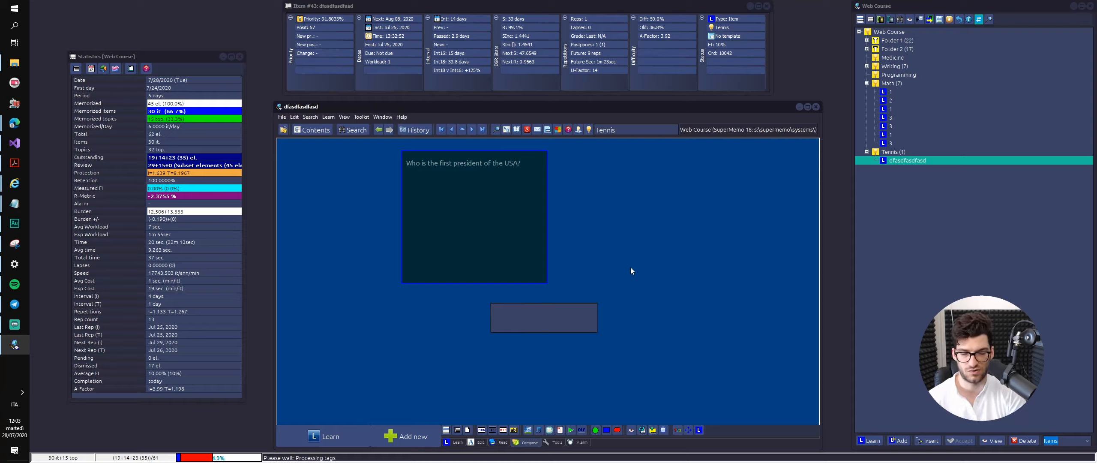
- Test the text input component by submitting the answer "george spaghetti", then show its stored answer again
{"action": "type", "text": "george spa"}
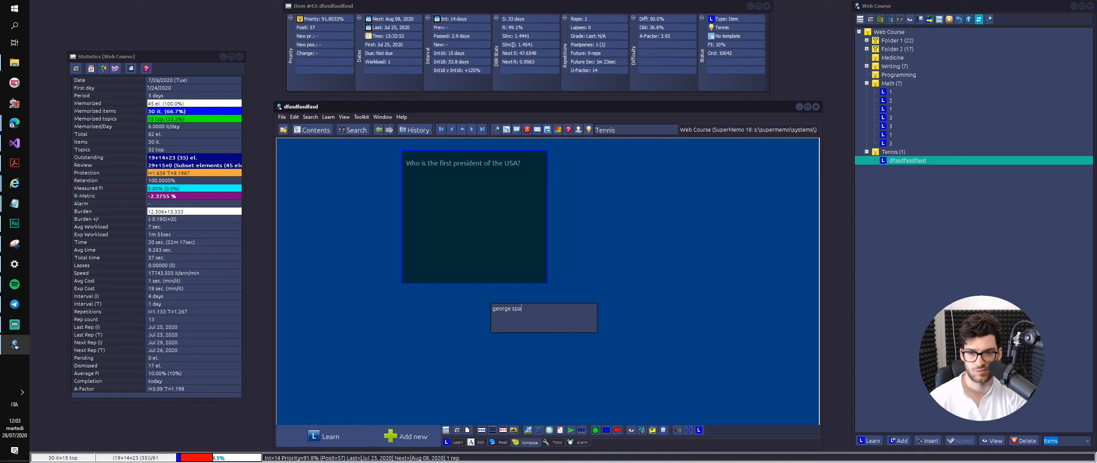
{"action": "type", "text": "ghetti"}
{"action": "key", "text": "Return"}
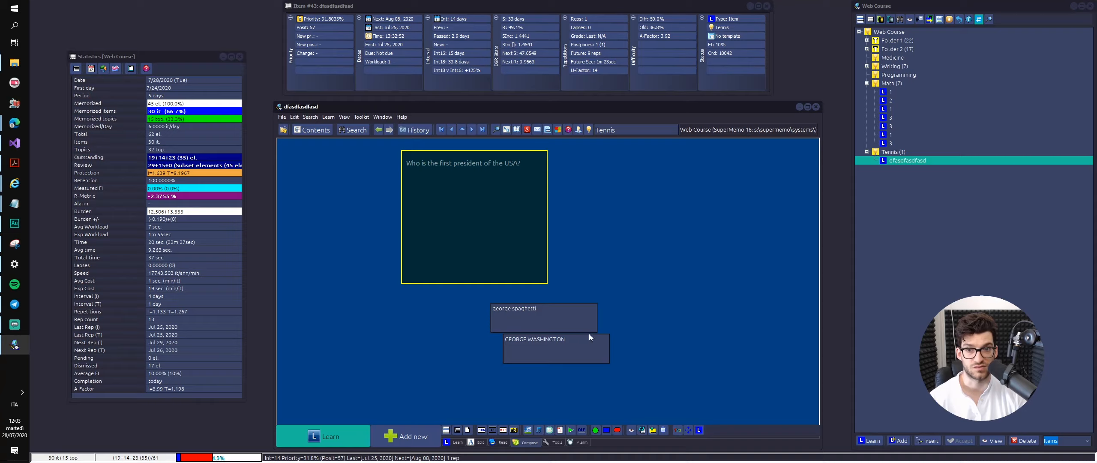
{"action": "left_click", "coordinate": [572, 317]}
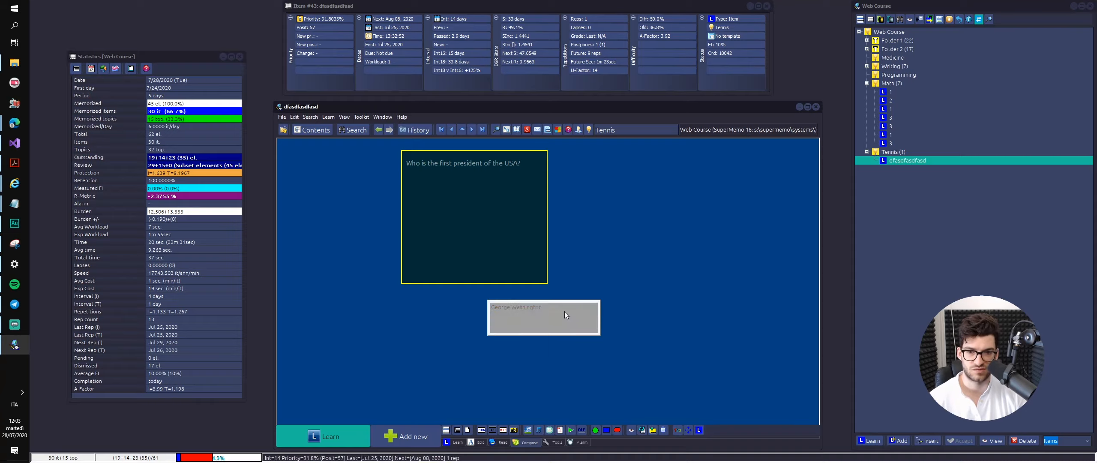
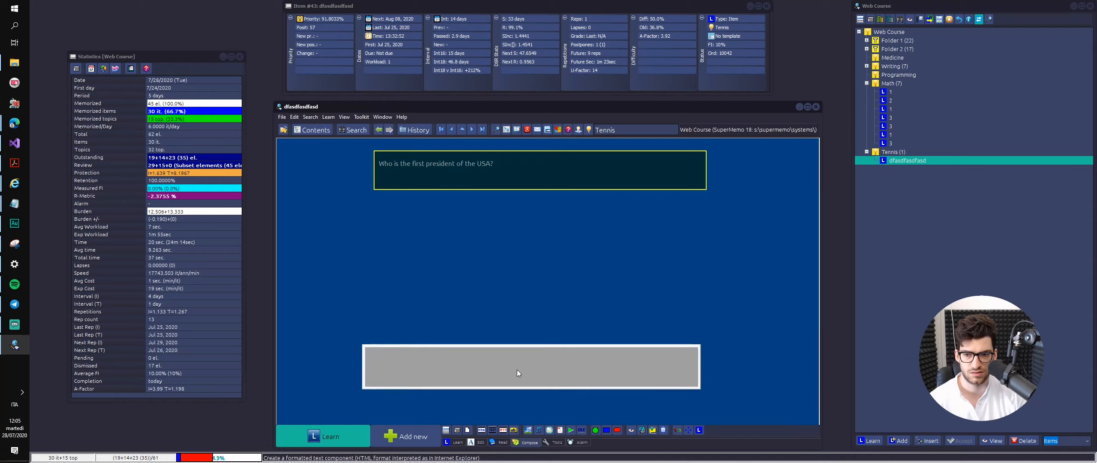
- Apply the Dark Style stylesheet to the white HTML component below the question
{"action": "right_click", "coordinate": [524, 380]}
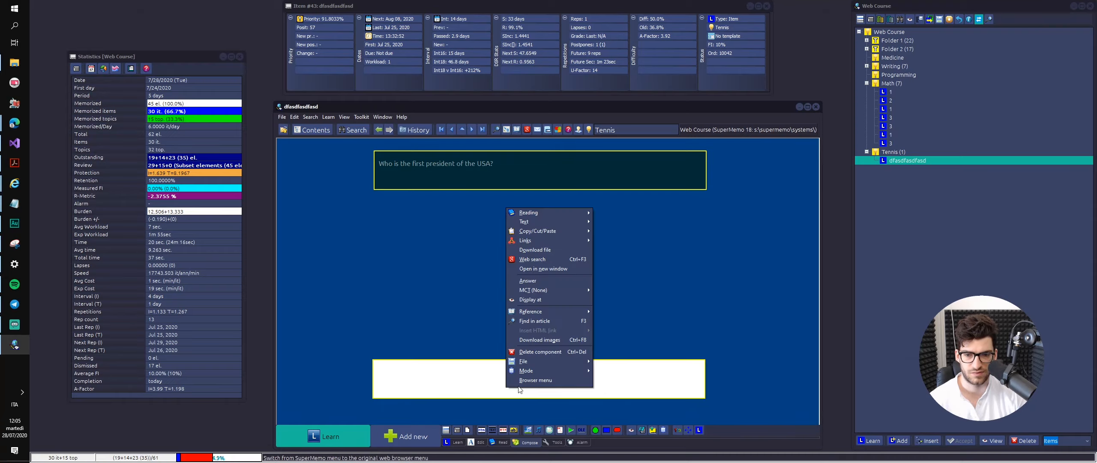
{"action": "left_click", "coordinate": [432, 372]}
{"action": "right_click", "coordinate": [432, 373]}
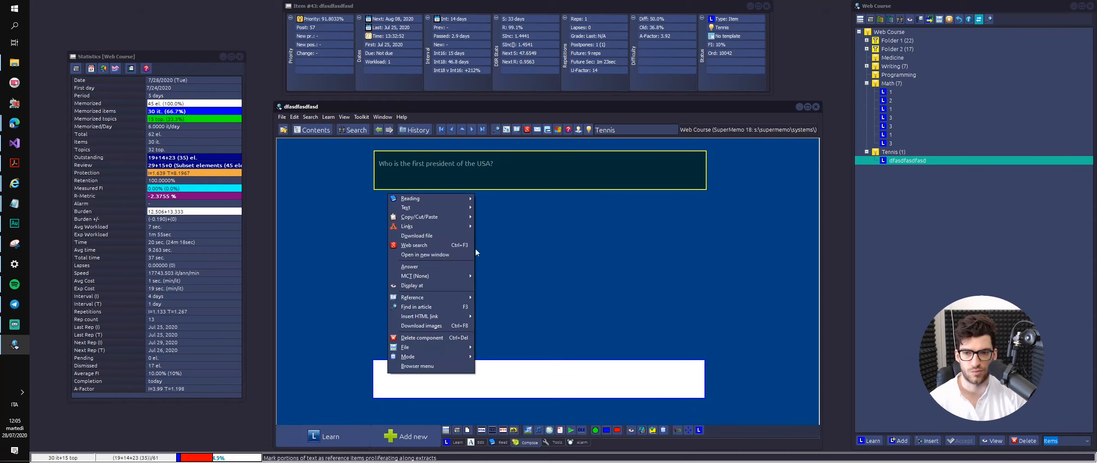
{"action": "mouse_move", "coordinate": [431, 208]}
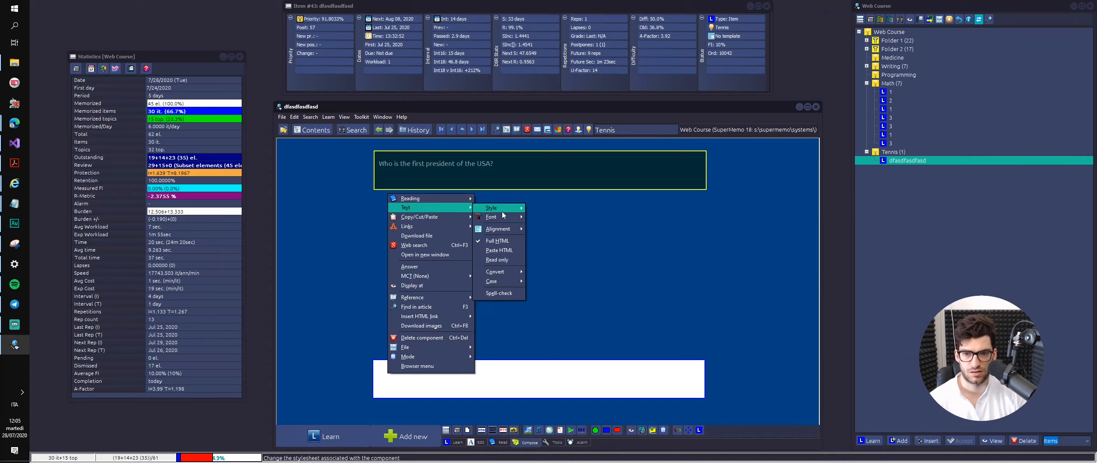
{"action": "mouse_move", "coordinate": [503, 210]}
{"action": "left_click", "coordinate": [555, 218]}
{"action": "double_click", "coordinate": [294, 94]}
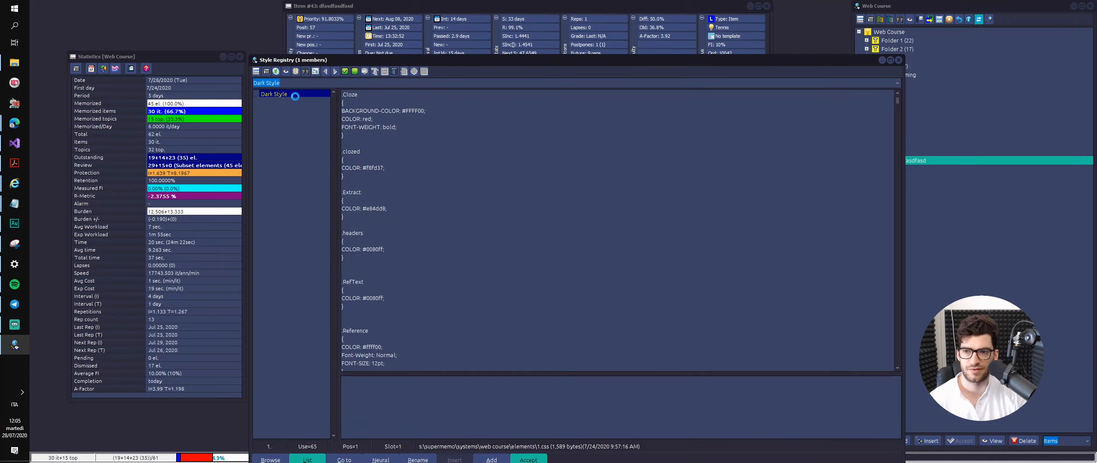
- Mark the HTML component below the question as the answer
{"action": "right_click", "coordinate": [479, 378]}
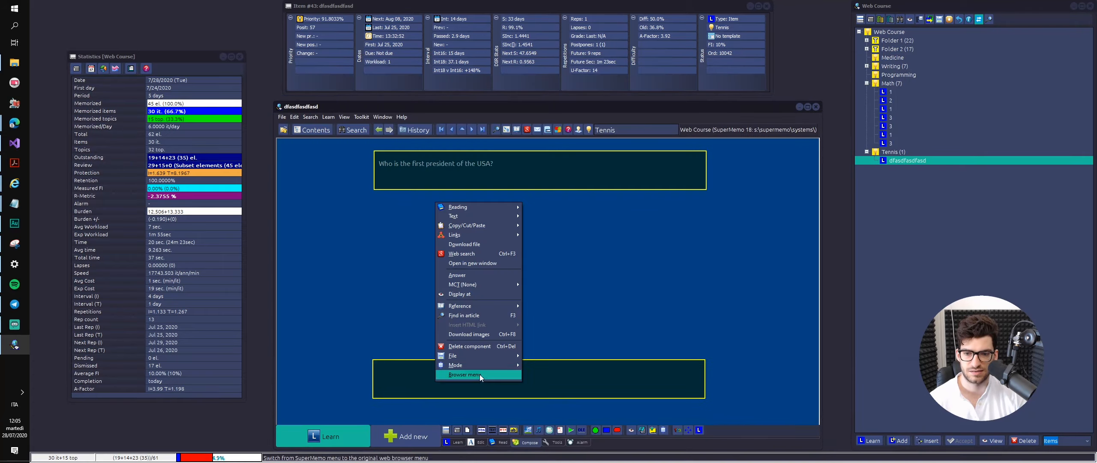
{"action": "left_click", "coordinate": [466, 278]}
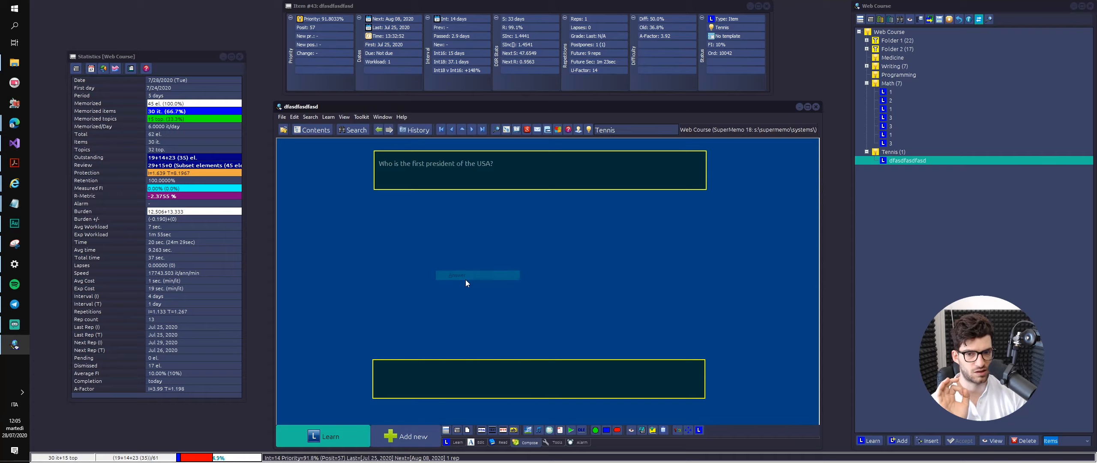
- Review the Display at settings of the answer component below the question
{"action": "right_click", "coordinate": [509, 371]}
{"action": "left_click", "coordinate": [490, 283]}
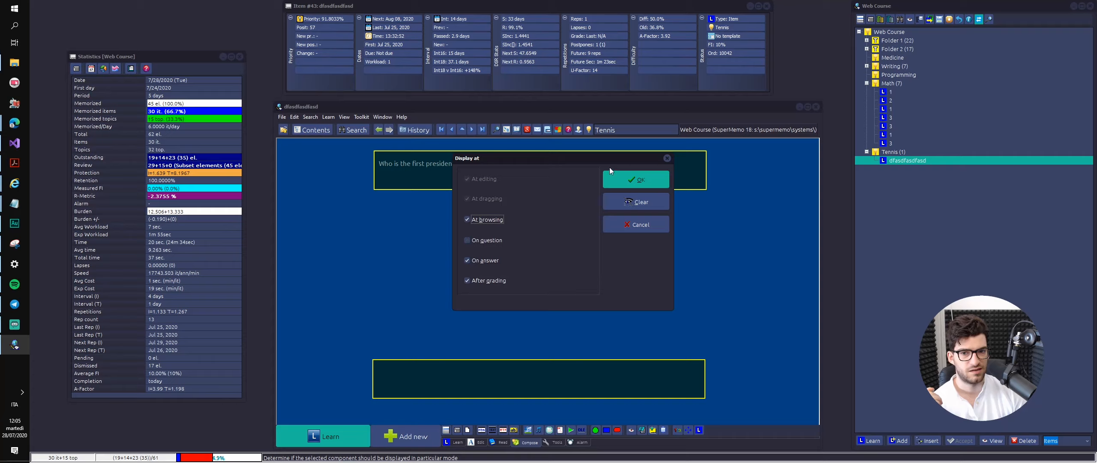
{"action": "left_click", "coordinate": [667, 159]}
{"action": "right_click", "coordinate": [570, 372]}
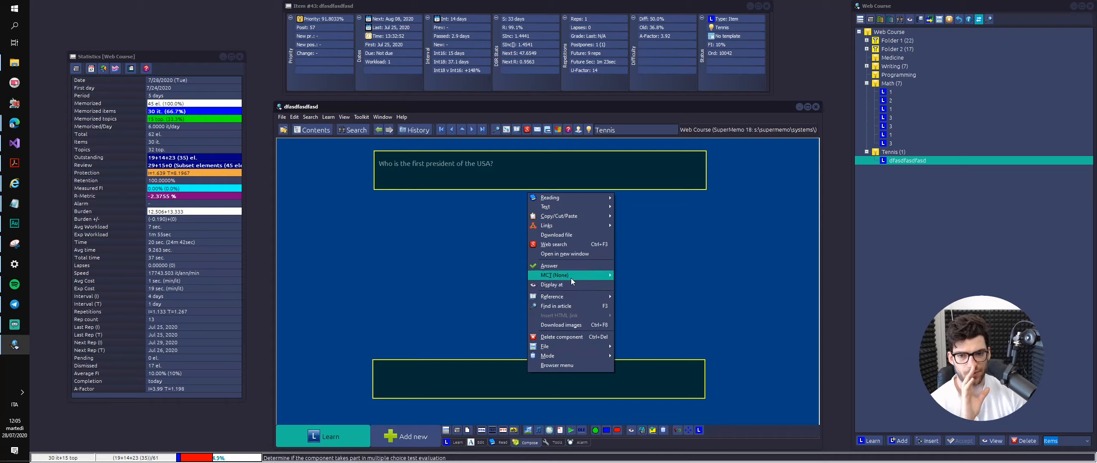
{"action": "mouse_move", "coordinate": [572, 281]}
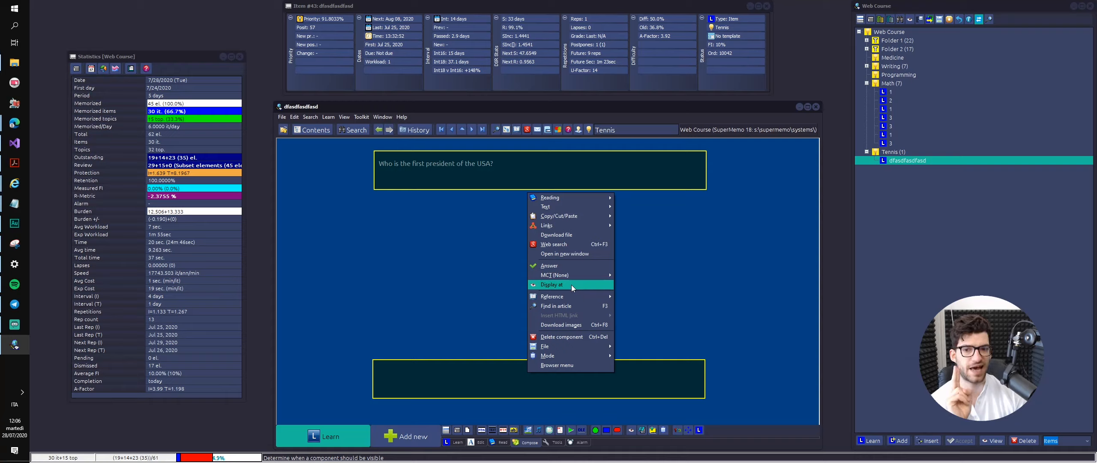
{"action": "left_click", "coordinate": [571, 285]}
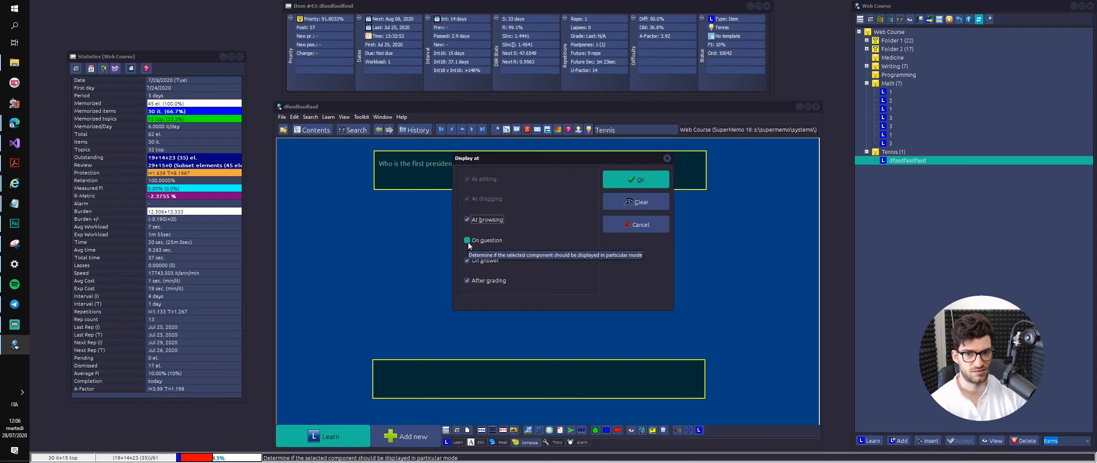
{"action": "left_click", "coordinate": [620, 178]}
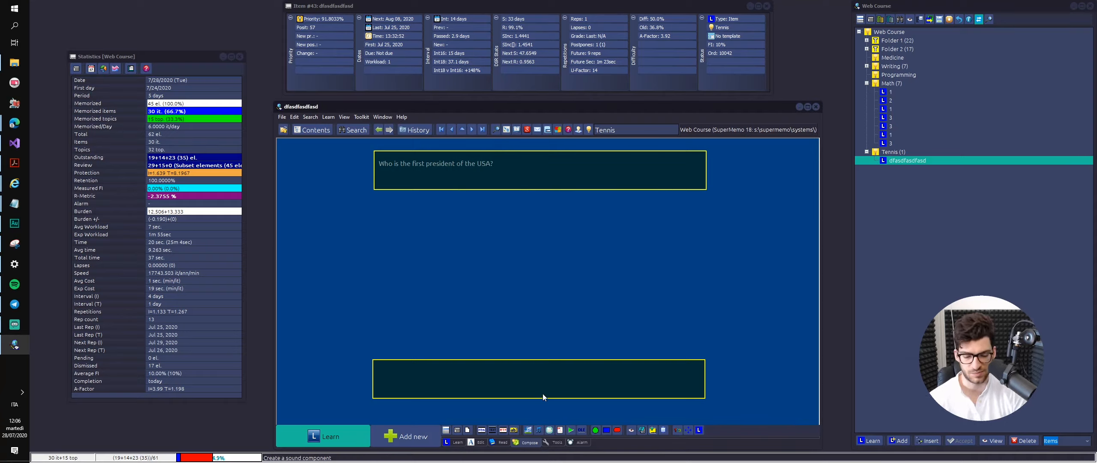
- Test the item as a repetition by presenting the question and revealing its answer
{"action": "key", "text": "ctrl+l"}
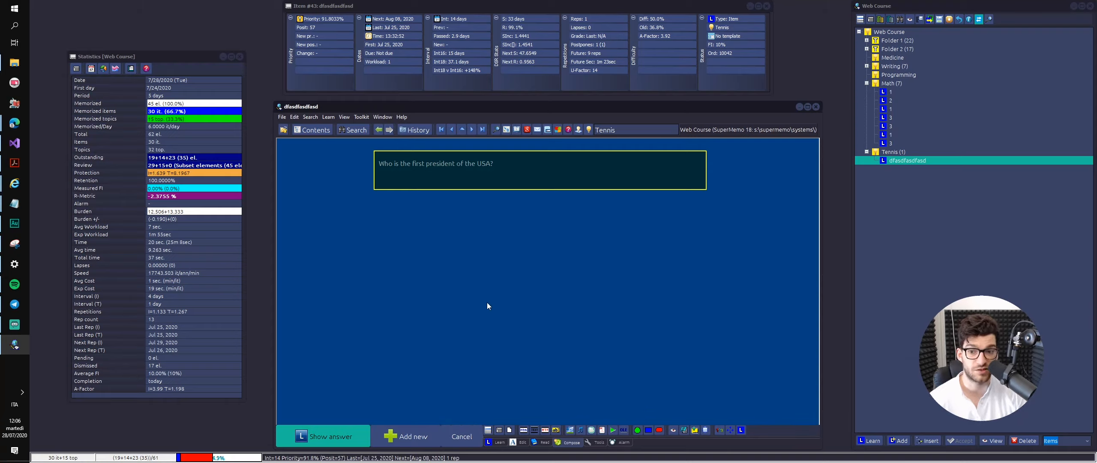
{"action": "key", "text": "Return"}
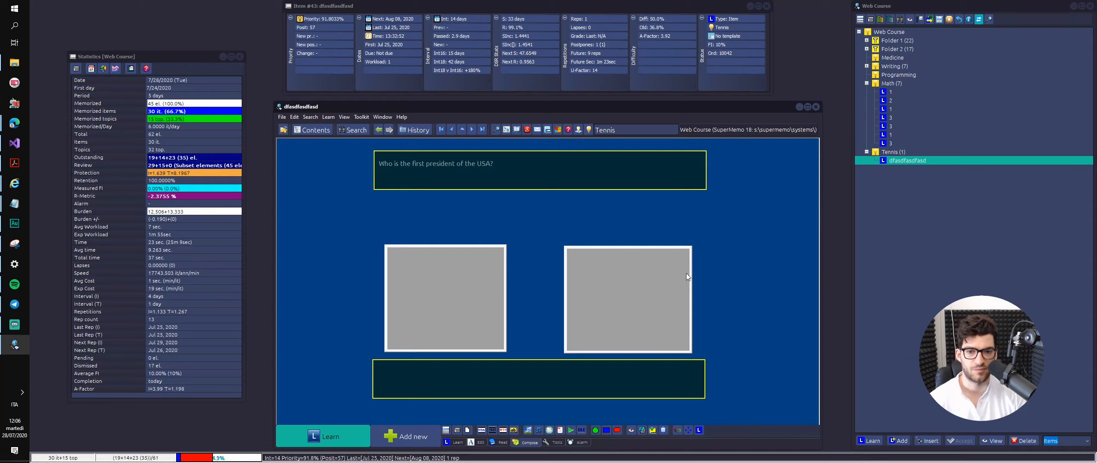
{"action": "right_click", "coordinate": [609, 279]}
{"action": "left_click", "coordinate": [614, 260]}
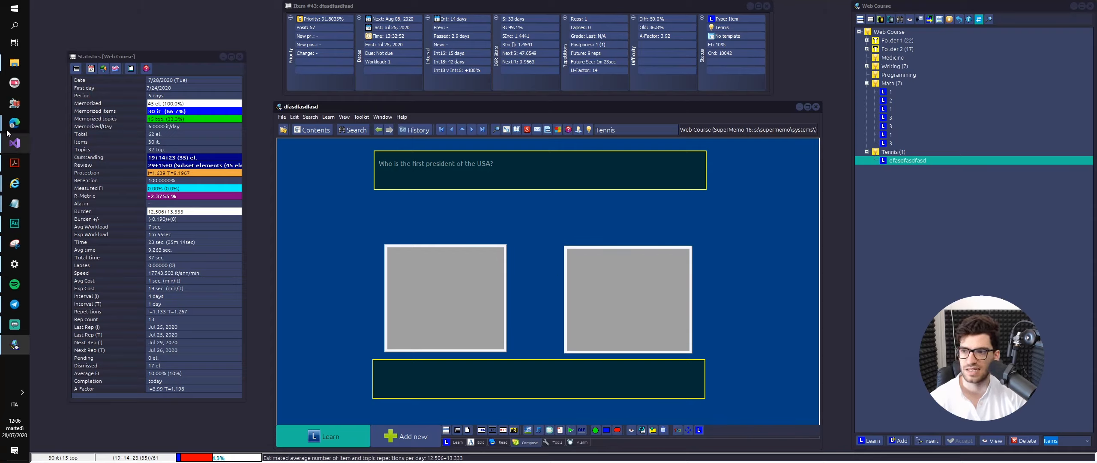
- View the downloaded red cross and green check mark images in the desktop's Course Images folder, then return to SuperMemo
{"action": "mouse_move", "coordinate": [14, 123]}
{"action": "mouse_move", "coordinate": [49, 167]}
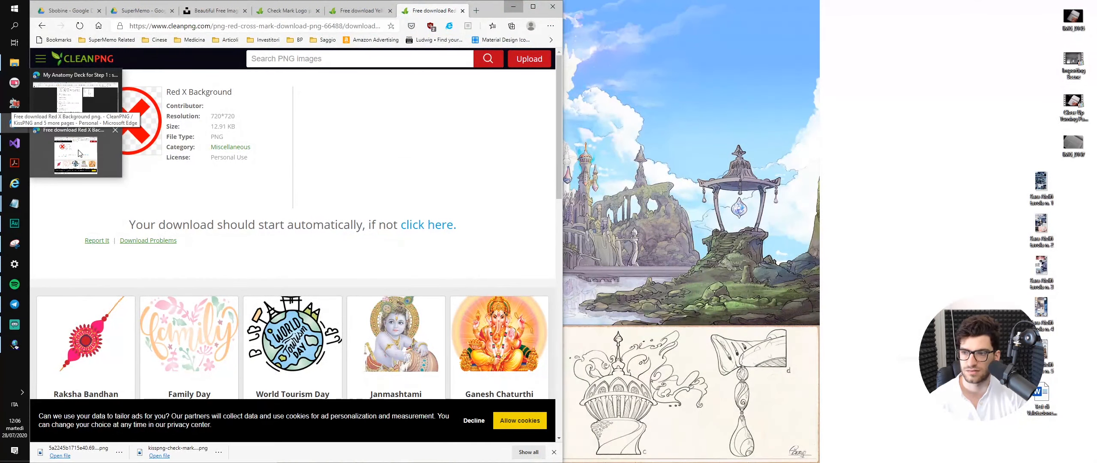
{"action": "left_click", "coordinate": [90, 154]}
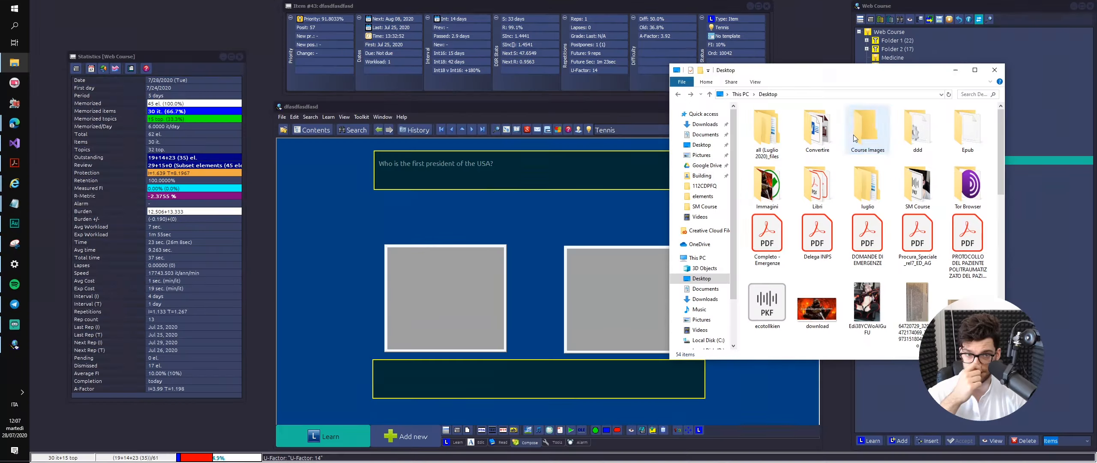
{"action": "double_click", "coordinate": [854, 135]}
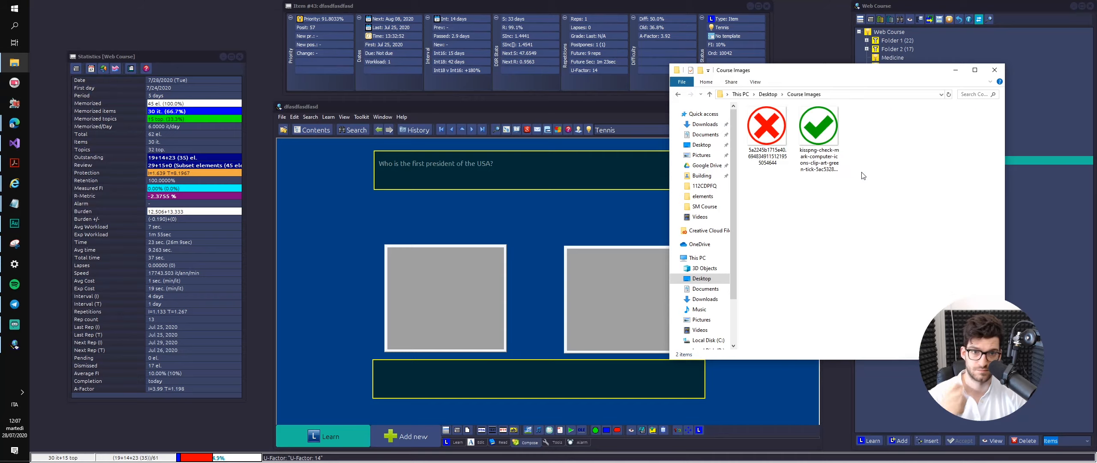
{"action": "left_click", "coordinate": [470, 306]}
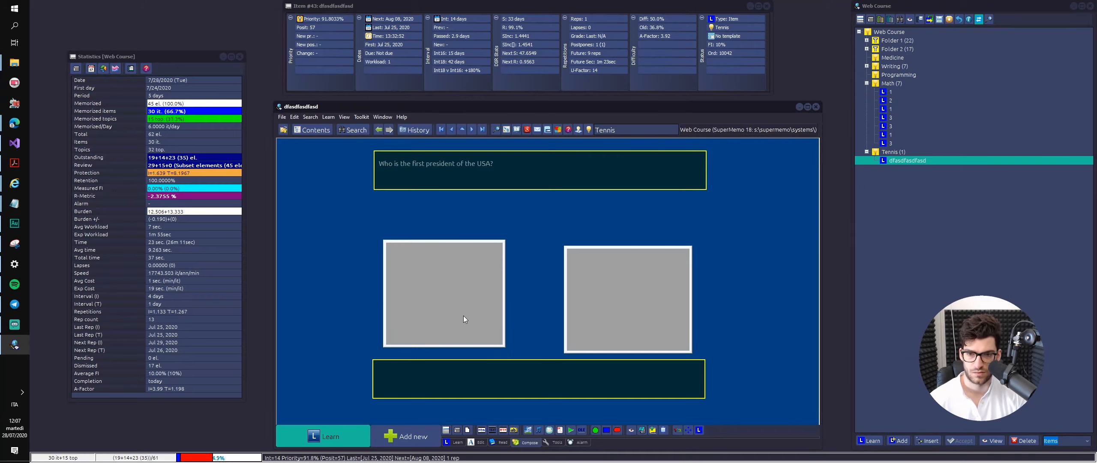
- Choose the green check mark PNG from Desktop\Course Images as the file for the left image component
{"action": "double_click", "coordinate": [464, 318]}
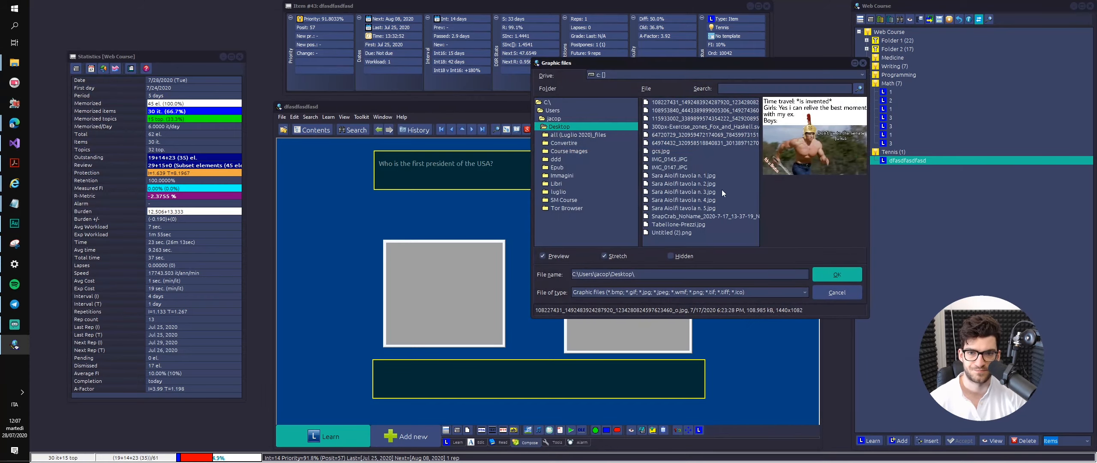
{"action": "double_click", "coordinate": [569, 151]}
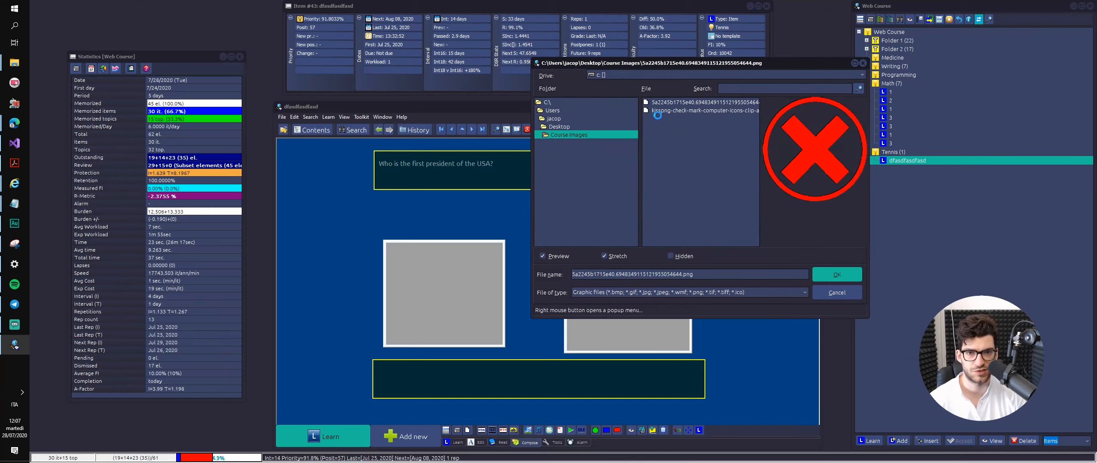
{"action": "left_click", "coordinate": [669, 104]}
{"action": "double_click", "coordinate": [670, 108]}
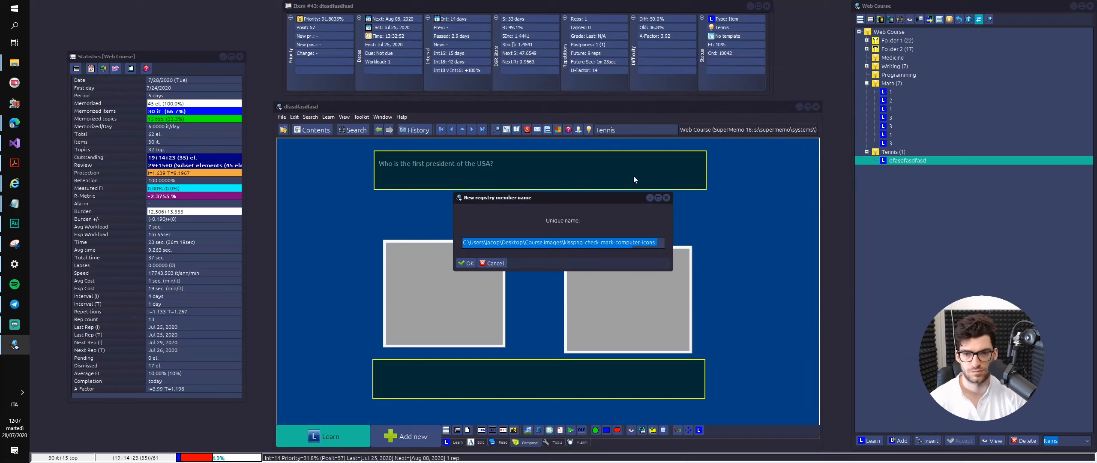
- Name the image "True Check", import it instead of leaving it in its original location, and keep the original file
{"action": "type", "text": "TR"}
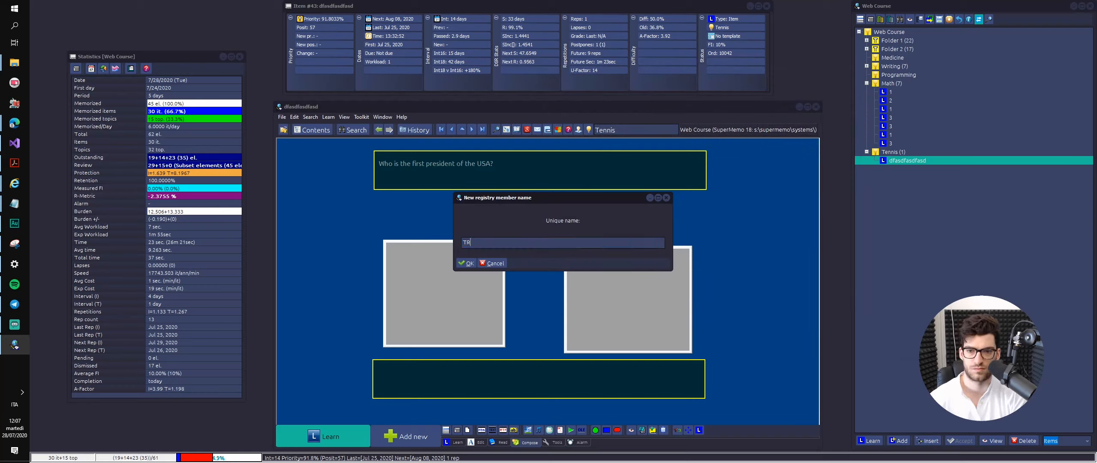
{"action": "key", "text": "BackSpace"}
{"action": "type", "text": "rue Check"}
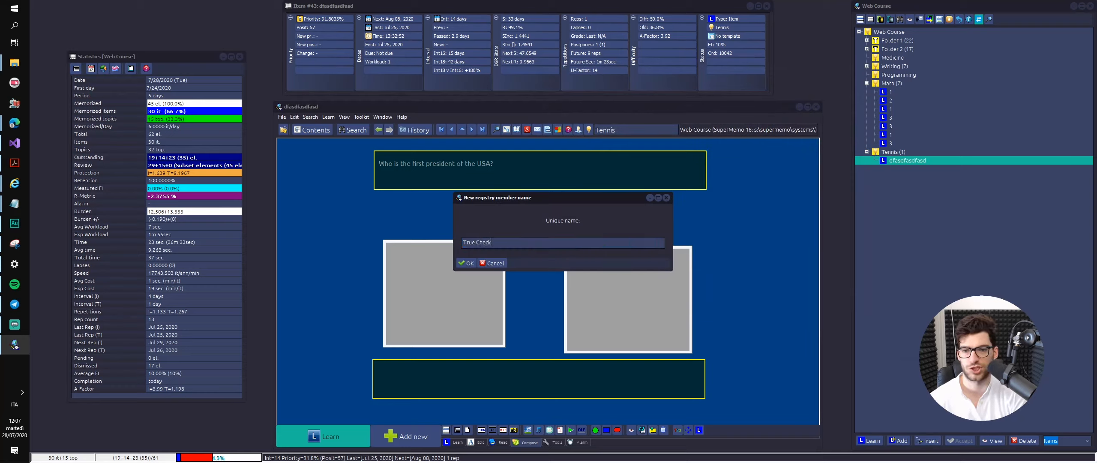
{"action": "key", "text": "Return"}
{"action": "key", "text": "Right"}
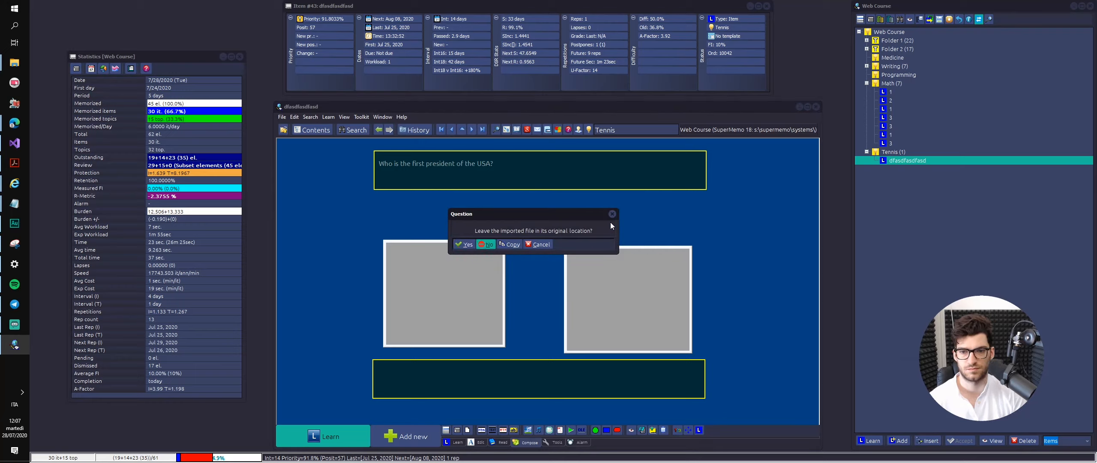
{"action": "key", "text": "Return"}
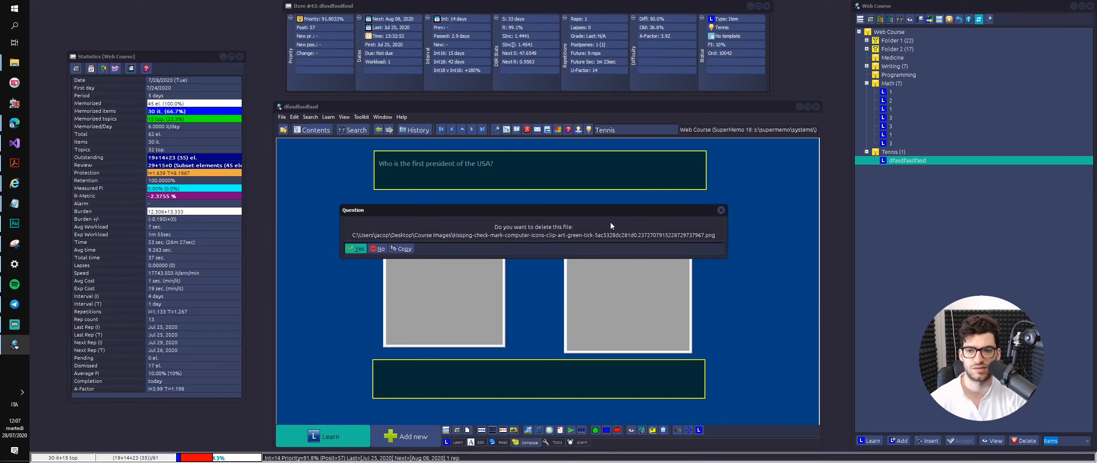
{"action": "key", "text": "Right"}
{"action": "key", "text": "Return"}
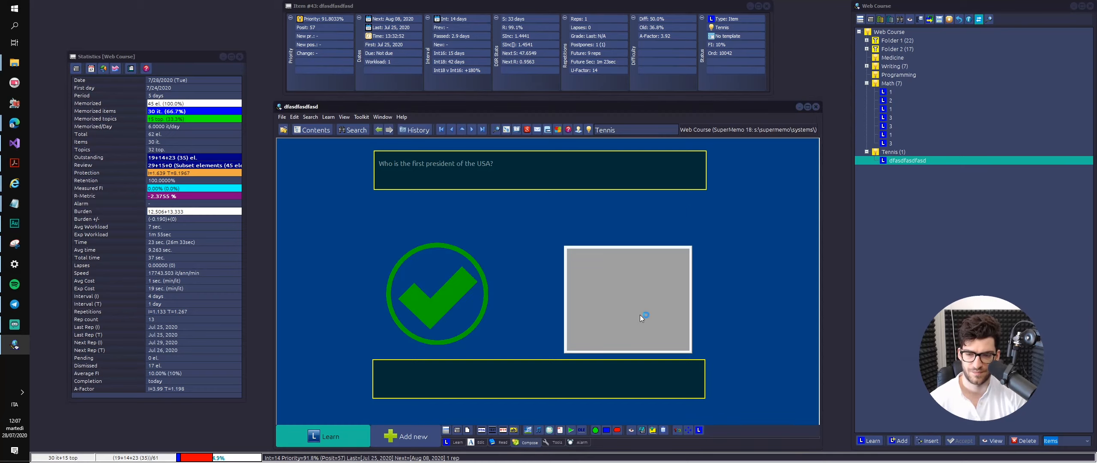
- Import the red cross PNG from Course Images into the right image component and name it "False Check"
{"action": "left_click", "coordinate": [640, 316]}
{"action": "left_click", "coordinate": [684, 110]}
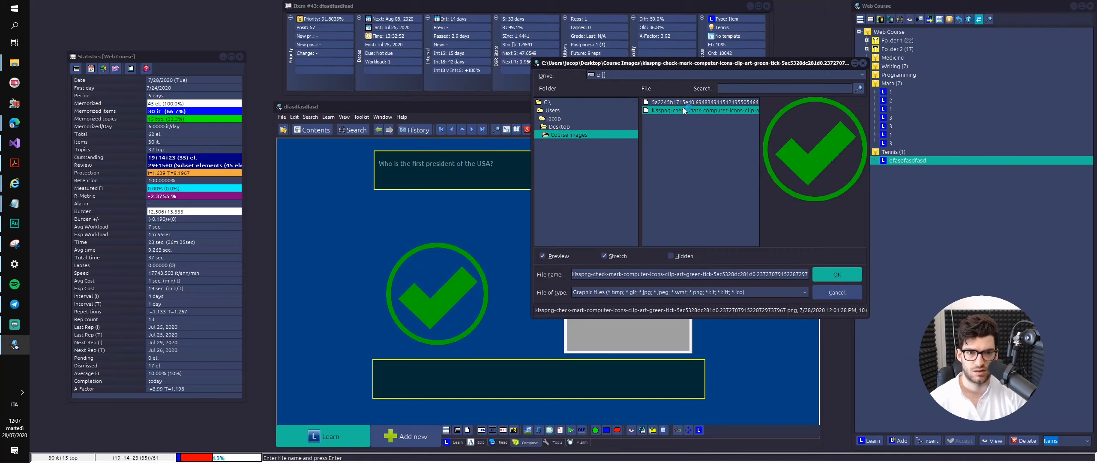
{"action": "left_click", "coordinate": [683, 101]}
{"action": "double_click", "coordinate": [682, 101]}
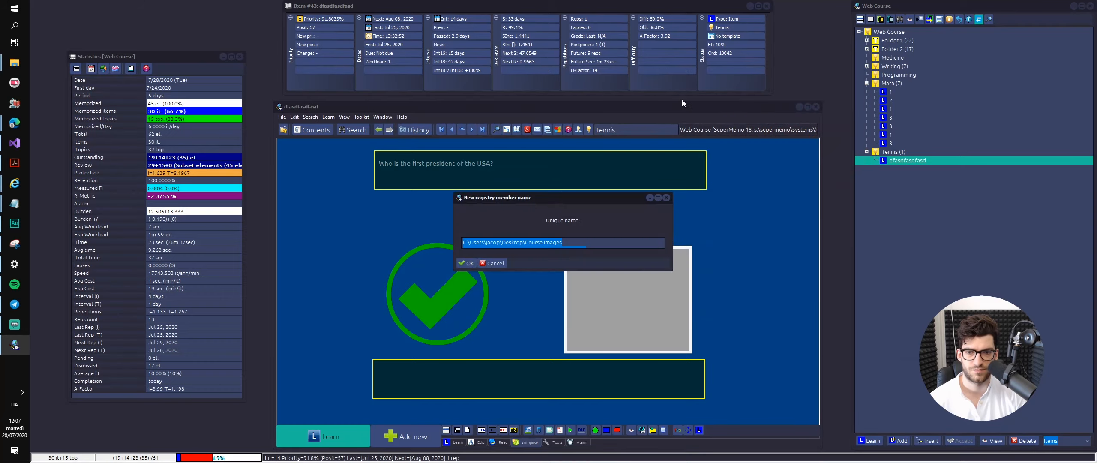
{"action": "type", "text": "False Check"}
{"action": "key", "text": "Return"}
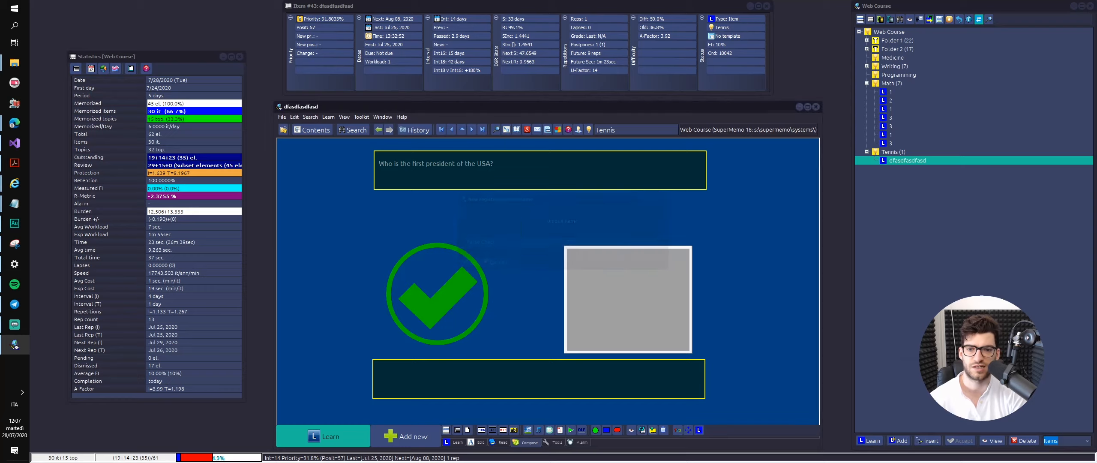
{"action": "key", "text": "Return"}
{"action": "key", "text": "Return"}
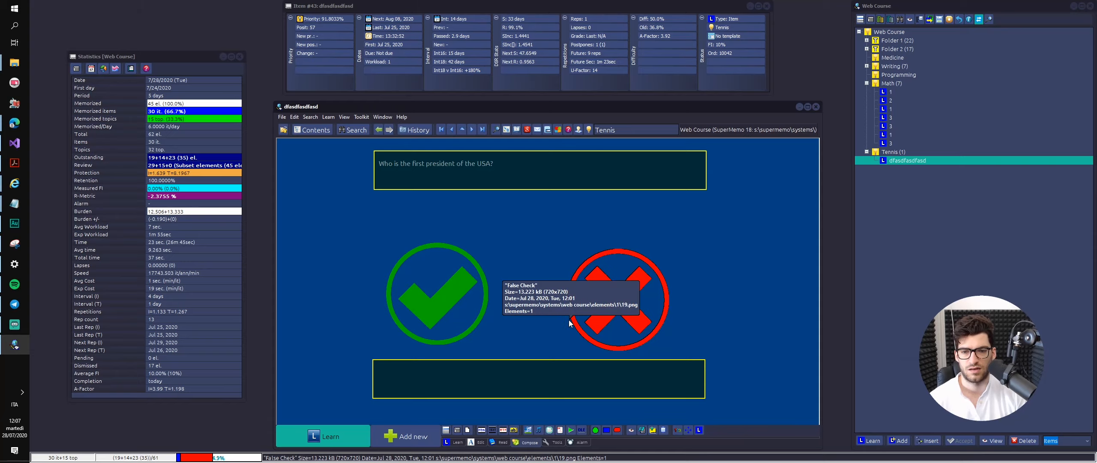
- Switch both image components to editing mode and return the red cross component to presentation mode
{"action": "left_click", "coordinate": [449, 296]}
{"action": "left_click", "coordinate": [667, 302]}
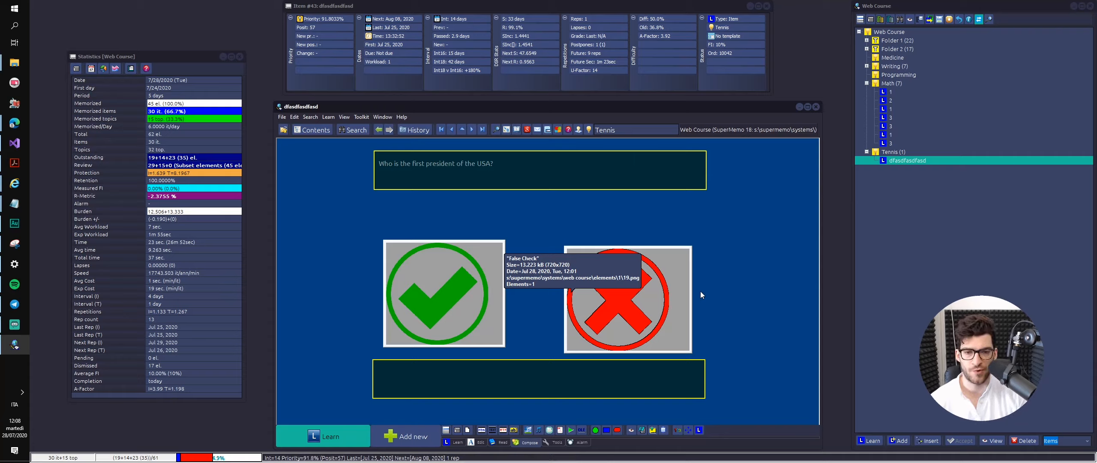
{"action": "right_click", "coordinate": [679, 292]}
{"action": "left_click", "coordinate": [507, 272]}
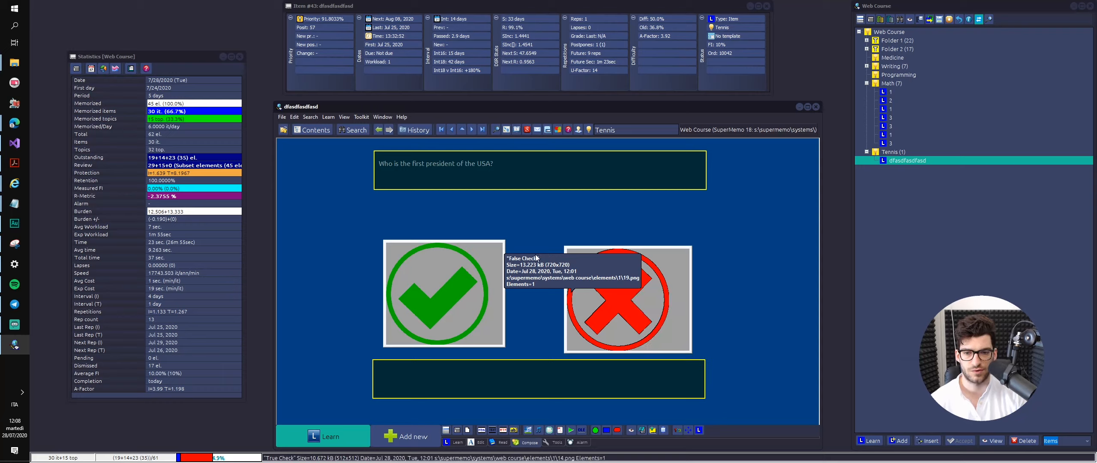
{"action": "key", "text": "Escape"}
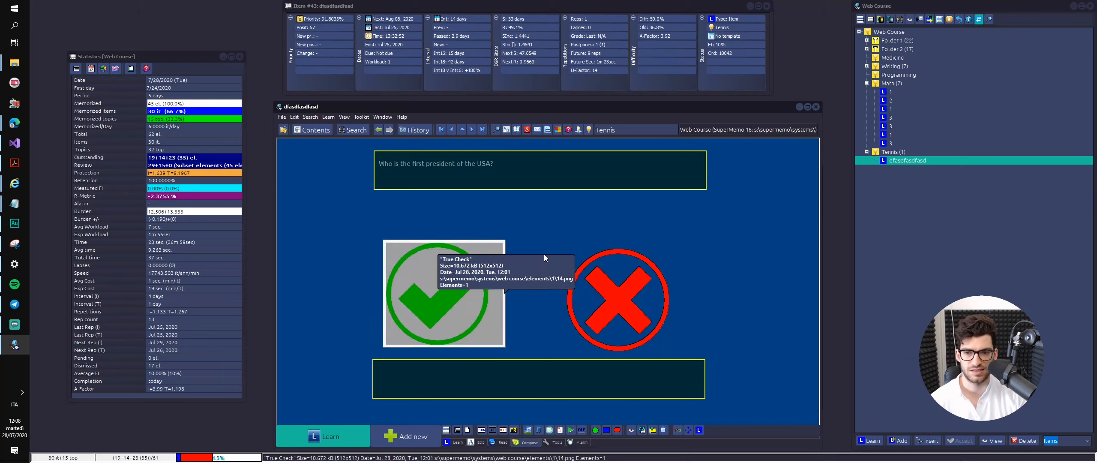
- Set the stretch mode of the green check mark image to Normal
{"action": "left_click", "coordinate": [382, 117]}
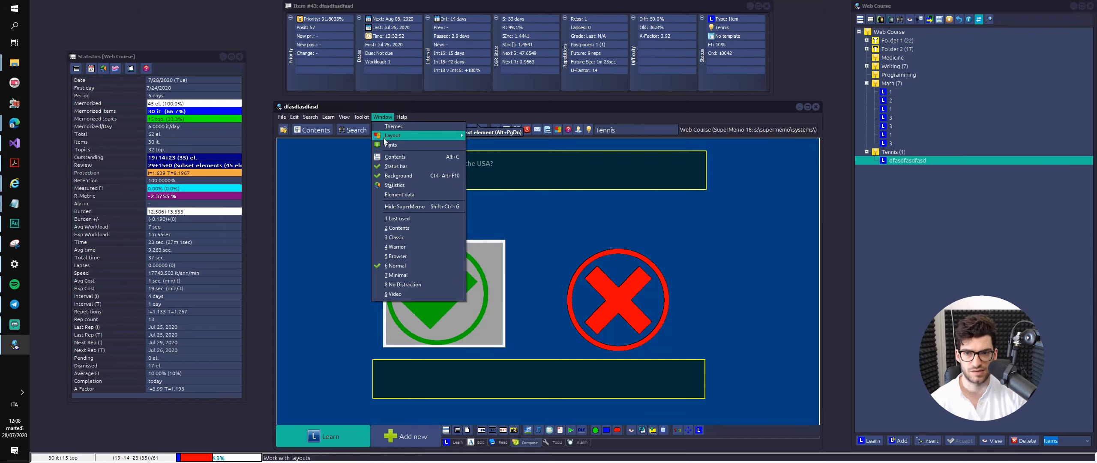
{"action": "left_click", "coordinate": [523, 283]}
{"action": "right_click", "coordinate": [403, 279]}
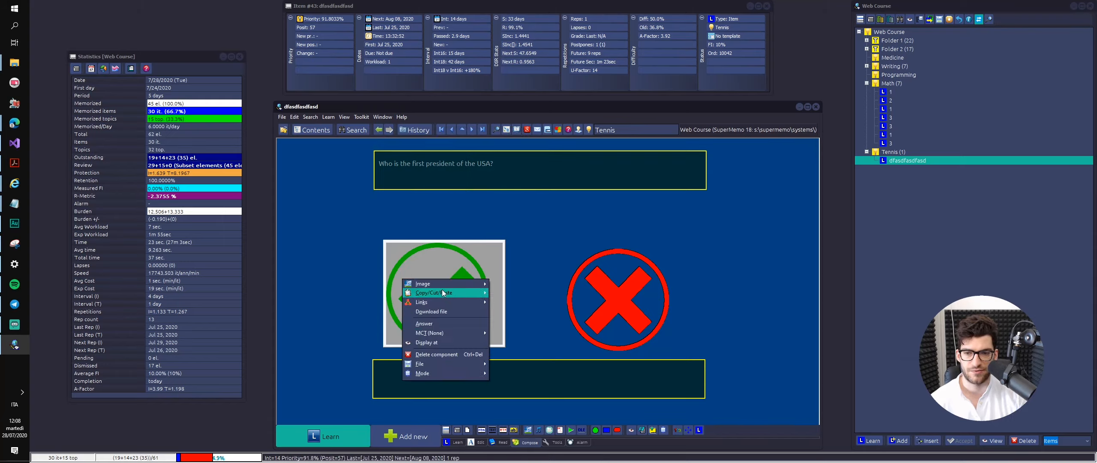
{"action": "mouse_move", "coordinate": [429, 283]}
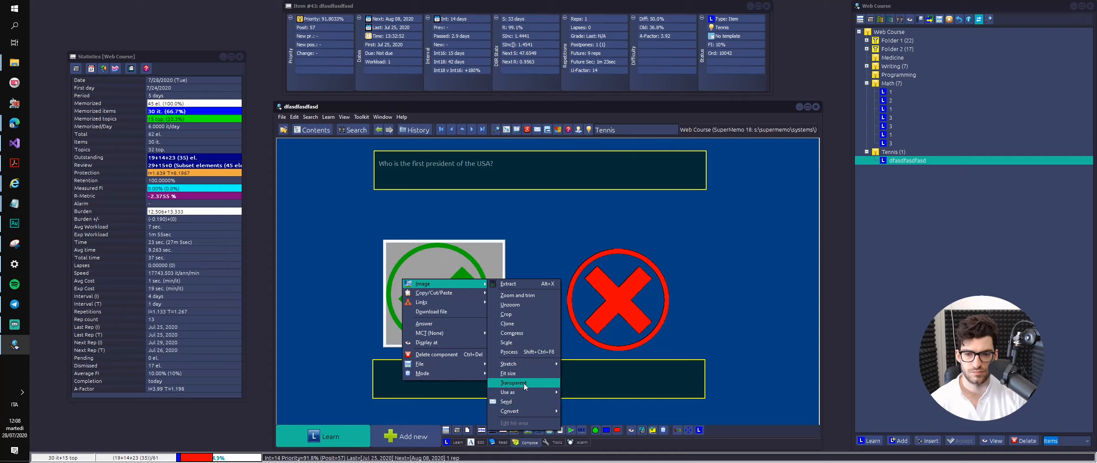
{"action": "mouse_move", "coordinate": [528, 364]}
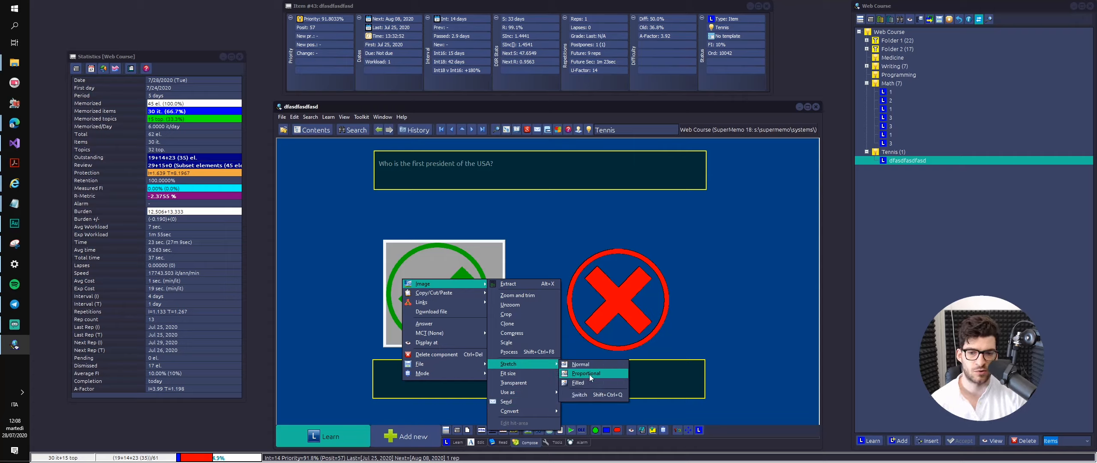
{"action": "left_click", "coordinate": [583, 364]}
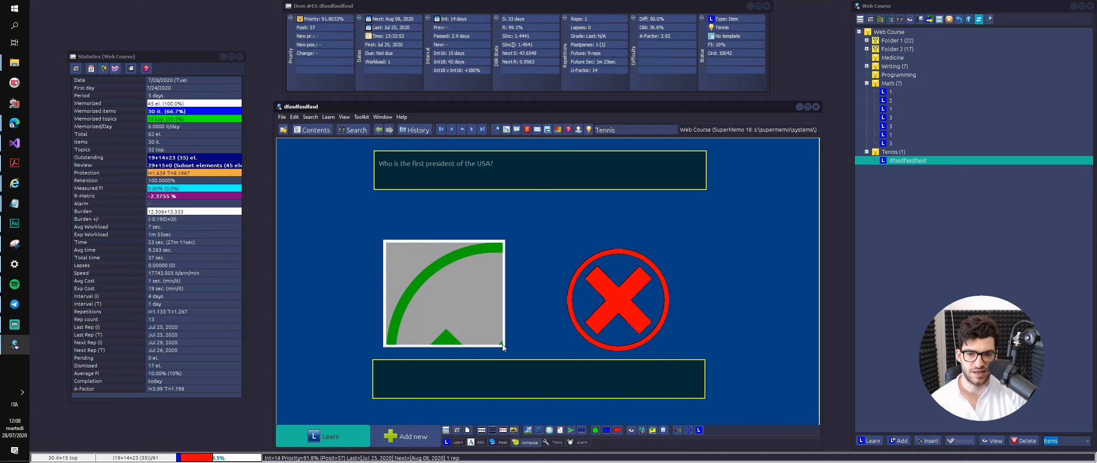
- Enlarge and reposition the check mark component over most of the element area so the whole image fits inside it
{"action": "left_click_drag", "start_coordinate": [504, 347], "coordinate": [811, 428]}
{"action": "left_click_drag", "start_coordinate": [658, 323], "coordinate": [602, 246]}
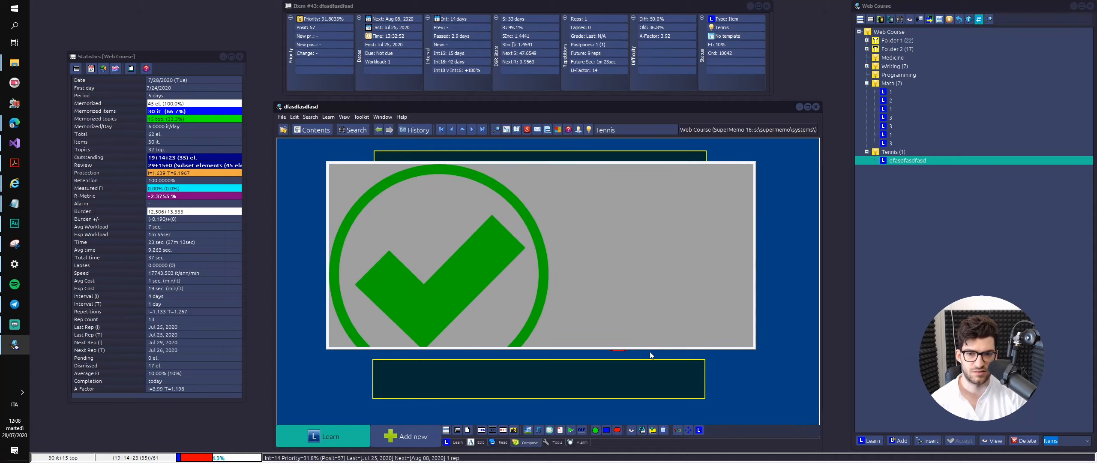
{"action": "left_click_drag", "start_coordinate": [634, 347], "coordinate": [634, 418]}
- Set the check mark image's stretch mode to Proportional and shrink its component until it closely fits the round image
{"action": "right_click", "coordinate": [537, 352]}
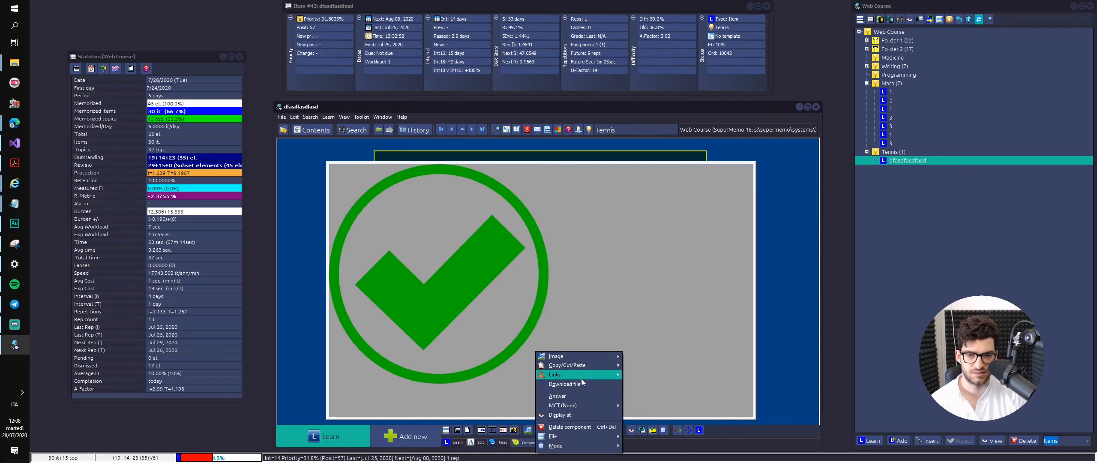
{"action": "mouse_move", "coordinate": [567, 358]}
{"action": "mouse_move", "coordinate": [659, 299]}
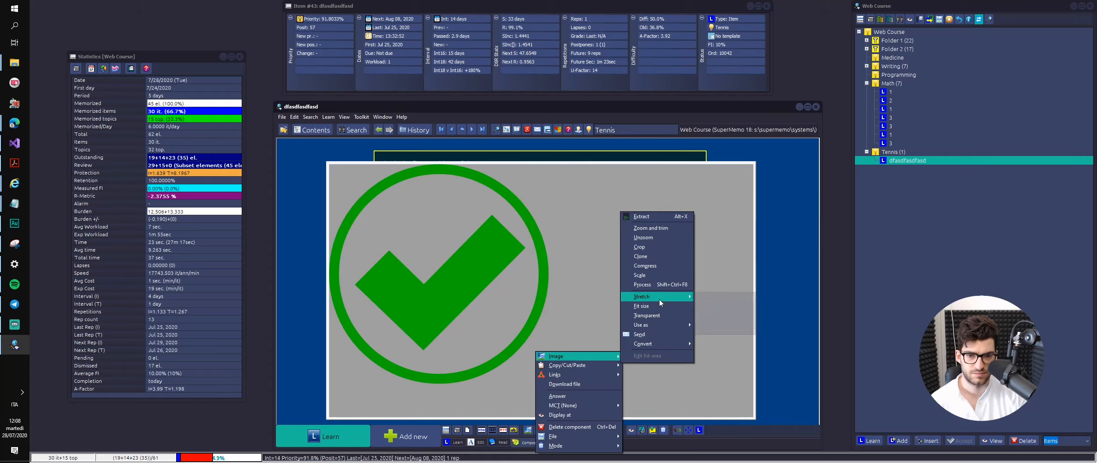
{"action": "left_click", "coordinate": [714, 307]}
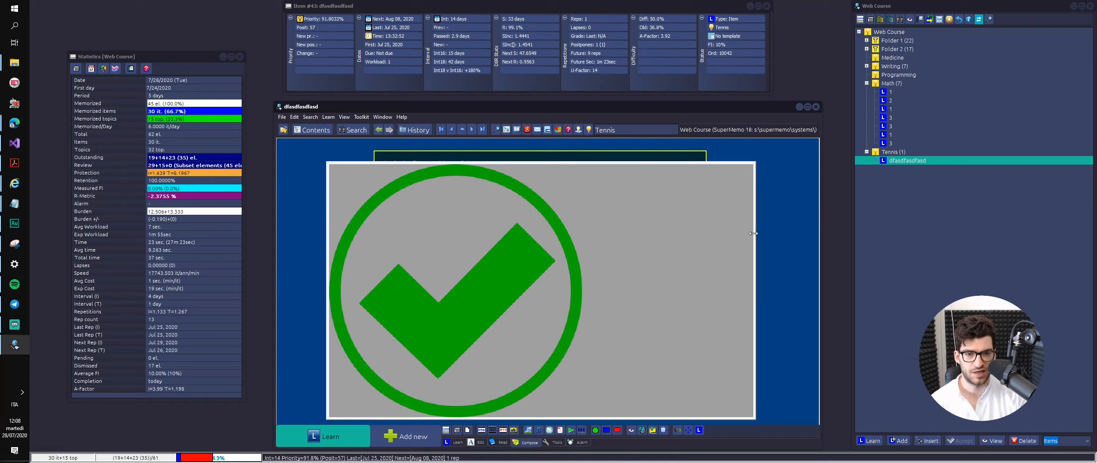
{"action": "left_click_drag", "start_coordinate": [755, 262], "coordinate": [693, 253]}
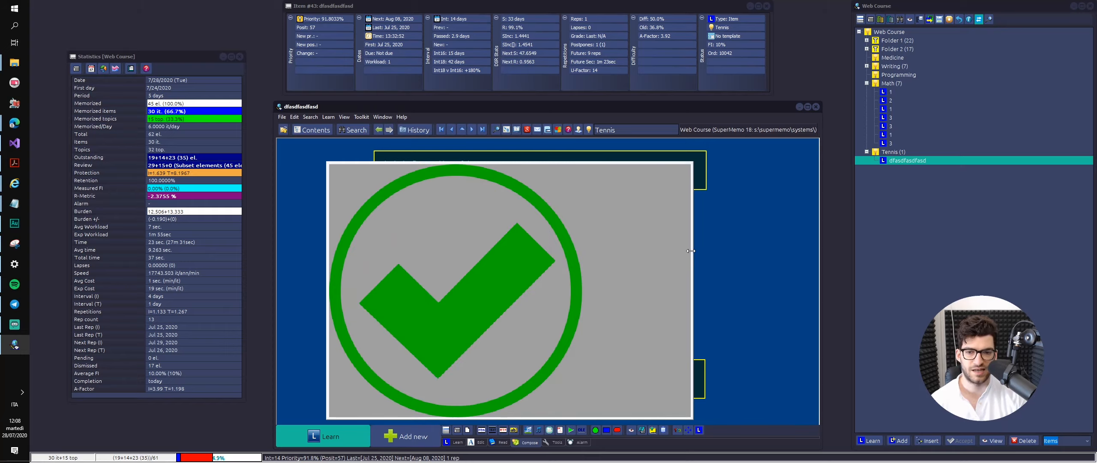
{"action": "left_click_drag", "start_coordinate": [325, 163], "coordinate": [497, 210]}
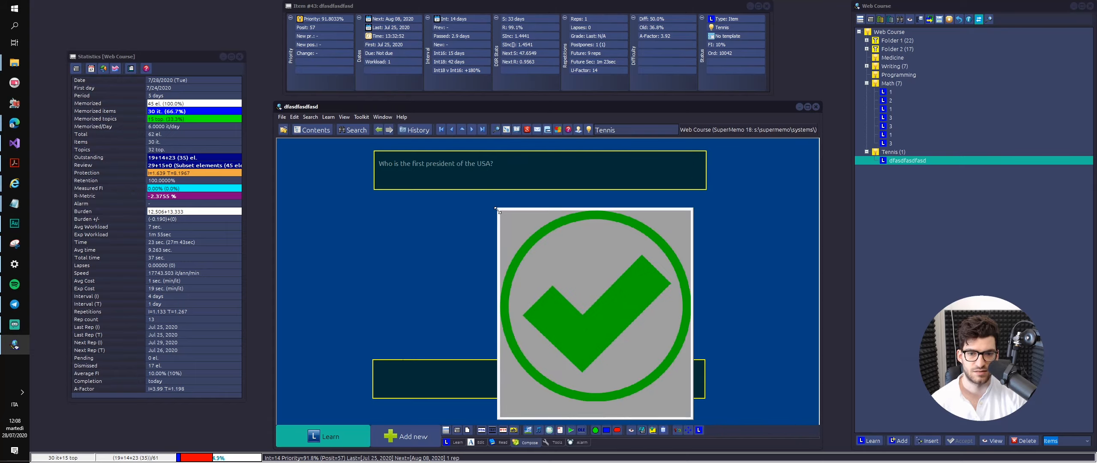
- Set the check mark image's stretch mode to Filled
{"action": "right_click", "coordinate": [454, 337]}
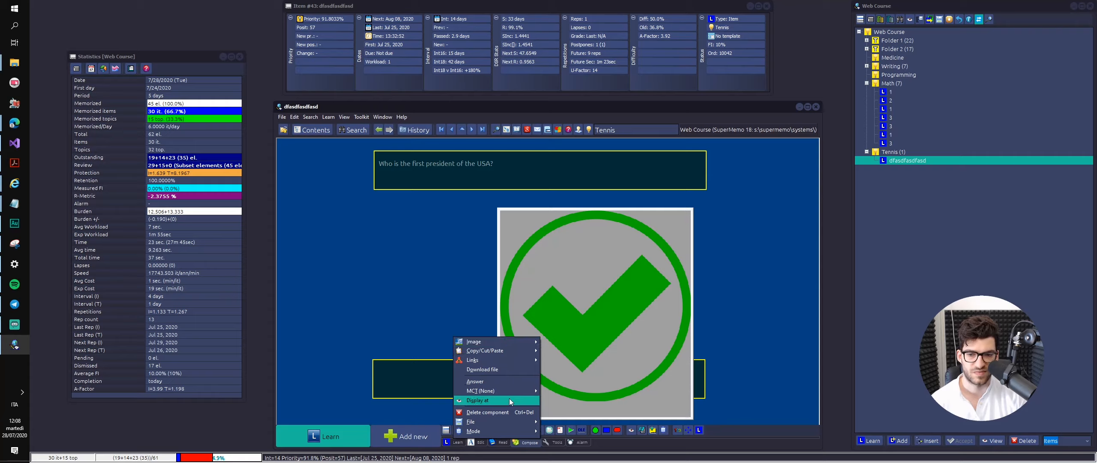
{"action": "mouse_move", "coordinate": [535, 343]}
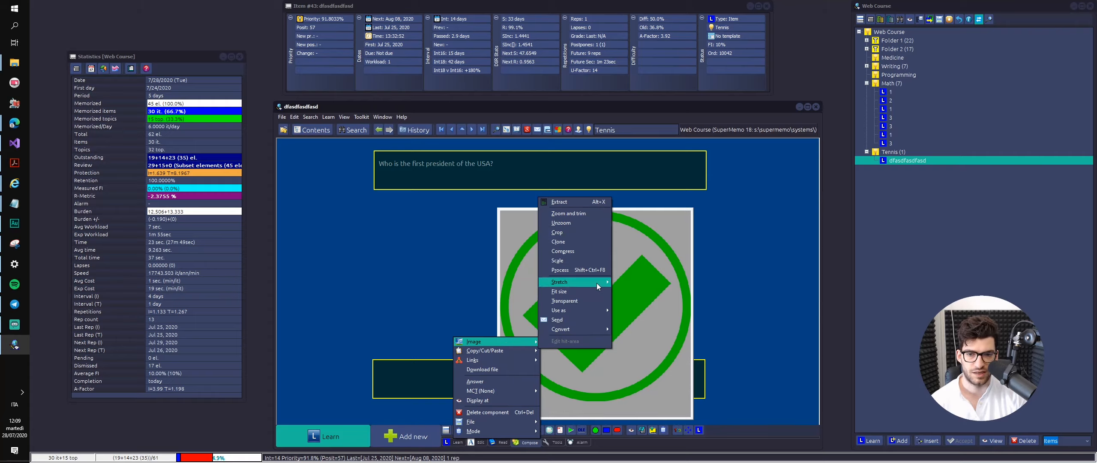
{"action": "mouse_move", "coordinate": [597, 283]}
{"action": "left_click", "coordinate": [635, 303]}
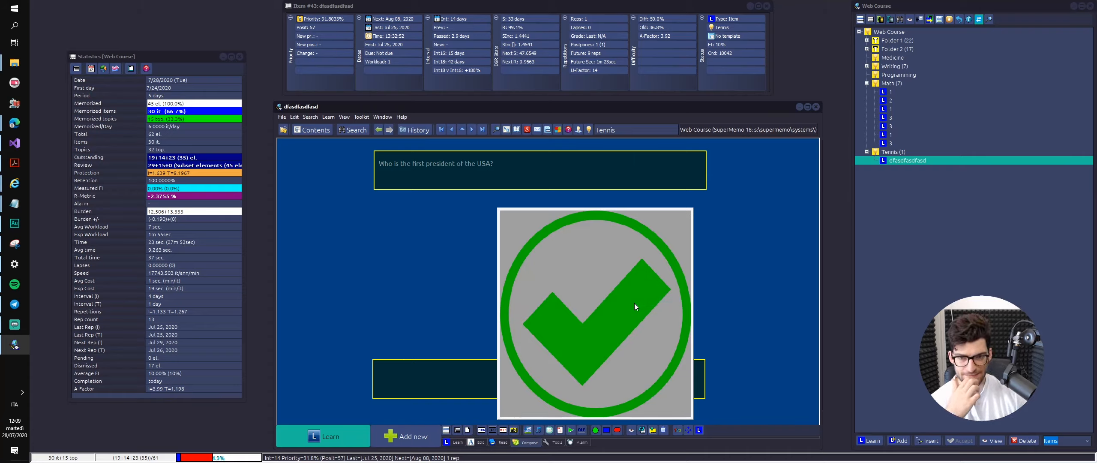
- Shrink the check mark component and arrange it beside the red cross component at a similar size between the question and answer fields
{"action": "left_click_drag", "start_coordinate": [500, 209], "coordinate": [438, 263]}
{"action": "left_click", "coordinate": [653, 300], "text": "alt"}
{"action": "left_click_drag", "start_coordinate": [653, 300], "coordinate": [648, 291]}
{"action": "mouse_move", "coordinate": [685, 344]}
{"action": "left_mouse_down"}
{"action": "mouse_move", "coordinate": [698, 357]}
{"action": "mouse_move", "coordinate": [691, 350]}
{"action": "left_mouse_up"}
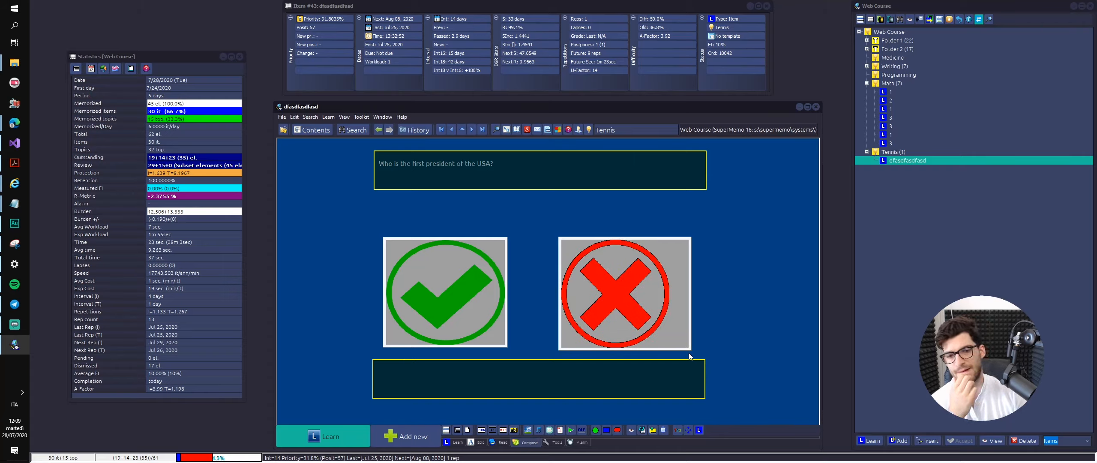
- Try to set the red cross image's stretch mode to Filled
{"action": "right_click", "coordinate": [600, 287]}
{"action": "mouse_move", "coordinate": [653, 298]}
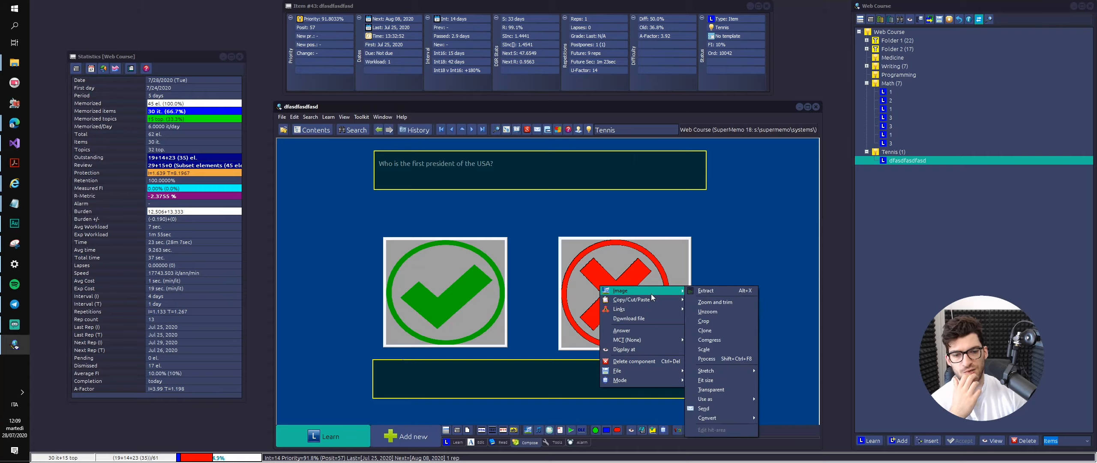
{"action": "mouse_move", "coordinate": [730, 371]}
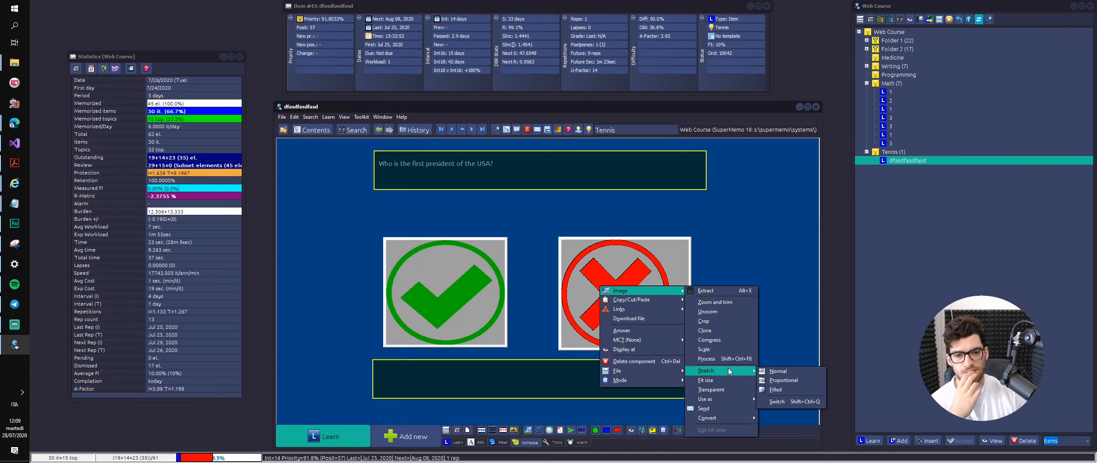
{"action": "left_click", "coordinate": [815, 389]}
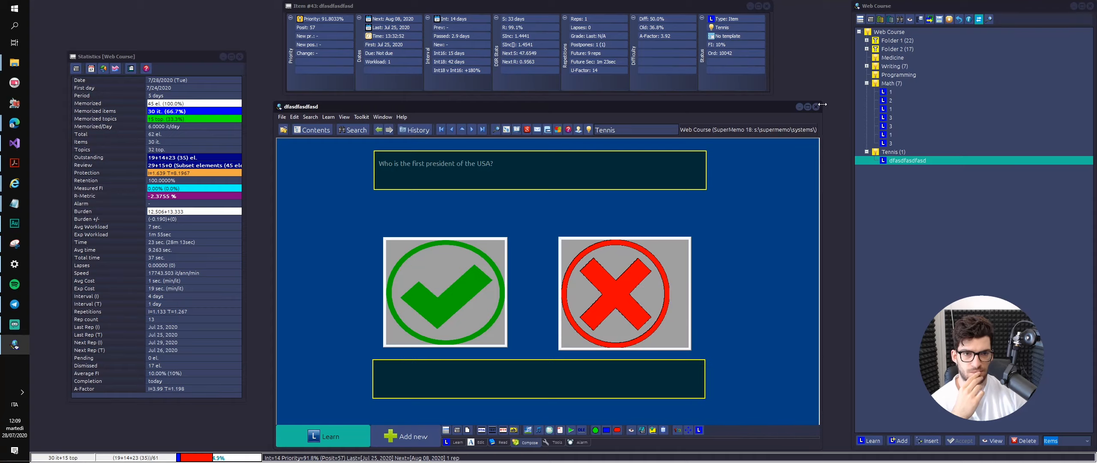
- Enlarge the element window until it covers the whole desktop area
{"action": "left_click_drag", "start_coordinate": [821, 103], "coordinate": [1096, 1]}
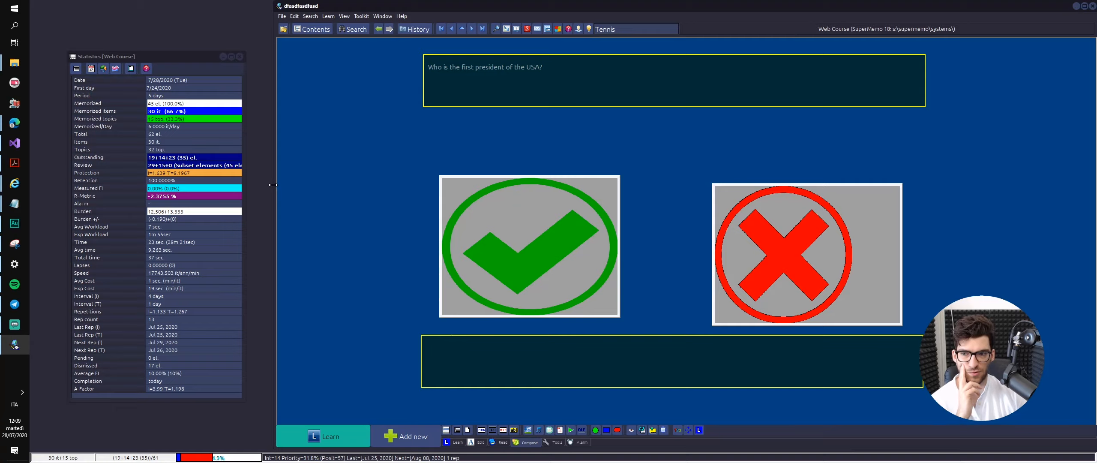
{"action": "left_click_drag", "start_coordinate": [274, 186], "coordinate": [186, 182]}
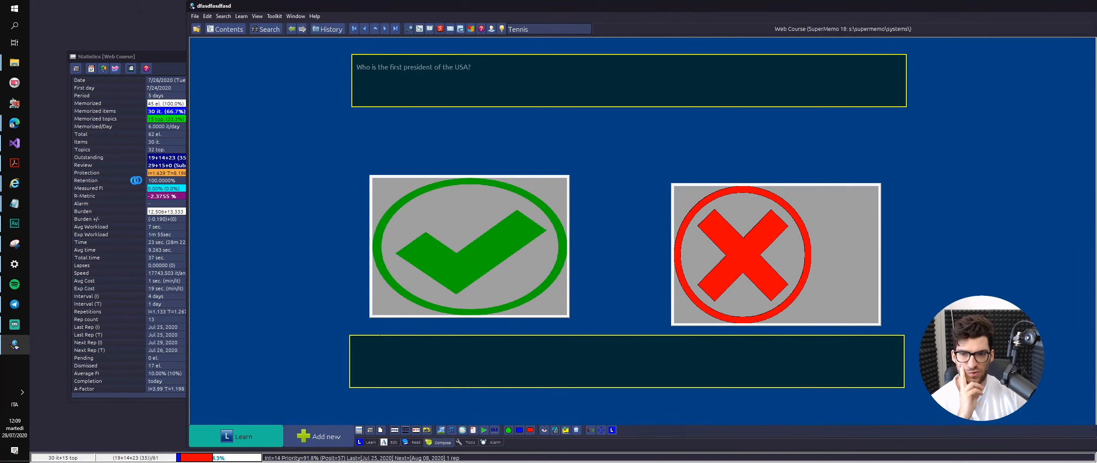
{"action": "left_click_drag", "start_coordinate": [186, 182], "coordinate": [29, 186]}
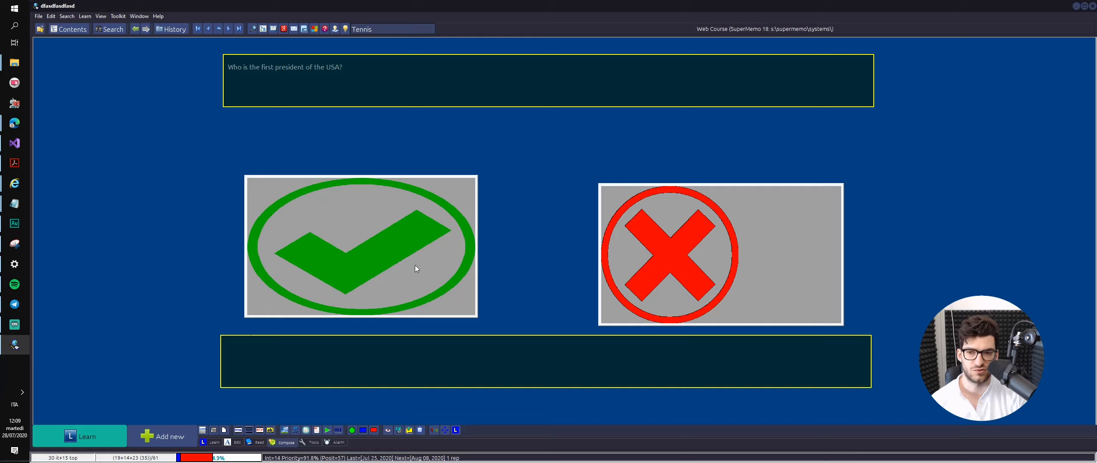
- Restore the check mark's proportional stretch and align both images at about the same height in presentation mode
{"action": "left_click", "coordinate": [444, 263]}
{"action": "left_click", "coordinate": [444, 263]}
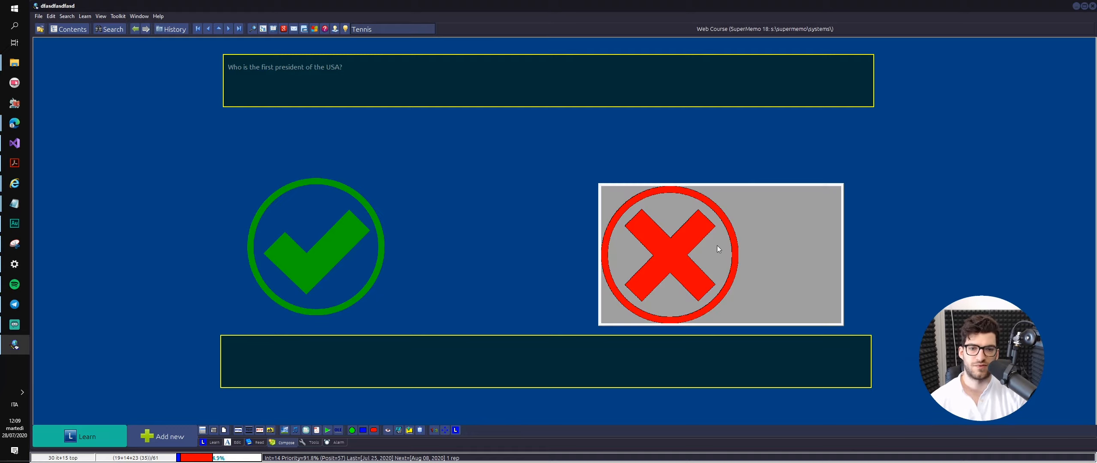
{"action": "left_click_drag", "start_coordinate": [717, 245], "coordinate": [719, 230]}
{"action": "left_click", "coordinate": [315, 244], "text": "alt"}
{"action": "left_click_drag", "start_coordinate": [315, 244], "coordinate": [320, 261]}
{"action": "left_click_drag", "start_coordinate": [342, 324], "coordinate": [379, 314]}
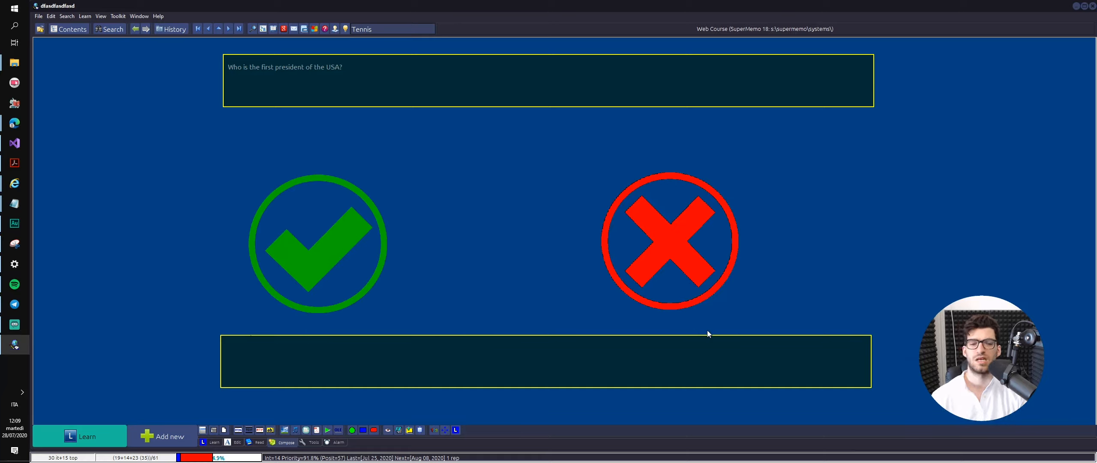
- Set the element's background color to light gray
{"action": "right_click", "coordinate": [878, 208]}
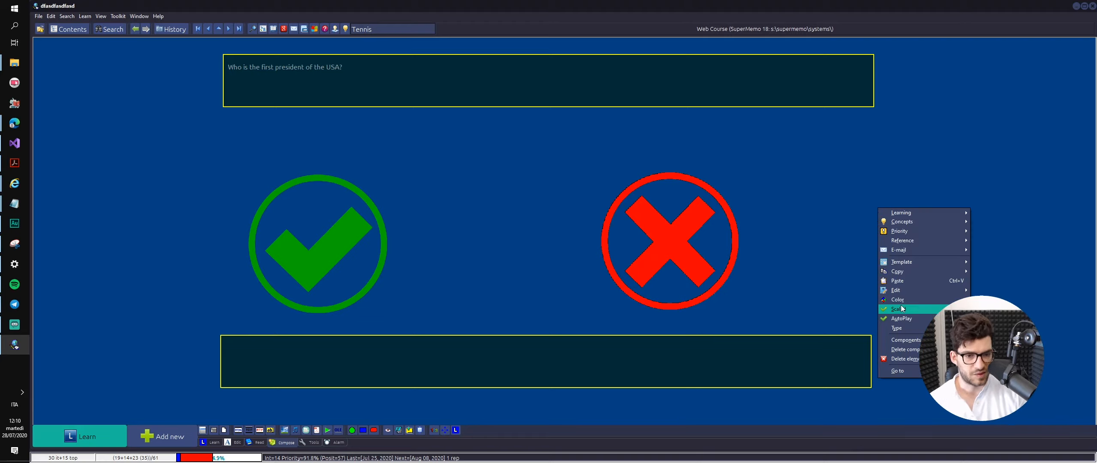
{"action": "left_click", "coordinate": [889, 299]}
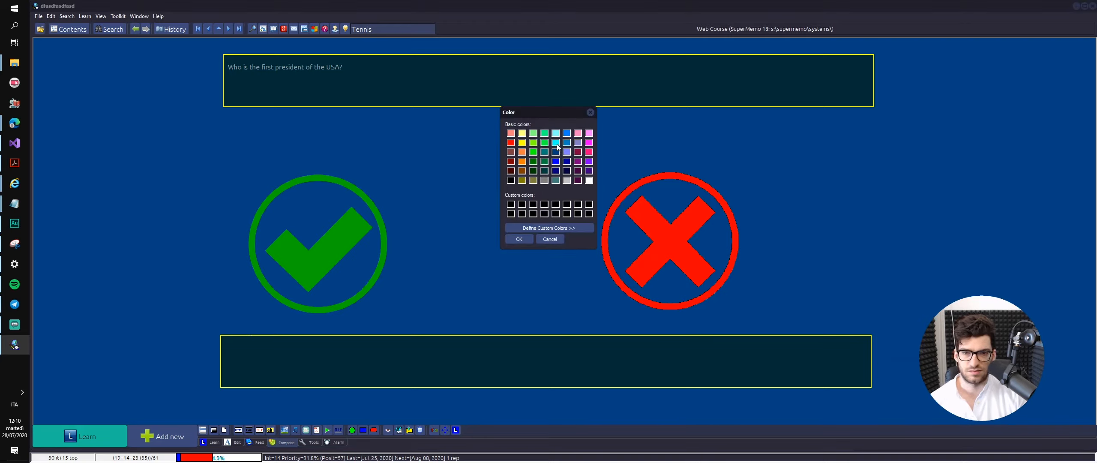
{"action": "left_click", "coordinate": [565, 180]}
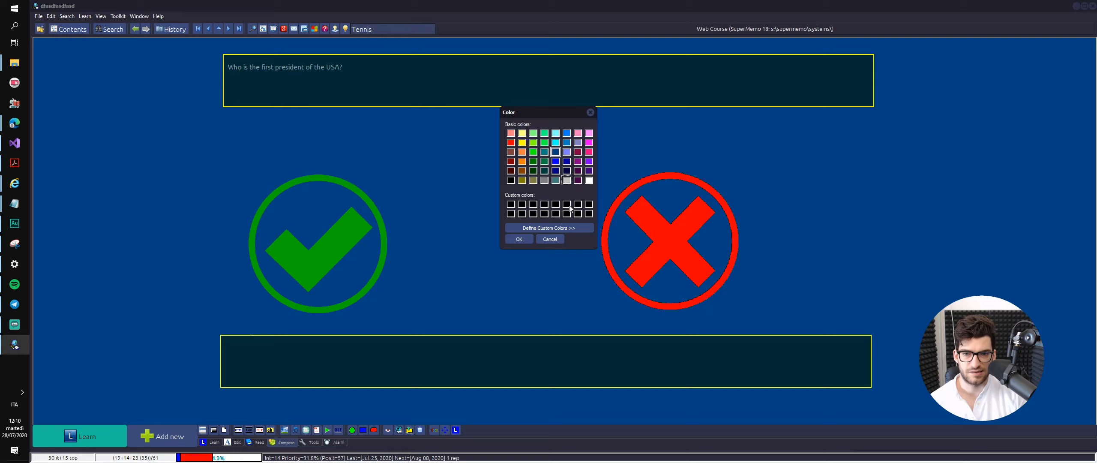
{"action": "left_click", "coordinate": [518, 239]}
- Change the element's background color to a medium blue
{"action": "right_click", "coordinate": [793, 233]}
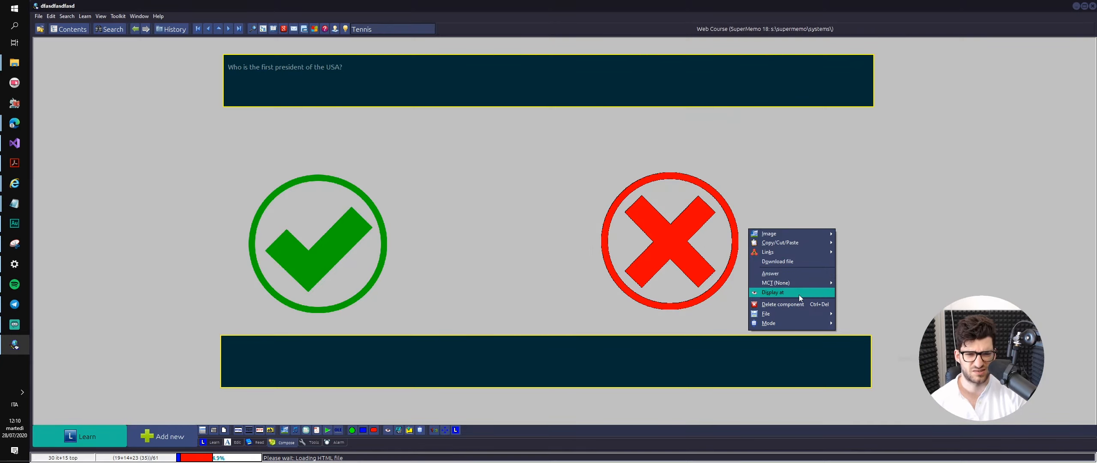
{"action": "left_click", "coordinate": [883, 277]}
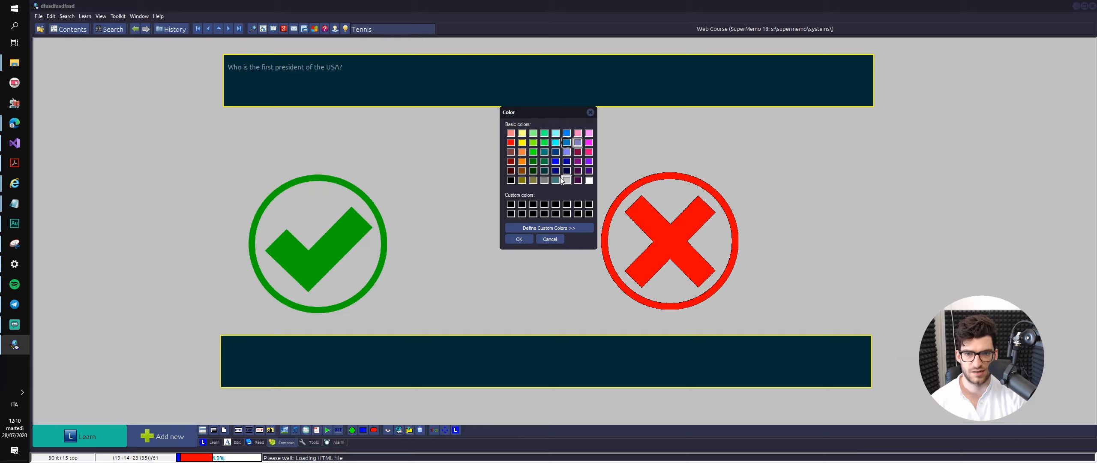
{"action": "left_click", "coordinate": [529, 237]}
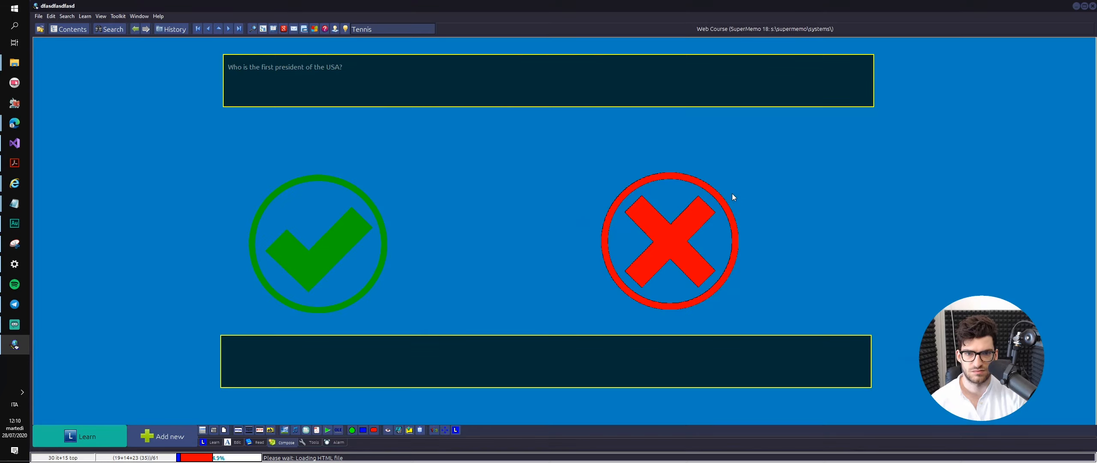
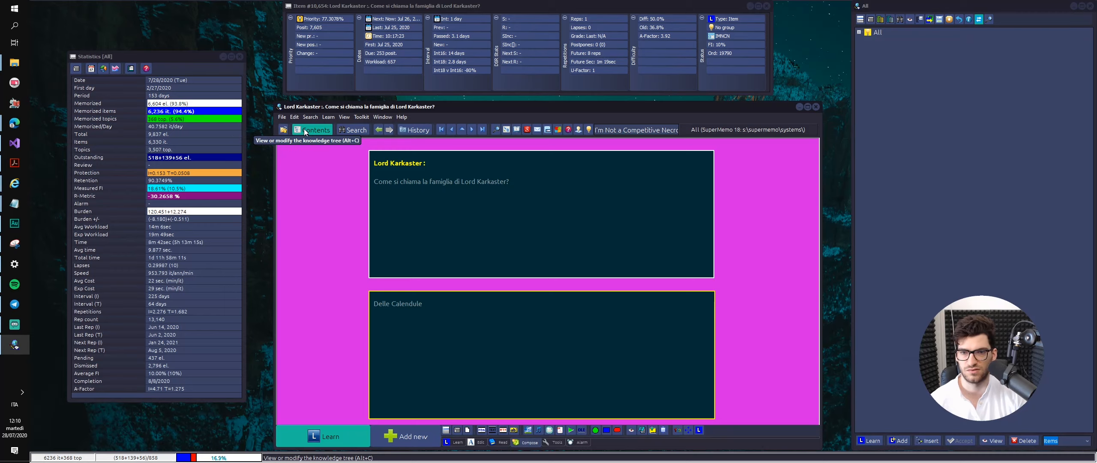
- Add a new item under the Con Risposta branch of the Public folder in the All collection
{"action": "left_click", "coordinate": [859, 32]}
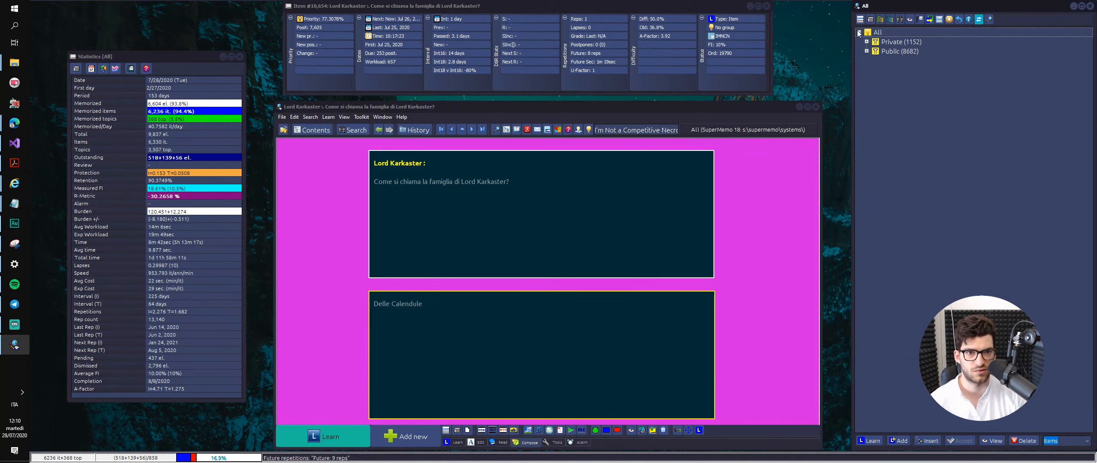
{"action": "left_click", "coordinate": [866, 52]}
{"action": "left_click", "coordinate": [885, 61]}
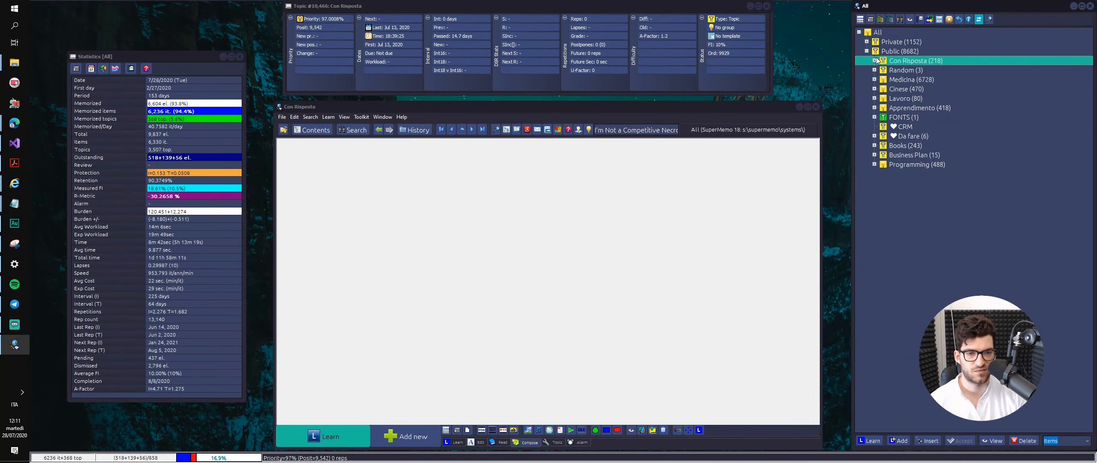
{"action": "right_click", "coordinate": [892, 64]}
{"action": "mouse_move", "coordinate": [943, 63]}
{"action": "left_click", "coordinate": [990, 67]}
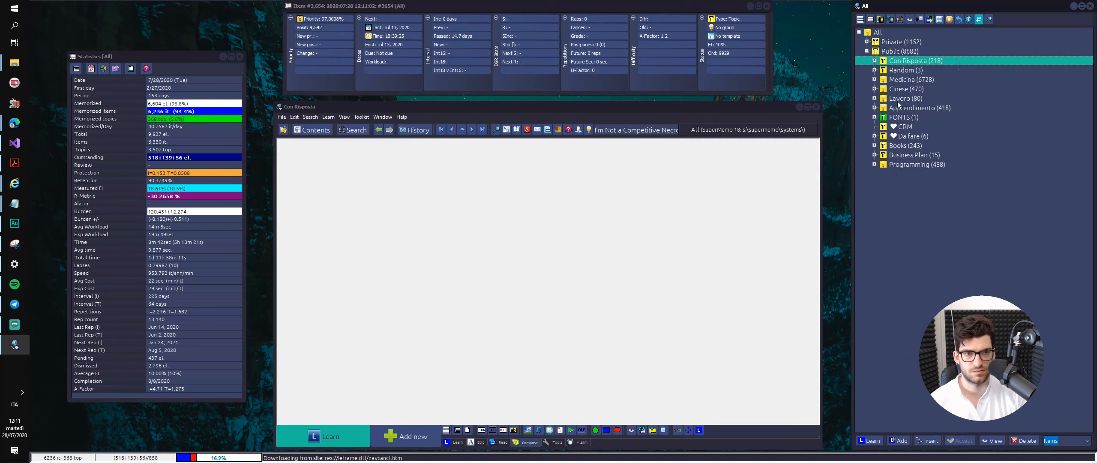
- Apply the "False" template to the new item and stretch the element window to the full screen height
{"action": "left_click", "coordinate": [618, 245]}
{"action": "key", "text": "ctrl+shift+m"}
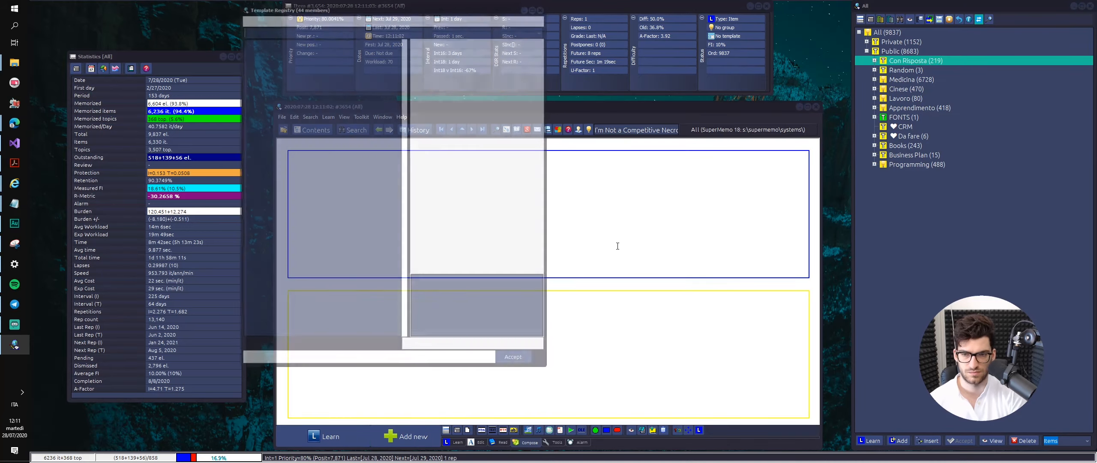
{"action": "key", "text": "Return"}
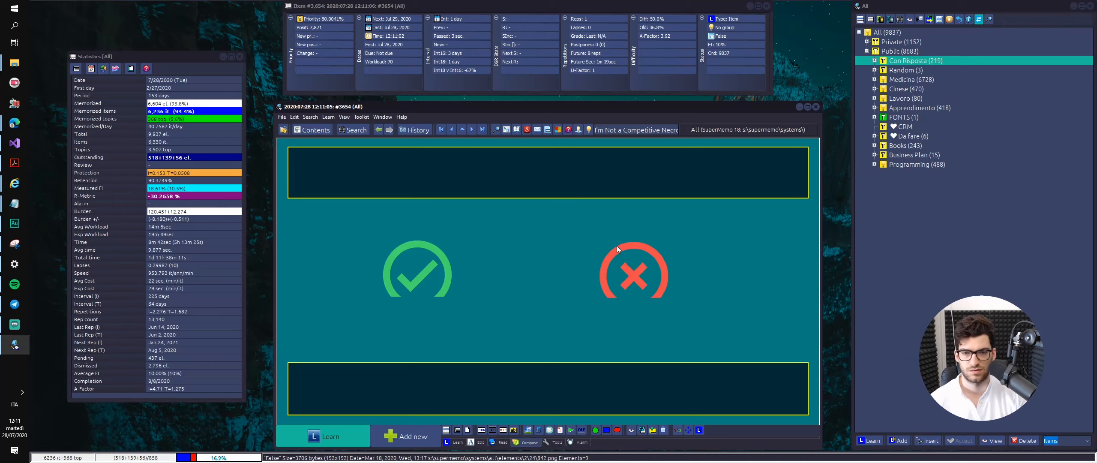
{"action": "left_click_drag", "start_coordinate": [603, 101], "coordinate": [621, 2]}
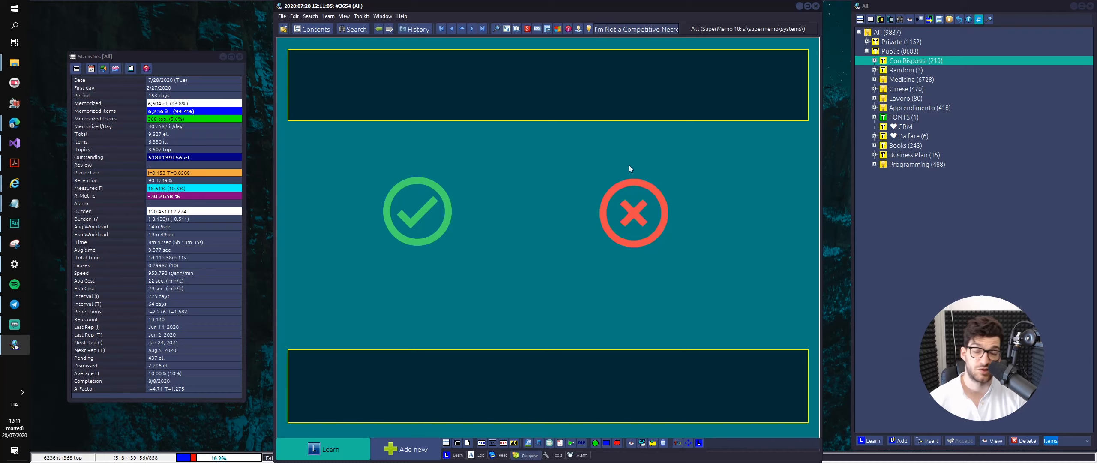
- Open the Web Course.Kno collection
{"action": "left_click", "coordinate": [282, 16]}
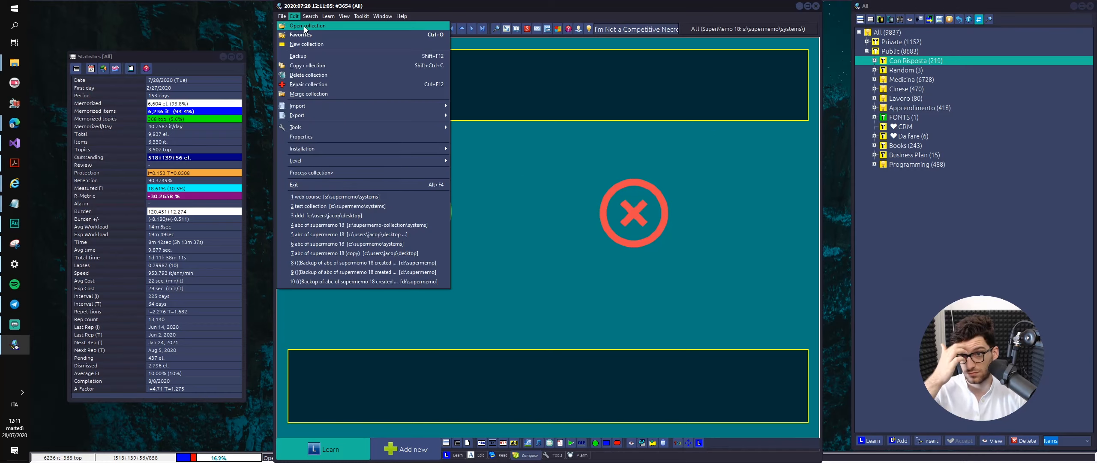
{"action": "left_click", "coordinate": [304, 26]}
{"action": "left_click", "coordinate": [695, 110]}
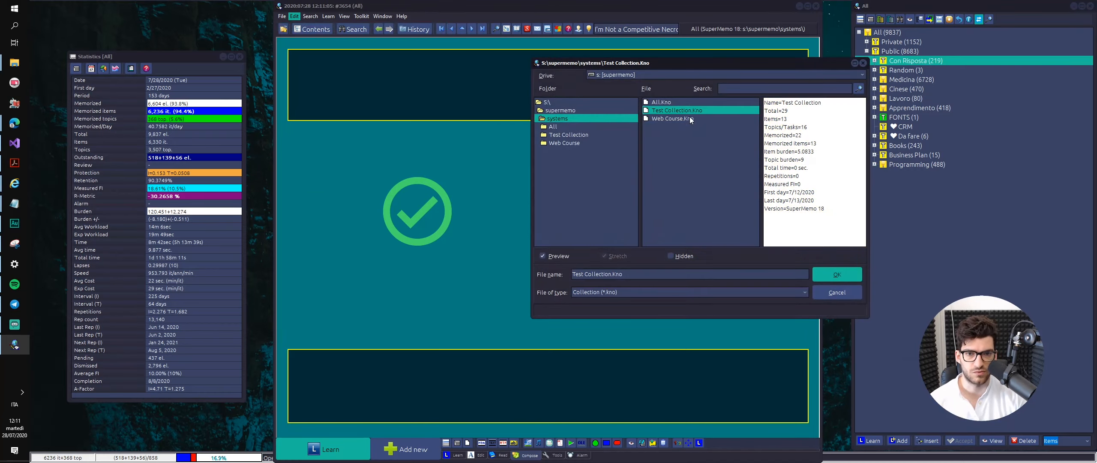
{"action": "double_click", "coordinate": [689, 118]}
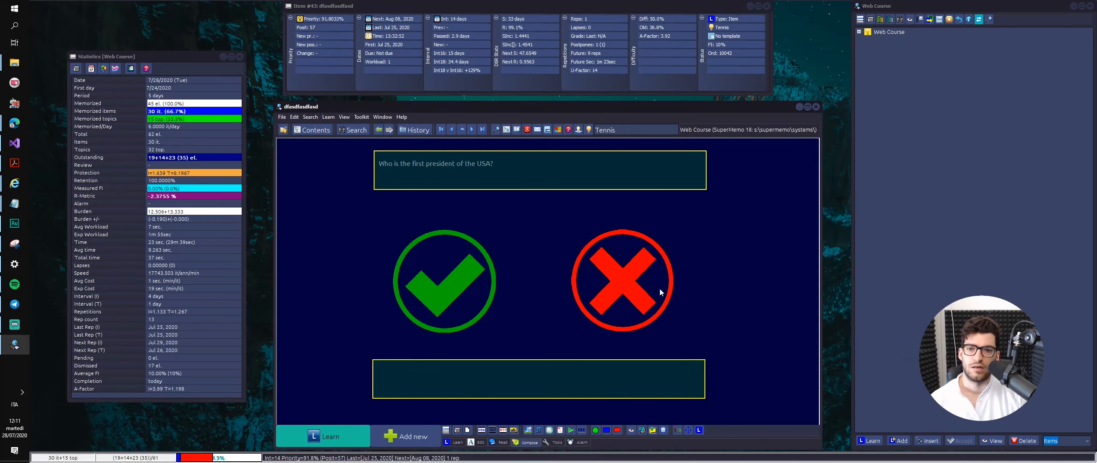
- Shrink the red cross image and the green check mark image to roughly the same smaller height
{"action": "left_click", "coordinate": [620, 303]}
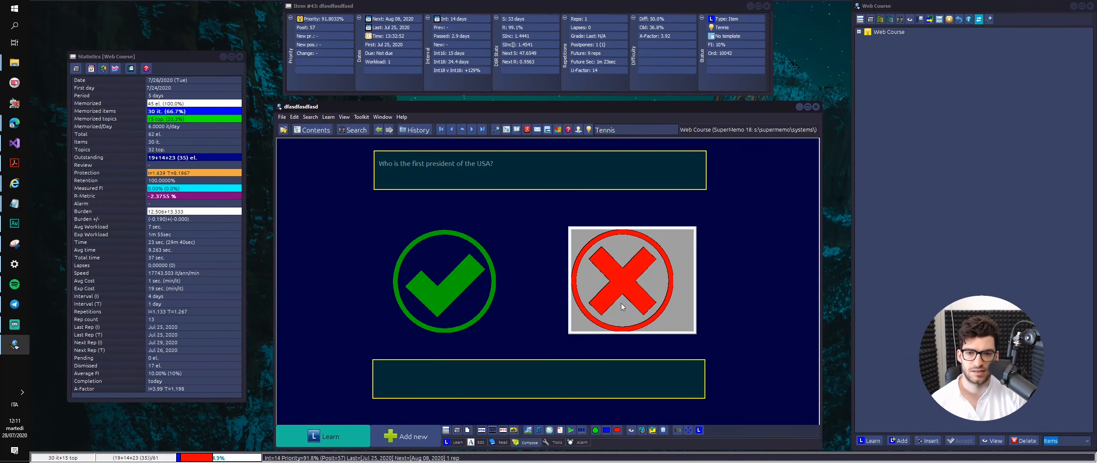
{"action": "left_click_drag", "start_coordinate": [696, 334], "coordinate": [658, 293]}
{"action": "left_click", "coordinate": [457, 284]}
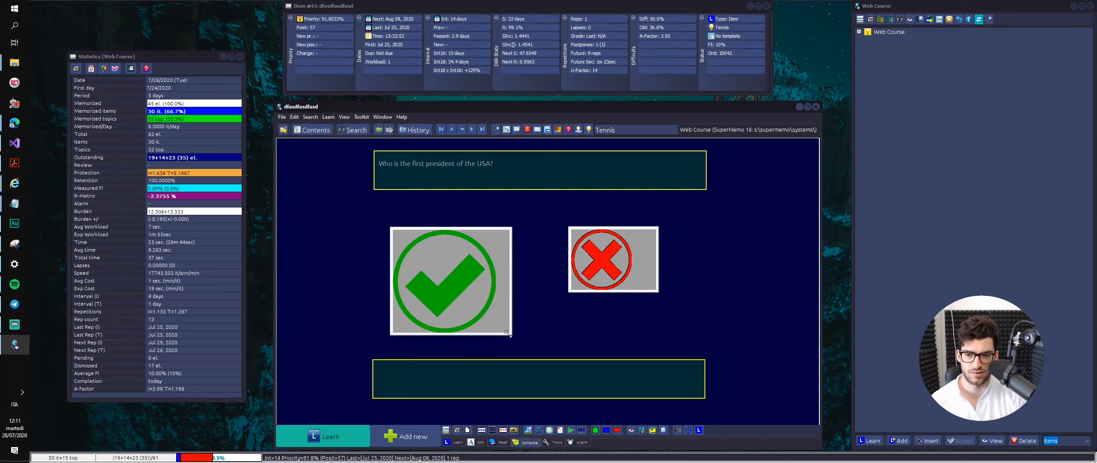
{"action": "left_click_drag", "start_coordinate": [508, 334], "coordinate": [500, 292]}
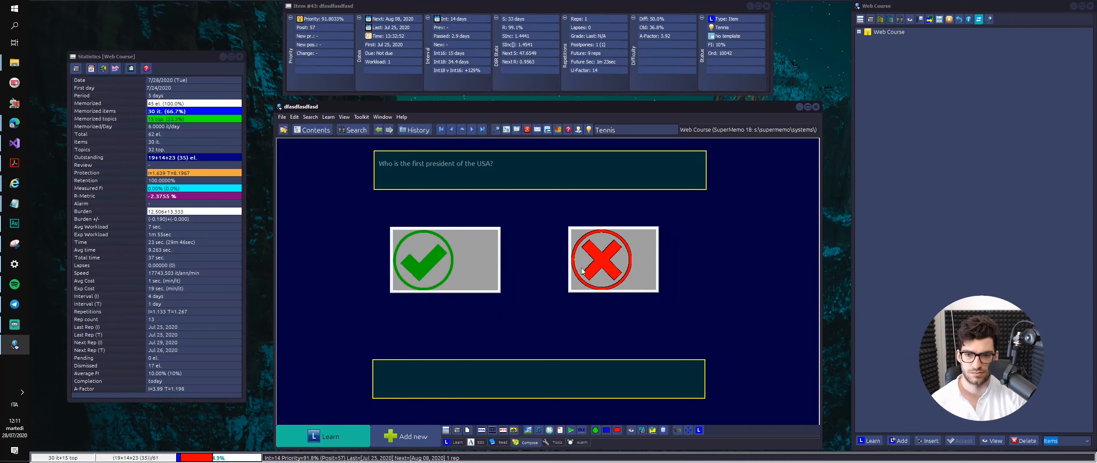
{"action": "left_click", "coordinate": [643, 341]}
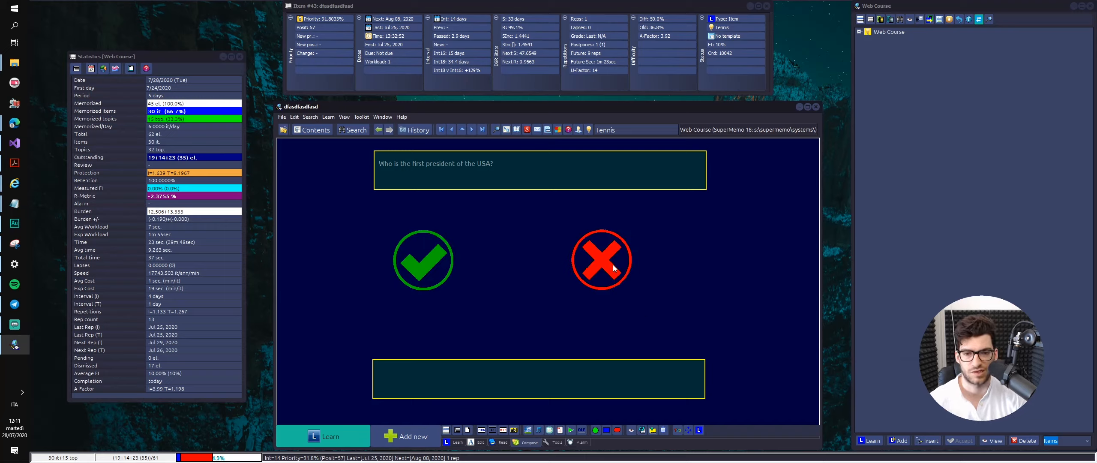
- Shift both images slightly right and down, and narrow the check mark's frame to match the cross
{"action": "left_click", "coordinate": [631, 270]}
{"action": "left_click_drag", "start_coordinate": [631, 270], "coordinate": [644, 266]}
{"action": "left_click_drag", "start_coordinate": [449, 256], "coordinate": [492, 252]}
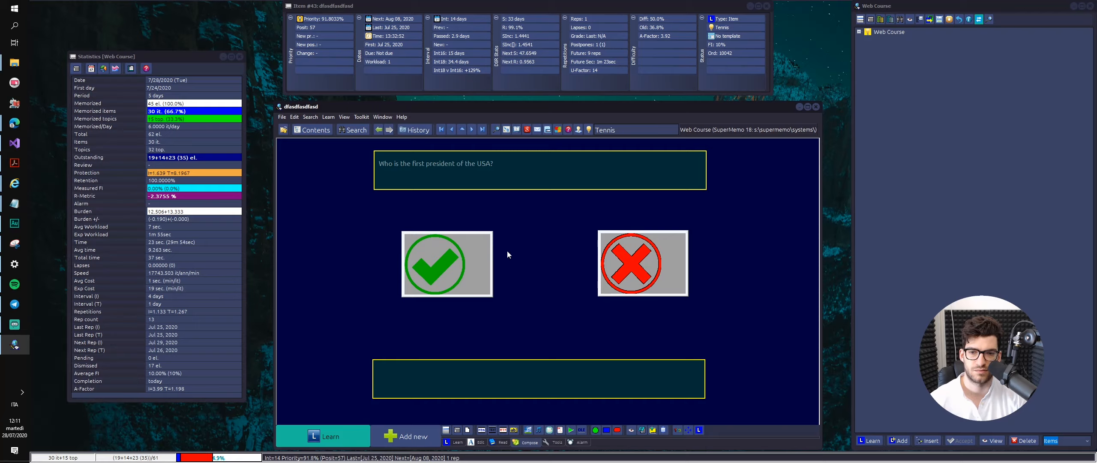
{"action": "left_click", "coordinate": [571, 270]}
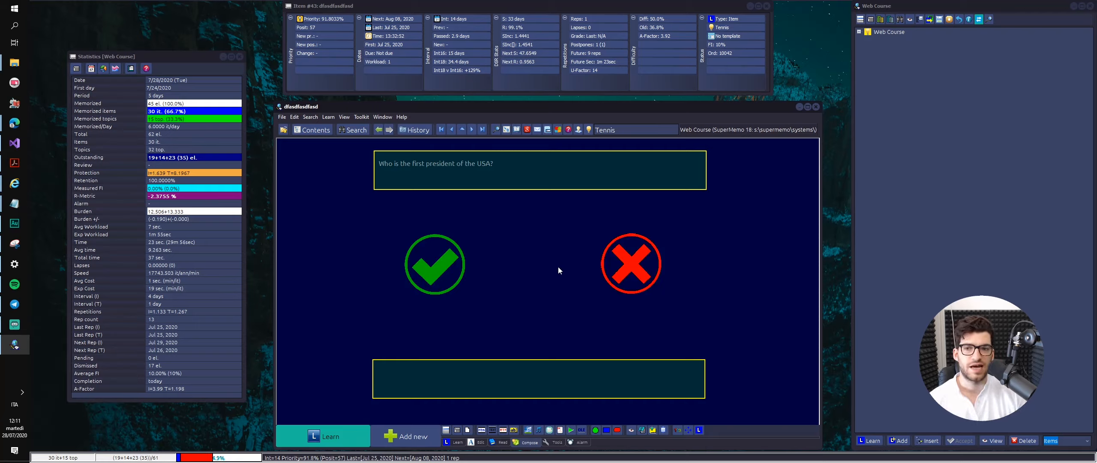
{"action": "right_click", "coordinate": [408, 260]}
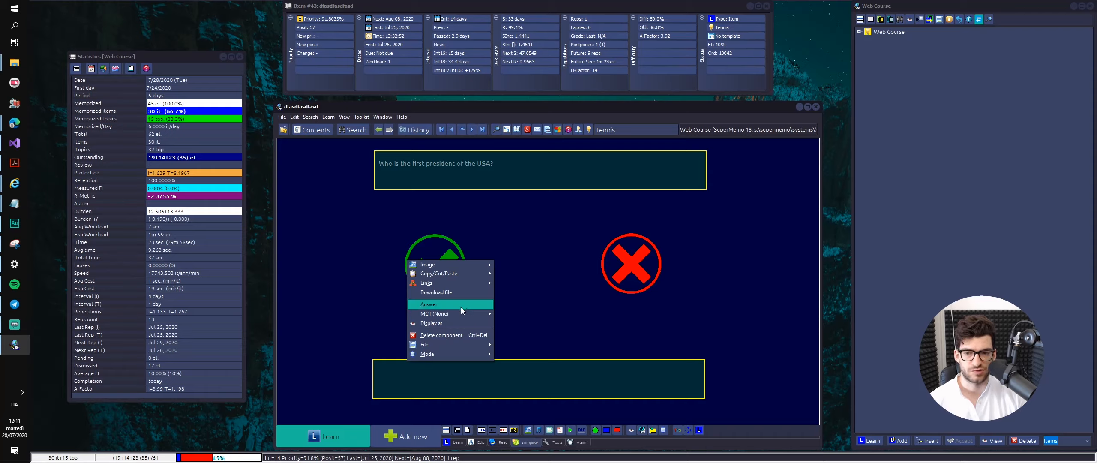
{"action": "mouse_move", "coordinate": [462, 314]}
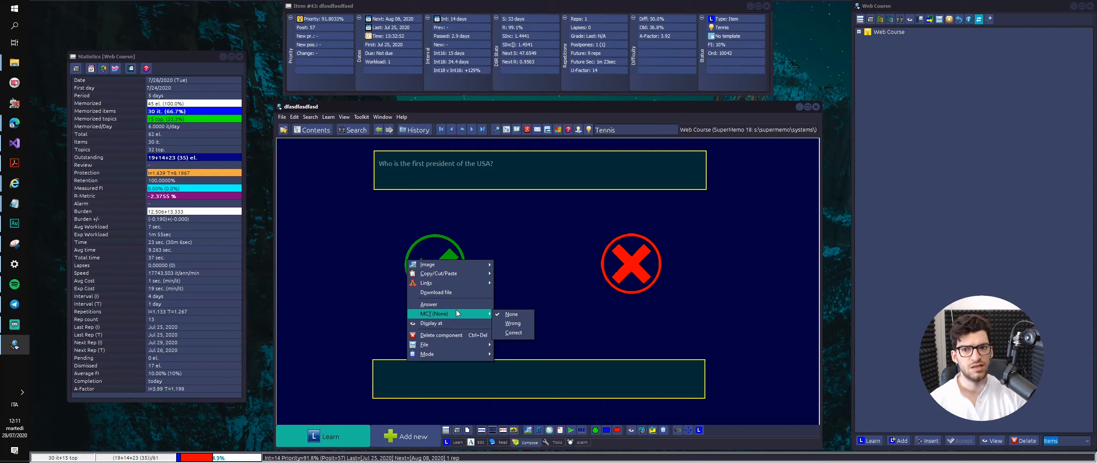
{"action": "left_click", "coordinate": [500, 164]}
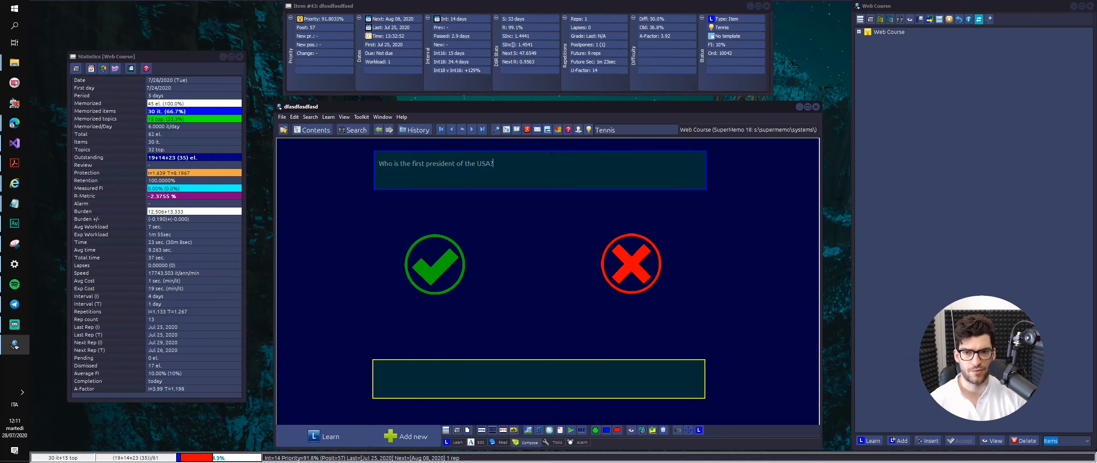
- Replace the question text with "The first president of the USA is George Washington"
{"action": "left_click_drag", "start_coordinate": [500, 165], "coordinate": [230, 163]}
{"action": "type", "text": "The first pre"}
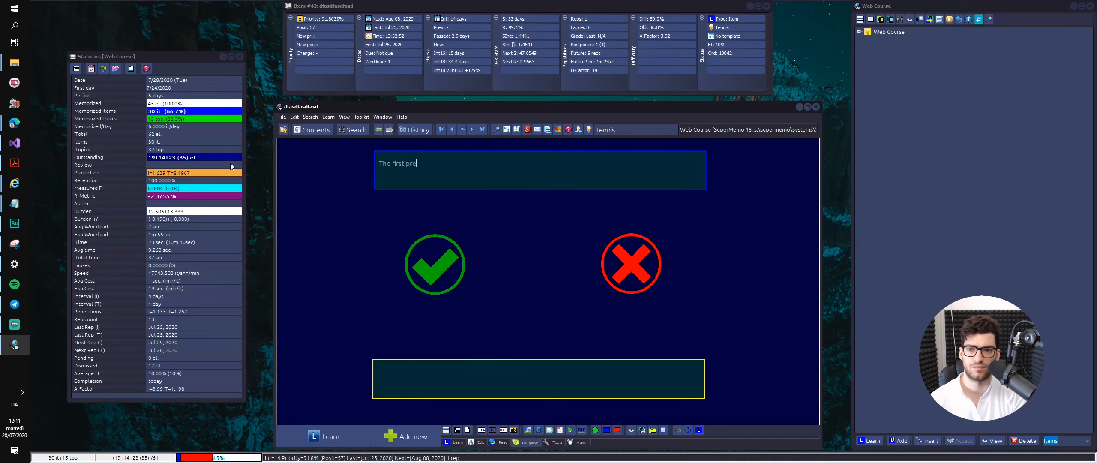
{"action": "type", "text": "sident of the US"}
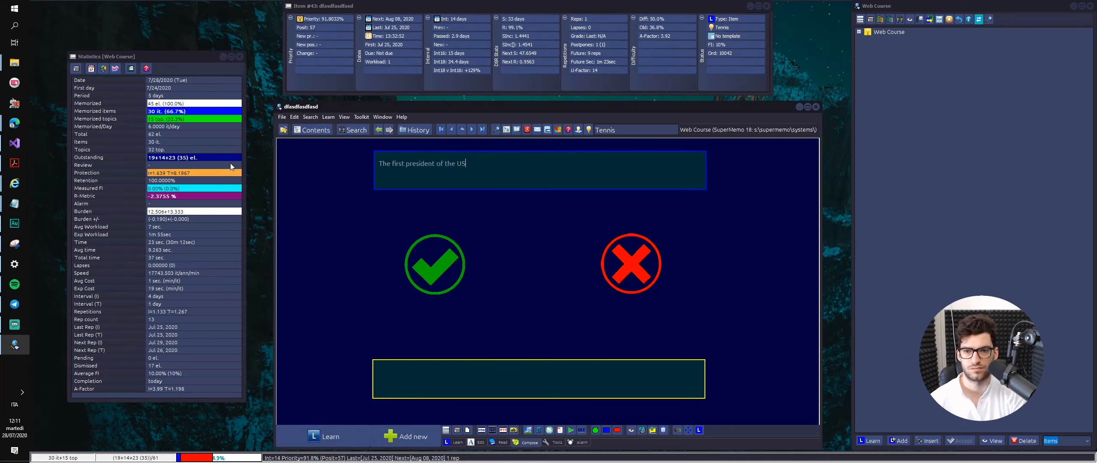
{"action": "type", "text": "A is George "}
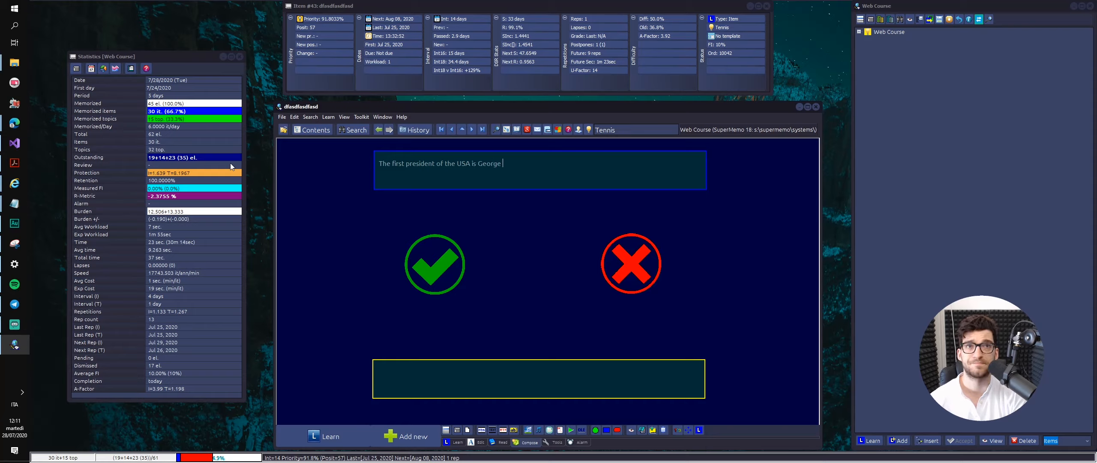
{"action": "type", "text": "Washingoon"}
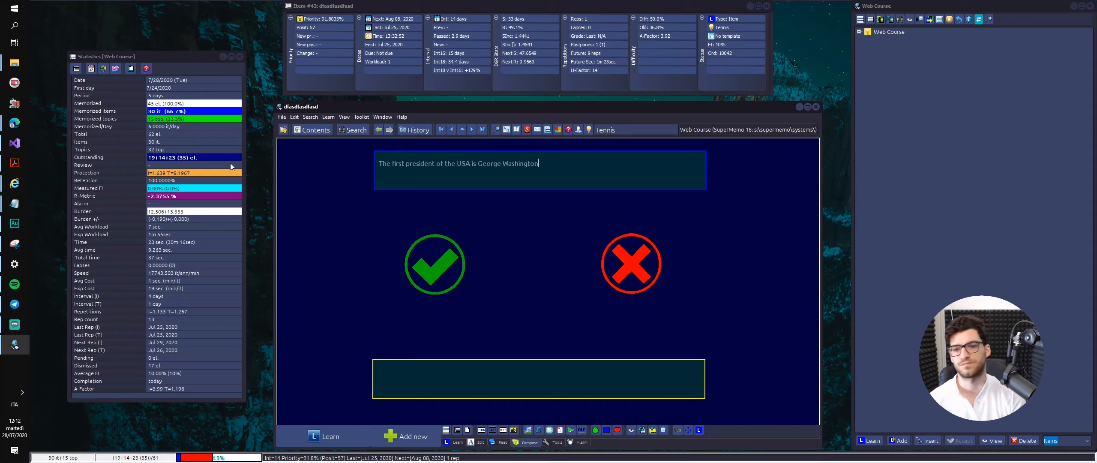
- Mark the check mark image as the correct multiple-choice answer and the cross image as the wrong one
{"action": "right_click", "coordinate": [444, 265]}
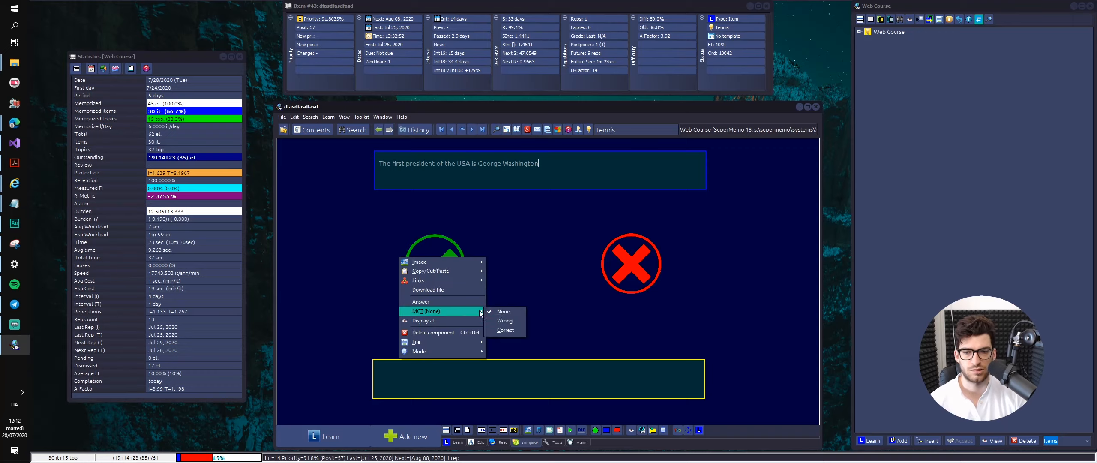
{"action": "left_click", "coordinate": [505, 330]}
{"action": "right_click", "coordinate": [645, 276]}
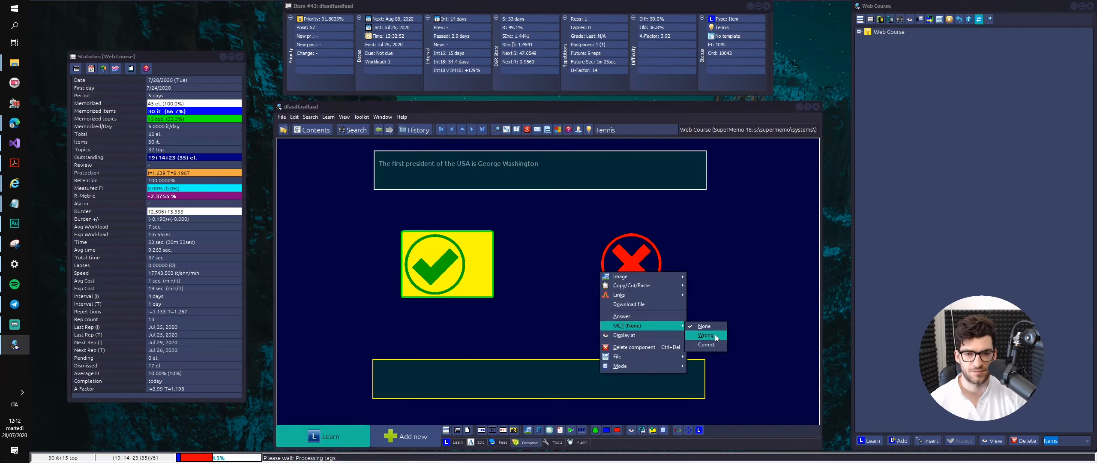
{"action": "left_click", "coordinate": [715, 336]}
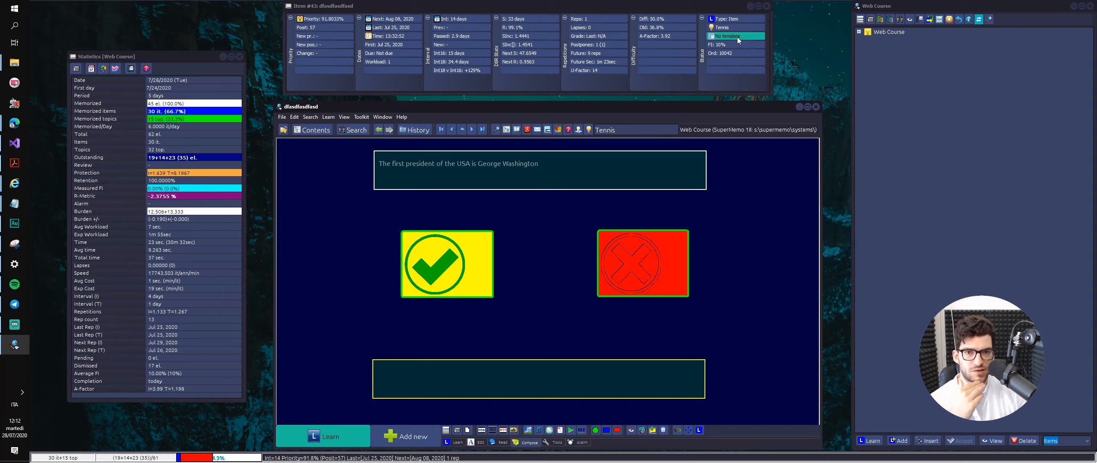
- Enter "It is indeed George Washington" in the answer field below the images
{"action": "left_click", "coordinate": [495, 375]}
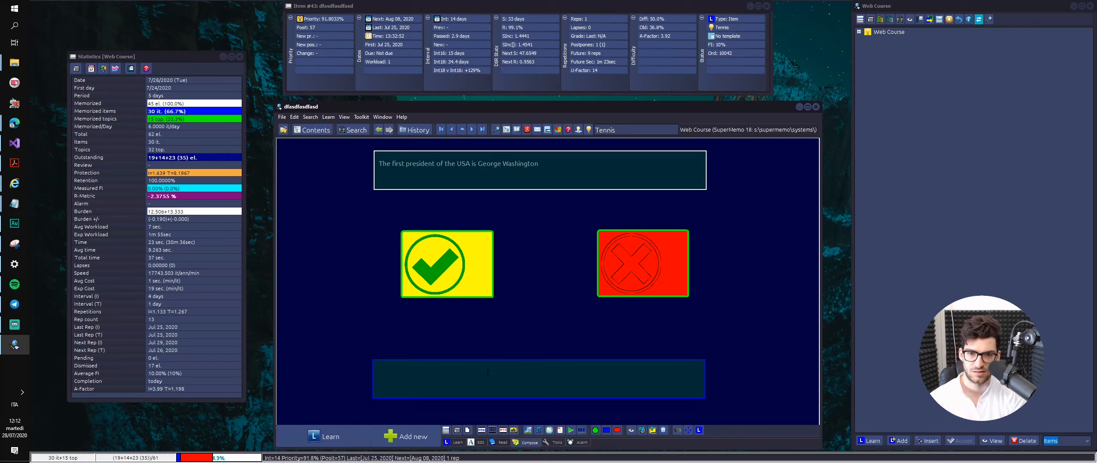
{"action": "type", "text": "It is indee"}
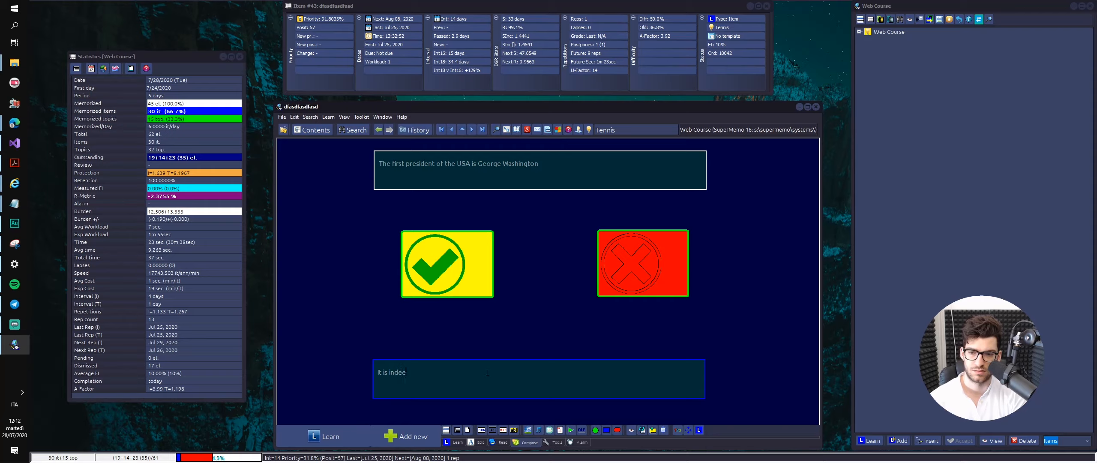
{"action": "type", "text": "d George W"}
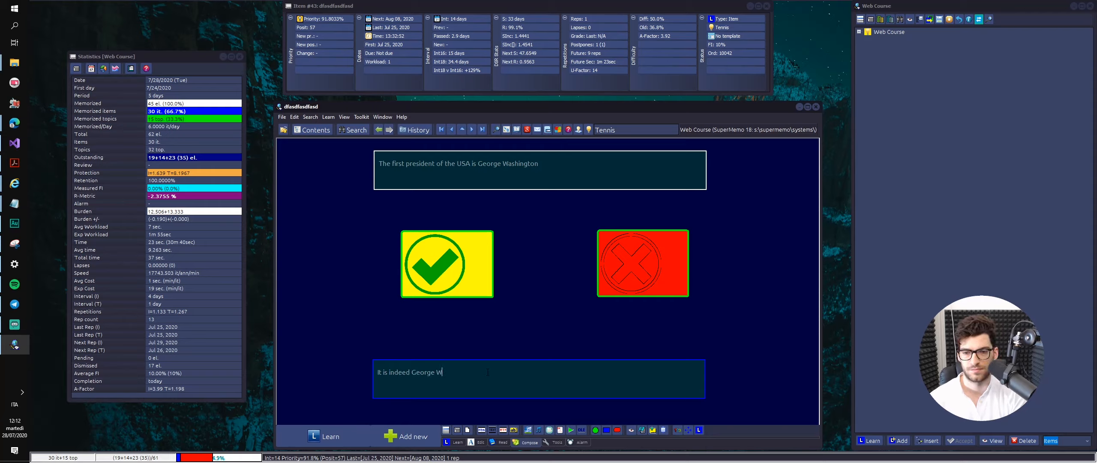
{"action": "type", "text": "ashington"}
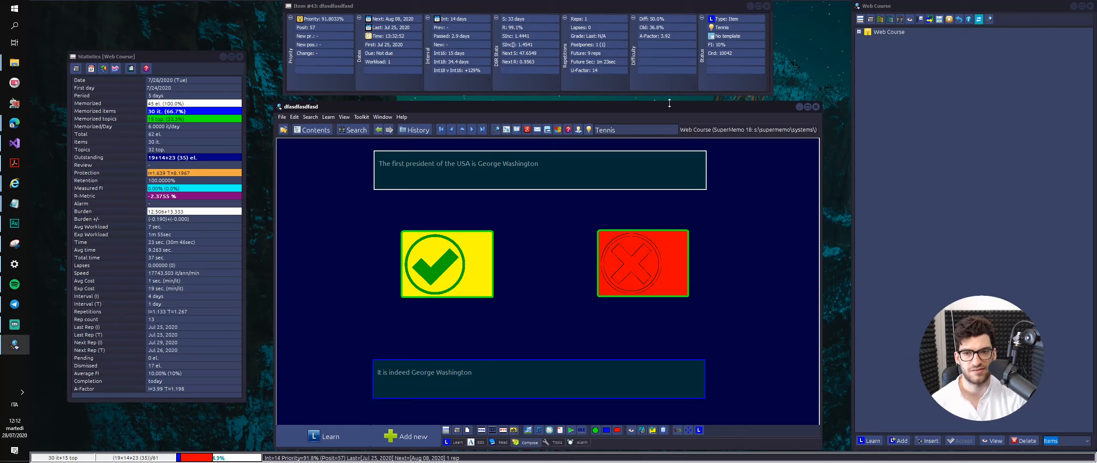
- Delete all text from the question and answer fields so the layout holds no content
{"action": "left_click", "coordinate": [568, 167]}
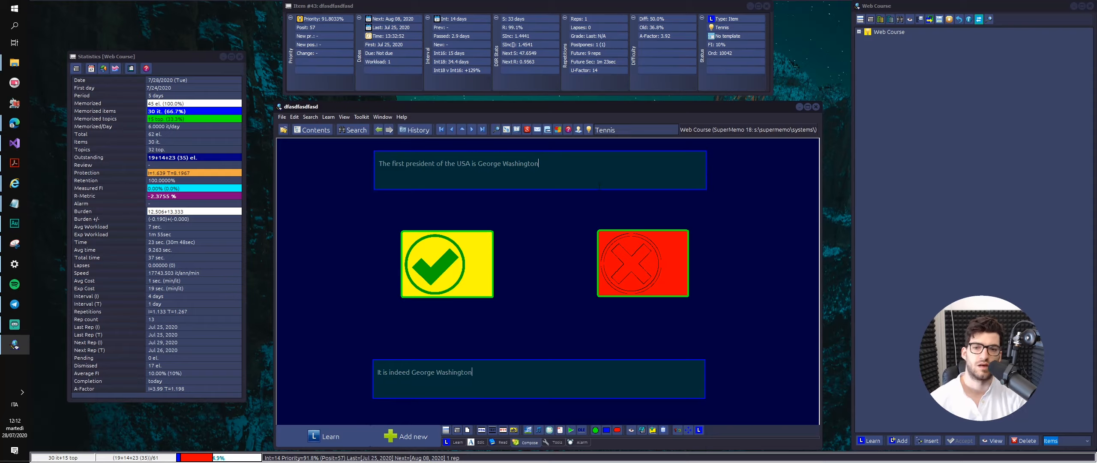
{"action": "key", "text": "ctrl+a"}
{"action": "key", "text": "Delete"}
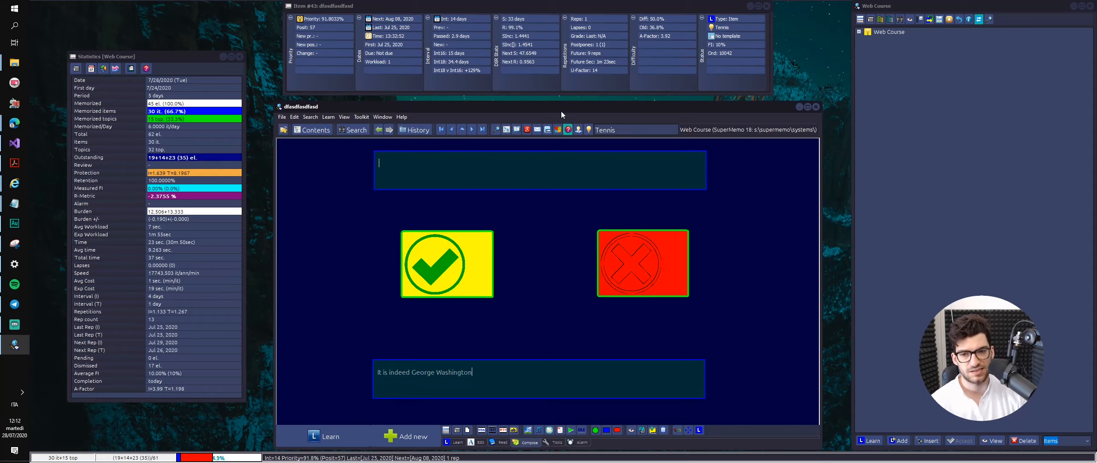
{"action": "double_click", "coordinate": [494, 374]}
{"action": "left_click", "coordinate": [497, 374]}
{"action": "double_click", "coordinate": [562, 371]}
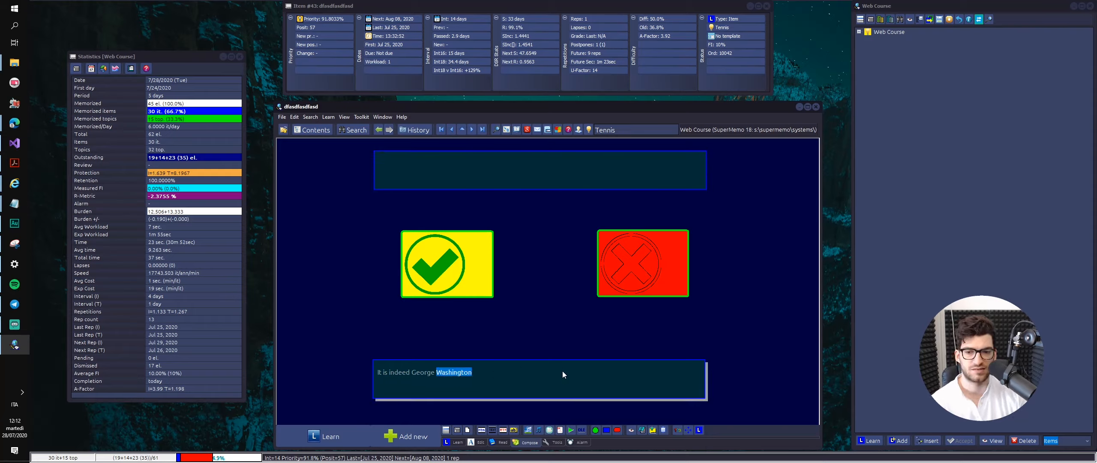
{"action": "key", "text": "ctrl+a"}
{"action": "key", "text": "Delete"}
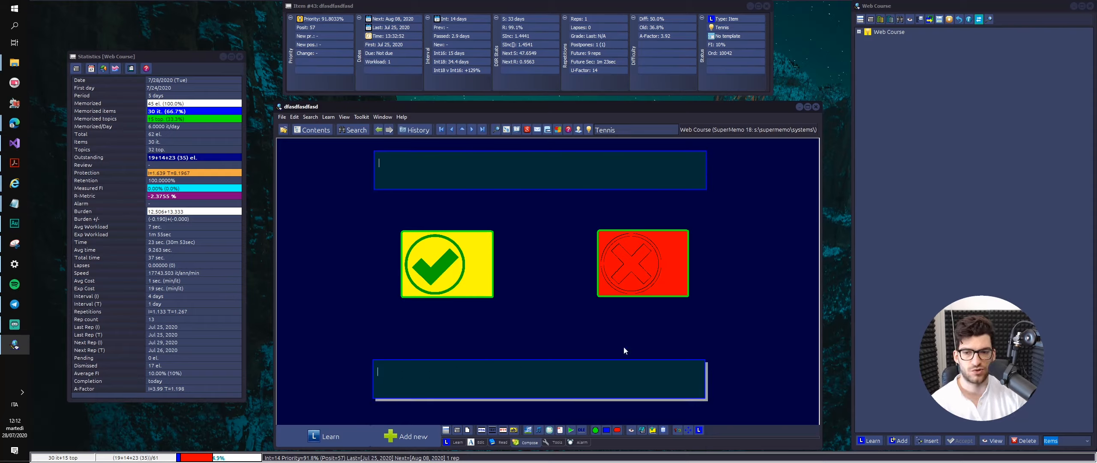
- Save the element with its objects as a template named "True"
{"action": "right_click", "coordinate": [738, 215]}
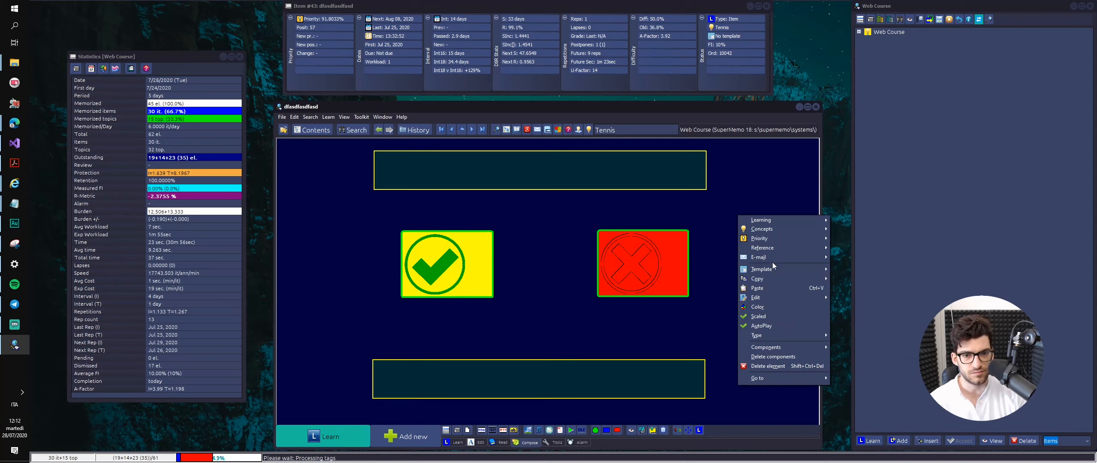
{"action": "mouse_move", "coordinate": [774, 264]}
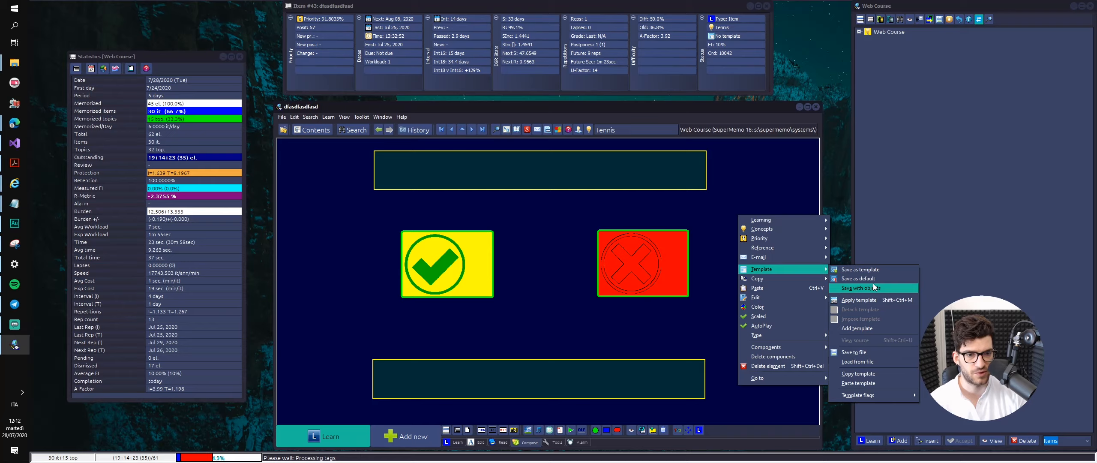
{"action": "left_click", "coordinate": [873, 283]}
{"action": "left_click_drag", "start_coordinate": [531, 196], "coordinate": [895, 249]}
{"action": "type", "text": "True"}
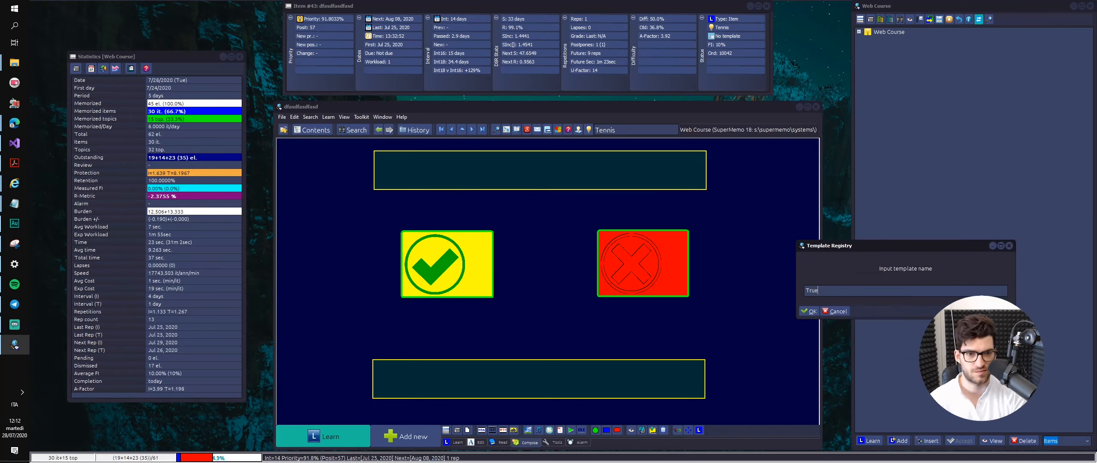
{"action": "key", "text": "Return"}
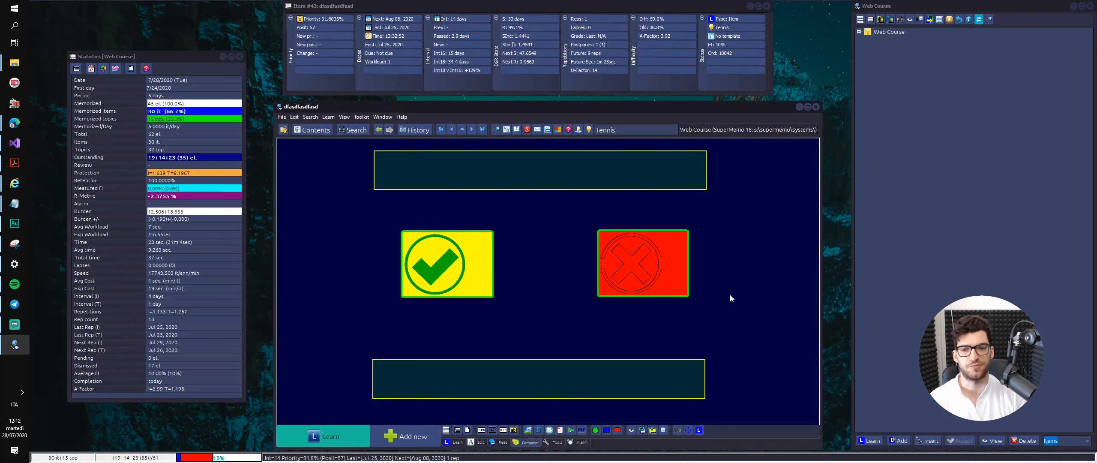
- Swap the multiple-choice settings: set the check mark image to wrong and the cross image to correct
{"action": "right_click", "coordinate": [497, 259]}
{"action": "right_click", "coordinate": [445, 252]}
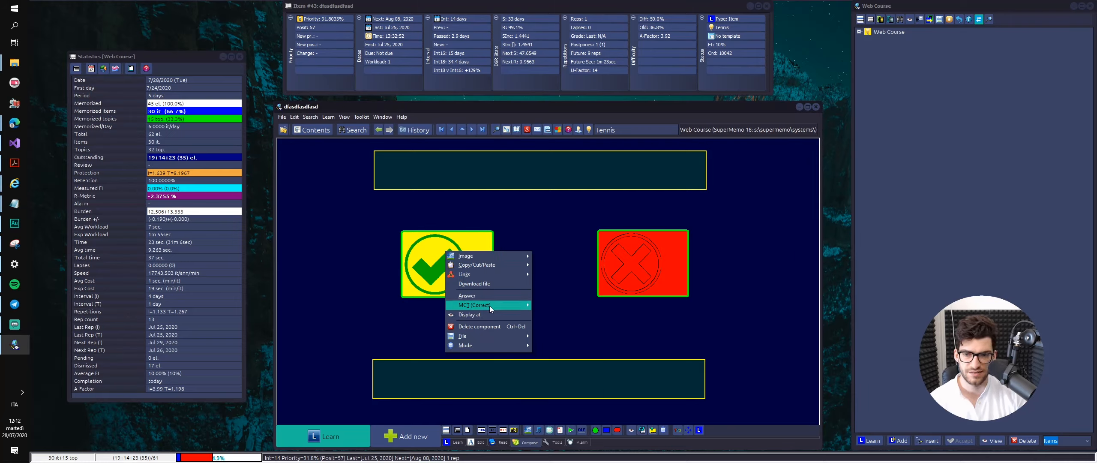
{"action": "mouse_move", "coordinate": [489, 305]}
{"action": "left_click", "coordinate": [553, 315]}
{"action": "right_click", "coordinate": [602, 260]}
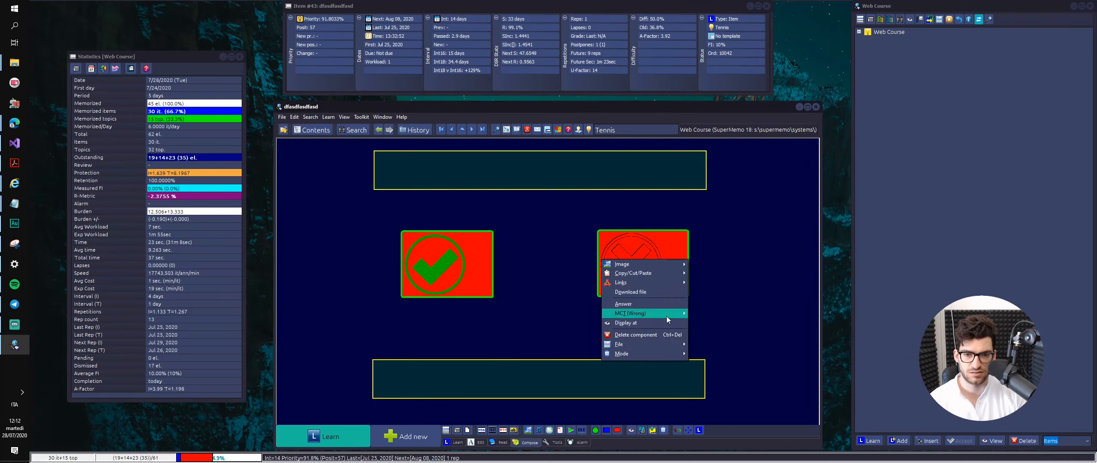
{"action": "mouse_move", "coordinate": [667, 313]}
{"action": "left_click", "coordinate": [708, 332]}
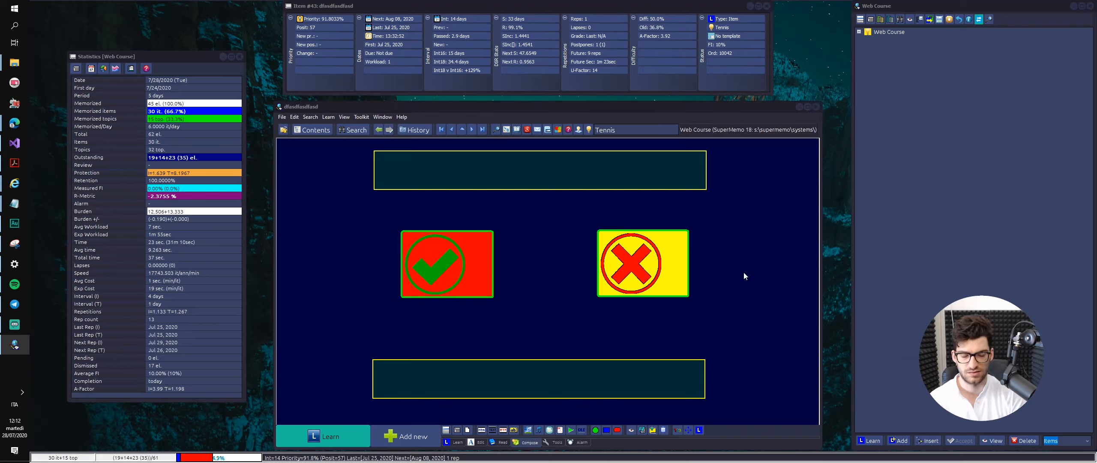
- Save the swapped layout with its objects as a template named "False"
{"action": "right_click", "coordinate": [744, 272]}
{"action": "mouse_move", "coordinate": [806, 327]}
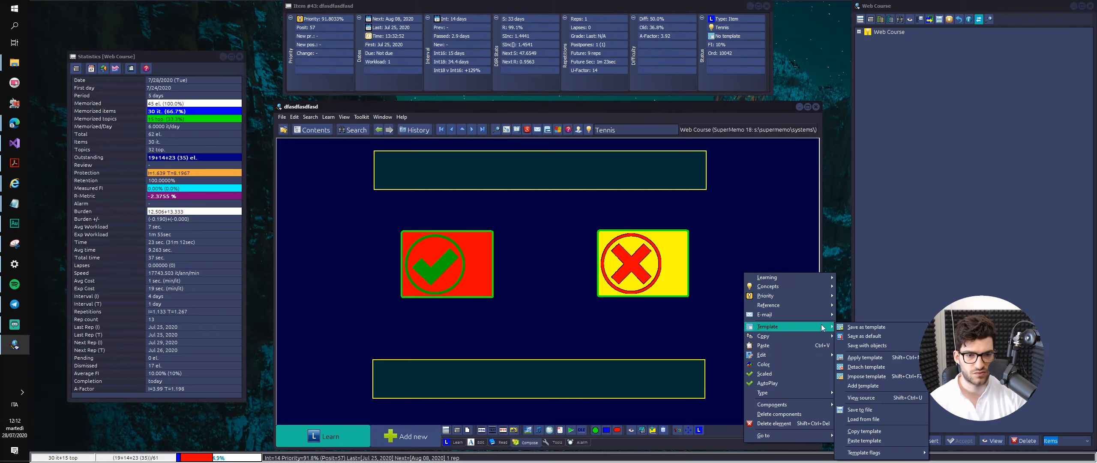
{"action": "left_click", "coordinate": [862, 346]}
{"action": "type", "text": "Fals"}
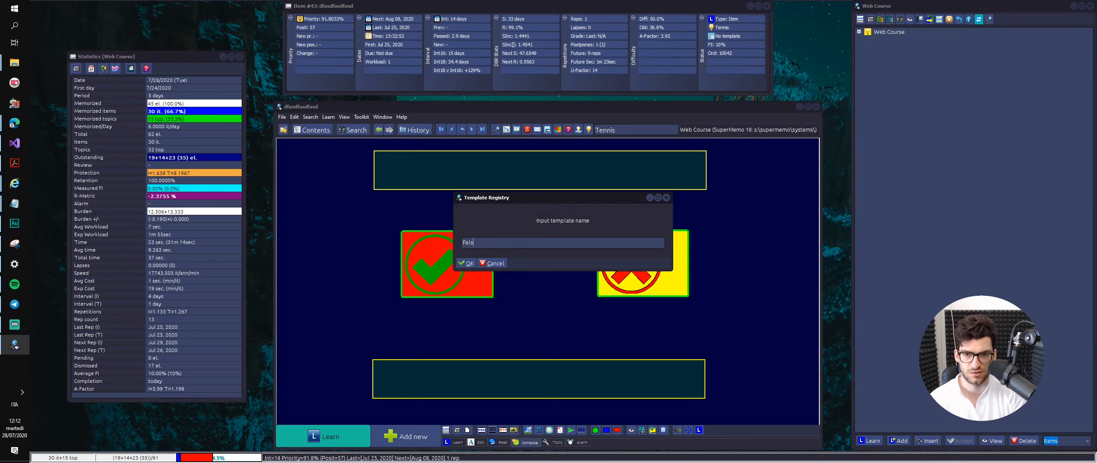
{"action": "type", "text": "e"}
{"action": "key", "text": "Return"}
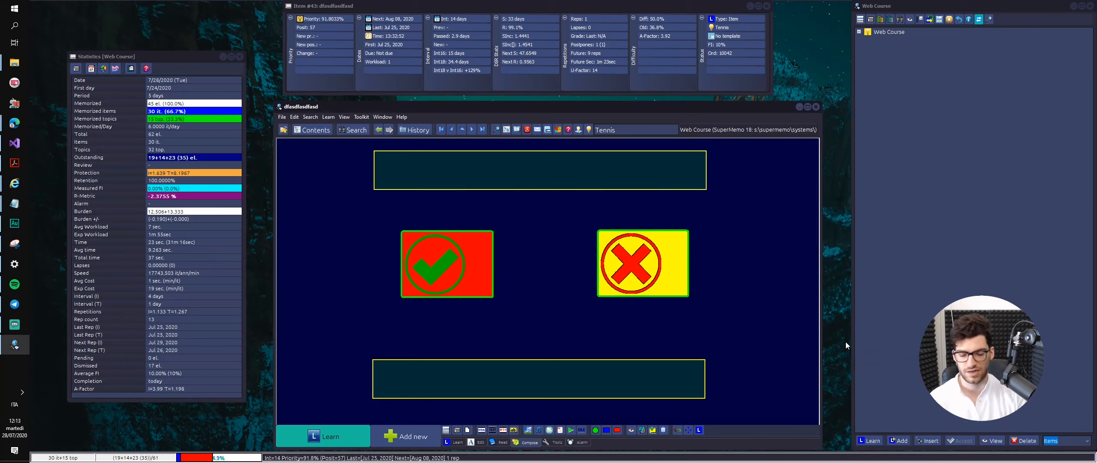
- Add a new item to the Web Course collection
{"action": "key", "text": "alt+a"}
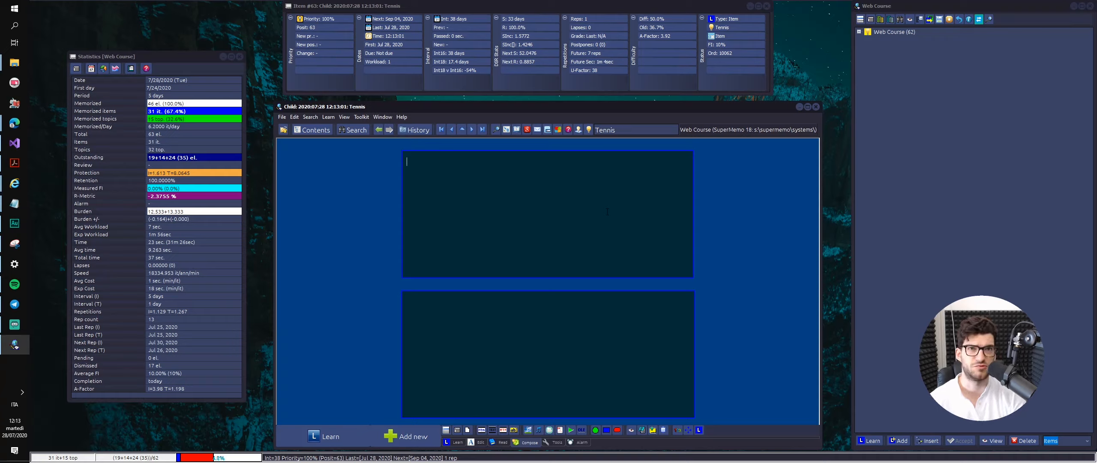
- Write the question "George Washington is the First President of the USA T|F" in the new item
{"action": "type", "text": "Ge"}
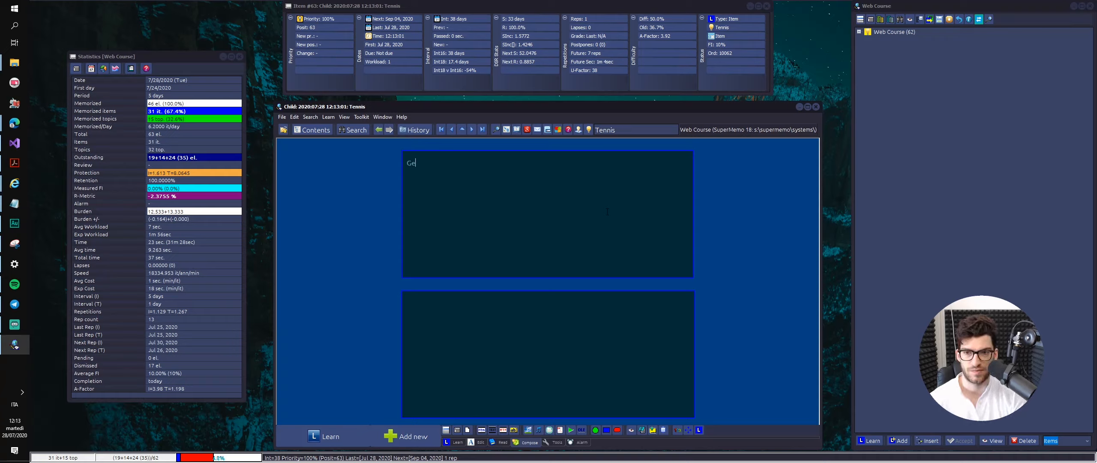
{"action": "type", "text": "orge Washi"}
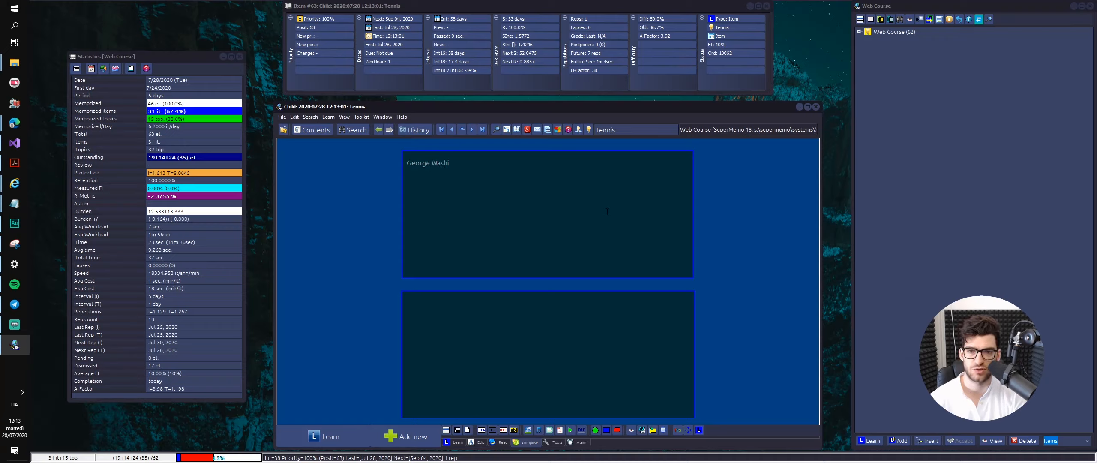
{"action": "type", "text": "ngton is the"}
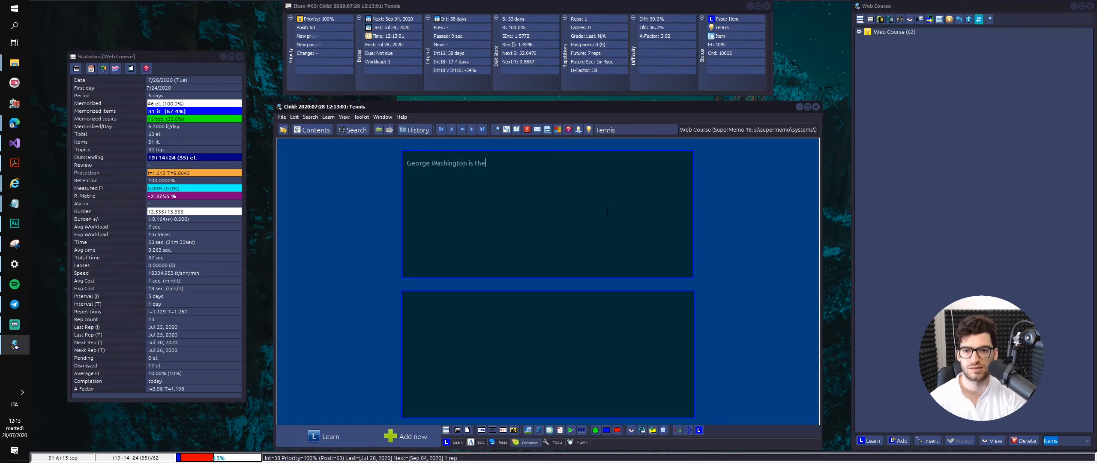
{"action": "type", "text": " First Pre"}
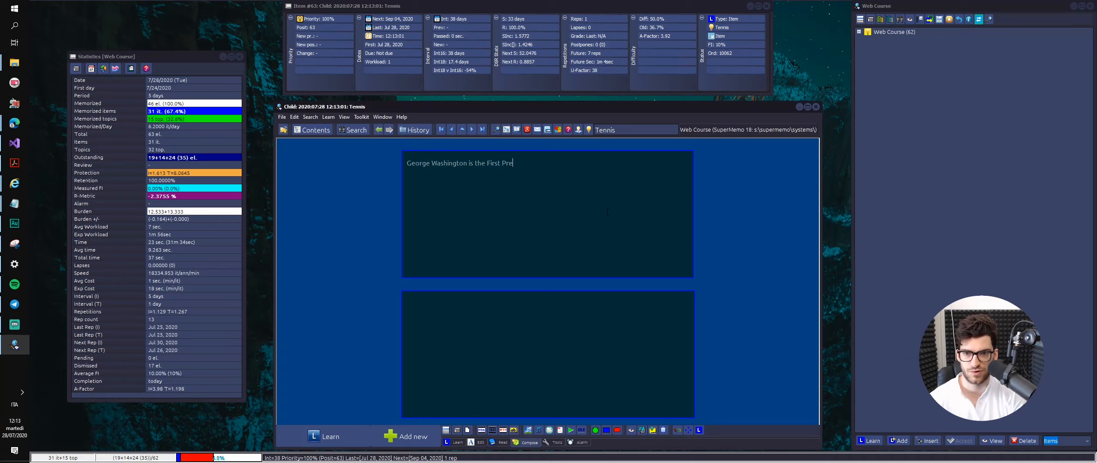
{"action": "type", "text": "sident of the USA T"}
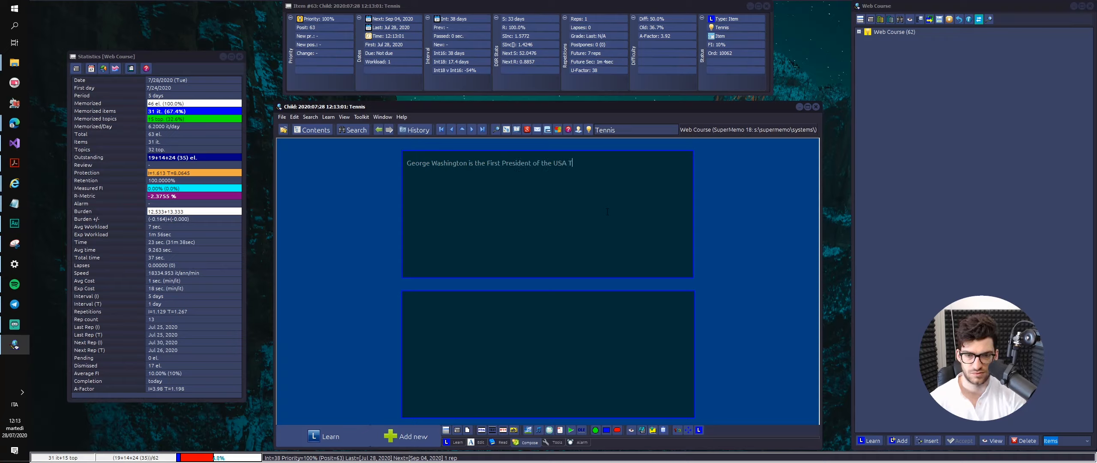
{"action": "key", "text": "super+space"}
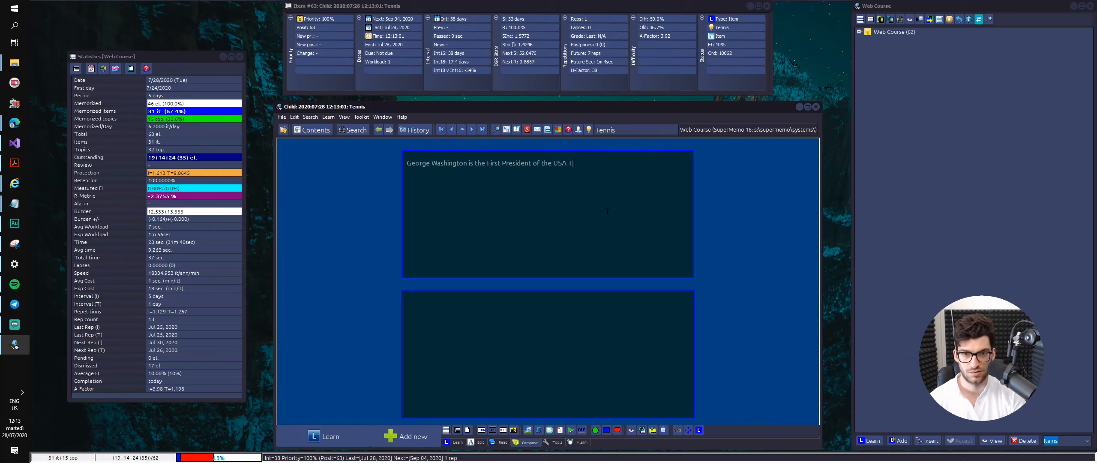
{"action": "type", "text": "|F"}
- Enter "T" as the item's answer and append "[...]" to the end of the question
{"action": "key", "text": "ctrl+t"}
{"action": "type", "text": "TR"}
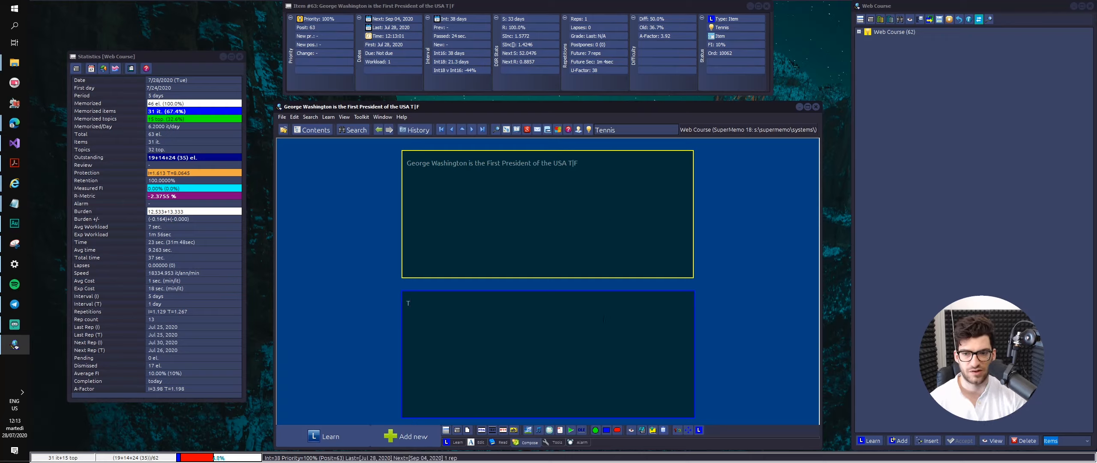
{"action": "left_click_drag", "start_coordinate": [604, 319], "coordinate": [341, 306]}
{"action": "left_click", "coordinate": [627, 210]}
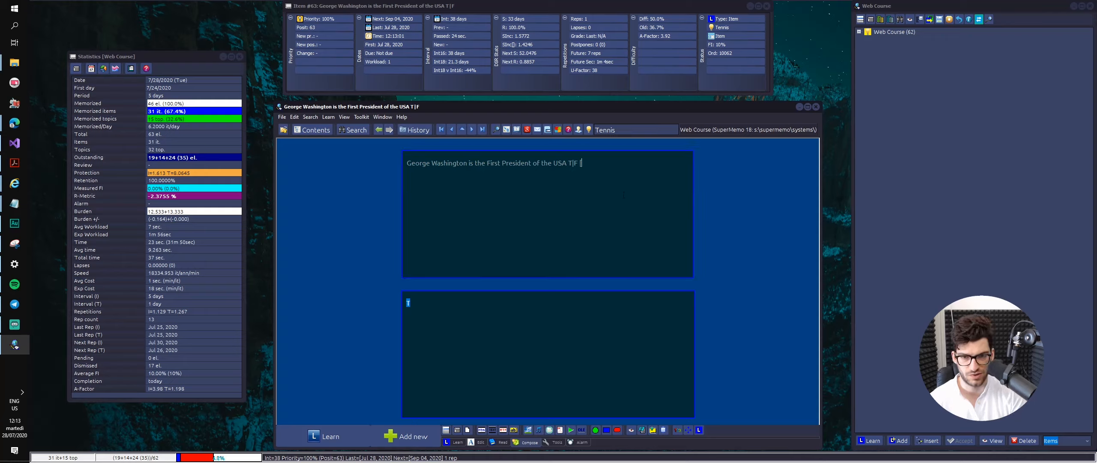
{"action": "type", "text": "[...]"}
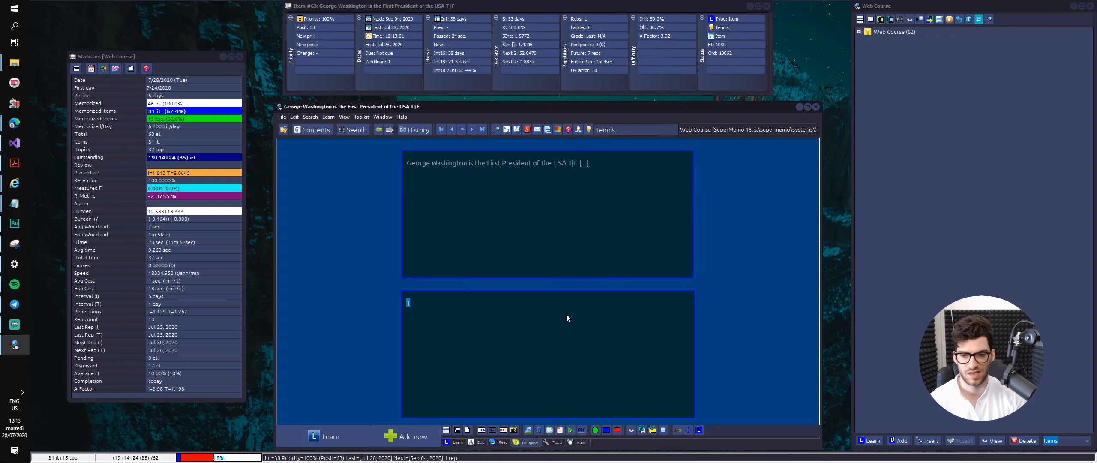
{"action": "left_click", "coordinate": [549, 346]}
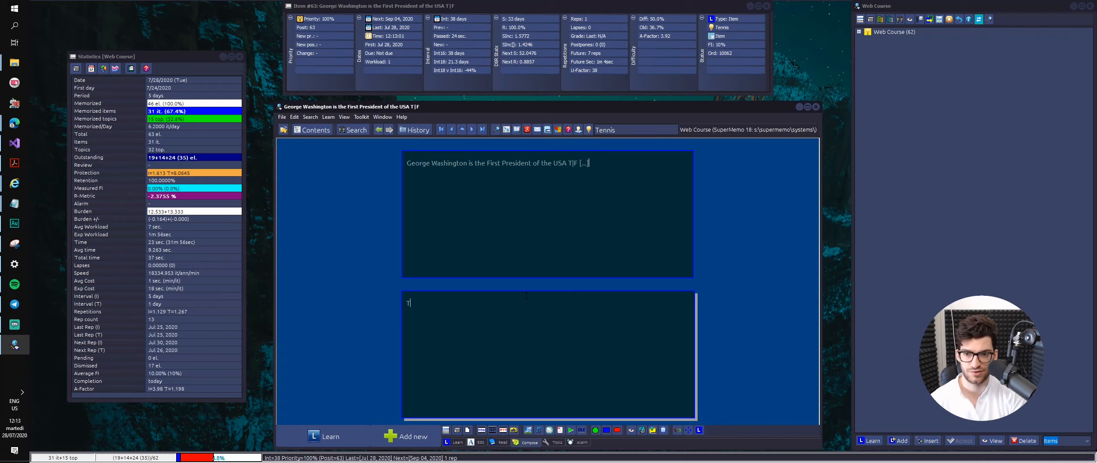
- Apply the "True" template to the item and test it by choosing the check mark as the response
{"action": "key", "text": "ctrl+shift+m"}
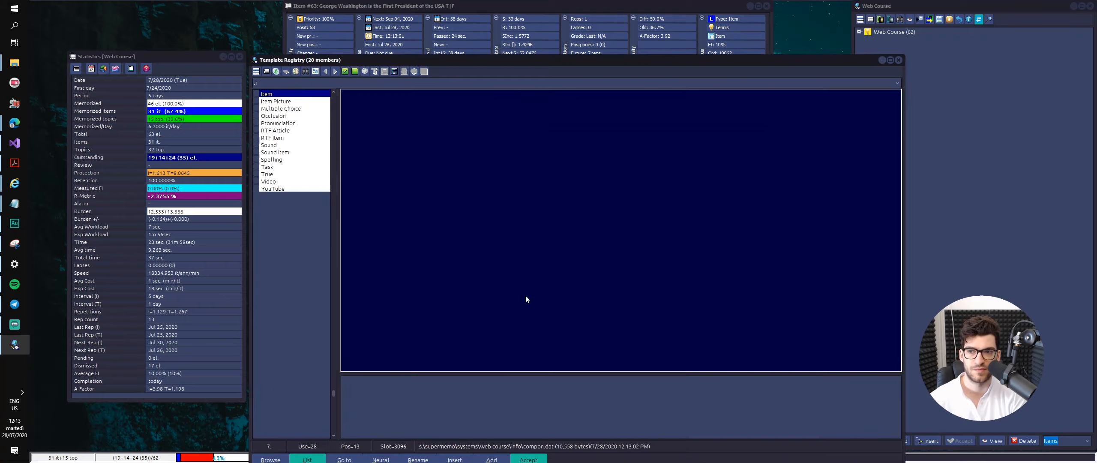
{"action": "key", "text": "Return"}
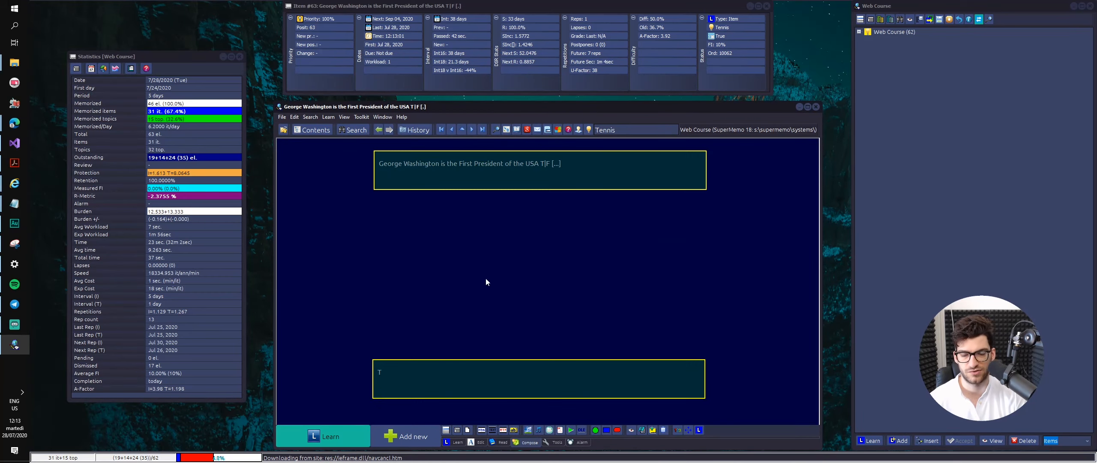
{"action": "key", "text": "ctrl+l"}
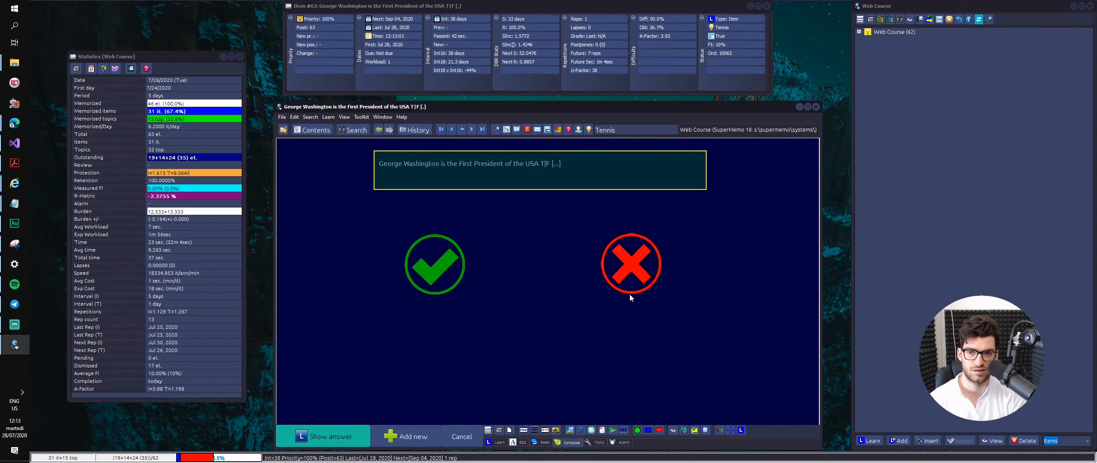
{"action": "left_click", "coordinate": [445, 269]}
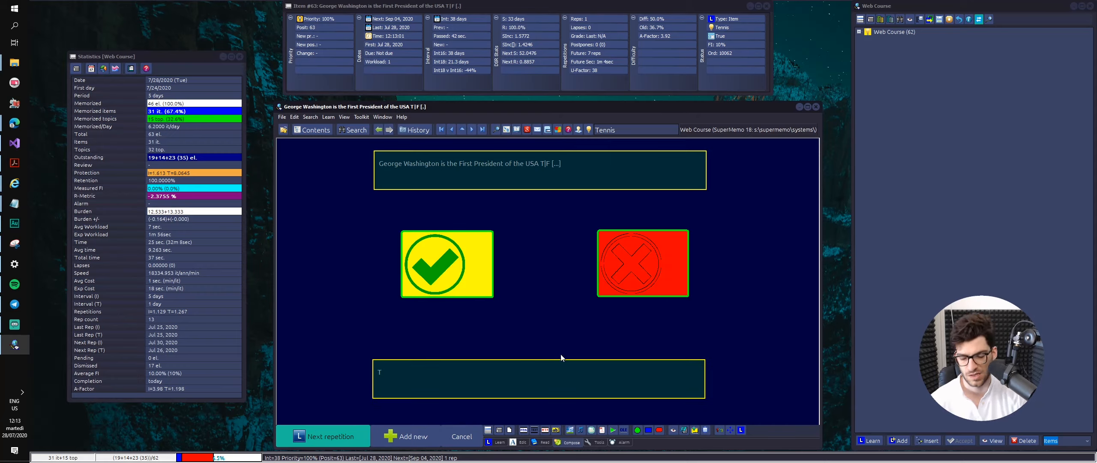
- Add a new item and paste Wikipedia's "Elasmosaurus was a large marine reptile in the order Plesiosauria" as its question
{"action": "key", "text": "alt+a"}
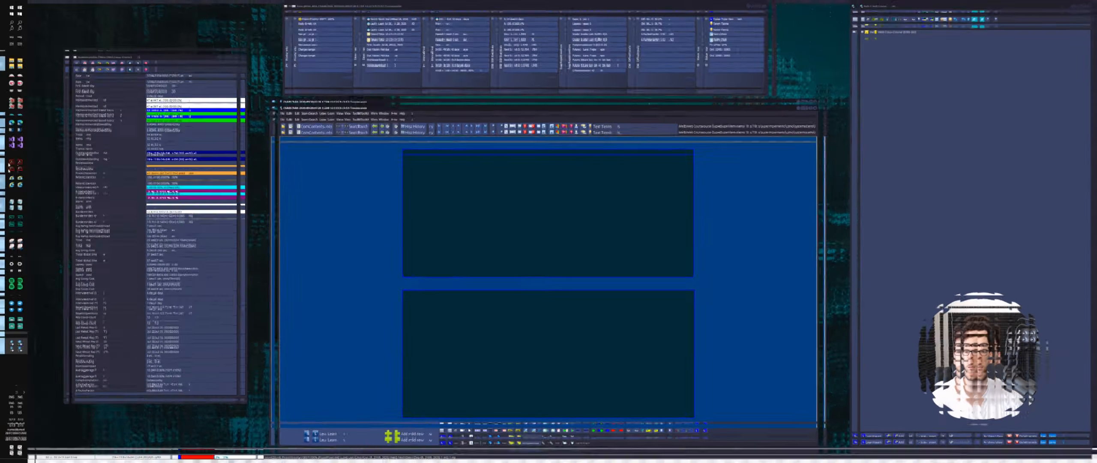
{"action": "left_click_drag", "start_coordinate": [220, 169], "coordinate": [279, 179]}
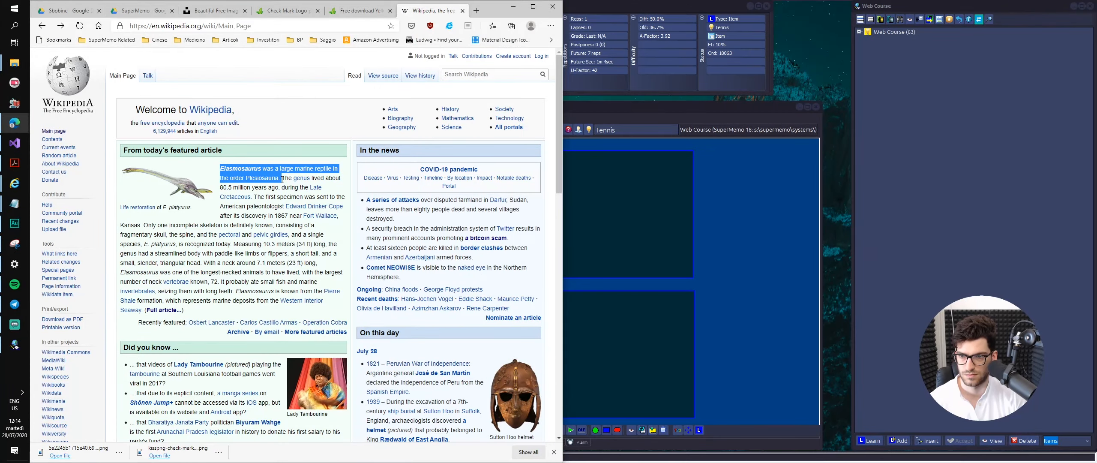
{"action": "key", "text": "ctrl+c"}
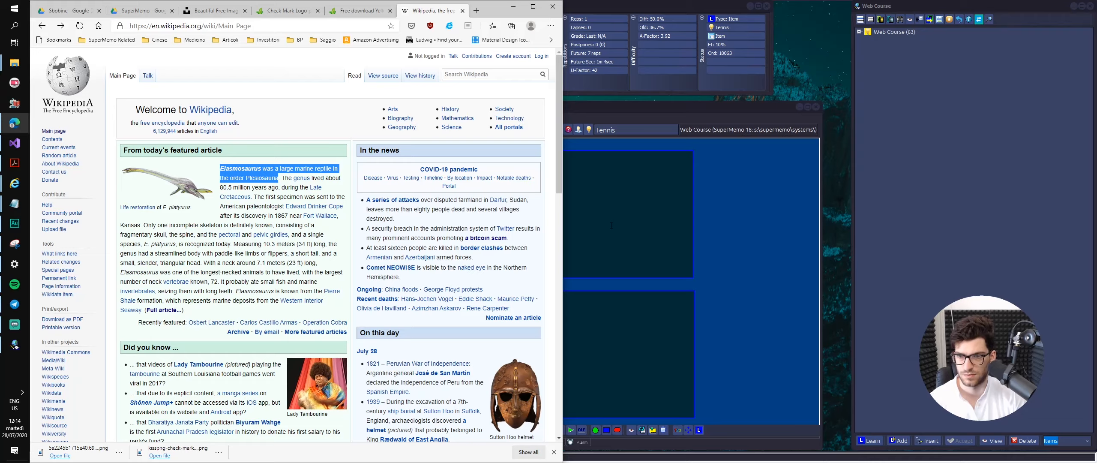
{"action": "left_click", "coordinate": [613, 227]}
{"action": "key", "text": "ctrl+v"}
{"action": "key", "text": "Escape"}
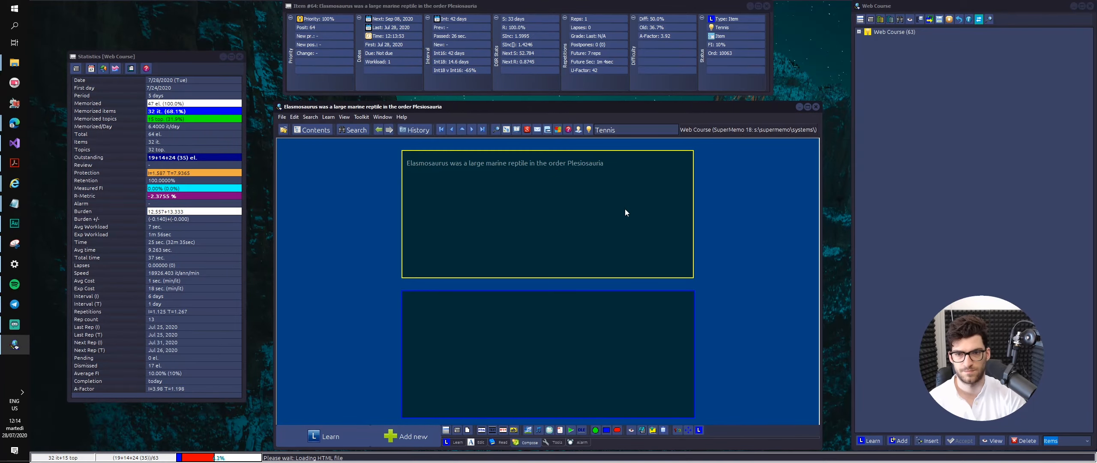
- Replace "marine" in the question with "flying [...]" and append "T|F" at the end
{"action": "left_click", "coordinate": [497, 173]}
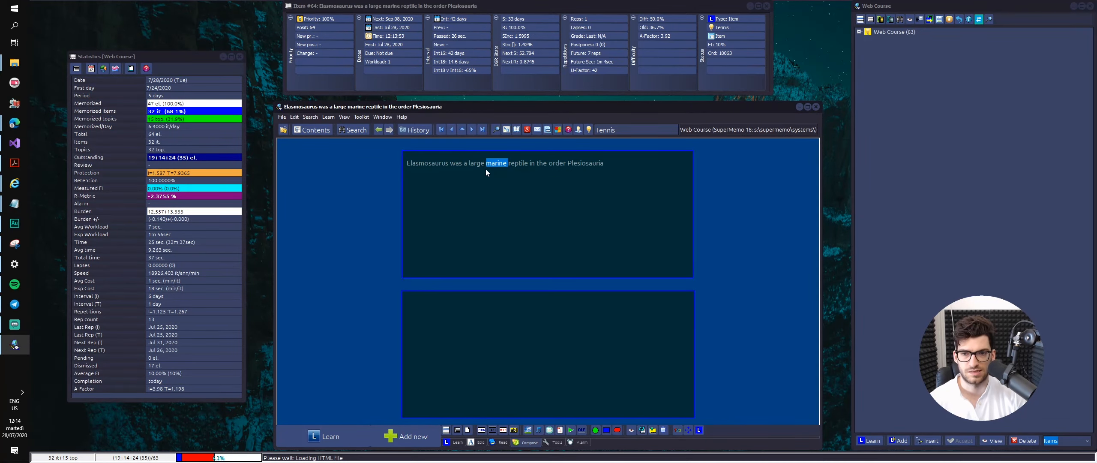
{"action": "type", "text": "[...]"}
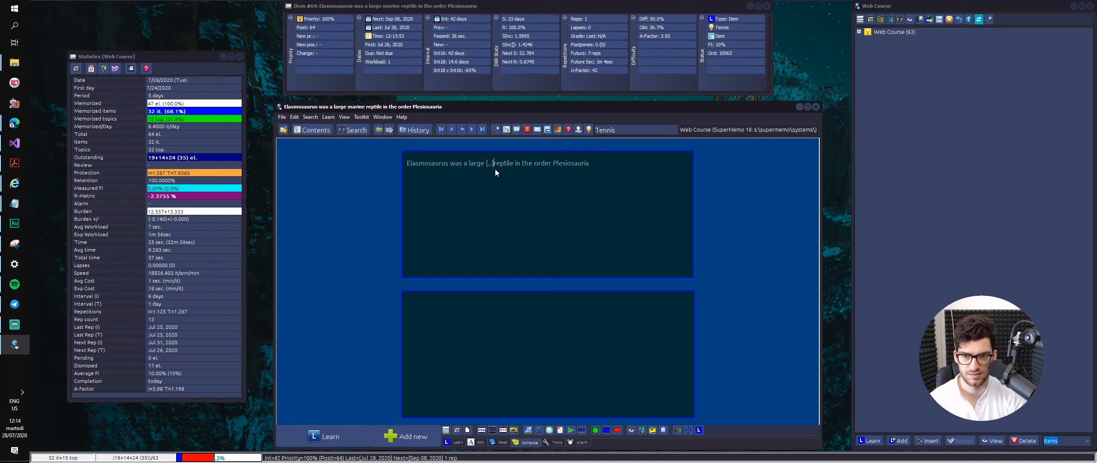
{"action": "key", "text": "BackSpace"}
{"action": "type", "text": ".]"}
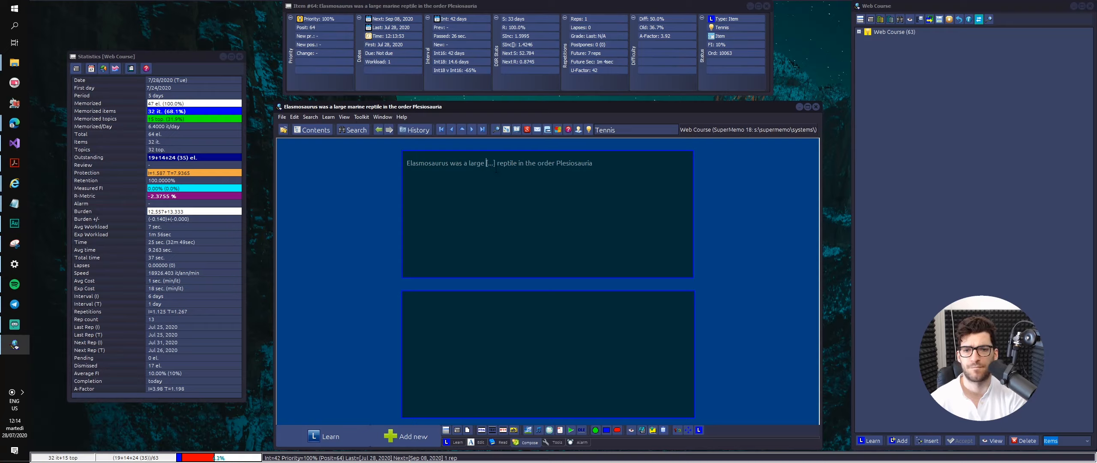
{"action": "type", "text": "Fl"}
{"action": "type", "text": "g "}
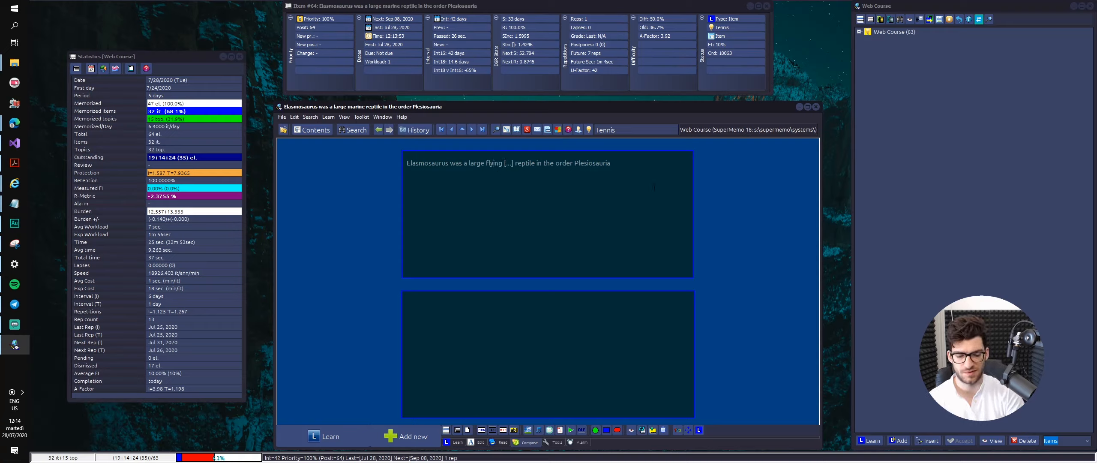
{"action": "type", "text": " T|F"}
- Enter "marine (F)" as the answer of the Elasmosaurus item
{"action": "key", "text": "ctrl+t"}
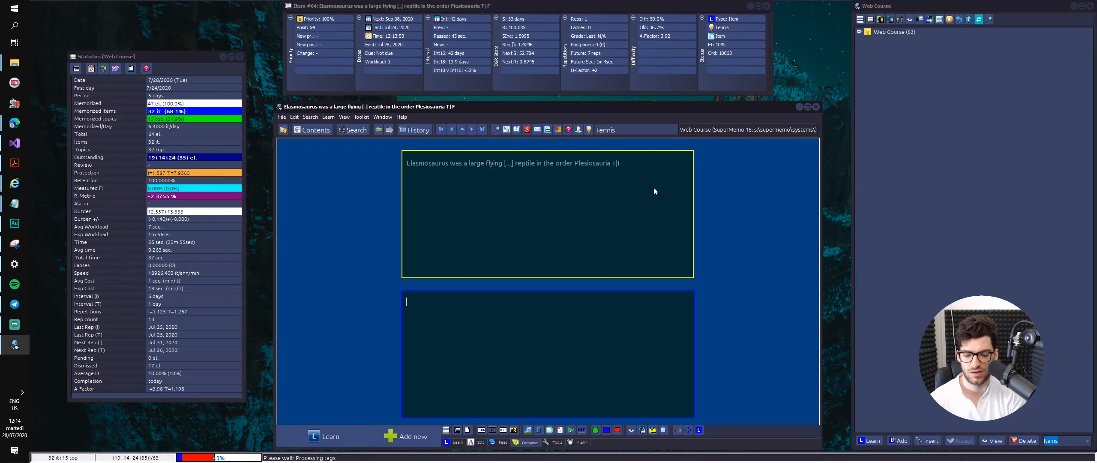
{"action": "key", "text": "ctrl+alt+f"}
{"action": "key", "text": "Escape"}
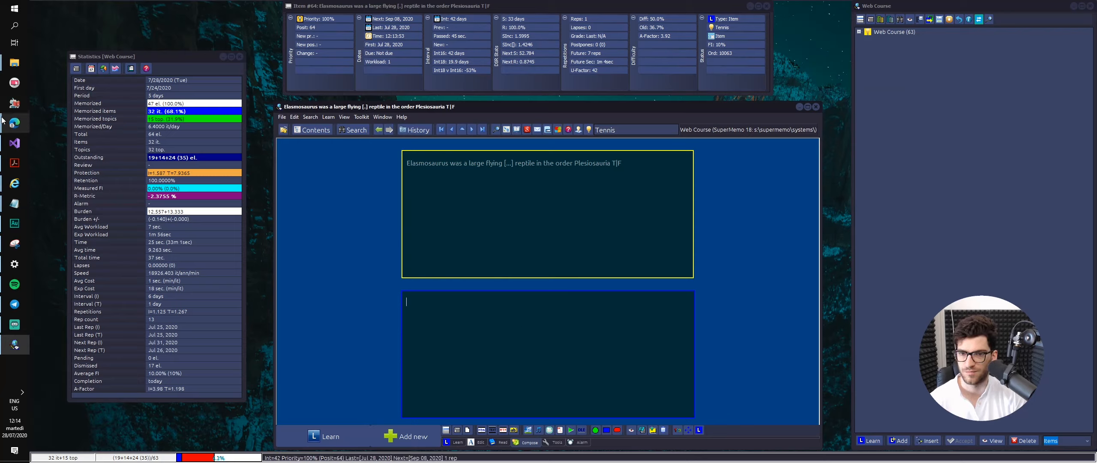
{"action": "type", "text": "marine (F"}
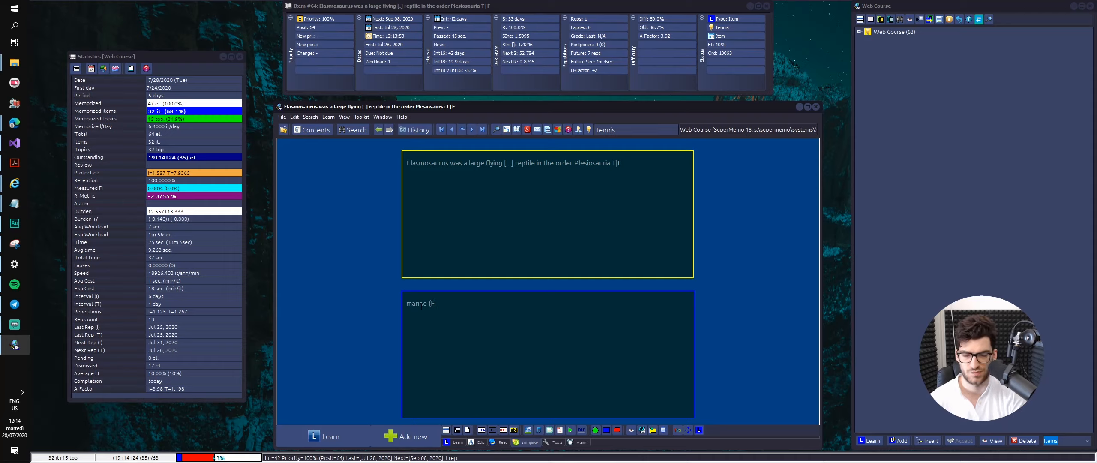
{"action": "type", "text": ")"}
{"action": "key", "text": "Escape"}
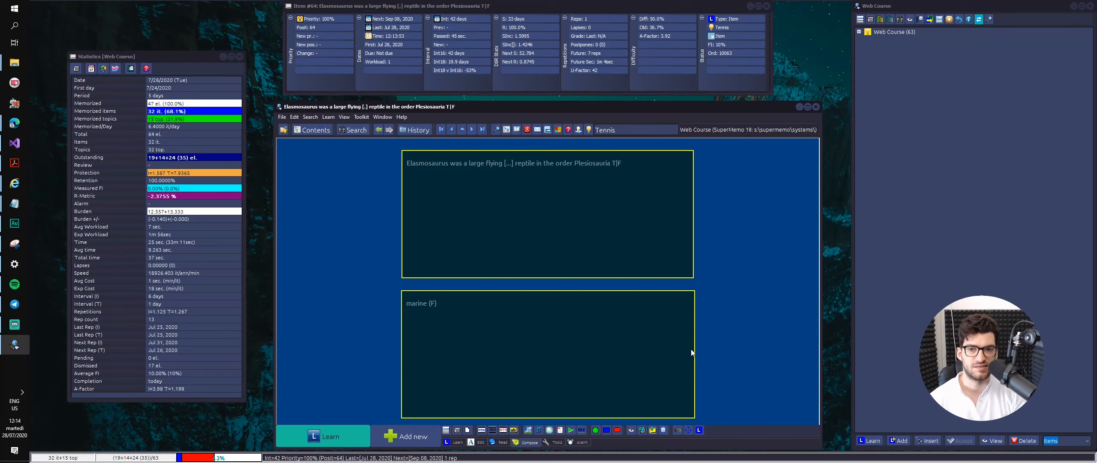
- Apply the "False" template to the Elasmosaurus item
{"action": "key", "text": "ctrl+shift+m"}
{"action": "type", "text": "false"}
{"action": "key", "text": "Return"}
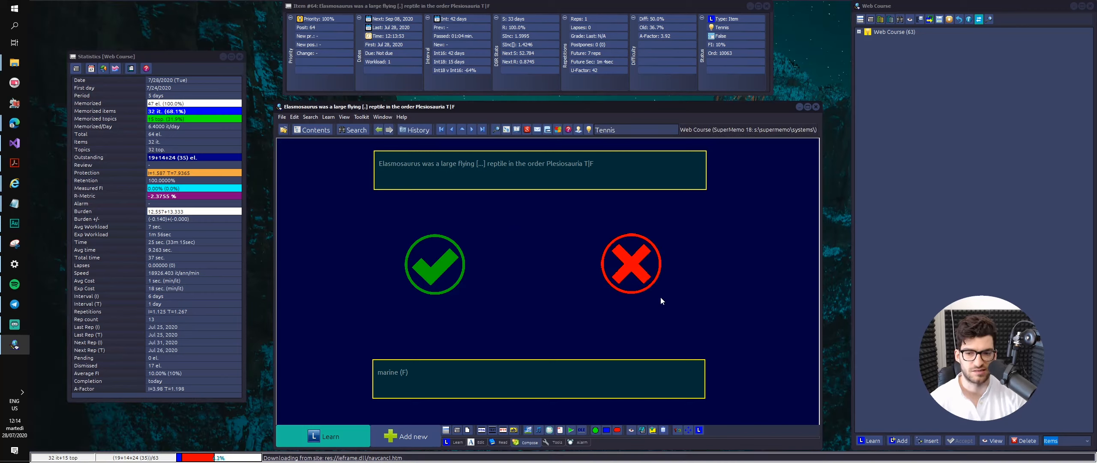
- Test the Elasmosaurus item by choosing the cross image, and delete "T|F" from the end of its question
{"action": "key", "text": "ctrl+shift+r"}
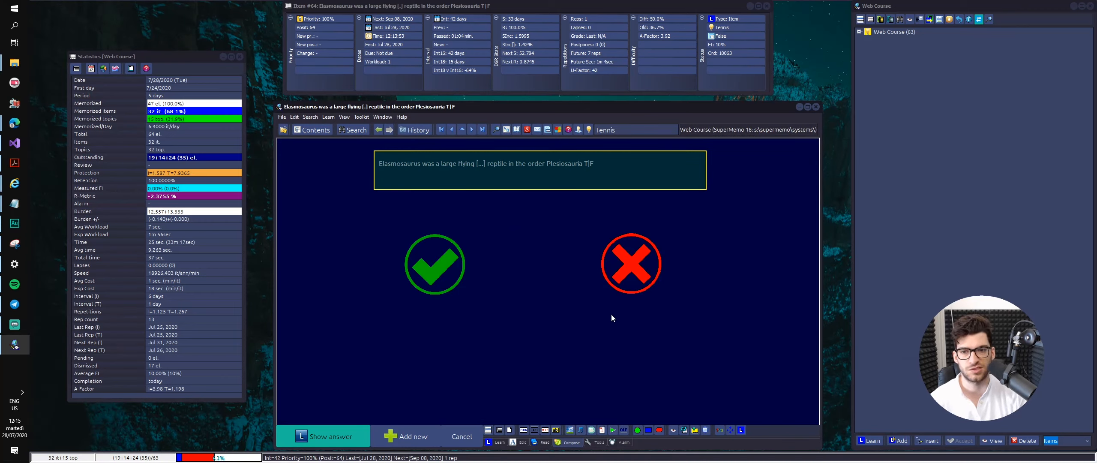
{"action": "left_click", "coordinate": [622, 252]}
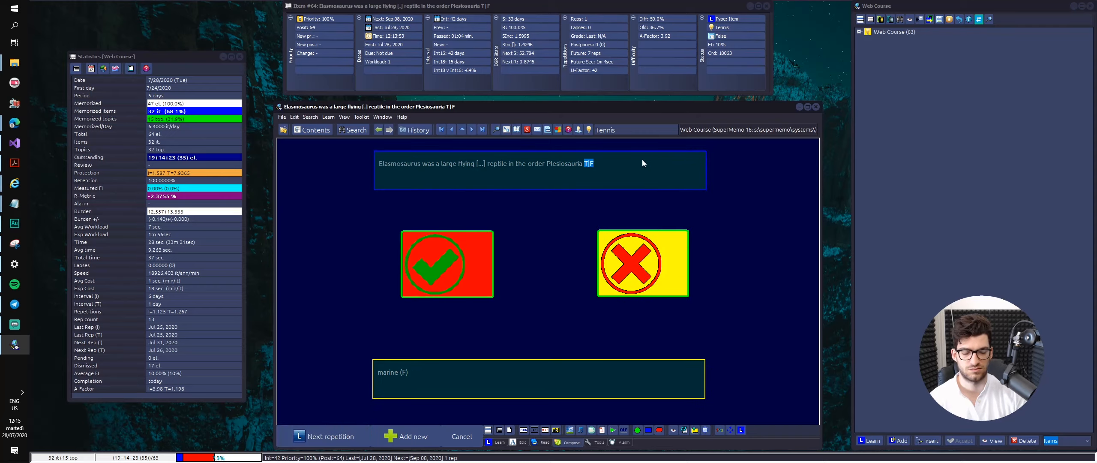
{"action": "key", "text": "BackSpace"}
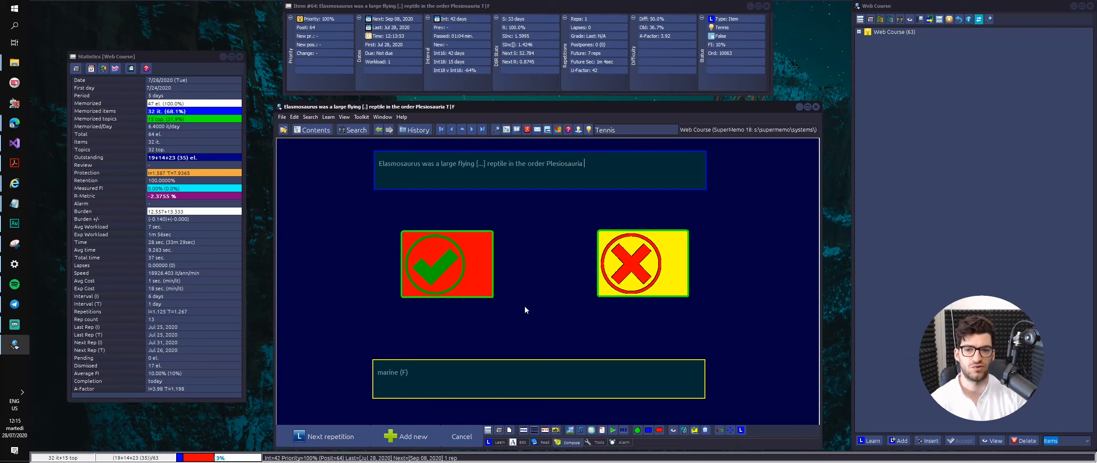
- Check the cross image's multiple-choice setting and the answer text's Answer option, and return to the George Washington item
{"action": "right_click", "coordinate": [687, 260]}
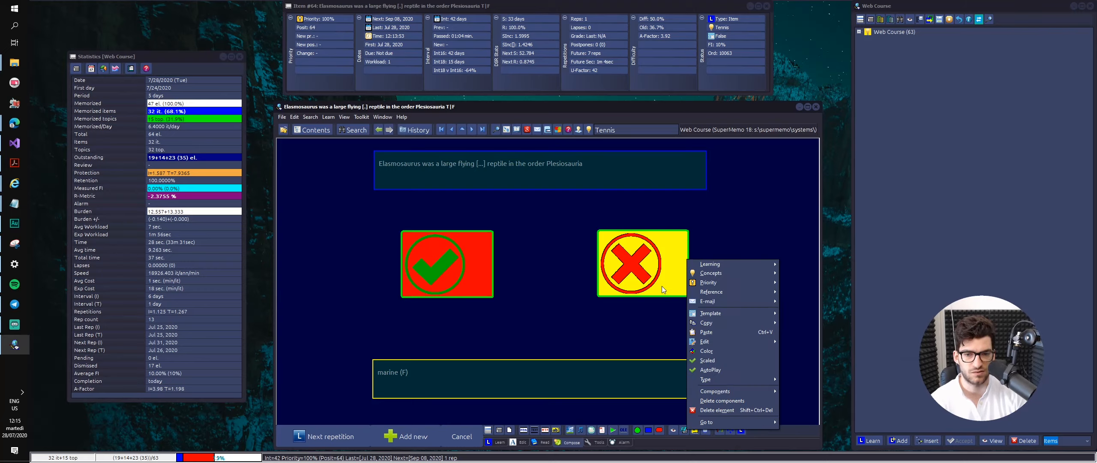
{"action": "right_click", "coordinate": [617, 280]}
{"action": "mouse_move", "coordinate": [634, 335]}
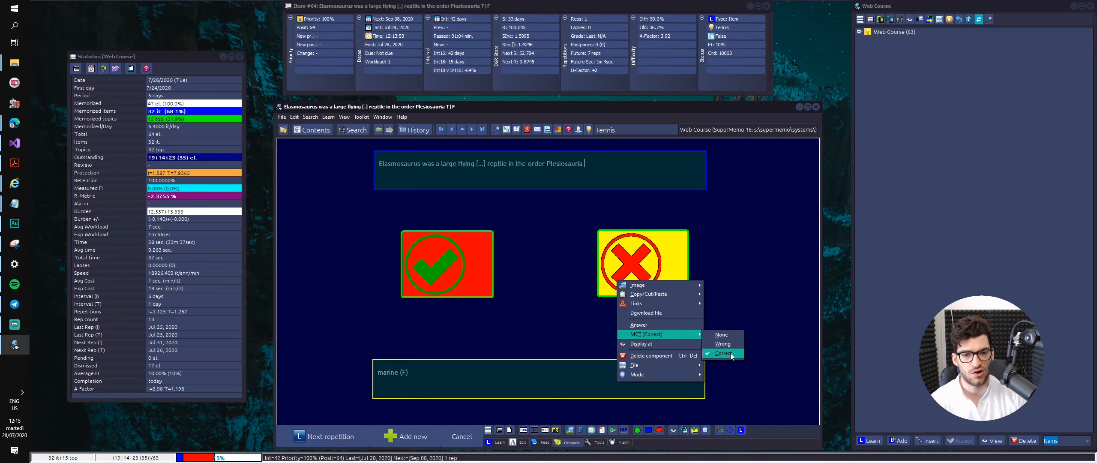
{"action": "right_click", "coordinate": [537, 363]}
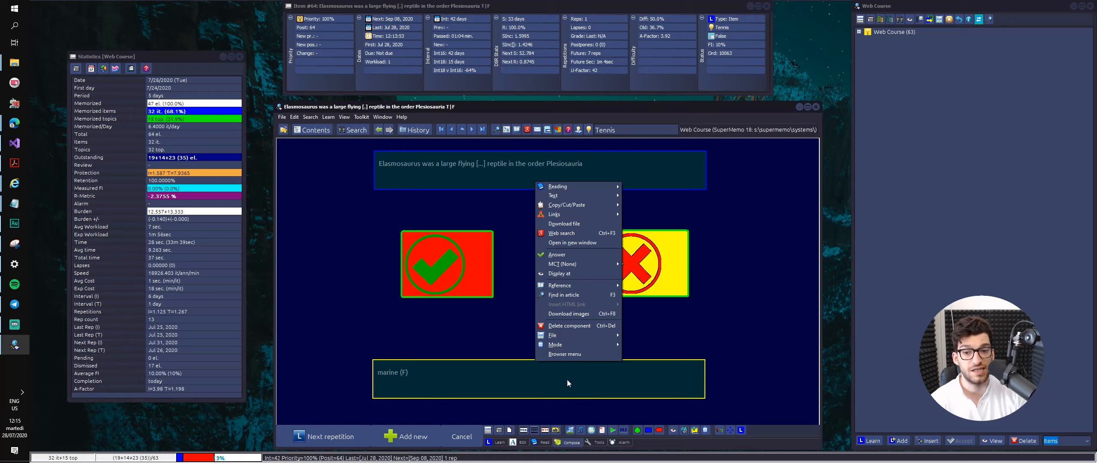
{"action": "left_click", "coordinate": [584, 255]}
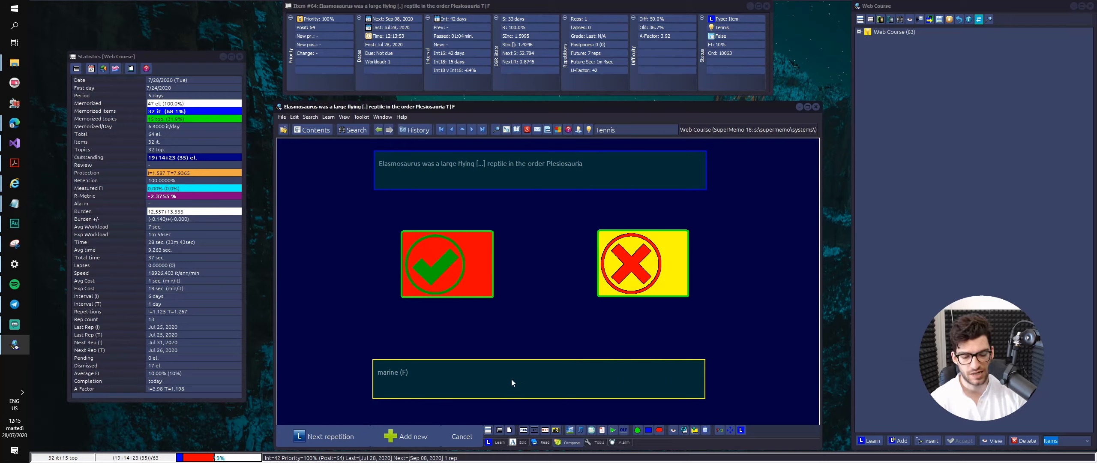
{"action": "key", "text": "Escape"}
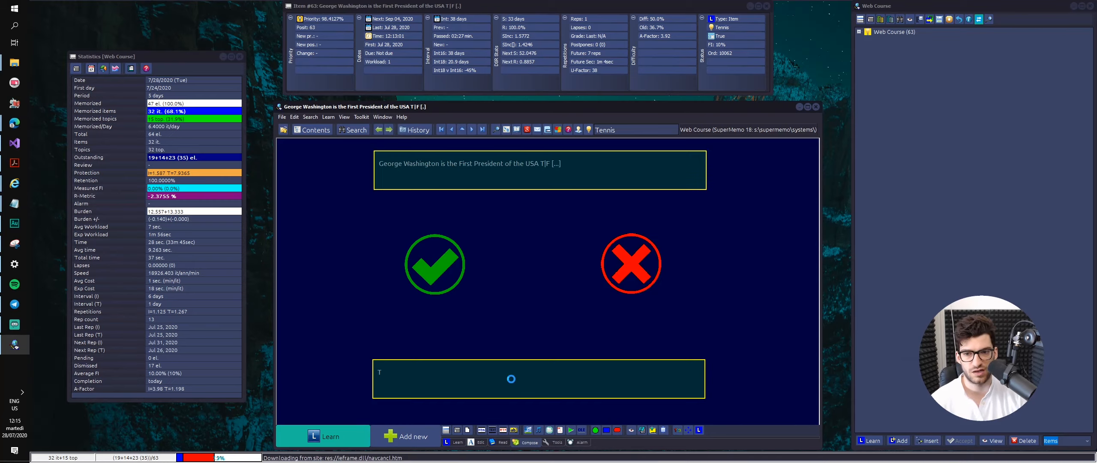
- Check the Answer option and multiple-choice setting of the Elasmosaurus item's answer text, leaving the text as it is
{"action": "right_click", "coordinate": [511, 379]}
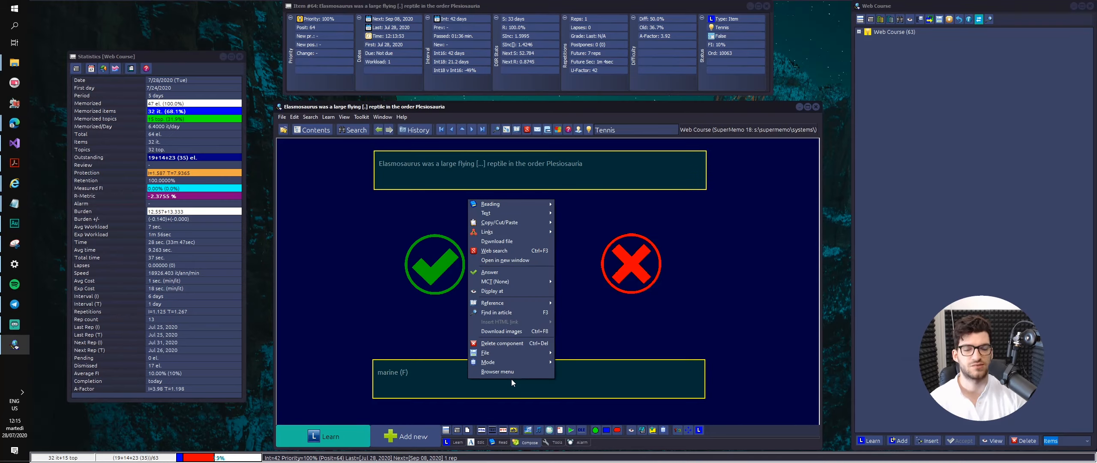
{"action": "left_click", "coordinate": [581, 338]}
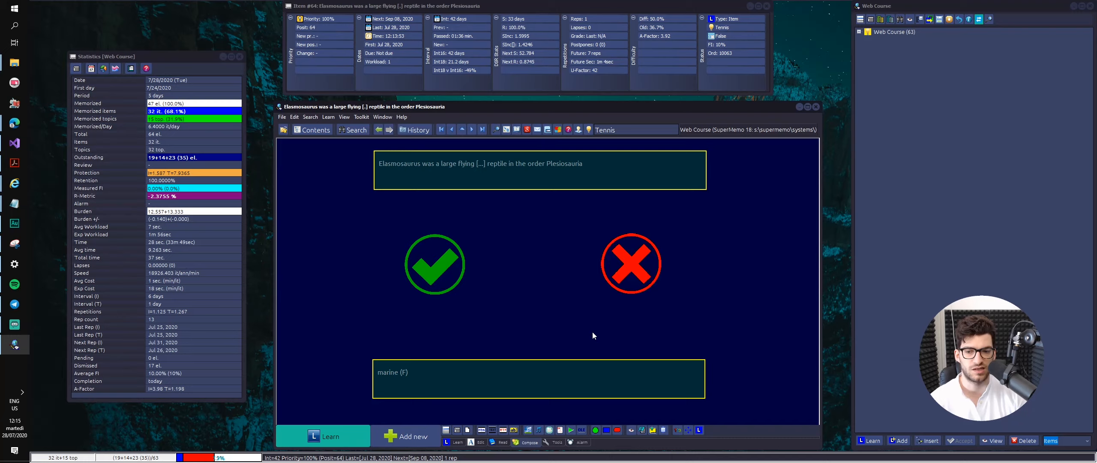
{"action": "right_click", "coordinate": [511, 378]}
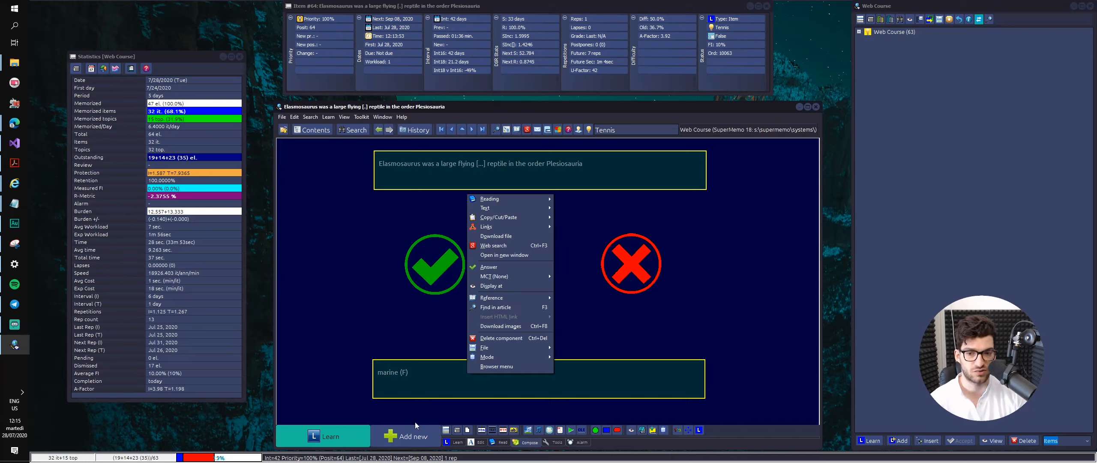
{"action": "left_click", "coordinate": [604, 393]}
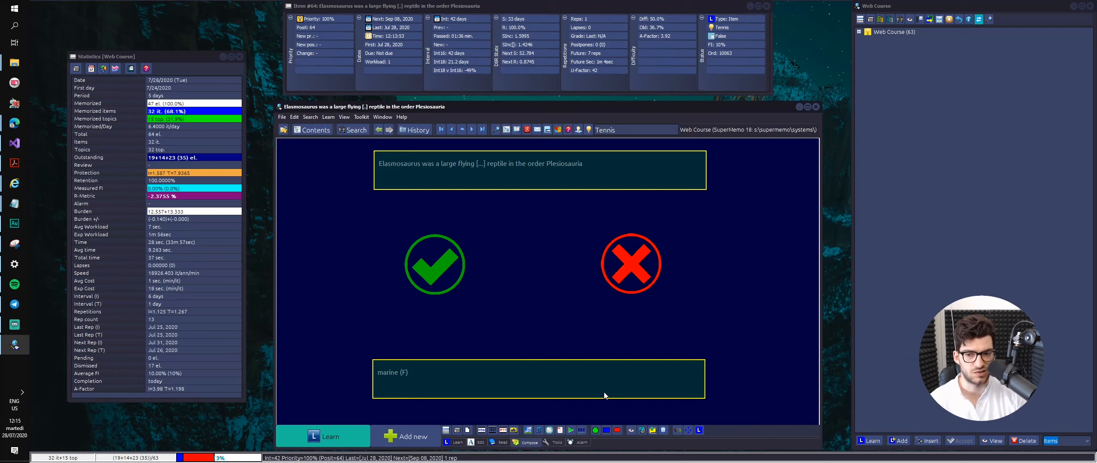
{"action": "left_click", "coordinate": [511, 380]}
{"action": "key", "text": "ctrl+a"}
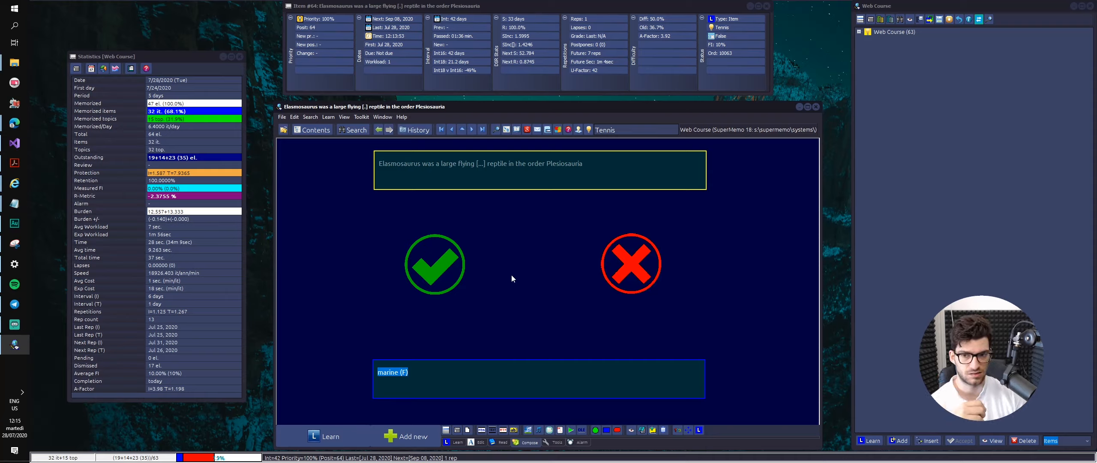
{"action": "key", "text": "Escape"}
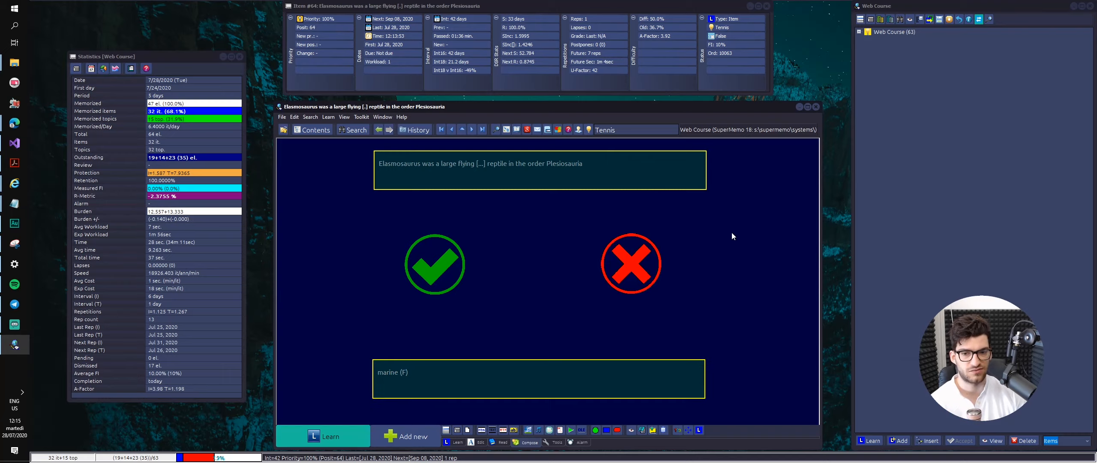
- Show the contents tree, add a new item under Tennis, and put its question and answer boxes into layout editing
{"action": "left_click", "coordinate": [303, 133]}
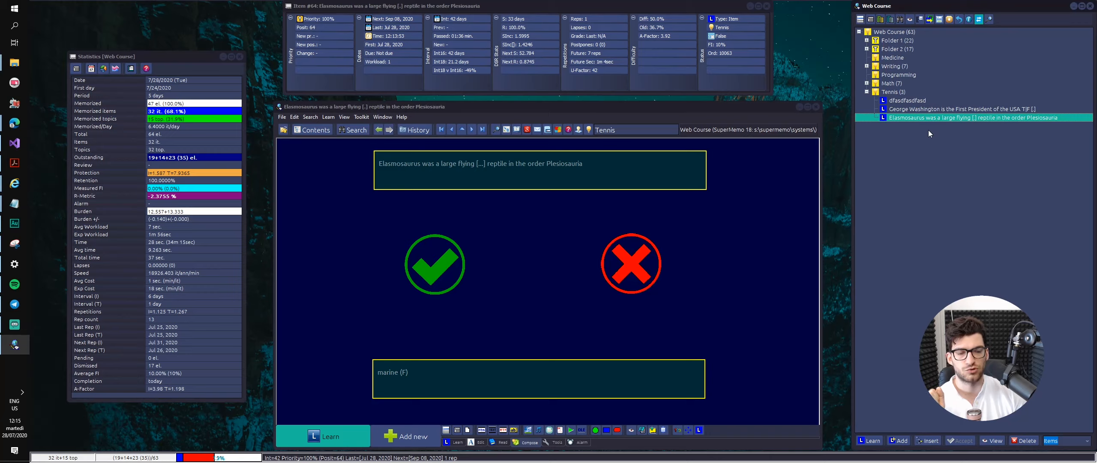
{"action": "key", "text": "alt+a"}
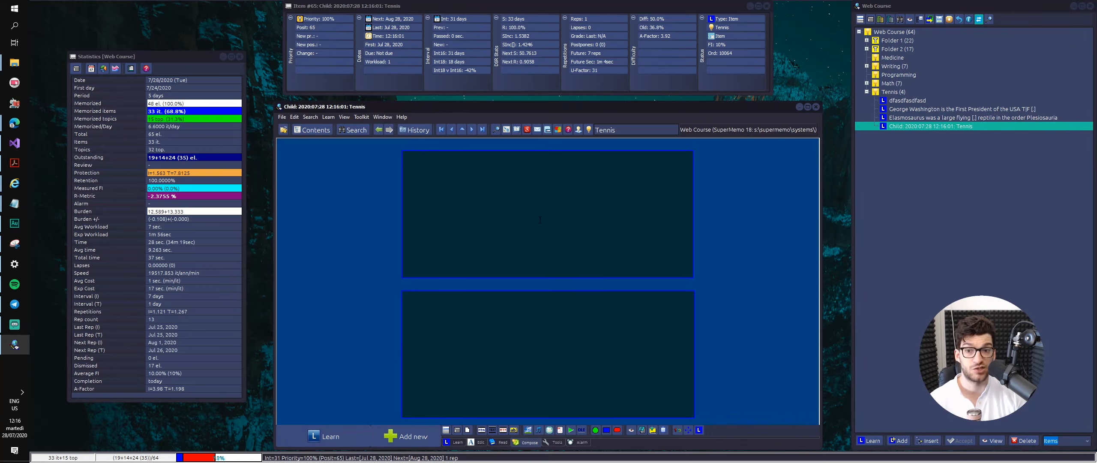
{"action": "key", "text": "Escape"}
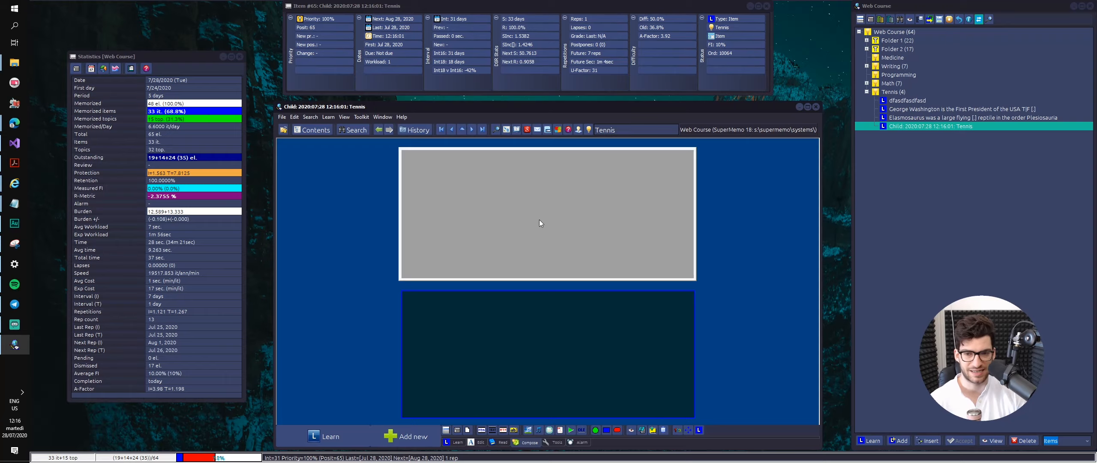
{"action": "left_click", "coordinate": [557, 305]}
{"action": "key", "text": "Escape"}
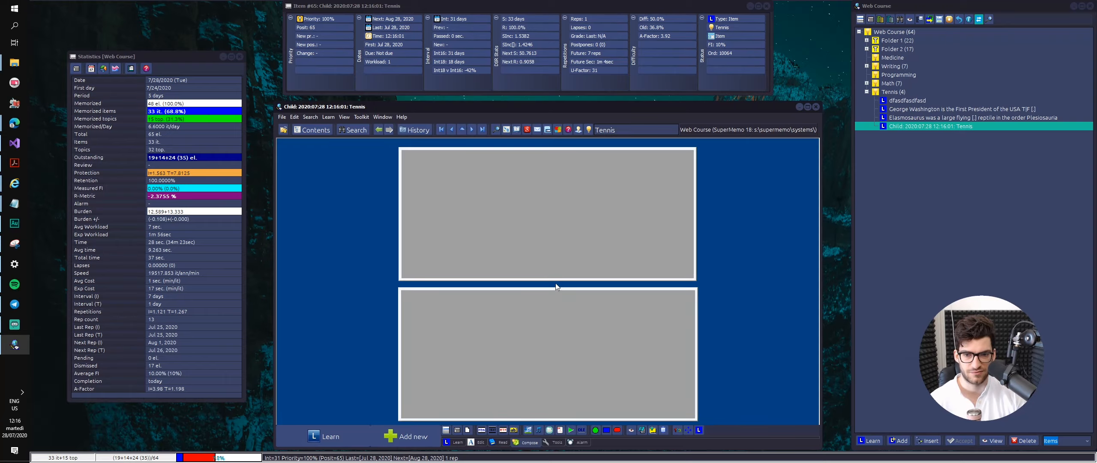
- Reduce the height of the question box, and shrink the answer box and place it below the question's left side
{"action": "left_click_drag", "start_coordinate": [551, 278], "coordinate": [561, 227]}
{"action": "left_click_drag", "start_coordinate": [557, 321], "coordinate": [499, 281]}
{"action": "left_click_drag", "start_coordinate": [638, 379], "coordinate": [501, 327]}
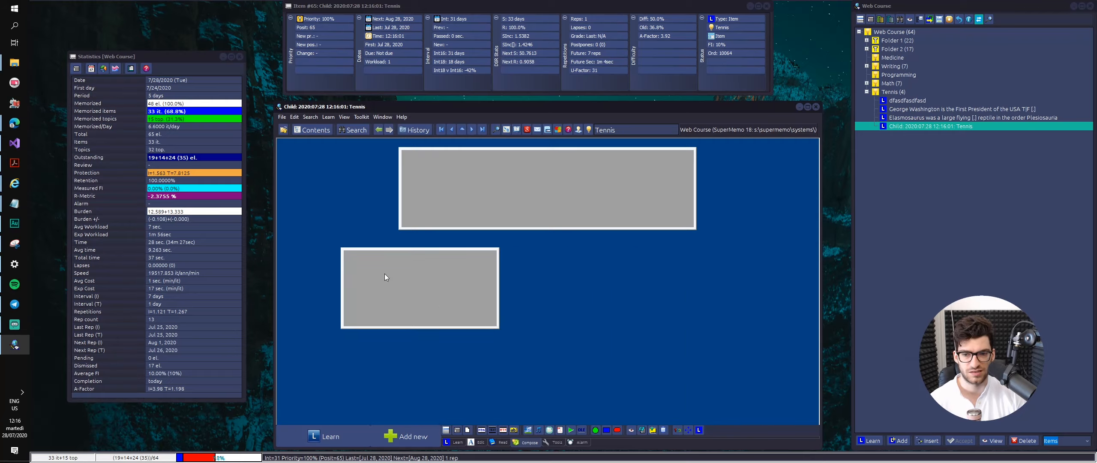
{"action": "left_click_drag", "start_coordinate": [384, 273], "coordinate": [395, 291]}
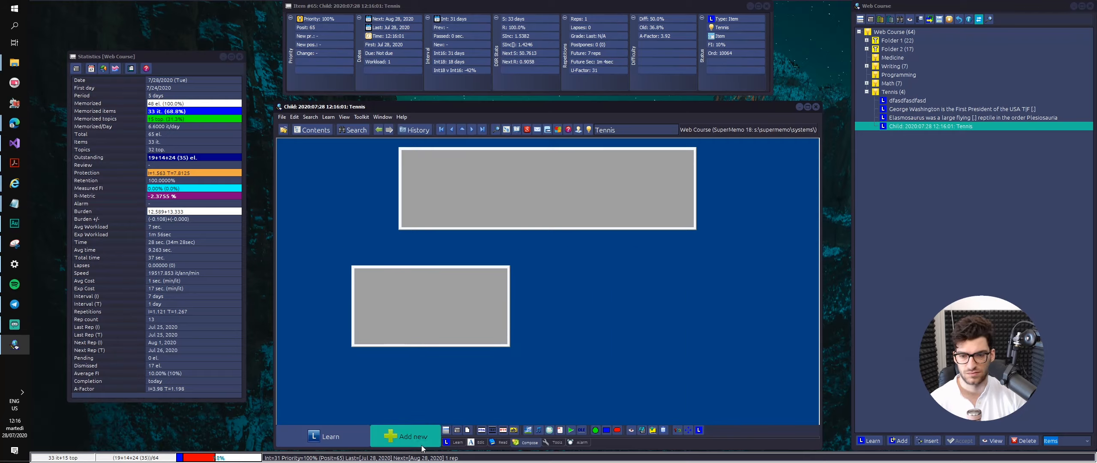
- Add a second HTML text box beside the answer box, matching its size and height, and finish layout editing
{"action": "left_click", "coordinate": [484, 430]}
{"action": "left_click", "coordinate": [506, 235]}
{"action": "left_click_drag", "start_coordinate": [477, 276], "coordinate": [665, 294]}
{"action": "left_click", "coordinate": [399, 312], "text": "alt"}
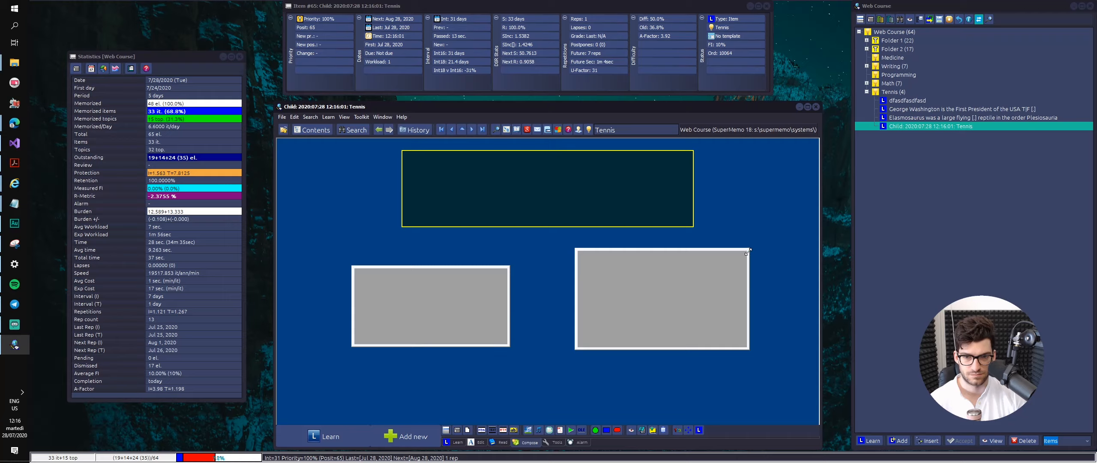
{"action": "left_click_drag", "start_coordinate": [748, 252], "coordinate": [695, 284]}
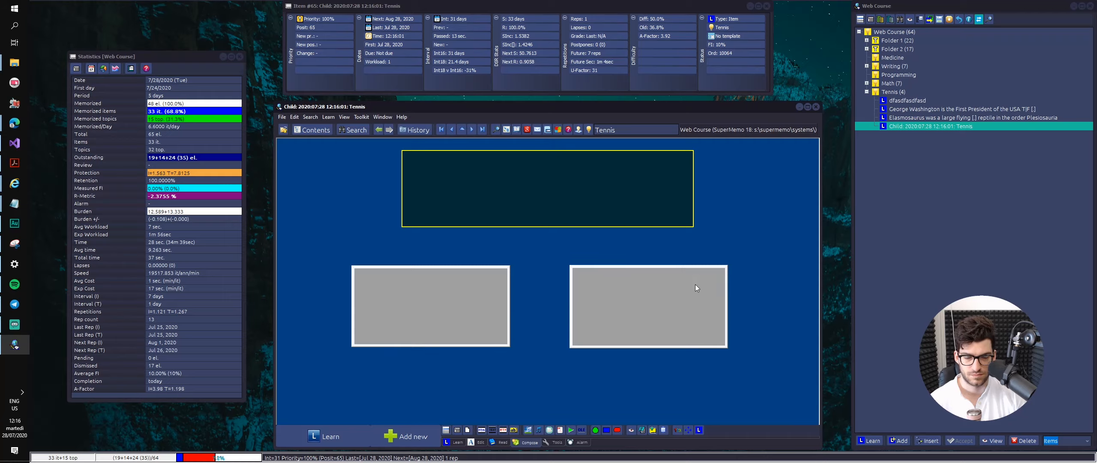
{"action": "key", "text": "Escape"}
{"action": "right_click", "coordinate": [639, 312]}
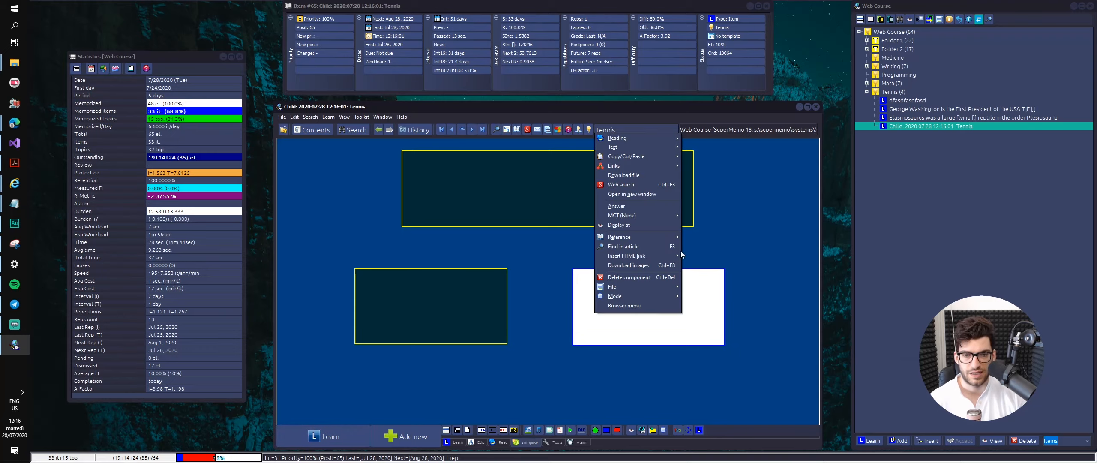
{"action": "mouse_move", "coordinate": [633, 150]}
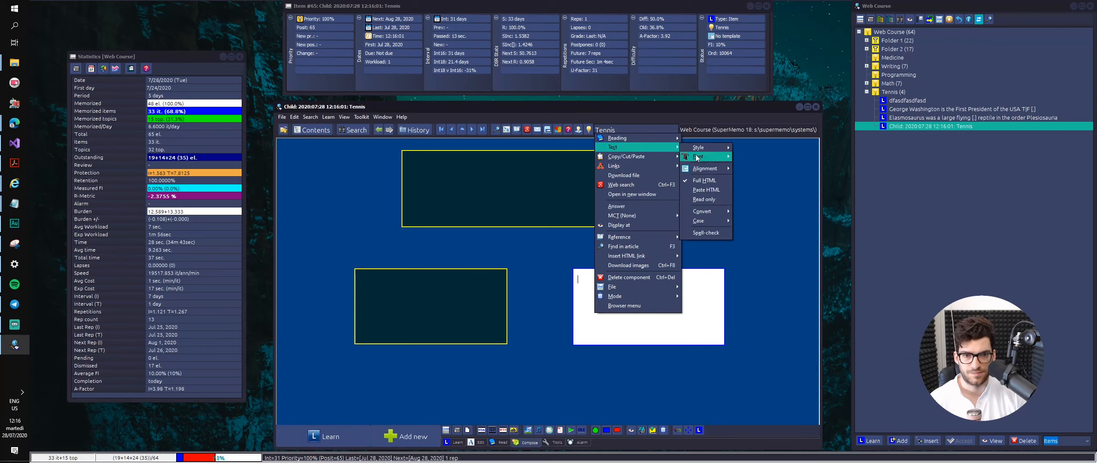
{"action": "left_click", "coordinate": [557, 172]}
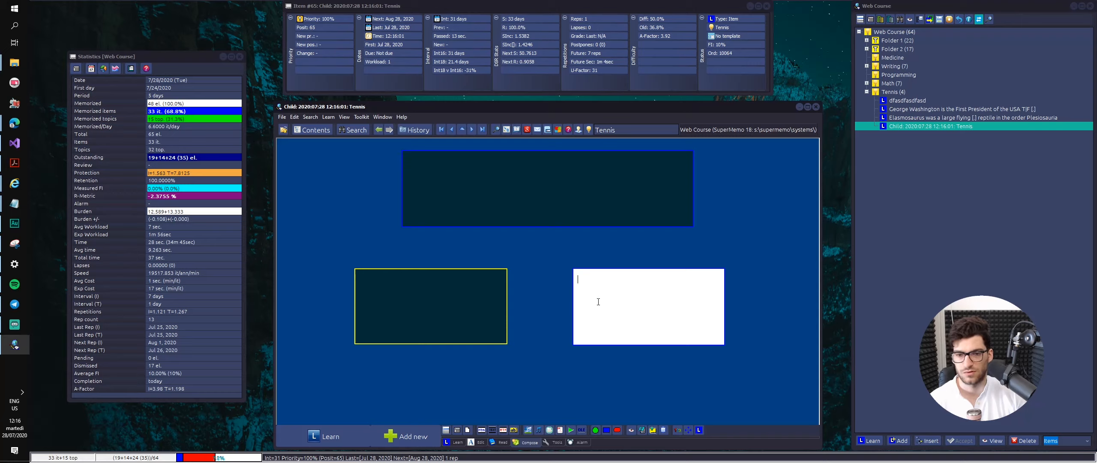
{"action": "right_click", "coordinate": [396, 314]}
{"action": "left_click", "coordinate": [501, 316]}
{"action": "right_click", "coordinate": [462, 302]}
{"action": "left_click", "coordinate": [406, 304]}
{"action": "left_click", "coordinate": [404, 303]}
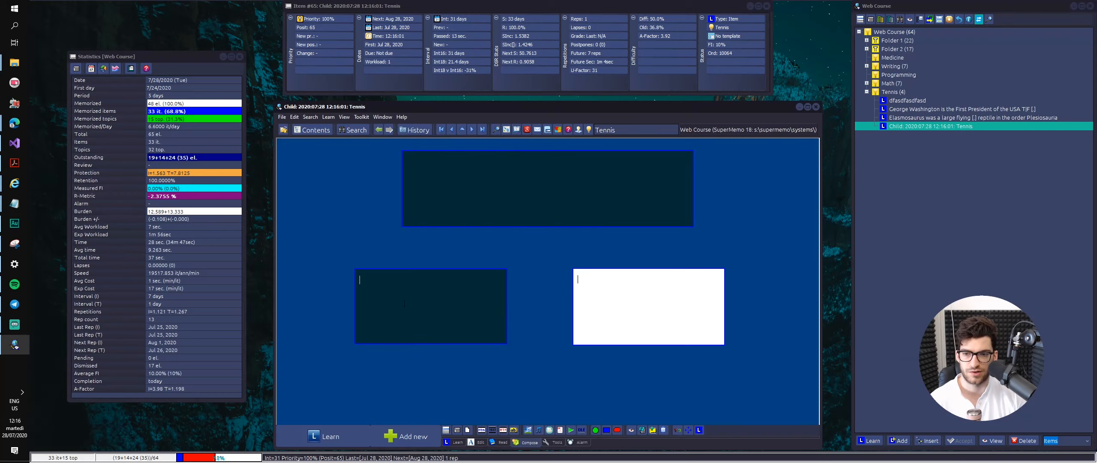
- Create a new stylesheet named "Dark Mode Boxes" for the left answer box and accept its default style settings
{"action": "right_click", "coordinate": [359, 288]}
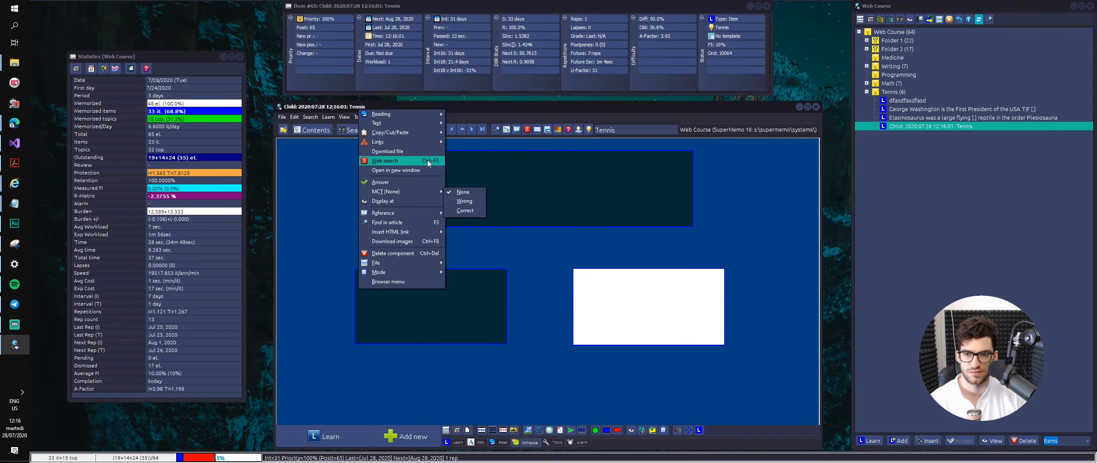
{"action": "mouse_move", "coordinate": [411, 123]}
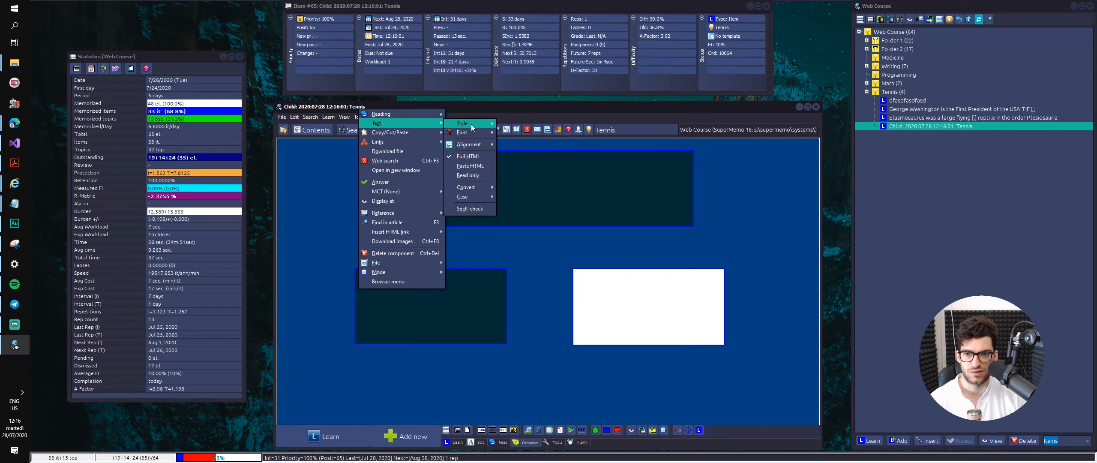
{"action": "mouse_move", "coordinate": [471, 133]}
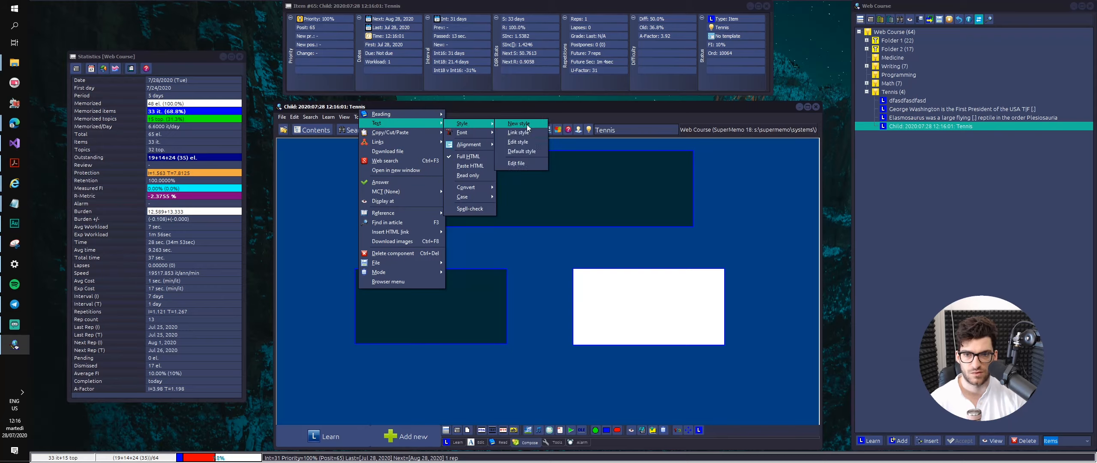
{"action": "left_click", "coordinate": [527, 124]}
{"action": "type", "text": "D"}
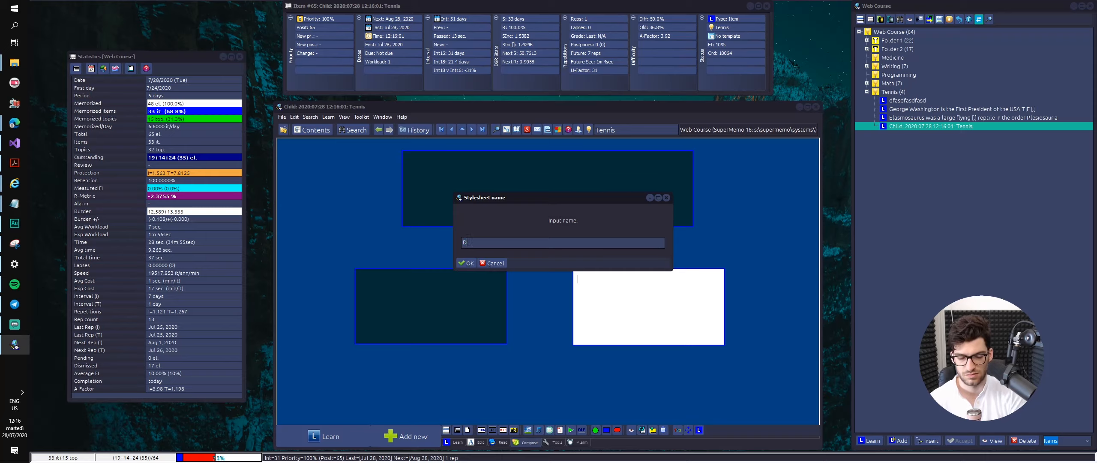
{"action": "type", "text": "ark Mode Boxes"}
{"action": "key", "text": "Return"}
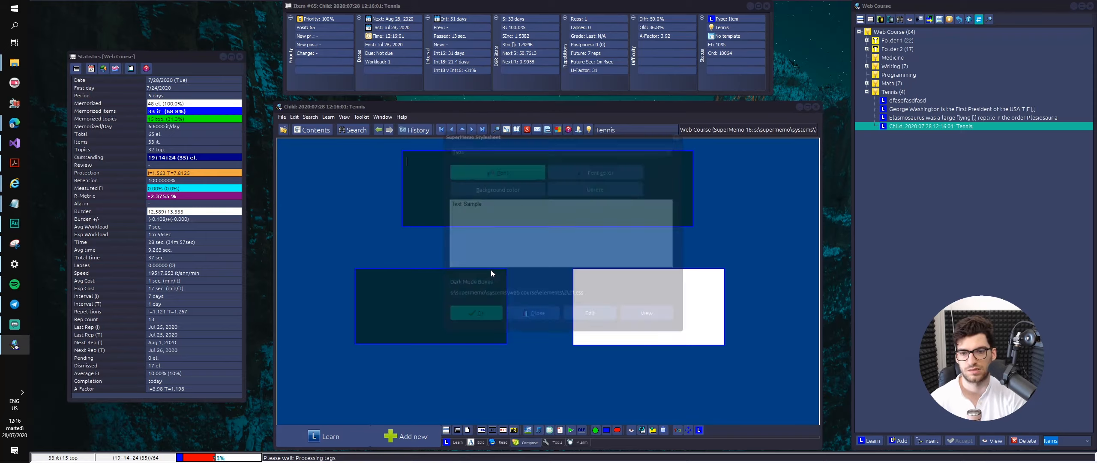
{"action": "left_click", "coordinate": [460, 315]}
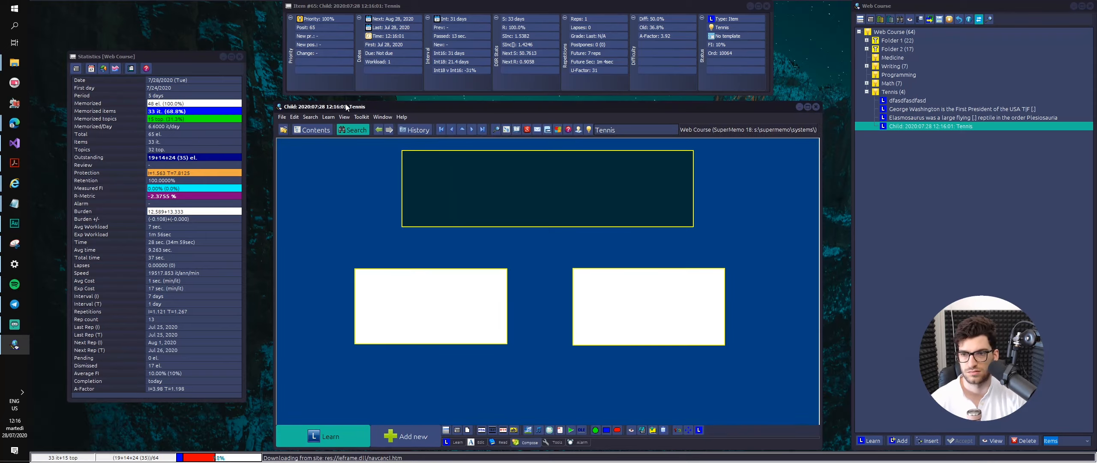
{"action": "left_click", "coordinate": [317, 116]}
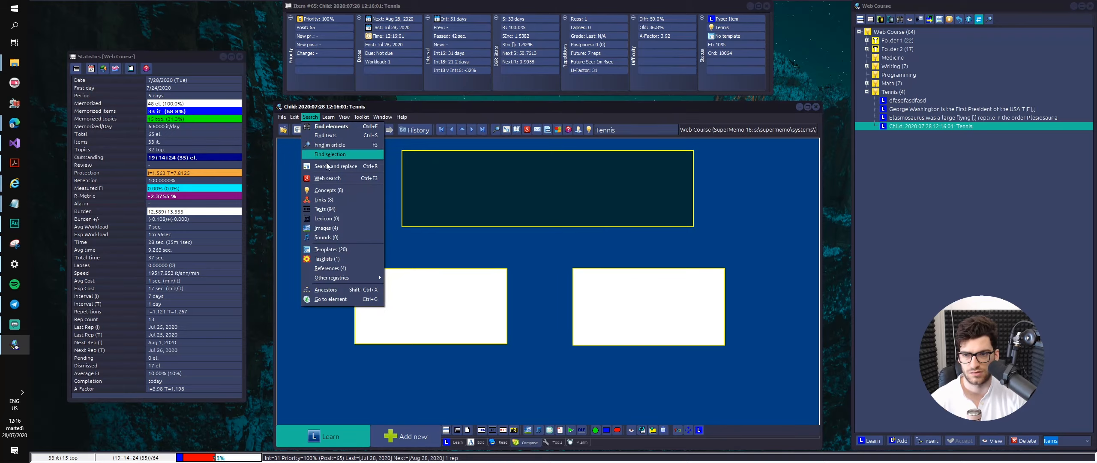
{"action": "left_click", "coordinate": [350, 191]}
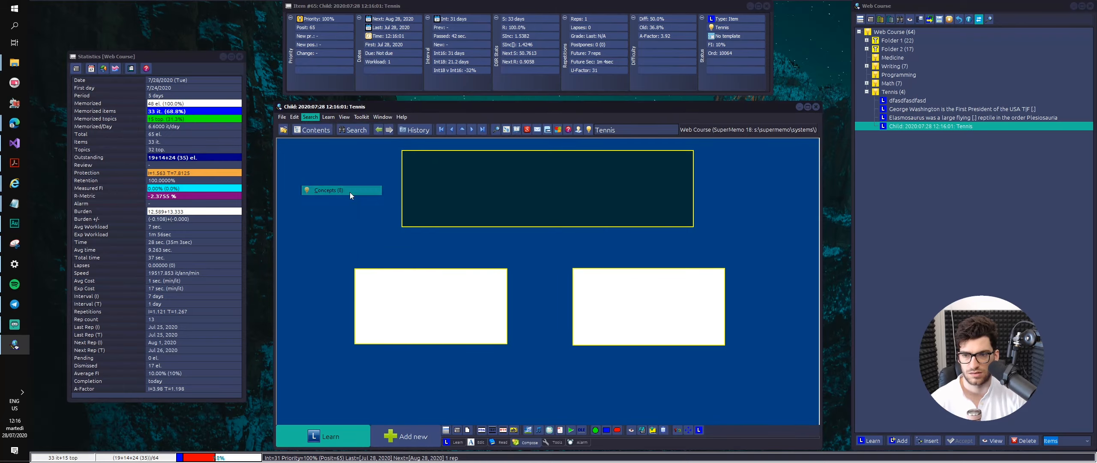
{"action": "key", "text": "Escape"}
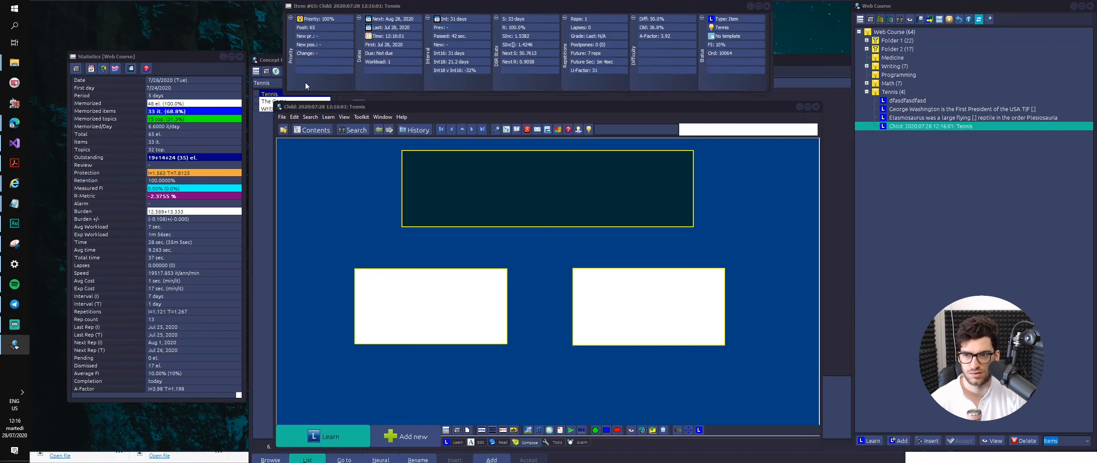
{"action": "left_click", "coordinate": [310, 116]}
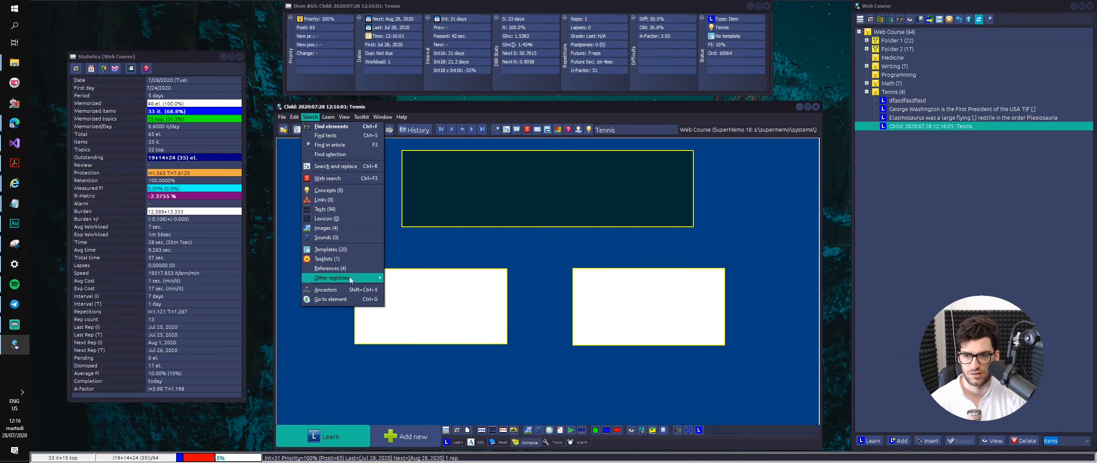
{"action": "mouse_move", "coordinate": [350, 278]}
{"action": "left_click", "coordinate": [416, 339]}
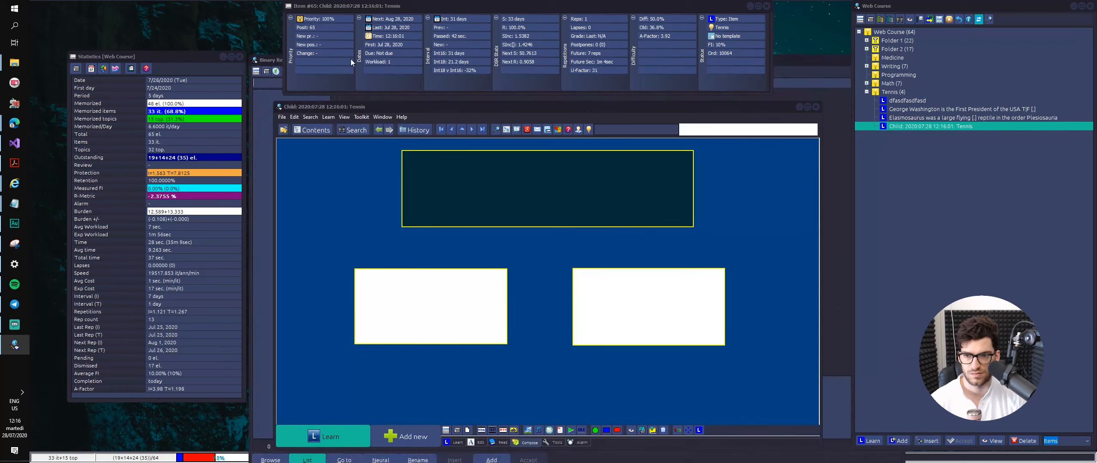
{"action": "key", "text": "Escape"}
- Open the Style Registry and copy the complete code of the "Dark Style" stylesheet
{"action": "left_click", "coordinate": [311, 117]}
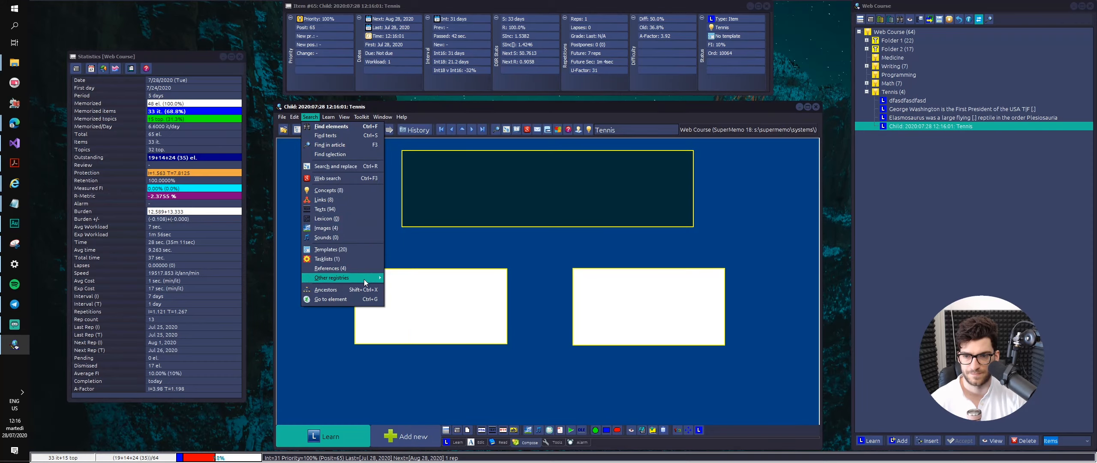
{"action": "mouse_move", "coordinate": [364, 278]}
{"action": "left_click", "coordinate": [424, 347]}
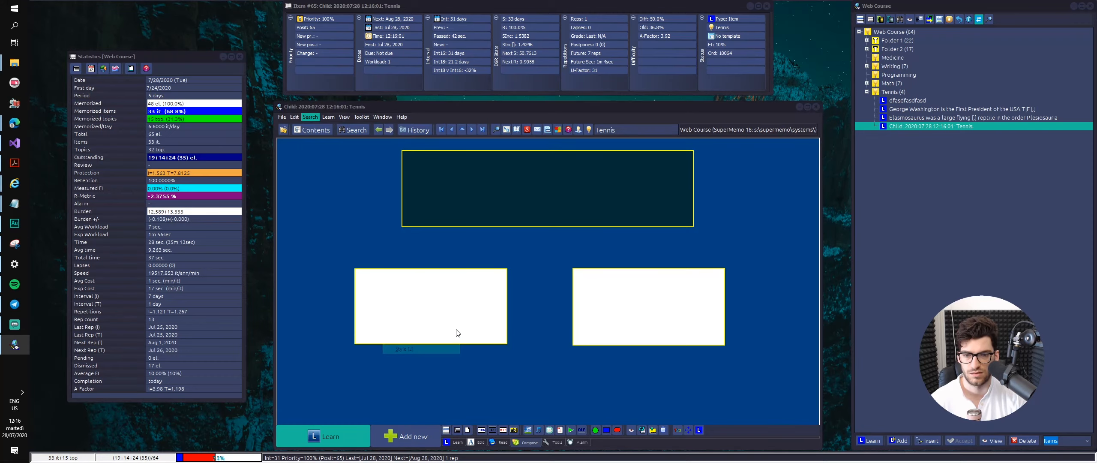
{"action": "left_click", "coordinate": [274, 102]}
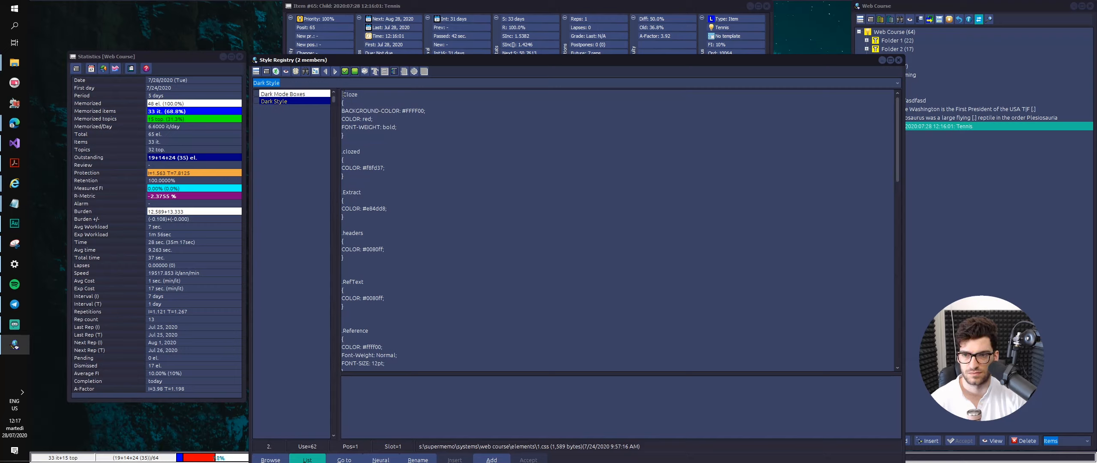
{"action": "double_click", "coordinate": [349, 94]}
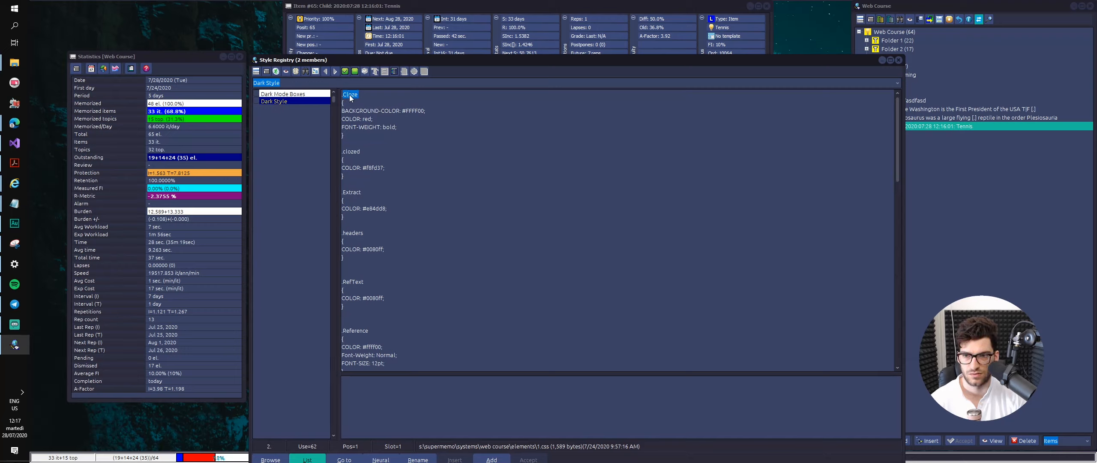
{"action": "key", "text": "ctrl+a"}
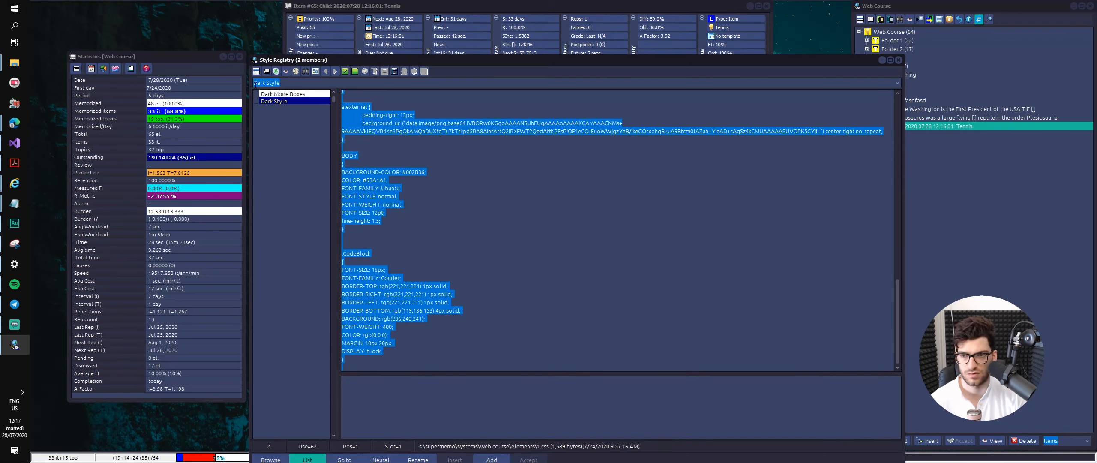
- Replace the whole code of the "Dark Mode Boxes" stylesheet with the copied "Dark Style" code
{"action": "left_click", "coordinate": [283, 94]}
{"action": "left_click_drag", "start_coordinate": [433, 359], "coordinate": [379, 19]}
{"action": "key", "text": "BackSpace"}
{"action": "key", "text": "ctrl+v"}
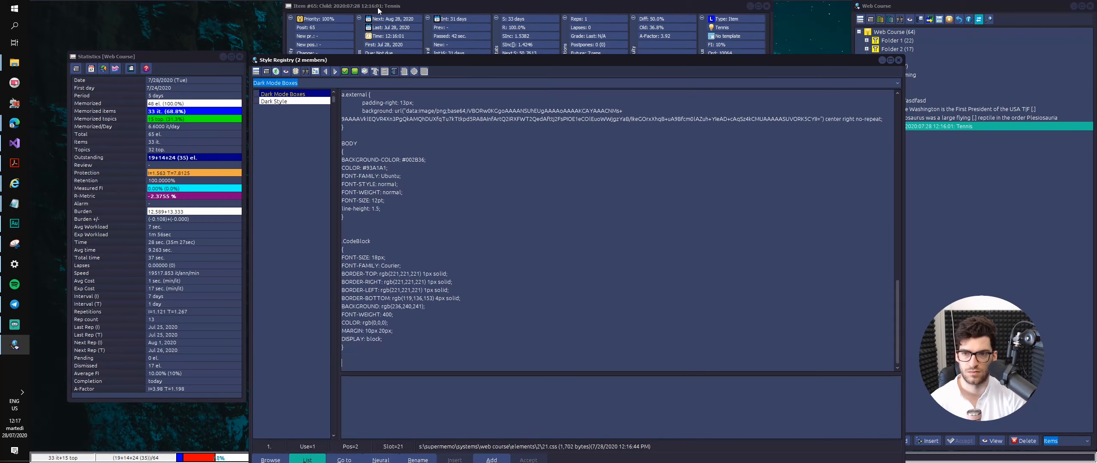
- Set the BODY font size to 18pt in the "Dark Mode Boxes" stylesheet and close the Style Registry
{"action": "left_click_drag", "start_coordinate": [898, 311], "coordinate": [886, 327]}
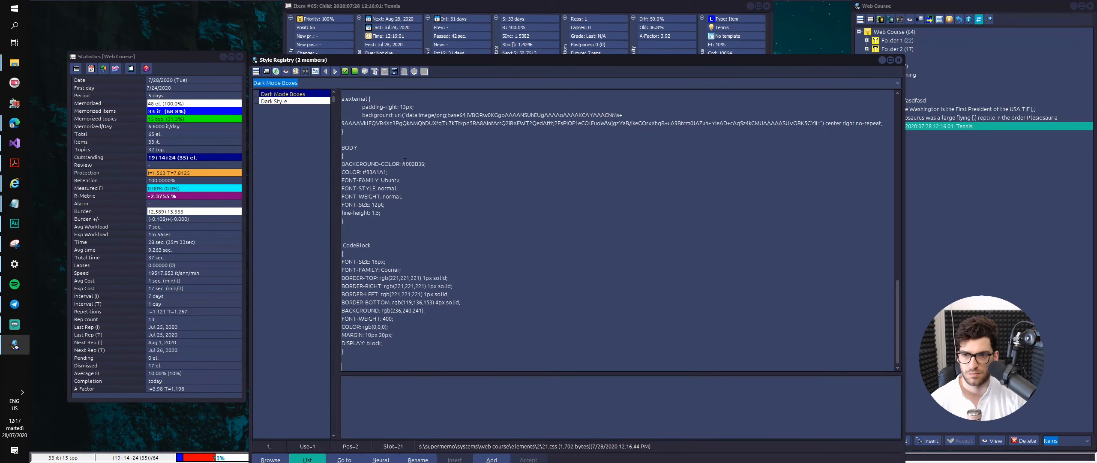
{"action": "left_click", "coordinate": [376, 206]}
{"action": "key", "text": "Delete"}
{"action": "key", "text": "Delete"}
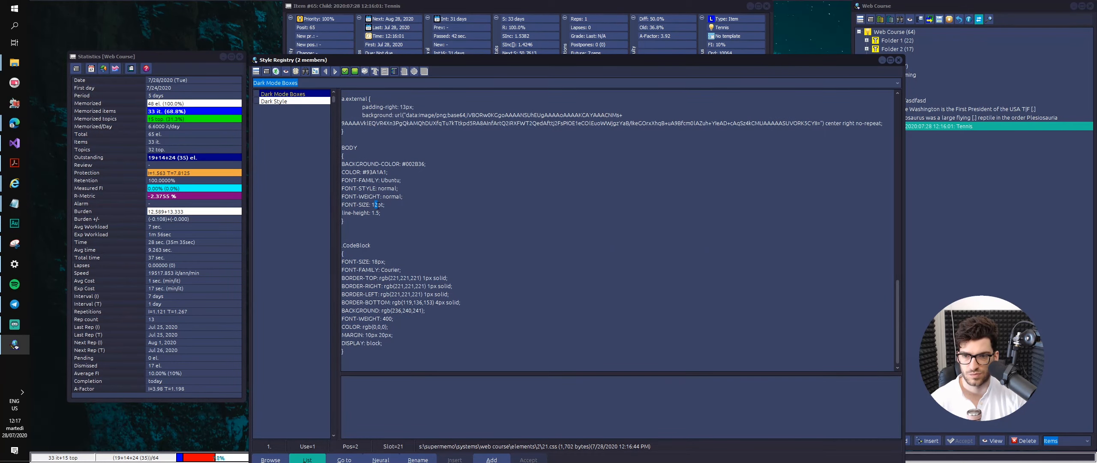
{"action": "type", "text": "18"}
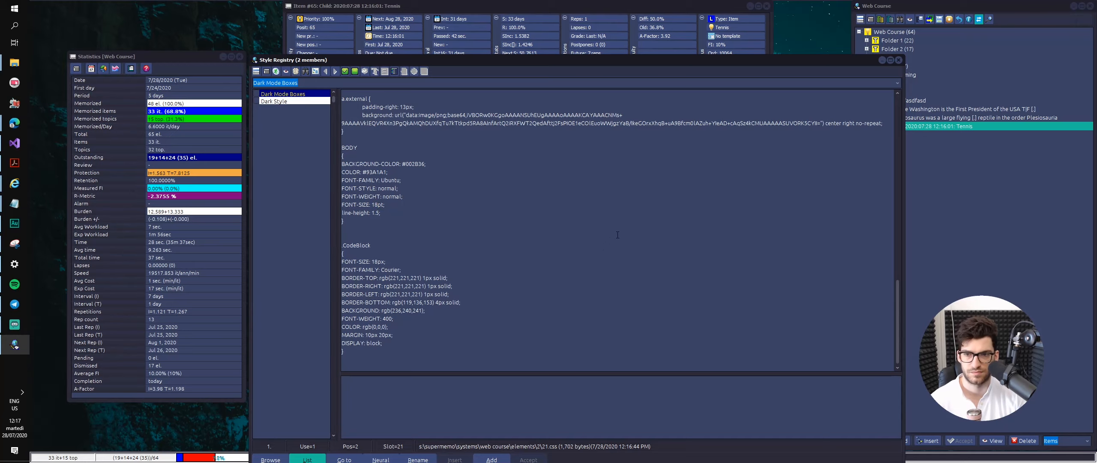
{"action": "left_click", "coordinate": [890, 60]}
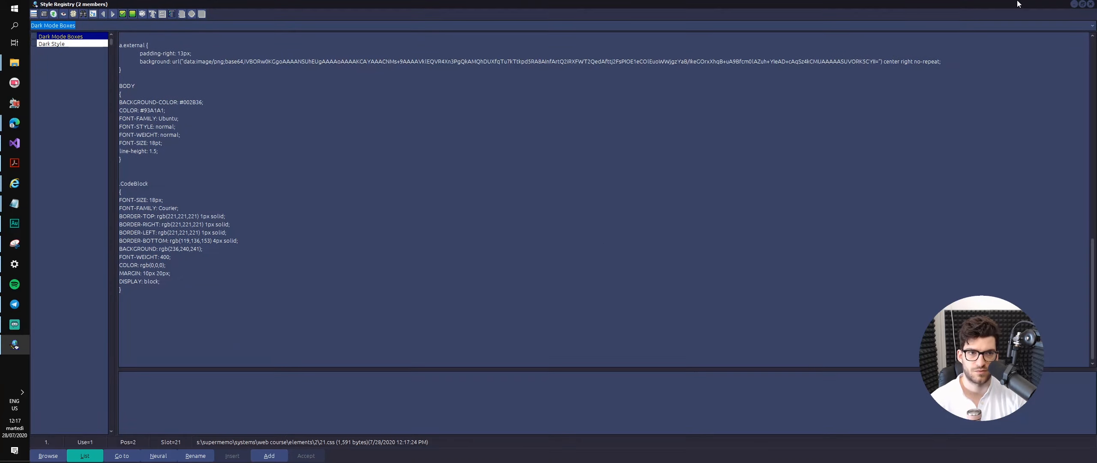
{"action": "left_click", "coordinate": [1091, 3]}
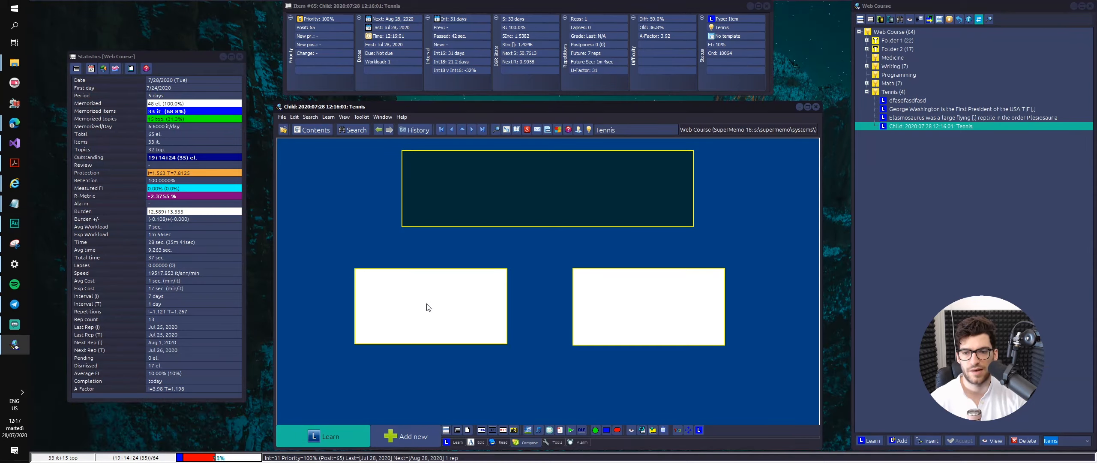
- Refresh the left answer box and enter the sample text "asdfsdf" in it
{"action": "right_click", "coordinate": [387, 319]}
{"action": "left_click", "coordinate": [408, 228]}
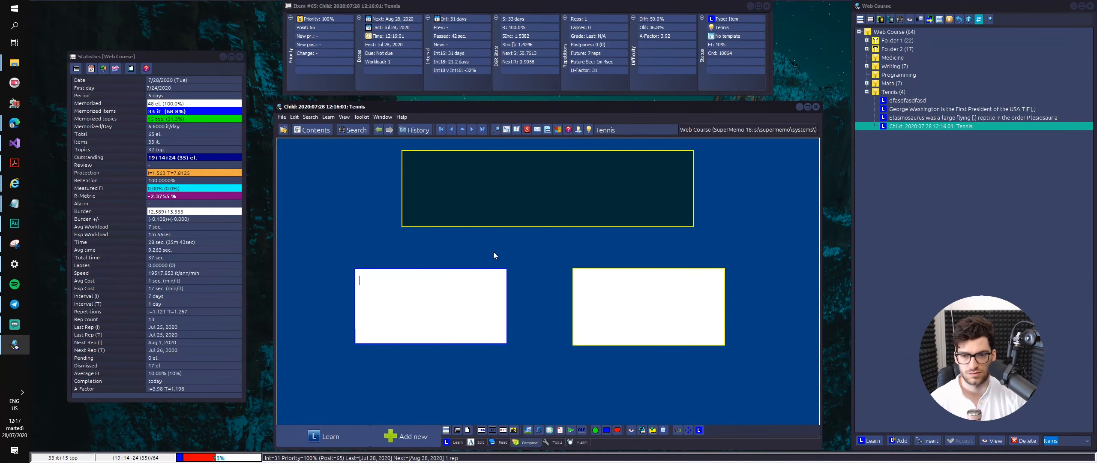
{"action": "left_click", "coordinate": [465, 280]}
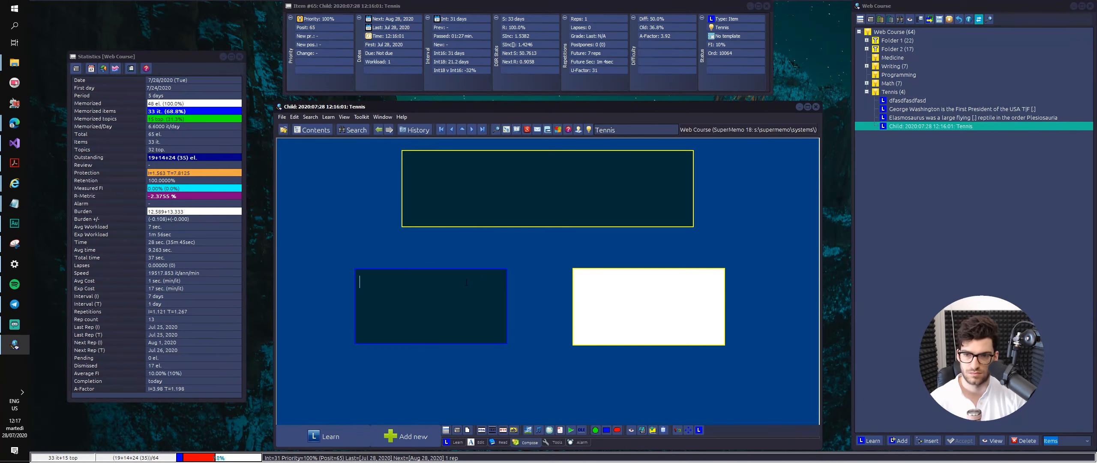
{"action": "type", "text": "asdfsdf"}
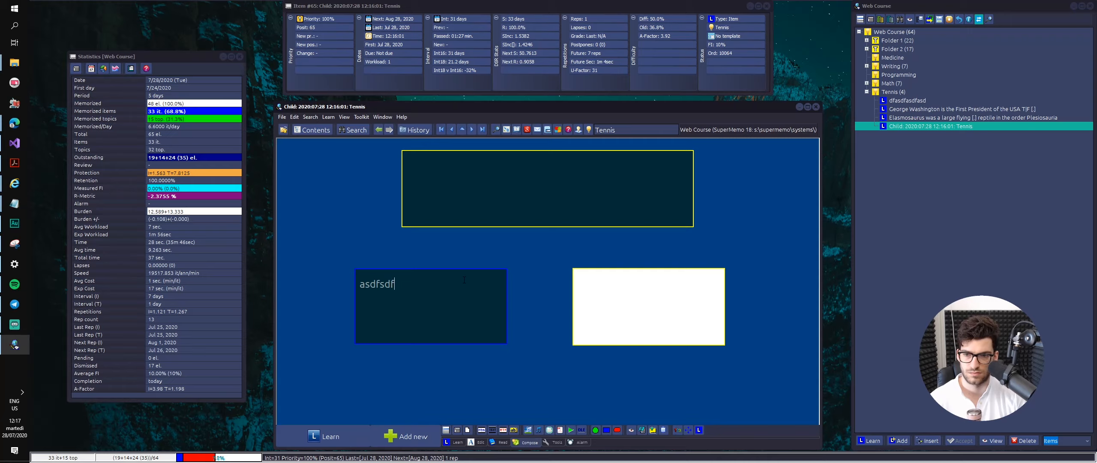
- Reopen the Style Registry and add "text-align: center;" to the BODY and .CodeBlock rules of the "Dark Mode Boxes" stylesheet
{"action": "left_click", "coordinate": [312, 118]}
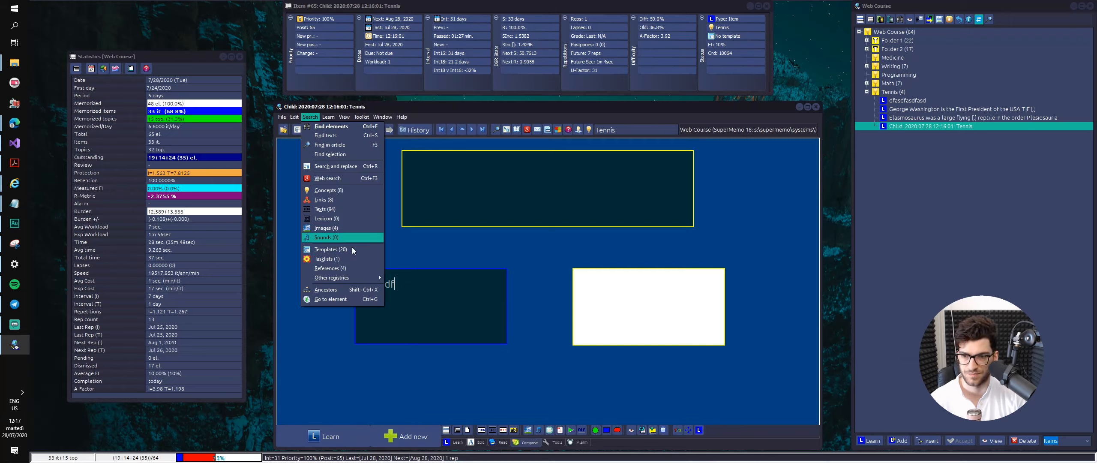
{"action": "mouse_move", "coordinate": [351, 277]}
{"action": "left_click", "coordinate": [424, 348]}
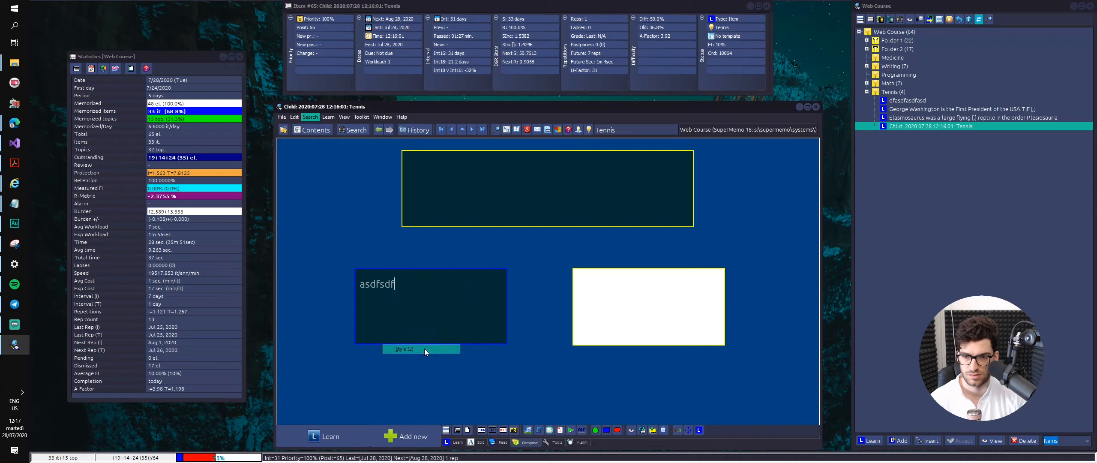
{"action": "left_click", "coordinate": [68, 37]}
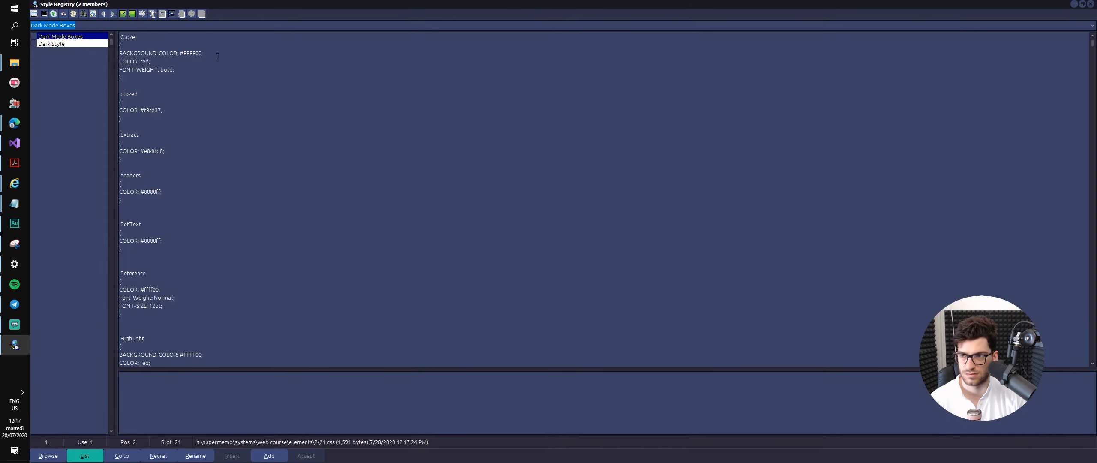
{"action": "scroll", "coordinate": [1056, 308], "scroll_direction": "down", "scroll_amount": 10}
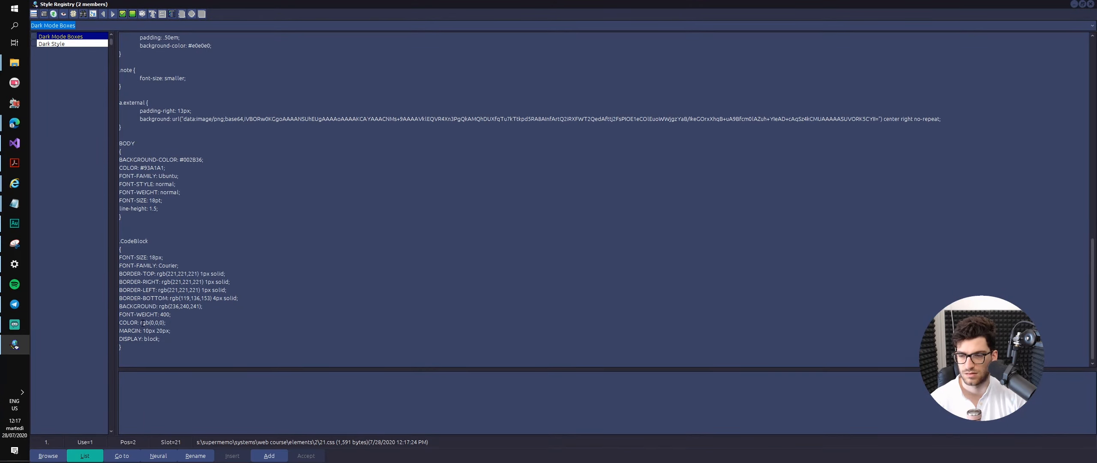
{"action": "key", "text": "Return"}
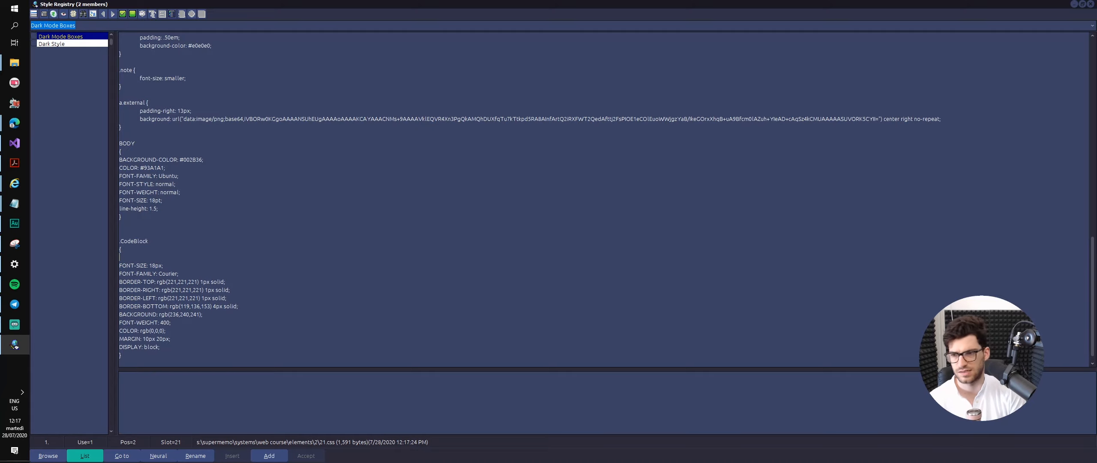
{"action": "type", "text": "text"}
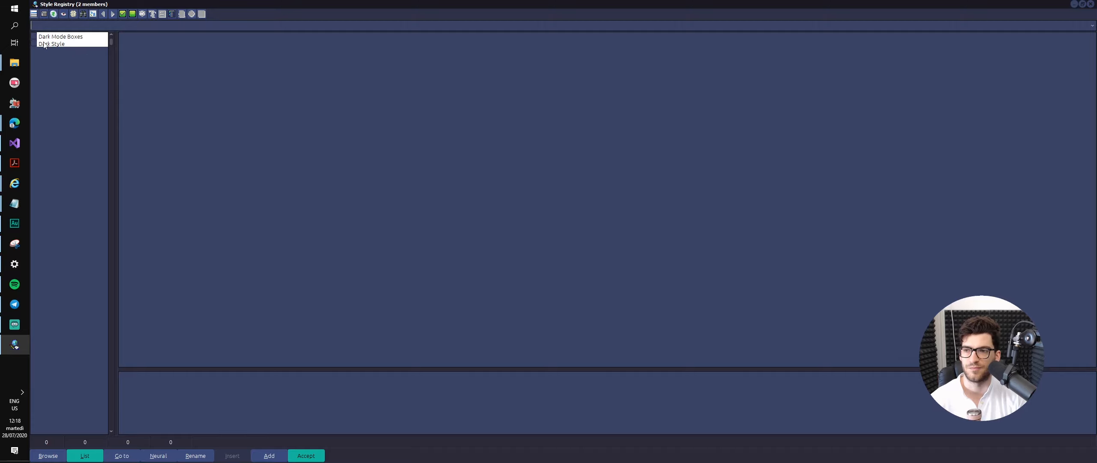
- Review the edited "Dark Mode Boxes" code and apply that stylesheet to the right answer box
{"action": "left_click", "coordinate": [48, 44]}
{"action": "left_click", "coordinate": [50, 38]}
{"action": "scroll", "coordinate": [279, 243], "scroll_direction": "down", "scroll_amount": 10}
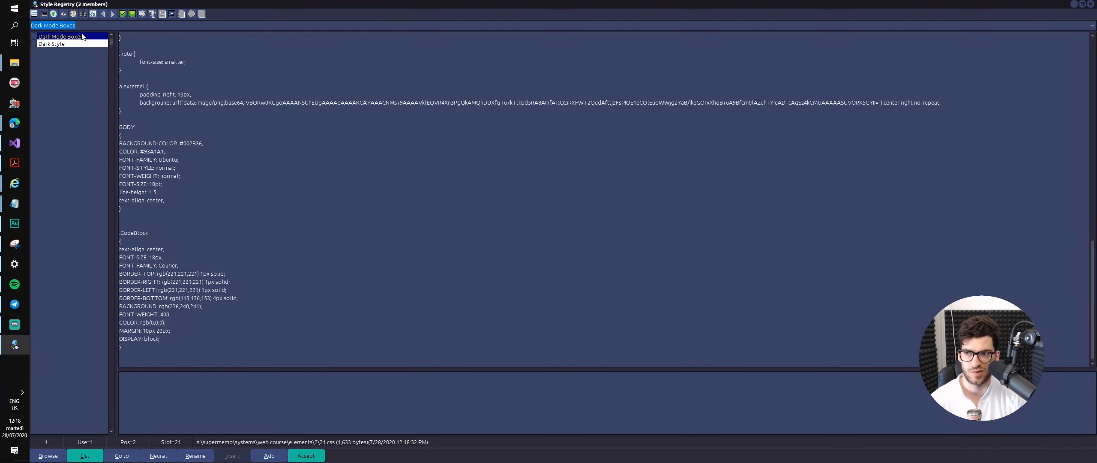
{"action": "key", "text": "Escape"}
{"action": "left_click", "coordinate": [619, 295]}
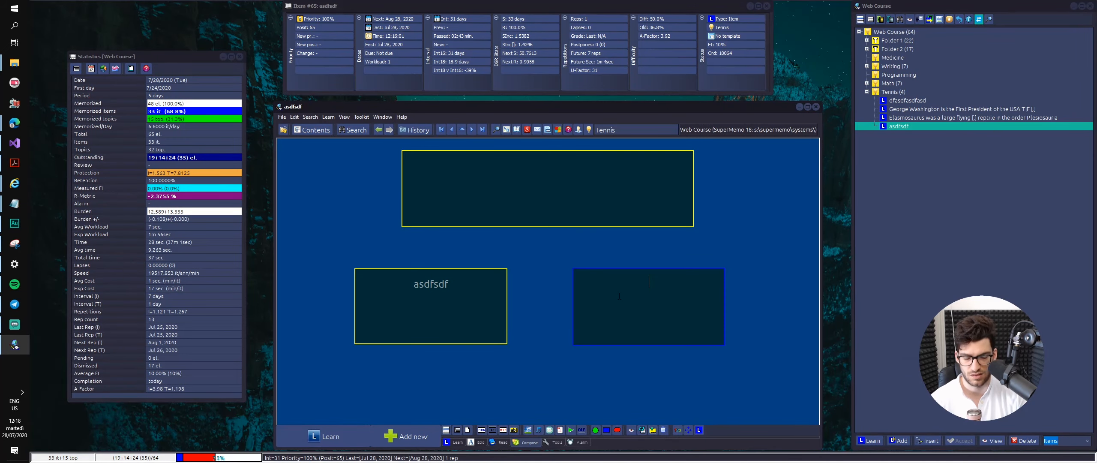
- Enter the question "Who is the first president of the united states of America?" in the top question box
{"action": "left_click", "coordinate": [491, 184]}
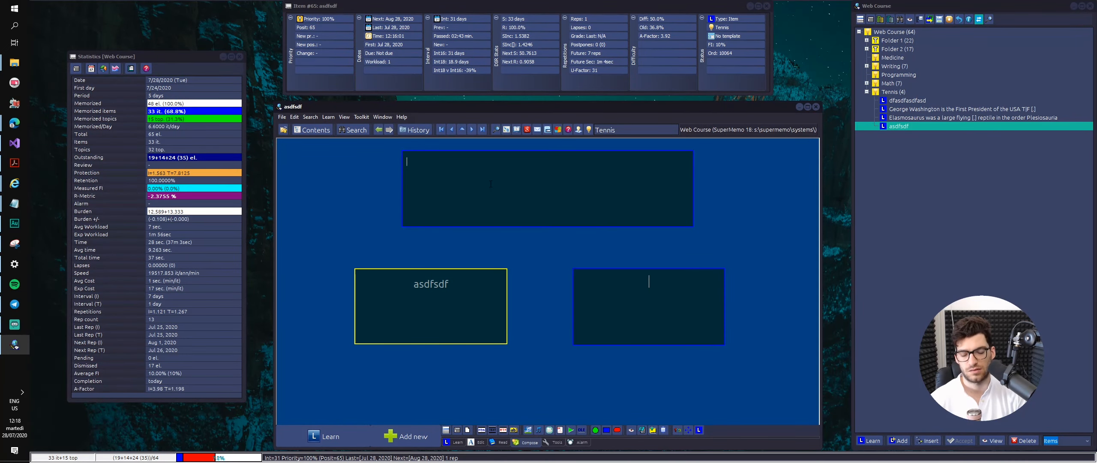
{"action": "type", "text": "Who is the firs"}
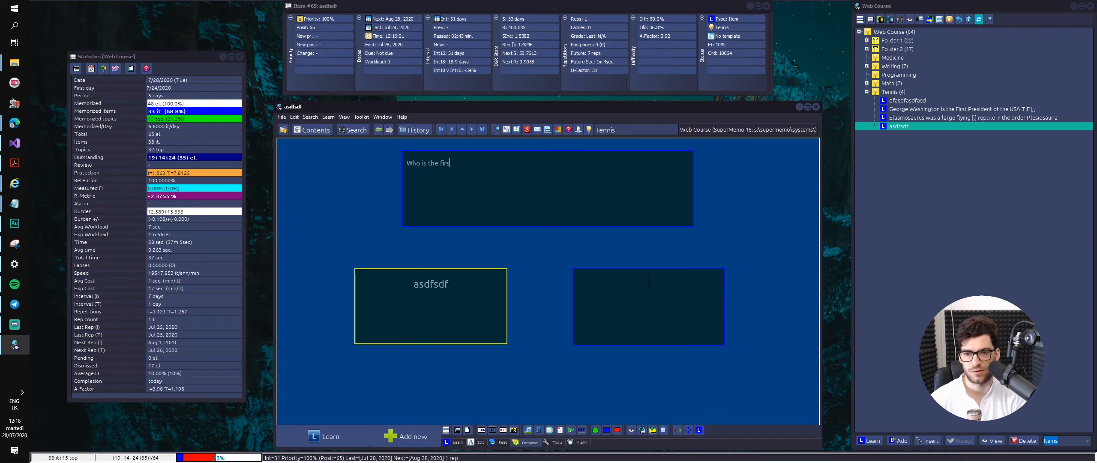
{"action": "type", "text": "t president of the un"}
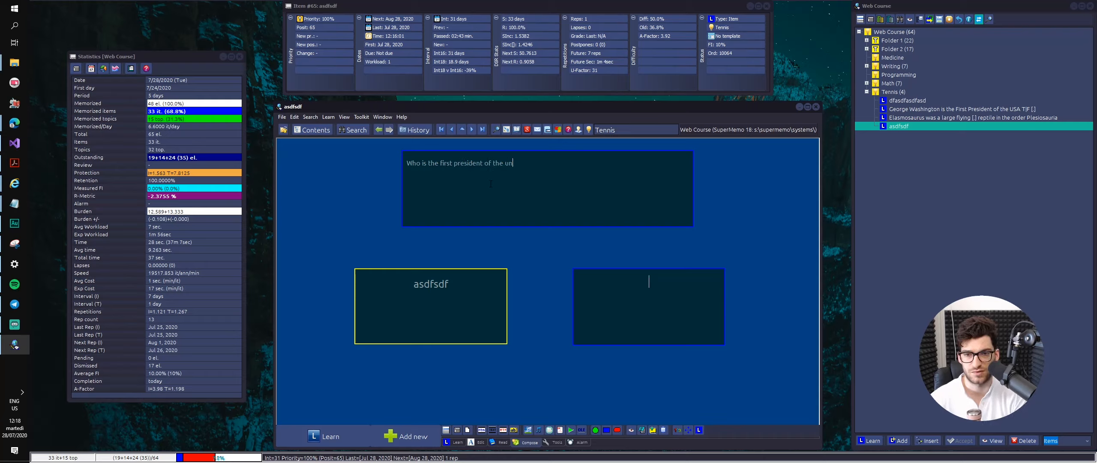
{"action": "type", "text": "ited states of am"}
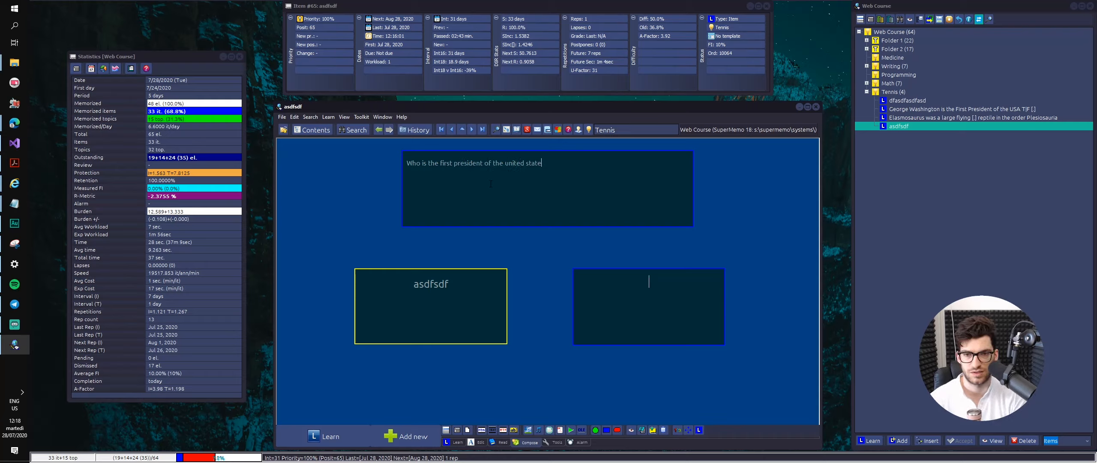
{"action": "key", "text": "BackSpace"}
{"action": "type", "text": "America?"}
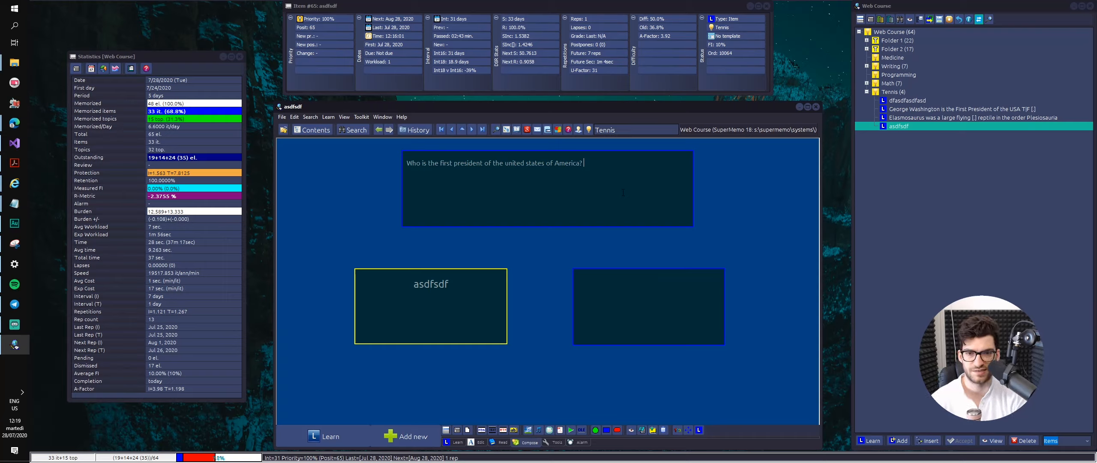
- Append the bracketed options "[George Washington/Abraham Lincoln]" after the question
{"action": "type", "text": "[George"}
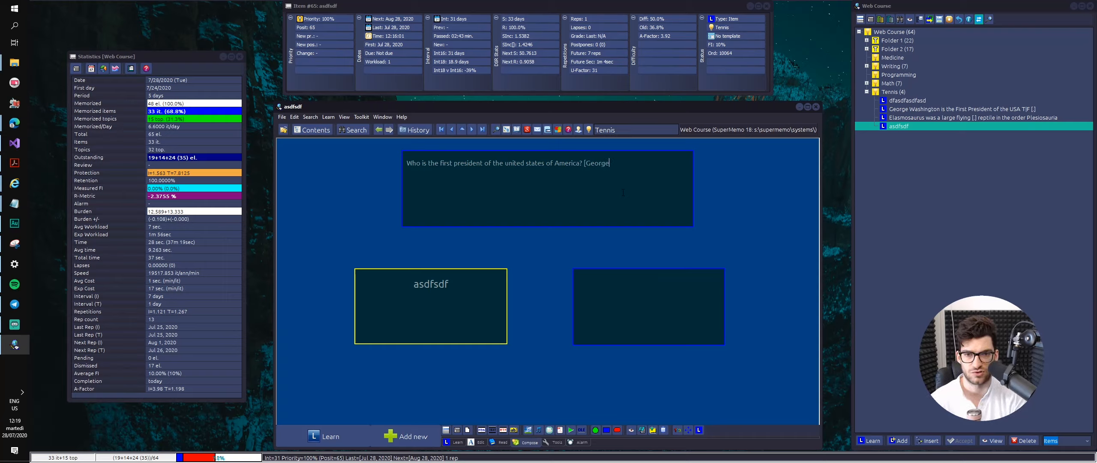
{"action": "type", "text": " Washing"}
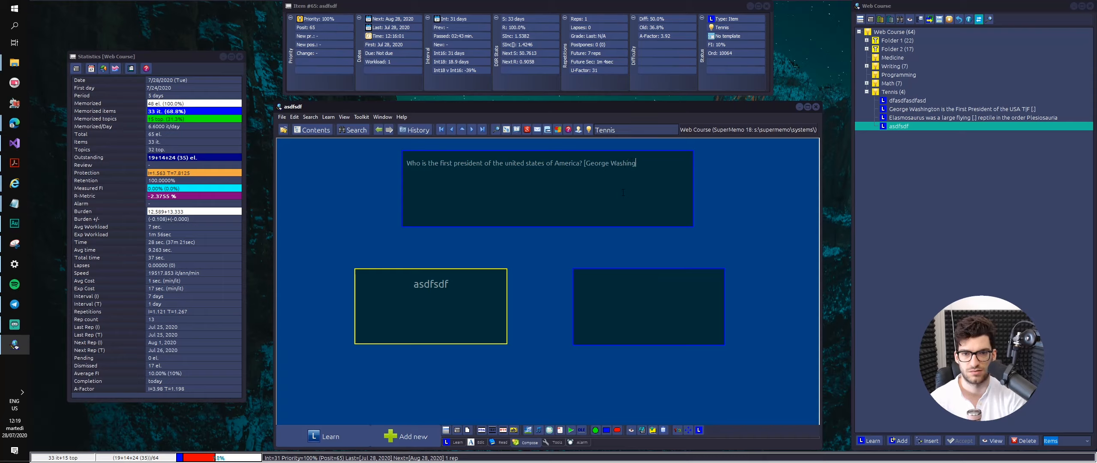
{"action": "type", "text": "ton/Abraham Lincoln"}
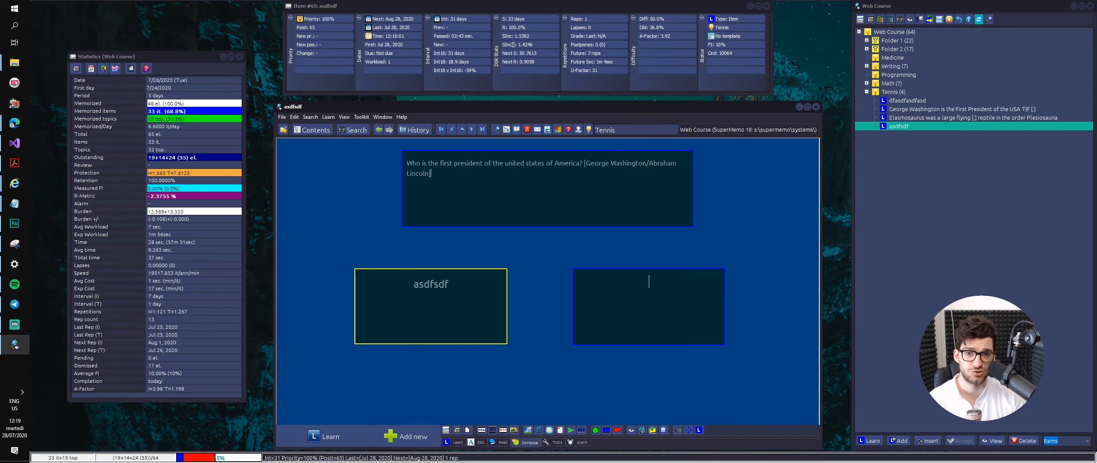
- Move "George Washington" into the left answer box and "Abraham Lincoln" into the right one, leaving only the question text above
{"action": "left_click_drag", "start_coordinate": [586, 164], "coordinate": [647, 164]}
{"action": "key", "text": "ctrl+c"}
{"action": "key", "text": "BackSpace"}
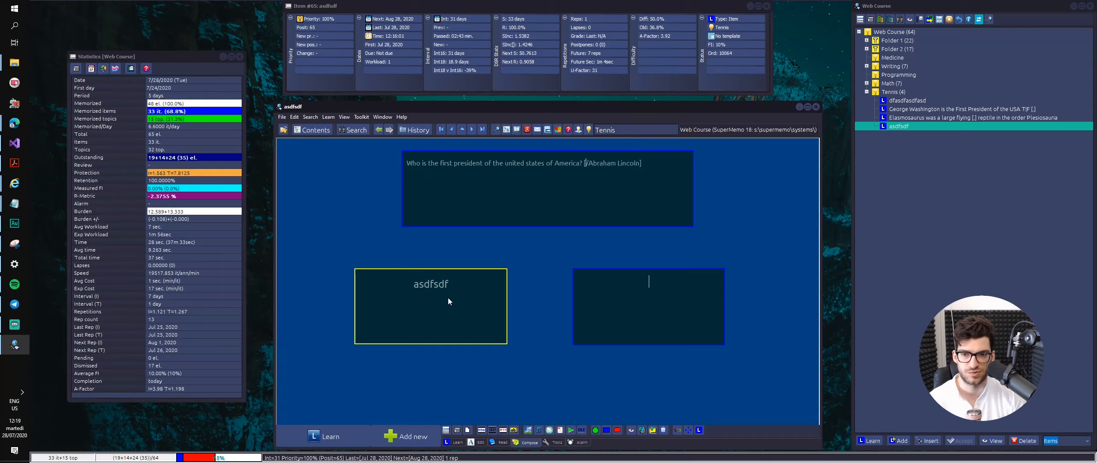
{"action": "left_click_drag", "start_coordinate": [448, 299], "coordinate": [387, 292]}
{"action": "key", "text": "ctrl+v"}
{"action": "mouse_move", "coordinate": [588, 164]}
{"action": "left_mouse_down"}
{"action": "mouse_move", "coordinate": [633, 168]}
{"action": "mouse_move", "coordinate": [585, 165]}
{"action": "left_mouse_up"}
{"action": "left_click", "coordinate": [649, 282]}
{"action": "type", "text": "Abraham Lincoln"}
{"action": "key", "text": "Delete"}
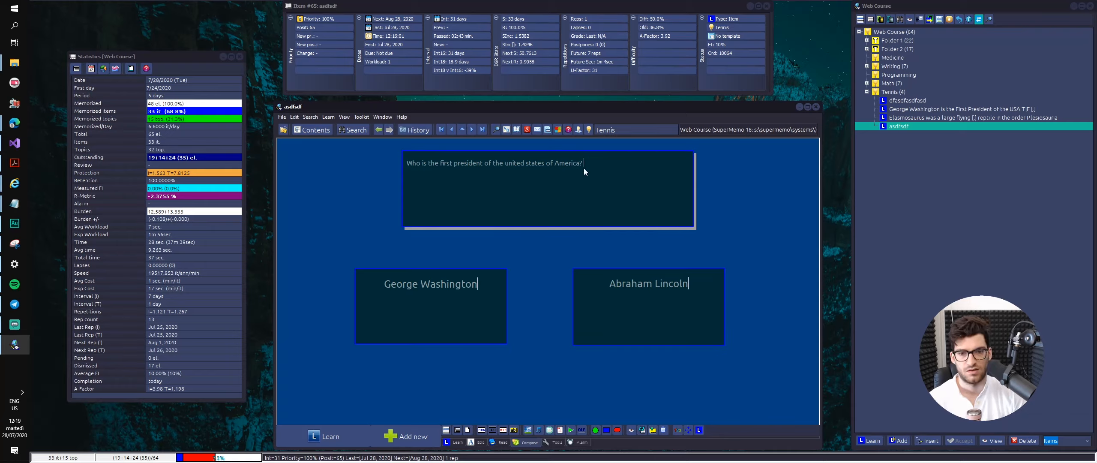
{"action": "left_click", "coordinate": [480, 302]}
{"action": "right_click", "coordinate": [479, 300]}
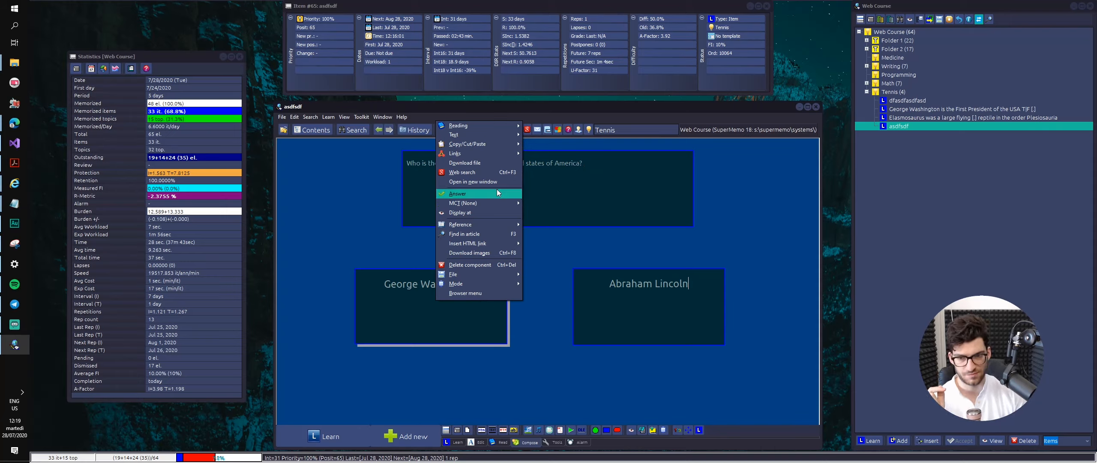
{"action": "left_click", "coordinate": [558, 338]}
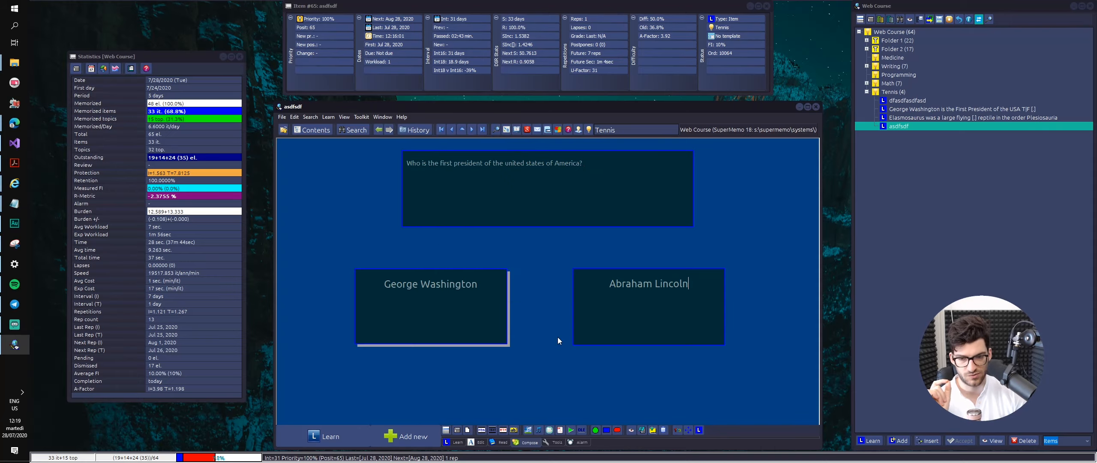
- Add another HTML text box, reshape it into a thin wide bar beneath the other boxes, and mark it as the answer
{"action": "left_click", "coordinate": [513, 429]}
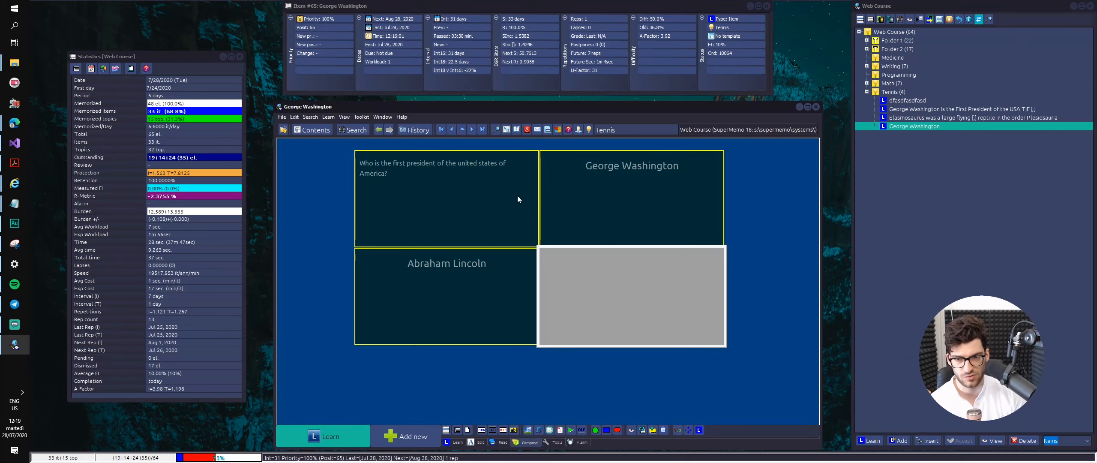
{"action": "left_click_drag", "start_coordinate": [636, 305], "coordinate": [450, 374]}
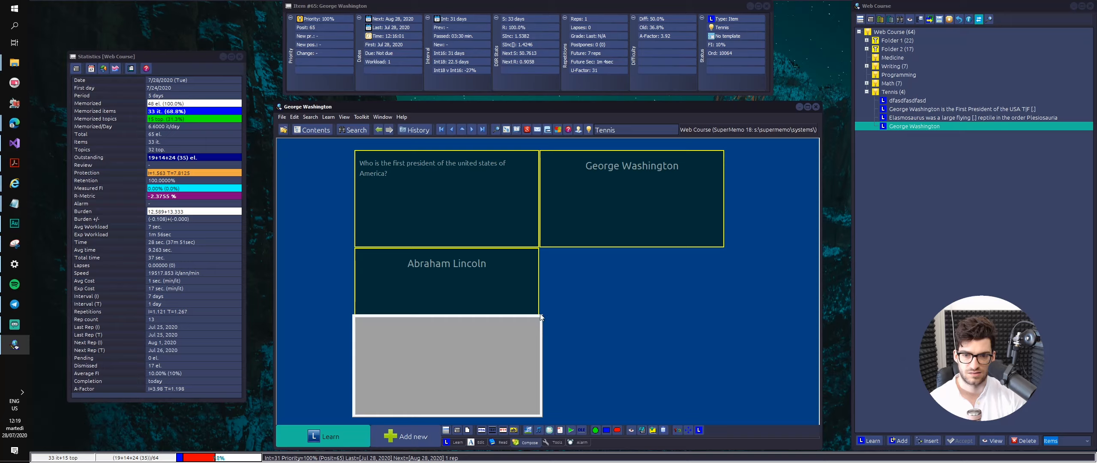
{"action": "left_click_drag", "start_coordinate": [541, 318], "coordinate": [775, 413]}
{"action": "right_click", "coordinate": [775, 413]}
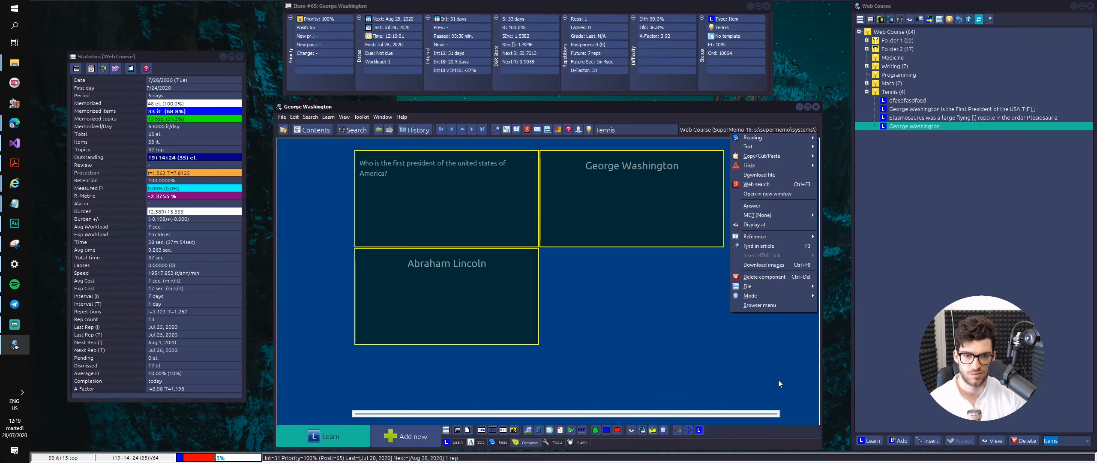
{"action": "left_click", "coordinate": [761, 207]}
- Clear the Answer setting from the "George Washington" box
{"action": "right_click", "coordinate": [489, 297]}
{"action": "right_click", "coordinate": [665, 199]}
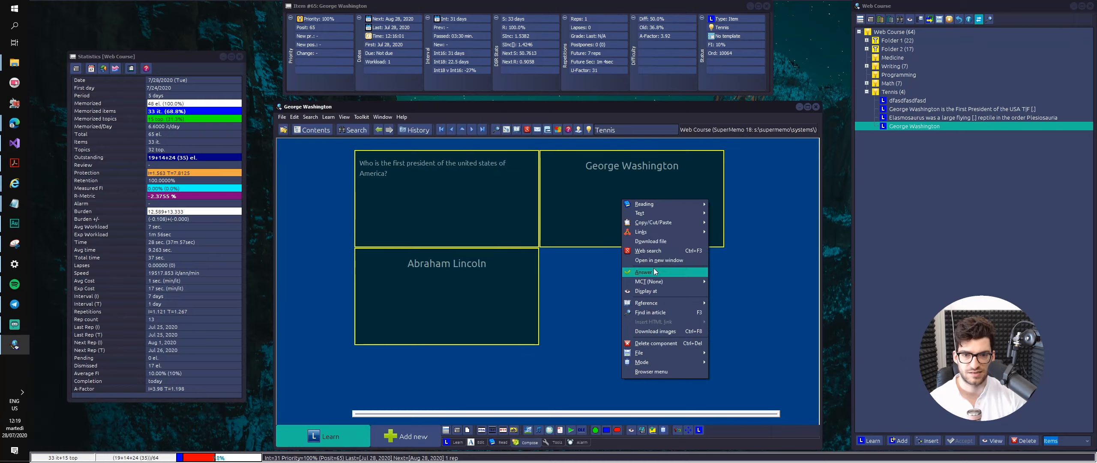
{"action": "left_click", "coordinate": [654, 272]}
- Reposition the "George Washington" and "Abraham Lincoln" boxes side by side below the question box
{"action": "left_click", "coordinate": [645, 214], "text": "alt"}
{"action": "left_click", "coordinate": [485, 192], "text": "alt"}
{"action": "right_click", "coordinate": [486, 192]}
{"action": "left_click", "coordinate": [609, 209]}
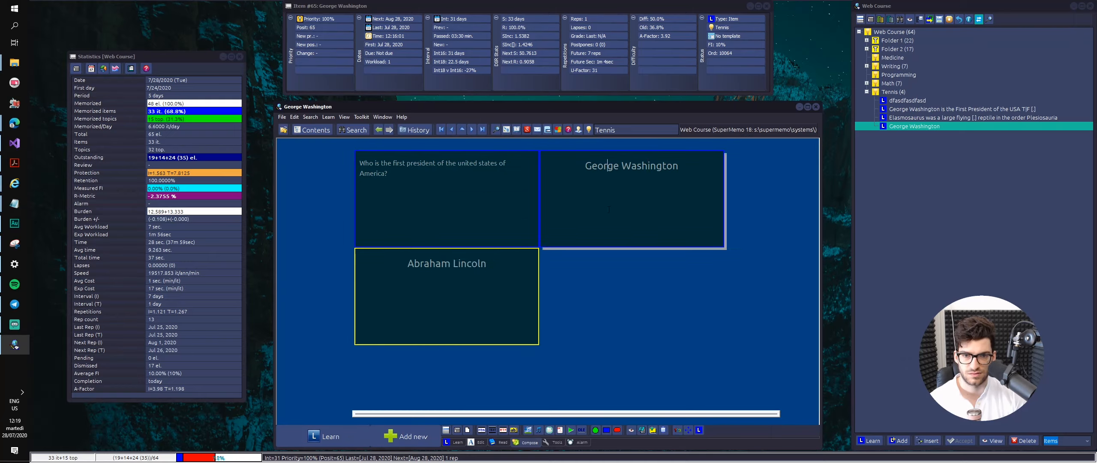
{"action": "left_click", "coordinate": [610, 210], "text": "alt"}
{"action": "left_click", "coordinate": [497, 284], "text": "alt"}
{"action": "left_click", "coordinate": [497, 284], "text": "alt"}
{"action": "left_click_drag", "start_coordinate": [572, 215], "coordinate": [600, 308]}
{"action": "left_click_drag", "start_coordinate": [510, 311], "coordinate": [527, 335]}
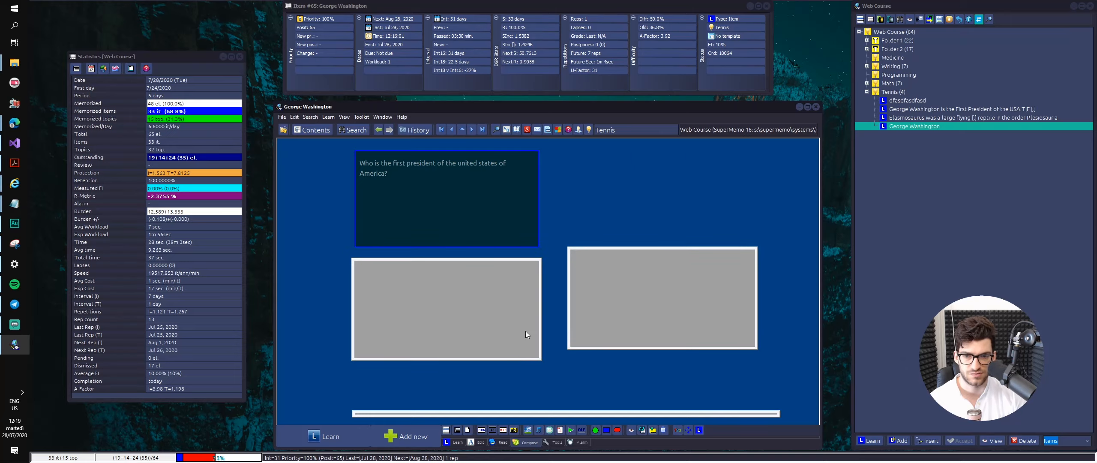
- Narrow the "Abraham Lincoln" box from its left edge and return the boxes to normal editing
{"action": "left_click_drag", "start_coordinate": [352, 268], "coordinate": [392, 271]}
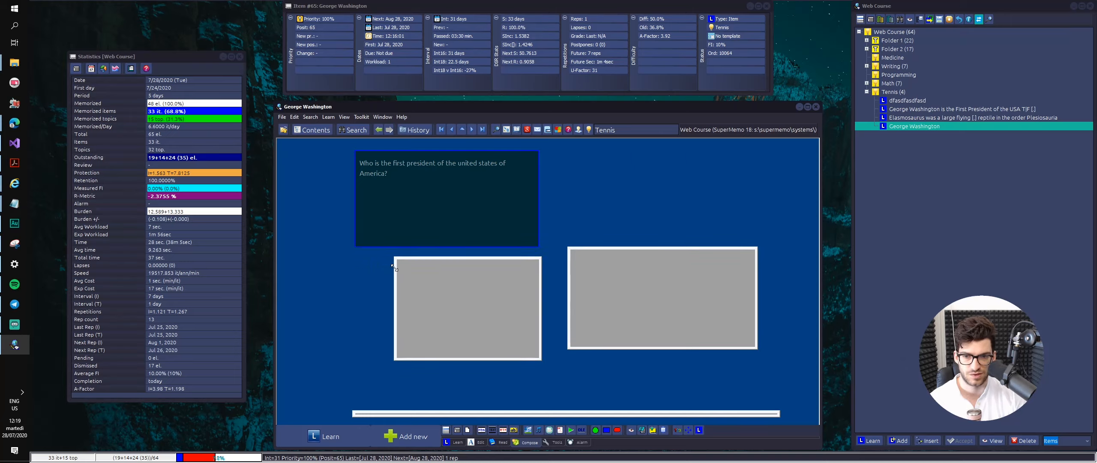
{"action": "left_click", "coordinate": [667, 320]}
{"action": "left_click", "coordinate": [609, 304], "text": "alt"}
{"action": "left_click", "coordinate": [600, 303], "text": "alt"}
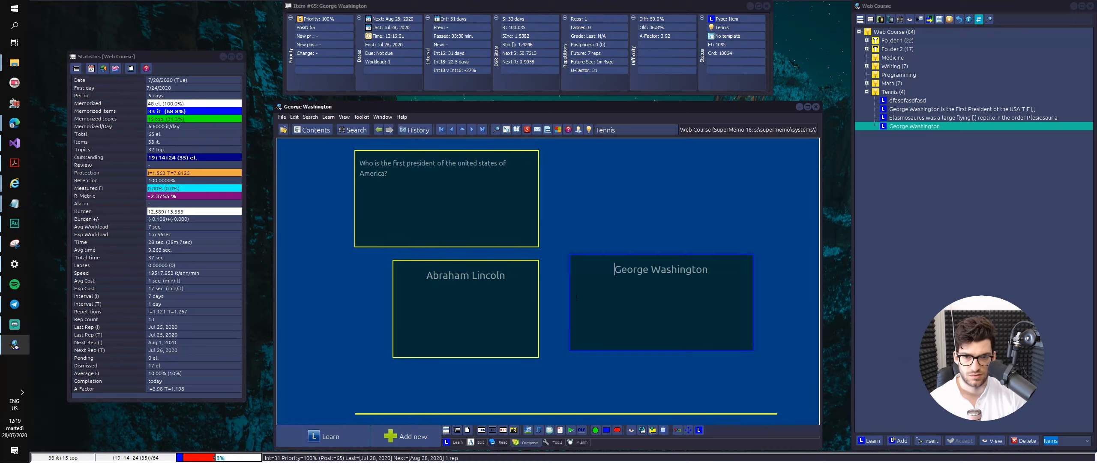
- Narrow the George Washington answer box and move it level with the Abraham Lincoln box
{"action": "left_click", "coordinate": [576, 300], "text": "alt"}
{"action": "left_click_drag", "start_coordinate": [571, 296], "coordinate": [612, 297]}
{"action": "left_click_drag", "start_coordinate": [712, 286], "coordinate": [694, 302]}
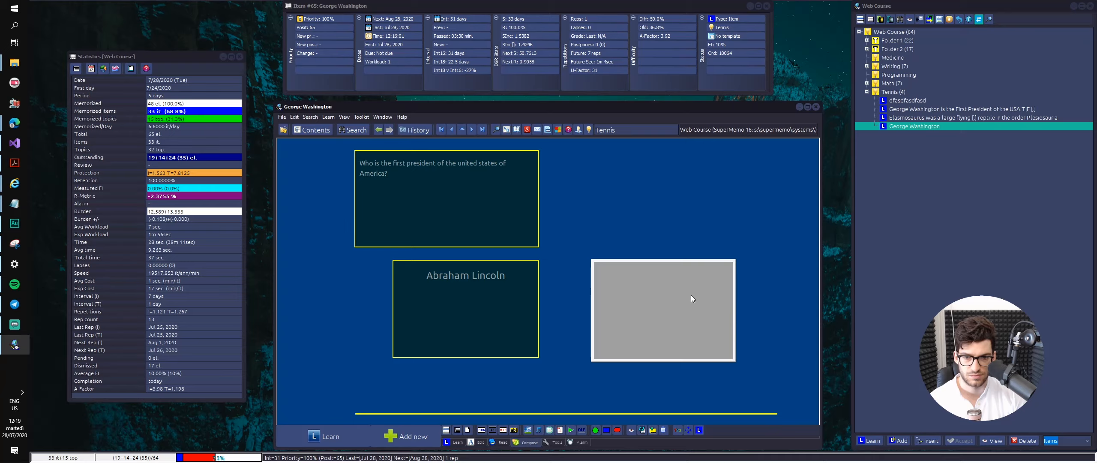
{"action": "left_click", "coordinate": [691, 296]}
{"action": "left_click", "coordinate": [628, 322], "text": "alt"}
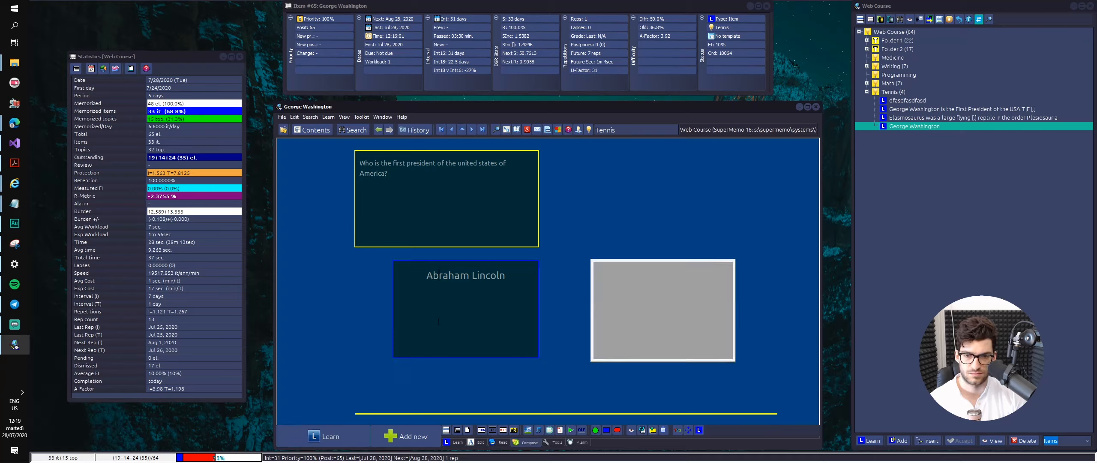
- Shift both answer boxes slightly left and narrow the Abraham Lincoln box a little so the pair lines up
{"action": "left_click", "coordinate": [462, 311], "text": "alt"}
{"action": "left_click_drag", "start_coordinate": [614, 308], "coordinate": [607, 306]}
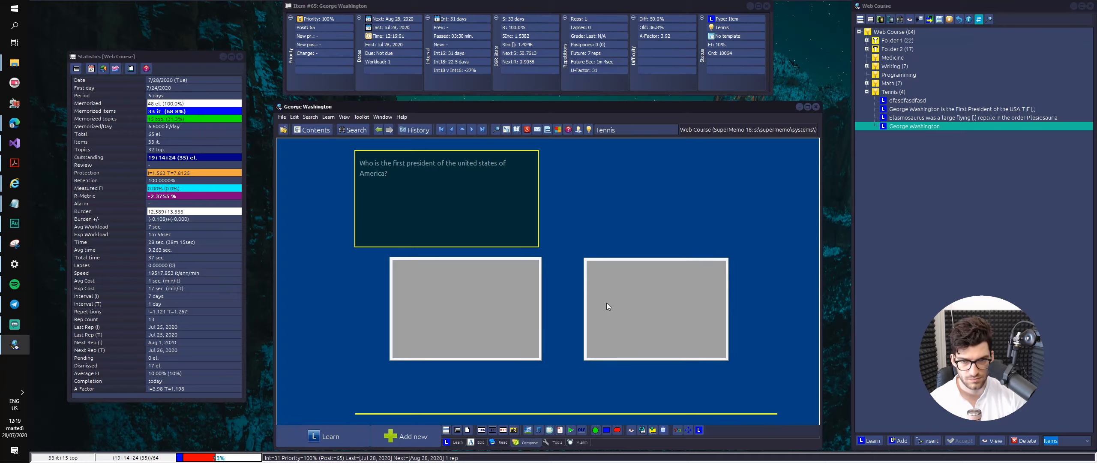
{"action": "left_click_drag", "start_coordinate": [489, 308], "coordinate": [480, 306]}
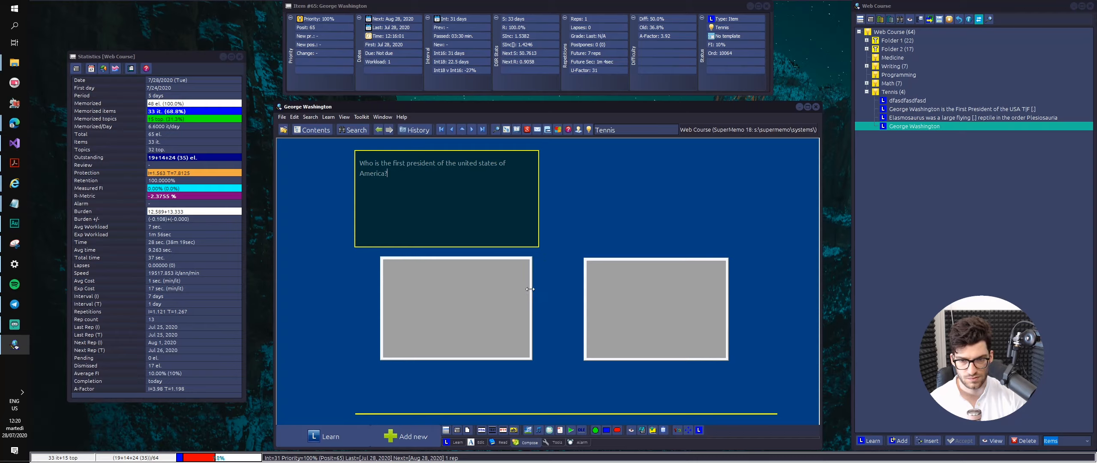
{"action": "left_click_drag", "start_coordinate": [532, 289], "coordinate": [531, 289]}
- Widen the question box so it spans the width above both answer boxes
{"action": "left_click", "coordinate": [456, 211]}
{"action": "key", "text": "Escape"}
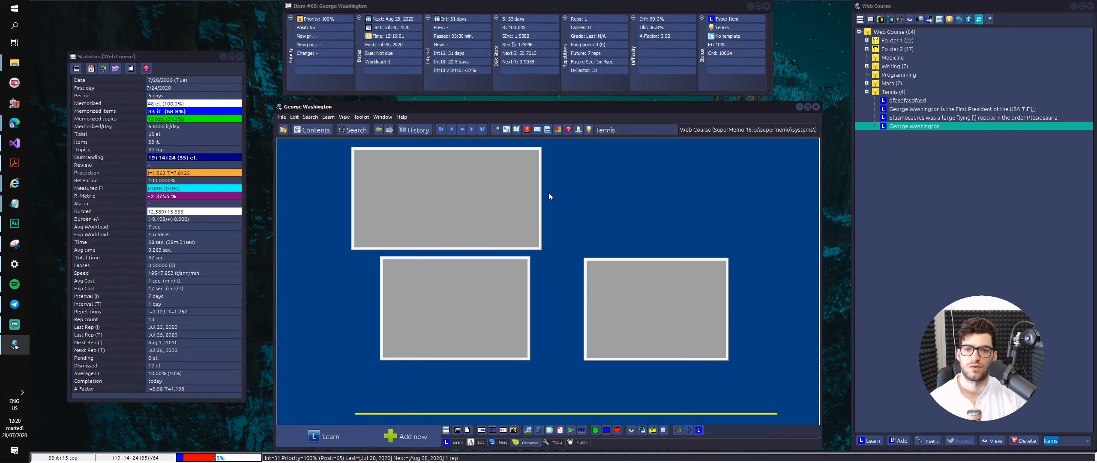
{"action": "left_click_drag", "start_coordinate": [542, 192], "coordinate": [752, 180]}
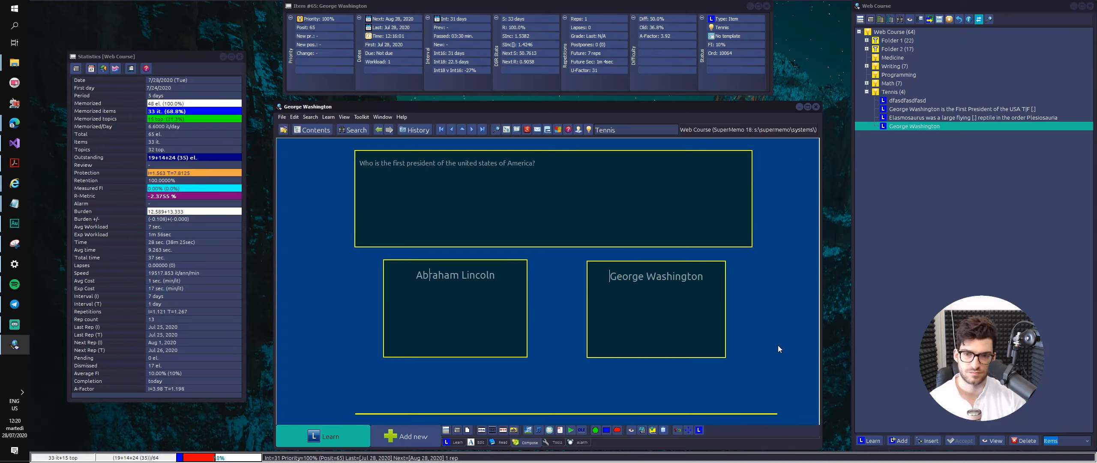
- Extend the left end of the yellow line beneath the answer boxes outward
{"action": "left_click", "coordinate": [466, 414]}
{"action": "left_click", "coordinate": [467, 413]}
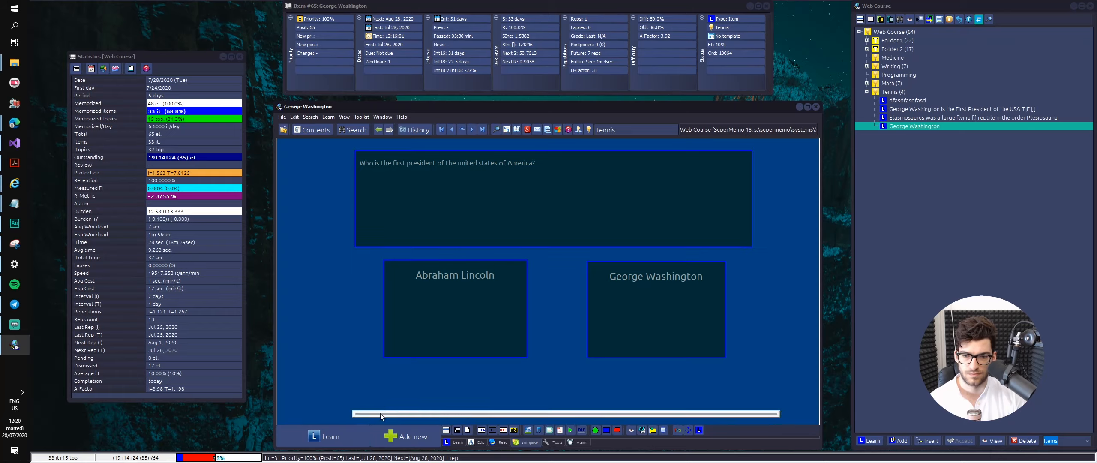
{"action": "left_click_drag", "start_coordinate": [354, 415], "coordinate": [318, 414]}
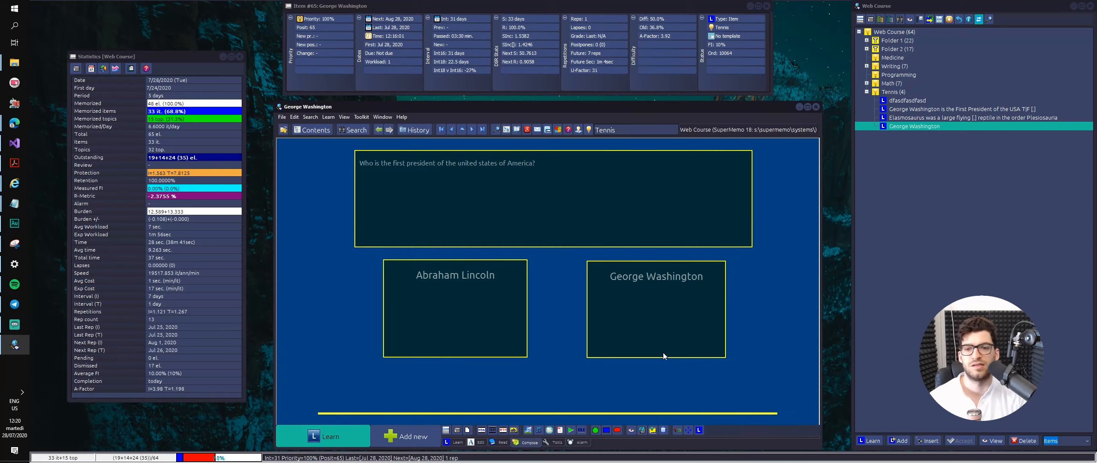
{"action": "right_click", "coordinate": [607, 278]}
{"action": "left_click", "coordinate": [641, 233]}
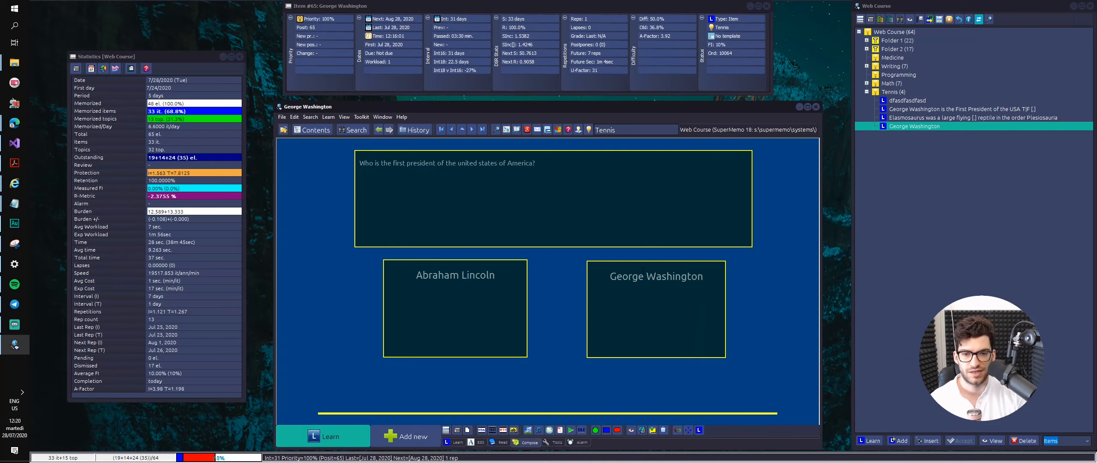
{"action": "right_click", "coordinate": [641, 323]}
{"action": "key", "text": "r"}
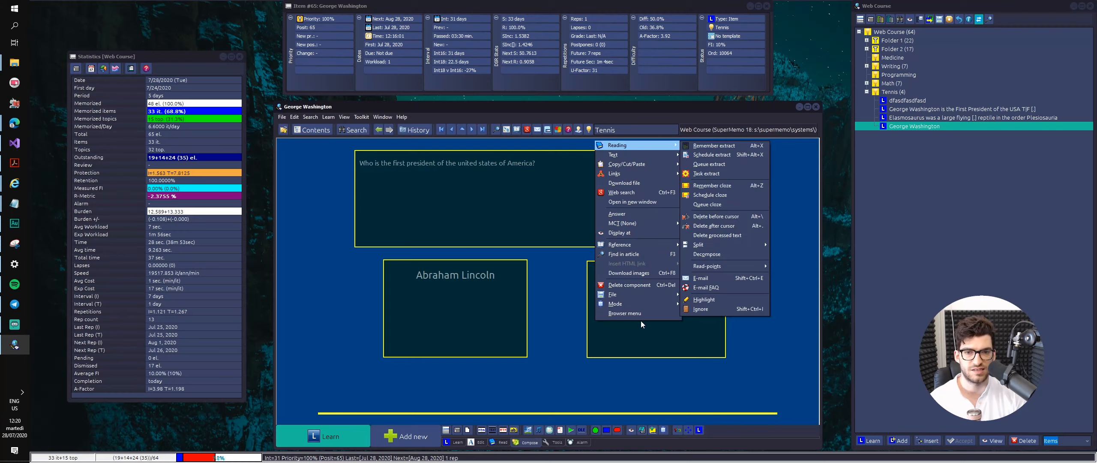
{"action": "mouse_move", "coordinate": [664, 299]}
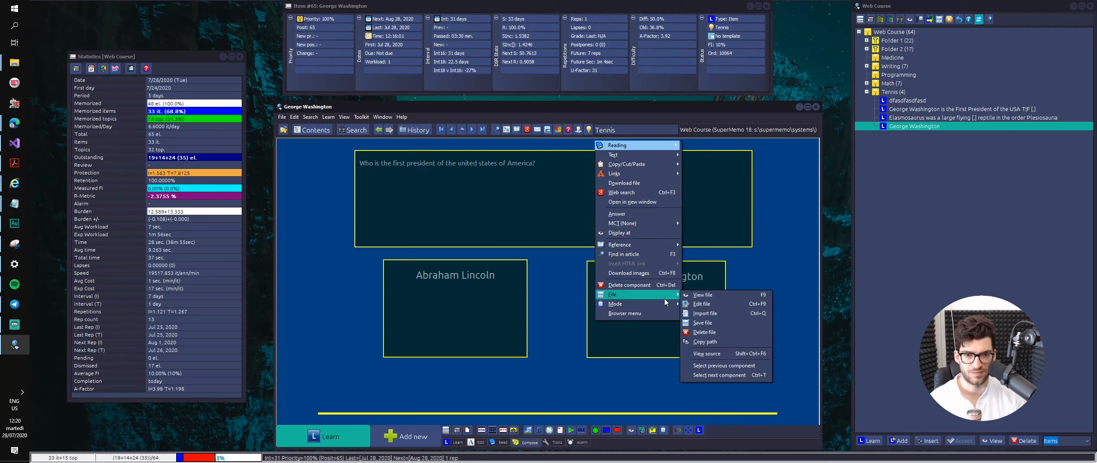
{"action": "left_click", "coordinate": [717, 270]}
- Set the MCT option of the George Washington box to Correct and of the Abraham Lincoln box to Wrong
{"action": "right_click", "coordinate": [686, 285]}
{"action": "key", "text": "t"}
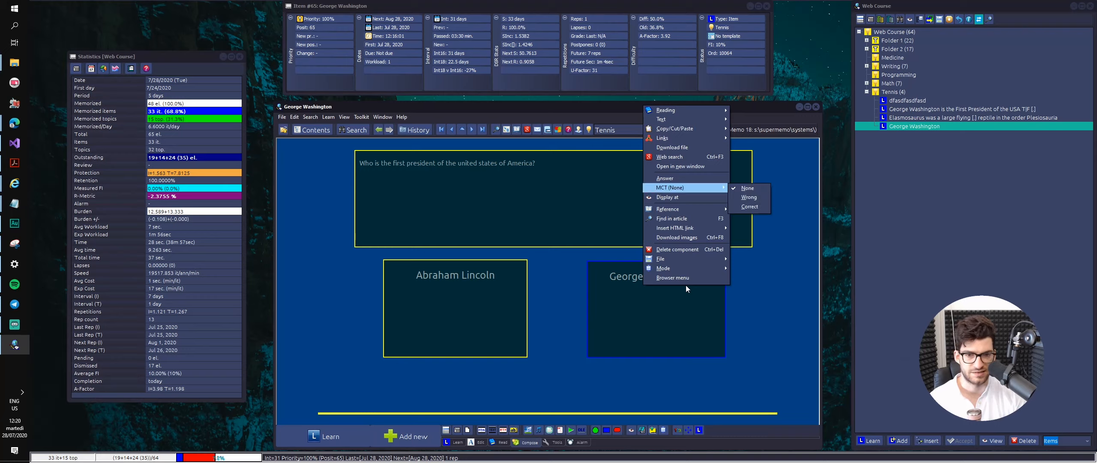
{"action": "key", "text": "c"}
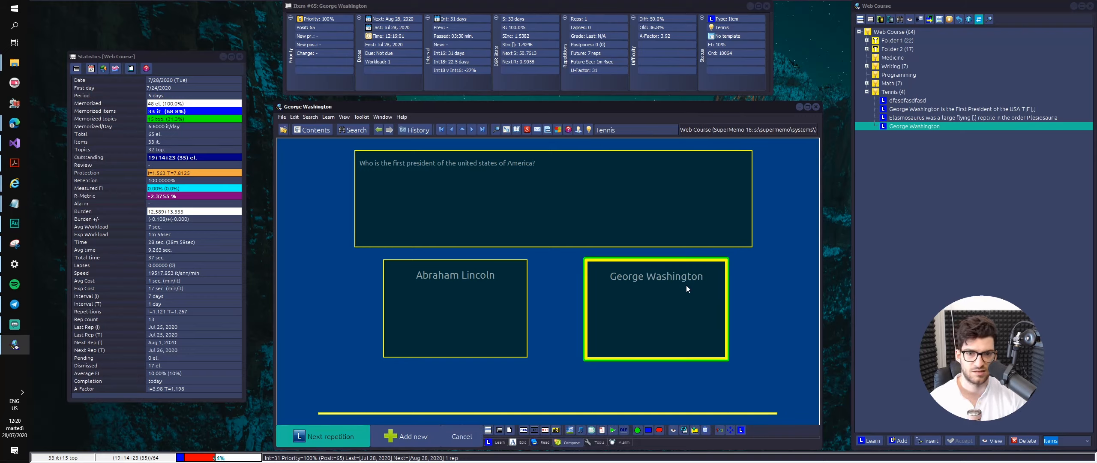
{"action": "right_click", "coordinate": [512, 309]}
{"action": "key", "text": "t"}
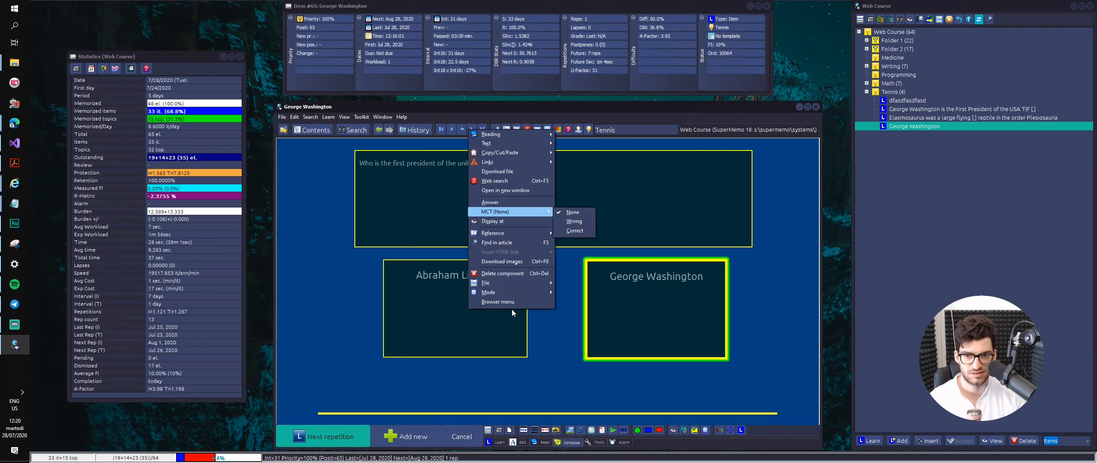
{"action": "key", "text": "w"}
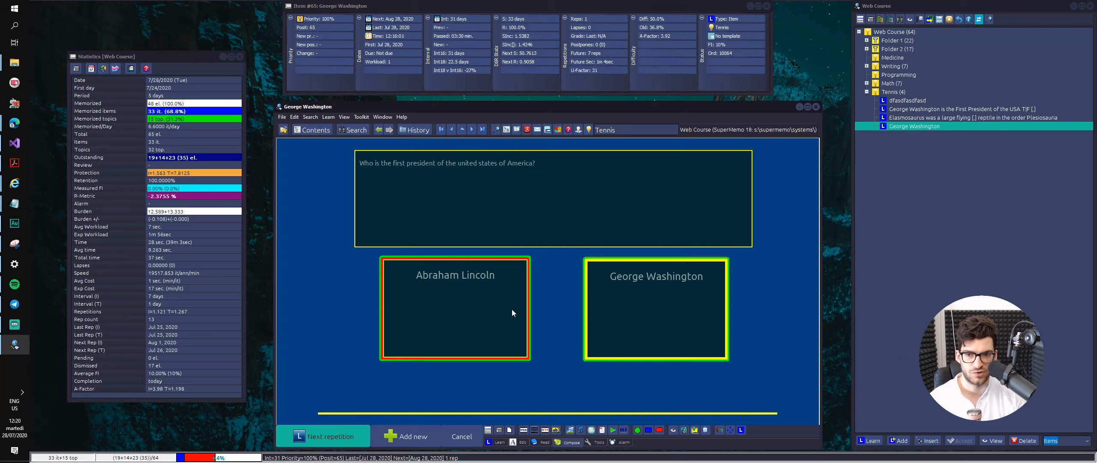
- Set the MCT option of both answer boxes to Correct
{"action": "right_click", "coordinate": [509, 305]}
{"action": "key", "text": "t"}
{"action": "key", "text": "n"}
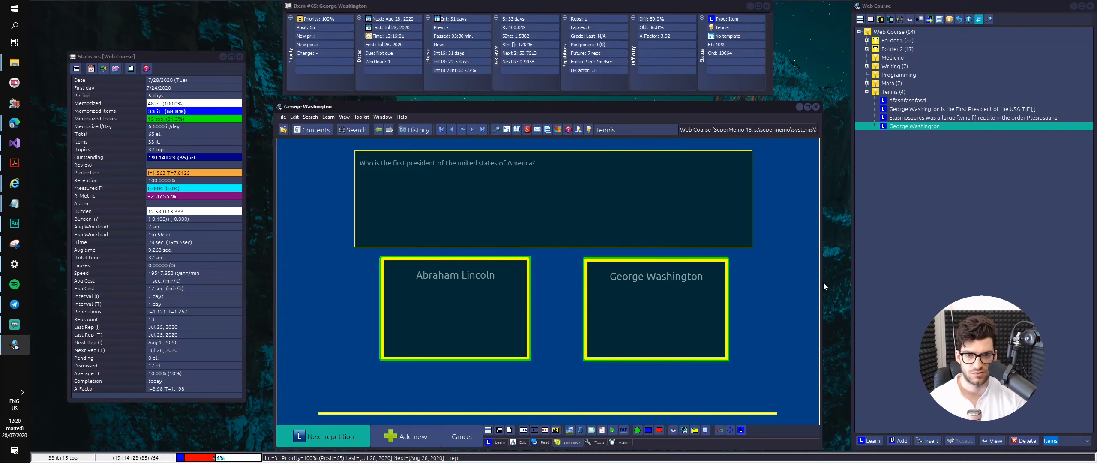
{"action": "right_click", "coordinate": [667, 298]}
{"action": "right_click", "coordinate": [662, 298]}
{"action": "key", "text": "t"}
{"action": "key", "text": "c"}
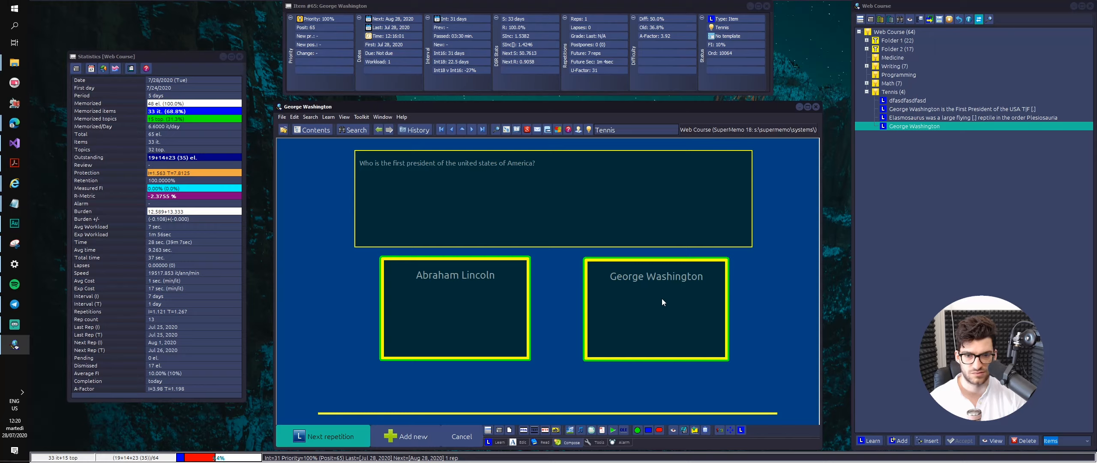
- Set the MCT option of both answer boxes to Wrong
{"action": "right_click", "coordinate": [661, 299]}
{"action": "key", "text": "t"}
{"action": "key", "text": "w"}
{"action": "right_click", "coordinate": [469, 324]}
{"action": "key", "text": "t"}
{"action": "key", "text": "w"}
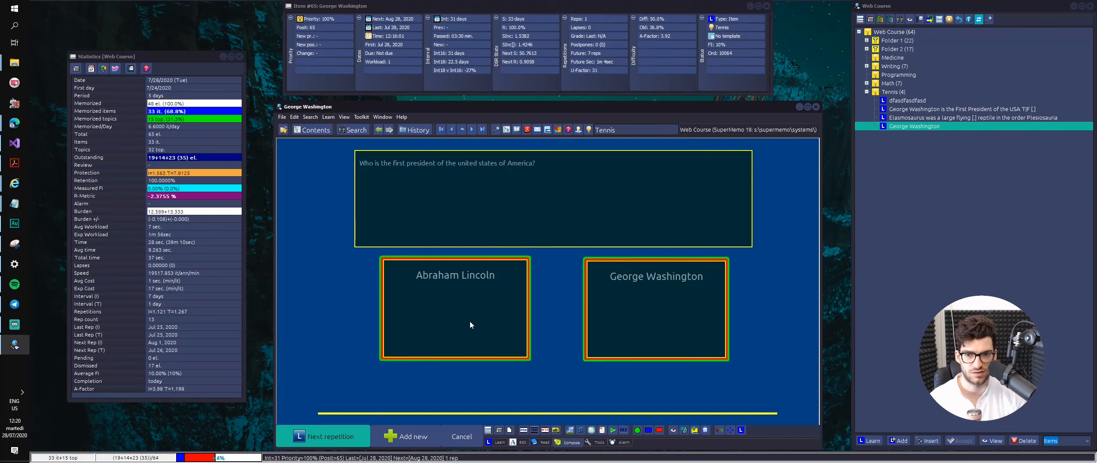
- Switch the MCT option of the Abraham Lincoln and George Washington boxes back to Correct
{"action": "right_click", "coordinate": [467, 324]}
{"action": "key", "text": "t"}
{"action": "key", "text": "n"}
{"action": "right_click", "coordinate": [708, 295]}
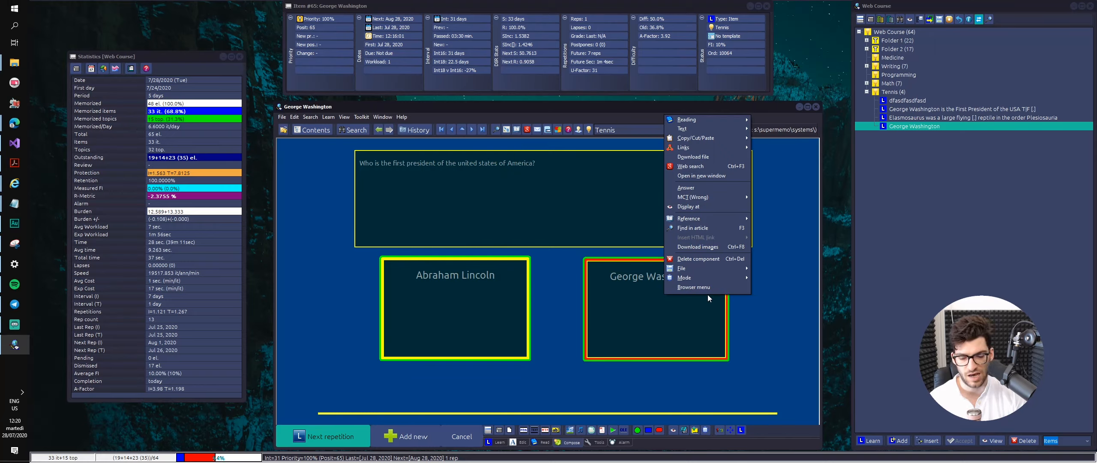
{"action": "key", "text": "t"}
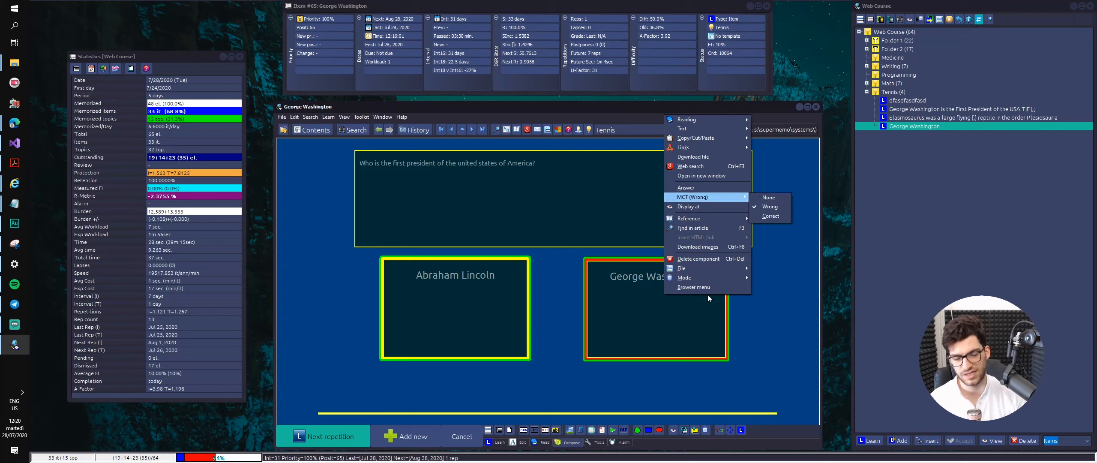
{"action": "key", "text": "c"}
- Set the MCT option of the George Washington box to Wrong
{"action": "right_click", "coordinate": [708, 295]}
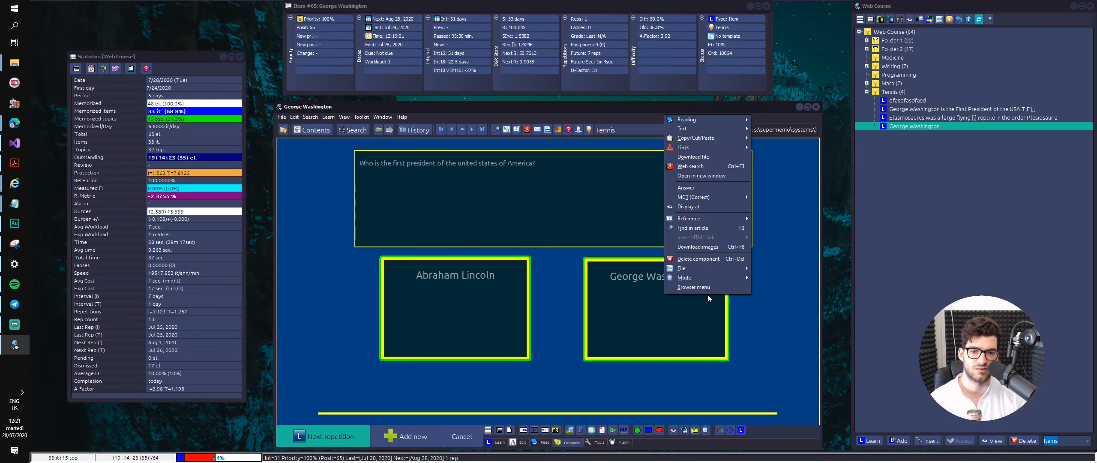
{"action": "key", "text": "t"}
{"action": "key", "text": "w"}
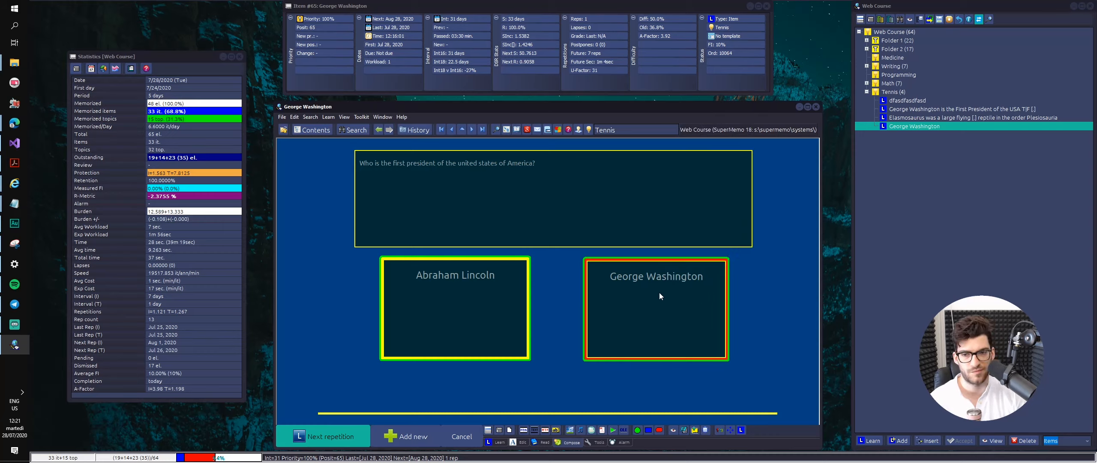
- Reset the MCT option of the George Washington and Abraham Lincoln boxes to None
{"action": "right_click", "coordinate": [647, 295]}
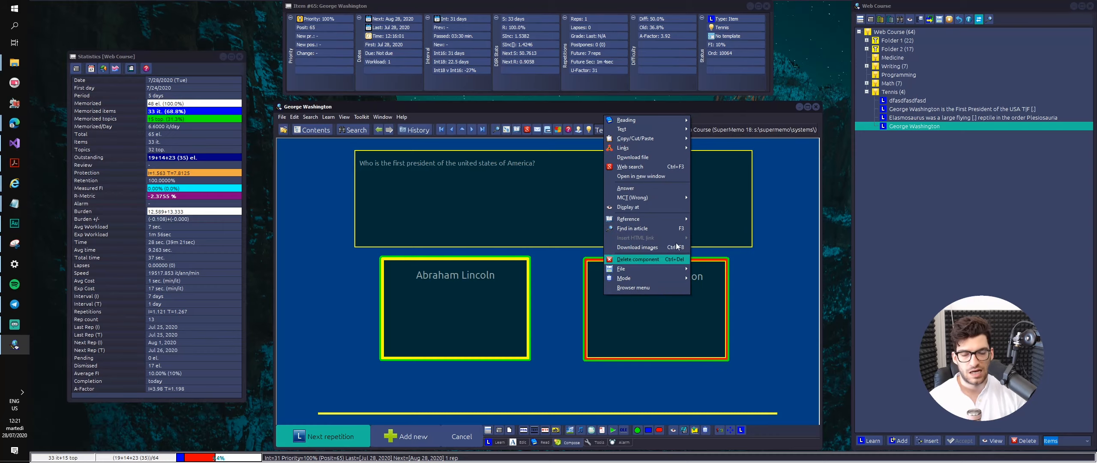
{"action": "mouse_move", "coordinate": [673, 200]}
{"action": "key", "text": "c"}
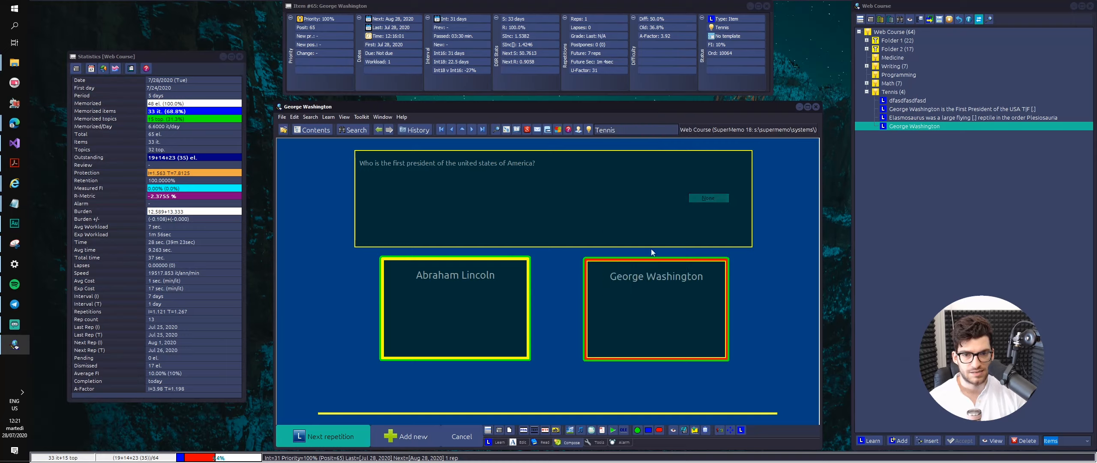
{"action": "right_click", "coordinate": [523, 287]}
{"action": "mouse_move", "coordinate": [536, 188]}
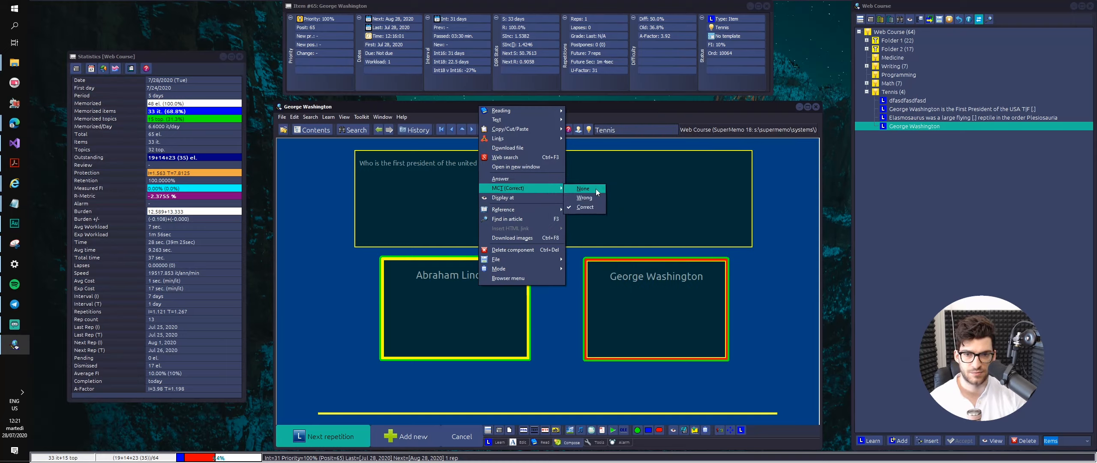
{"action": "left_click", "coordinate": [594, 188]}
- Clear the text from both answer boxes and from the question box
{"action": "left_click", "coordinate": [490, 302]}
{"action": "left_click_drag", "start_coordinate": [505, 277], "coordinate": [305, 270]}
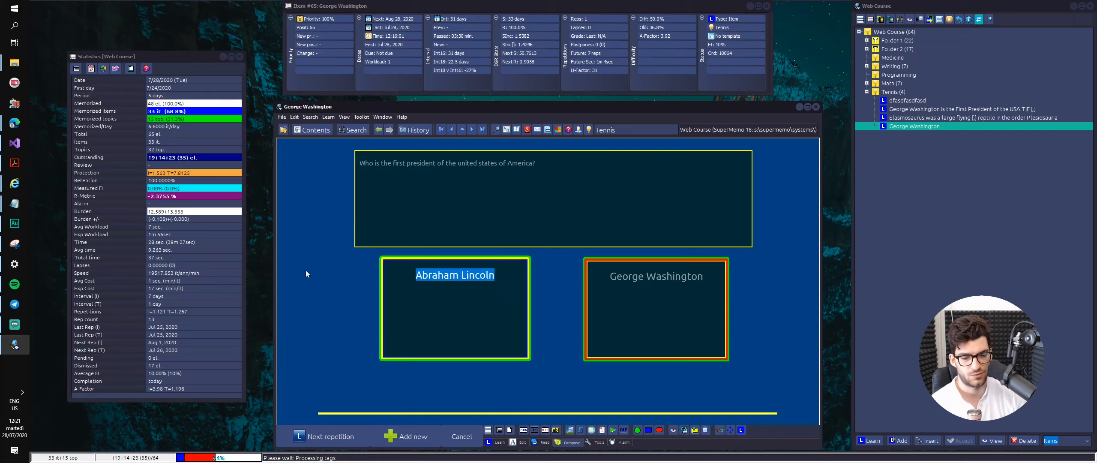
{"action": "key", "text": "BackSpace"}
{"action": "left_click", "coordinate": [675, 288]}
{"action": "key", "text": "ctrl+a"}
{"action": "key", "text": "BackSpace"}
{"action": "left_click", "coordinate": [382, 161]}
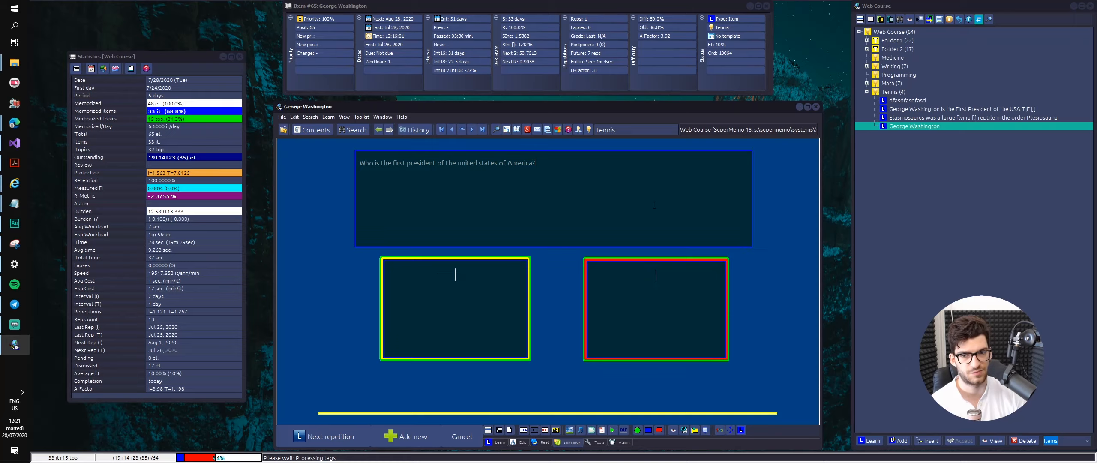
{"action": "key", "text": "ctrl+a"}
{"action": "key", "text": "BackSpace"}
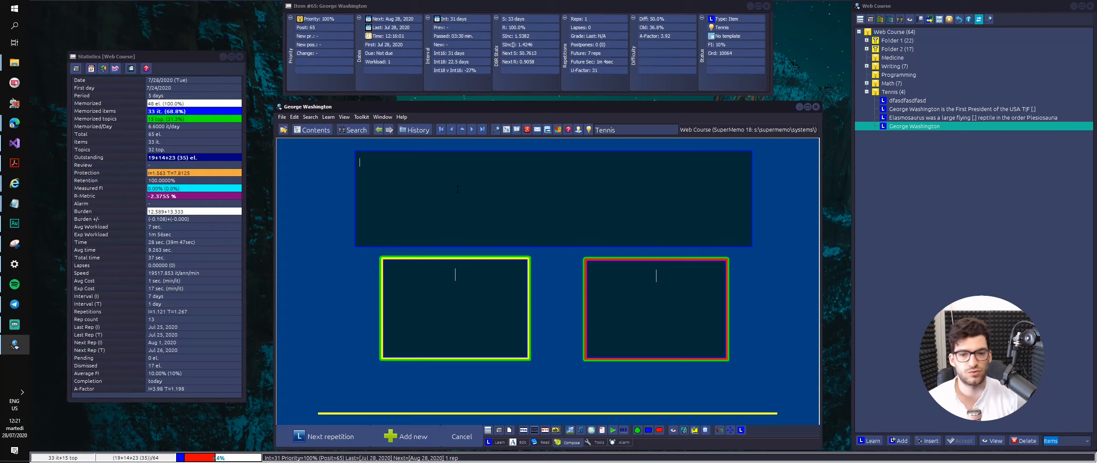
{"action": "left_click", "coordinate": [614, 282]}
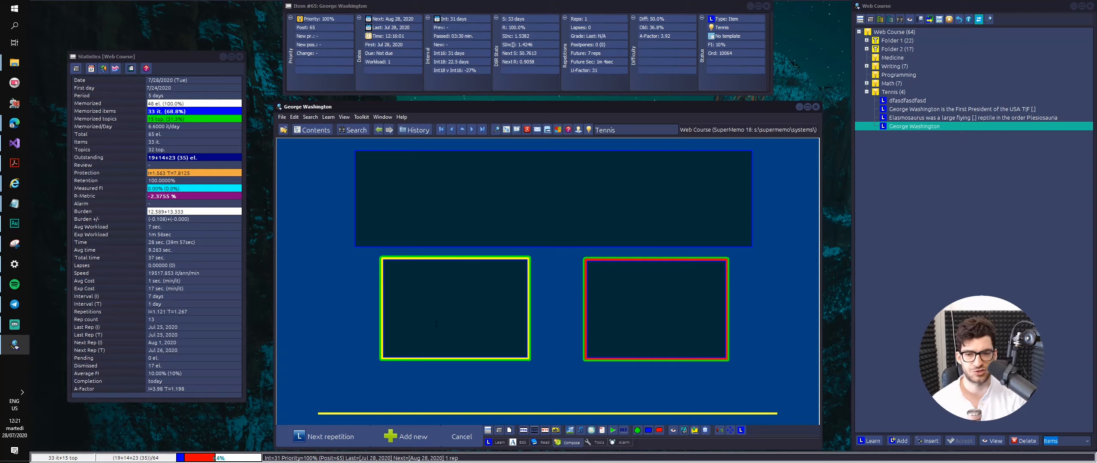
{"action": "left_click", "coordinate": [528, 209]}
{"action": "left_click", "coordinate": [658, 291]}
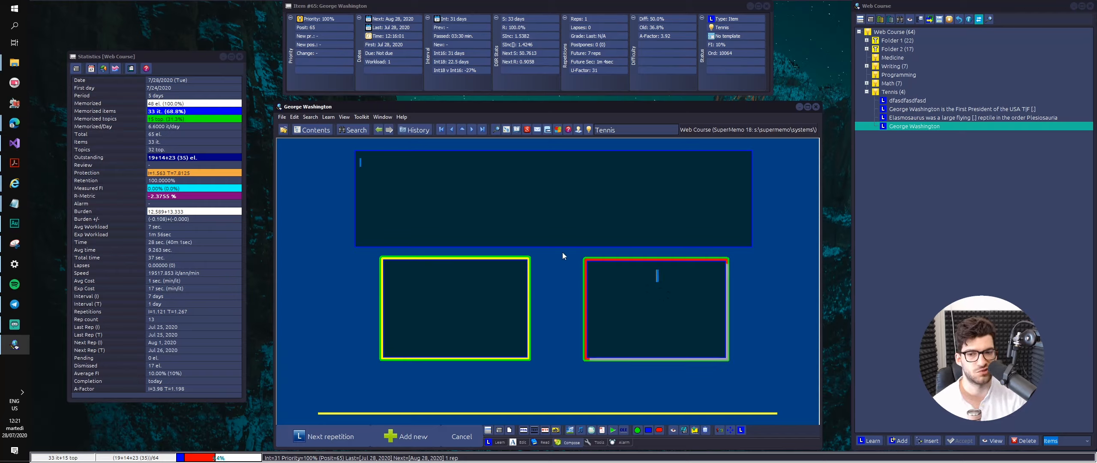
{"action": "left_click", "coordinate": [523, 217]}
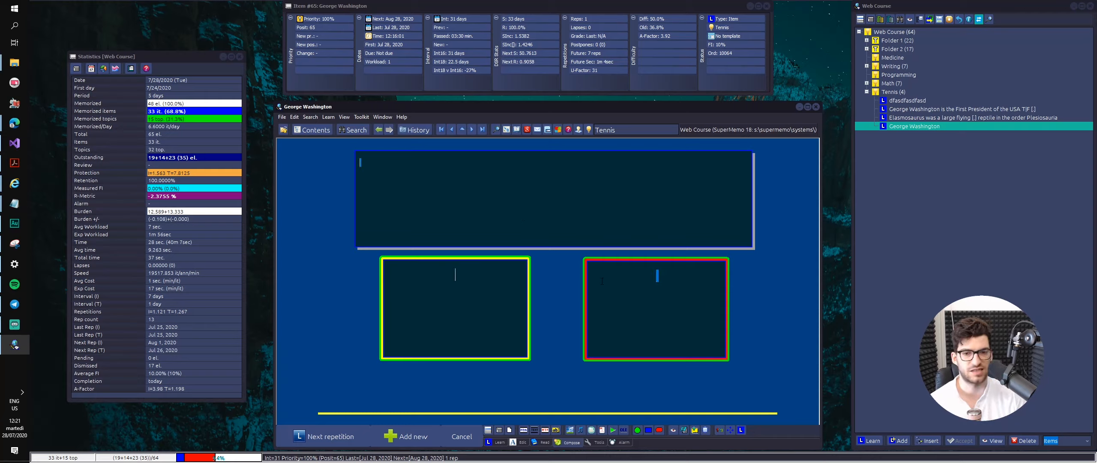
{"action": "right_click", "coordinate": [513, 304]}
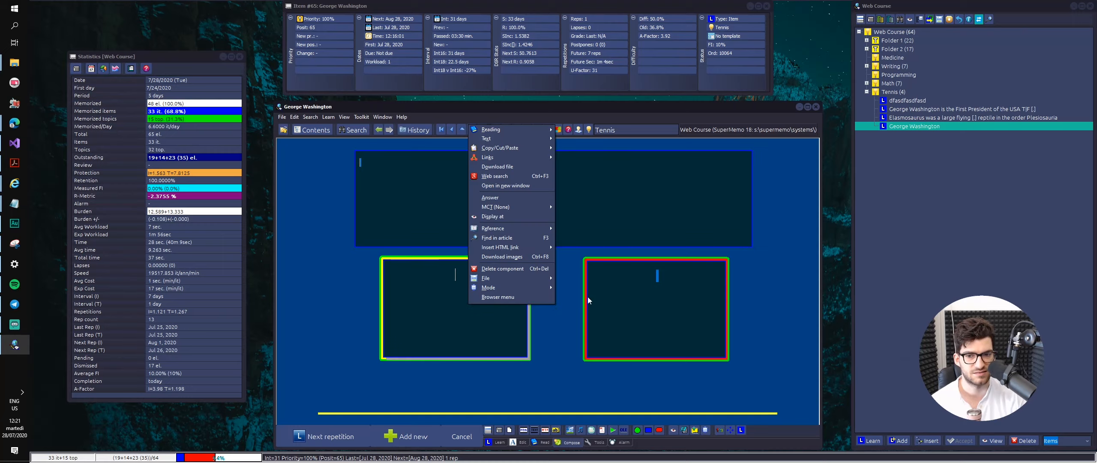
{"action": "right_click", "coordinate": [614, 299]}
{"action": "right_click", "coordinate": [696, 170]}
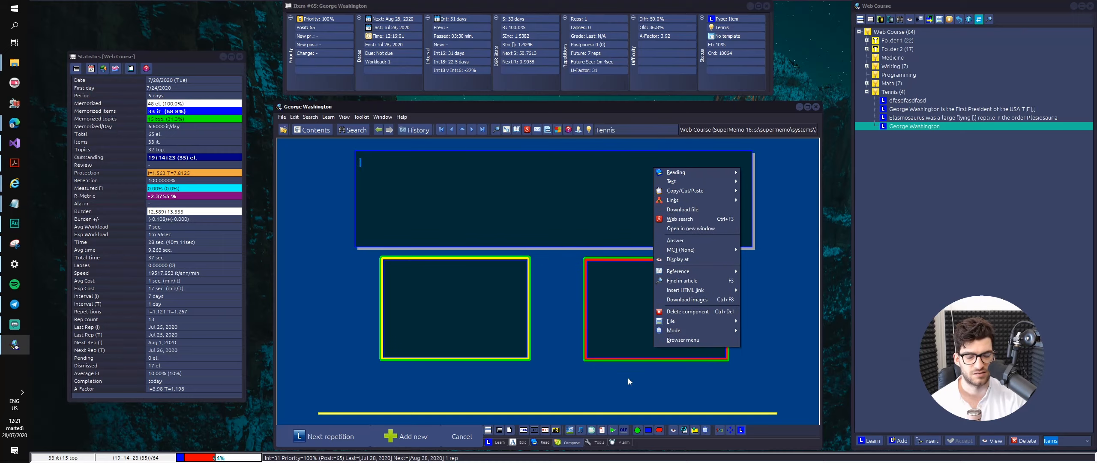
{"action": "right_click", "coordinate": [606, 413]}
{"action": "left_click", "coordinate": [791, 232]}
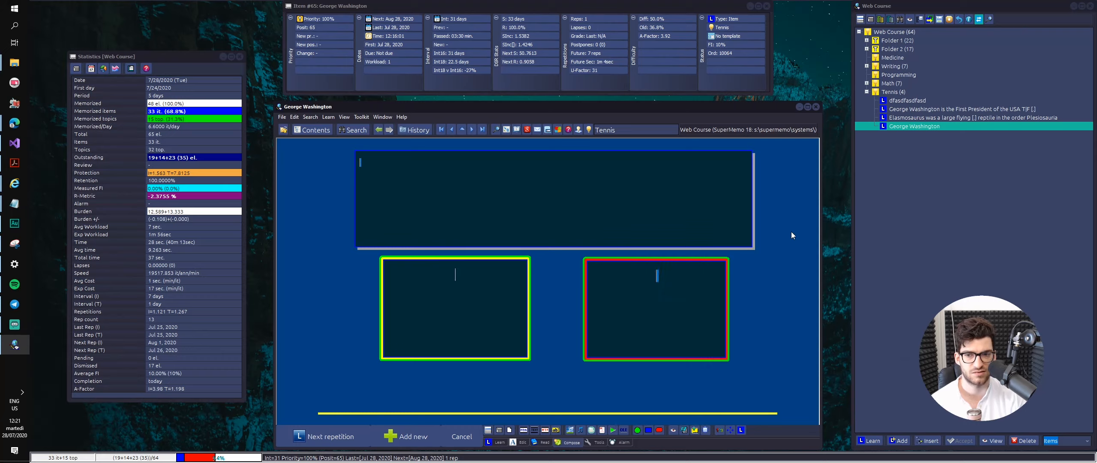
{"action": "right_click", "coordinate": [769, 223]}
{"action": "mouse_move", "coordinate": [819, 277]}
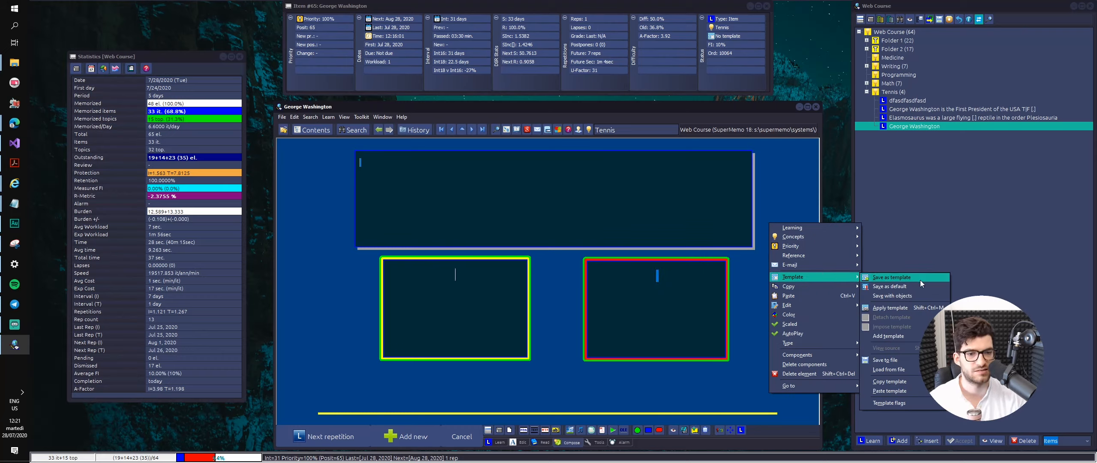
{"action": "left_click", "coordinate": [909, 297]}
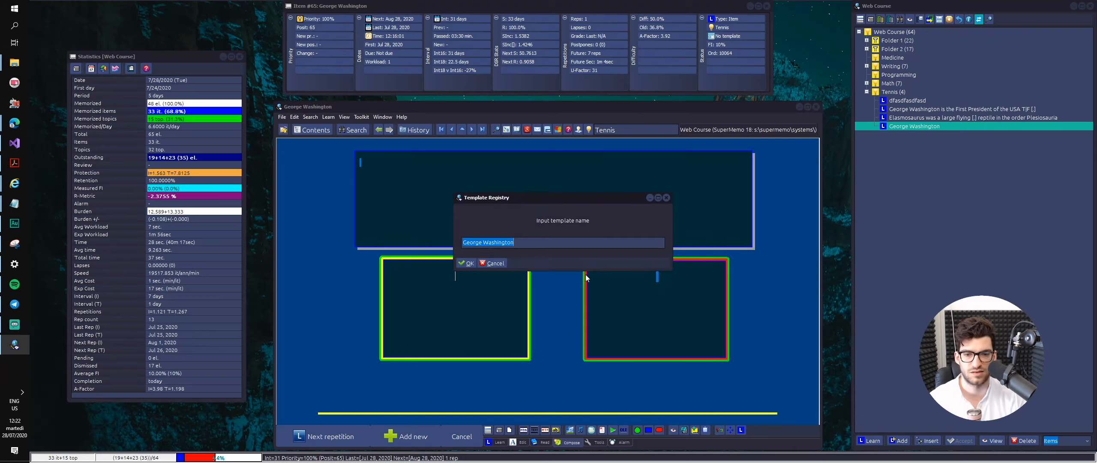
{"action": "key", "text": "Return"}
- Save the current layout with one question box and two answer boxes as a template named 2Box
{"action": "right_click", "coordinate": [772, 237]}
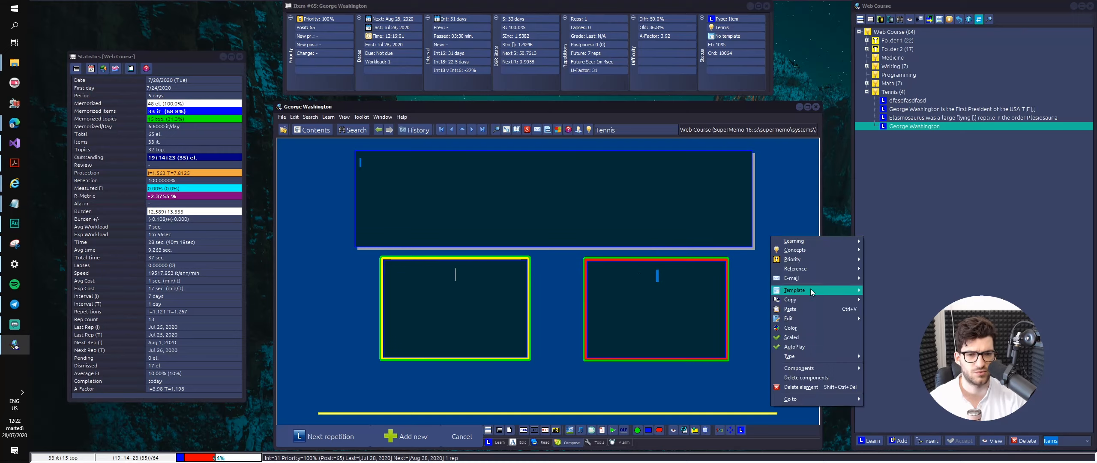
{"action": "mouse_move", "coordinate": [811, 288]}
{"action": "left_click", "coordinate": [888, 292]}
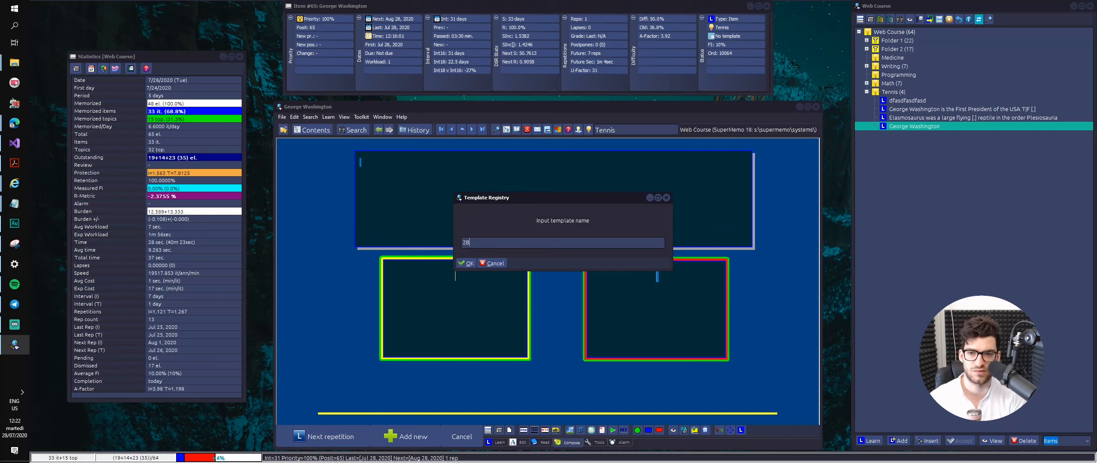
{"action": "key", "text": "Return"}
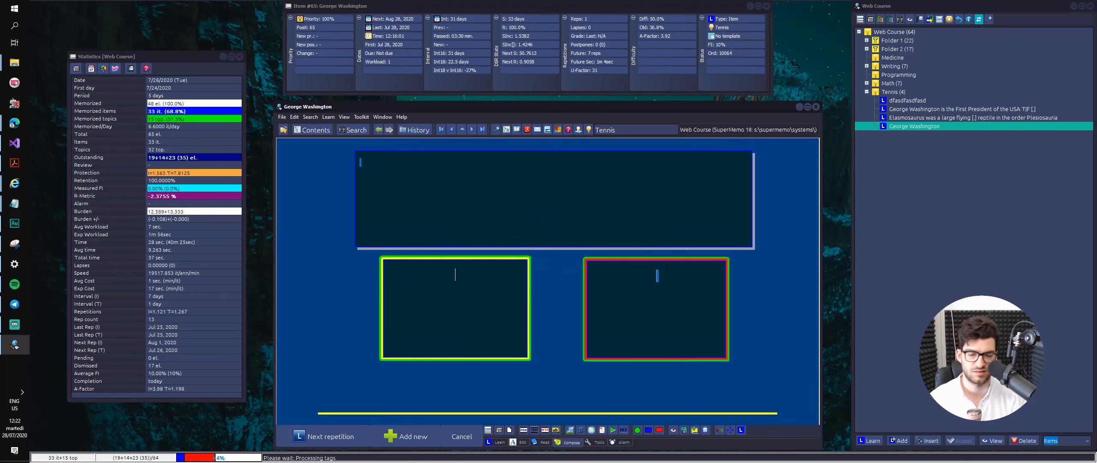
- Add a new item to the Tennis branch and leave component editing
{"action": "right_click", "coordinate": [516, 202]}
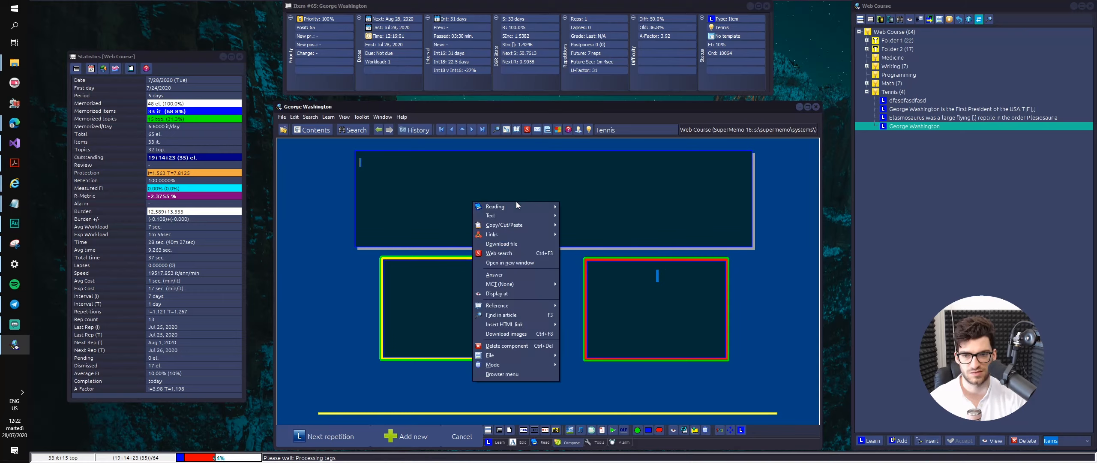
{"action": "left_click", "coordinate": [450, 247]}
{"action": "key", "text": "alt+a"}
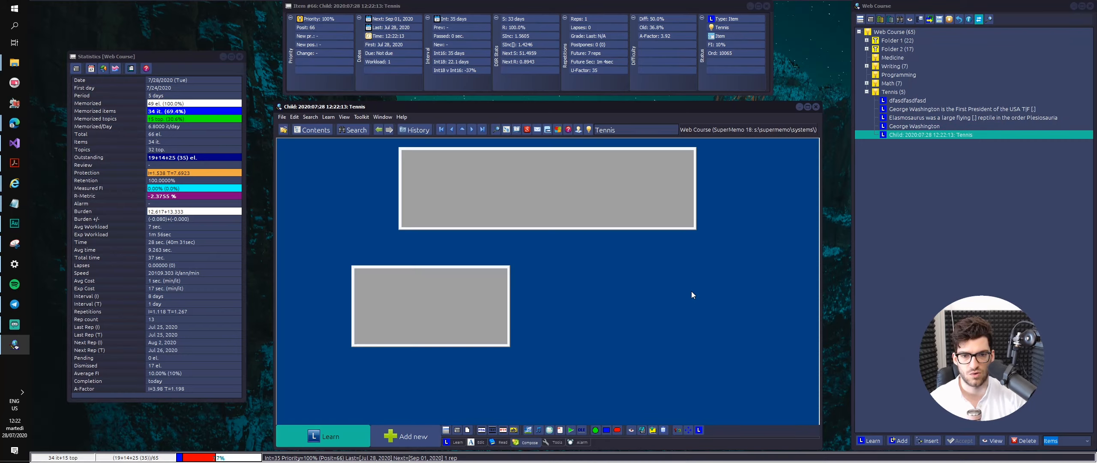
{"action": "key", "text": "Escape"}
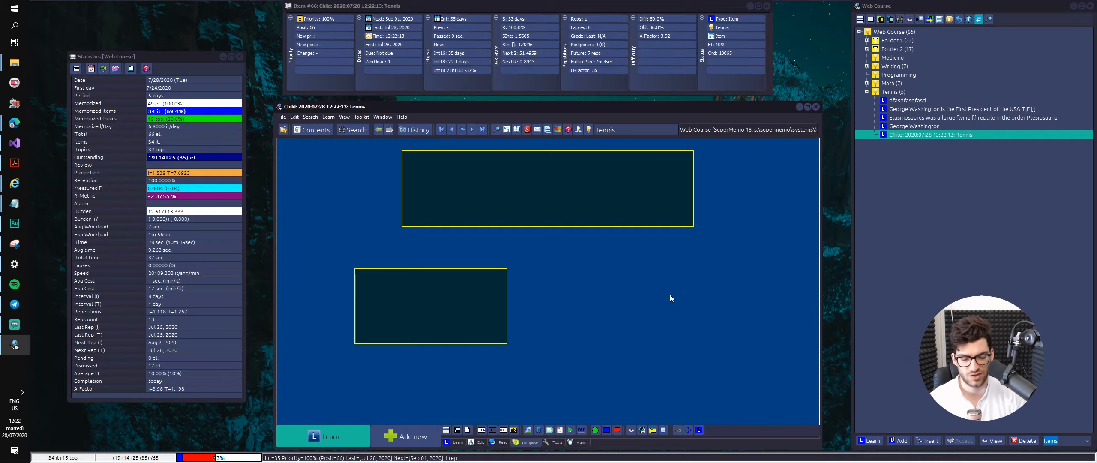
- Open the Template Registry and examine the layouts of the saved templates without applying one
{"action": "key", "text": "ctrl+shift+m"}
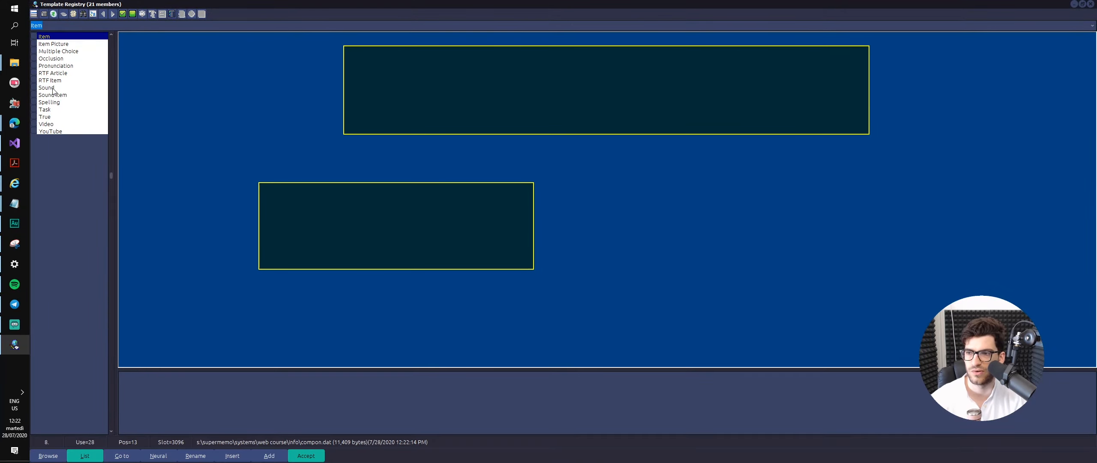
{"action": "scroll", "coordinate": [53, 71], "scroll_direction": "up", "scroll_amount": 1}
{"action": "left_click", "coordinate": [58, 59]}
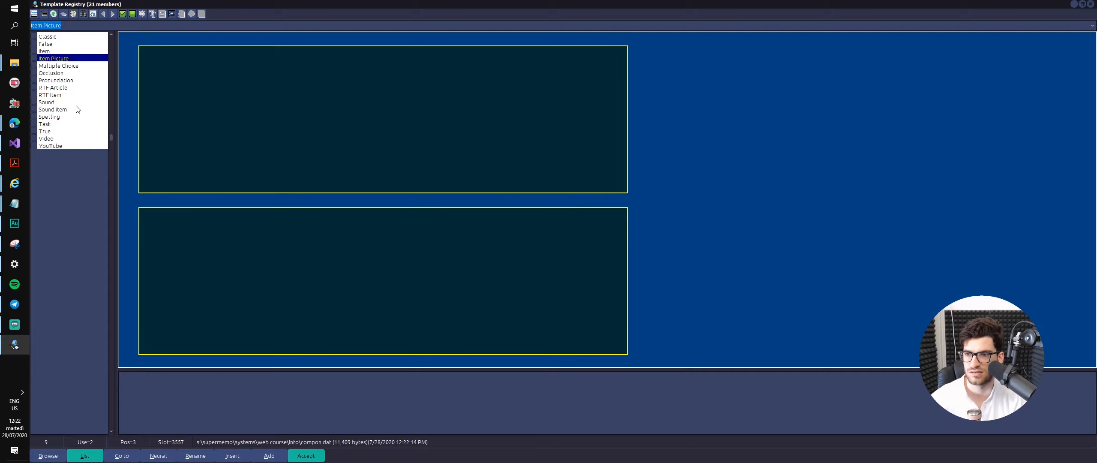
{"action": "scroll", "coordinate": [76, 107], "scroll_direction": "up", "scroll_amount": 2}
{"action": "left_click", "coordinate": [71, 78]}
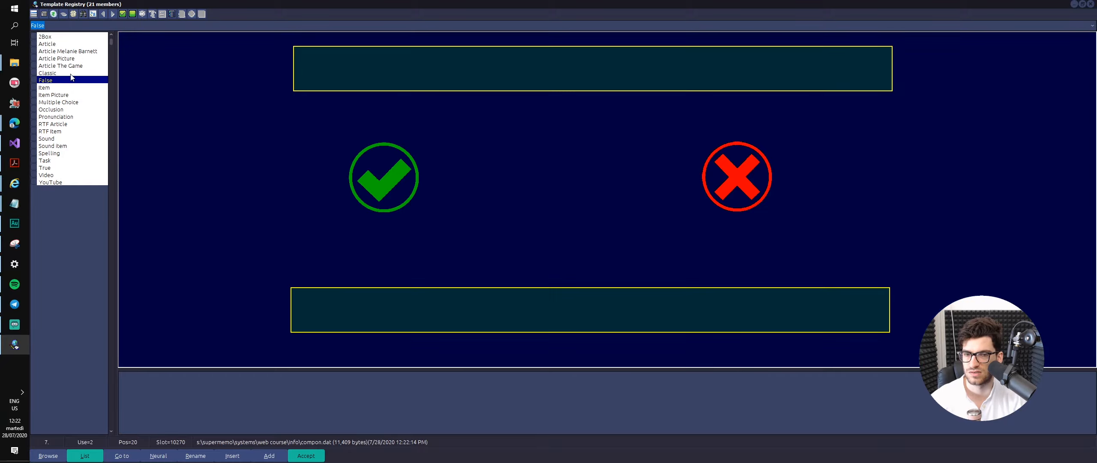
{"action": "key", "text": "Up"}
{"action": "key", "text": "Up"}
{"action": "key", "text": "Up"}
{"action": "key", "text": "Down"}
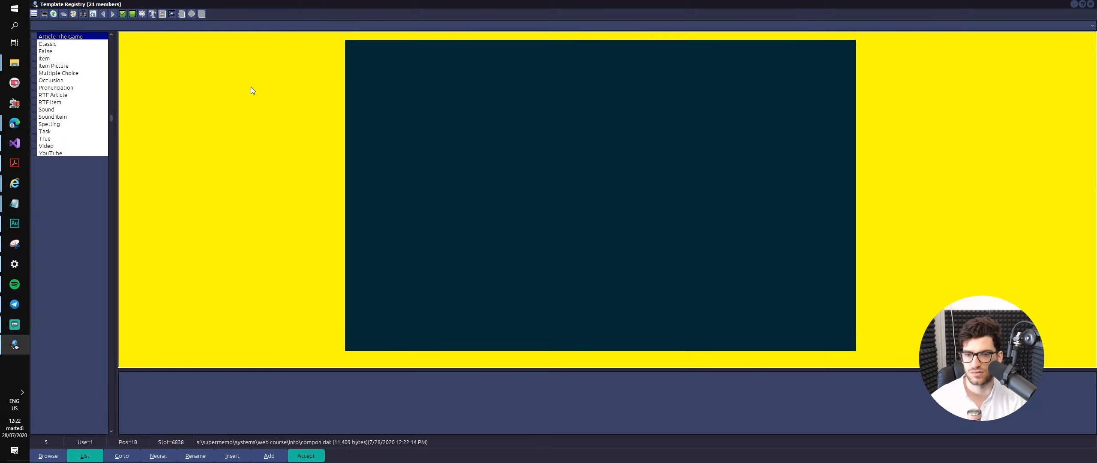
{"action": "key", "text": "Escape"}
- Move the new item's answer box directly under the question box, aligned with its left edge, and widen it to the question box's width
{"action": "left_click", "coordinate": [546, 178]}
{"action": "left_click", "coordinate": [433, 306]}
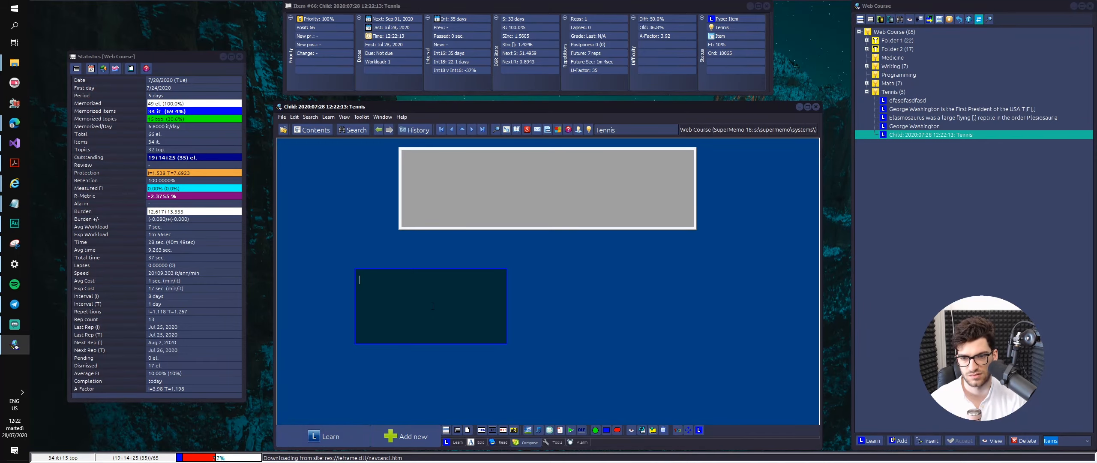
{"action": "key", "text": "Escape"}
{"action": "left_click_drag", "start_coordinate": [433, 302], "coordinate": [482, 266]}
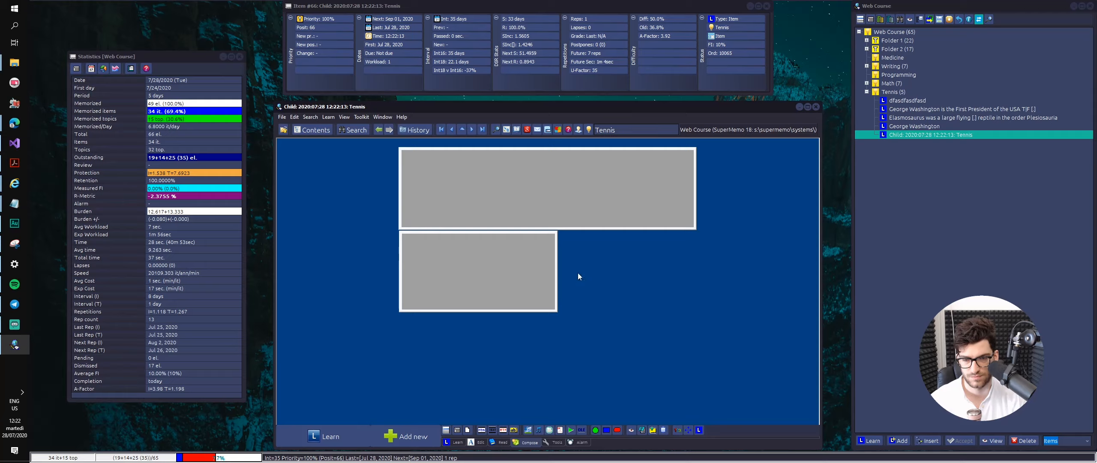
{"action": "left_click_drag", "start_coordinate": [557, 269], "coordinate": [697, 270]}
- Stretch the answer box down to near the page's lower edge, lower its top edge, and extend the question box downward
{"action": "left_click_drag", "start_coordinate": [597, 312], "coordinate": [594, 420]}
{"action": "left_click_drag", "start_coordinate": [550, 231], "coordinate": [550, 303]}
{"action": "left_click_drag", "start_coordinate": [547, 229], "coordinate": [545, 256]}
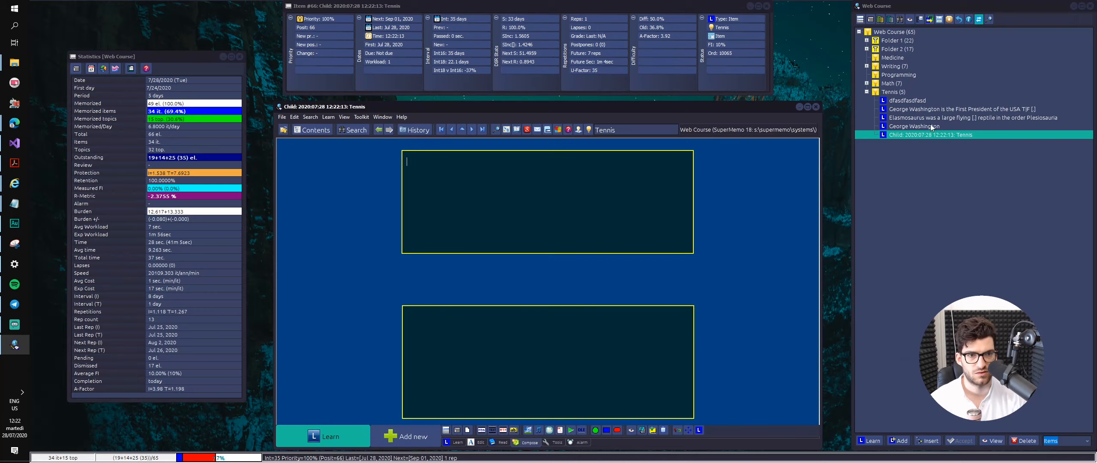
- Look through the Tennis items and set the background color of the Elasmosaurus true/false item to medium-dark blue
{"action": "left_click", "coordinate": [931, 122]}
{"action": "left_click", "coordinate": [921, 100]}
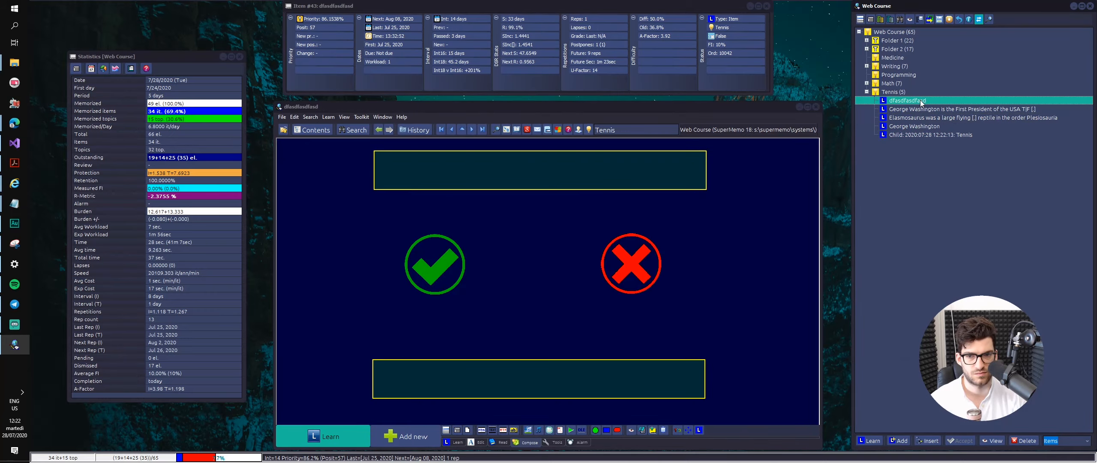
{"action": "left_click", "coordinate": [919, 111]}
{"action": "left_click", "coordinate": [917, 127]}
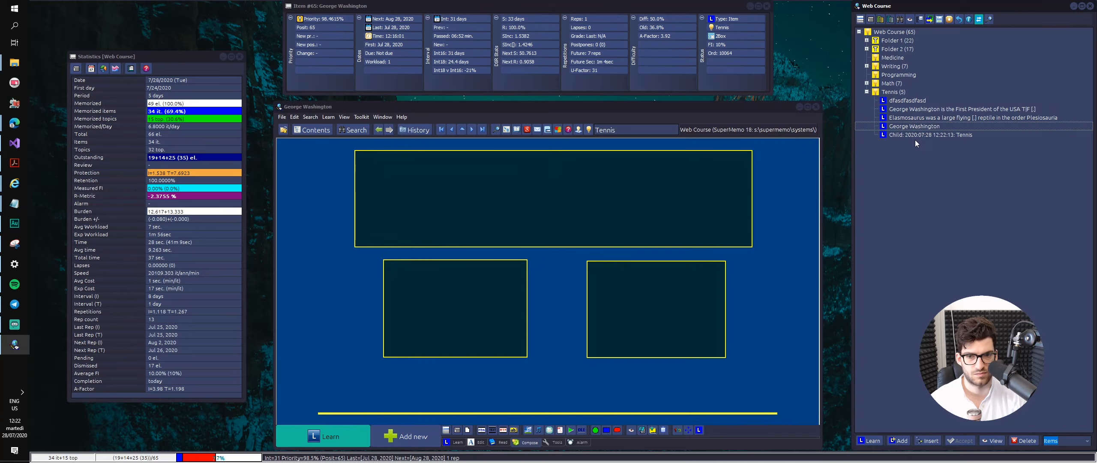
{"action": "left_click", "coordinate": [918, 119]}
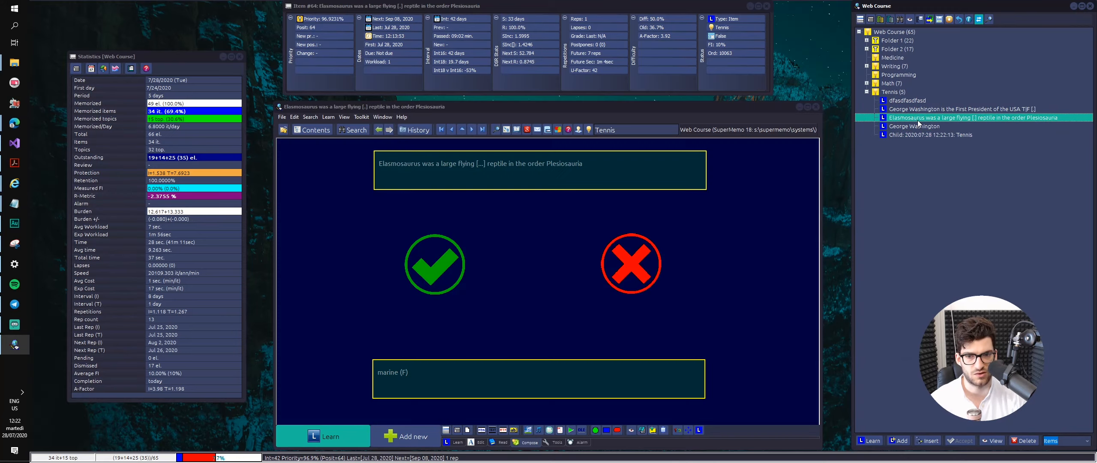
{"action": "right_click", "coordinate": [746, 227]}
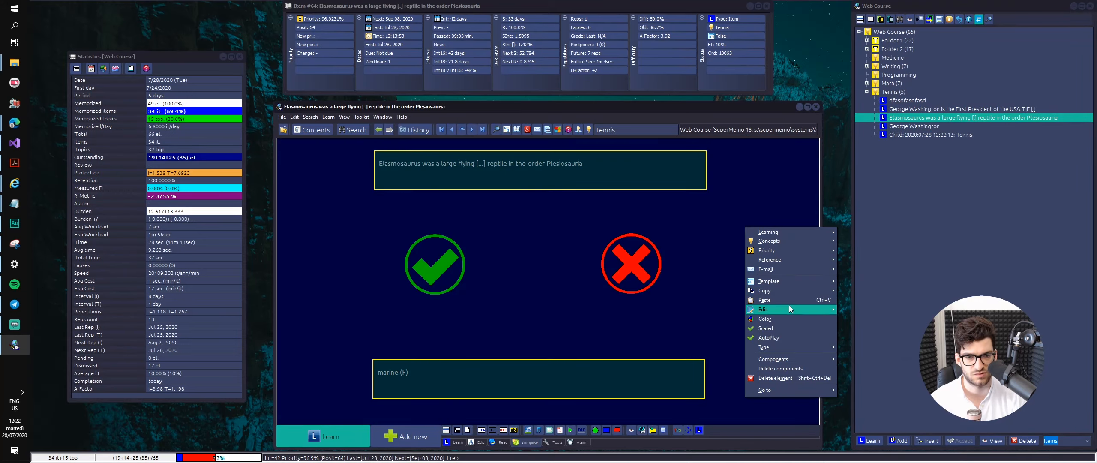
{"action": "left_click", "coordinate": [765, 319]}
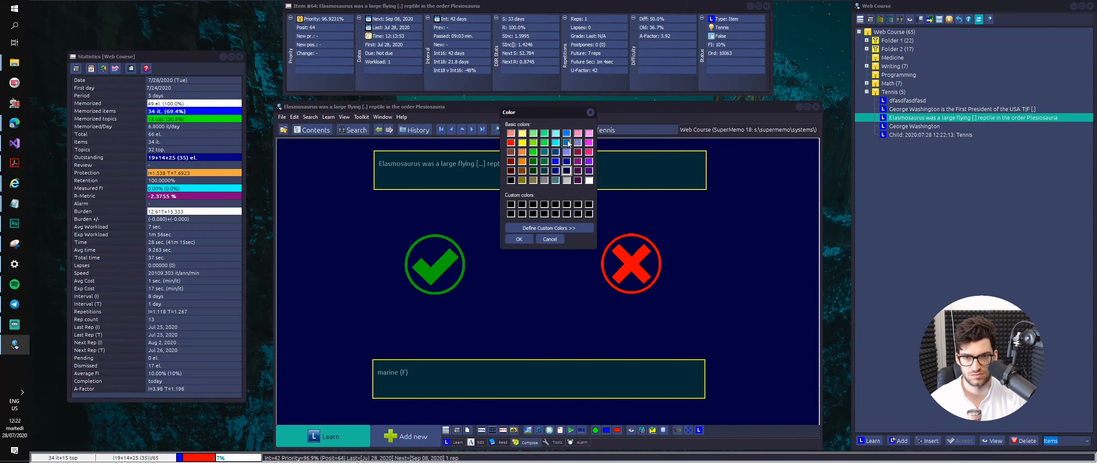
{"action": "left_click", "coordinate": [556, 152]}
{"action": "left_click", "coordinate": [524, 239]}
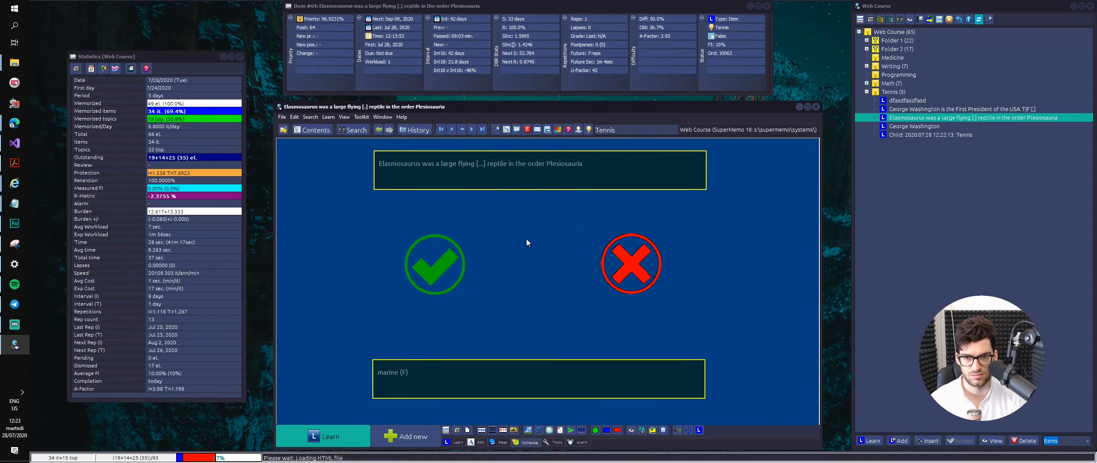
- Set the background color of the "George Washington is the First President of the USA" item to a lighter blue
{"action": "left_click", "coordinate": [907, 126]}
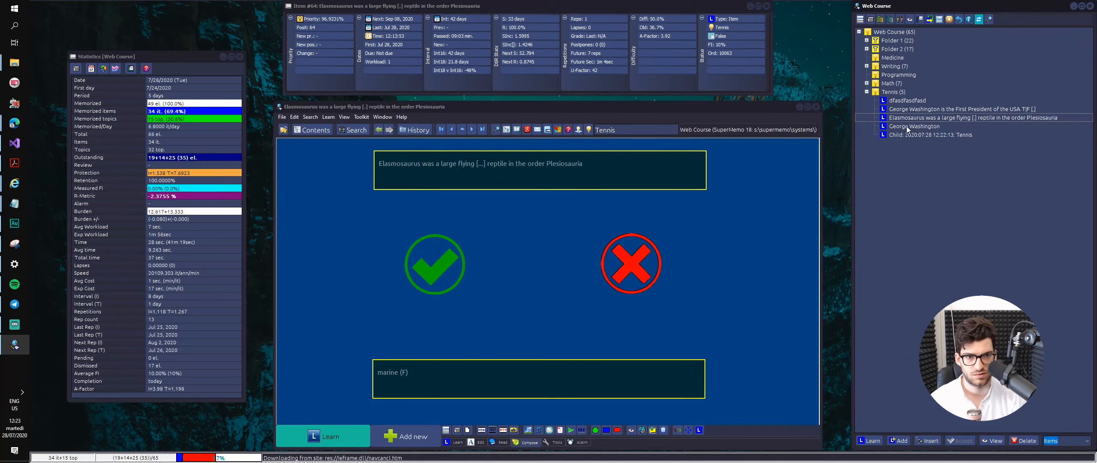
{"action": "left_click", "coordinate": [917, 110]}
{"action": "right_click", "coordinate": [717, 260]}
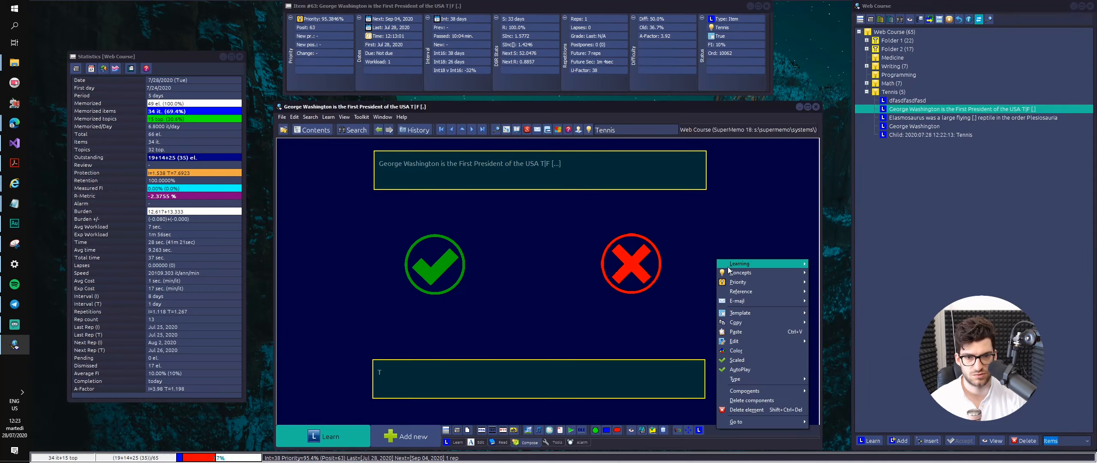
{"action": "left_click", "coordinate": [732, 351]}
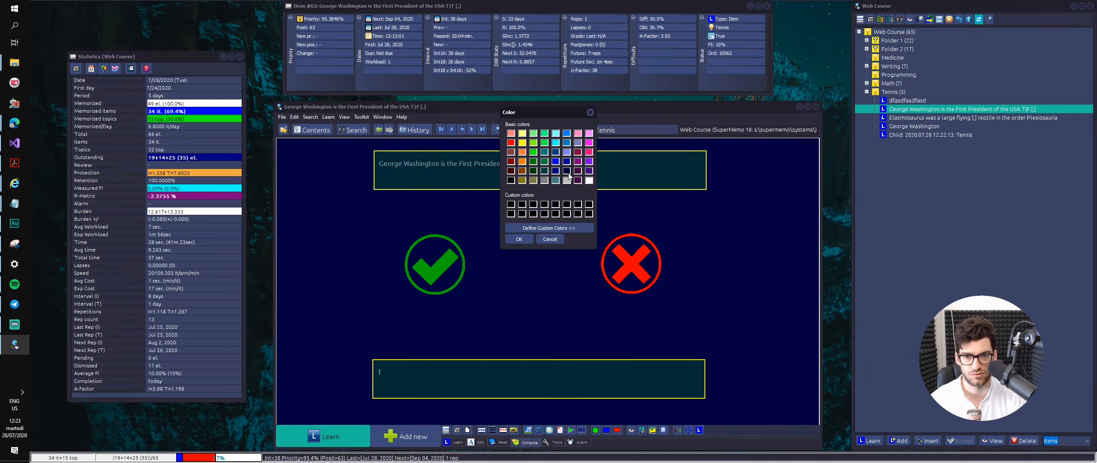
{"action": "left_click", "coordinate": [566, 143]}
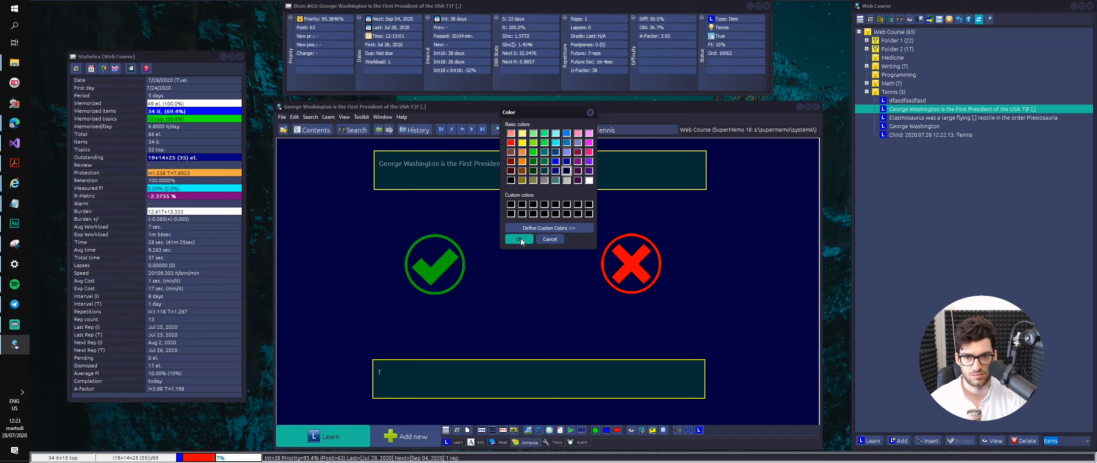
{"action": "left_click", "coordinate": [520, 238]}
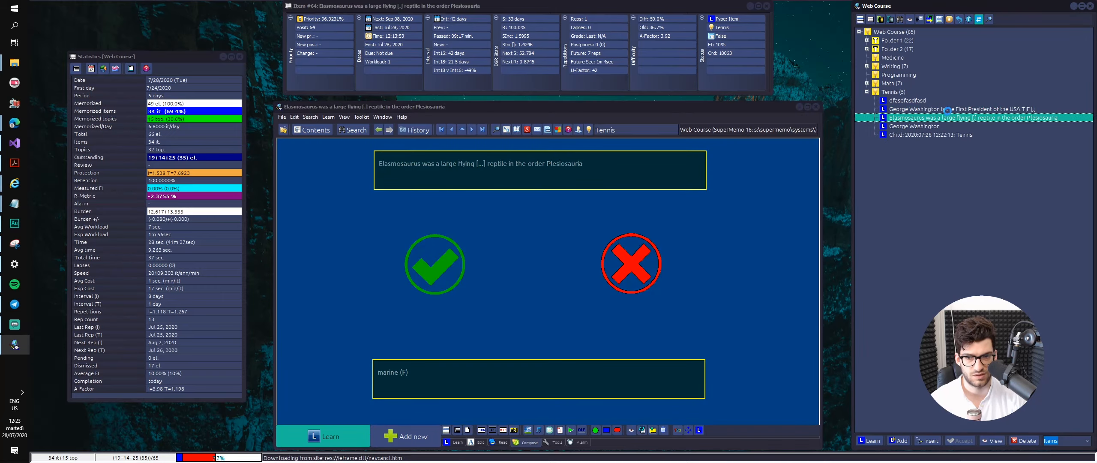
- Change the George Washington true/false item's background to the same blue as the Elasmosaurus item and compare it with the other Tennis items
{"action": "right_click", "coordinate": [761, 175]}
{"action": "left_click", "coordinate": [784, 265]}
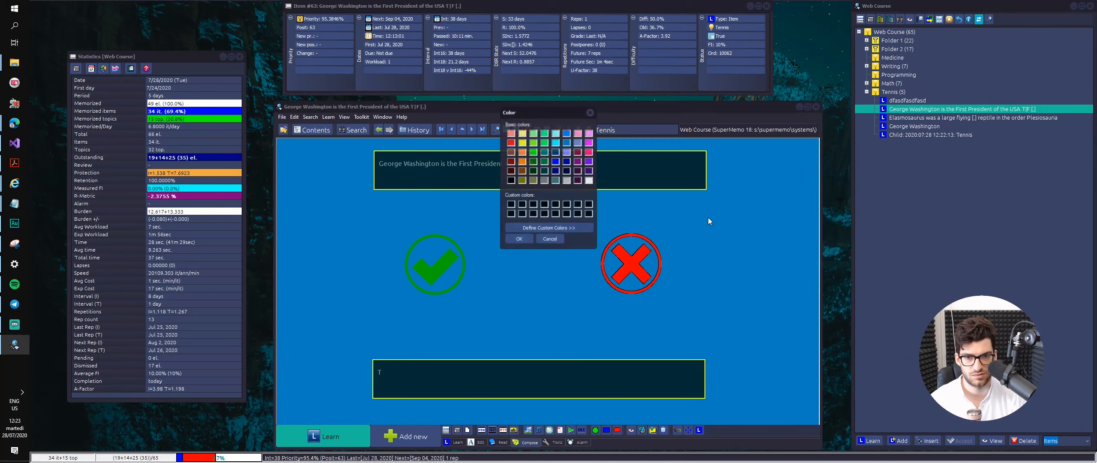
{"action": "left_click", "coordinate": [555, 152]}
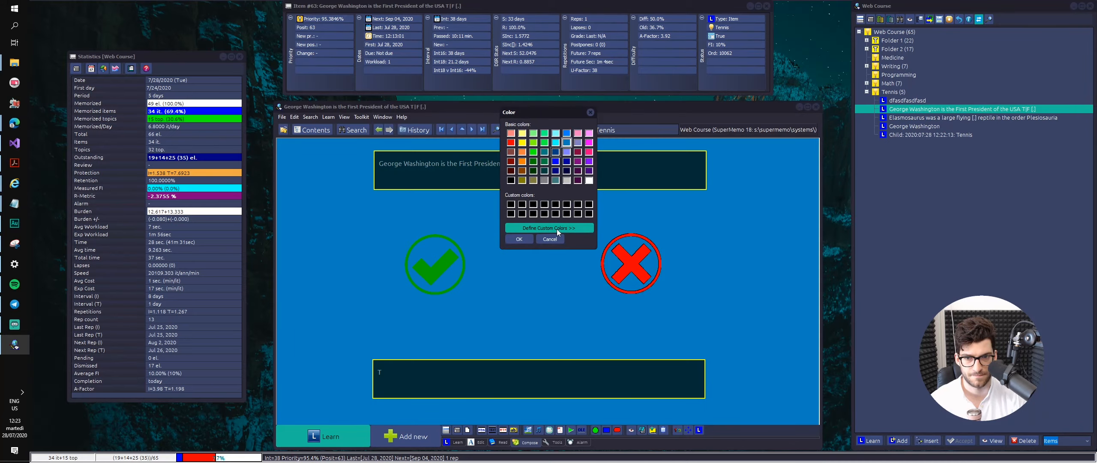
{"action": "left_click", "coordinate": [519, 239]}
{"action": "left_click", "coordinate": [913, 119]}
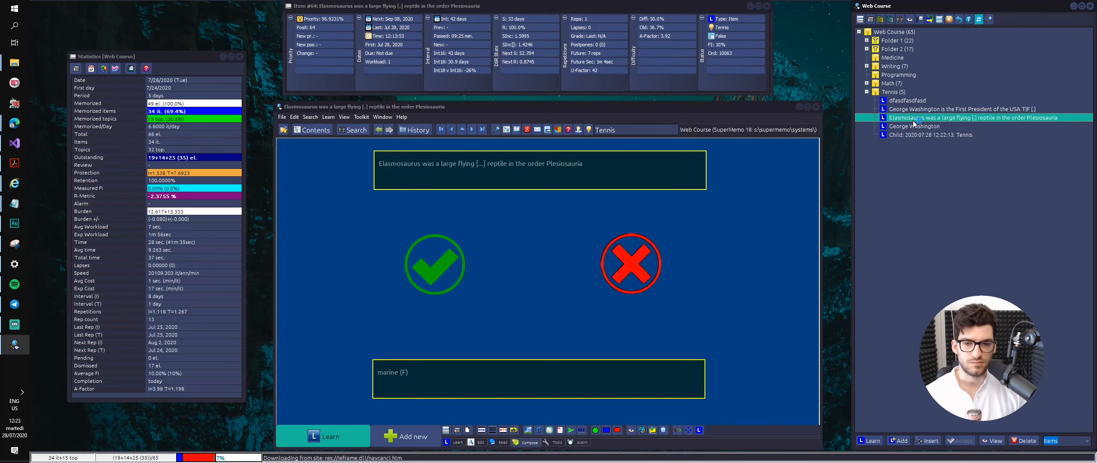
{"action": "key", "text": "Down"}
{"action": "key", "text": "Down"}
{"action": "left_click", "coordinate": [915, 126]}
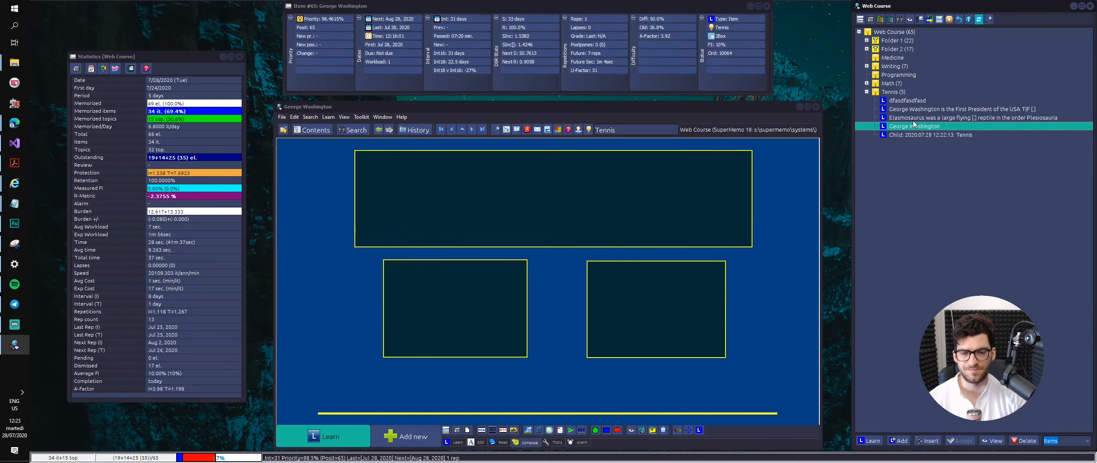
- Enter "Who is the first president of the USA?" in the new Tennis item's question box and activate its answer box
{"action": "left_click", "coordinate": [998, 162]}
{"action": "left_click", "coordinate": [964, 133]}
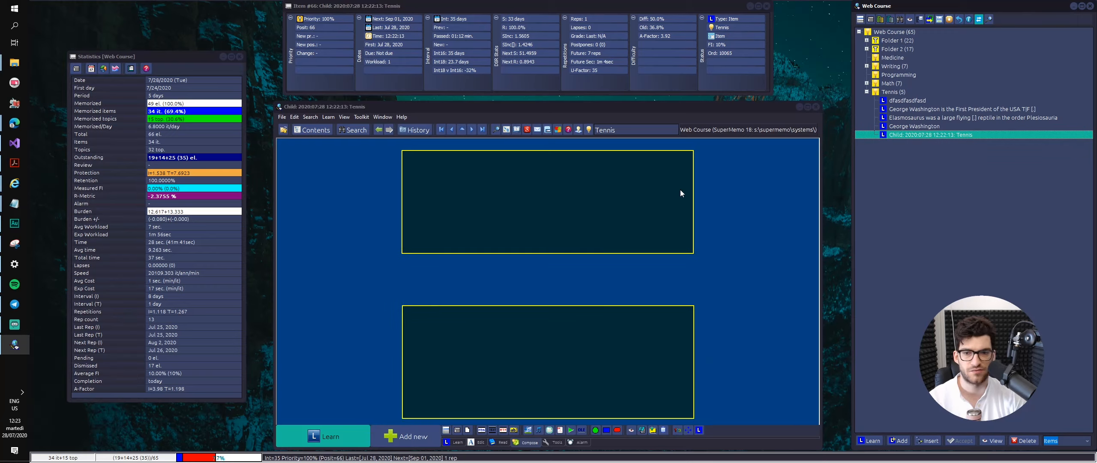
{"action": "type", "text": "Who is"}
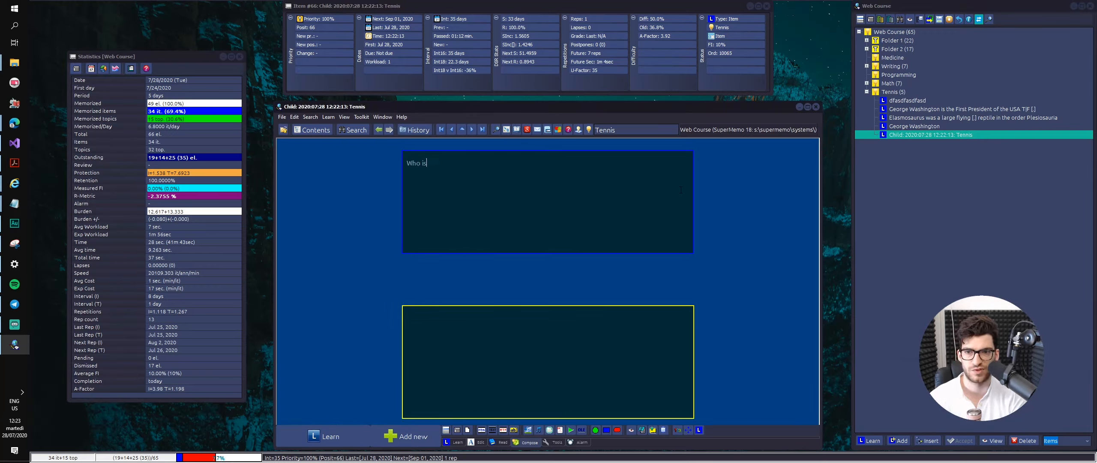
{"action": "type", "text": " the first president of "}
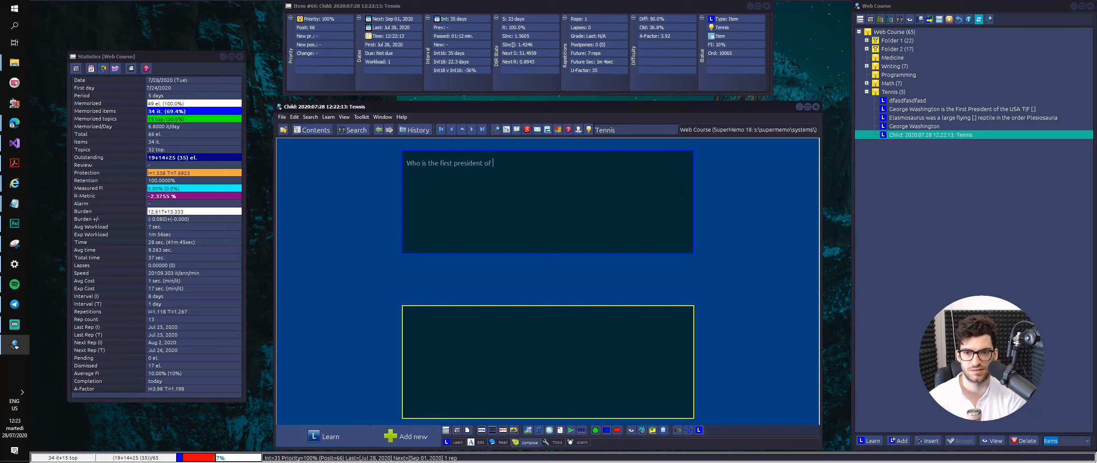
{"action": "type", "text": "thje usa?"}
{"action": "key", "text": "BackSpace"}
{"action": "key", "text": "BackSpace"}
{"action": "key", "text": "BackSpace"}
{"action": "key", "text": "BackSpace"}
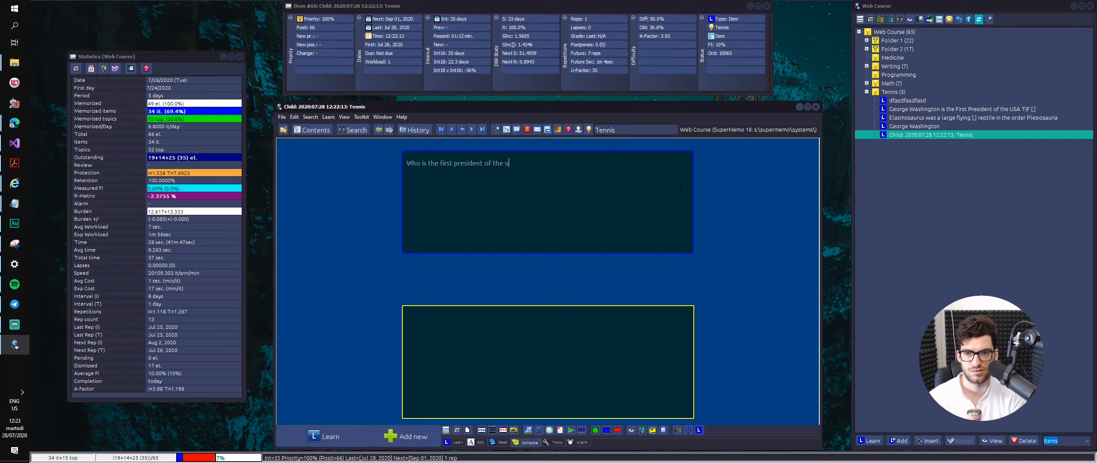
{"action": "type", "text": "USA?"}
{"action": "key", "text": "ctrl+t"}
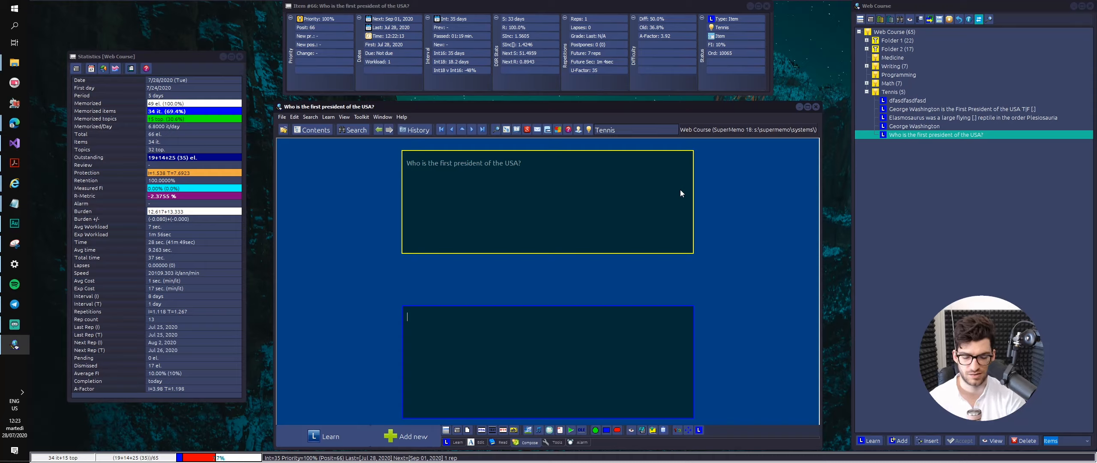
- Enter "George Washington" as the answer to the first-president question
{"action": "type", "text": "Geo"}
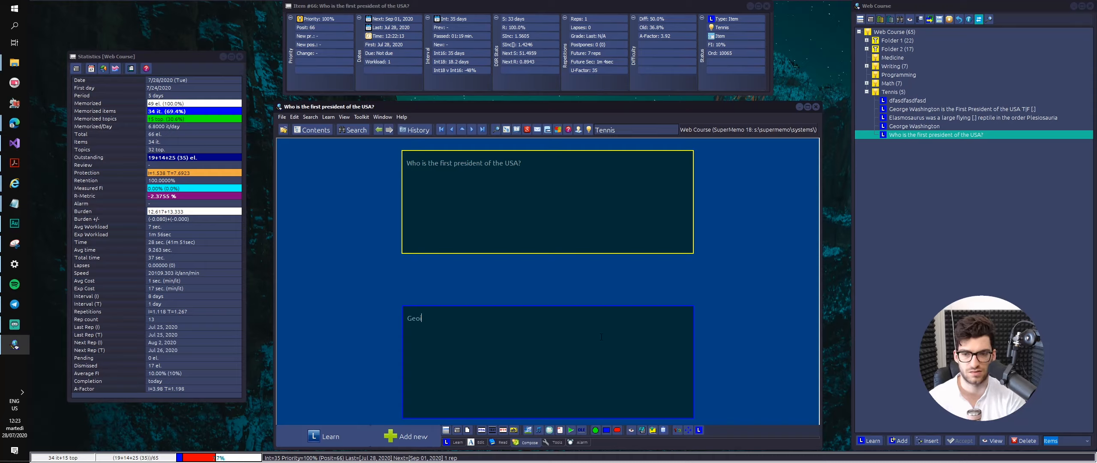
{"action": "type", "text": "irge Washin"}
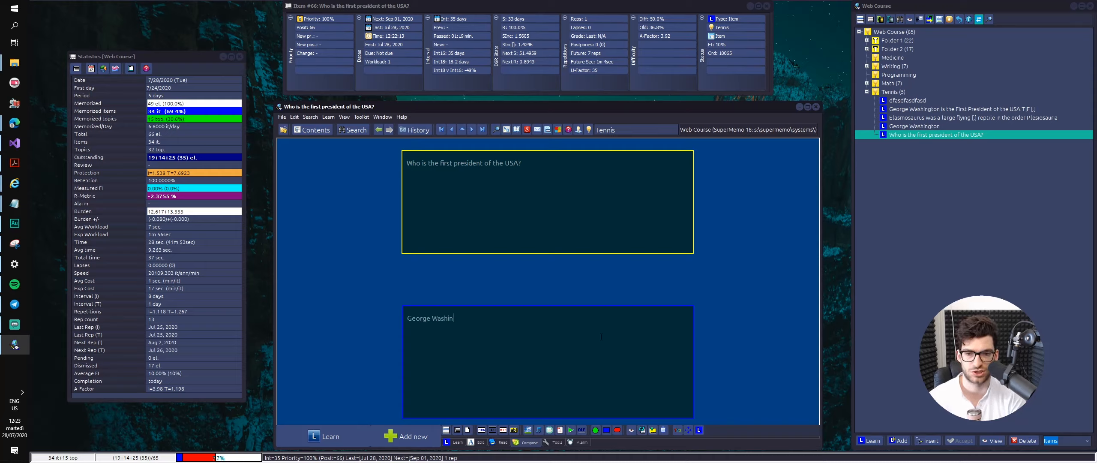
{"action": "type", "text": "gton"}
- Apply the saved 2Box template to the first-president question item
{"action": "right_click", "coordinate": [601, 336]}
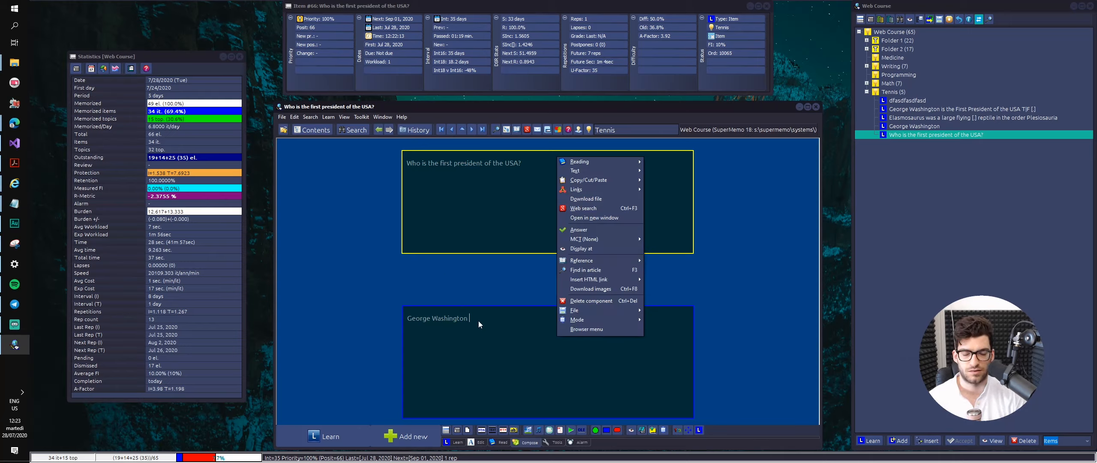
{"action": "right_click", "coordinate": [777, 286]}
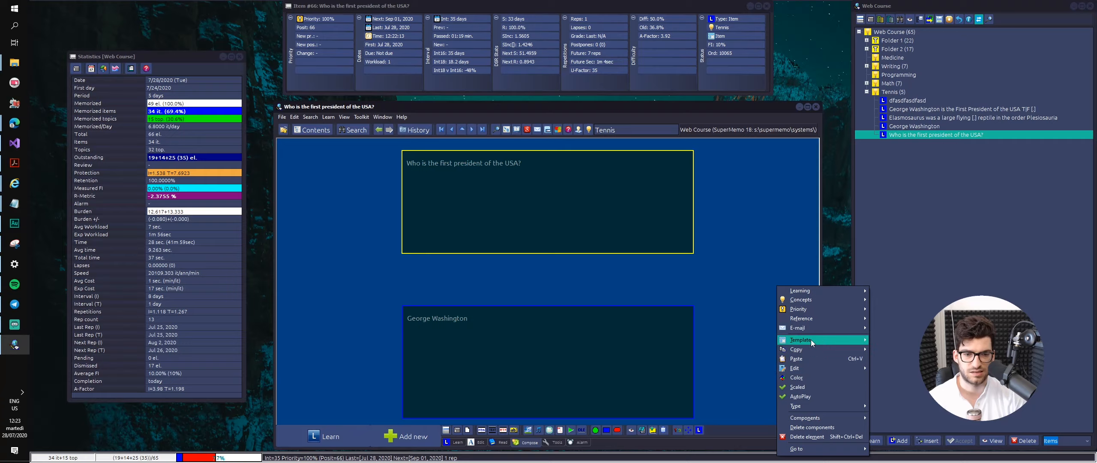
{"action": "mouse_move", "coordinate": [814, 340]}
{"action": "left_click", "coordinate": [904, 245]}
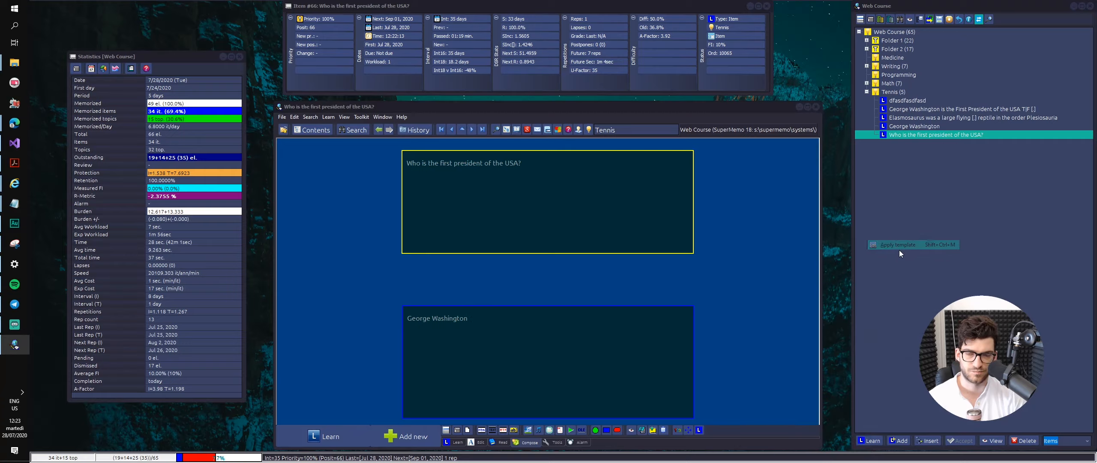
{"action": "scroll", "coordinate": [113, 82], "scroll_direction": "up", "scroll_amount": 5}
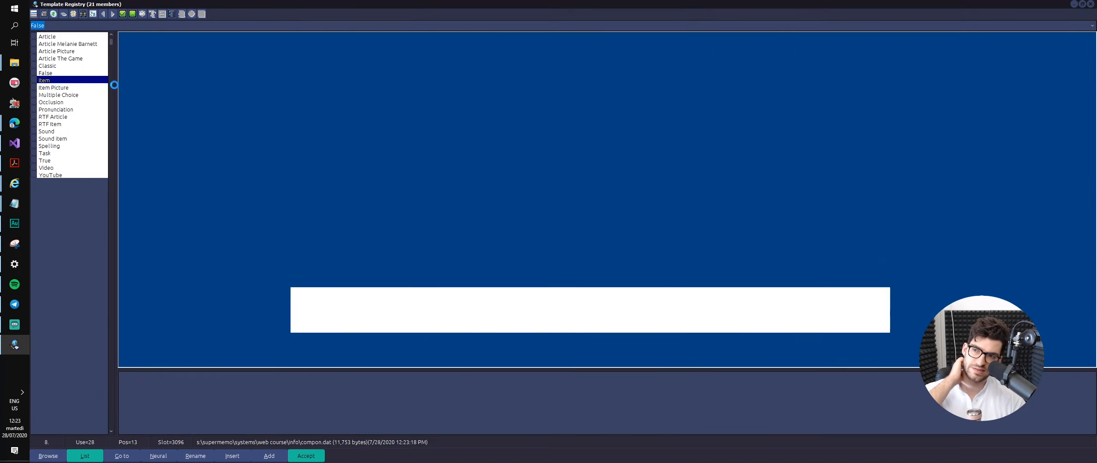
{"action": "left_click", "coordinate": [48, 37]}
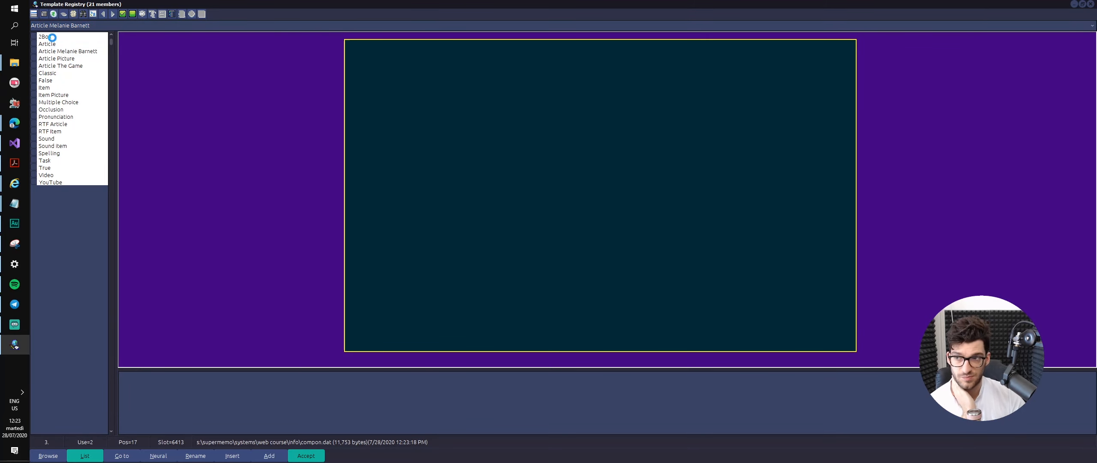
{"action": "key", "text": "Return"}
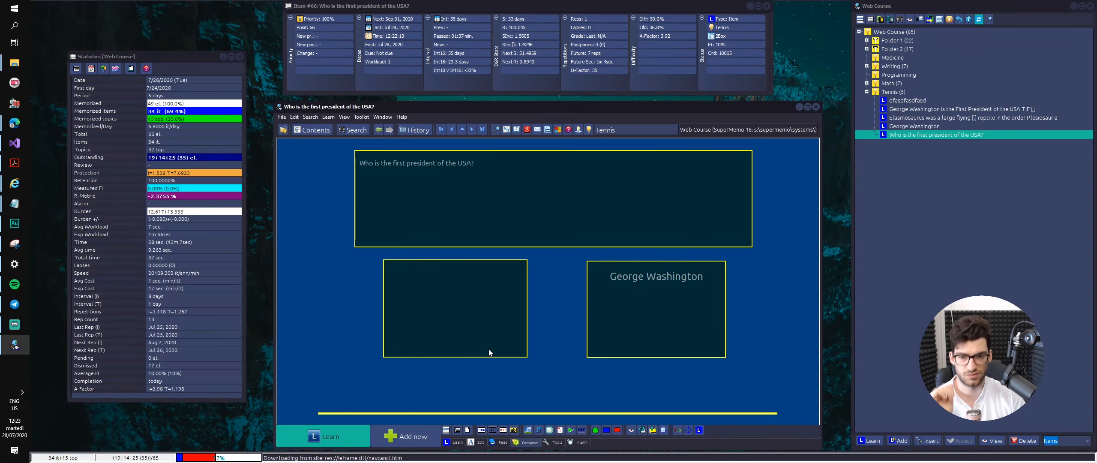
- Unmark the George Washington box as an answer component and check the answer and mode options of the line below the boxes
{"action": "right_click", "coordinate": [710, 325]}
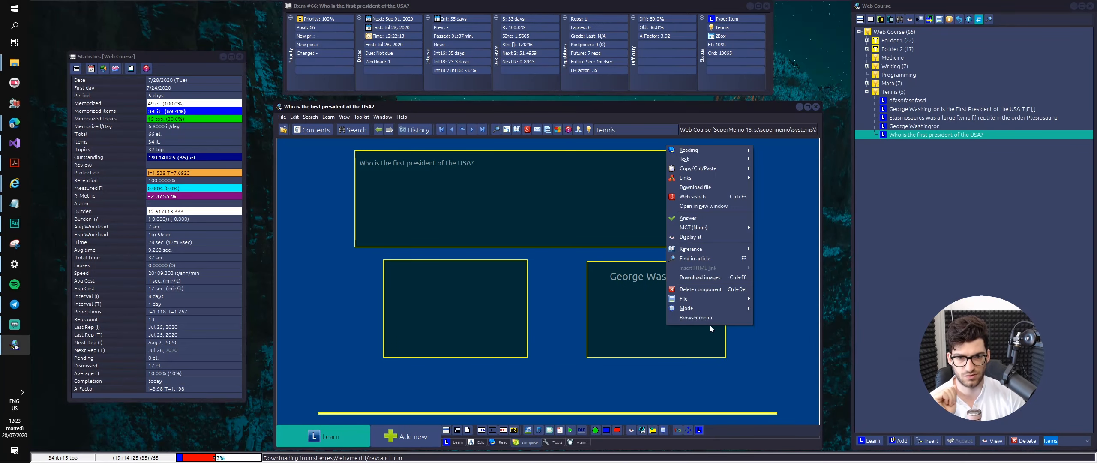
{"action": "left_click", "coordinate": [699, 217]}
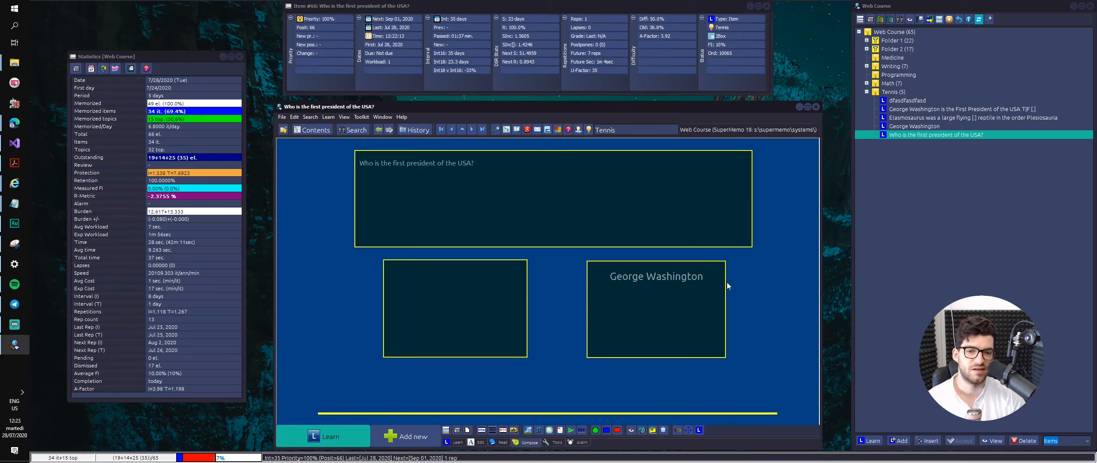
{"action": "left_click_drag", "start_coordinate": [726, 285], "coordinate": [586, 278]}
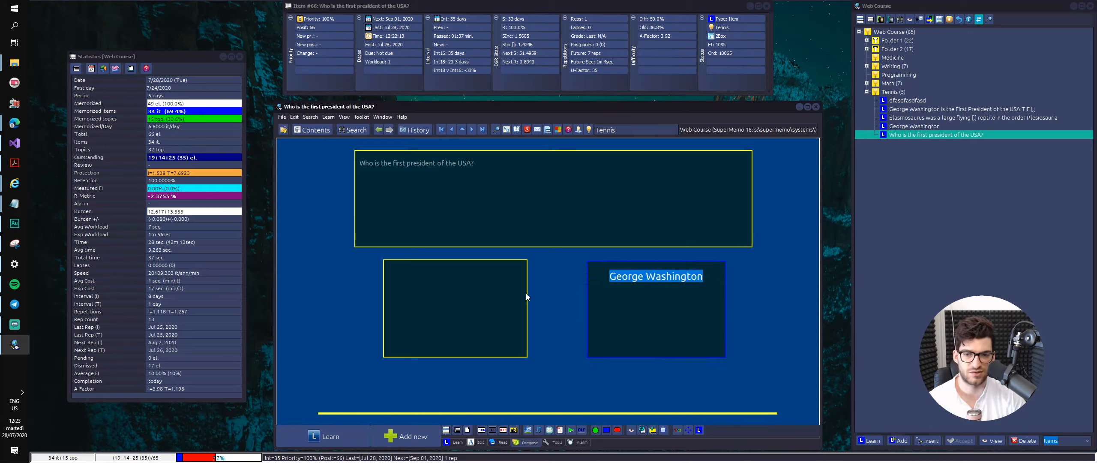
{"action": "right_click", "coordinate": [685, 282]}
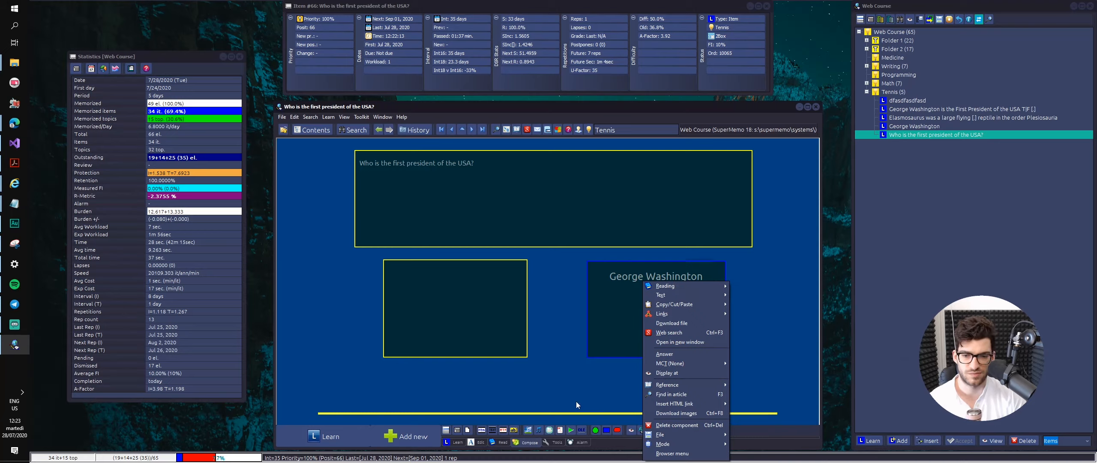
{"action": "left_click", "coordinate": [562, 413]}
{"action": "right_click", "coordinate": [562, 413]}
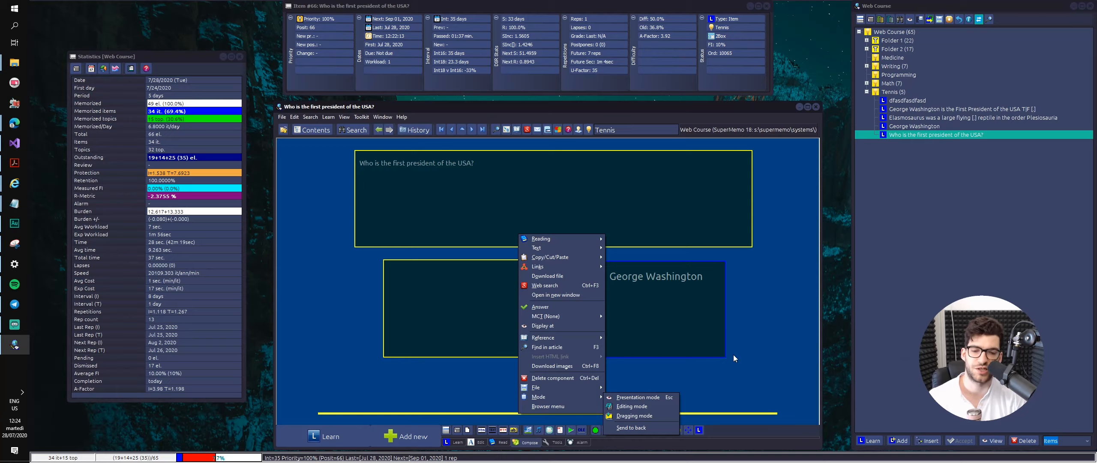
{"action": "left_click", "coordinate": [711, 389]}
- Toggle the item between editing and presentation modes to examine how its components are numbered and arranged
{"action": "left_click", "coordinate": [677, 430]}
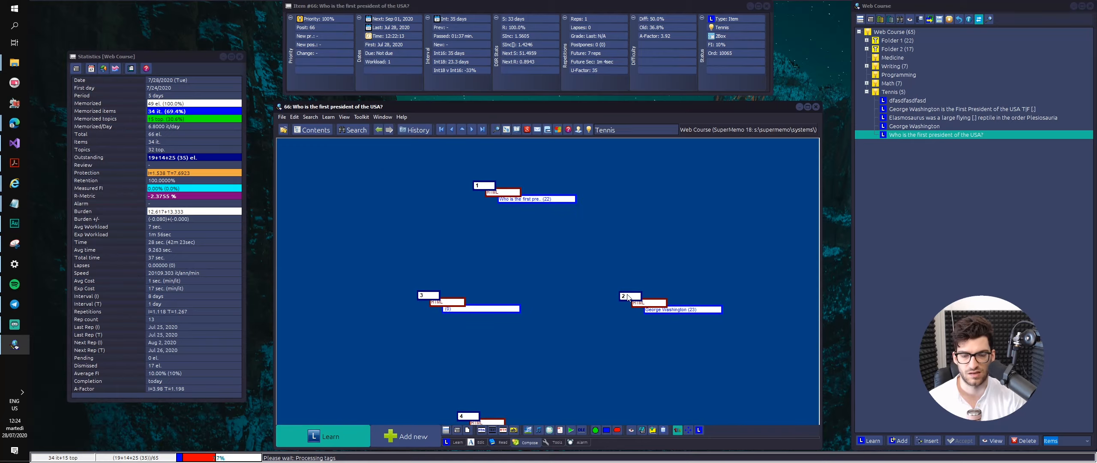
{"action": "left_click", "coordinate": [676, 430]}
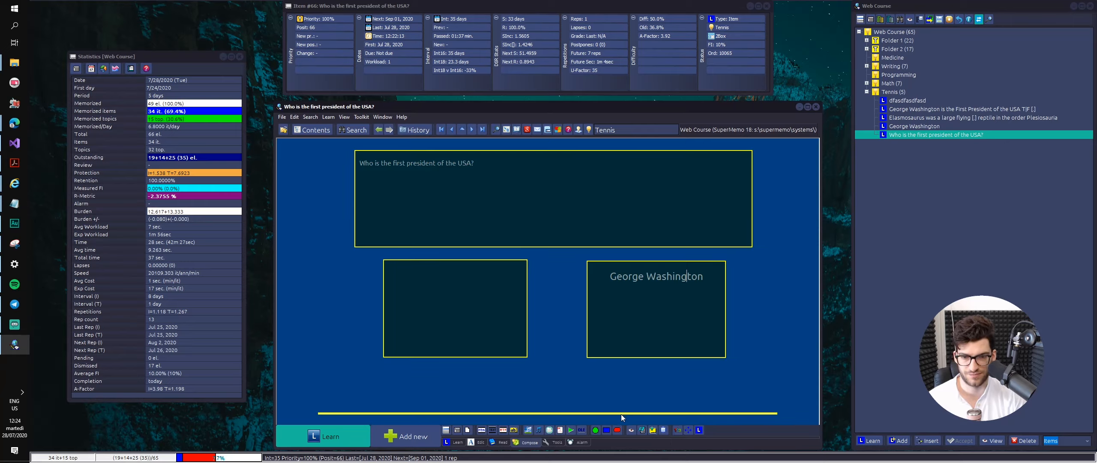
{"action": "left_click", "coordinate": [677, 430]}
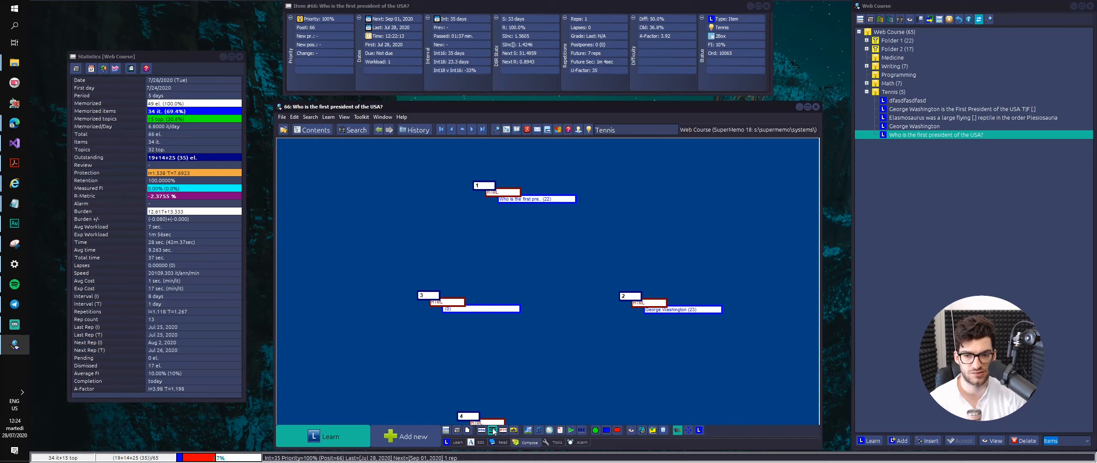
{"action": "left_click", "coordinate": [676, 430]}
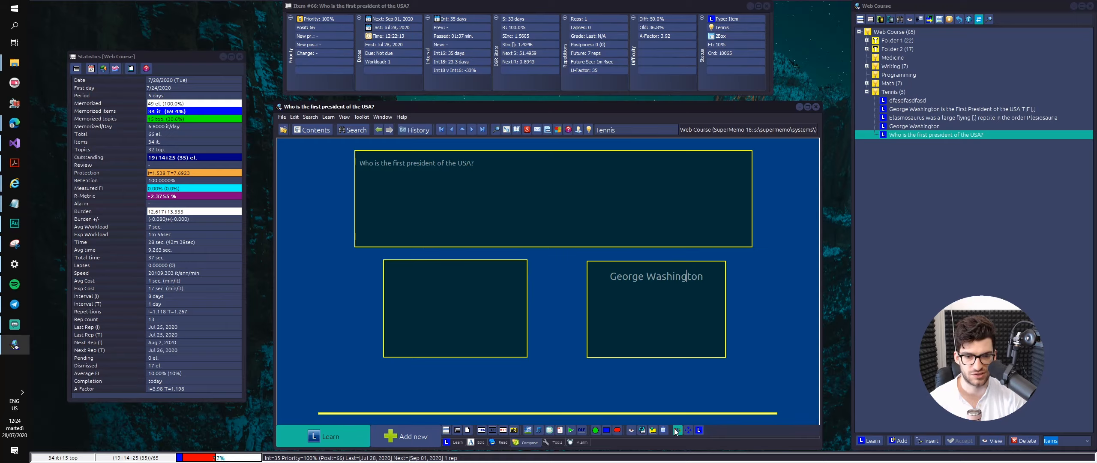
{"action": "left_click", "coordinate": [677, 431]}
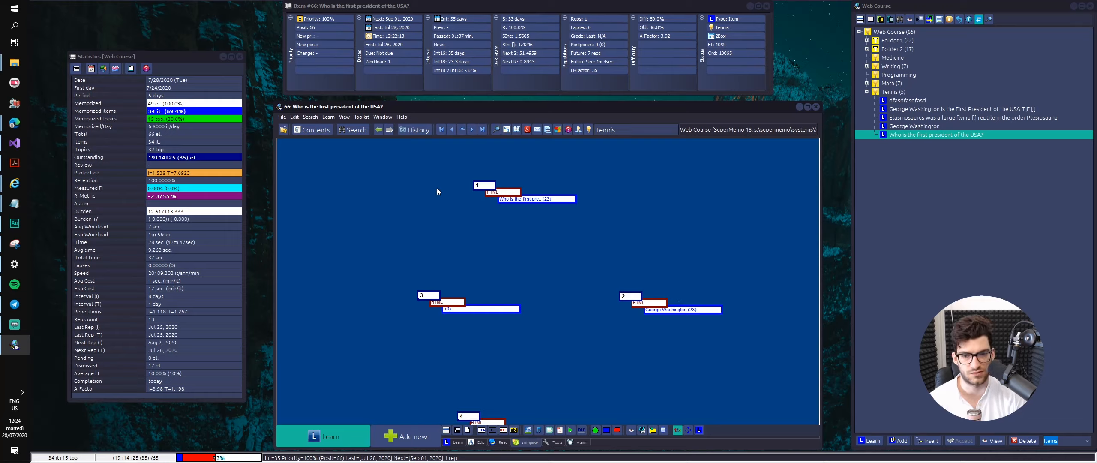
{"action": "left_click", "coordinate": [678, 430]}
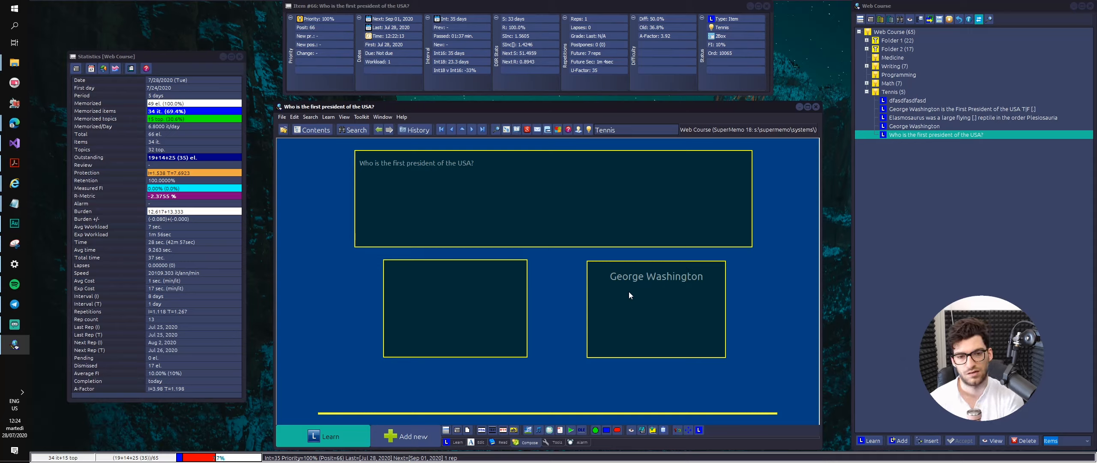
- Enter "Abraham Lincoln" as the second choice in the empty answer box
{"action": "left_click", "coordinate": [509, 303]}
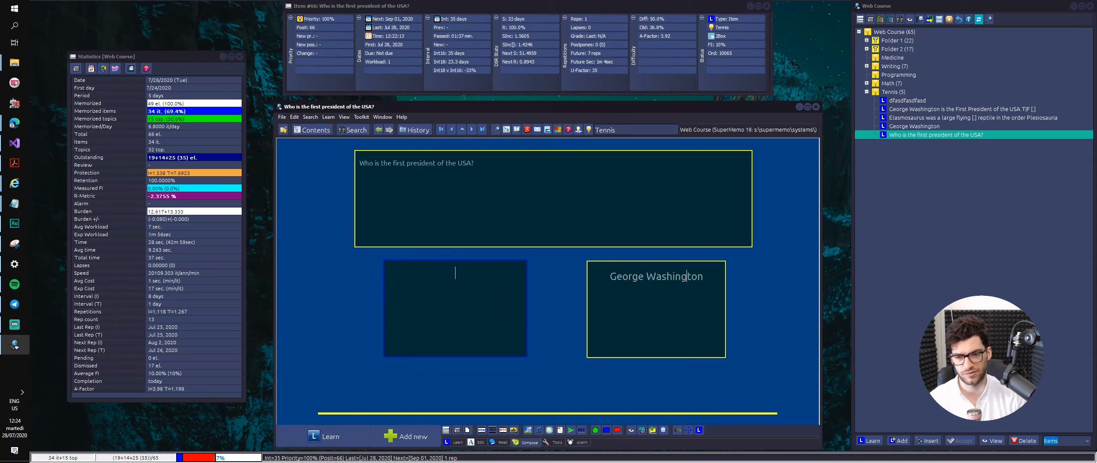
{"action": "type", "text": "Abraham Lilcon"}
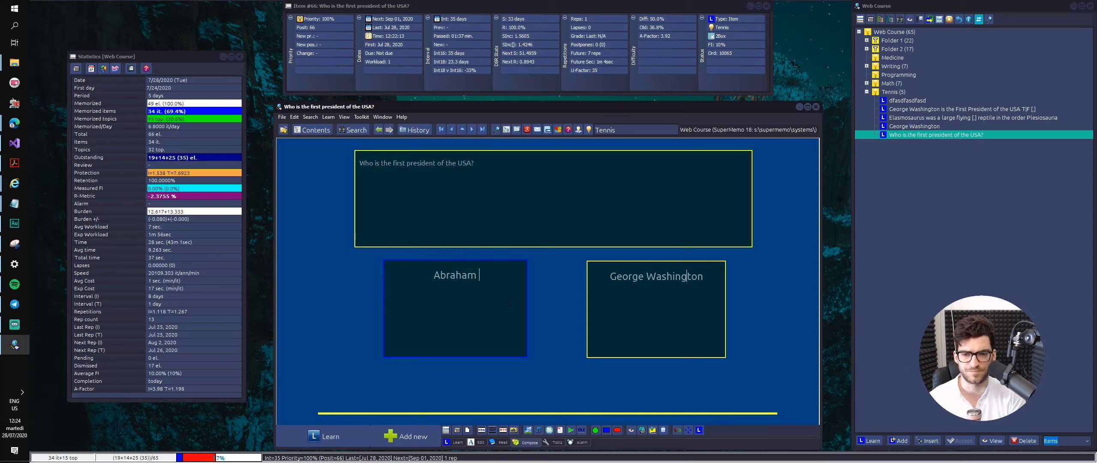
{"action": "key", "text": "BackSpace"}
{"action": "key", "text": "BackSpace"}
{"action": "key", "text": "BackSpace"}
{"action": "key", "text": "BackSpace"}
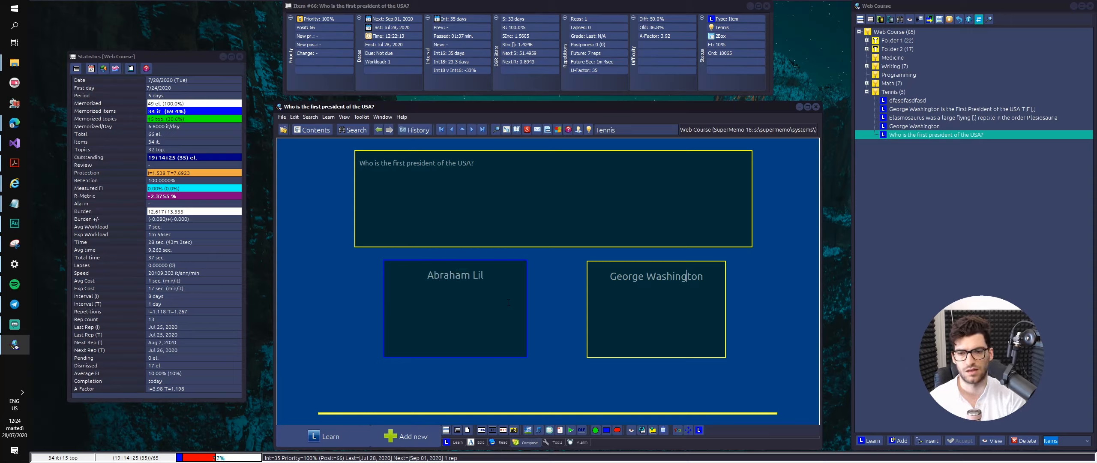
{"action": "type", "text": "nclon"}
{"action": "key", "text": "BackSpace"}
{"action": "key", "text": "BackSpace"}
{"action": "key", "text": "BackSpace"}
{"action": "key", "text": "BackSpace"}
{"action": "type", "text": "coln"}
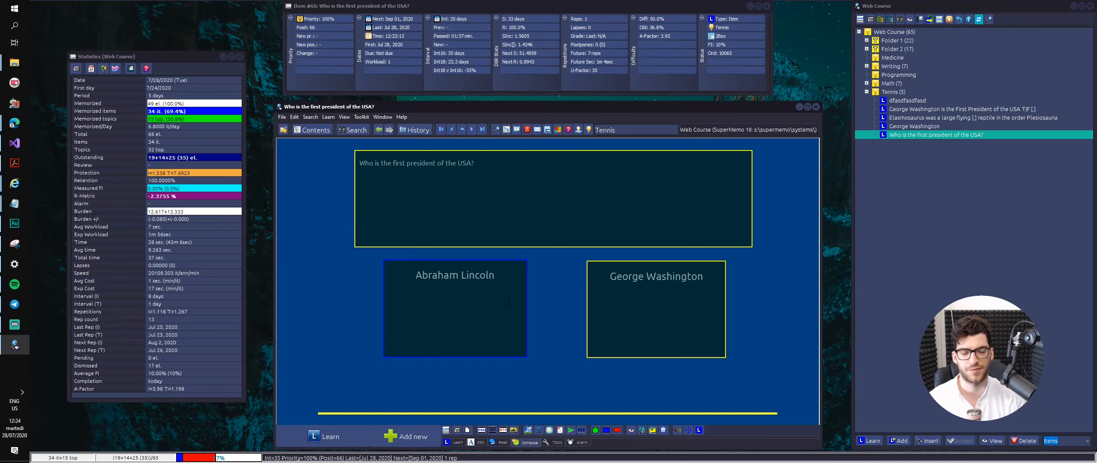
- Set the multiple-choice test status of the Abraham Lincoln box to wrong and the George Washington box to correct
{"action": "right_click", "coordinate": [508, 301]}
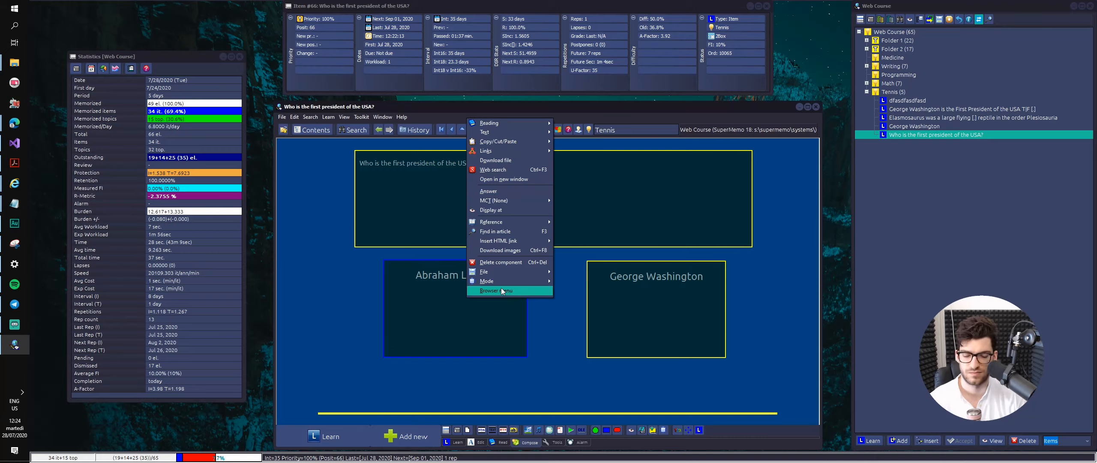
{"action": "key", "text": "t"}
{"action": "key", "text": "w"}
{"action": "right_click", "coordinate": [663, 291]}
{"action": "key", "text": "t"}
{"action": "key", "text": "c"}
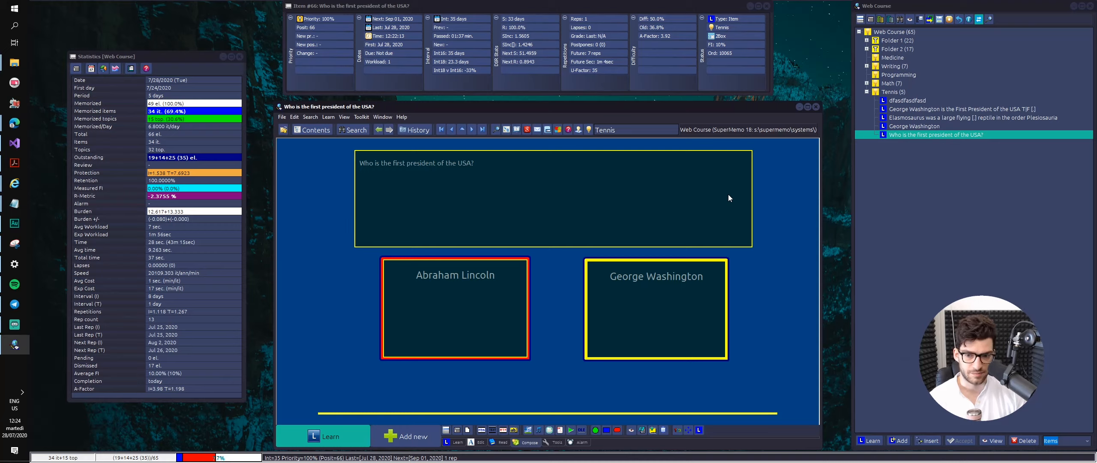
- Test the item in learning mode by choosing George Washington, and leave the repetition
{"action": "key", "text": "ctrl+l"}
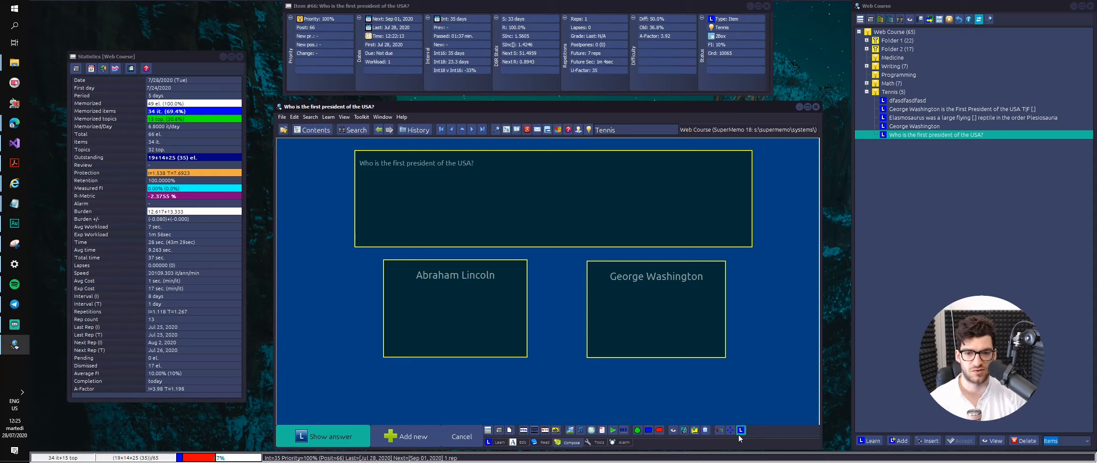
{"action": "left_click", "coordinate": [676, 326]}
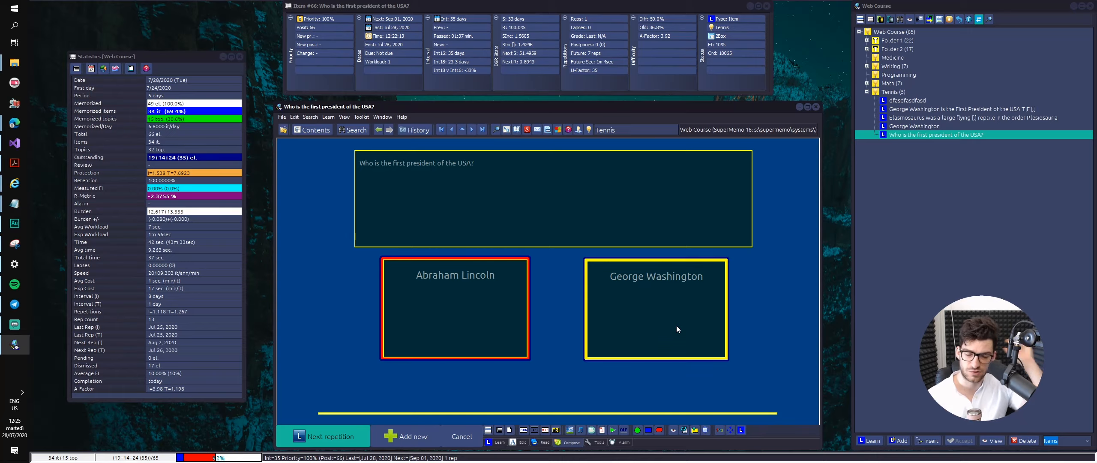
{"action": "left_click", "coordinate": [1057, 234]}
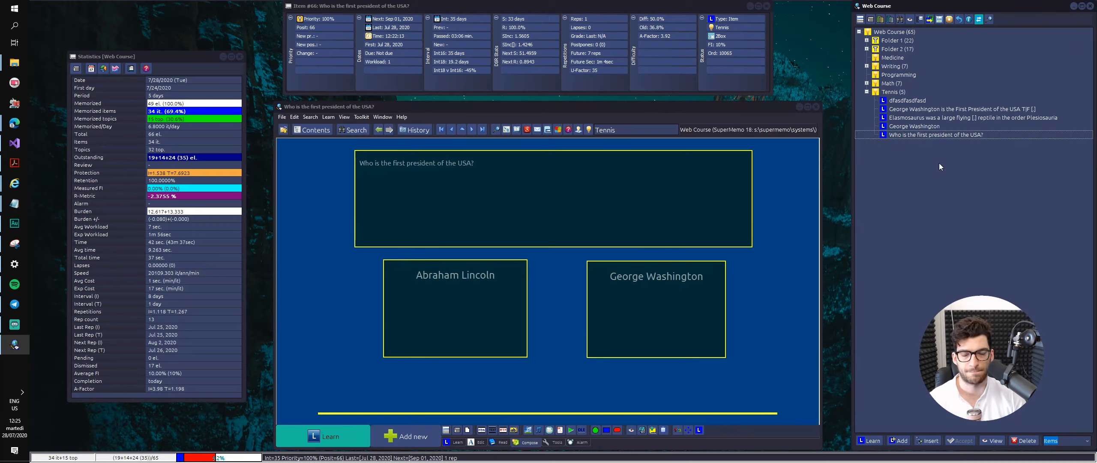
- Add a Tennis item with the Item Picture layout and import the train photo from Course Images as "Train", keeping the original file
{"action": "key", "text": "alt+a"}
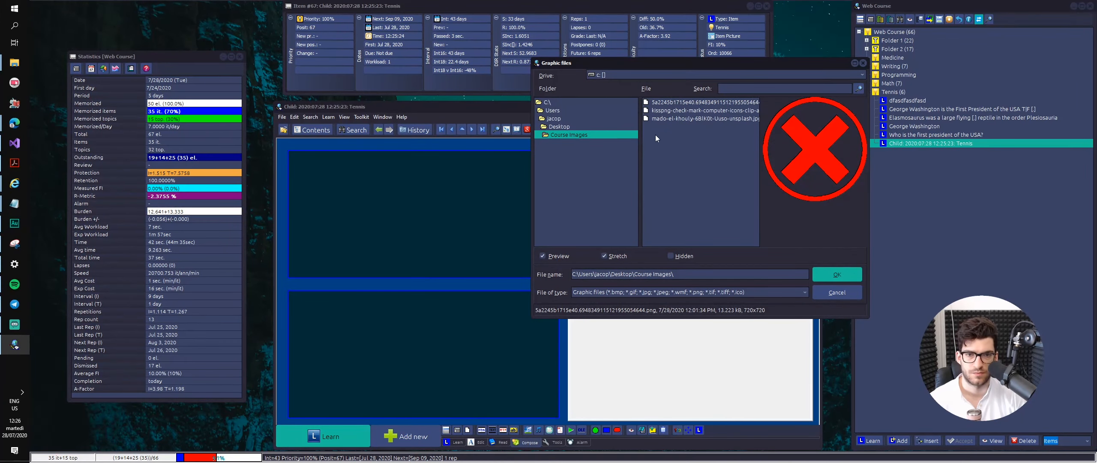
{"action": "left_click", "coordinate": [670, 111]}
{"action": "left_click", "coordinate": [679, 119]}
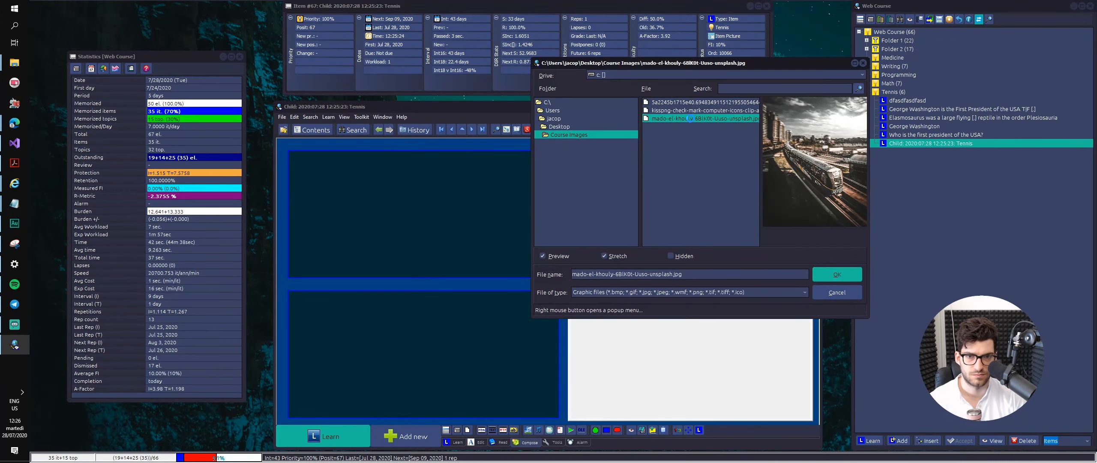
{"action": "double_click", "coordinate": [691, 119]}
{"action": "type", "text": "Train"}
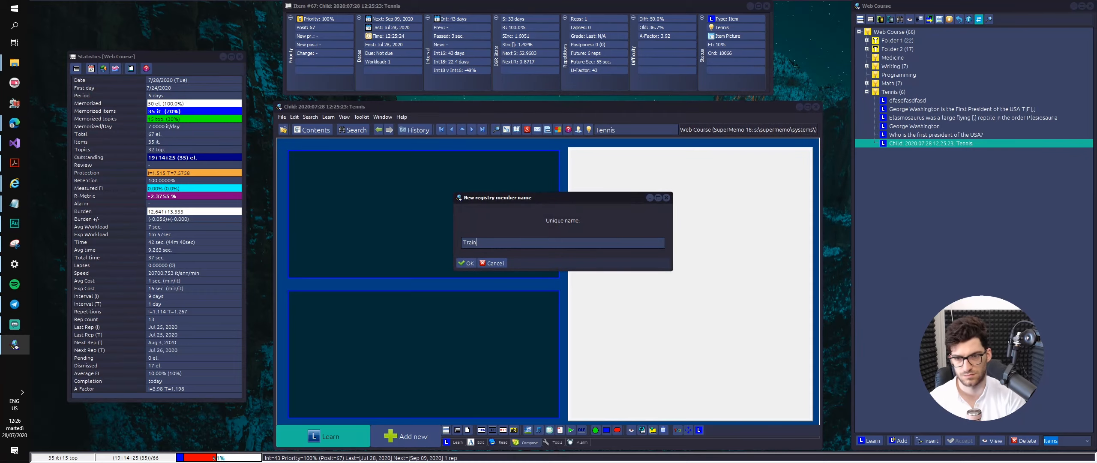
{"action": "key", "text": "Return"}
{"action": "key", "text": "Right"}
{"action": "key", "text": "Return"}
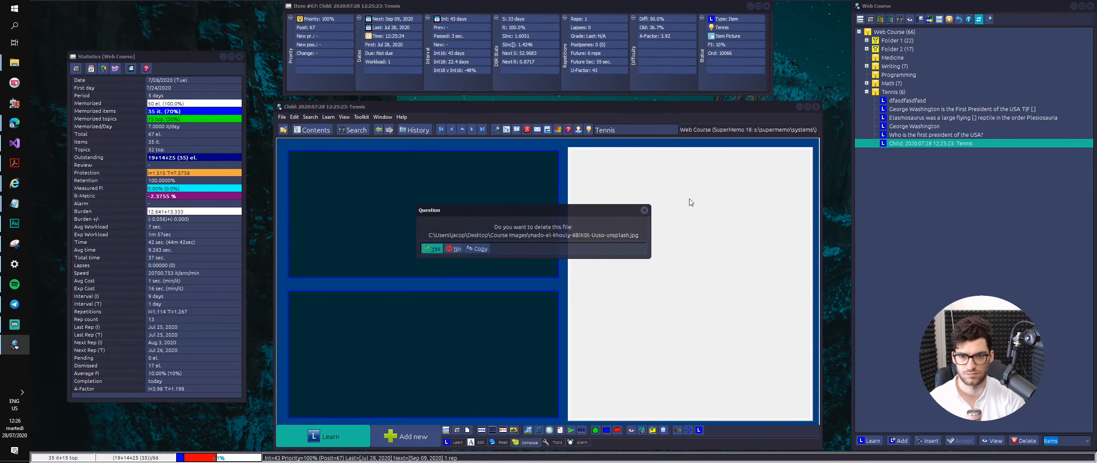
{"action": "key", "text": "Right"}
{"action": "key", "text": "Return"}
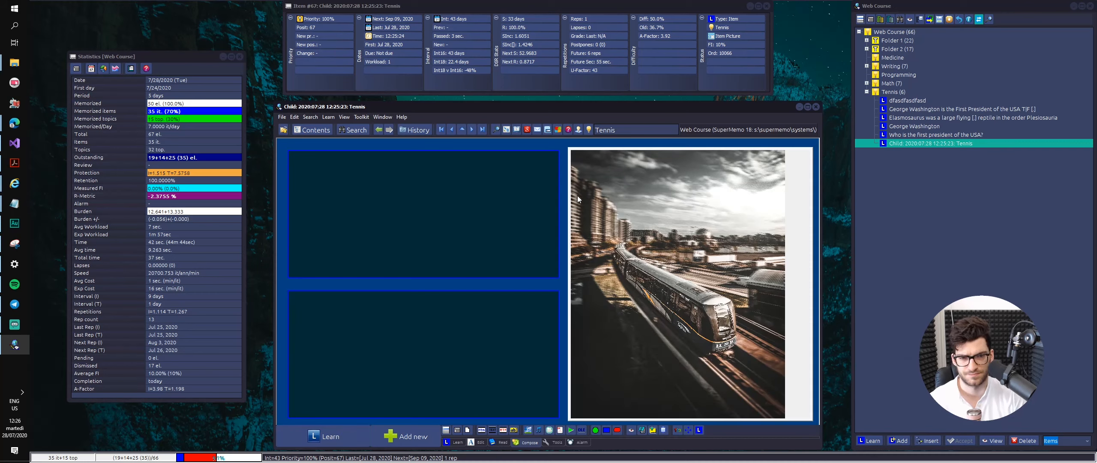
- Enter "How is this called in English?" as the question in the empty question box
{"action": "left_click", "coordinate": [463, 186]}
{"action": "type", "text": "What"}
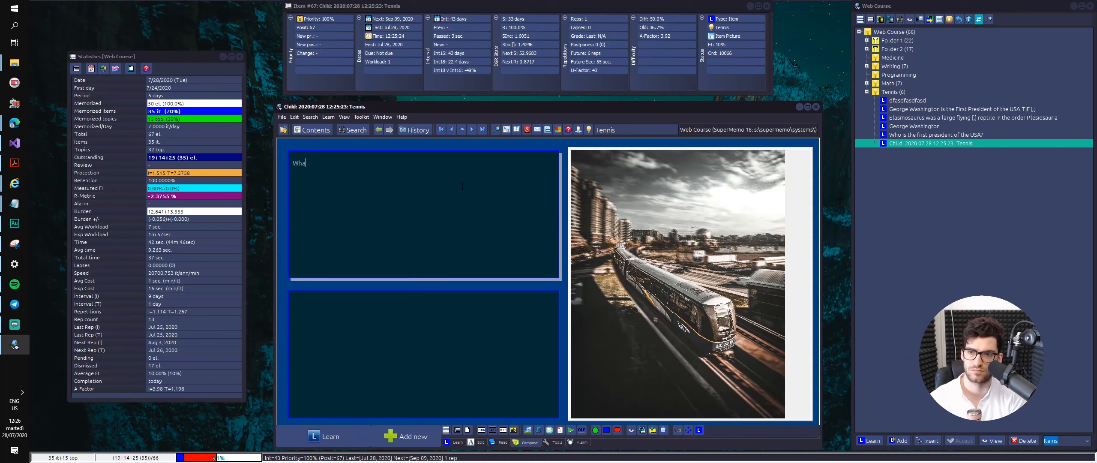
{"action": "key", "text": "BackSpace"}
{"action": "key", "text": "BackSpace"}
{"action": "key", "text": "BackSpace"}
{"action": "type", "text": "How is this"}
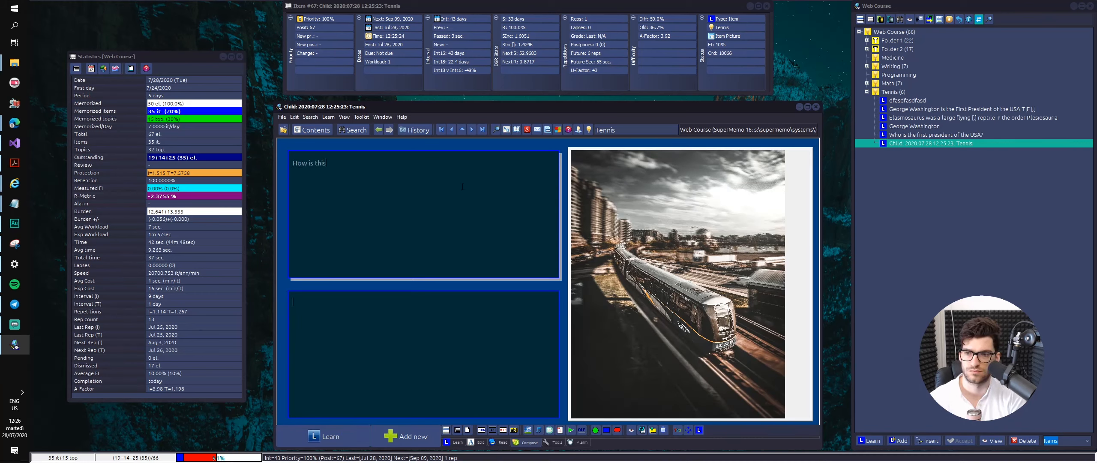
{"action": "type", "text": " caql"}
{"action": "type", "text": "lled in Enlgih"}
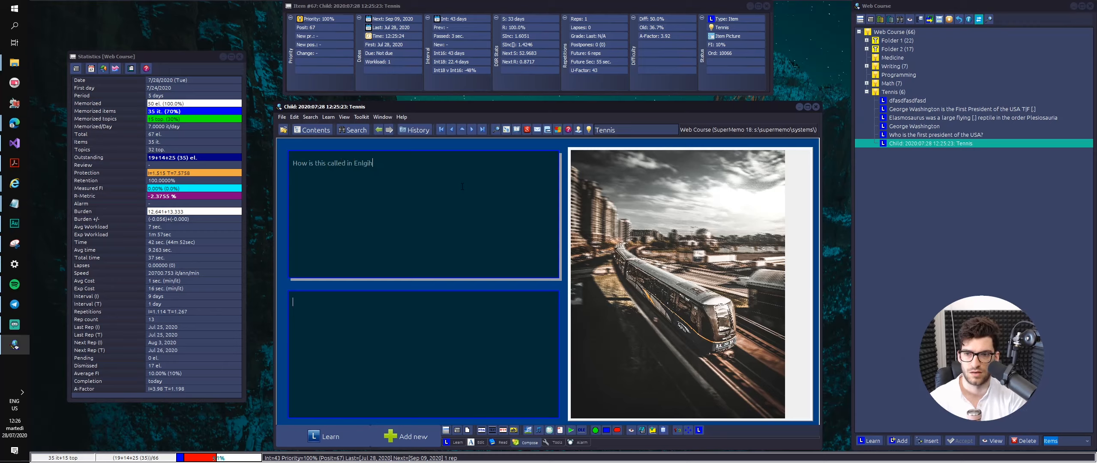
{"action": "key", "text": "BackSpace"}
{"action": "key", "text": "BackSpace"}
{"action": "key", "text": "BackSpace"}
{"action": "key", "text": "BackSpace"}
{"action": "type", "text": "glish?"}
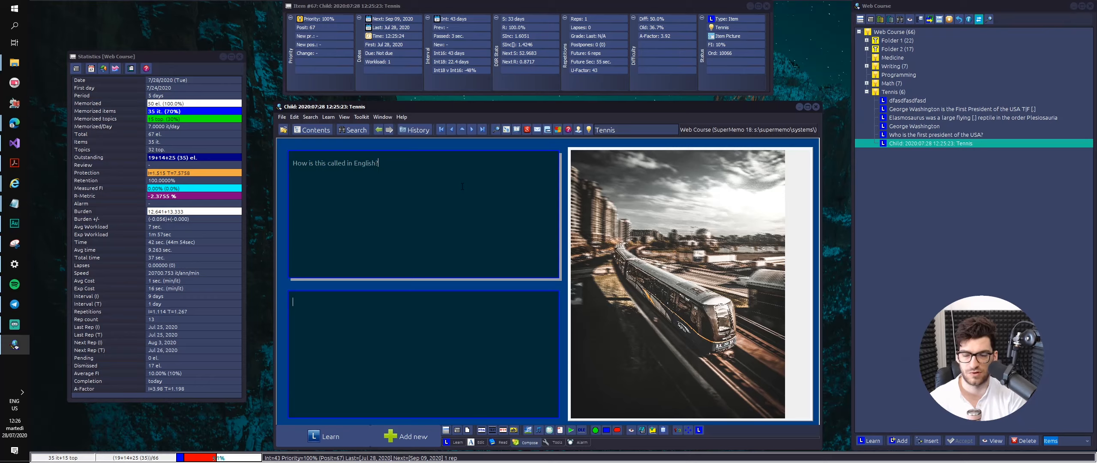
- Set the item's title from the question text and enter "Train" in the answer box
{"action": "key", "text": "ctrl+t"}
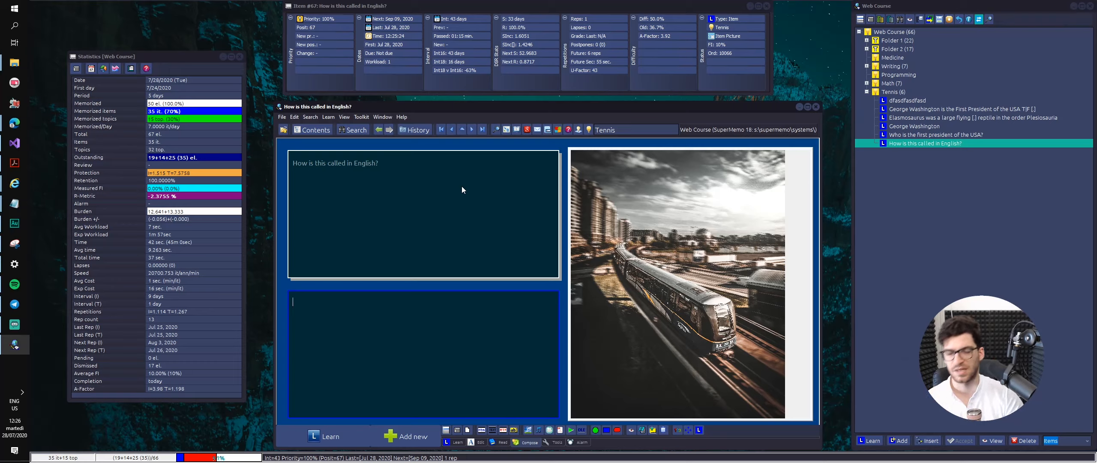
{"action": "type", "text": "T"}
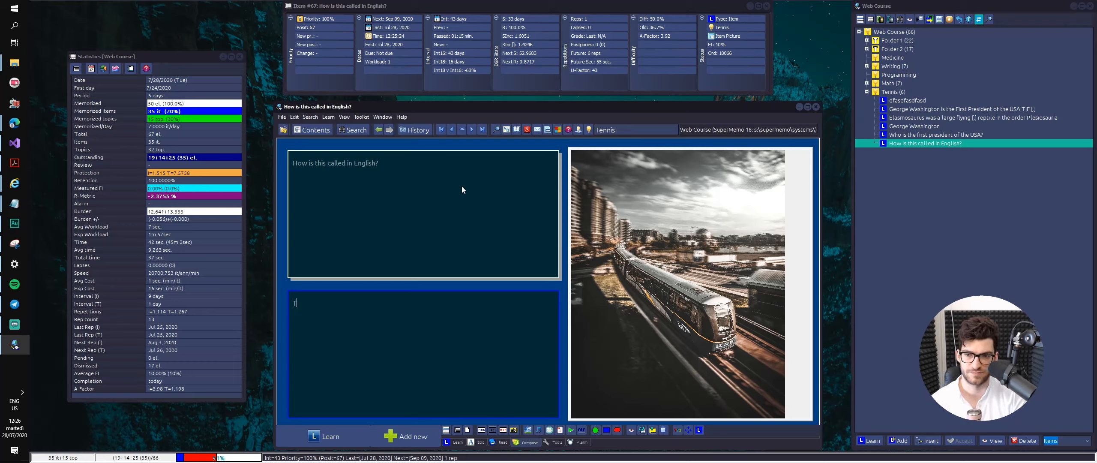
{"action": "type", "text": "rain"}
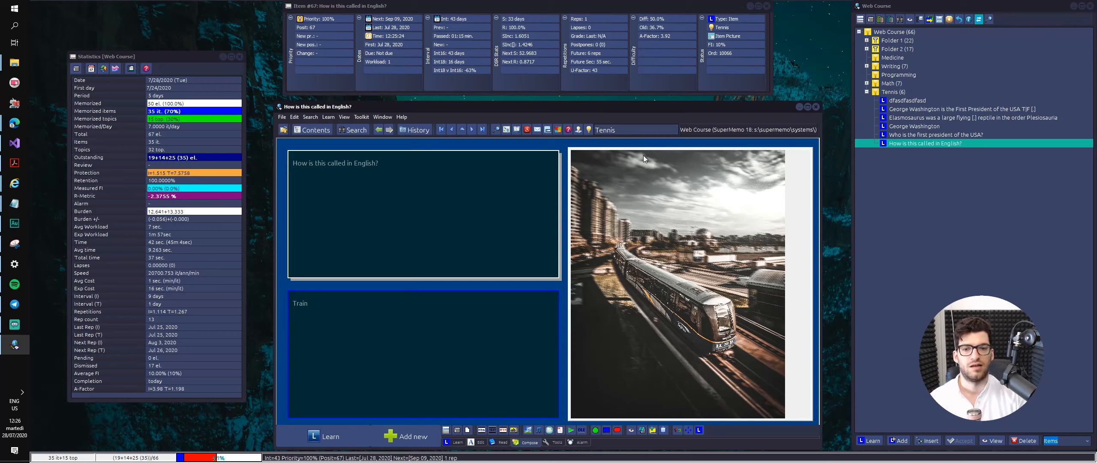
- Zoom the train photo in closely on the front of the train with Zoom and trim
{"action": "right_click", "coordinate": [625, 175]}
{"action": "mouse_move", "coordinate": [671, 183]}
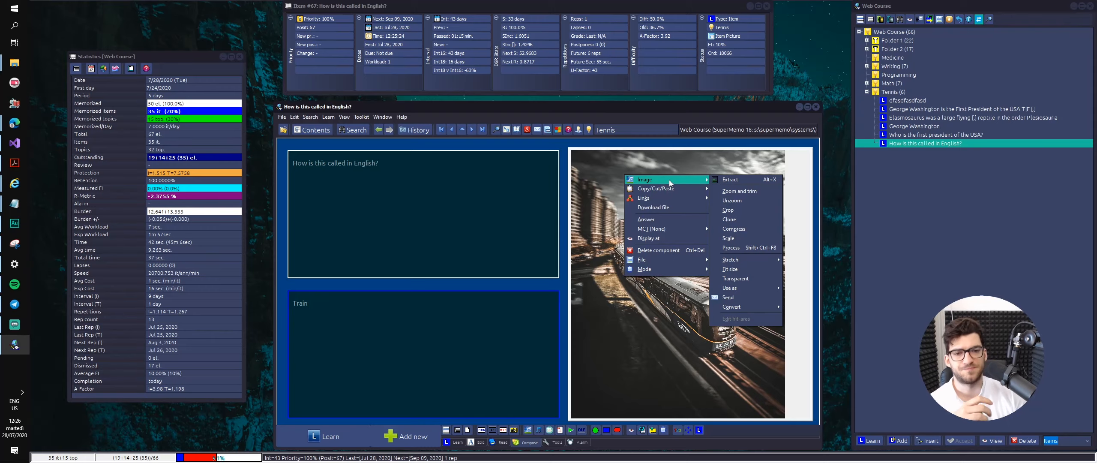
{"action": "left_click", "coordinate": [746, 201]}
{"action": "right_click", "coordinate": [744, 203]}
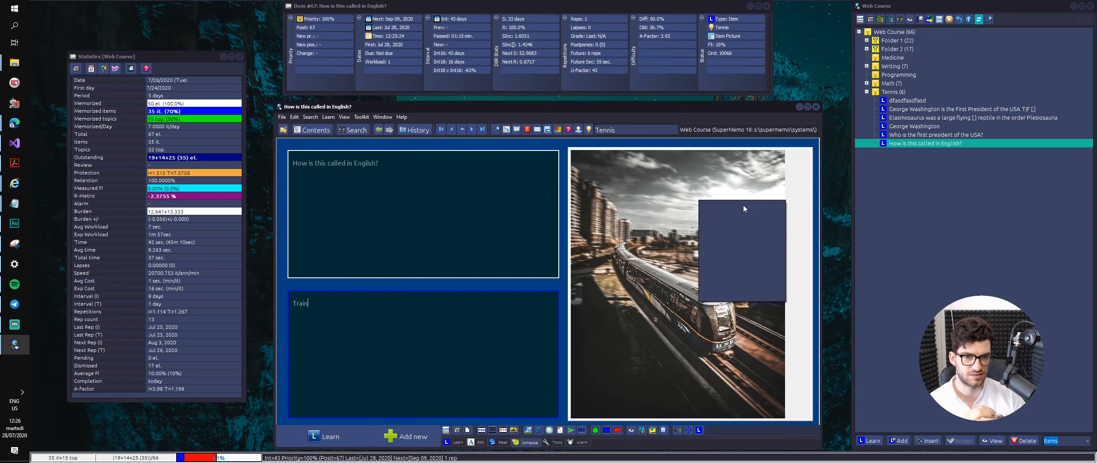
{"action": "mouse_move", "coordinate": [744, 205]}
{"action": "left_click", "coordinate": [797, 217]}
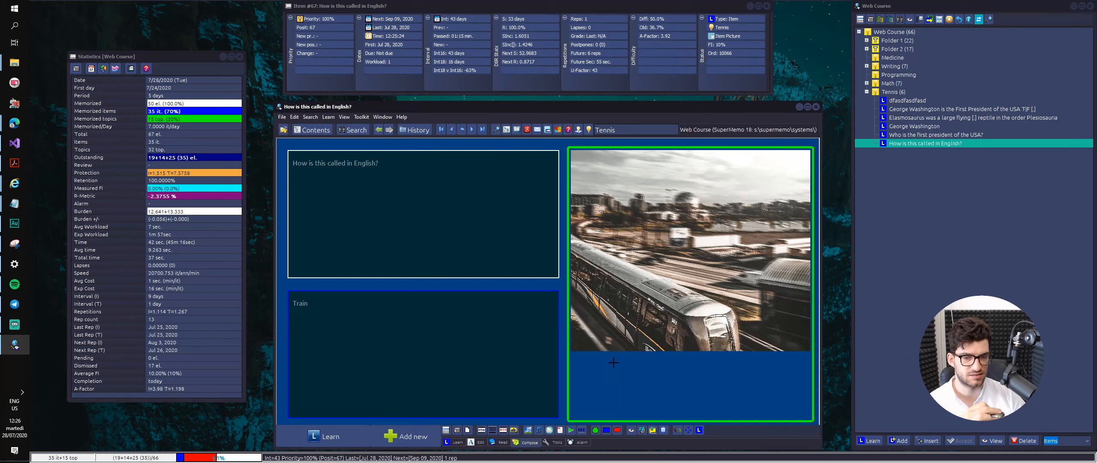
- Unzoom the train photo back to the full picture
{"action": "right_click", "coordinate": [695, 331]}
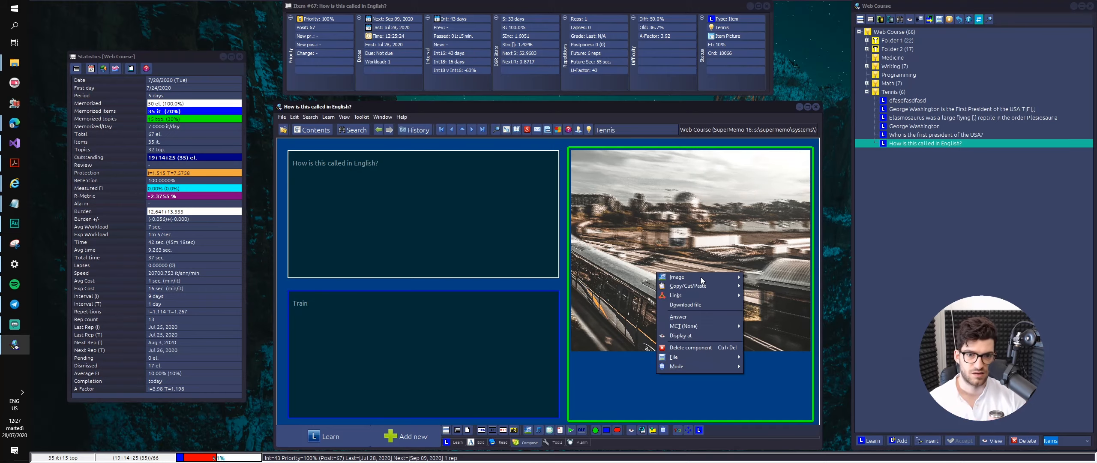
{"action": "mouse_move", "coordinate": [703, 281]}
{"action": "left_click", "coordinate": [759, 301]}
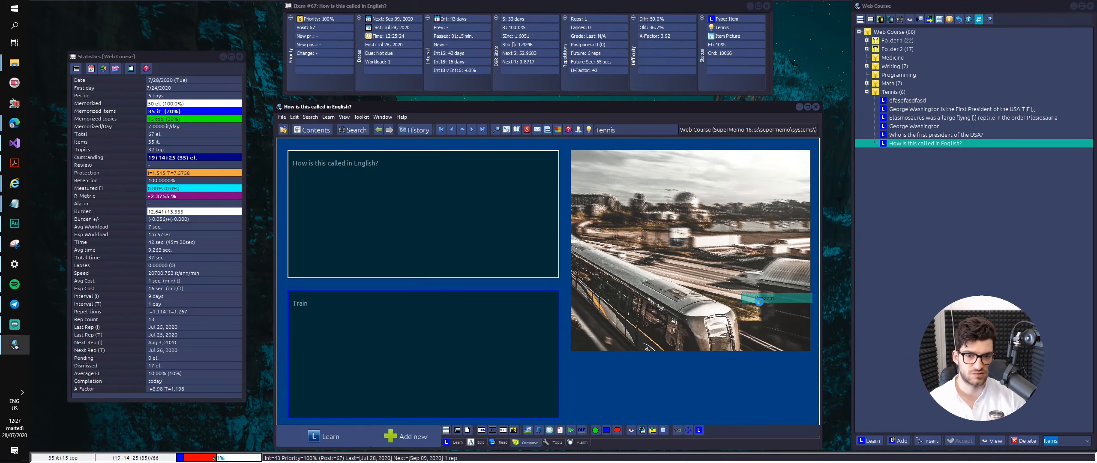
- Zoom the photo to a wider rectangle framing the whole train and some surrounding buildings
{"action": "right_click", "coordinate": [703, 334]}
{"action": "left_click", "coordinate": [782, 310]}
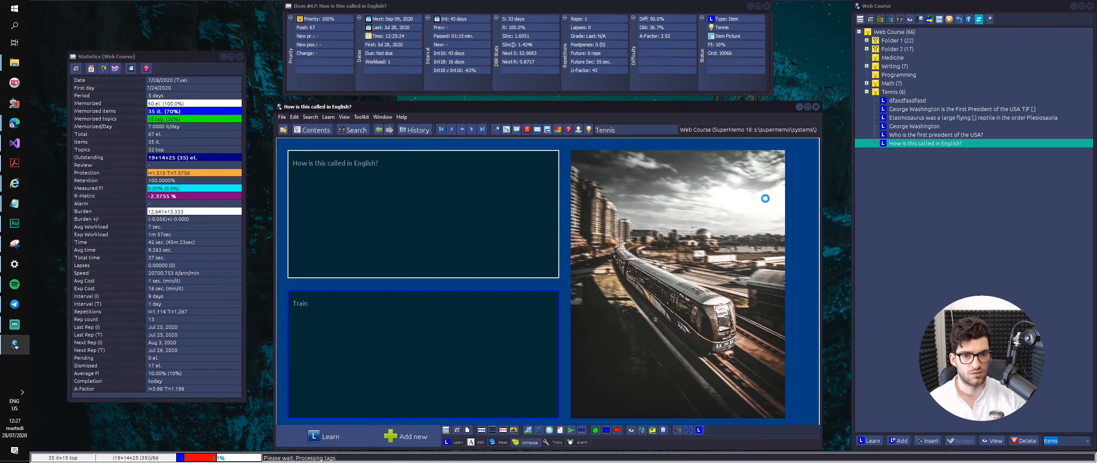
{"action": "mouse_move", "coordinate": [772, 198]}
{"action": "left_mouse_down"}
{"action": "mouse_move", "coordinate": [666, 262]}
{"action": "mouse_move", "coordinate": [643, 319]}
{"action": "mouse_move", "coordinate": [593, 368]}
{"action": "left_mouse_up"}
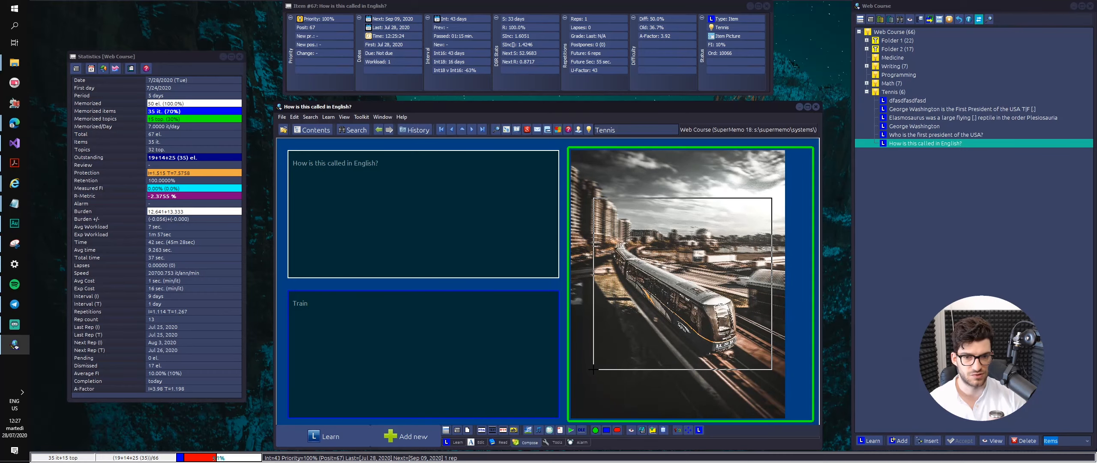
{"action": "left_click", "coordinate": [663, 252]}
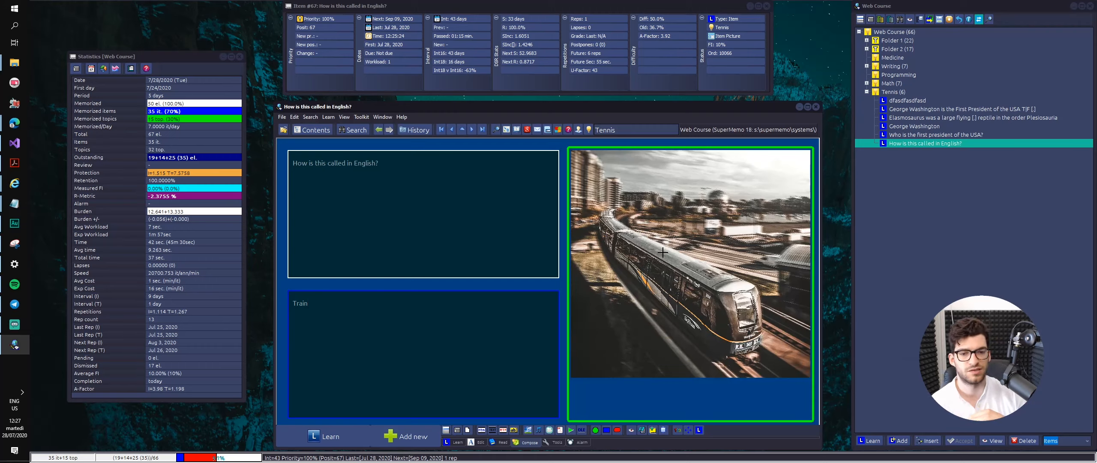
- Try to crop the train photo to its zoomed area, dismissing the replacement of the image file
{"action": "right_click", "coordinate": [766, 270]}
{"action": "mouse_move", "coordinate": [775, 276]}
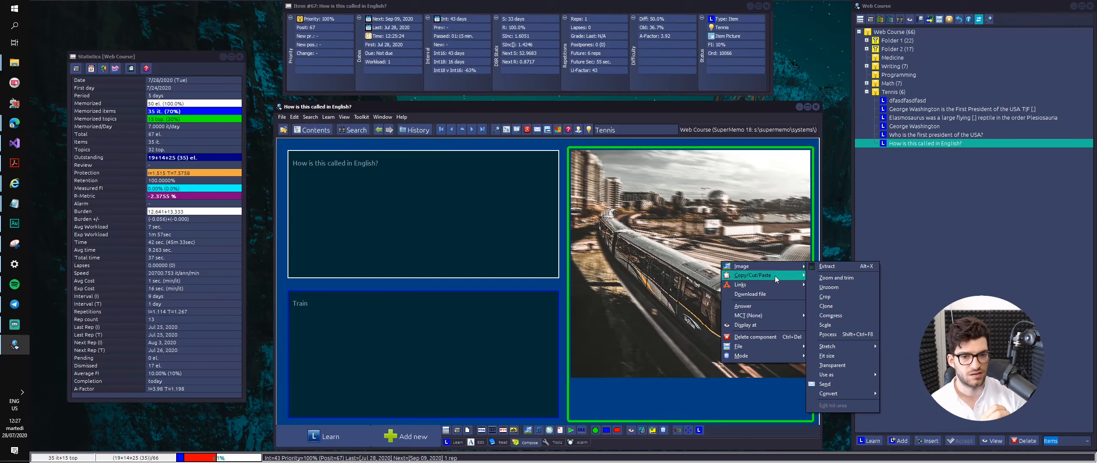
{"action": "left_click", "coordinate": [840, 297]}
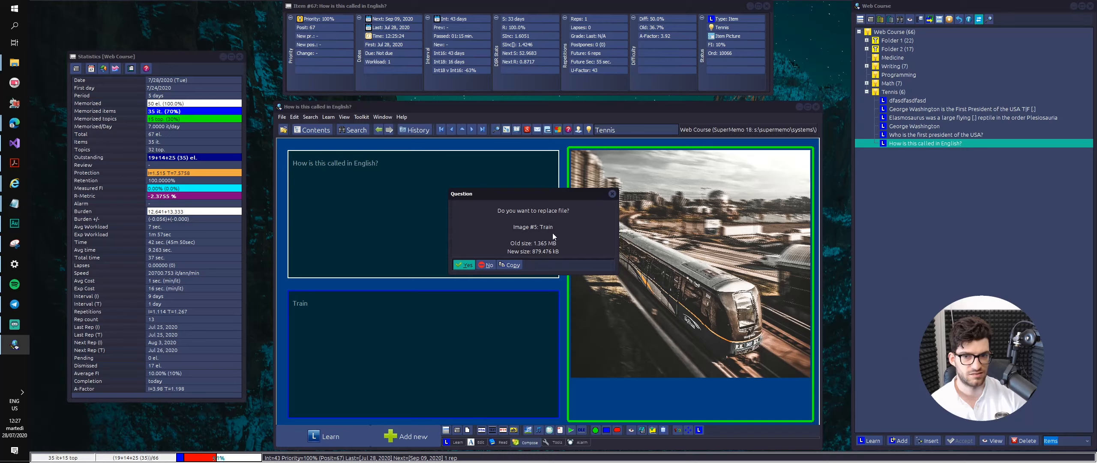
{"action": "left_click", "coordinate": [612, 194]}
- Open the Compress option's maximum size setting for the train photo and close it without compressing
{"action": "right_click", "coordinate": [692, 194]}
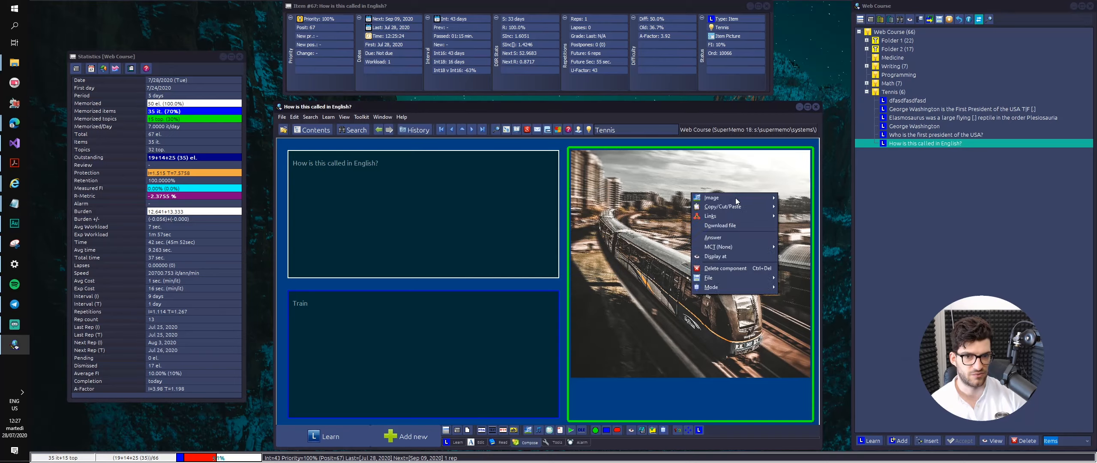
{"action": "mouse_move", "coordinate": [767, 197]}
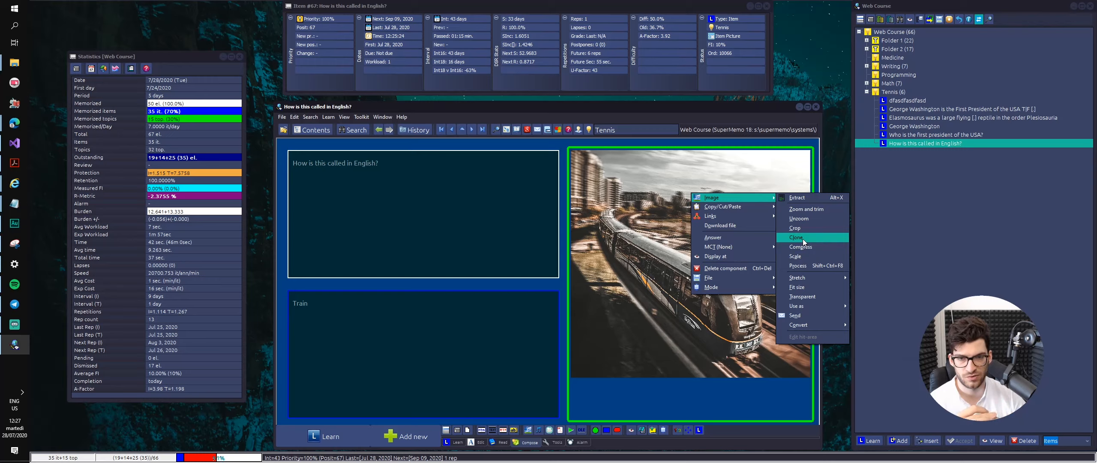
{"action": "left_click", "coordinate": [382, 116]}
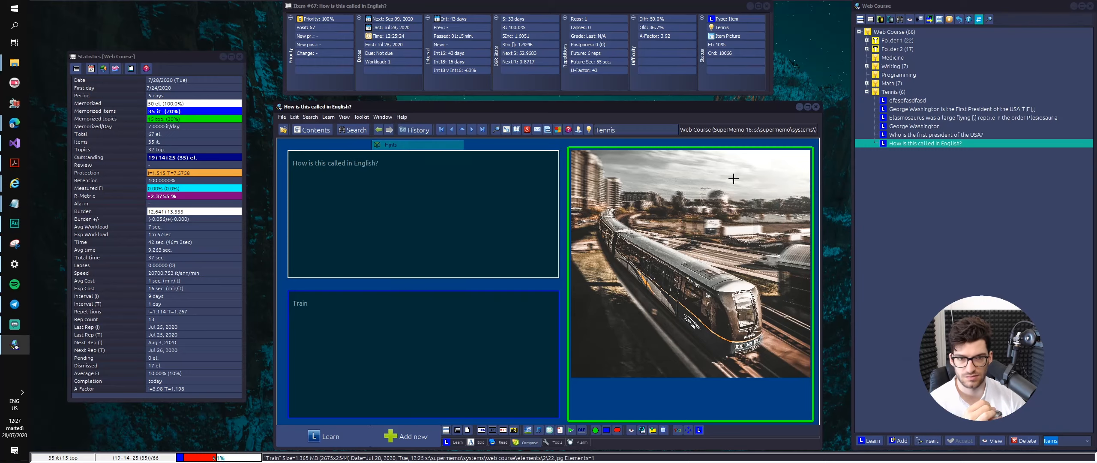
{"action": "right_click", "coordinate": [723, 208]}
{"action": "mouse_move", "coordinate": [792, 214]}
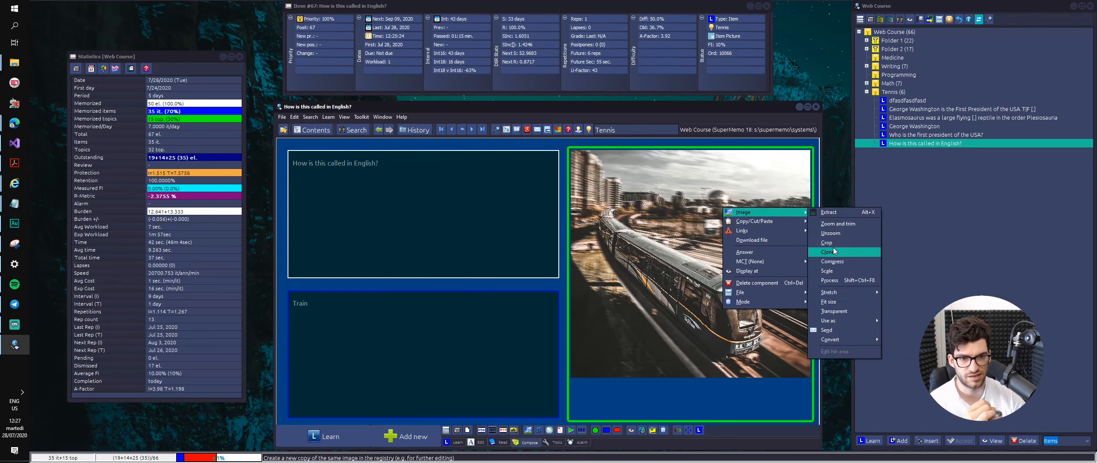
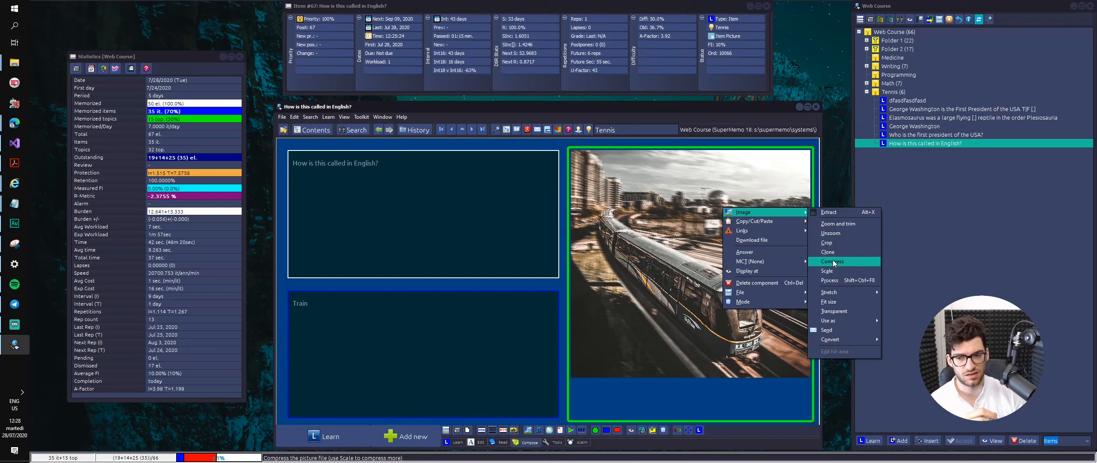
{"action": "left_click", "coordinate": [833, 260]}
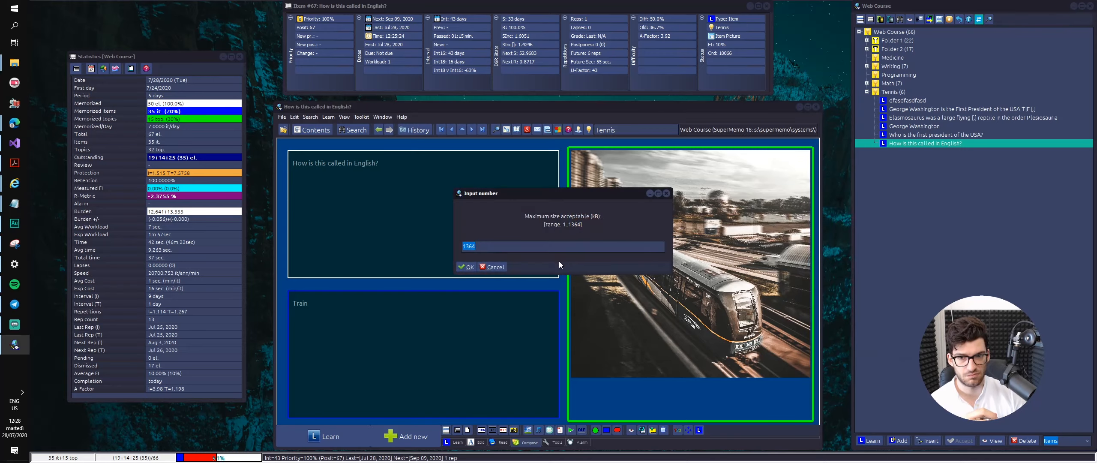
{"action": "left_click", "coordinate": [665, 193]}
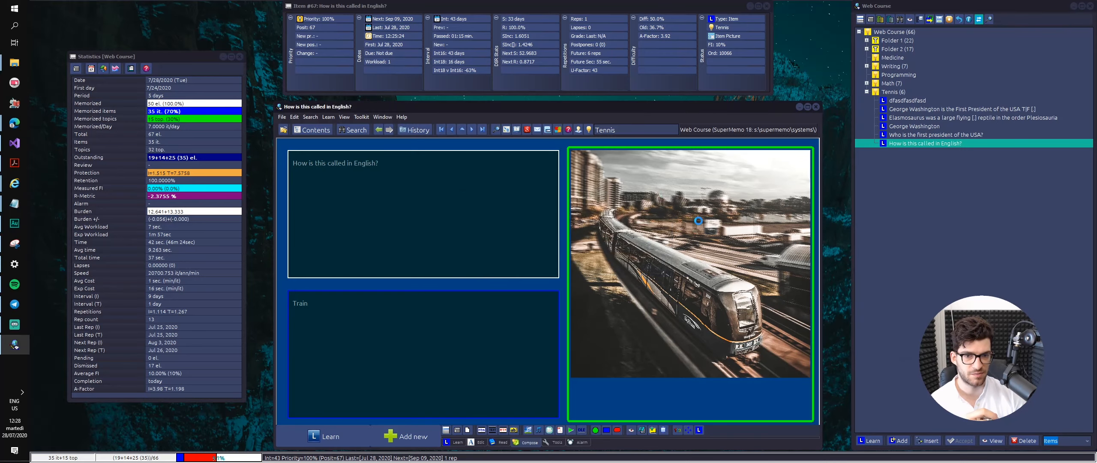
- Check the photo's Scale option, then switch to the browser and look through the train photos on Unsplash
{"action": "right_click", "coordinate": [703, 248]}
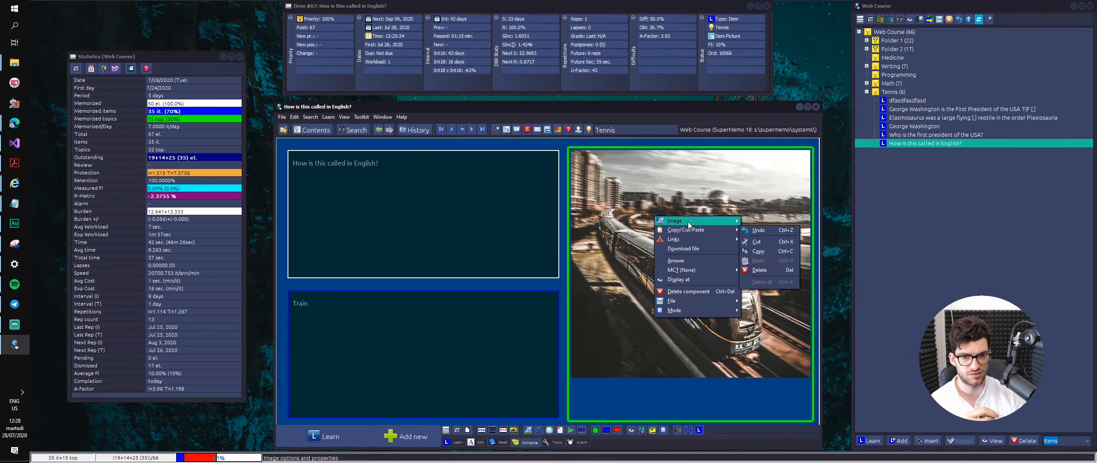
{"action": "mouse_move", "coordinate": [686, 221]}
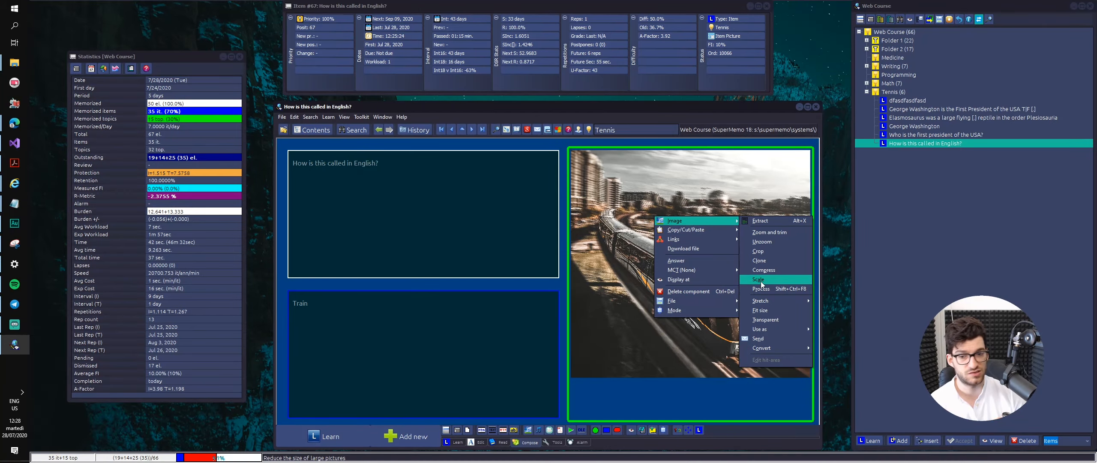
{"action": "left_click", "coordinate": [15, 124]}
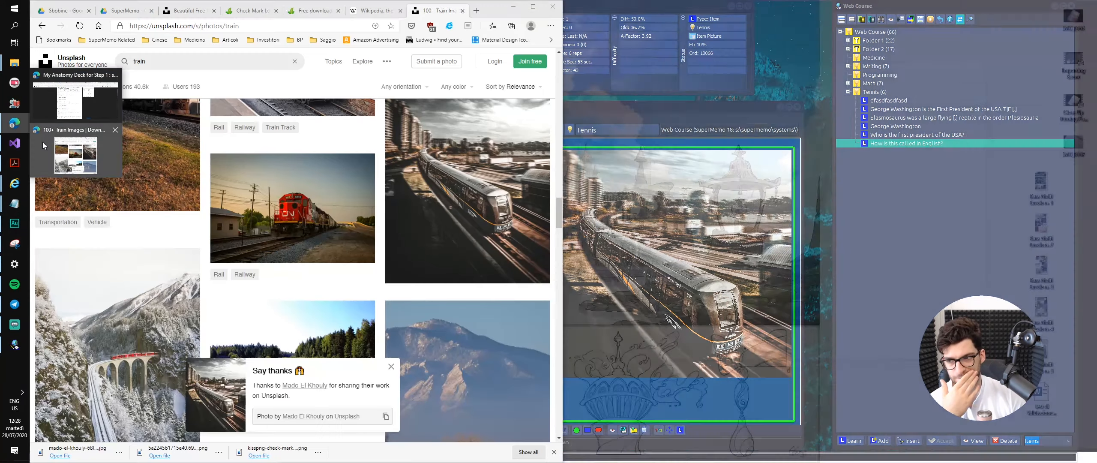
{"action": "left_click", "coordinate": [74, 151]}
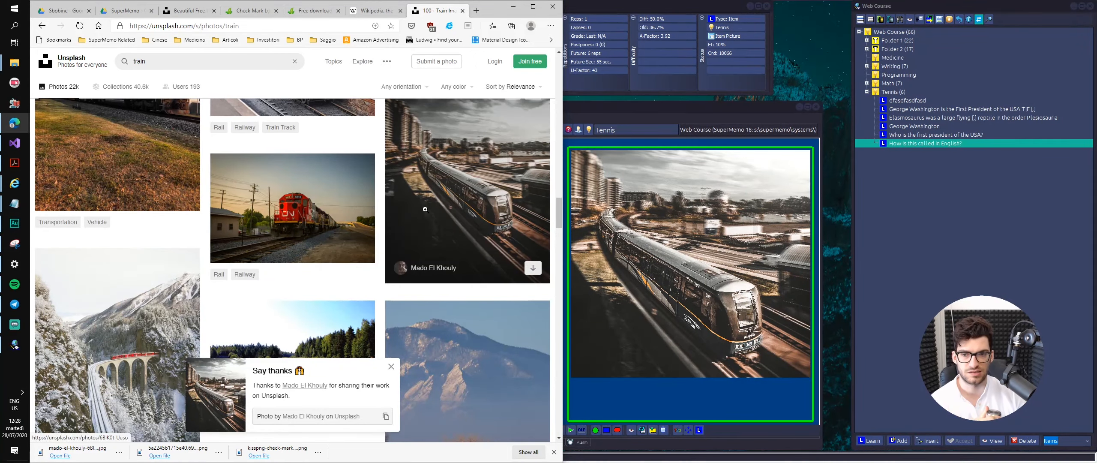
{"action": "scroll", "coordinate": [424, 211], "scroll_direction": "up", "scroll_amount": 1}
{"action": "scroll", "coordinate": [424, 213], "scroll_direction": "down", "scroll_amount": 20}
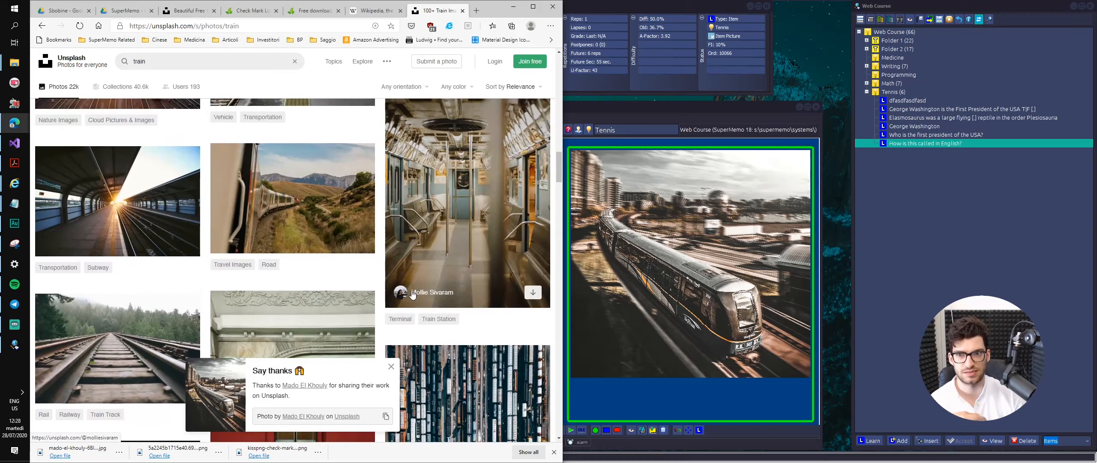
{"action": "scroll", "coordinate": [411, 310], "scroll_direction": "up", "scroll_amount": 3}
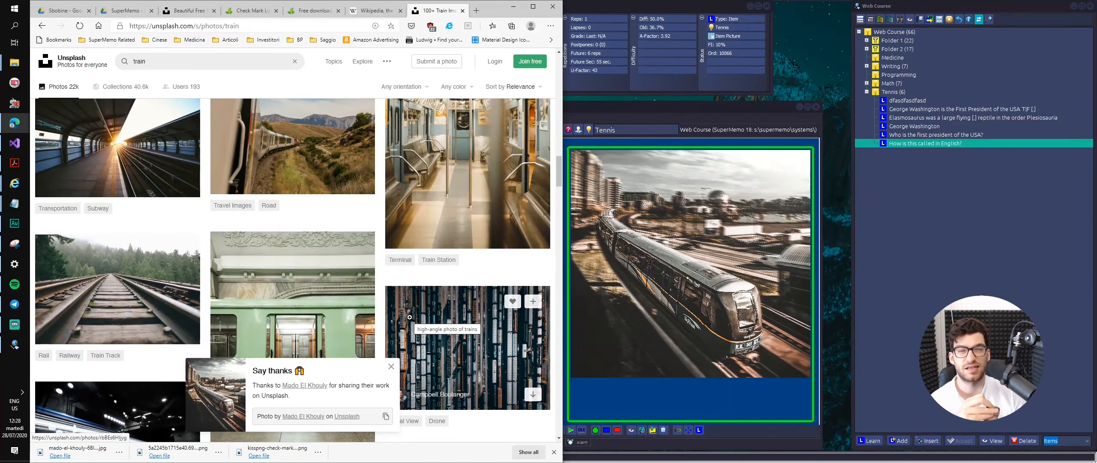
{"action": "scroll", "coordinate": [401, 409], "scroll_direction": "up", "scroll_amount": 4}
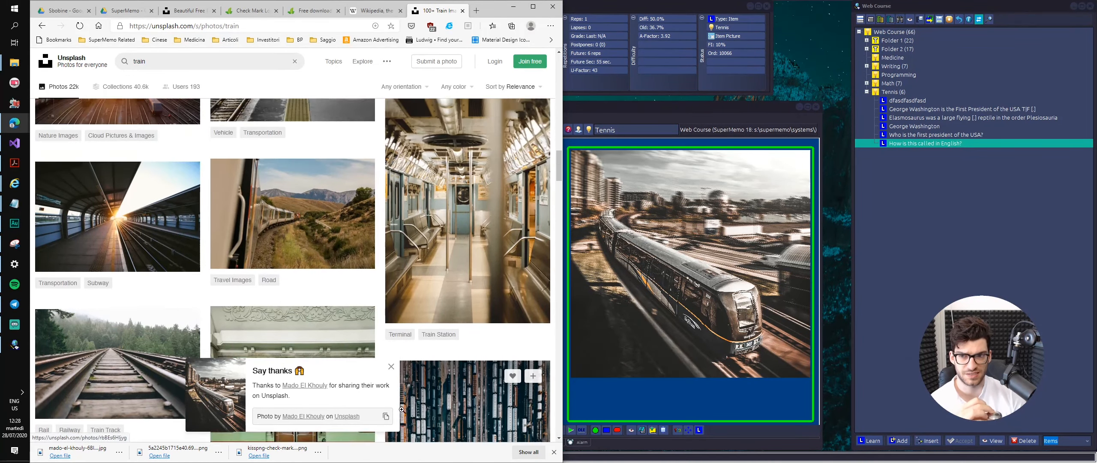
{"action": "scroll", "coordinate": [401, 409], "scroll_direction": "up", "scroll_amount": 1}
- Return to the train item and view the picture processing choices for its photo
{"action": "right_click", "coordinate": [688, 264]}
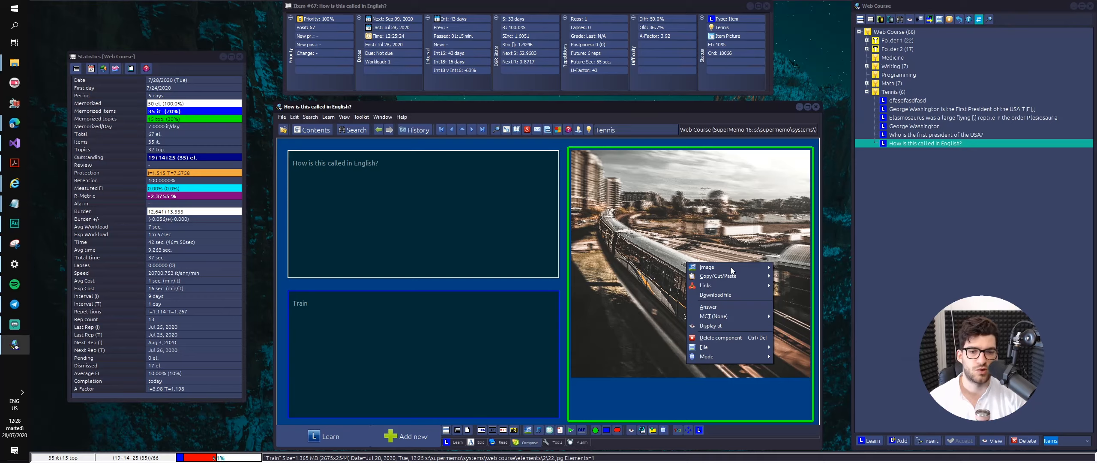
{"action": "mouse_move", "coordinate": [723, 271]}
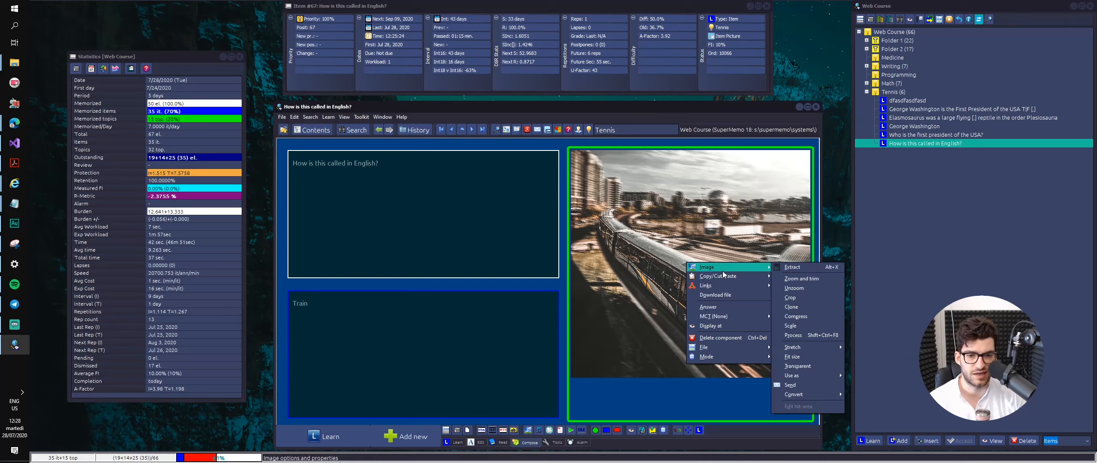
{"action": "left_click", "coordinate": [811, 338]}
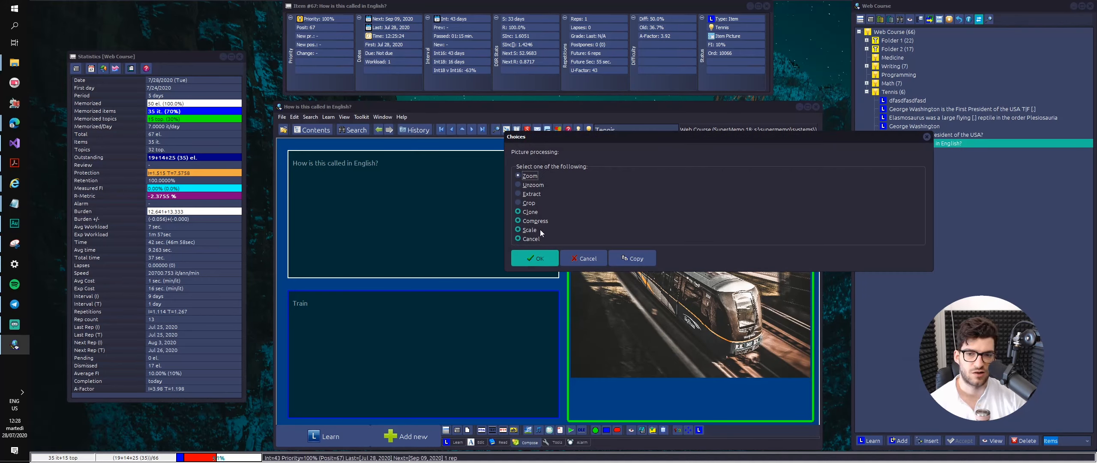
{"action": "key", "text": "Return"}
- View the train photo's image options, including Scale, and close them without processing the photo
{"action": "right_click", "coordinate": [735, 215]}
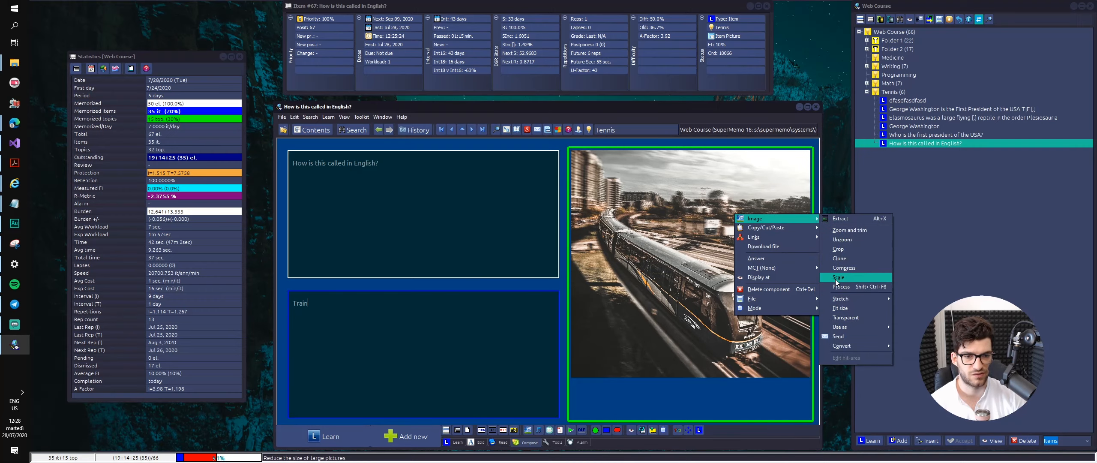
{"action": "left_click", "coordinate": [682, 121]}
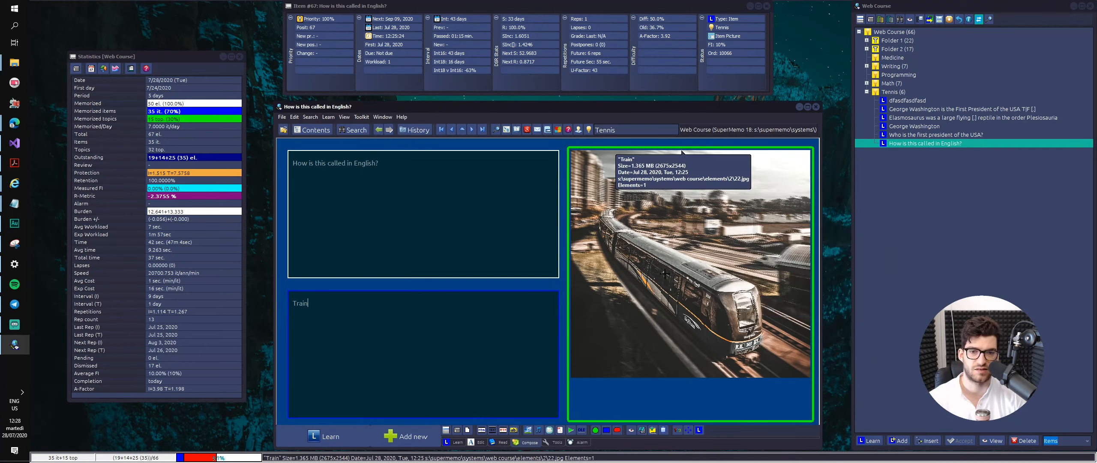
{"action": "right_click", "coordinate": [665, 269]}
{"action": "left_click", "coordinate": [674, 262]}
{"action": "key", "text": "Escape"}
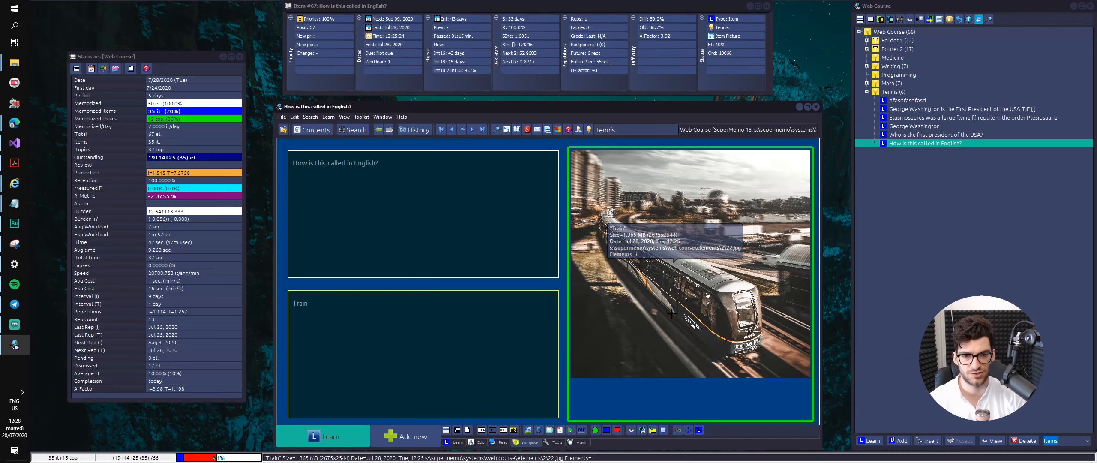
- Close the photo's options, go back to the item about the first president of the USA and return to the train item
{"action": "left_click", "coordinate": [475, 254]}
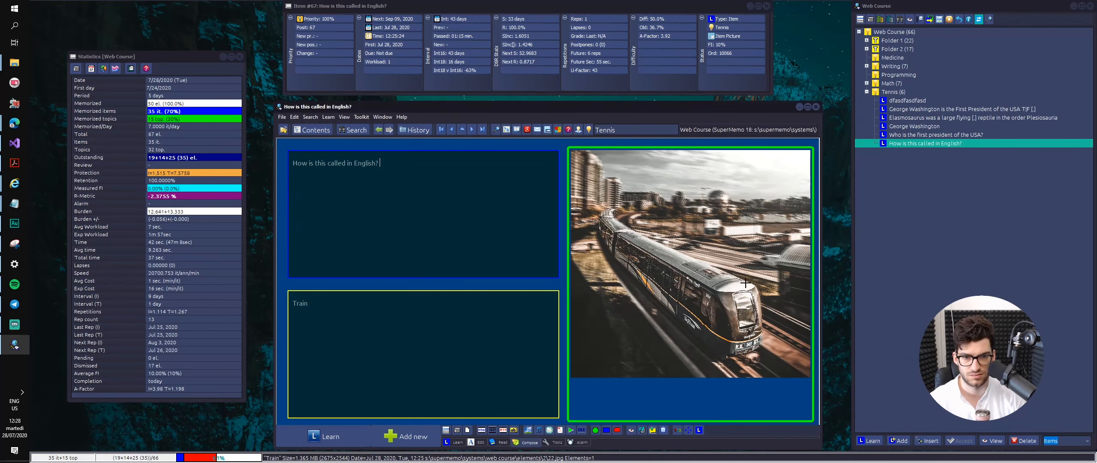
{"action": "right_click", "coordinate": [776, 163]}
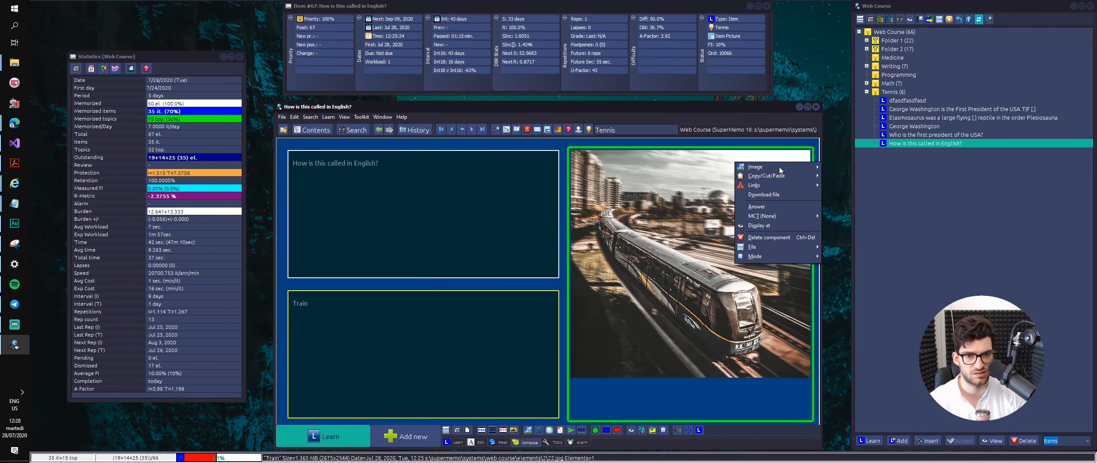
{"action": "left_click", "coordinate": [415, 197]}
{"action": "key", "text": "alt+Left"}
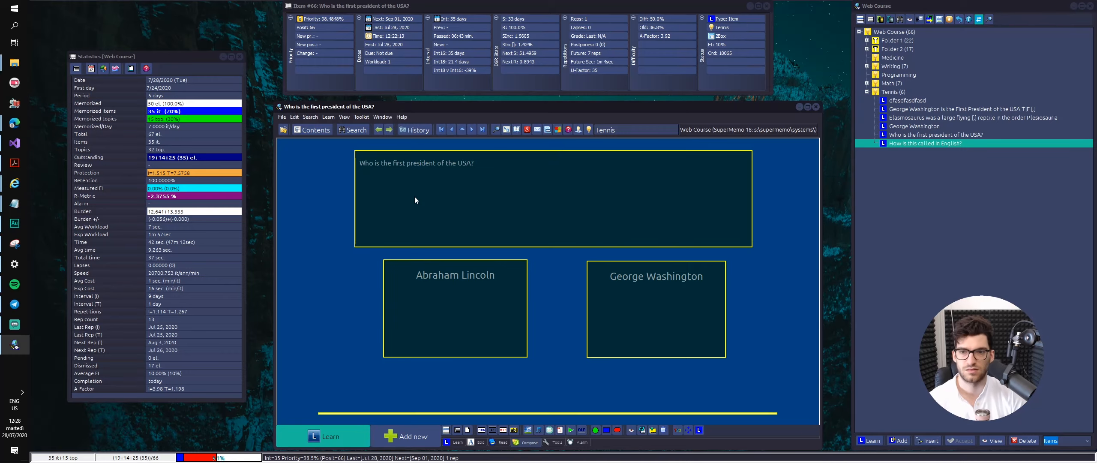
{"action": "key", "text": "alt+Right"}
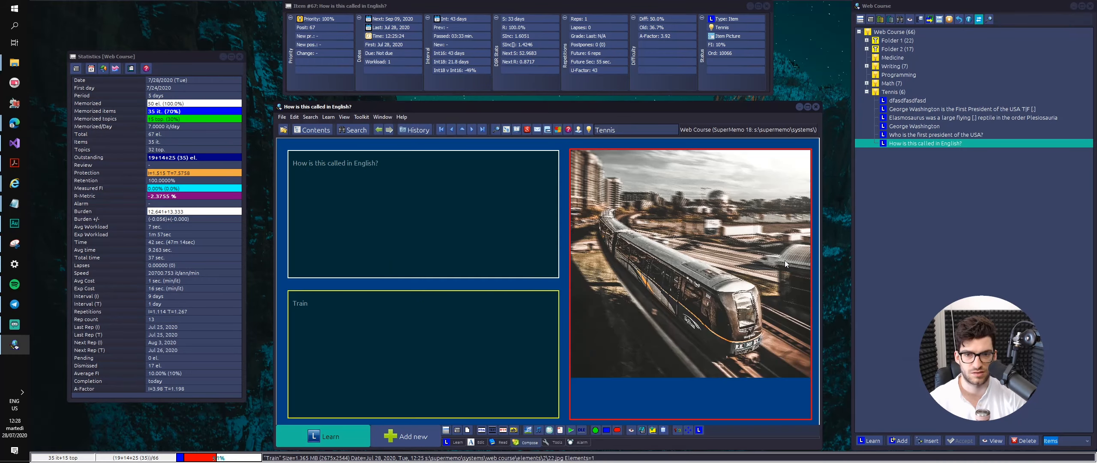
- Open the picture processing choices for the train photo and cancel them
{"action": "left_click", "coordinate": [724, 244]}
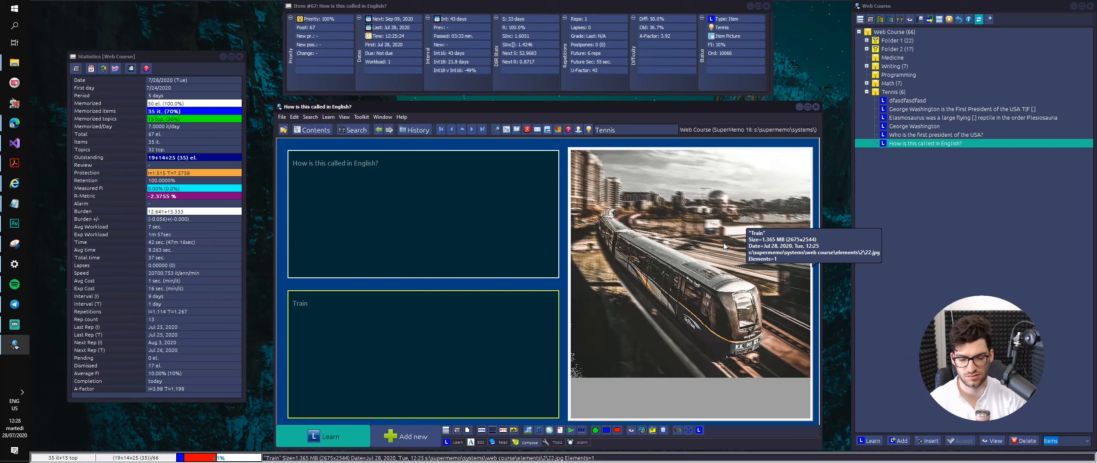
{"action": "key", "text": "alt+x"}
{"action": "key", "text": "Escape"}
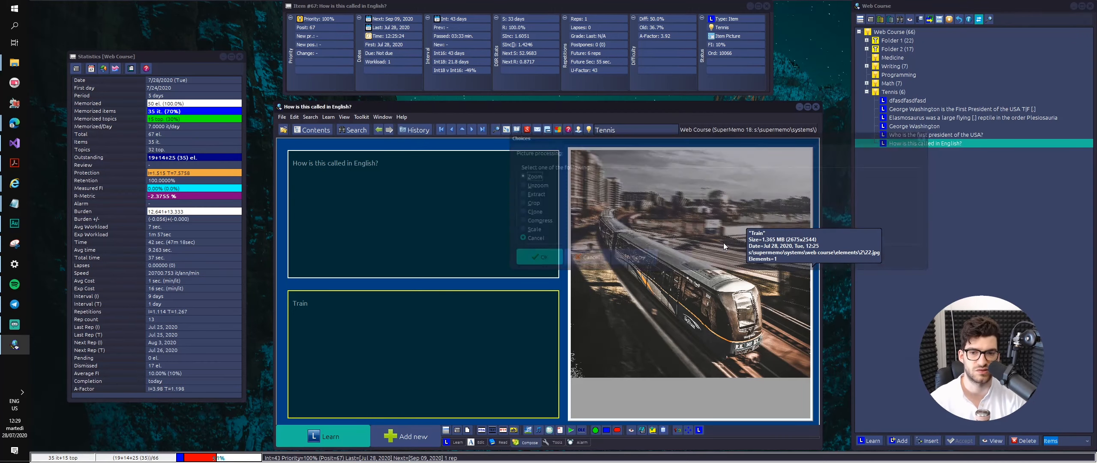
{"action": "key", "text": "Escape"}
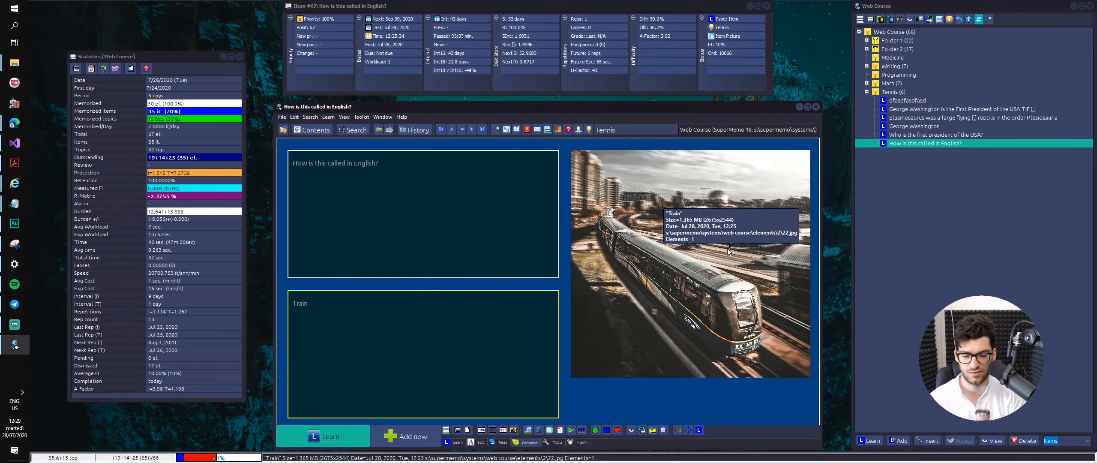
- Try the Extract command with the question text field active
{"action": "left_click", "coordinate": [353, 269]}
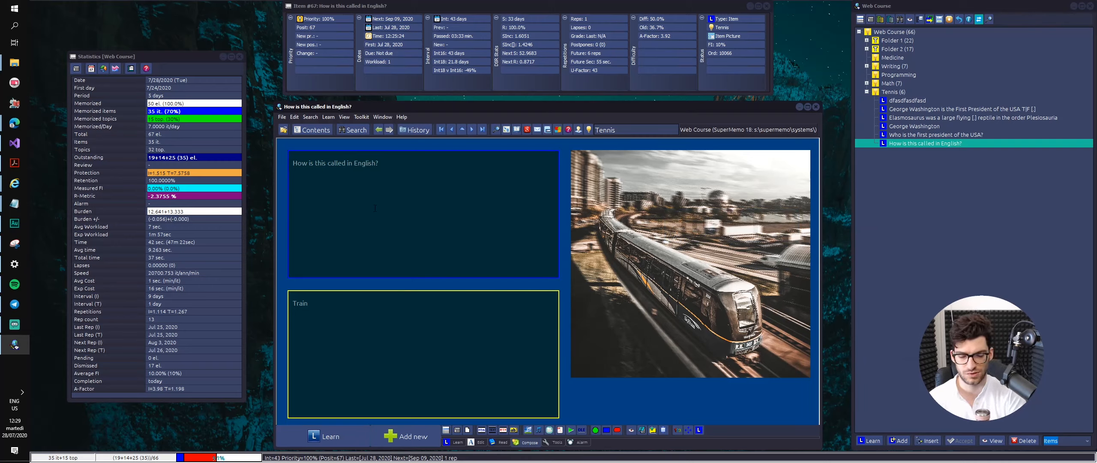
{"action": "key", "text": "alt+x"}
{"action": "key", "text": "Escape"}
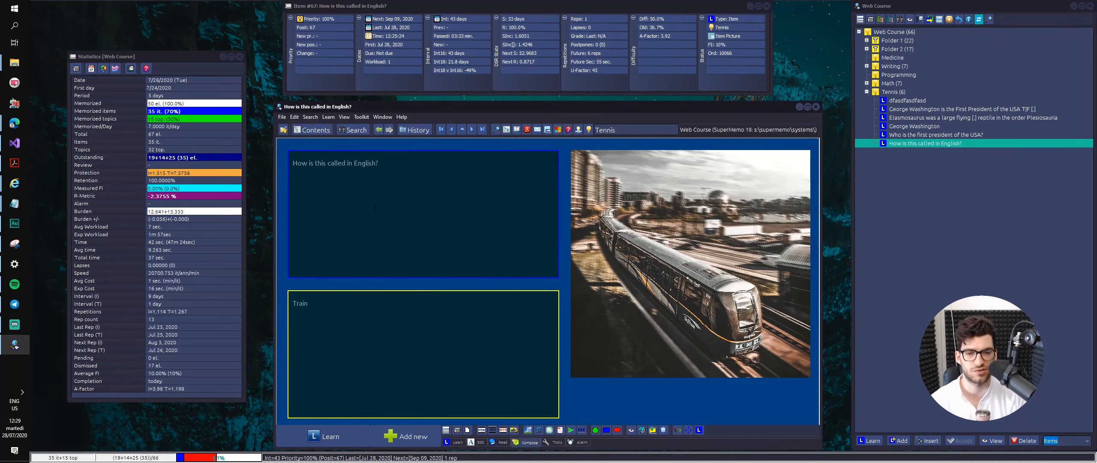
- Examine the Stretch modes offered for the train photo: Normal, Proportional, Filled and Switch
{"action": "left_click", "coordinate": [649, 296]}
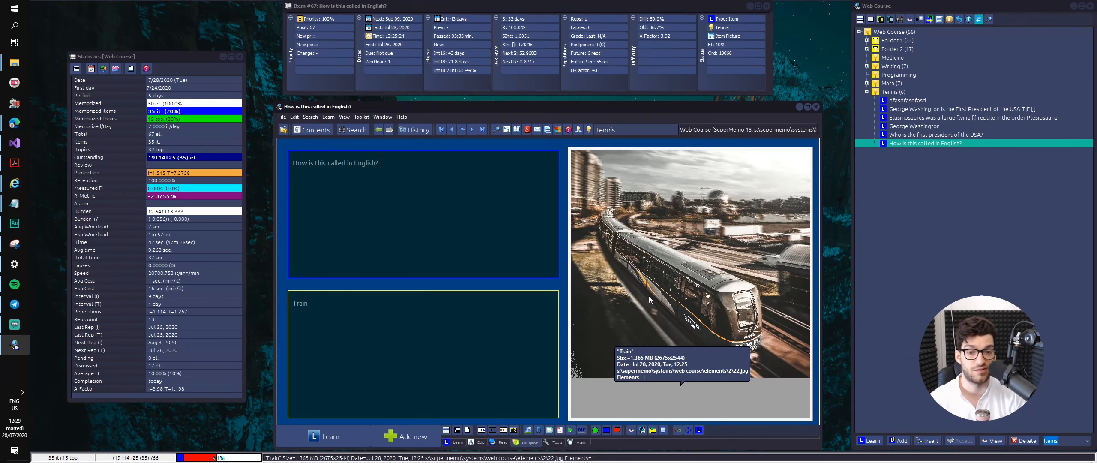
{"action": "right_click", "coordinate": [705, 283]}
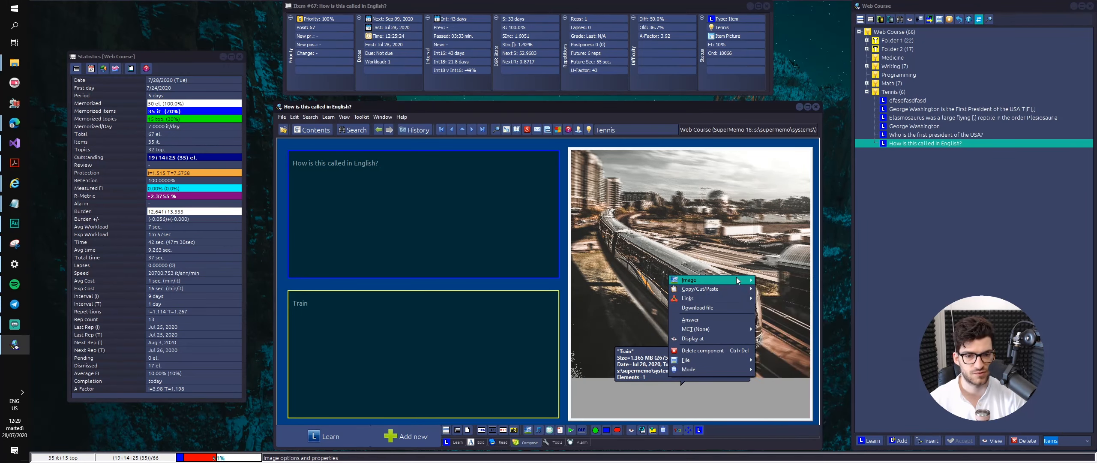
{"action": "mouse_move", "coordinate": [793, 360]}
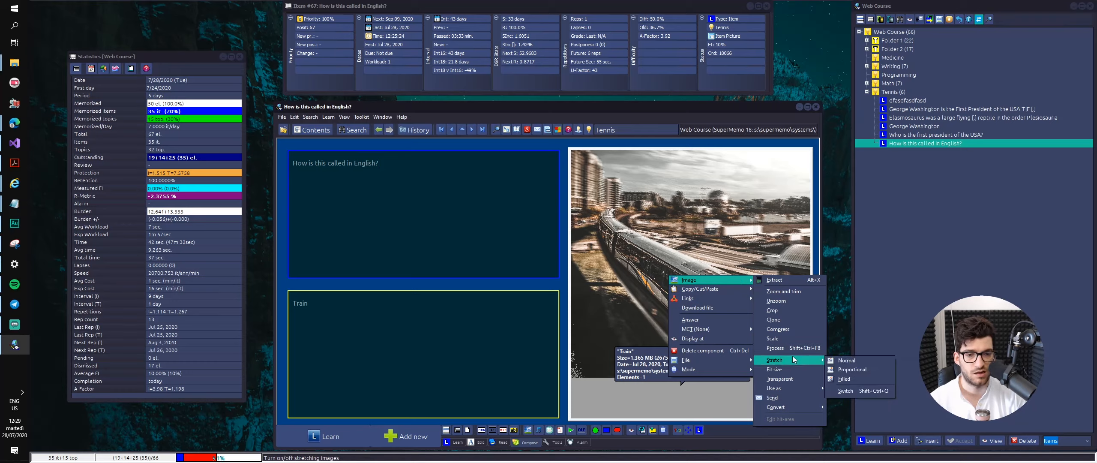
{"action": "left_click", "coordinate": [830, 391]}
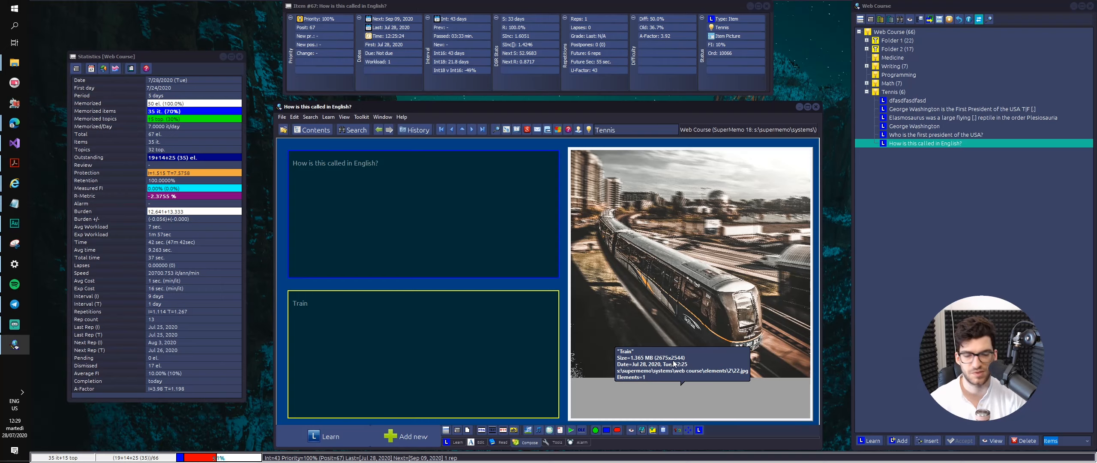
- Review the photo's Compress and Stretch options, then narrow and widen the element window to test how the photo resizes
{"action": "right_click", "coordinate": [779, 287]}
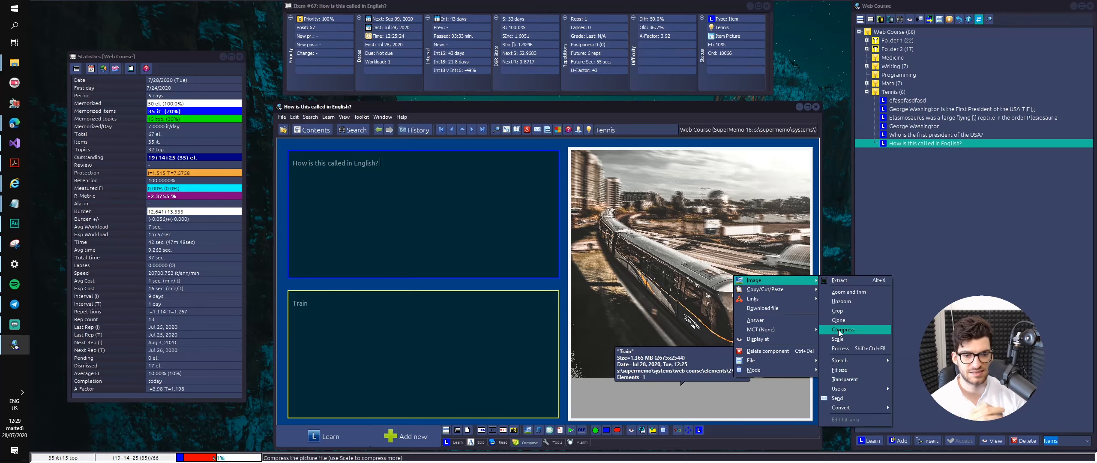
{"action": "mouse_move", "coordinate": [861, 360]}
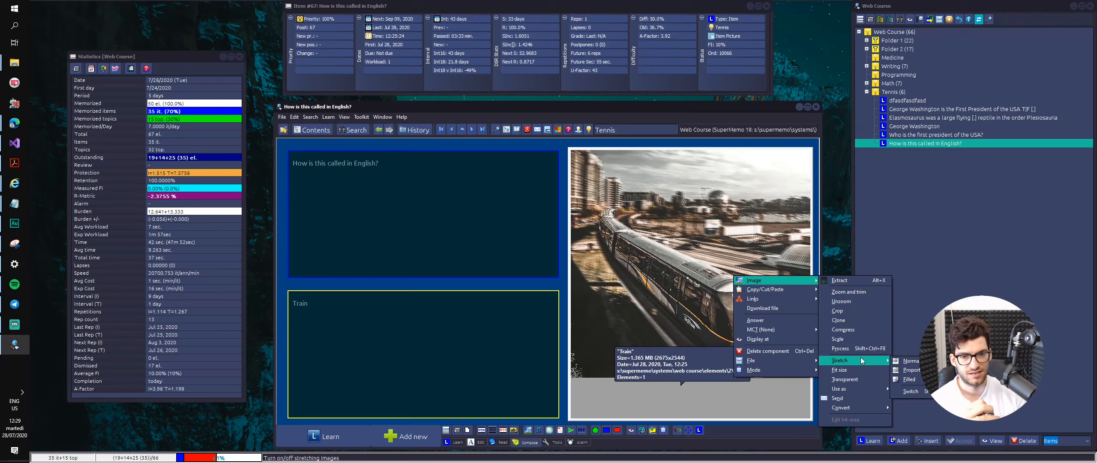
{"action": "left_click", "coordinate": [790, 220]}
{"action": "left_click_drag", "start_coordinate": [821, 223], "coordinate": [405, 251]}
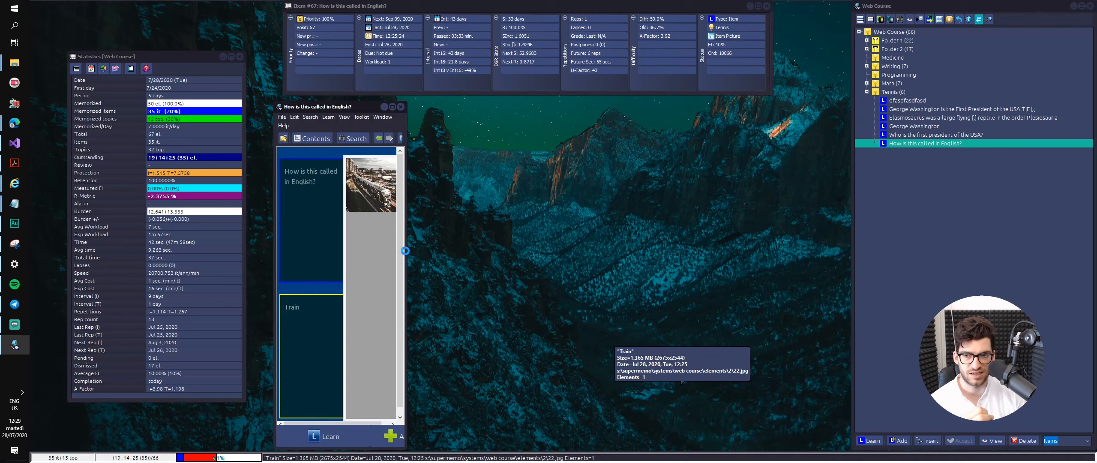
{"action": "left_click_drag", "start_coordinate": [405, 251], "coordinate": [792, 274]}
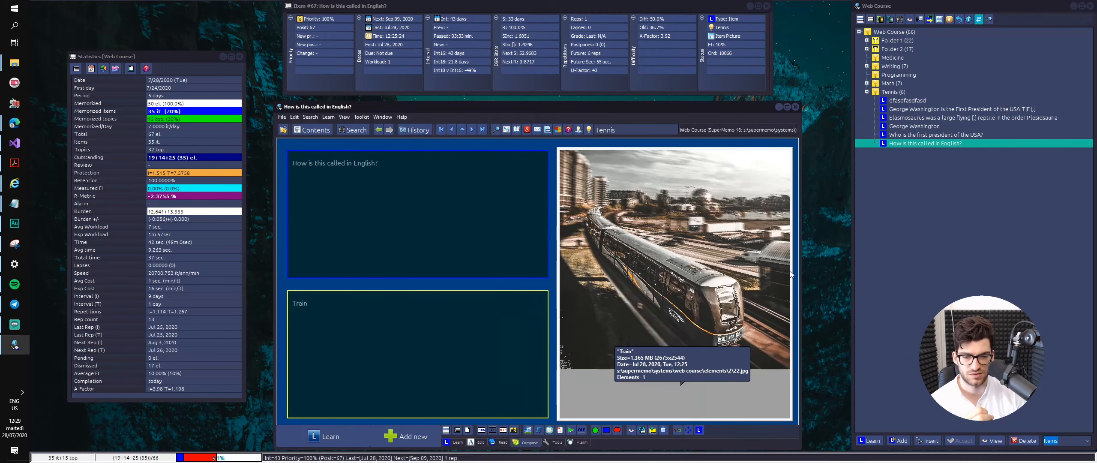
- Check the train photo's Transparent option and leave the photo's editing mode
{"action": "right_click", "coordinate": [674, 239]}
{"action": "mouse_move", "coordinate": [729, 243]}
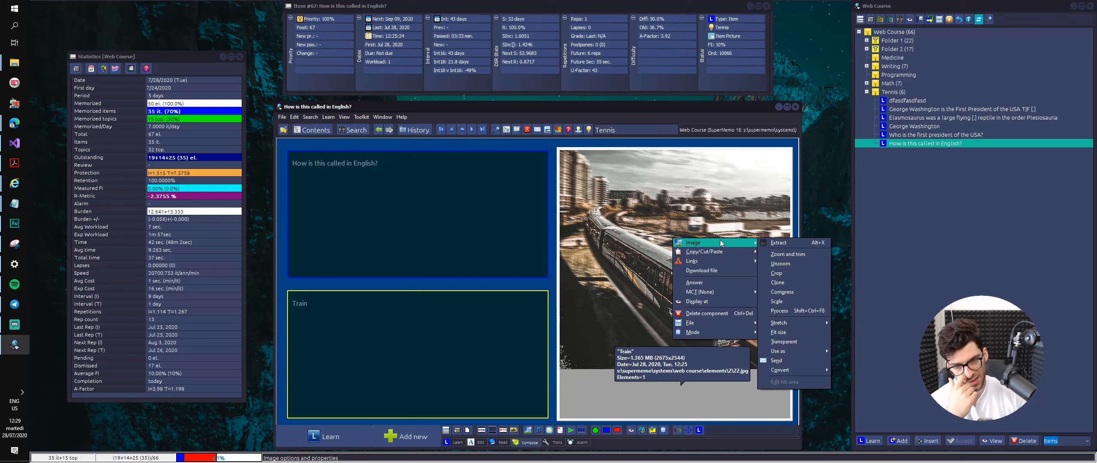
{"action": "left_click", "coordinate": [800, 346]}
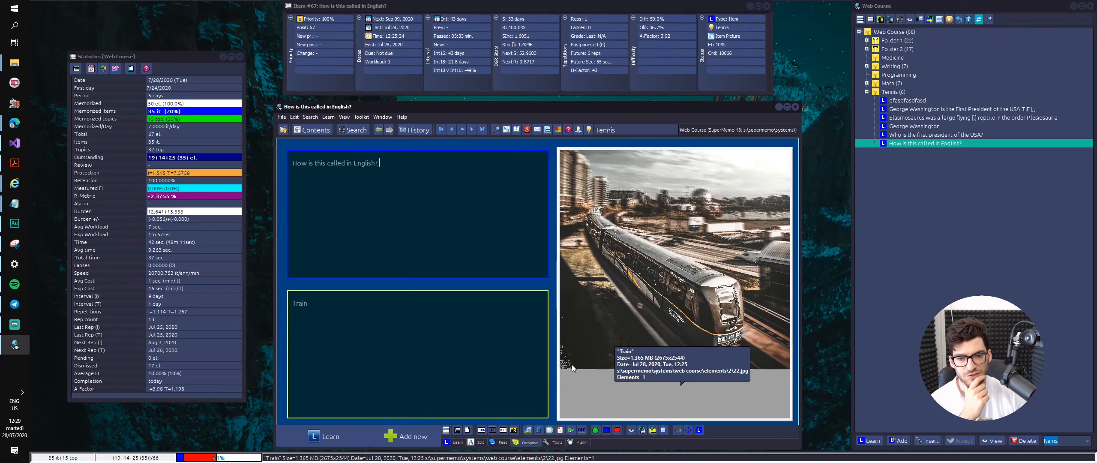
{"action": "left_click", "coordinate": [676, 344]}
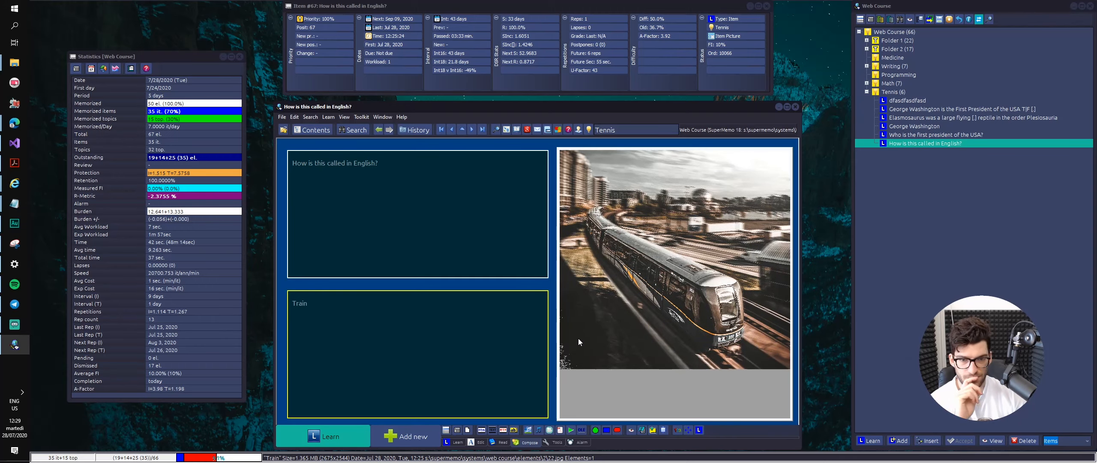
{"action": "key", "text": "Escape"}
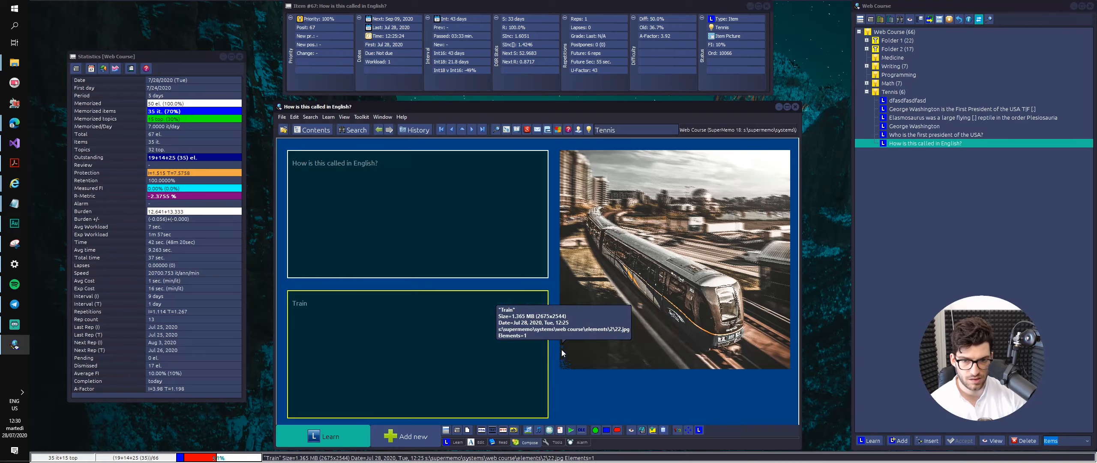
- Examine the train photo's Transparent, Convert and Links options
{"action": "right_click", "coordinate": [633, 267]}
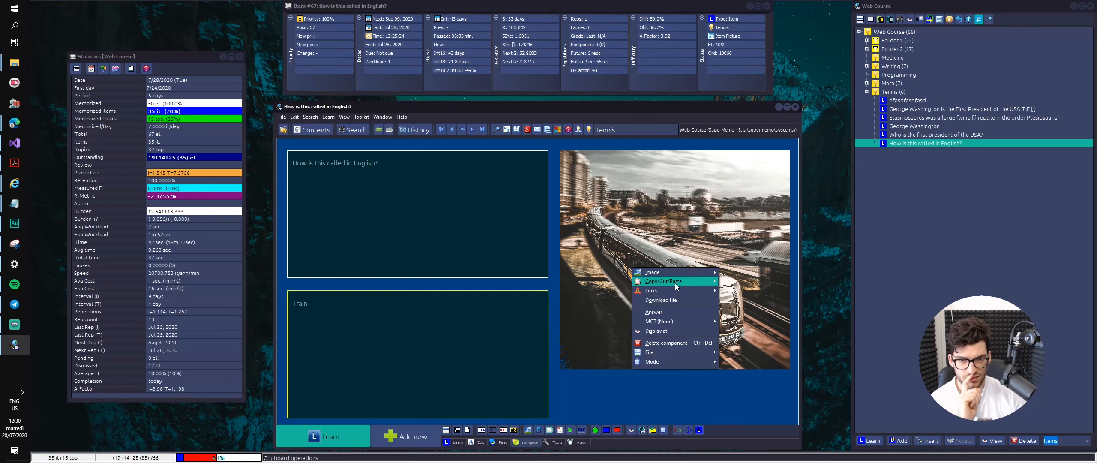
{"action": "mouse_move", "coordinate": [675, 273]}
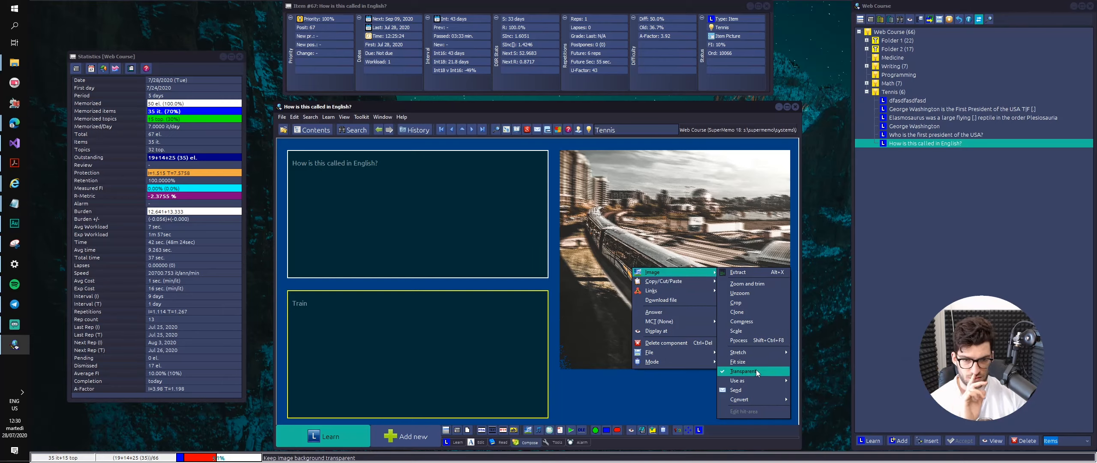
{"action": "mouse_move", "coordinate": [758, 380]}
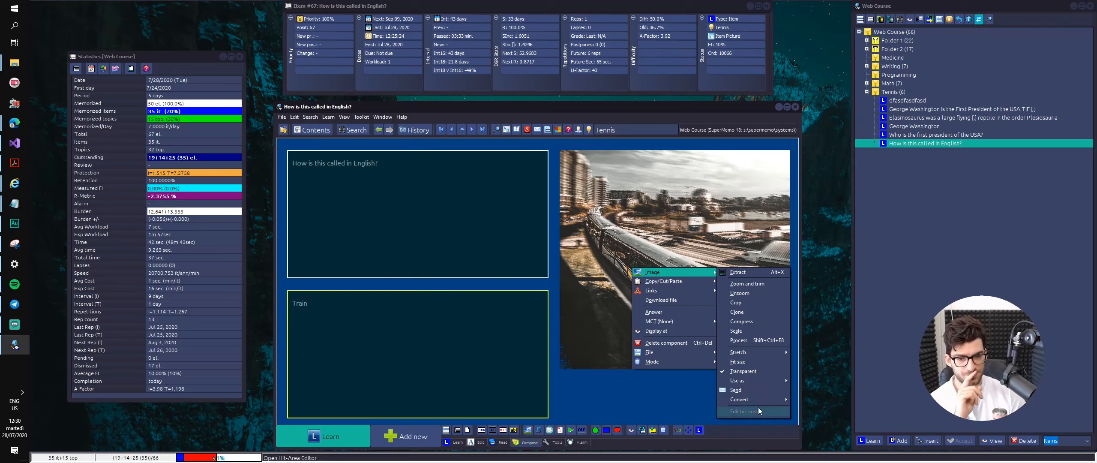
{"action": "mouse_move", "coordinate": [751, 403]}
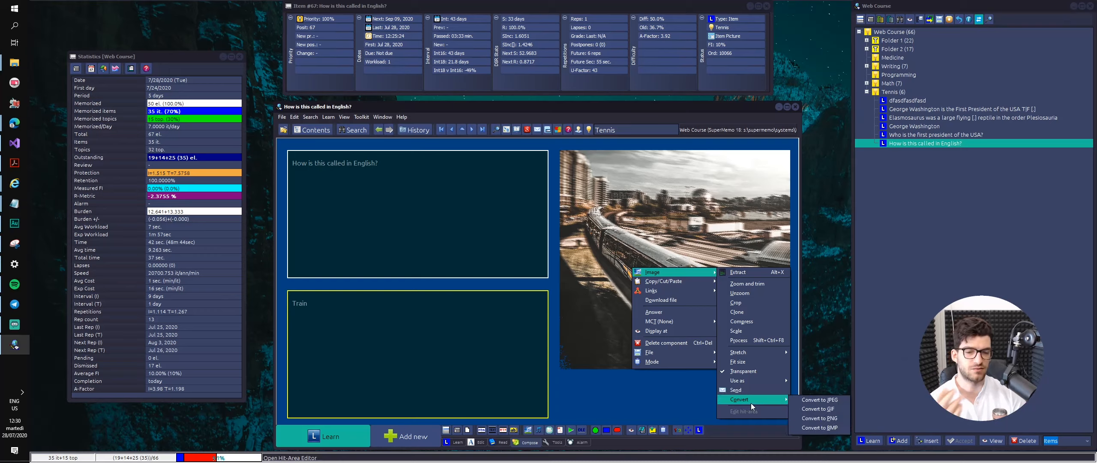
{"action": "mouse_move", "coordinate": [686, 291]}
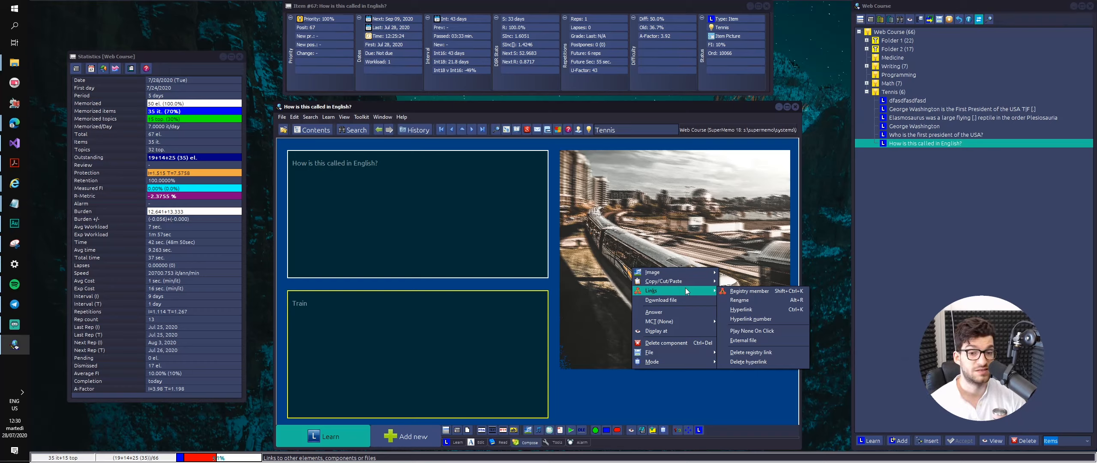
{"action": "left_click", "coordinate": [734, 309]}
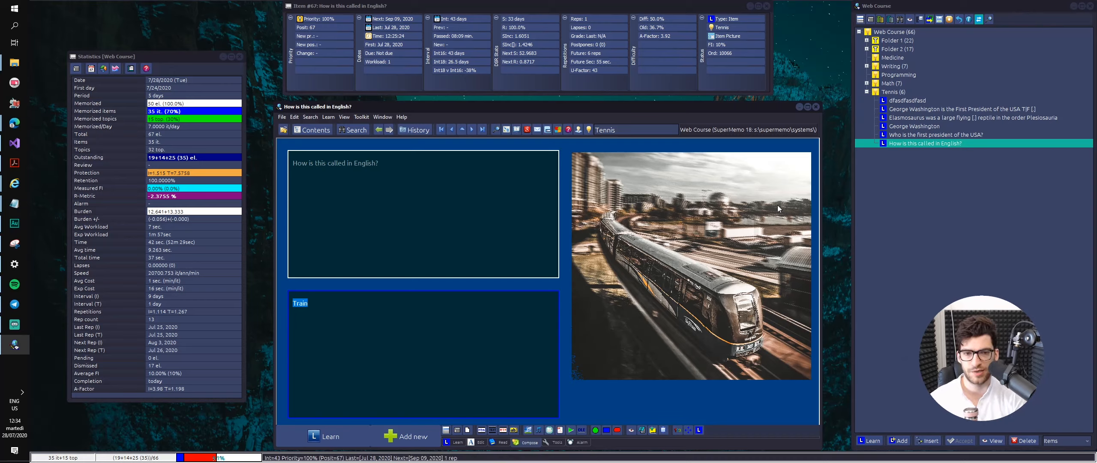
- Open the external file link option for the train photo and cancel it
{"action": "right_click", "coordinate": [624, 200]}
{"action": "mouse_move", "coordinate": [638, 215]}
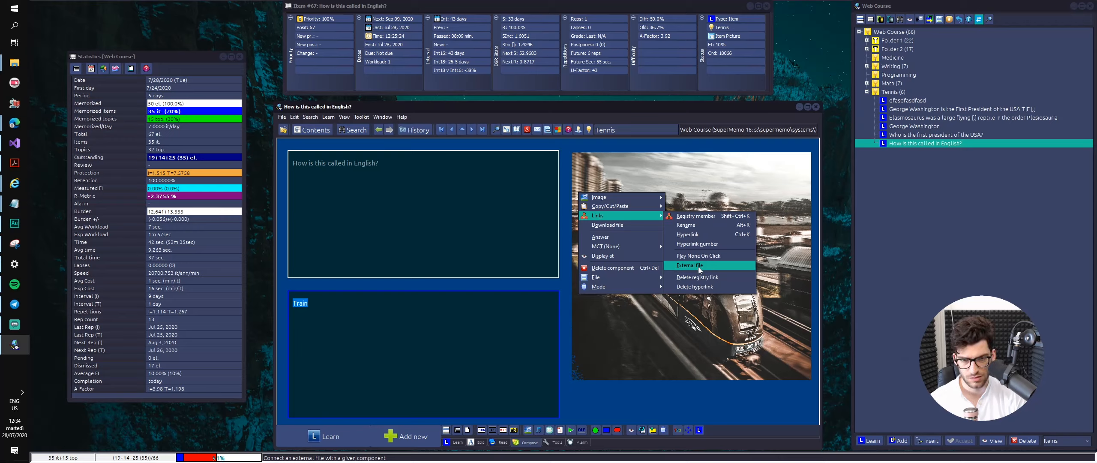
{"action": "left_click", "coordinate": [697, 266]}
{"action": "key", "text": "Escape"}
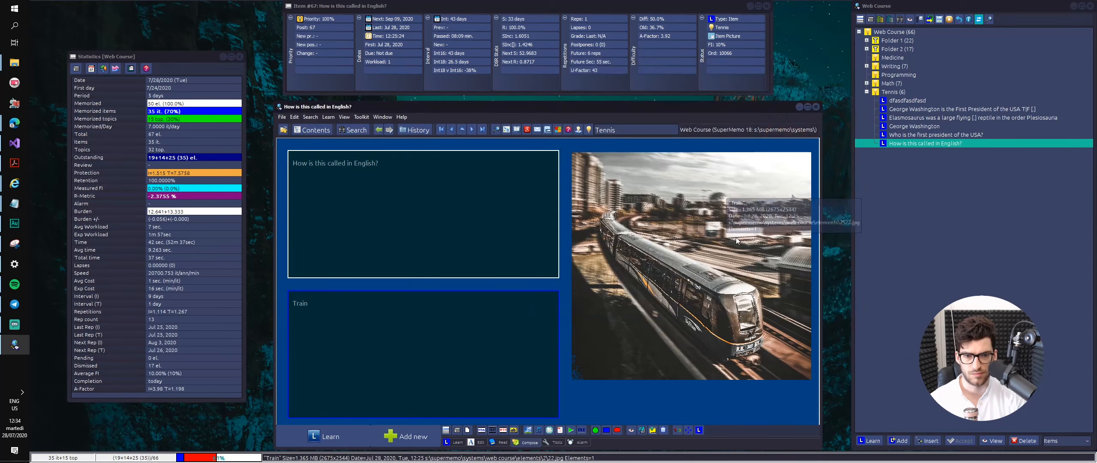
- View the train photo's Hyperlink option, then move the focus from the question to the answer text
{"action": "right_click", "coordinate": [736, 237]}
{"action": "mouse_move", "coordinate": [735, 254]}
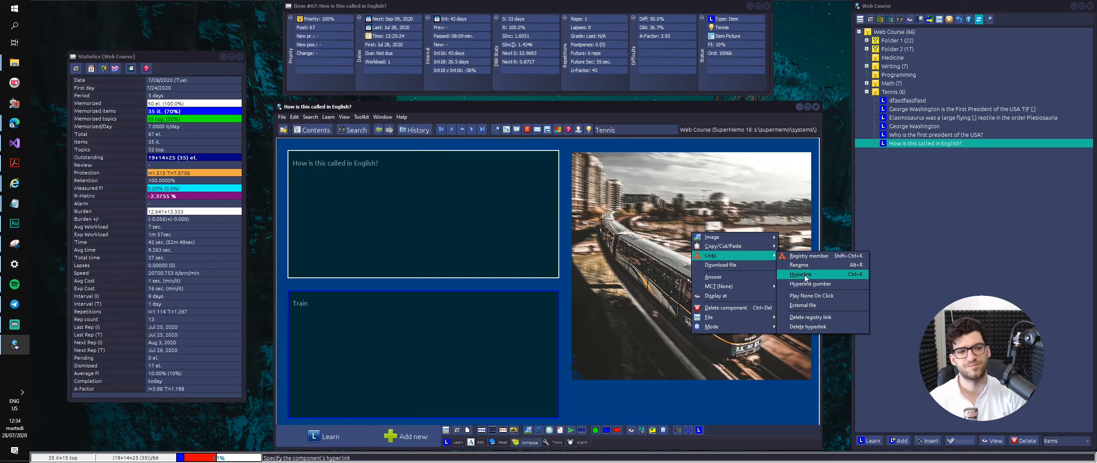
{"action": "left_click", "coordinate": [428, 177]}
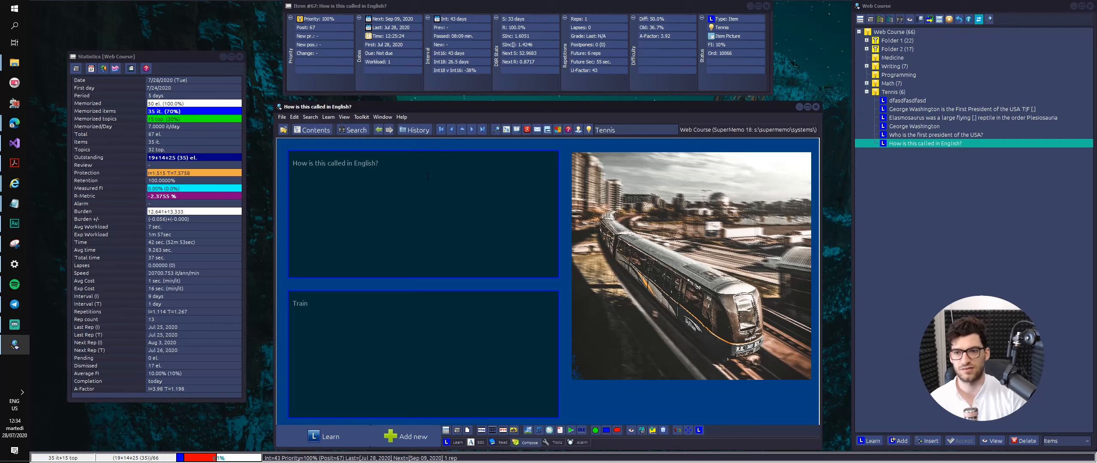
{"action": "key", "text": "ctrl+t"}
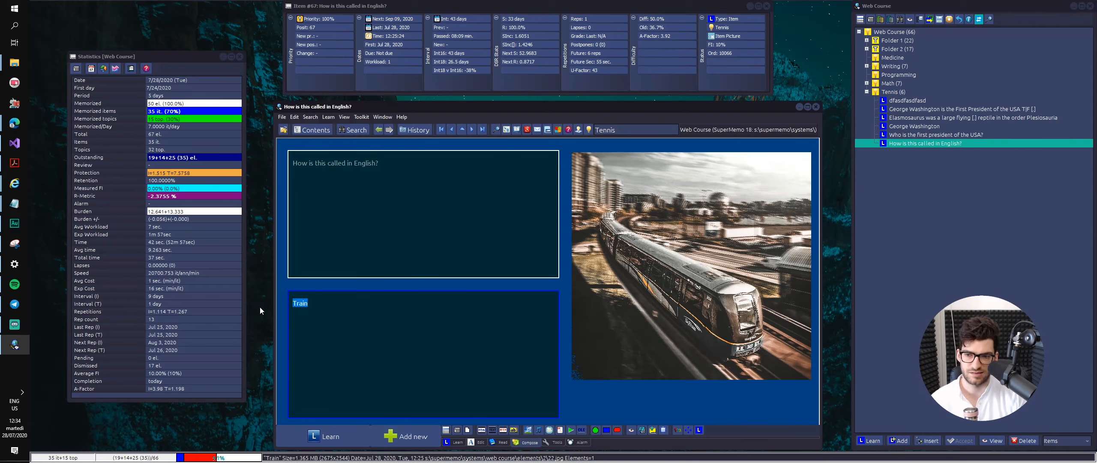
{"action": "key", "text": "ctrl+k"}
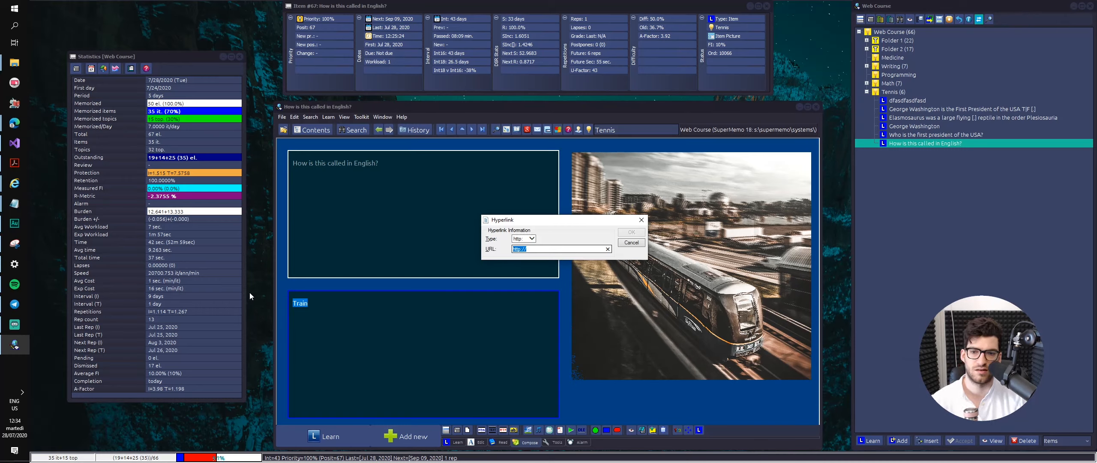
{"action": "key", "text": "ctrl+v"}
{"action": "left_click", "coordinate": [632, 233]}
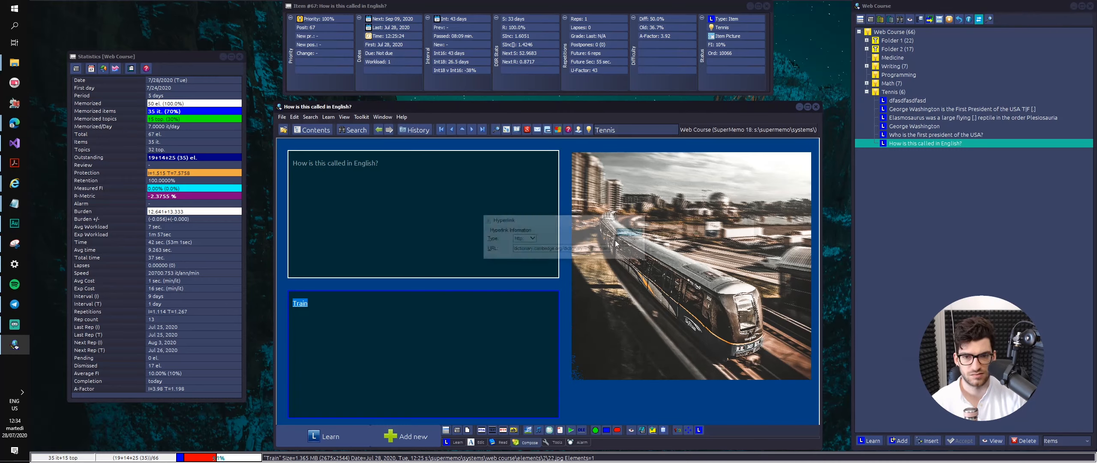
- Open the linked dictionary page of the answer in a new browser window, then close it and return to the item
{"action": "right_click", "coordinate": [305, 304]}
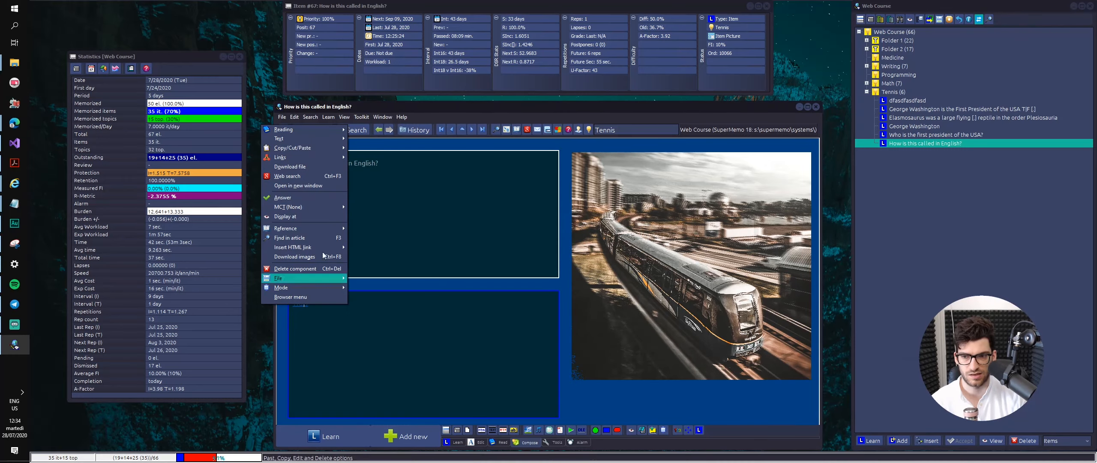
{"action": "left_click", "coordinate": [315, 186]}
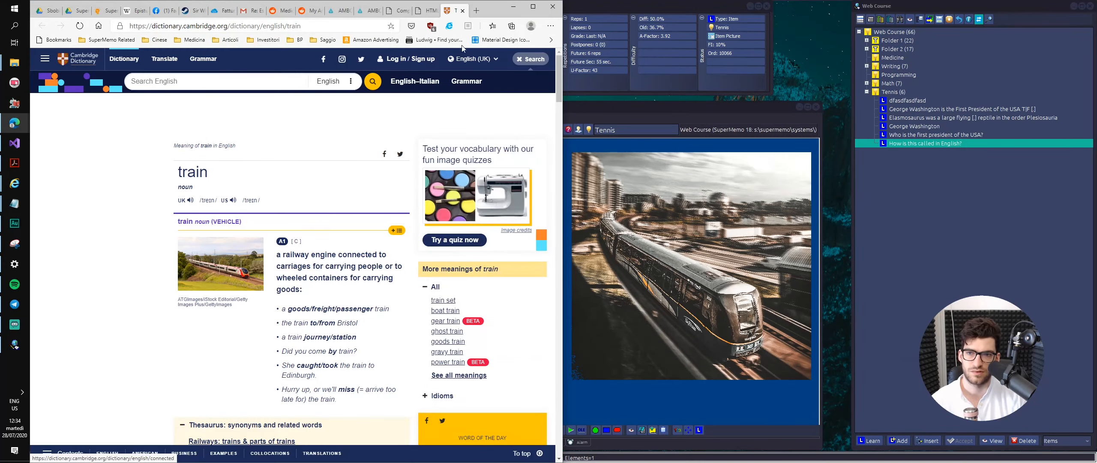
{"action": "left_click", "coordinate": [462, 10]}
{"action": "left_click", "coordinate": [514, 7]}
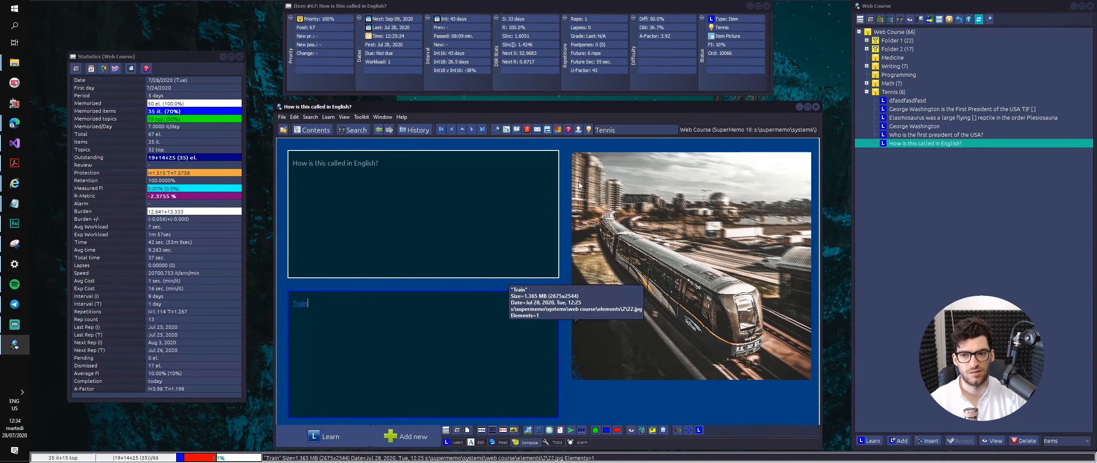
- Follow the Train link inside the answer field, look through the dictionary page there, and return to the answer text
{"action": "left_click", "coordinate": [508, 272]}
{"action": "left_click", "coordinate": [442, 302]}
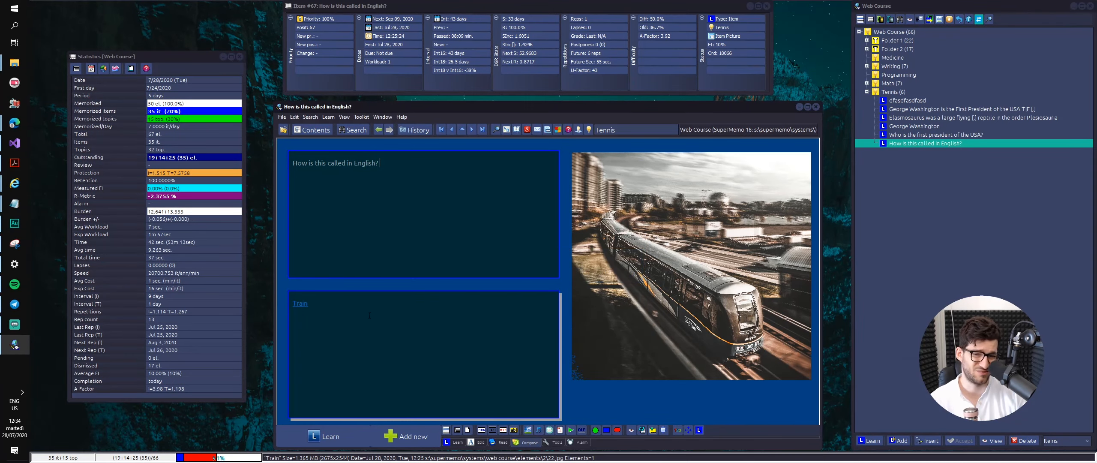
{"action": "left_click", "coordinate": [305, 303]}
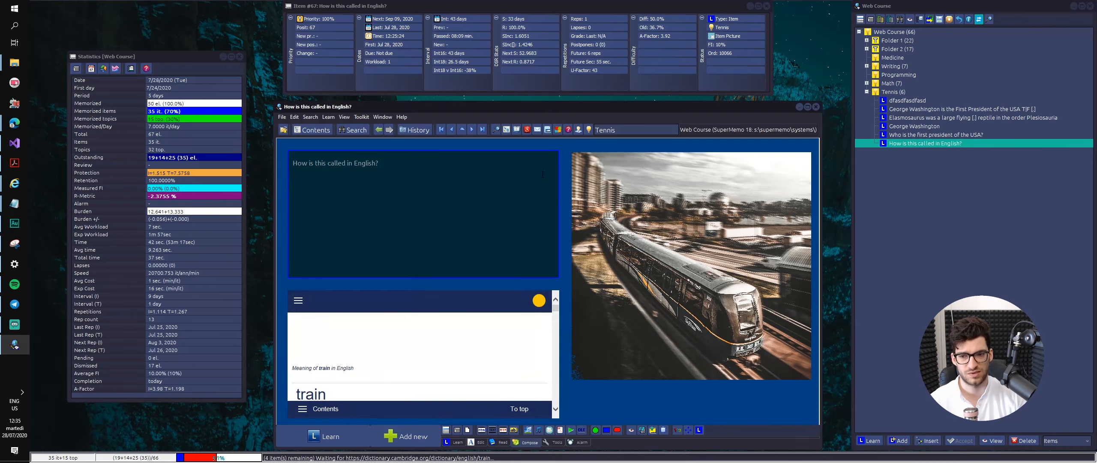
{"action": "scroll", "coordinate": [425, 354], "scroll_direction": "down", "scroll_amount": 5}
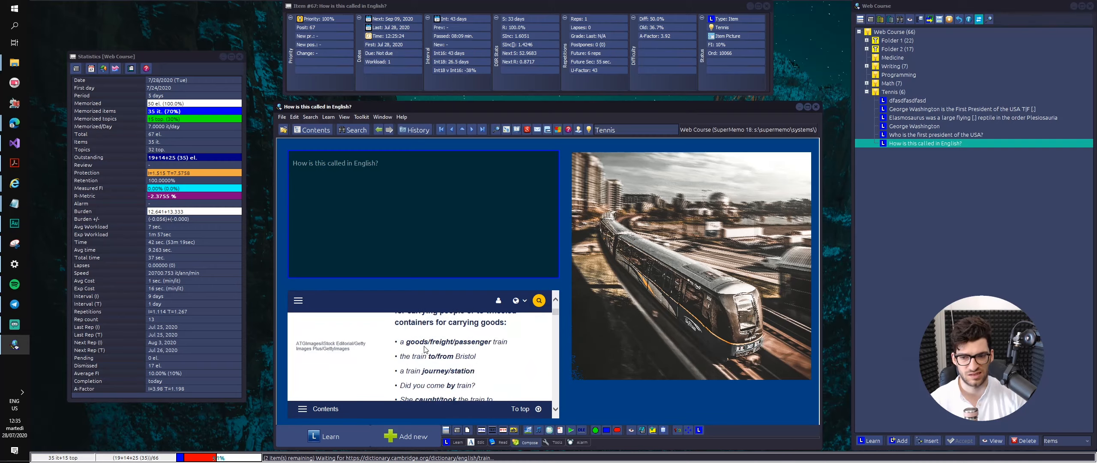
{"action": "scroll", "coordinate": [420, 355], "scroll_direction": "down", "scroll_amount": 5}
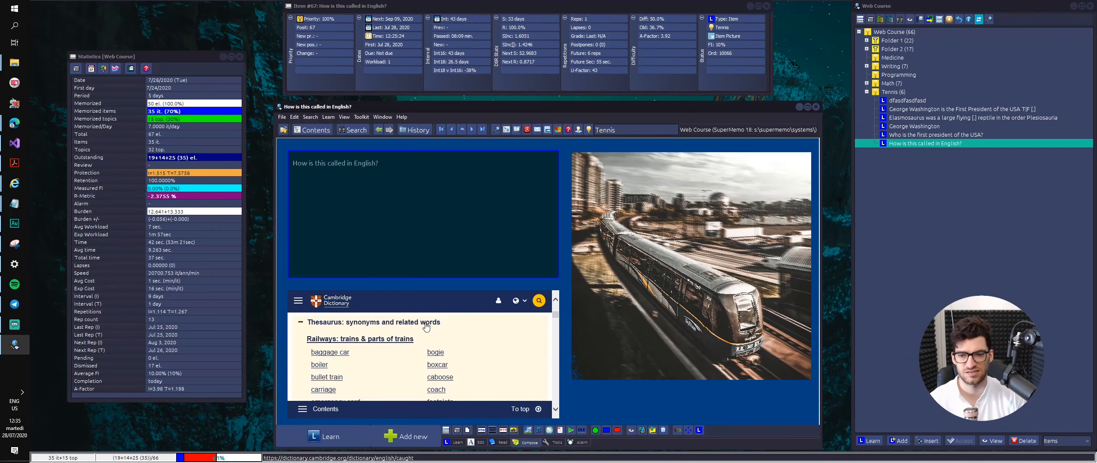
{"action": "scroll", "coordinate": [427, 333], "scroll_direction": "up", "scroll_amount": 6}
{"action": "scroll", "coordinate": [431, 347], "scroll_direction": "up", "scroll_amount": 4}
{"action": "scroll", "coordinate": [434, 357], "scroll_direction": "down", "scroll_amount": 3}
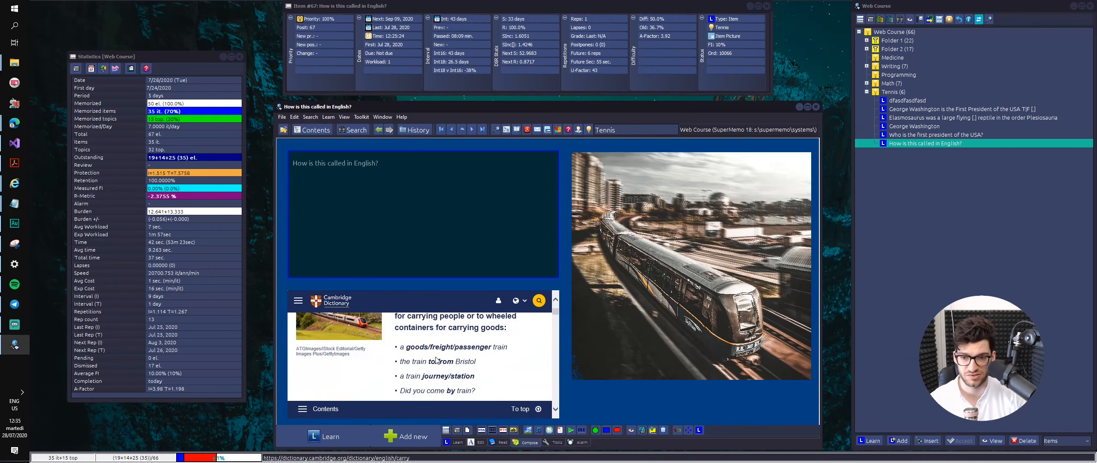
{"action": "scroll", "coordinate": [433, 364], "scroll_direction": "up", "scroll_amount": 3}
{"action": "scroll", "coordinate": [434, 369], "scroll_direction": "up", "scroll_amount": 1}
{"action": "key", "text": "Escape"}
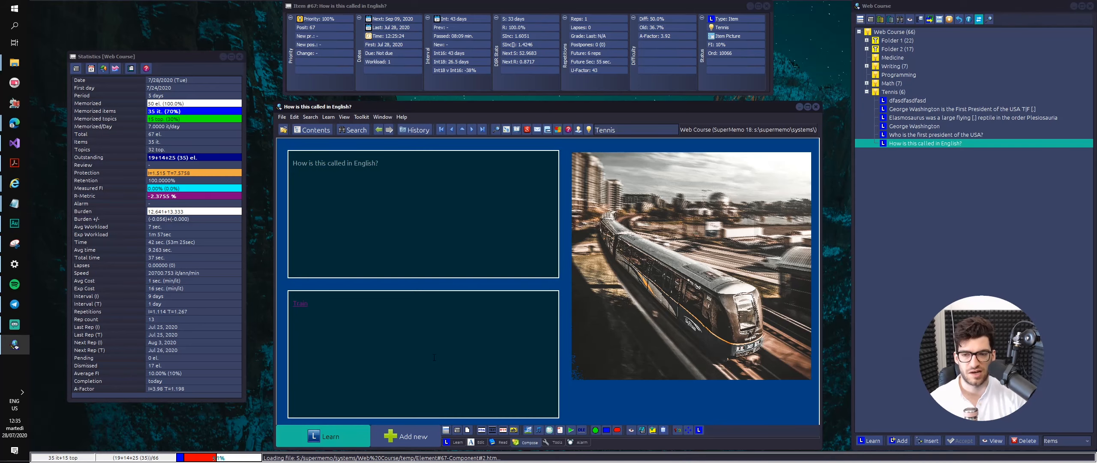
{"action": "left_click", "coordinate": [435, 357]}
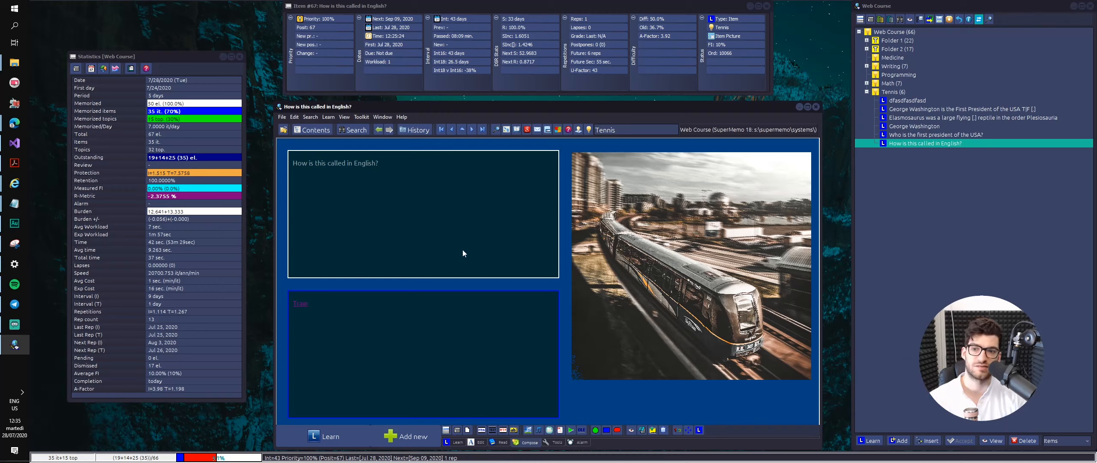
{"action": "left_click", "coordinate": [458, 237]}
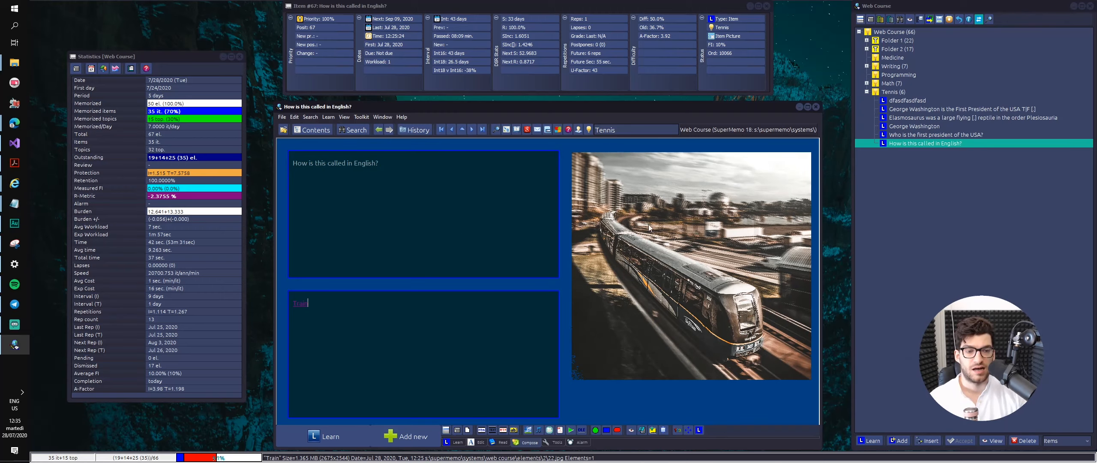
{"action": "key", "text": "Escape"}
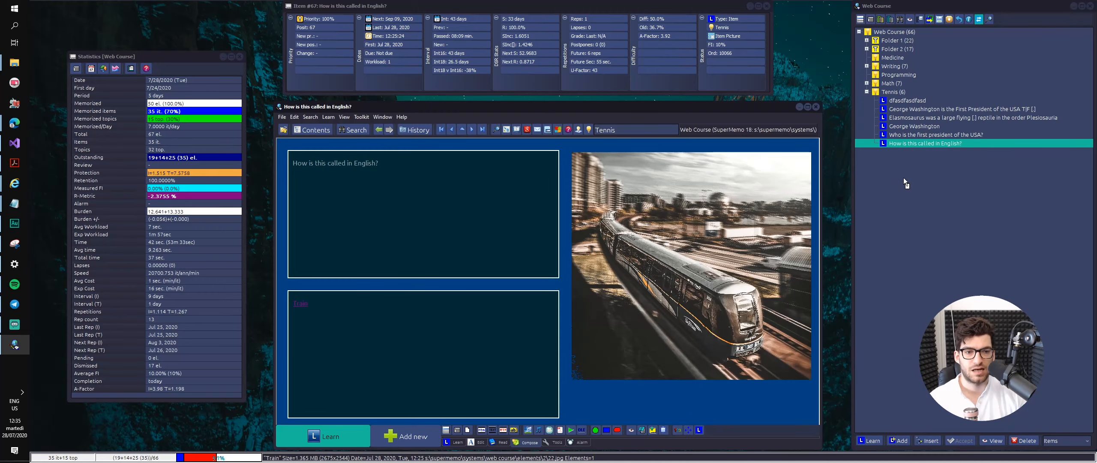
{"action": "left_click", "coordinate": [526, 208]}
{"action": "left_click", "coordinate": [1014, 206]}
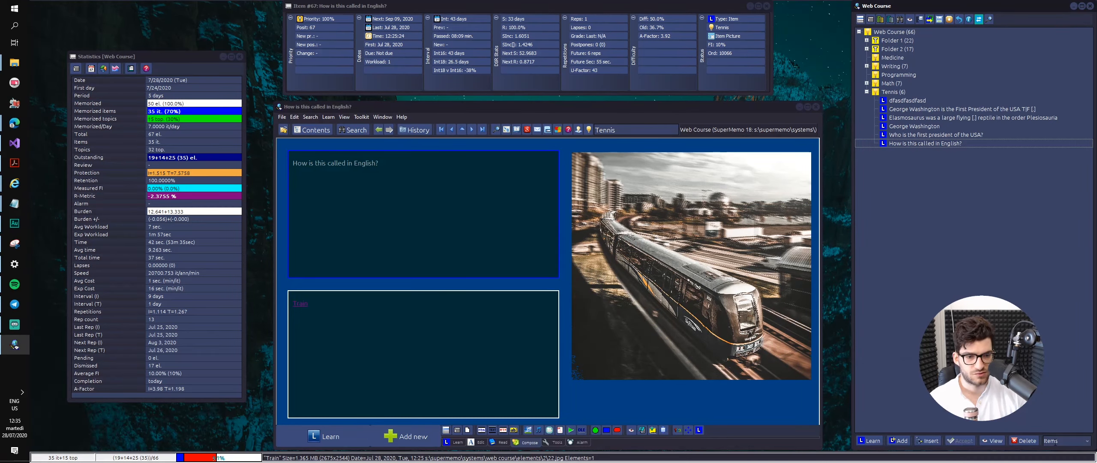
{"action": "left_click", "coordinate": [690, 231]}
{"action": "left_click", "coordinate": [481, 205]}
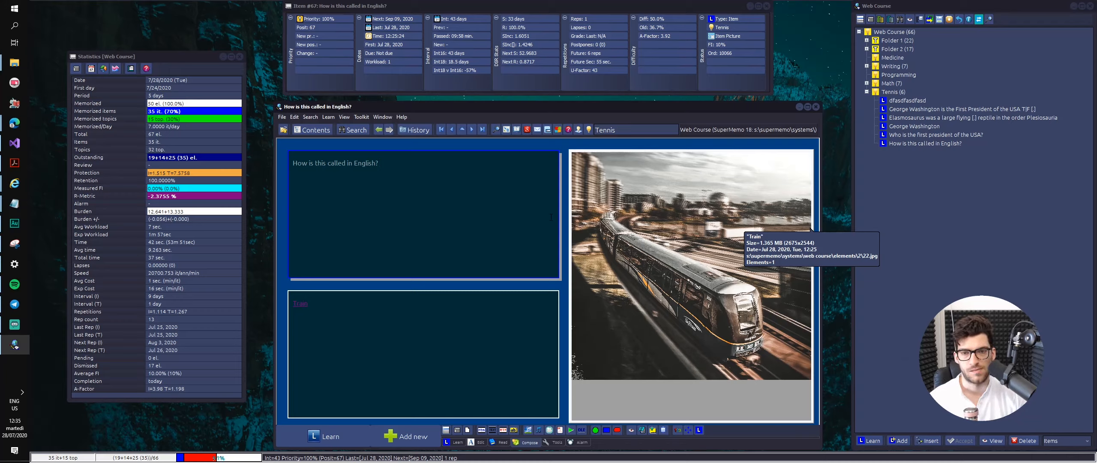
- Put the question, answer and picture components of the train item into layout editing mode
{"action": "left_click", "coordinate": [487, 221], "text": "alt"}
{"action": "left_click", "coordinate": [489, 330], "text": "alt"}
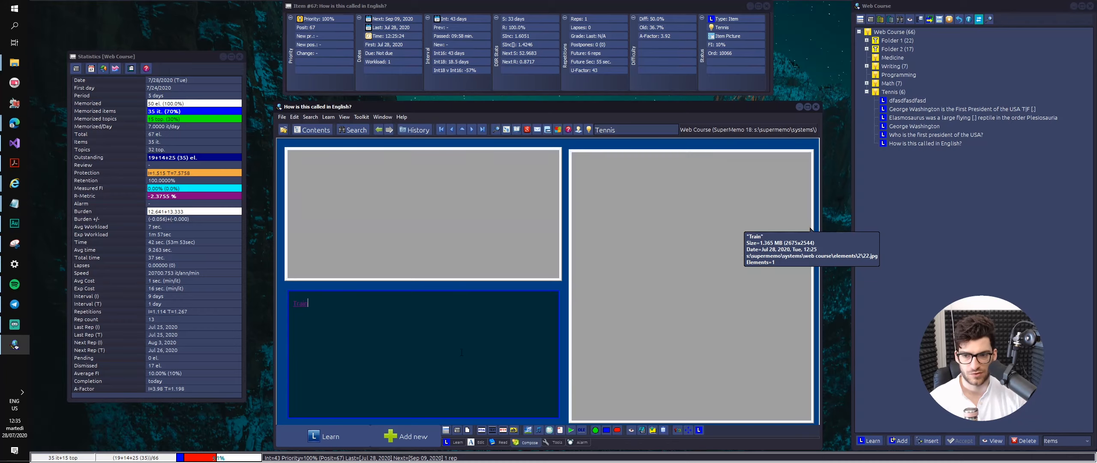
{"action": "left_click", "coordinate": [489, 330], "text": "alt"}
{"action": "key", "text": "alt"}
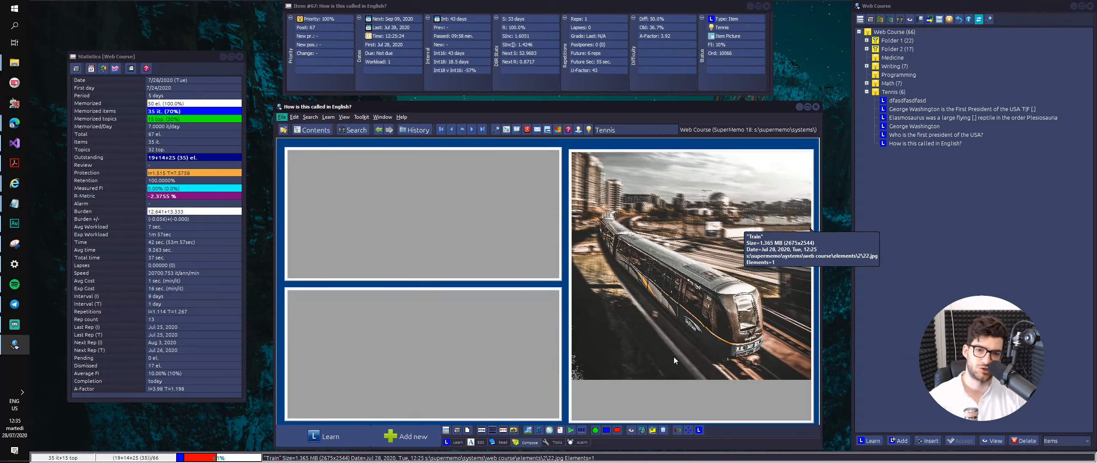
{"action": "key", "text": "alt"}
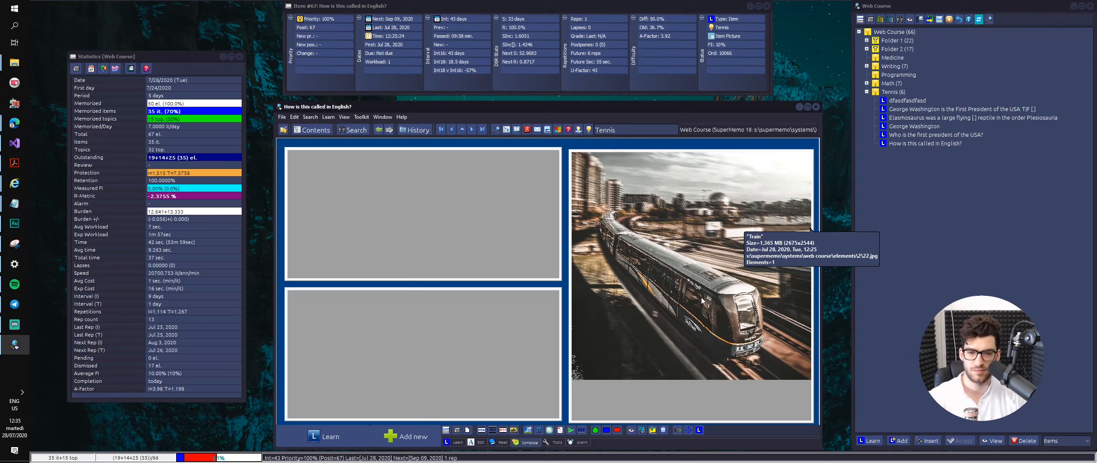
- Detach the item's template, shrink the train picture component to about half its height, and leave layout editing
{"action": "key", "text": "ctrl+alt+m"}
{"action": "left_click", "coordinate": [456, 249]}
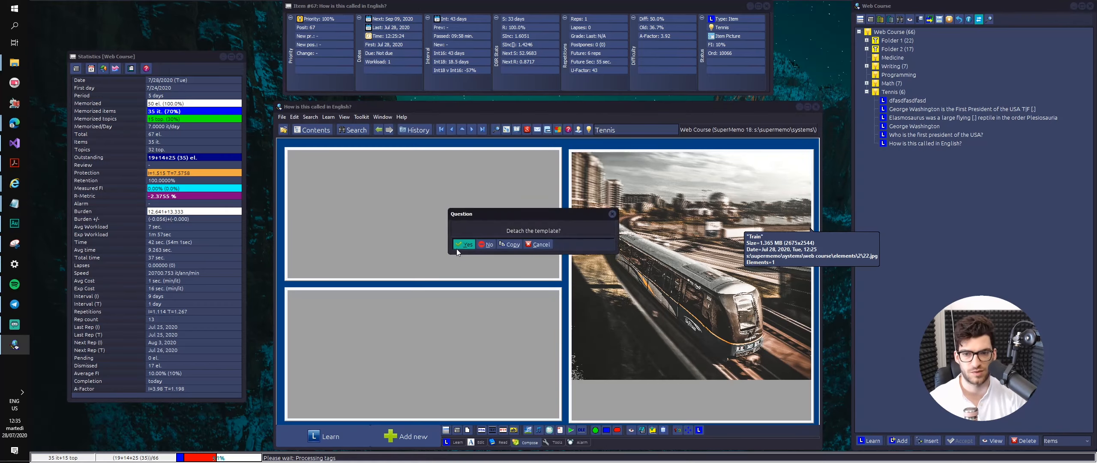
{"action": "left_click", "coordinate": [456, 249]}
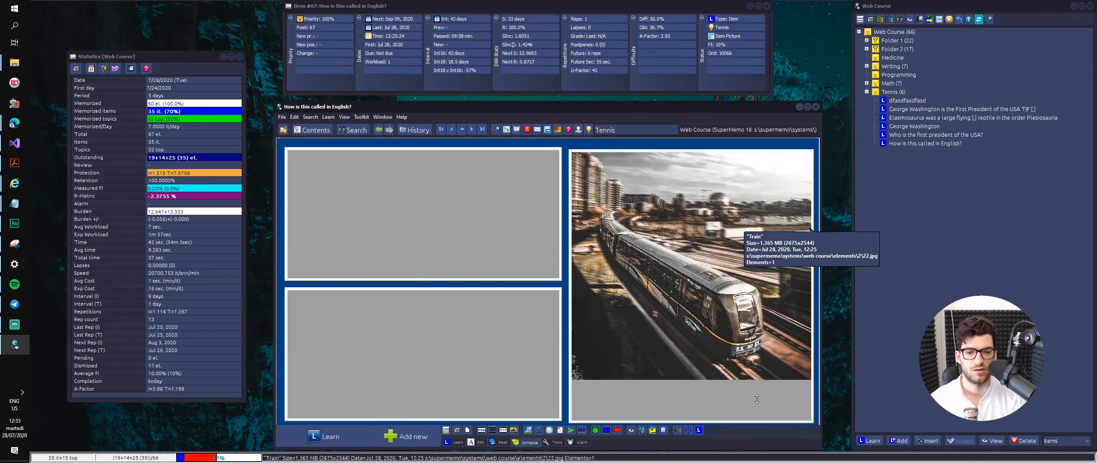
{"action": "left_click_drag", "start_coordinate": [757, 399], "coordinate": [738, 274]}
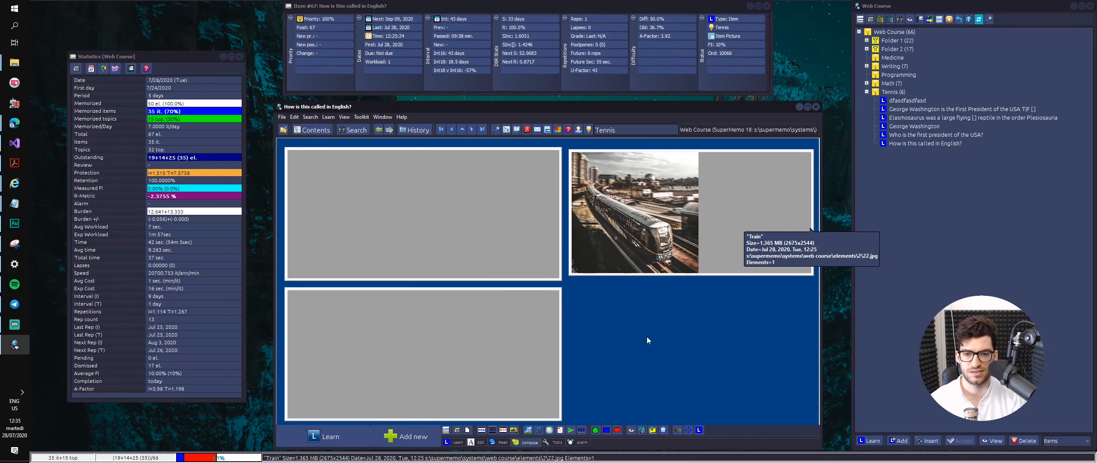
{"action": "left_click", "coordinate": [728, 352]}
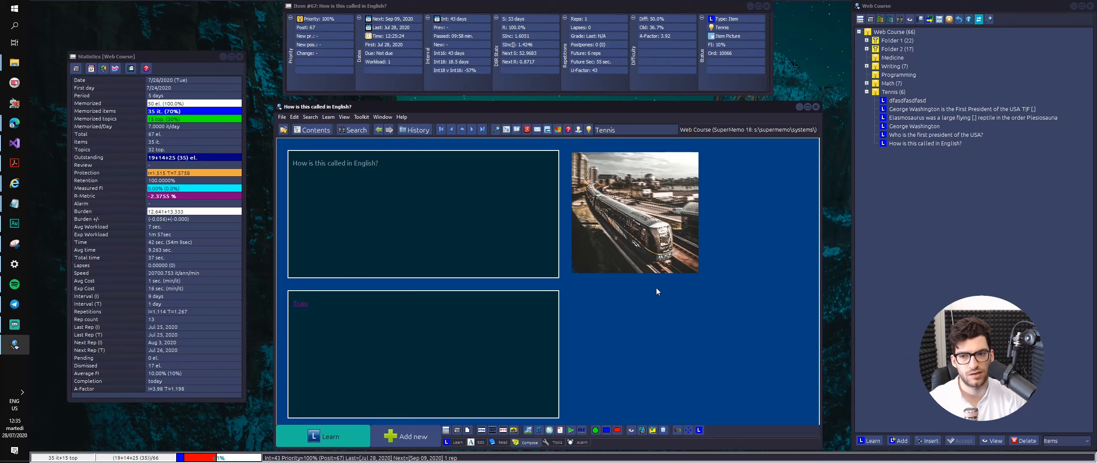
- Open the answer's dictionary link in a new browser window, view the train entry, and return to the item
{"action": "right_click", "coordinate": [308, 304]}
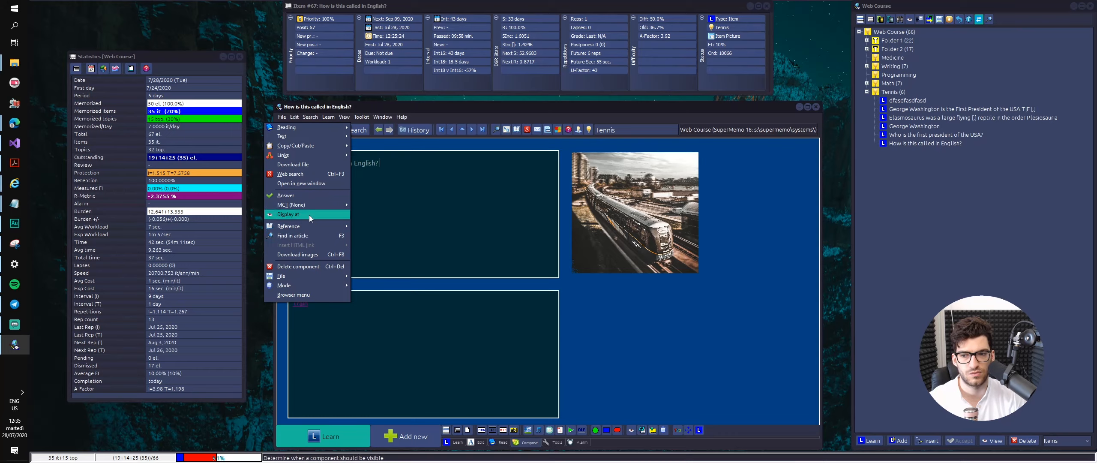
{"action": "left_click", "coordinate": [292, 186]}
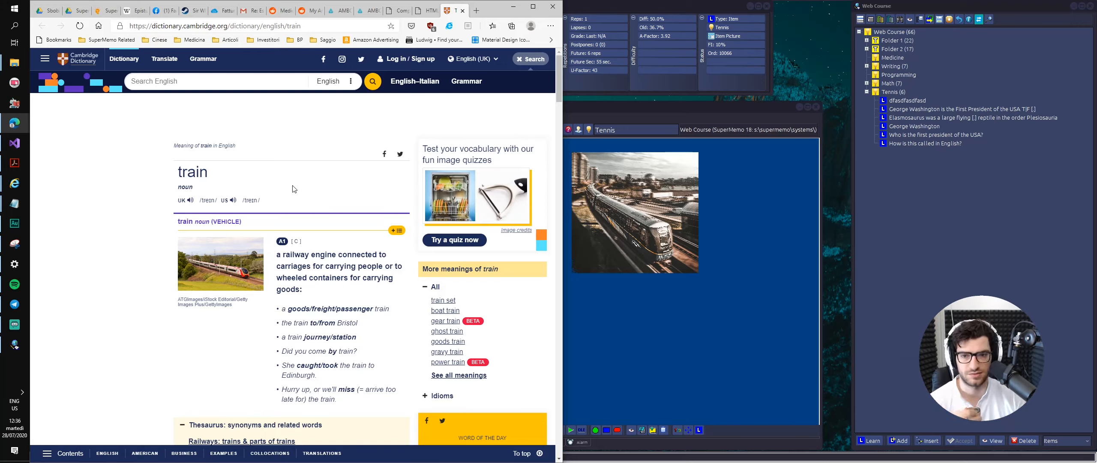
{"action": "left_click", "coordinate": [644, 109]}
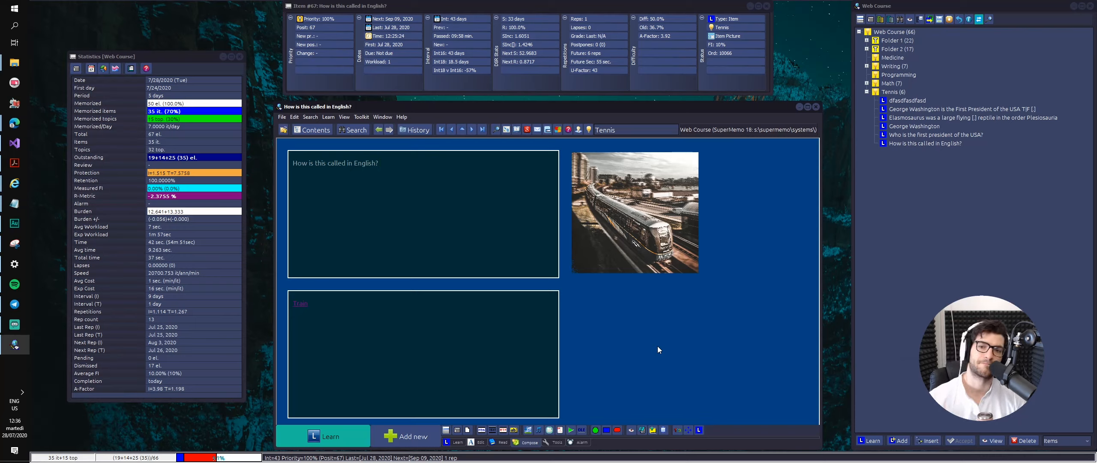
- Duplicate the train picture item and replace the copy's question with "How do you pronounce this?"
{"action": "left_click", "coordinate": [434, 179]}
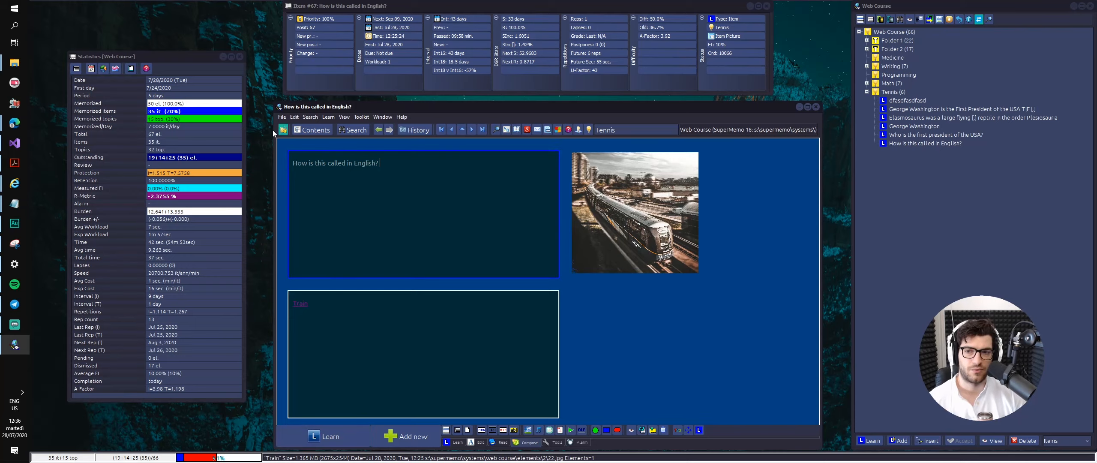
{"action": "left_click", "coordinate": [304, 130]}
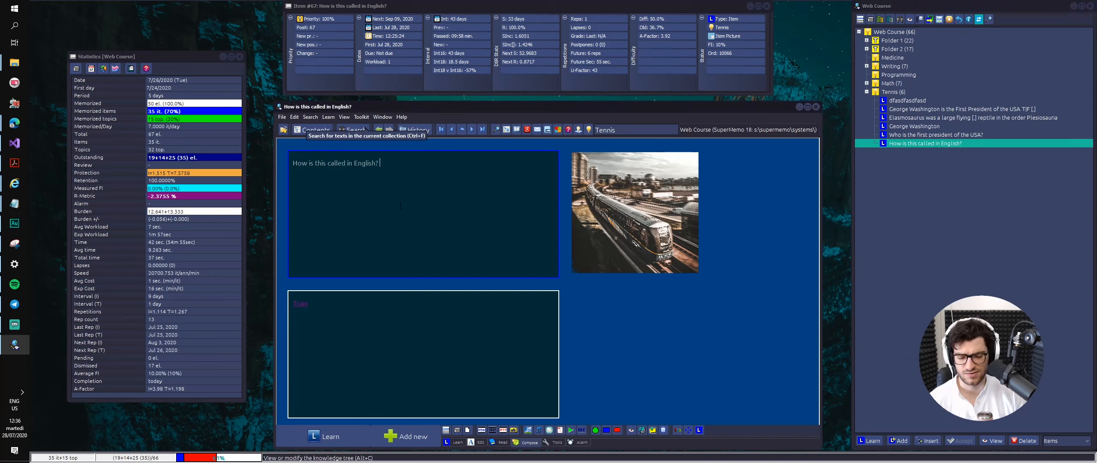
{"action": "key", "text": "alt+a"}
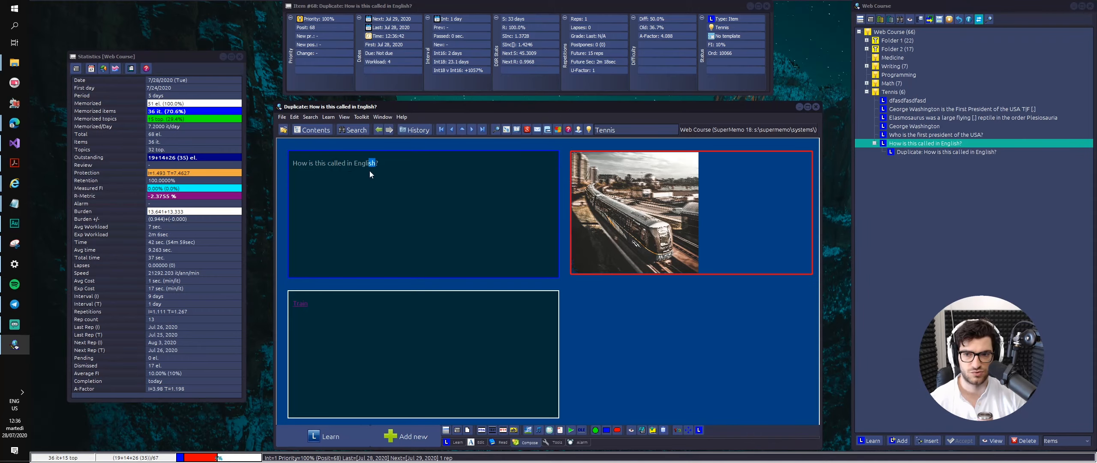
{"action": "left_click_drag", "start_coordinate": [371, 174], "coordinate": [278, 161]}
{"action": "type", "text": "How do "}
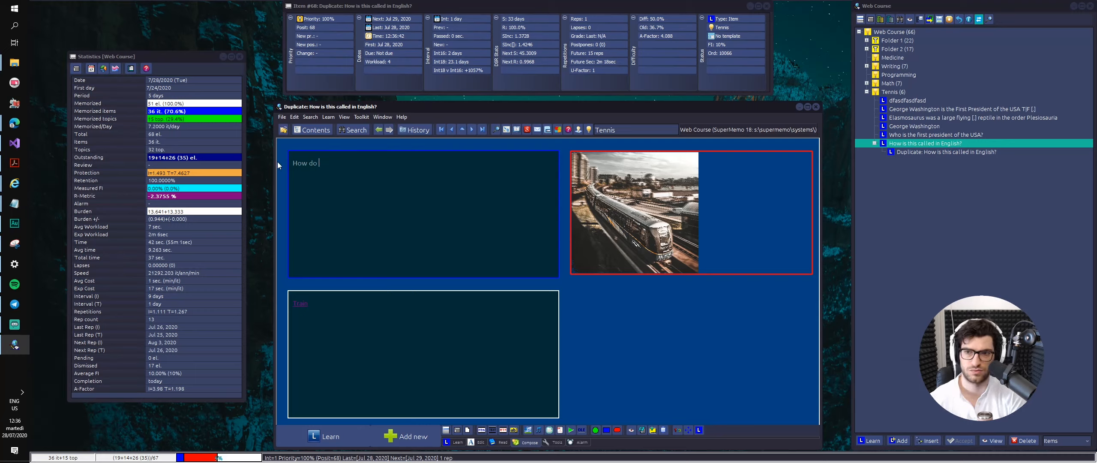
{"action": "type", "text": "you pronounce this?"}
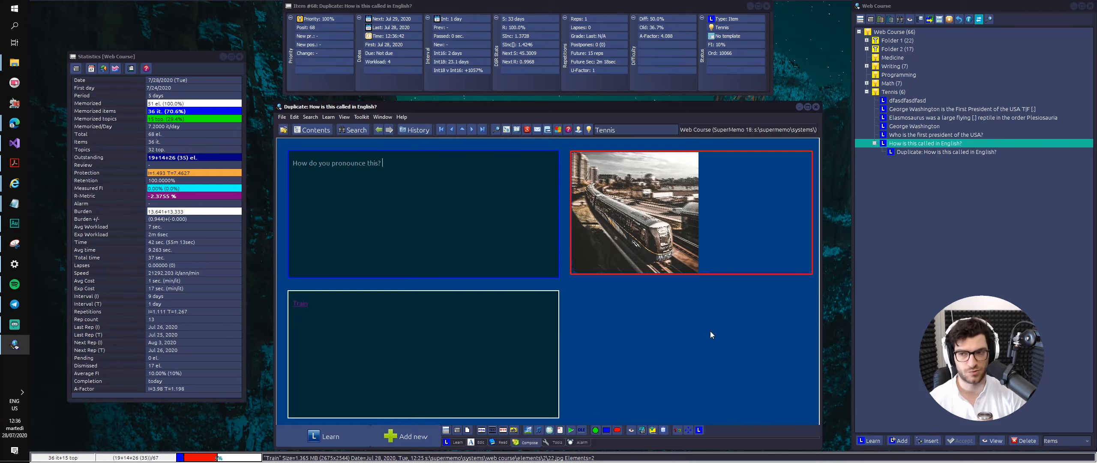
- Switch to the browser window showing the Cambridge Dictionary entry for train, and launch Audacity
{"action": "left_click", "coordinate": [15, 123]}
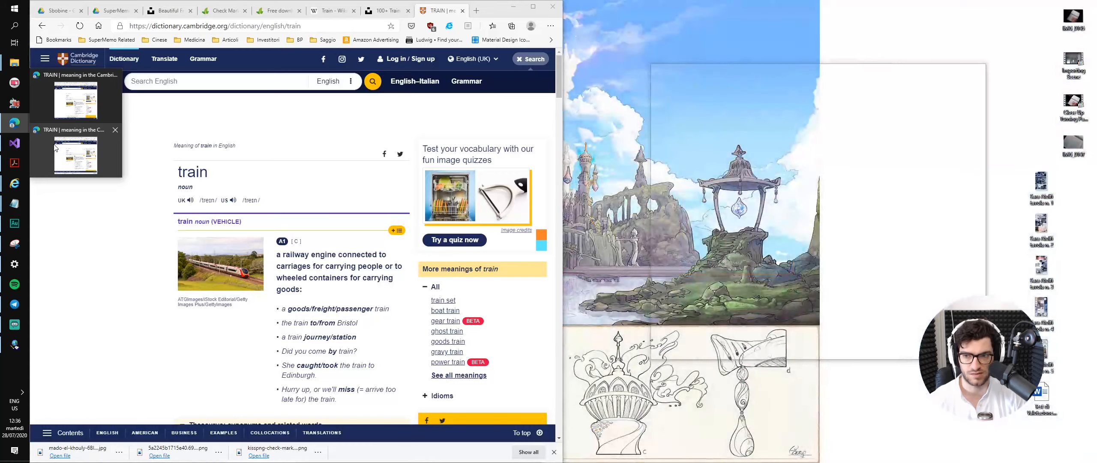
{"action": "left_click", "coordinate": [55, 148]}
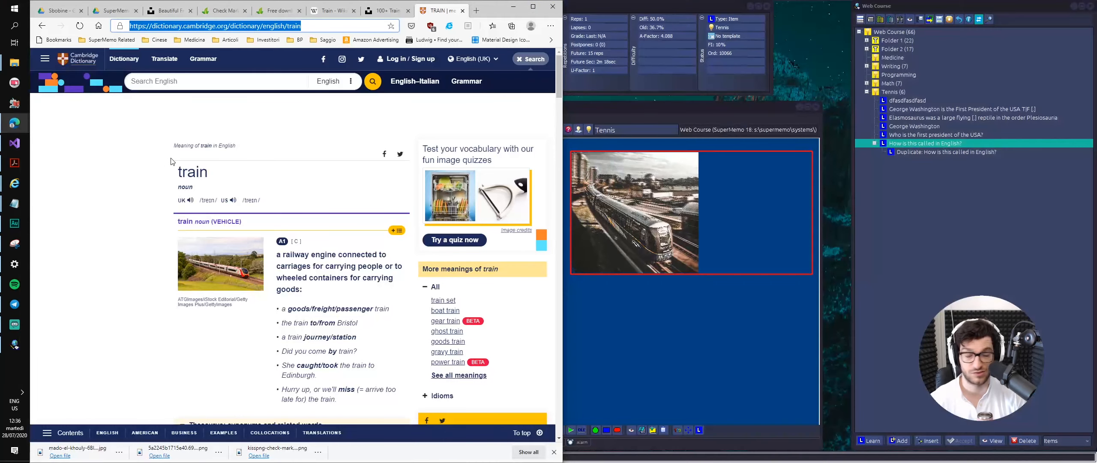
{"action": "left_click", "coordinate": [10, 30]}
{"action": "type", "text": "audaci"}
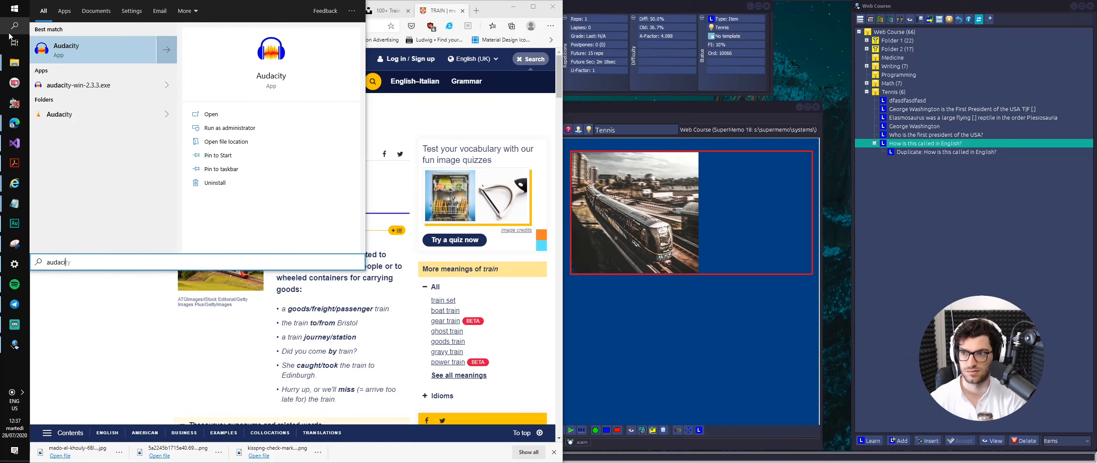
{"action": "key", "text": "Return"}
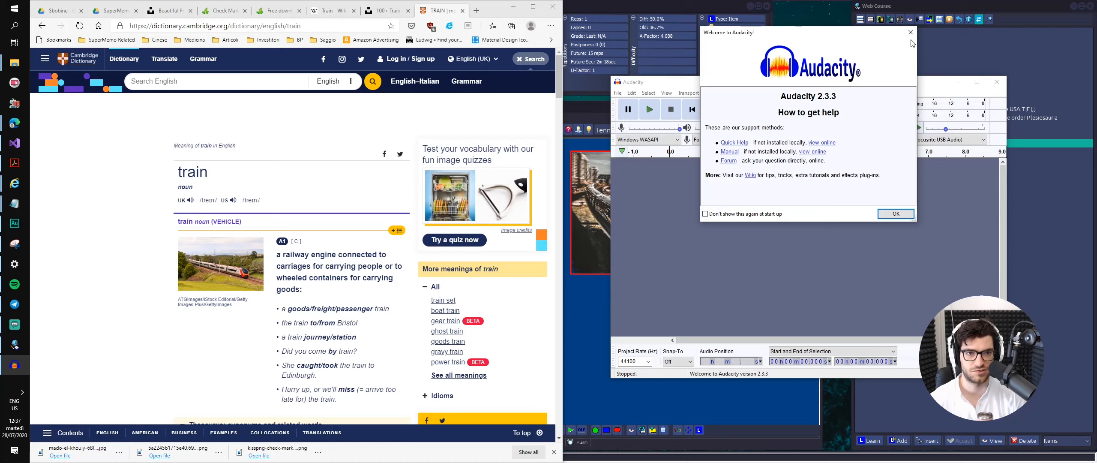
- Dismiss the Audacity welcome window and record the dictionary's UK pronunciation of train, stopping after the word has played
{"action": "left_click", "coordinate": [910, 31]}
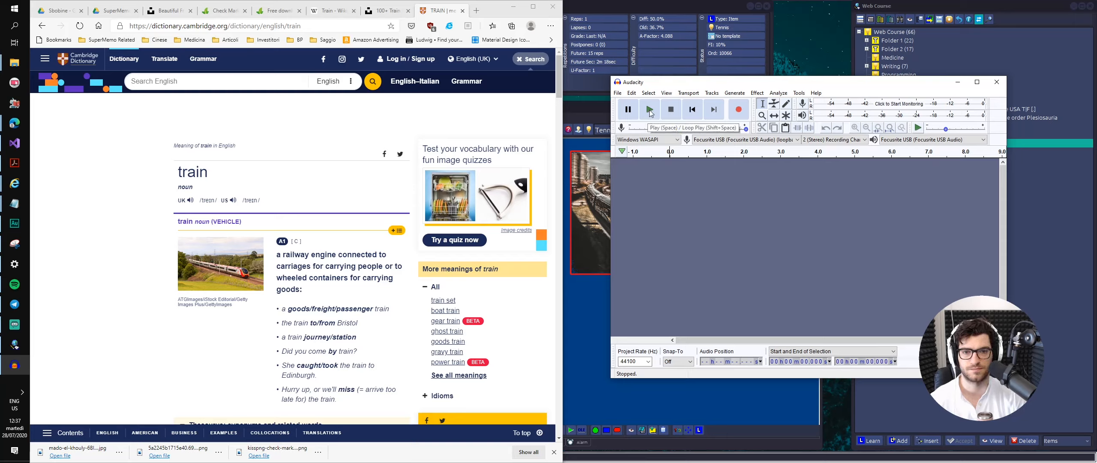
{"action": "left_click", "coordinate": [738, 109]}
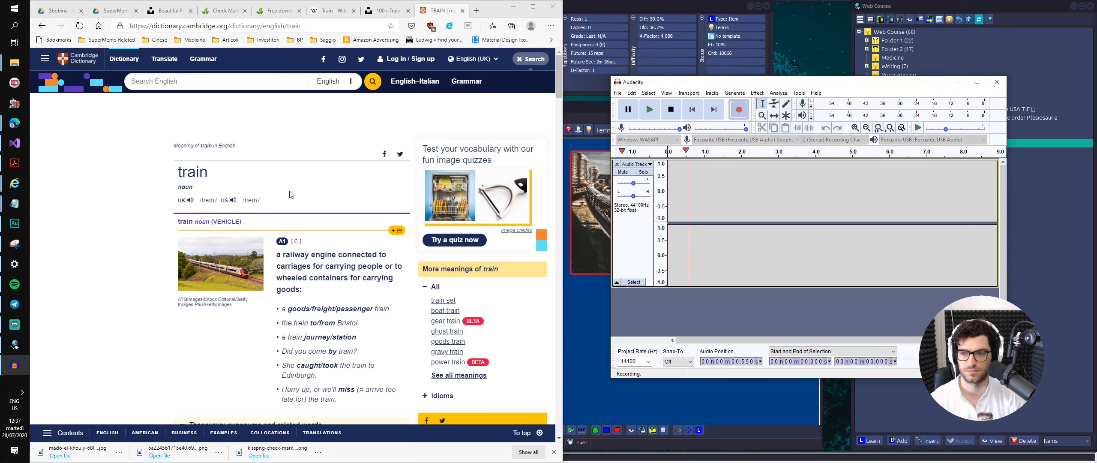
{"action": "left_click", "coordinate": [190, 200]}
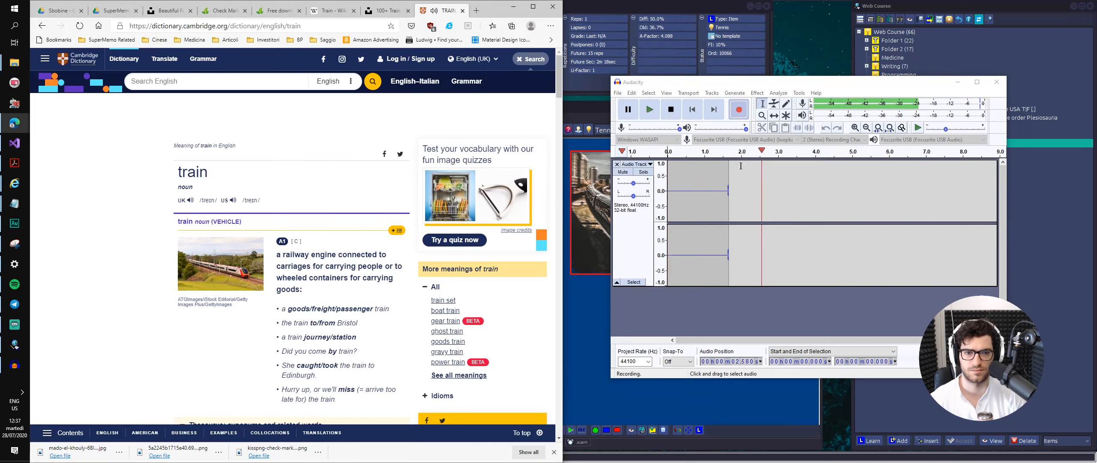
{"action": "left_click", "coordinate": [738, 110]}
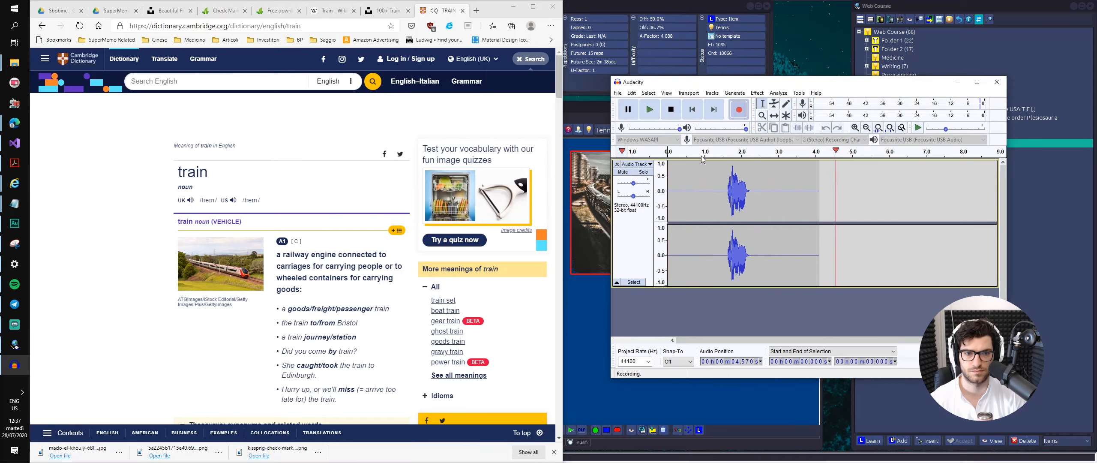
{"action": "key", "text": "space"}
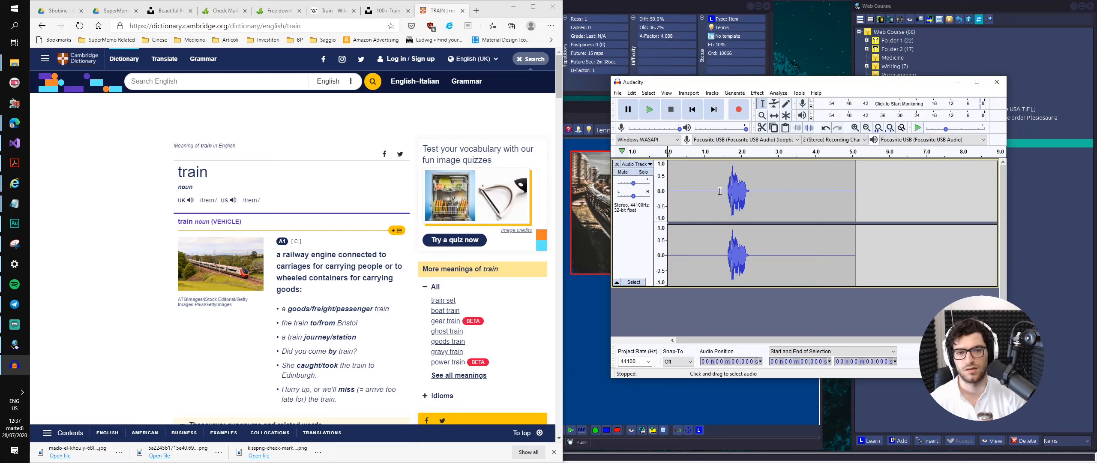
- Select the spoken word from about 1.4 s to 2.3 s in the recording and play it back with the Streamlabs OBS mixer open
{"action": "left_click_drag", "start_coordinate": [720, 191], "coordinate": [753, 185]}
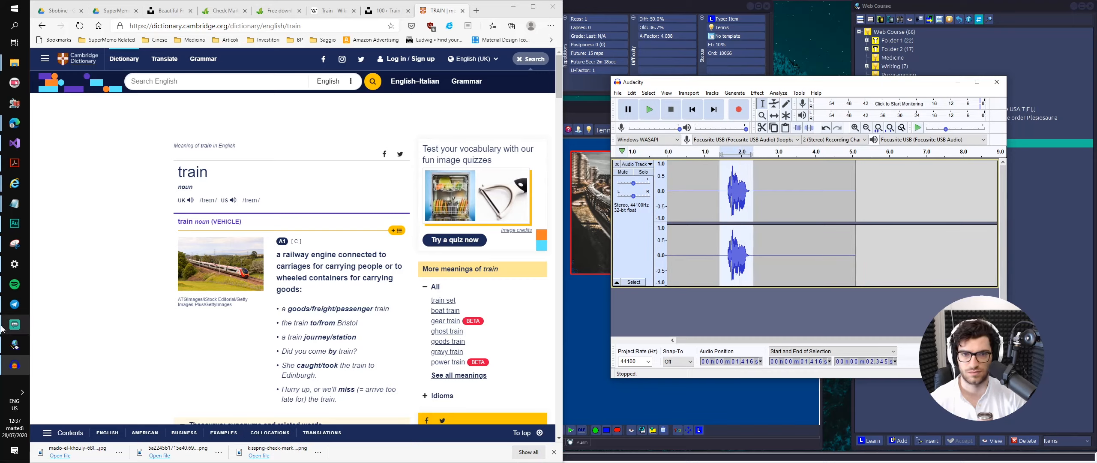
{"action": "left_click", "coordinate": [15, 324]}
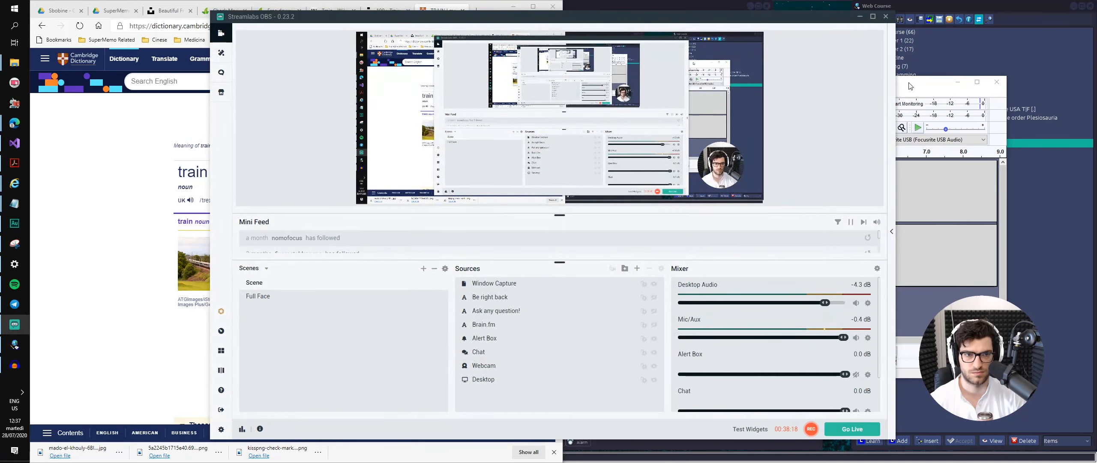
{"action": "left_click_drag", "start_coordinate": [911, 86], "coordinate": [522, 83]}
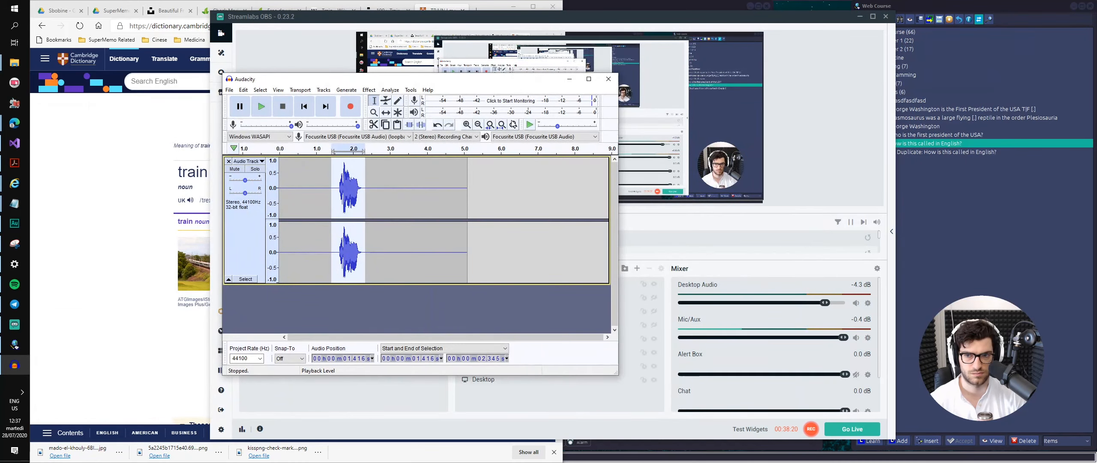
{"action": "key", "text": "space"}
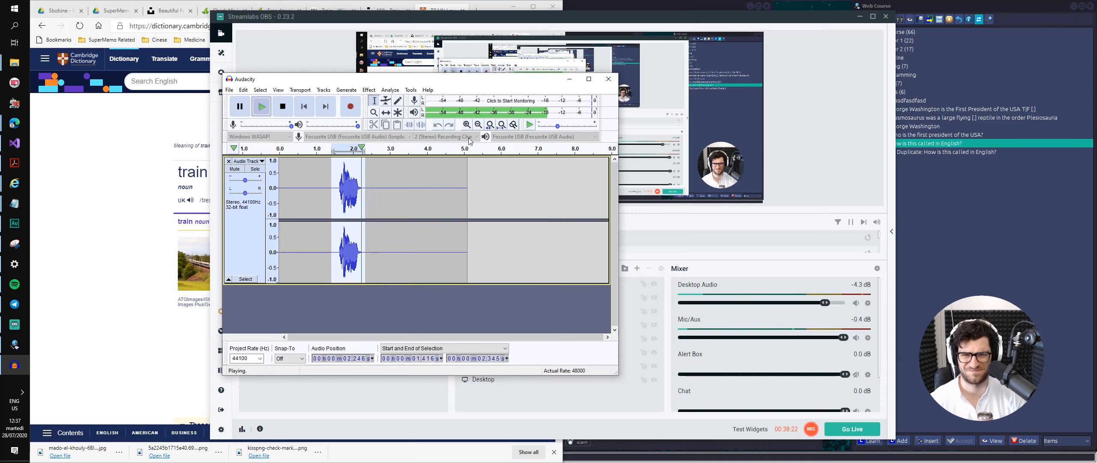
{"action": "left_click", "coordinate": [860, 16]}
{"action": "left_click_drag", "start_coordinate": [415, 80], "coordinate": [727, 82]}
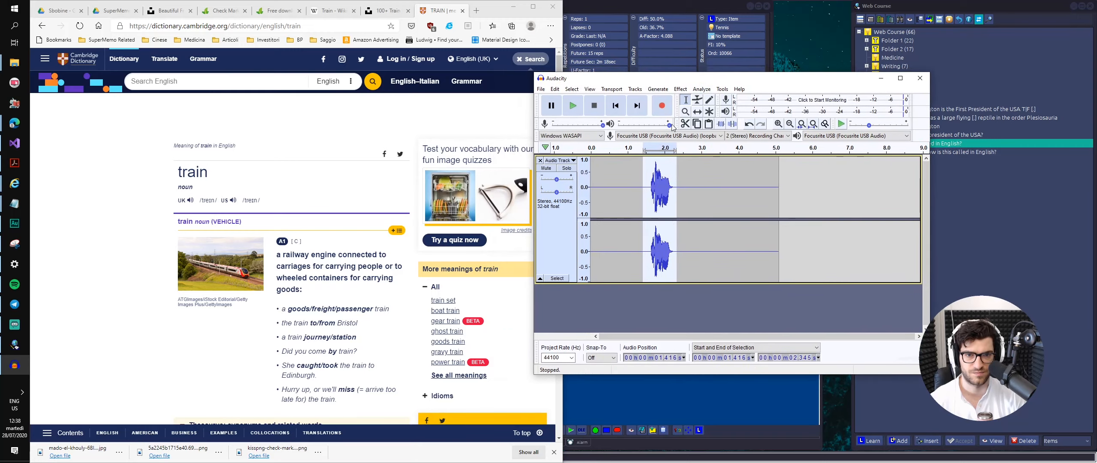
- Try a playback volume of about 0.40, replay the selected word, and test the track's gain and pan settings
{"action": "left_click_drag", "start_coordinate": [673, 128], "coordinate": [640, 125]}
{"action": "key", "text": "space"}
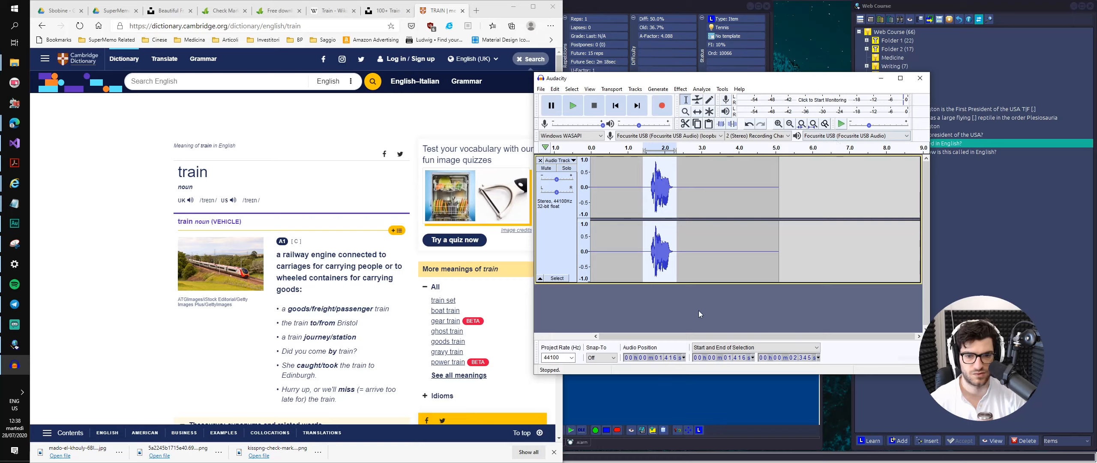
{"action": "left_click", "coordinate": [557, 180]}
{"action": "left_click_drag", "start_coordinate": [556, 182], "coordinate": [555, 192]}
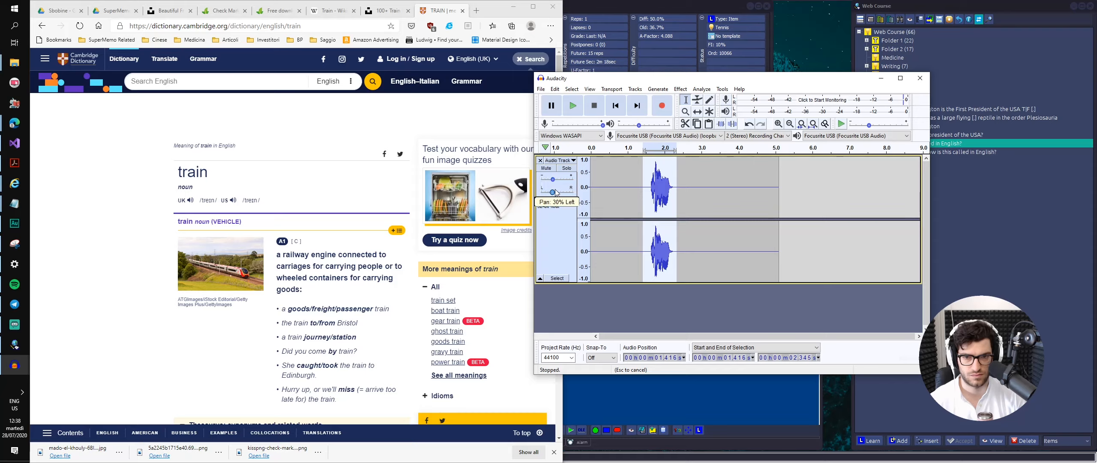
{"action": "left_click_drag", "start_coordinate": [556, 193], "coordinate": [559, 192]}
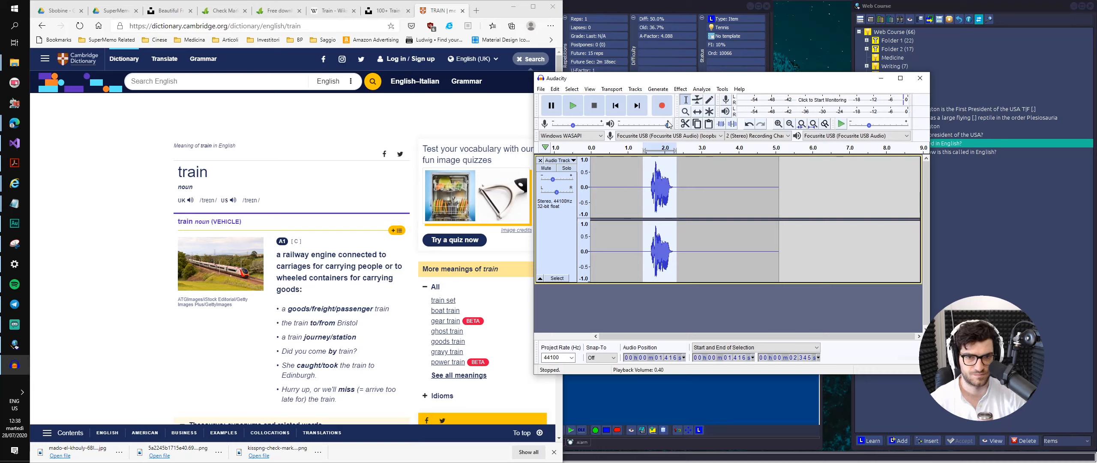
- Restore full playback volume, lower the recorded track's gain, and replay the selected word to check its loudness
{"action": "left_click", "coordinate": [668, 124]}
{"action": "left_click", "coordinate": [668, 148]}
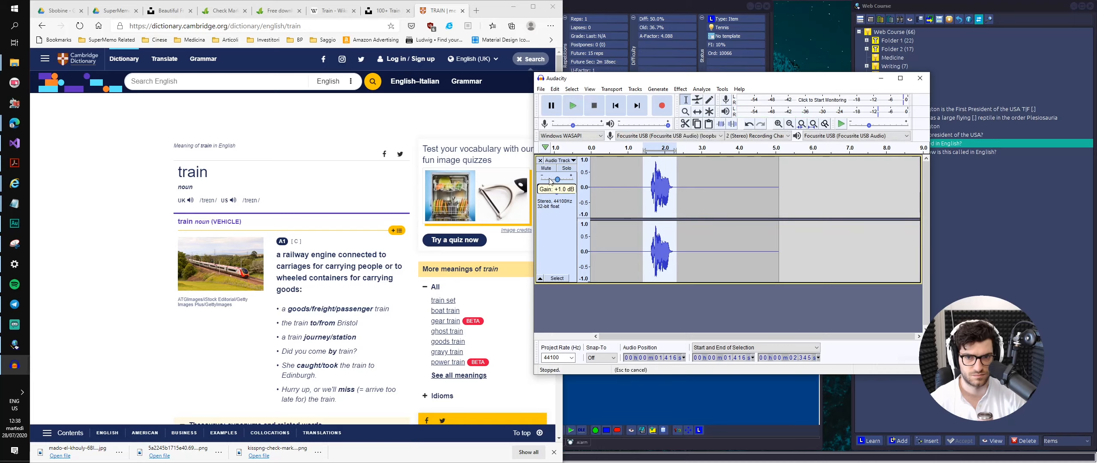
{"action": "left_click_drag", "start_coordinate": [552, 180], "coordinate": [548, 180]}
{"action": "key", "text": "space"}
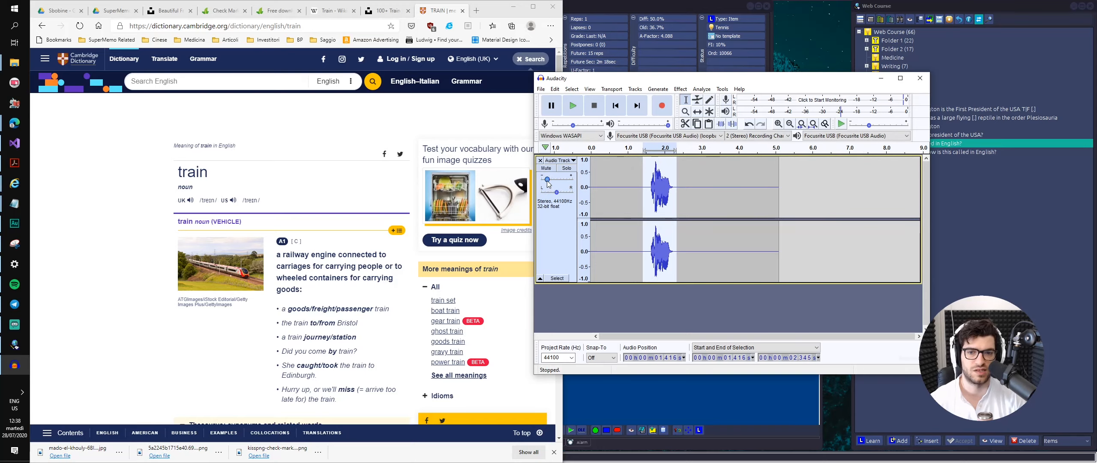
{"action": "left_click_drag", "start_coordinate": [547, 182], "coordinate": [549, 184]}
{"action": "key", "text": "space"}
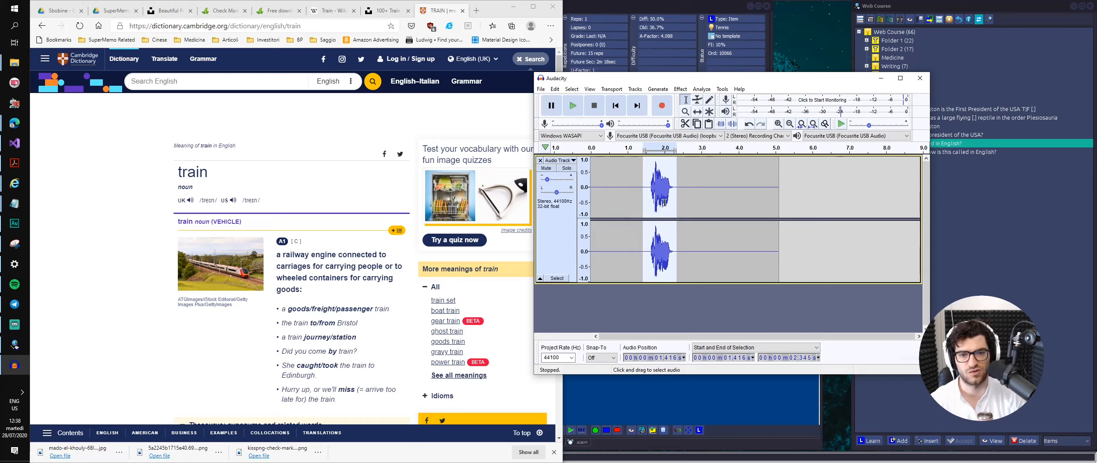
- Export the selected audio as an MP3 named train into the desktop's Course Images folder, leaving the metadata tags empty
{"action": "left_click", "coordinate": [541, 89]}
{"action": "mouse_move", "coordinate": [574, 153]}
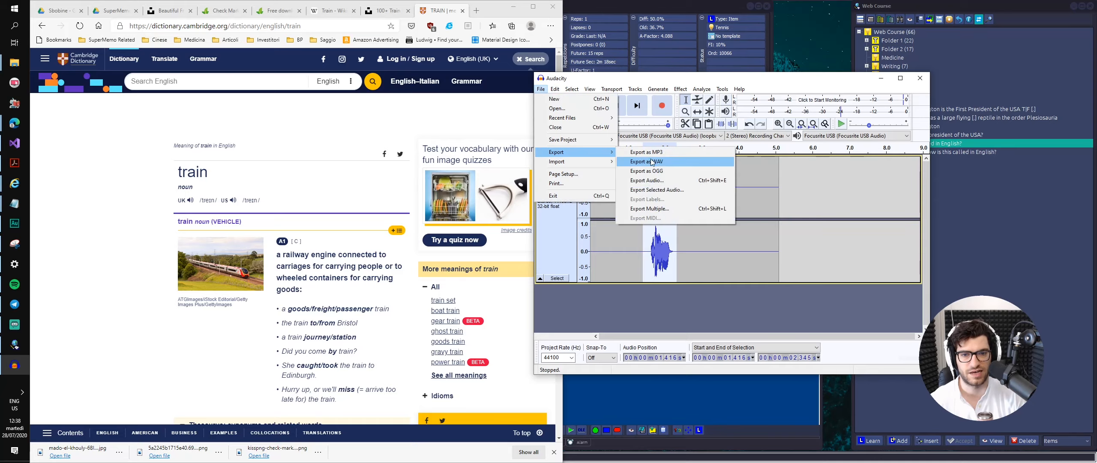
{"action": "left_click", "coordinate": [707, 190]}
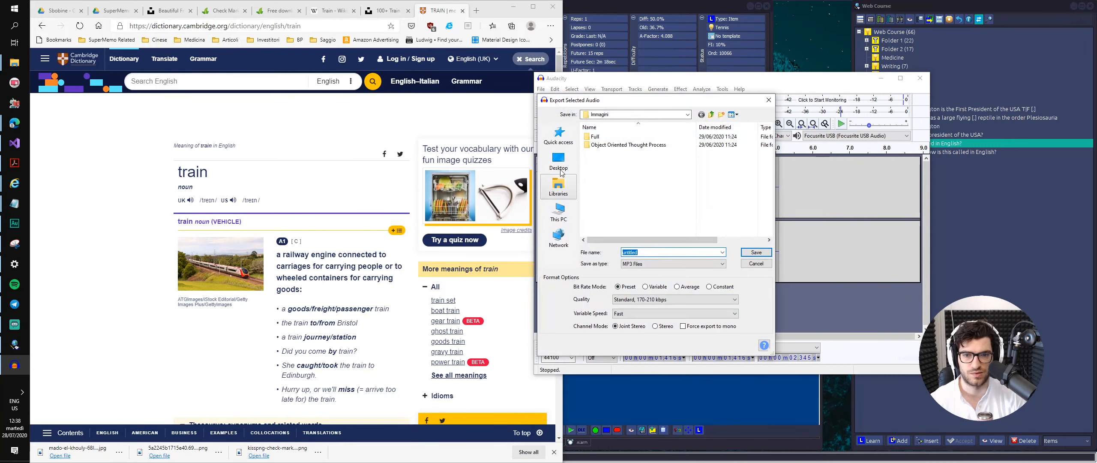
{"action": "left_click", "coordinate": [559, 163]}
{"action": "scroll", "coordinate": [658, 163], "scroll_direction": "down", "scroll_amount": 3}
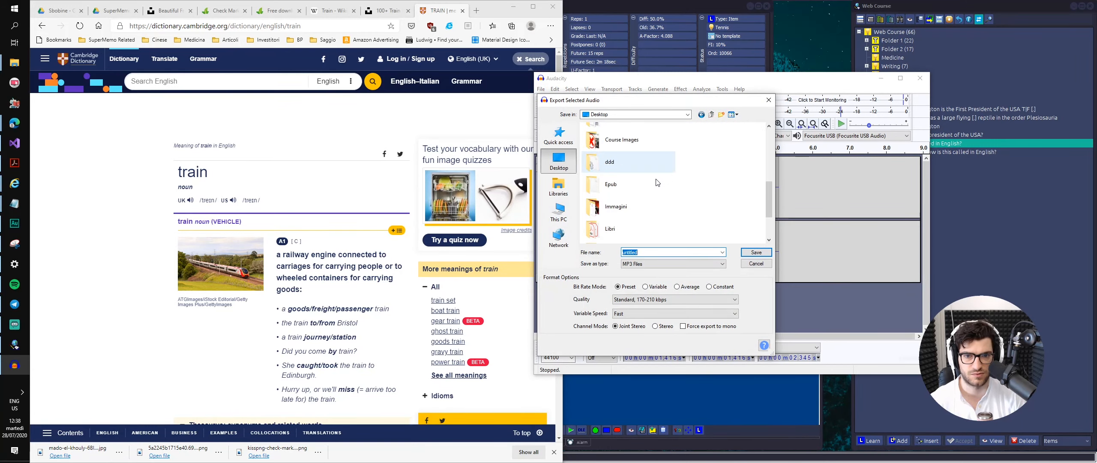
{"action": "double_click", "coordinate": [617, 139]}
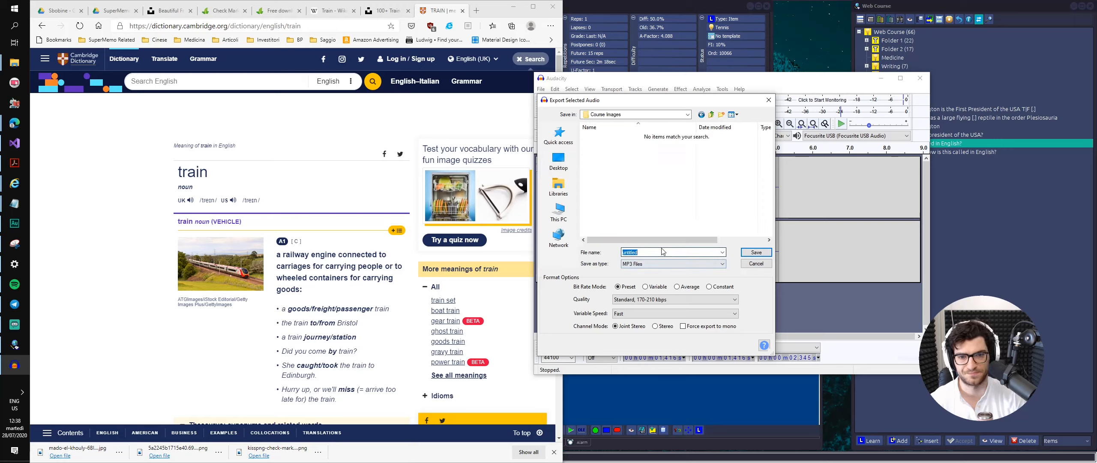
{"action": "type", "text": "train"}
{"action": "key", "text": "Return"}
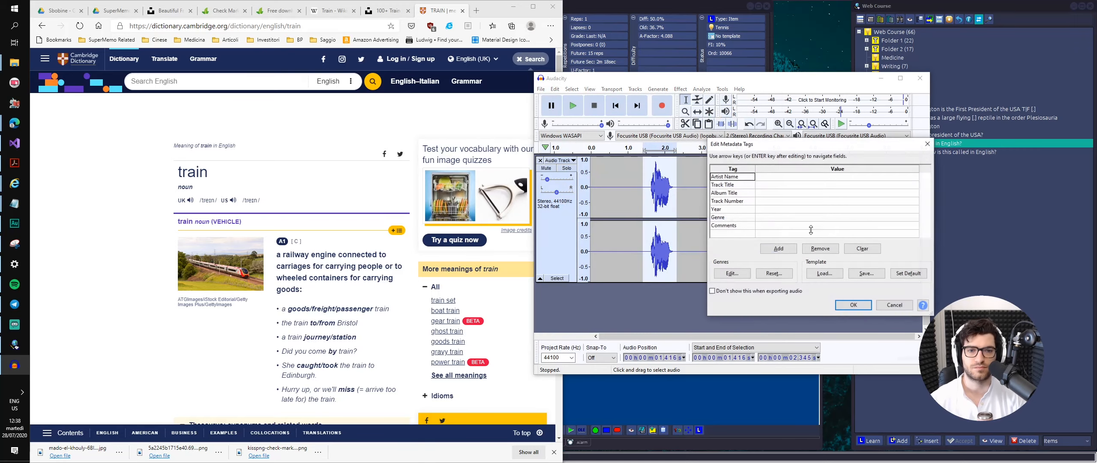
{"action": "left_click", "coordinate": [857, 307]}
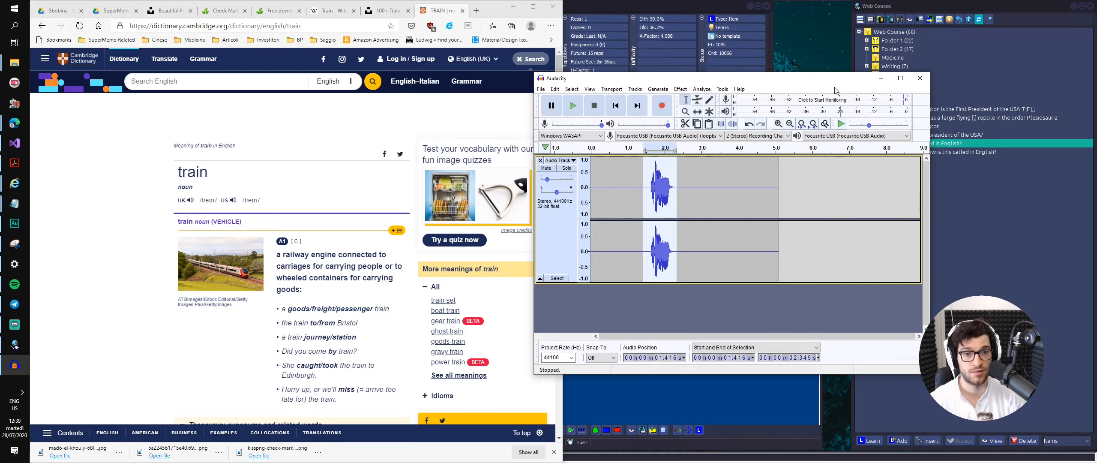
- Minimize Audacity and the browser to return to SuperMemo, and add a sound component below the train picture
{"action": "left_click", "coordinate": [881, 78]}
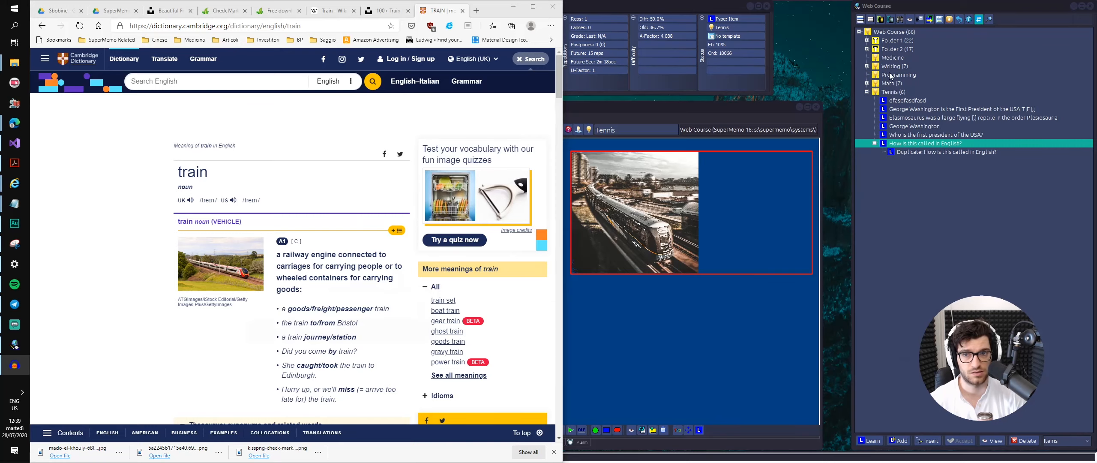
{"action": "left_click", "coordinate": [514, 7]}
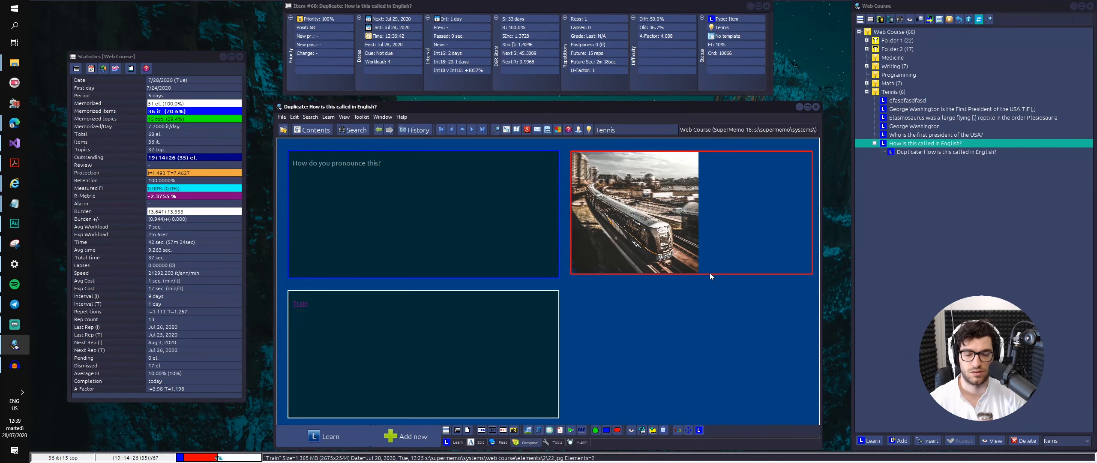
{"action": "right_click", "coordinate": [703, 222]}
{"action": "left_click", "coordinate": [665, 379]}
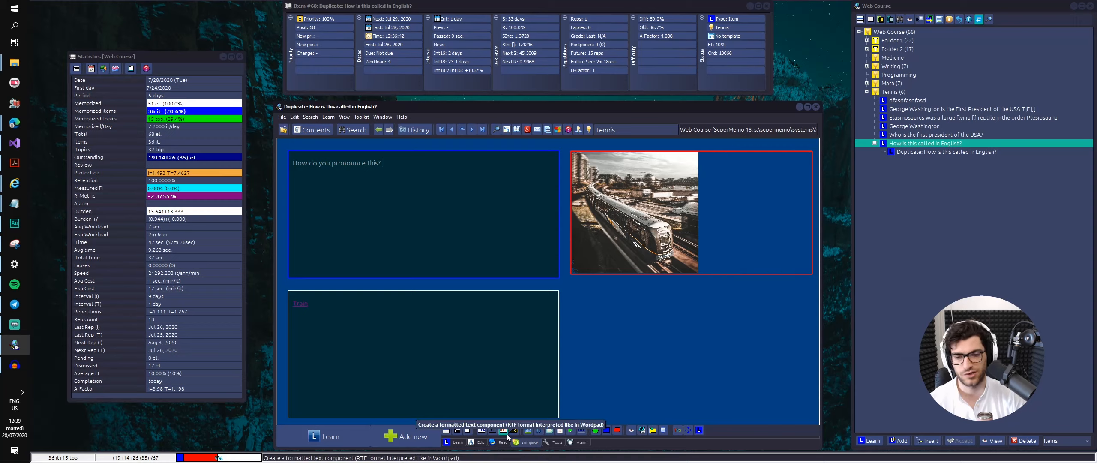
{"action": "left_click", "coordinate": [557, 431]}
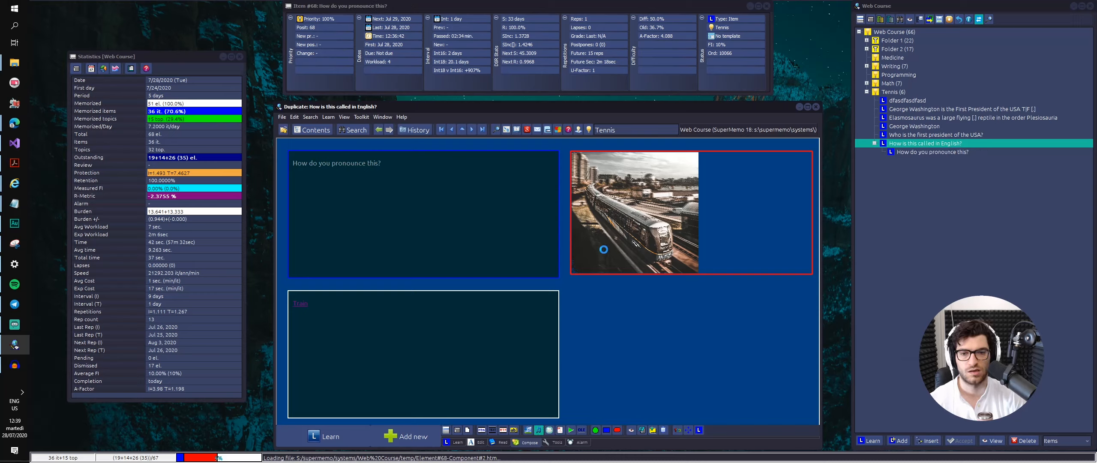
{"action": "left_click_drag", "start_coordinate": [456, 224], "coordinate": [709, 341]}
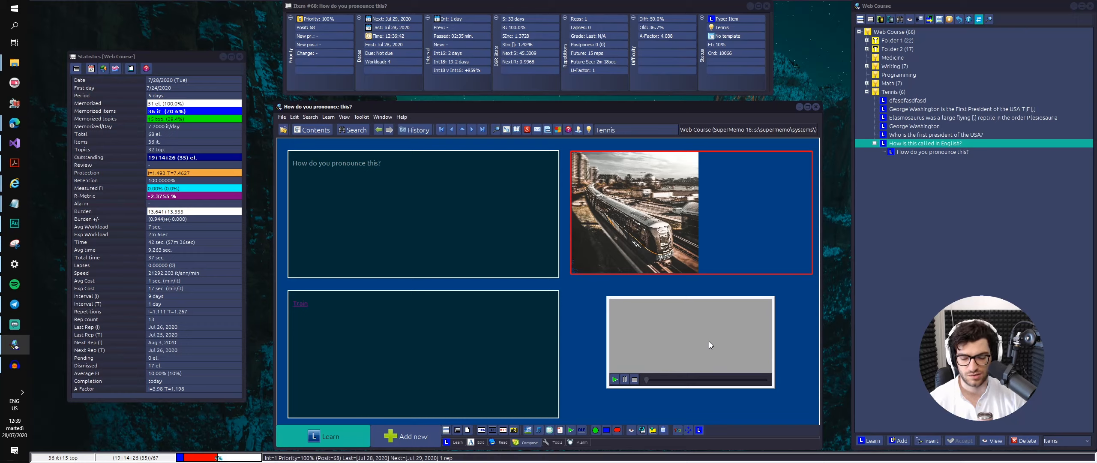
- Start choosing a sound file for the new component and browse to the user's Desktop folder on drive C
{"action": "double_click", "coordinate": [709, 341]}
{"action": "key", "text": "Escape"}
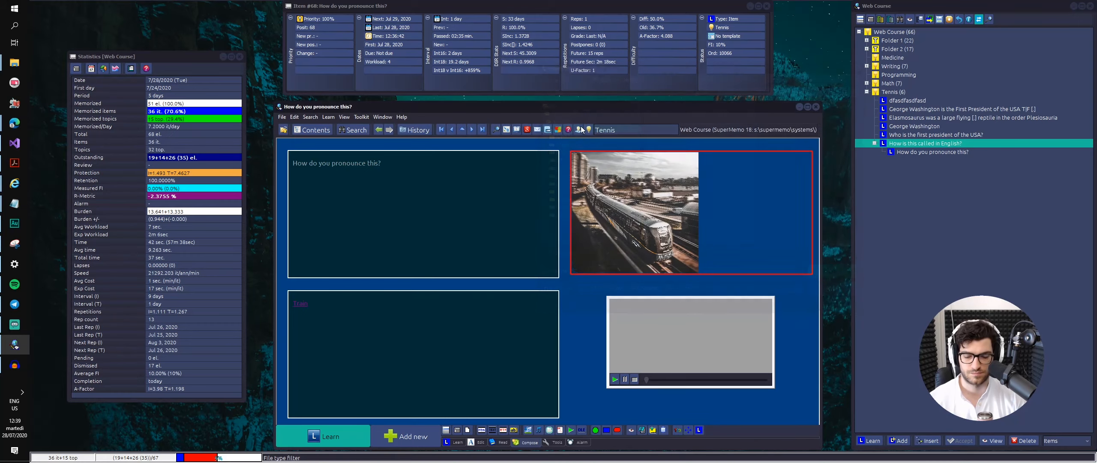
{"action": "double_click", "coordinate": [687, 317]}
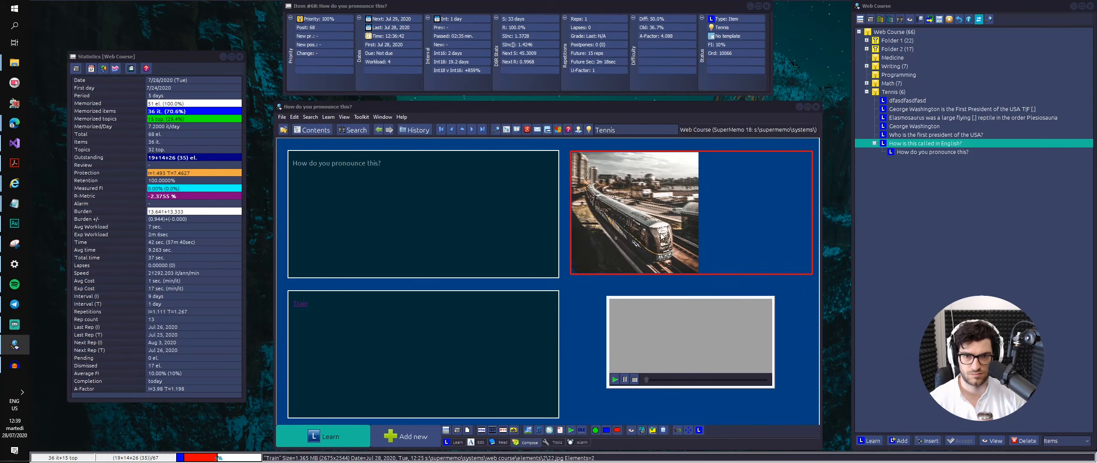
{"action": "left_click", "coordinate": [613, 75]}
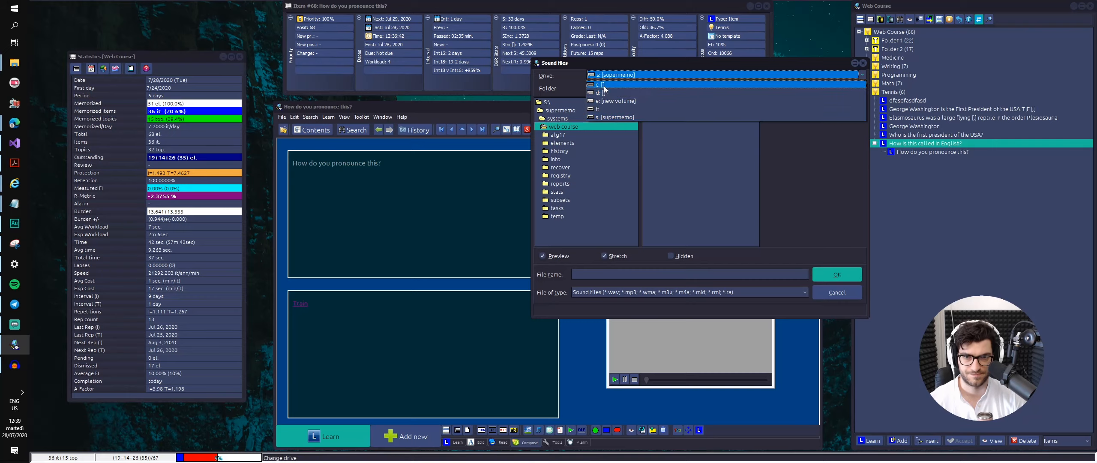
{"action": "left_click", "coordinate": [609, 85]}
{"action": "double_click", "coordinate": [562, 170]}
{"action": "double_click", "coordinate": [561, 119]}
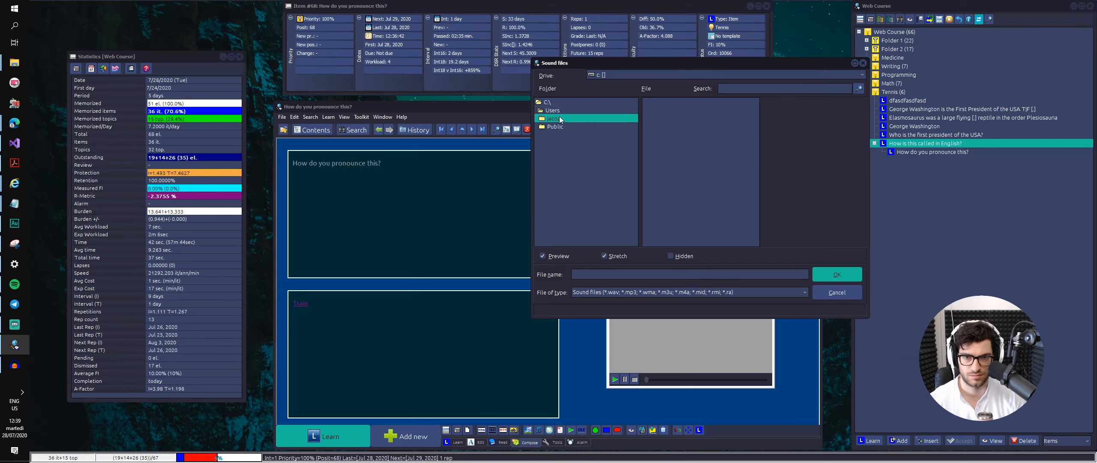
{"action": "scroll", "coordinate": [563, 184], "scroll_direction": "down", "scroll_amount": 4}
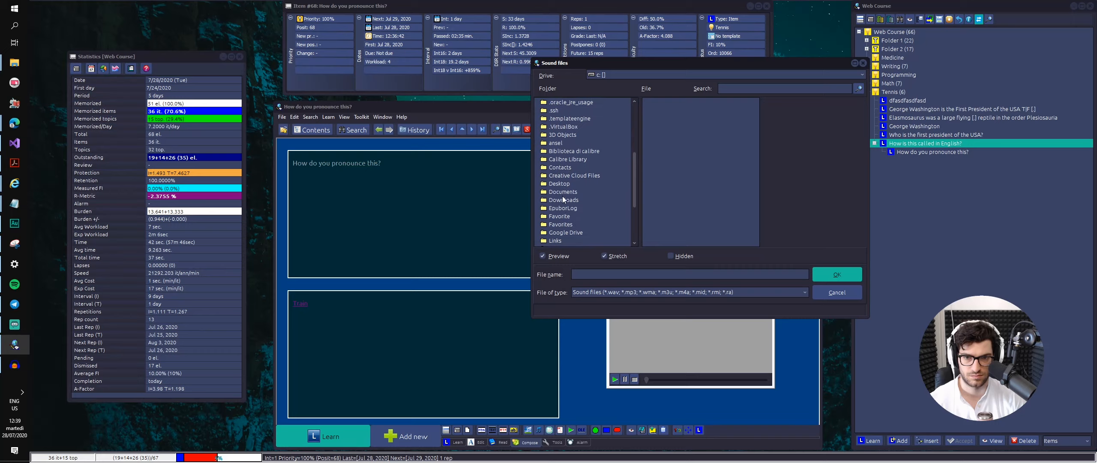
{"action": "double_click", "coordinate": [566, 162]}
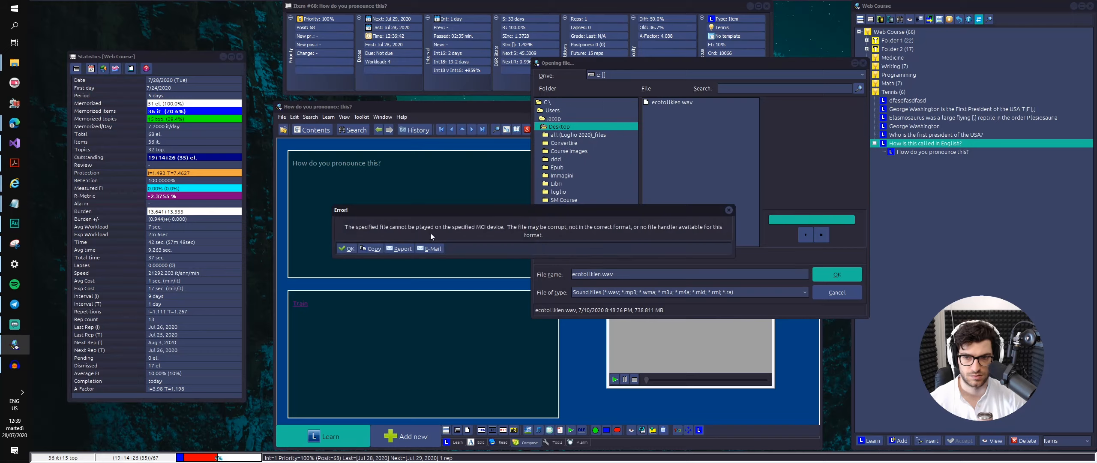
{"action": "key", "text": "Return"}
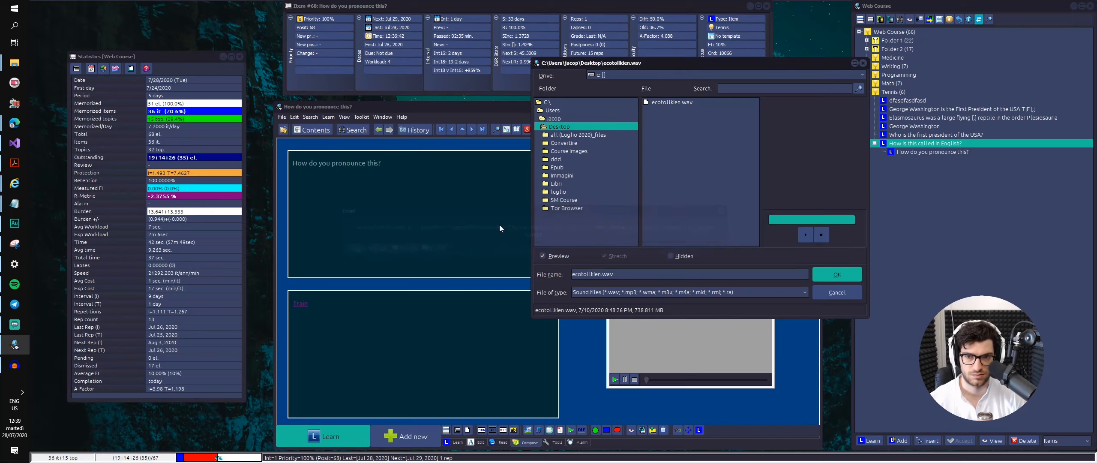
- Import Train.mp3 from the Course Images folder into the sound component, register it as Train, and leave the file in its original location
{"action": "left_click", "coordinate": [559, 199]}
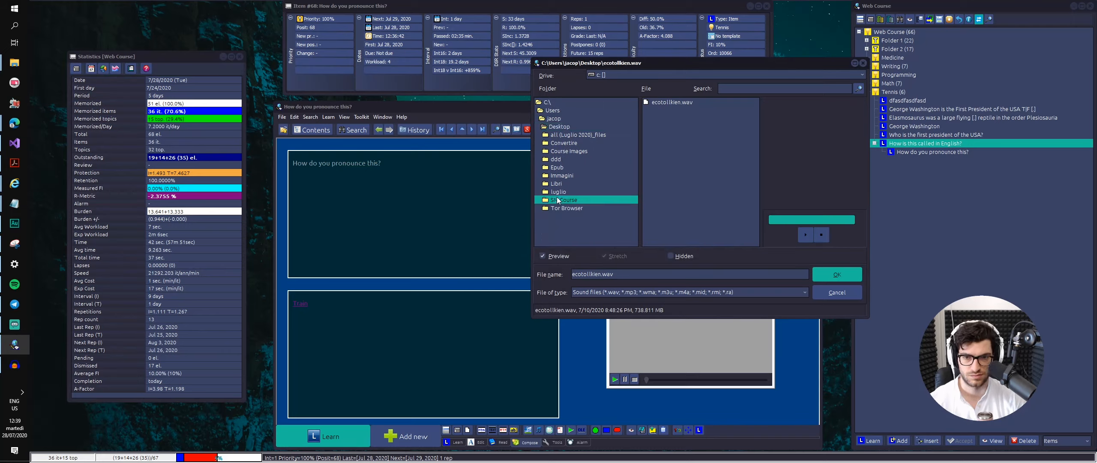
{"action": "double_click", "coordinate": [575, 153]}
{"action": "left_click", "coordinate": [672, 100]}
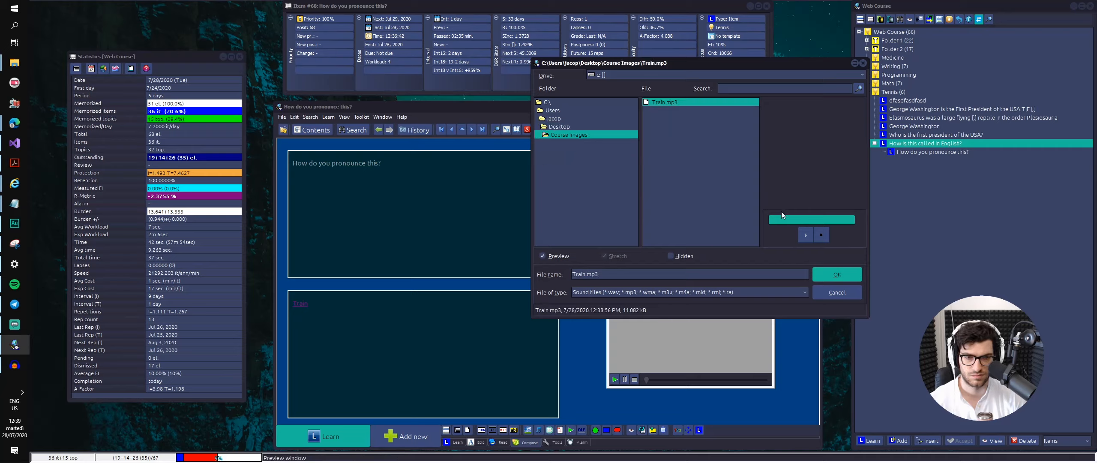
{"action": "left_click", "coordinate": [820, 268]}
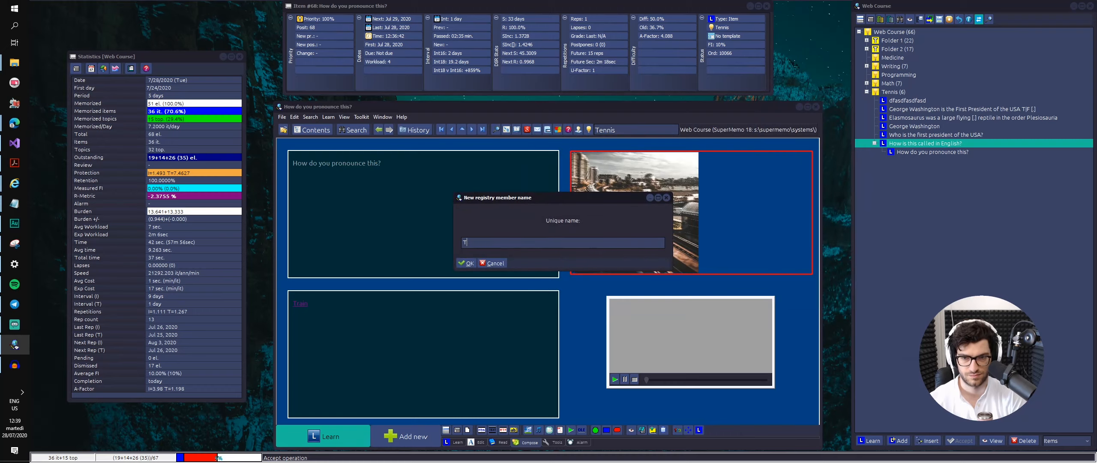
{"action": "key", "text": "Return"}
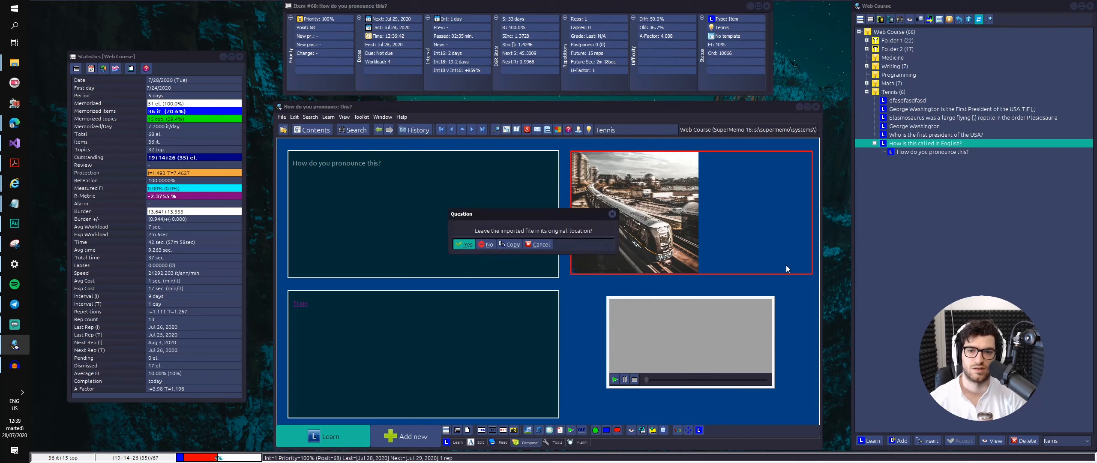
{"action": "key", "text": "Return"}
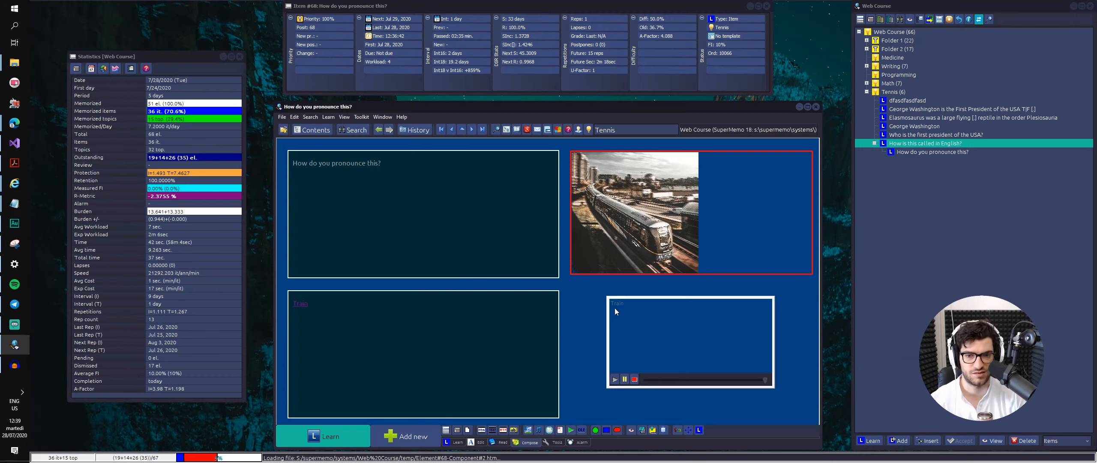
- Shrink the sound component to just its playback bar and set it to play only on answer and after grading
{"action": "left_click_drag", "start_coordinate": [608, 298], "coordinate": [610, 373]}
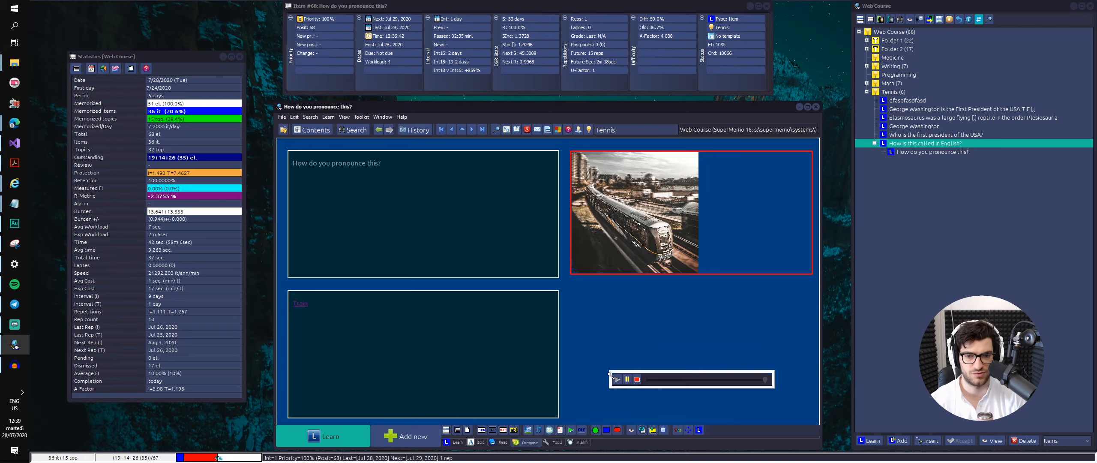
{"action": "left_click", "coordinate": [710, 410]}
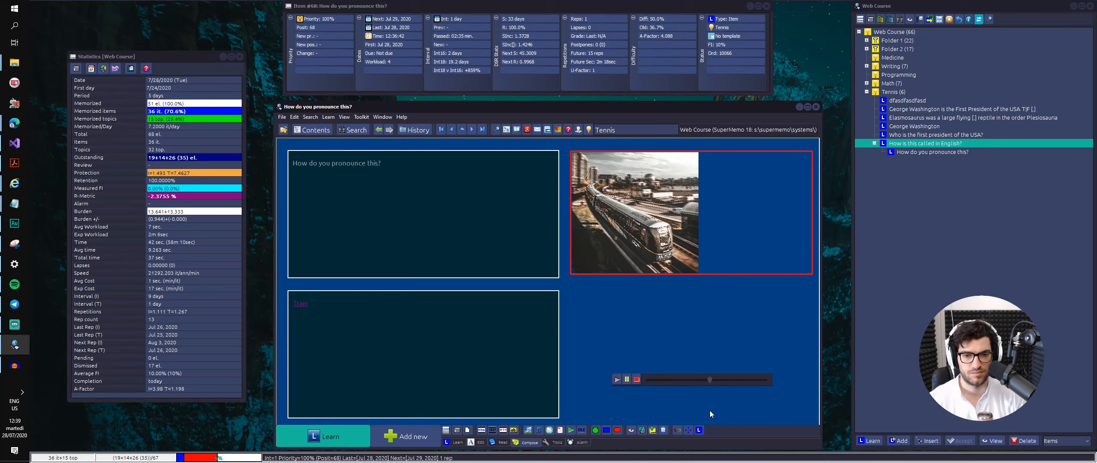
{"action": "right_click", "coordinate": [651, 378]}
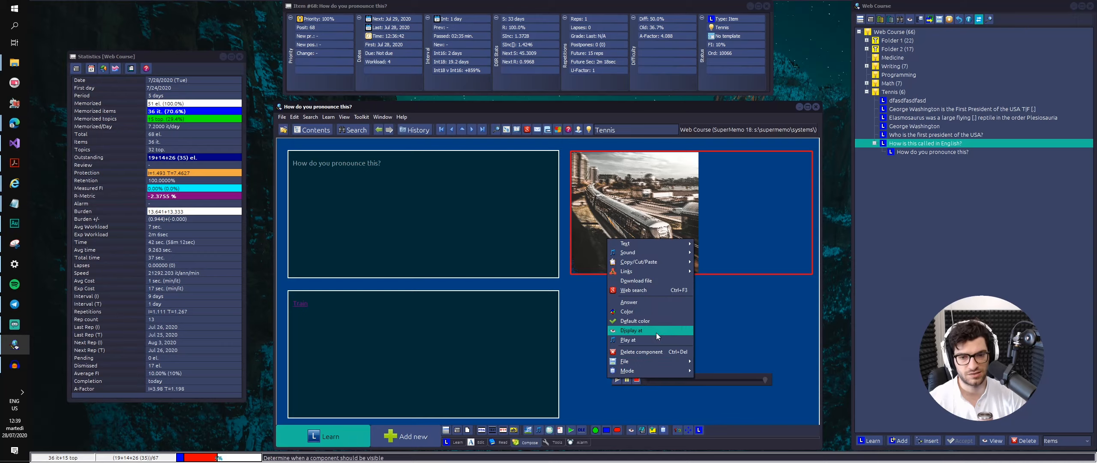
{"action": "left_click", "coordinate": [657, 338]}
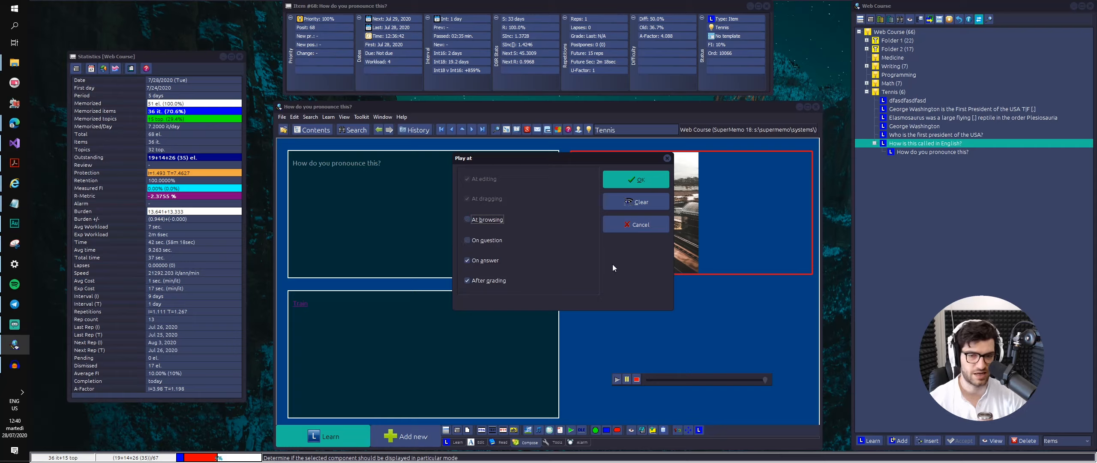
{"action": "left_click", "coordinate": [468, 241]}
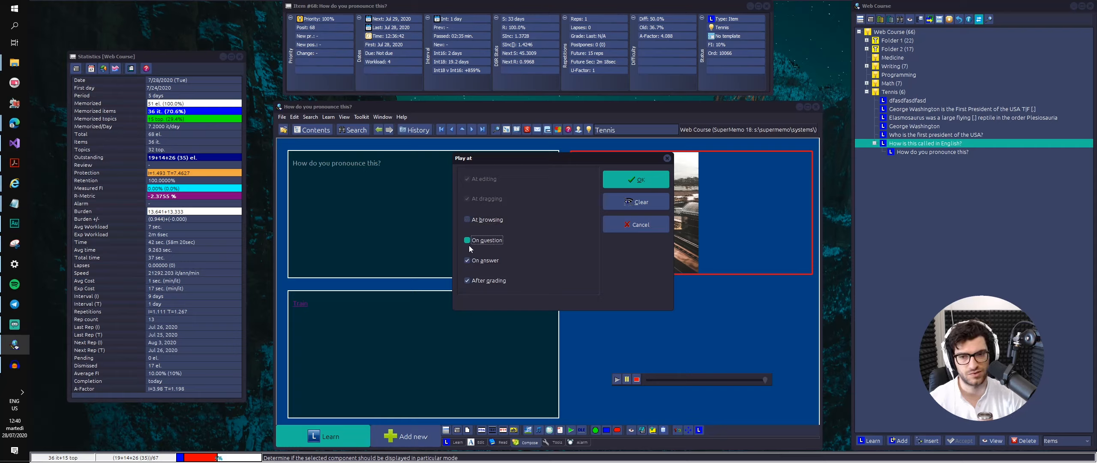
{"action": "left_click", "coordinate": [468, 260]}
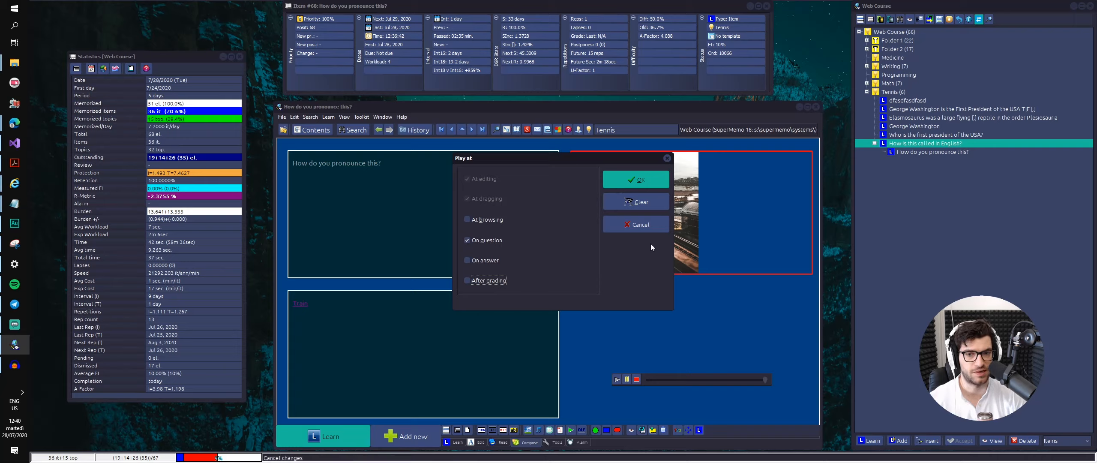
{"action": "left_click", "coordinate": [509, 279]}
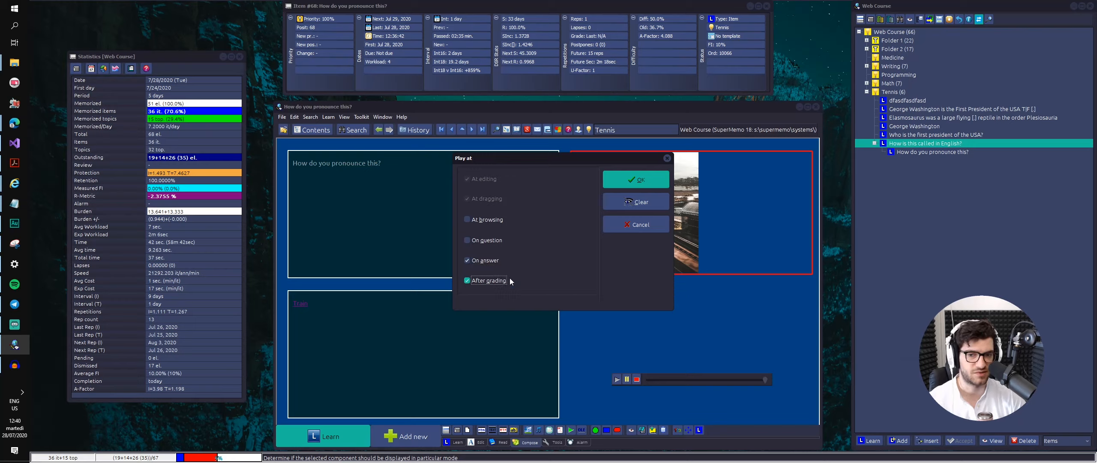
{"action": "left_click", "coordinate": [617, 182]}
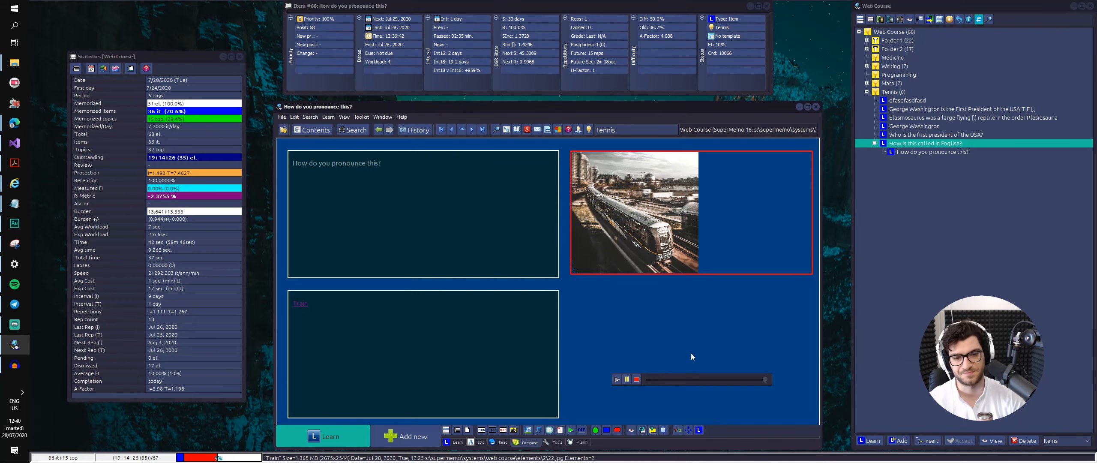
- Test the pronunciation item in a repetition by showing its answer and giving it the highest grade
{"action": "right_click", "coordinate": [685, 377]}
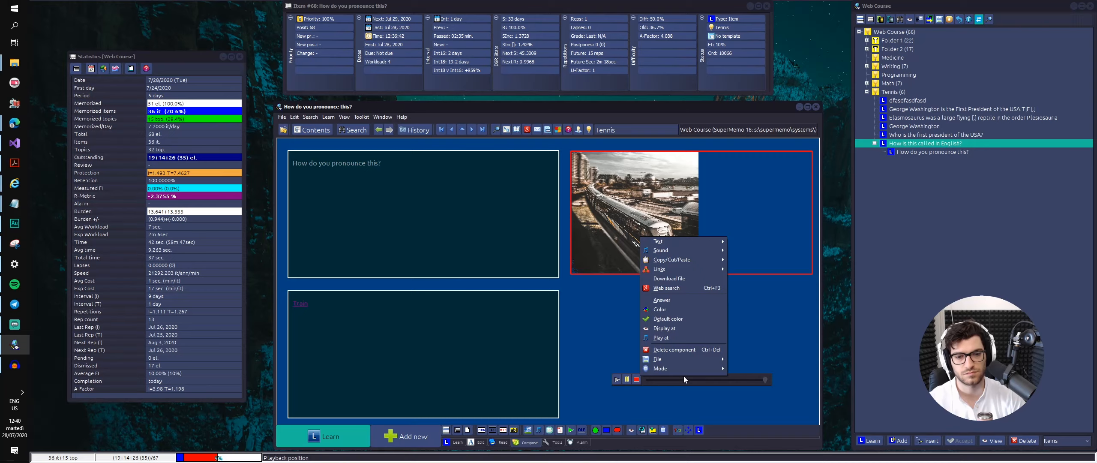
{"action": "left_click", "coordinate": [764, 317]}
{"action": "key", "text": "ctrl+l"}
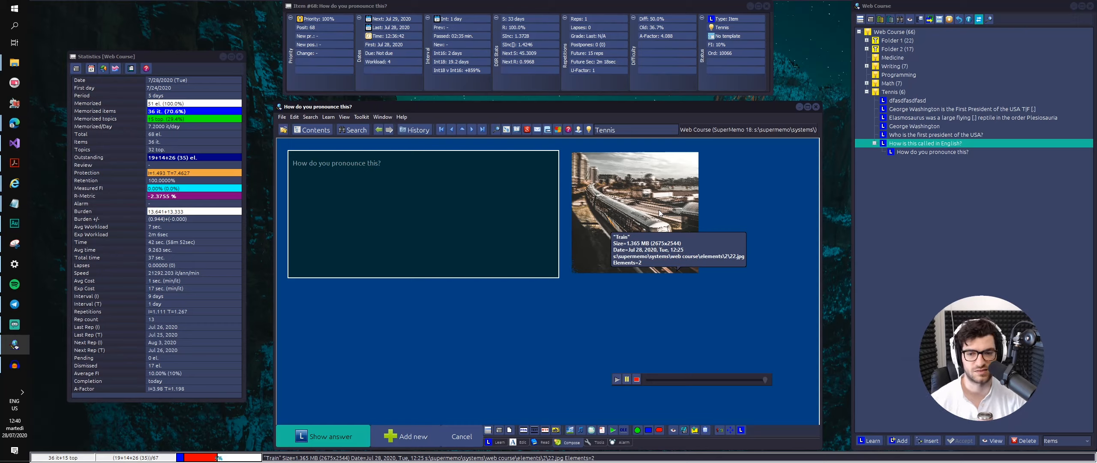
{"action": "left_click", "coordinate": [338, 435]}
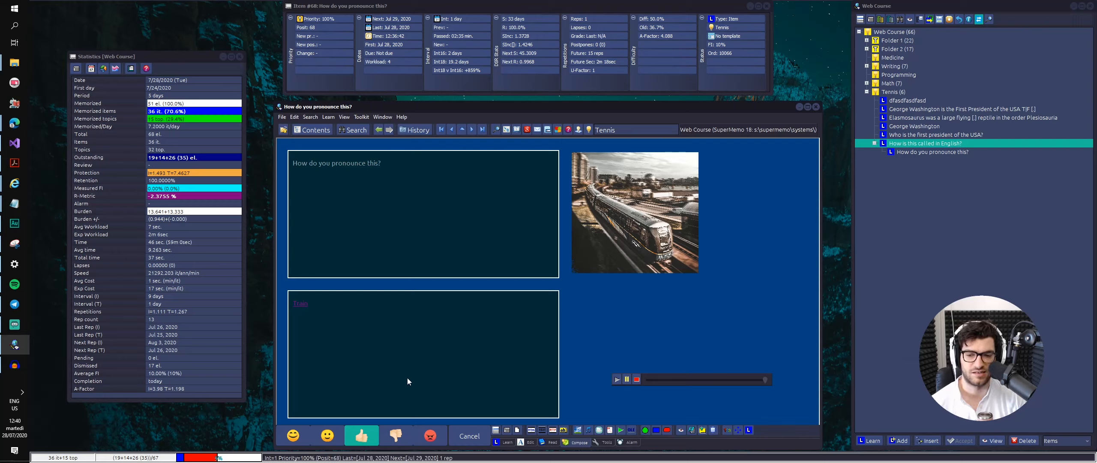
{"action": "left_click", "coordinate": [290, 444]}
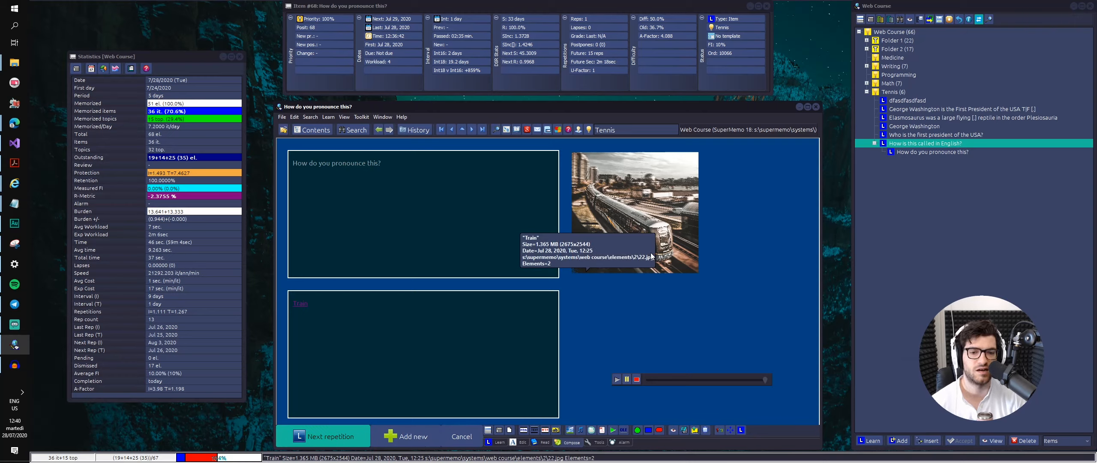
- Save the current element as a template named Item Sound+Image, and reopen the pronunciation item from the Tennis branch
{"action": "right_click", "coordinate": [684, 263]}
{"action": "right_click", "coordinate": [643, 337]}
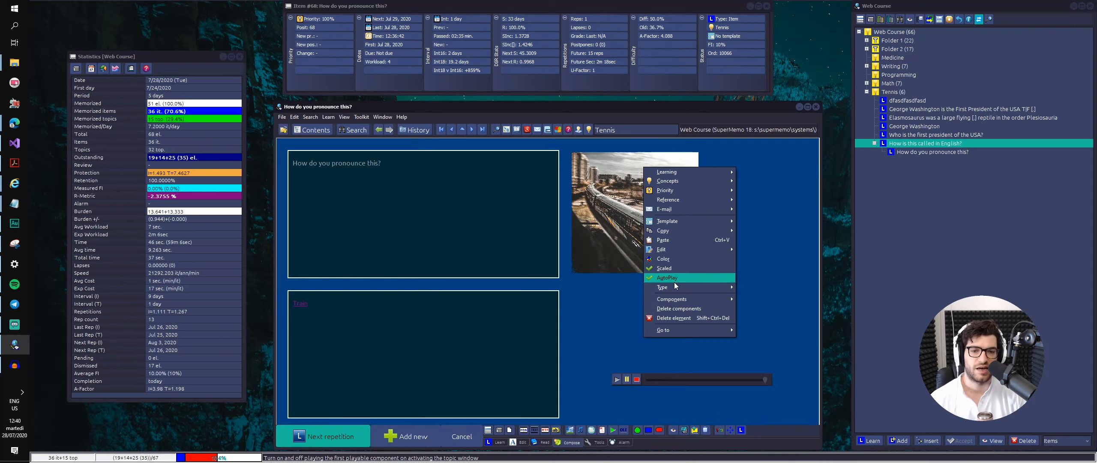
{"action": "left_click", "coordinate": [765, 223]}
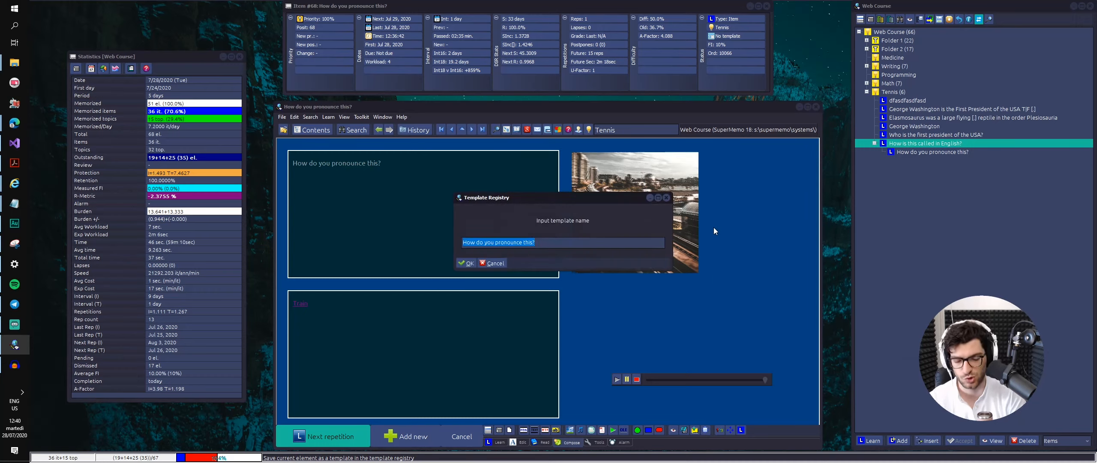
{"action": "type", "text": "Item Sound+Image"}
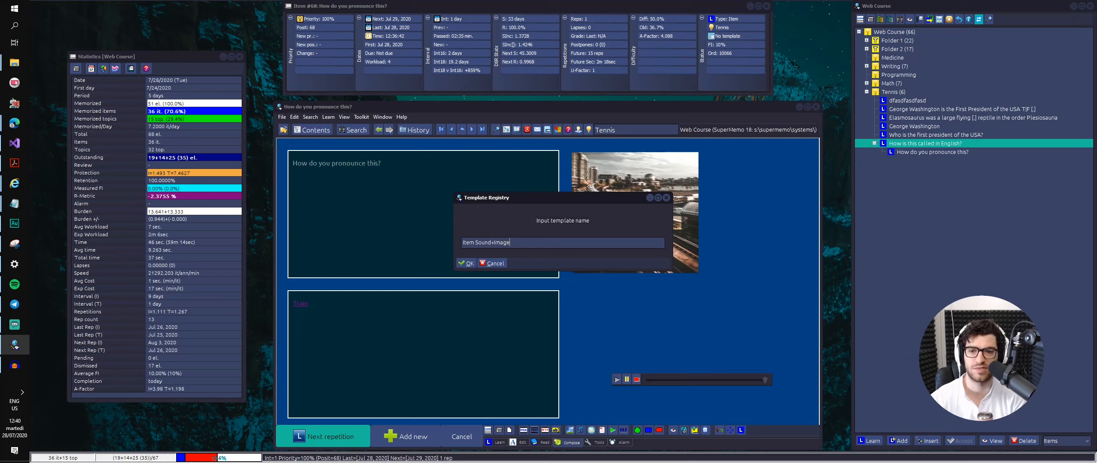
{"action": "key", "text": "Return"}
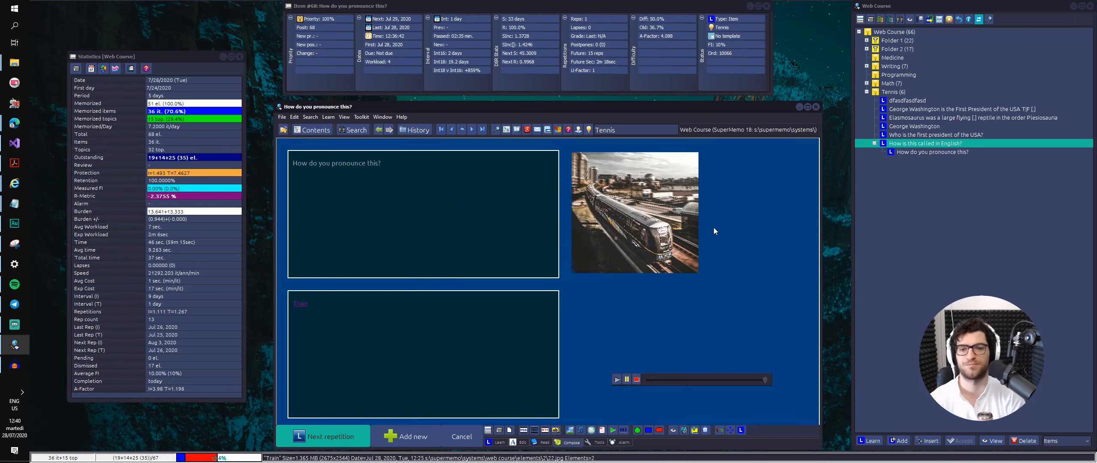
{"action": "left_click", "coordinate": [805, 258], "text": "alt"}
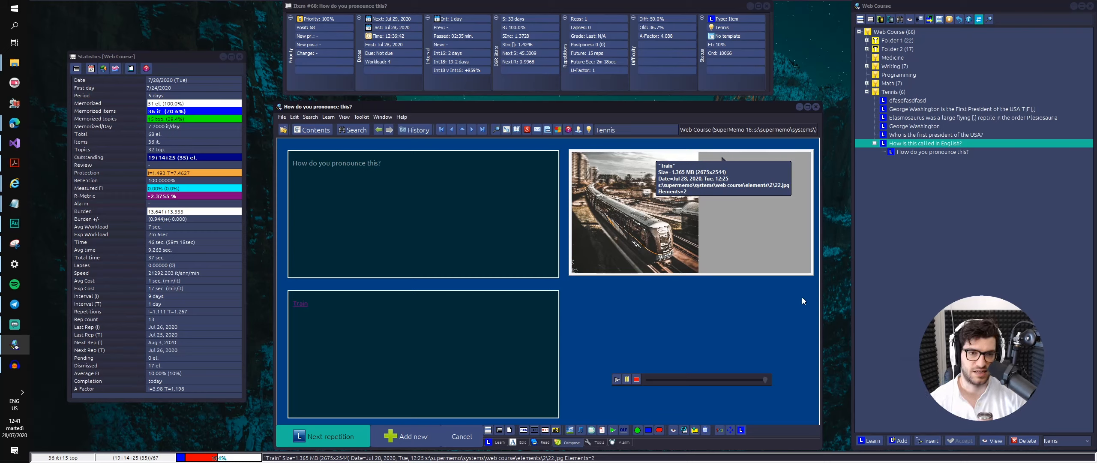
{"action": "left_click", "coordinate": [966, 151]}
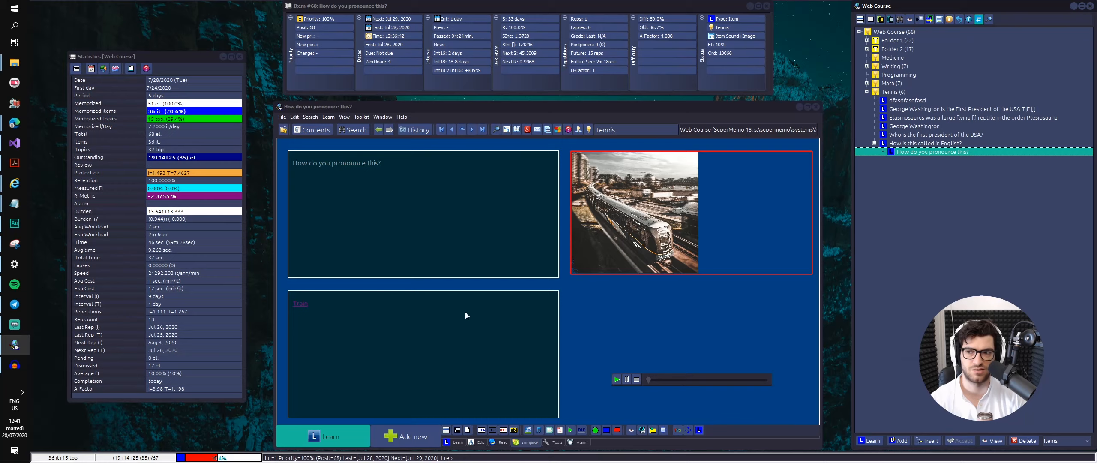
- Switch to the browser, open the strokeorder.info page for the character 员, and look over its stroke animation and word list
{"action": "left_click", "coordinate": [16, 124]}
{"action": "left_click", "coordinate": [47, 139]}
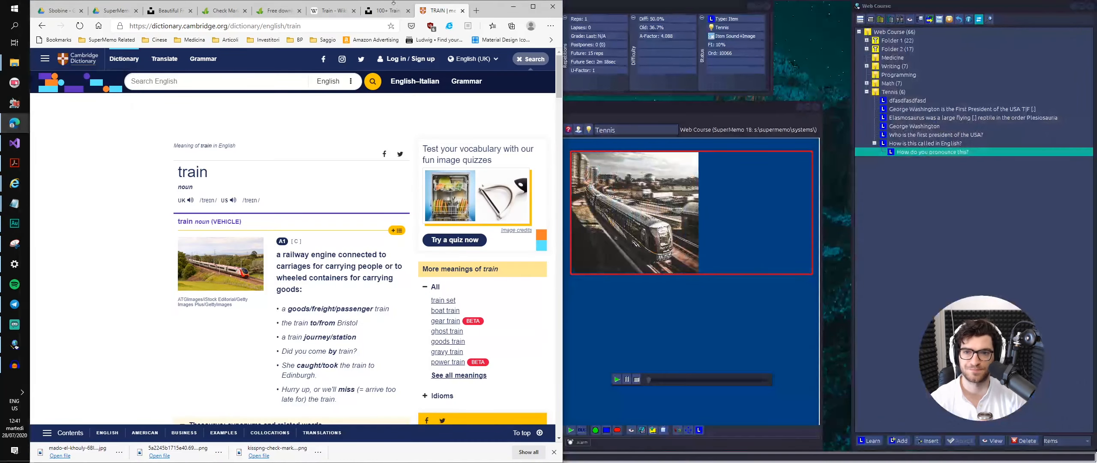
{"action": "left_click", "coordinate": [273, 28]}
{"action": "type", "text": "stroke"}
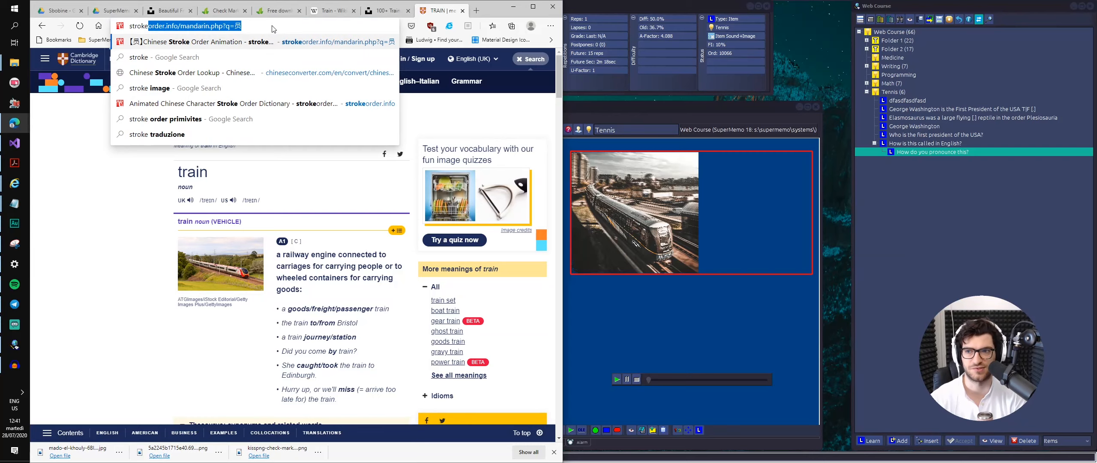
{"action": "key", "text": "Return"}
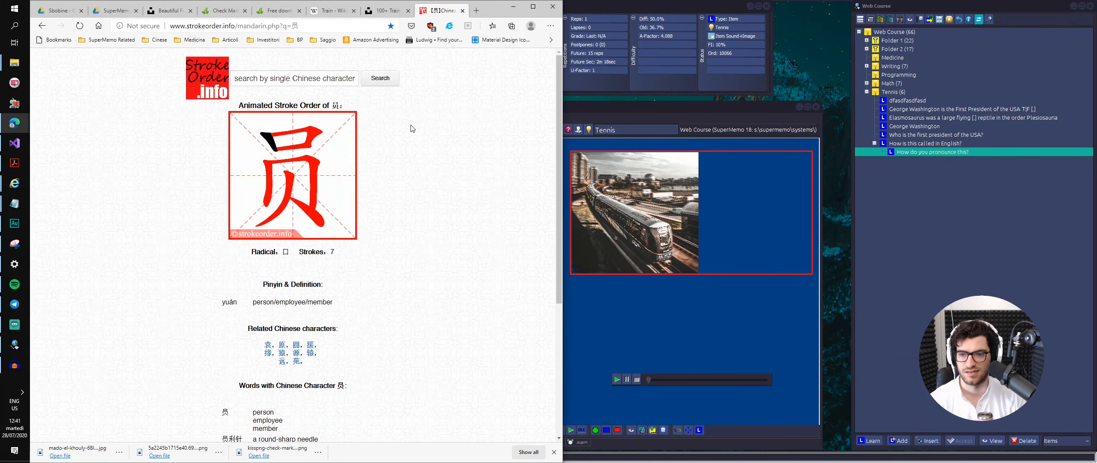
{"action": "scroll", "coordinate": [422, 232], "scroll_direction": "down", "scroll_amount": 3}
{"action": "scroll", "coordinate": [407, 295], "scroll_direction": "down", "scroll_amount": 1}
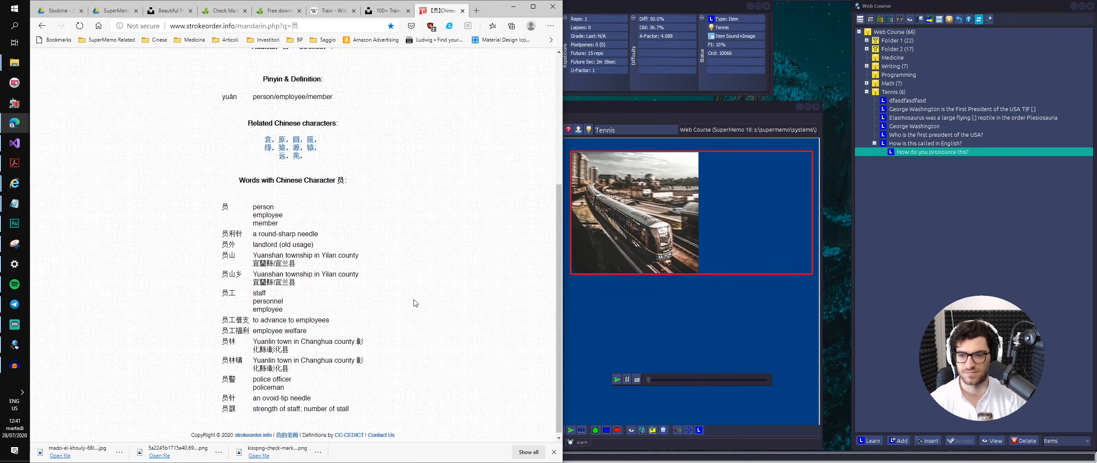
{"action": "scroll", "coordinate": [415, 303], "scroll_direction": "up", "scroll_amount": 4}
{"action": "scroll", "coordinate": [339, 211], "scroll_direction": "down", "scroll_amount": 1}
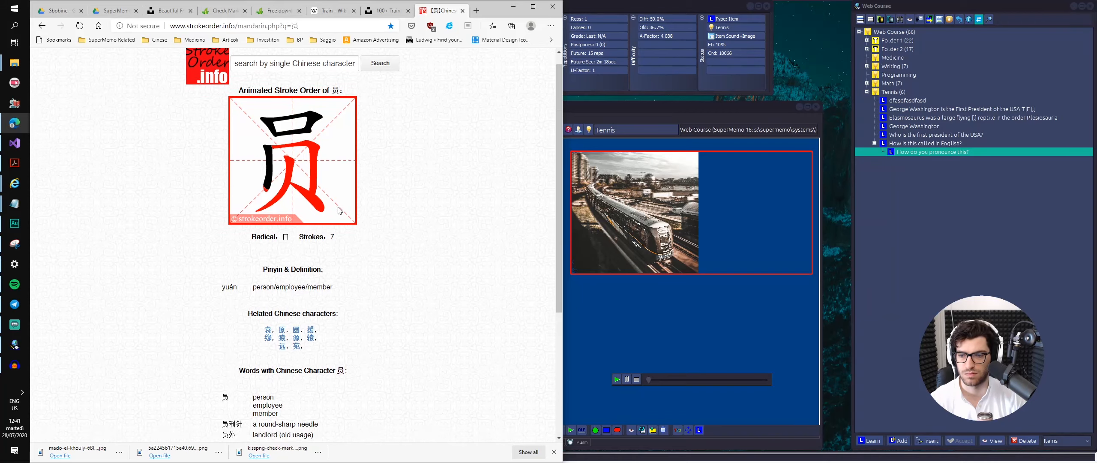
- Save the animated stroke order of 员 from the page as a GIF image in the desktop's Course Images folder
{"action": "scroll", "coordinate": [339, 211], "scroll_direction": "down", "scroll_amount": 4}
{"action": "scroll", "coordinate": [386, 294], "scroll_direction": "up", "scroll_amount": 2}
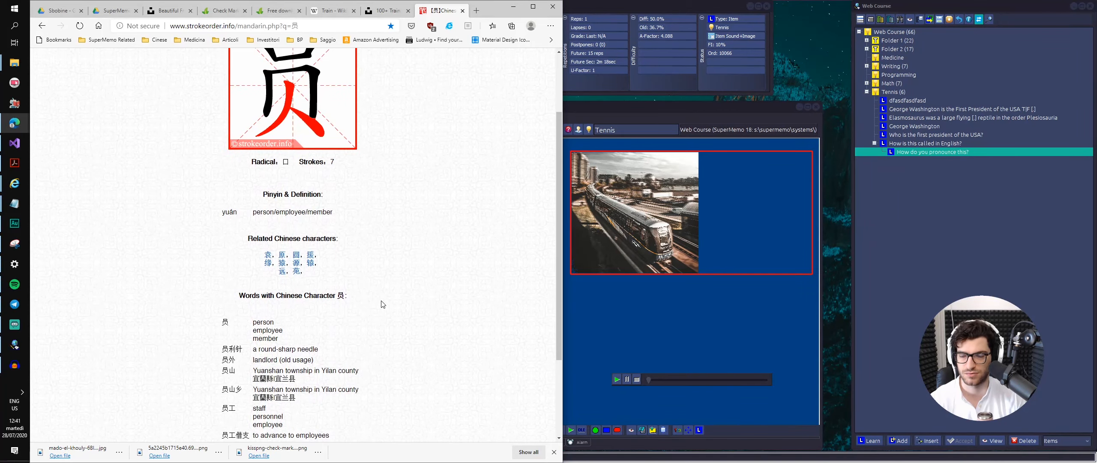
{"action": "scroll", "coordinate": [378, 301], "scroll_direction": "up", "scroll_amount": 2}
{"action": "right_click", "coordinate": [300, 180]}
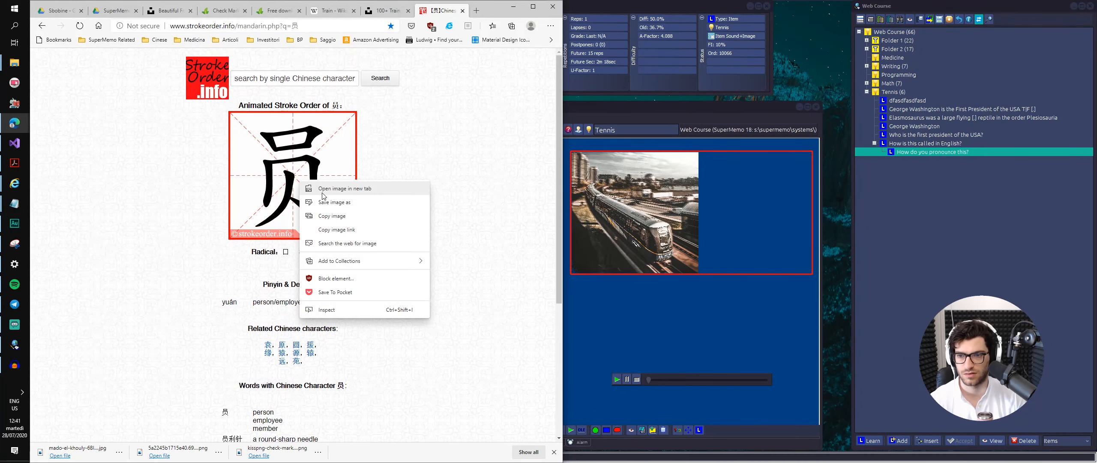
{"action": "left_click", "coordinate": [332, 202]}
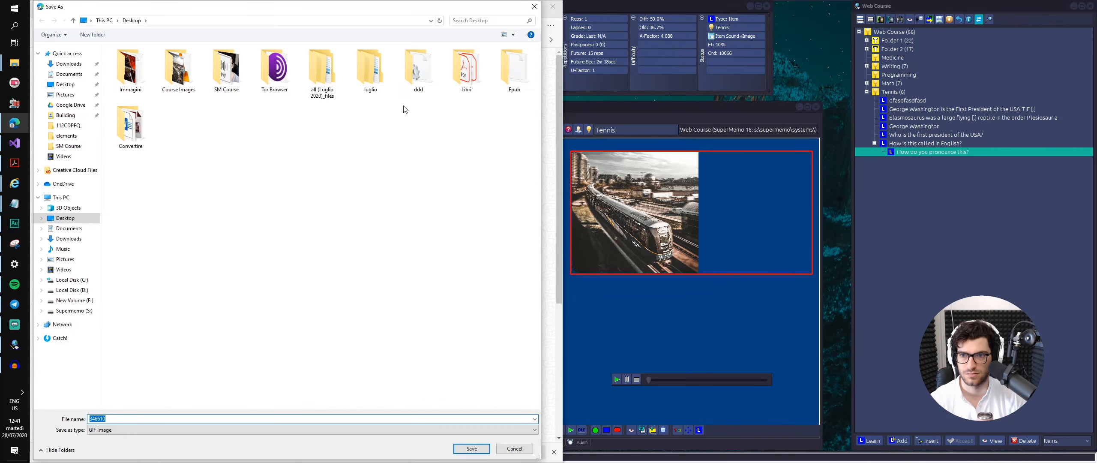
{"action": "double_click", "coordinate": [178, 68]}
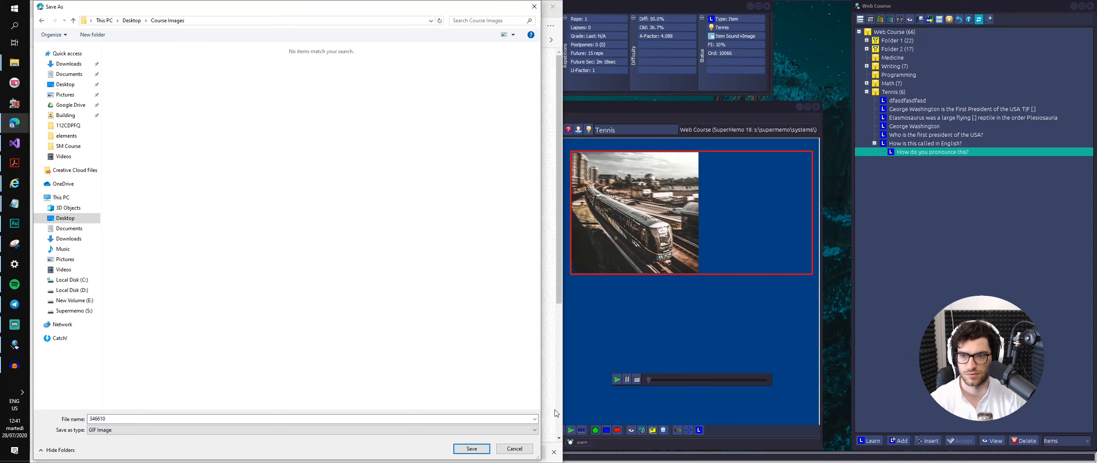
{"action": "left_click", "coordinate": [489, 447]}
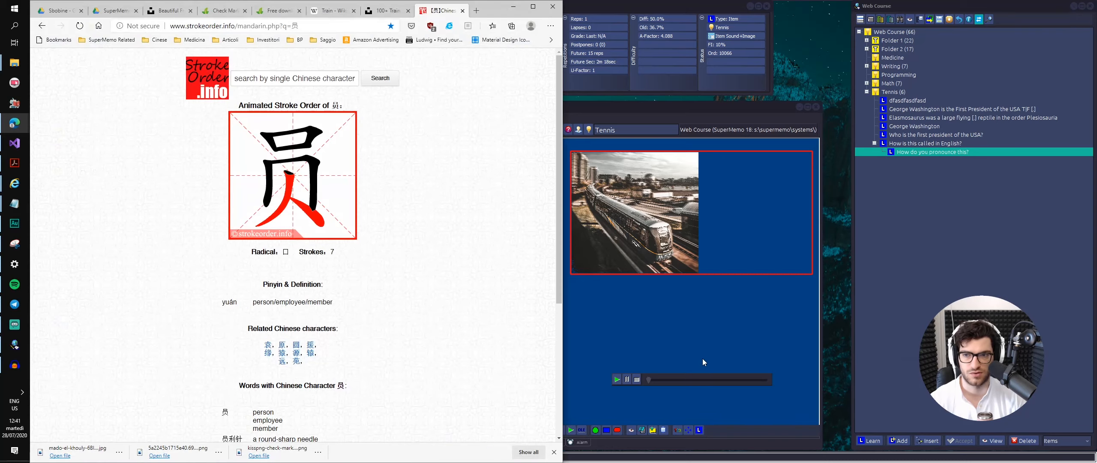
- Switch back to SuperMemo and add a new blank question-and-answer item to the Tennis branch
{"action": "left_click", "coordinate": [989, 180]}
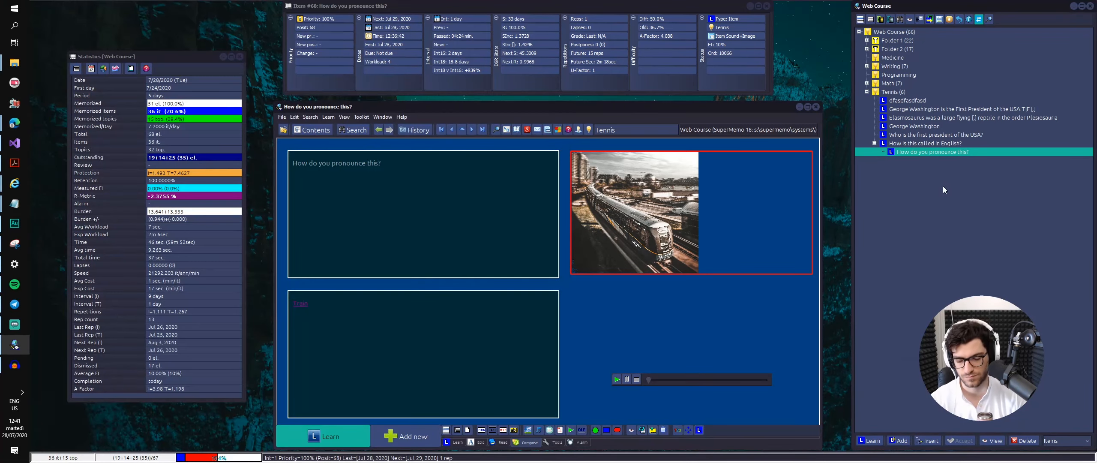
{"action": "key", "text": "alt+a"}
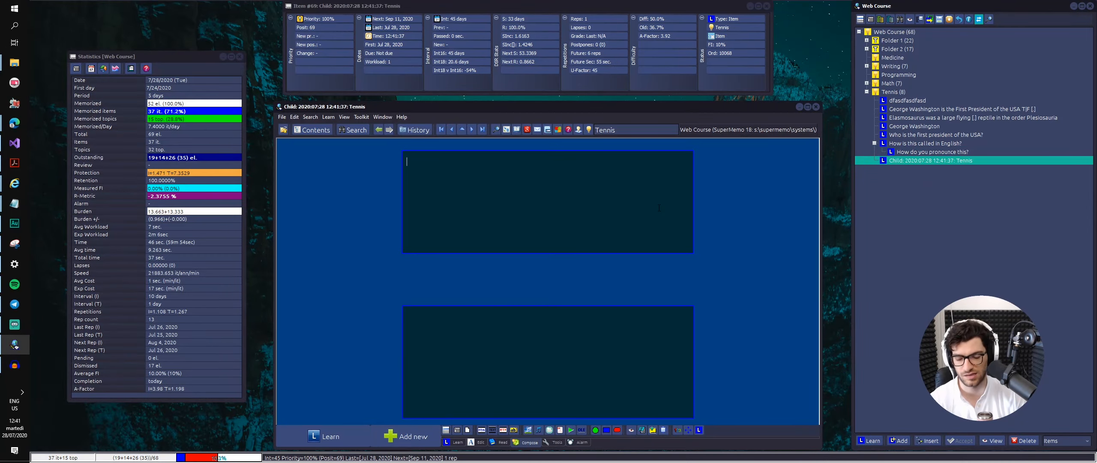
- Apply the Item Picture template to the new Tennis item
{"action": "key", "text": "ctrl+q"}
{"action": "key", "text": "Return"}
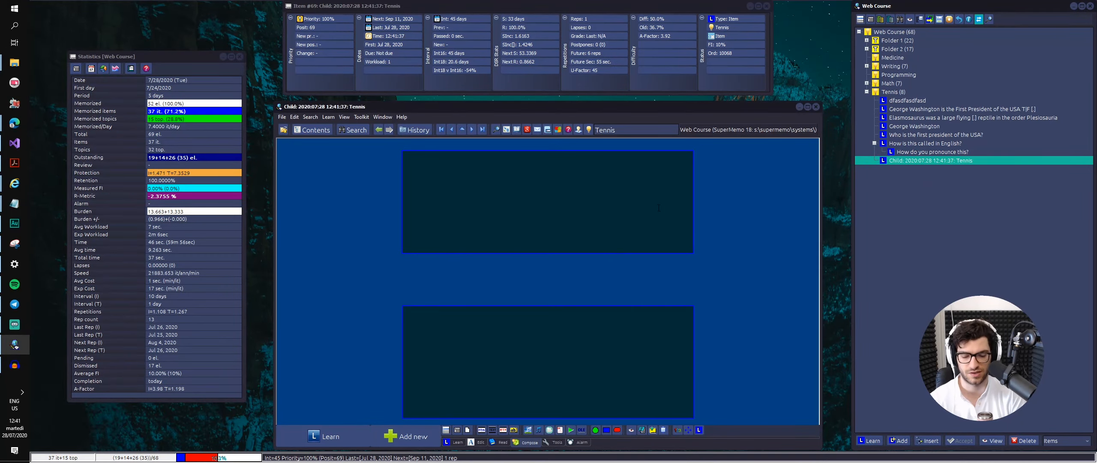
{"action": "key", "text": "ctrl+shift+m"}
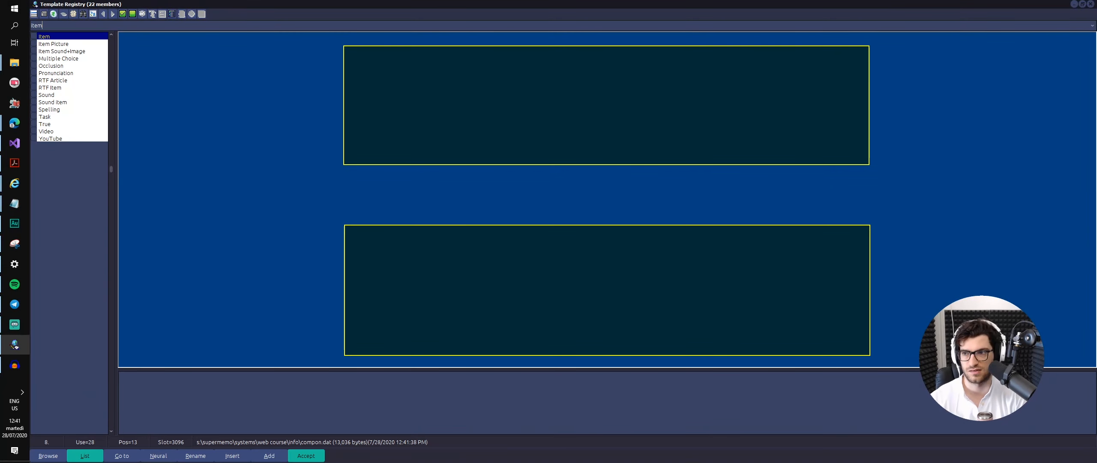
{"action": "key", "text": "Down"}
{"action": "key", "text": "Return"}
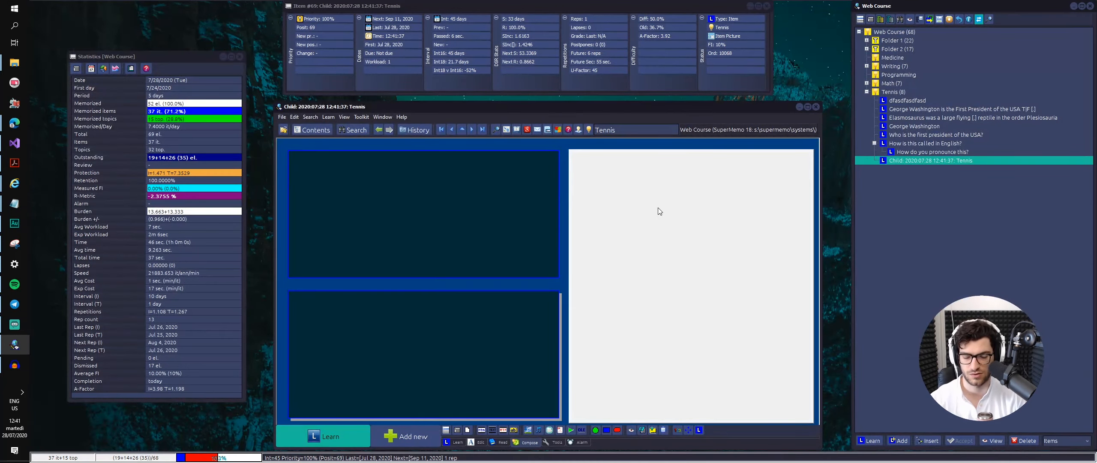
{"action": "key", "text": "Return"}
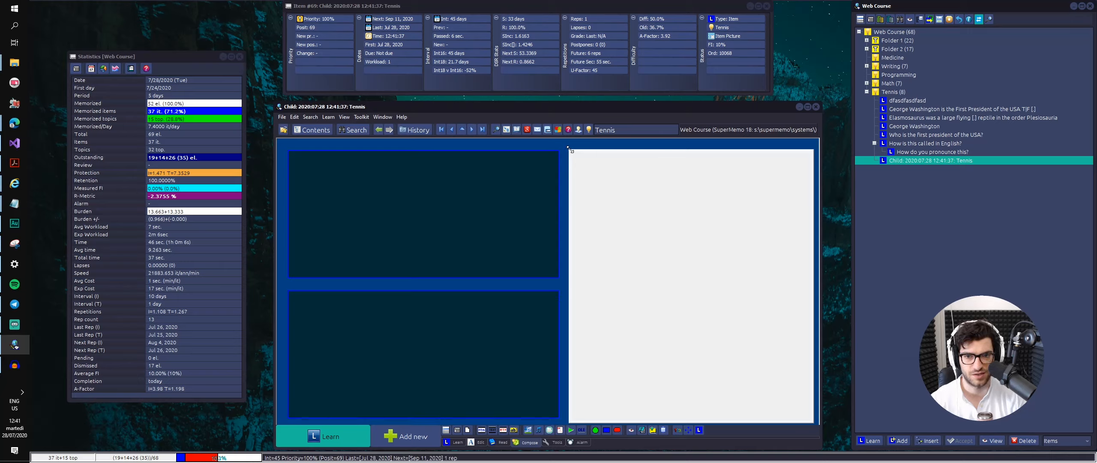
- Shrink the blank picture component and place it beside the upper text field as a roughly square frame
{"action": "left_click_drag", "start_coordinate": [570, 149], "coordinate": [610, 259]}
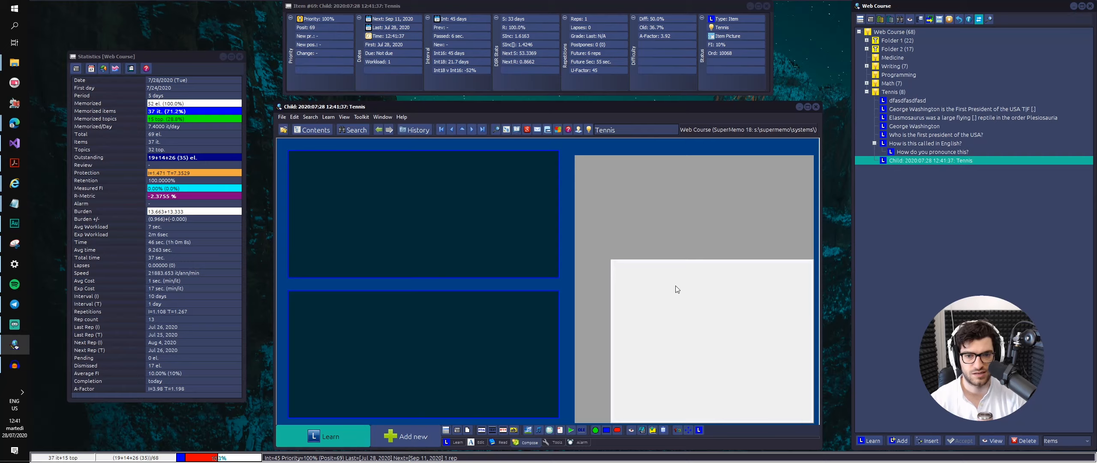
{"action": "left_click_drag", "start_coordinate": [671, 298], "coordinate": [670, 217]}
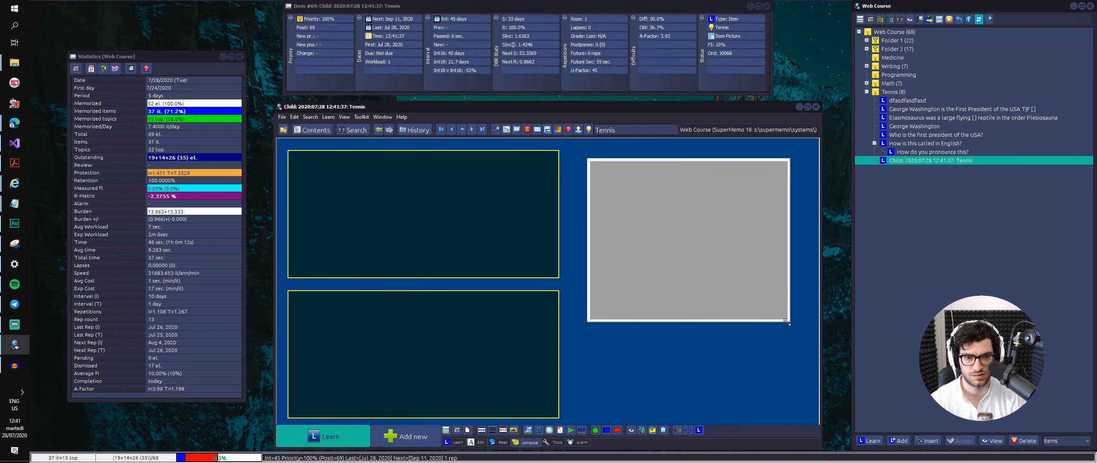
{"action": "left_click_drag", "start_coordinate": [787, 322], "coordinate": [790, 341]}
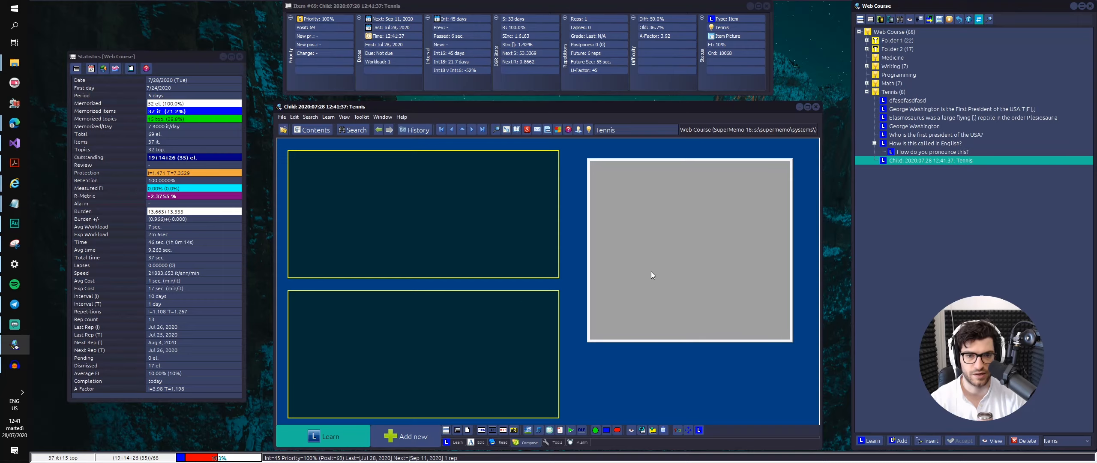
- Choose 346610.gif from the Course Images folder for the picture component and register it as Person
{"action": "double_click", "coordinate": [718, 243]}
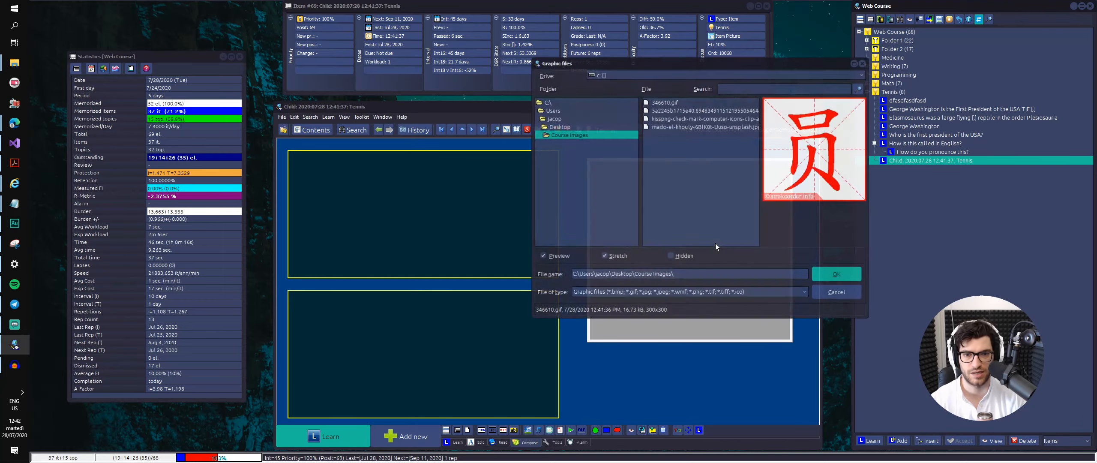
{"action": "left_click", "coordinate": [688, 127]}
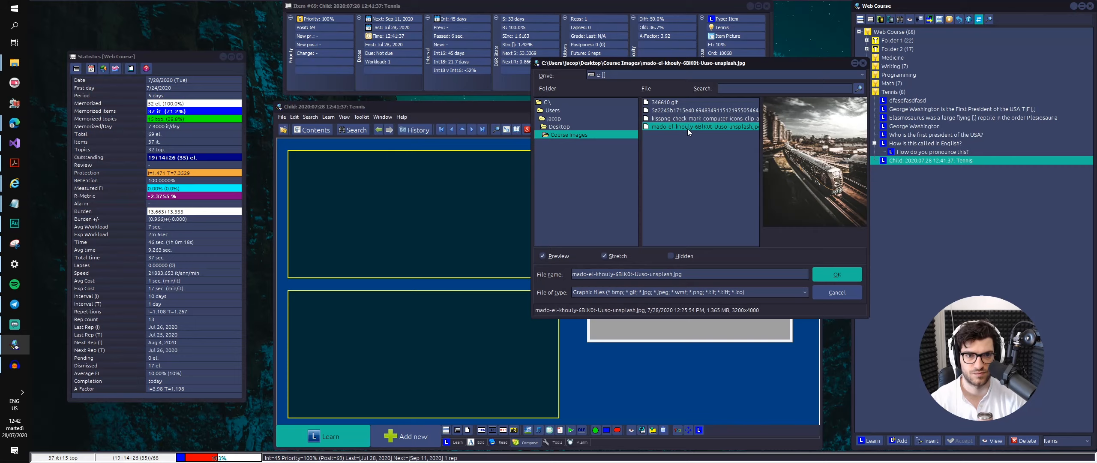
{"action": "left_click", "coordinate": [685, 110]}
{"action": "double_click", "coordinate": [684, 109]}
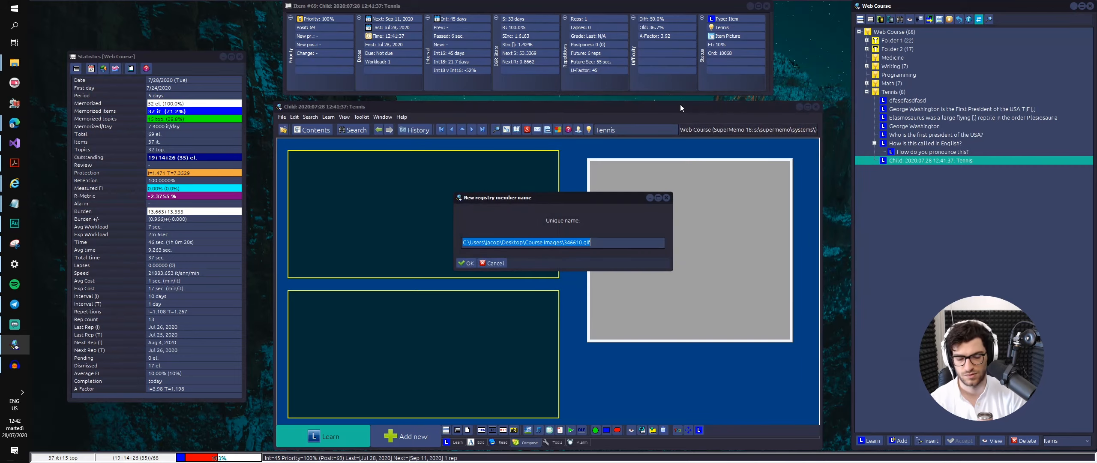
{"action": "type", "text": "Person"}
{"action": "key", "text": "Return"}
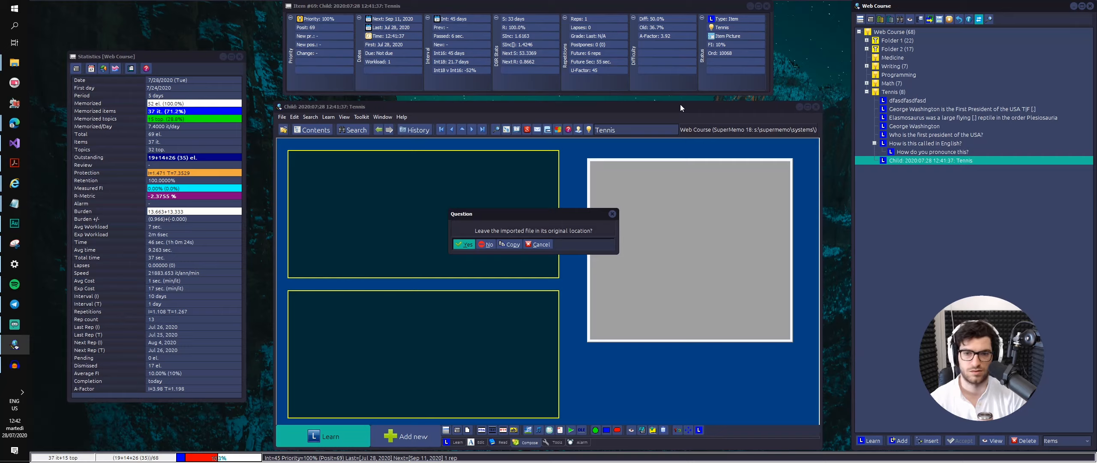
- Finish the image import by declining to leave the file in its original location and declining to delete it
{"action": "key", "text": "Right"}
{"action": "key", "text": "Return"}
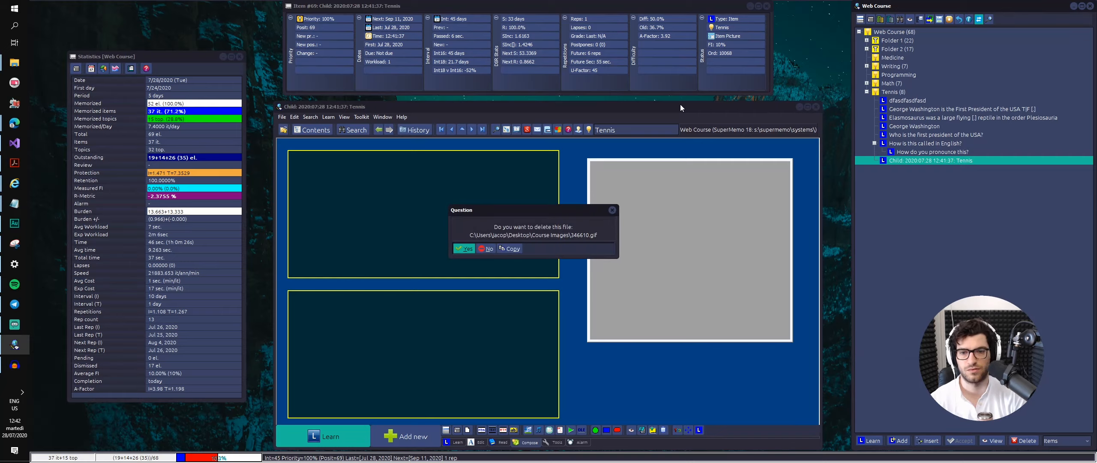
{"action": "key", "text": "Right"}
{"action": "key", "text": "Return"}
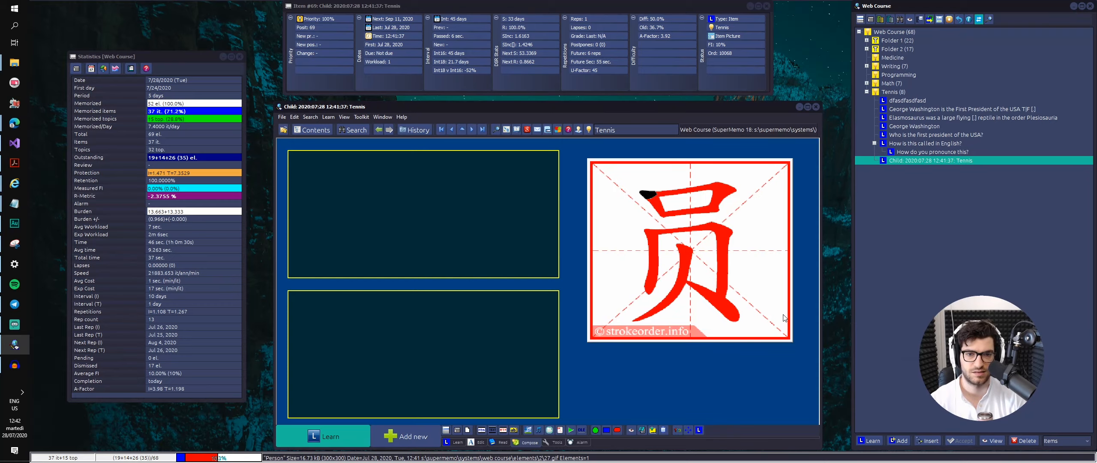
- Reduce the stroke-order picture to a smaller square and center it horizontally in the space beside the text fields
{"action": "left_click", "coordinate": [783, 319]}
{"action": "left_click_drag", "start_coordinate": [791, 341], "coordinate": [721, 292]}
{"action": "left_click", "coordinate": [748, 302]}
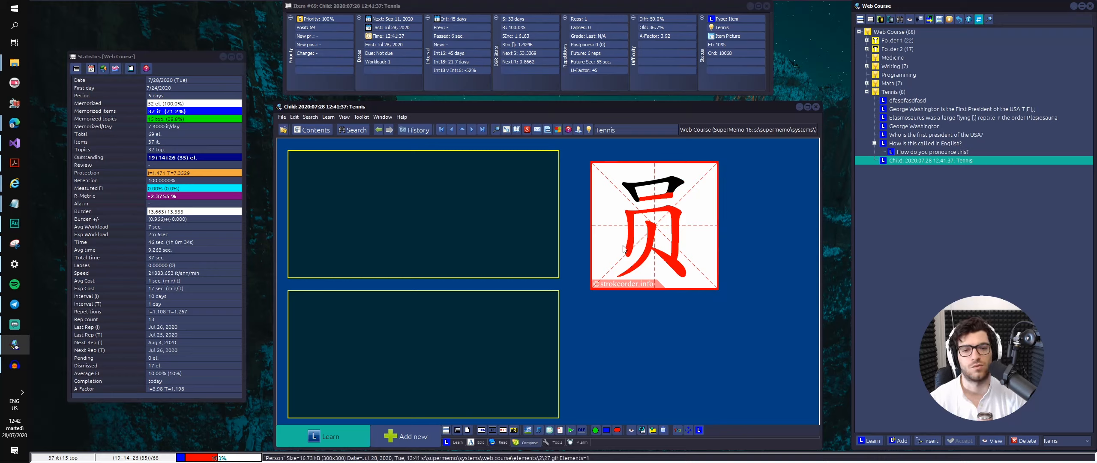
{"action": "left_click", "coordinate": [660, 224], "text": "alt"}
{"action": "left_click_drag", "start_coordinate": [660, 224], "coordinate": [692, 239]}
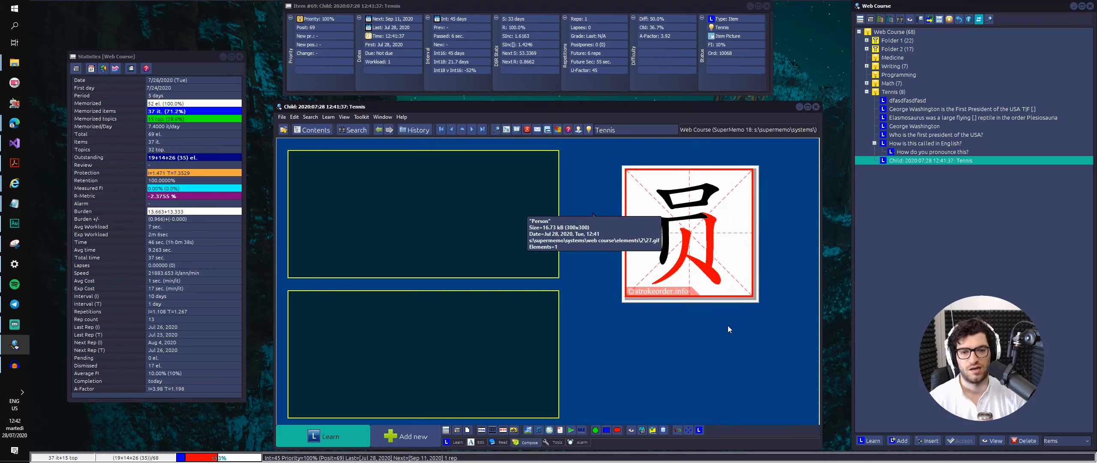
{"action": "left_click", "coordinate": [731, 361]}
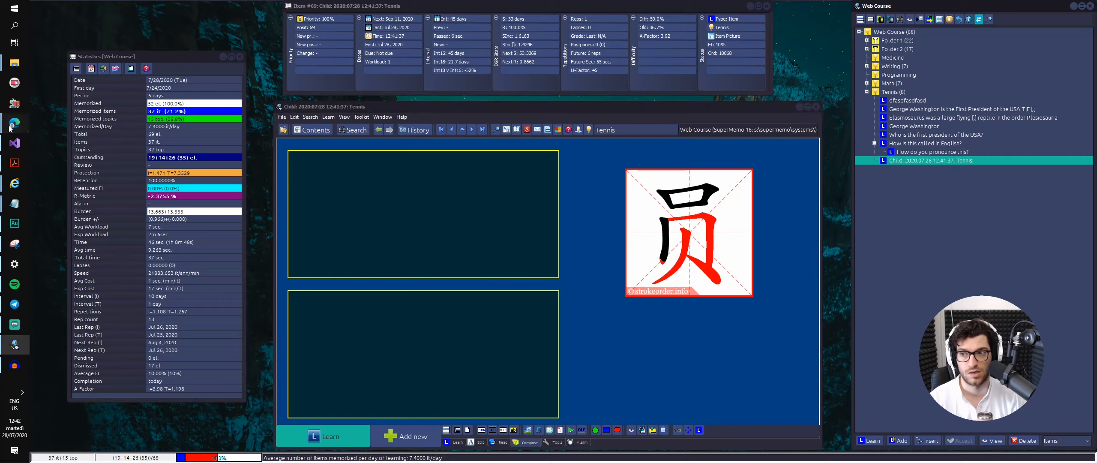
- Switch to the web browser and open the YellowBridge Chinese dictionary in a new tab
{"action": "mouse_move", "coordinate": [14, 123]}
{"action": "left_click", "coordinate": [65, 155]}
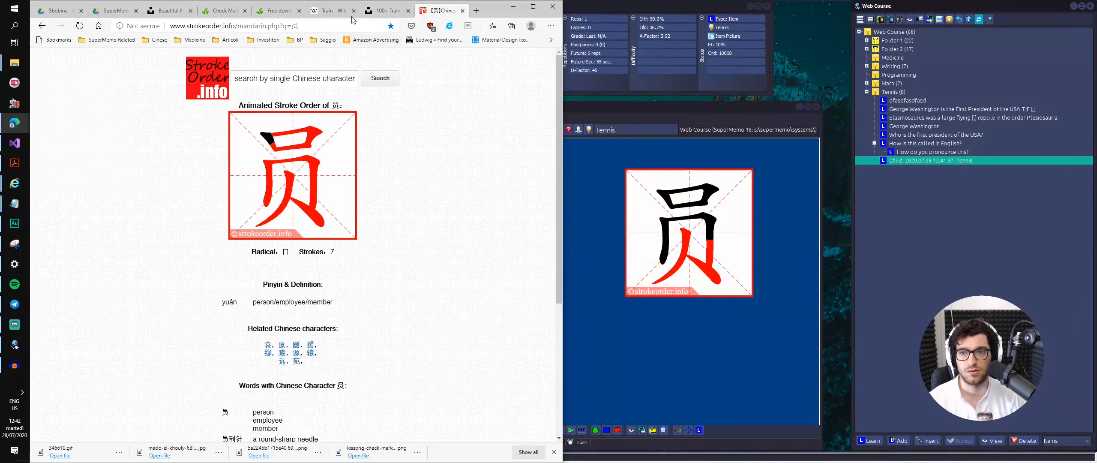
{"action": "left_click", "coordinate": [329, 10]}
{"action": "left_click", "coordinate": [350, 25]}
{"action": "left_click", "coordinate": [441, 10]}
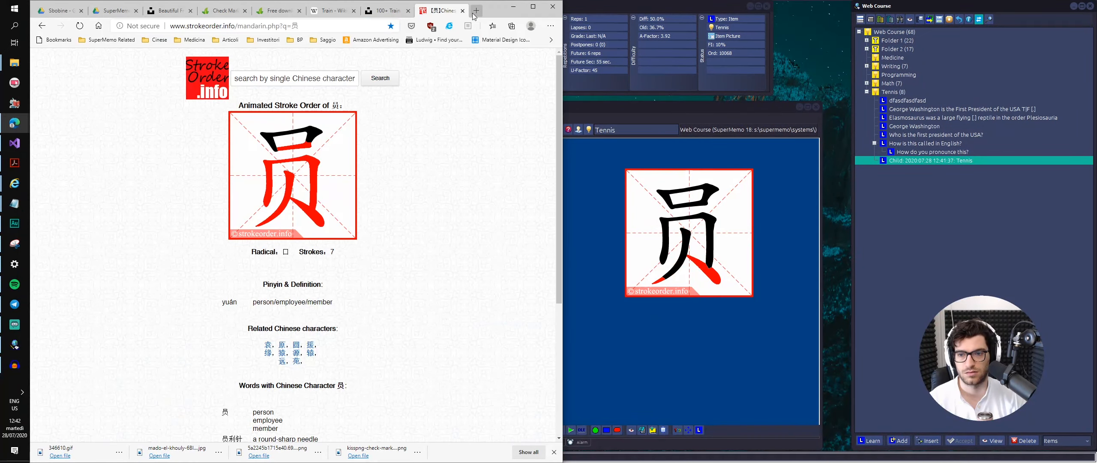
{"action": "scroll", "coordinate": [301, 253], "scroll_direction": "down", "scroll_amount": 6}
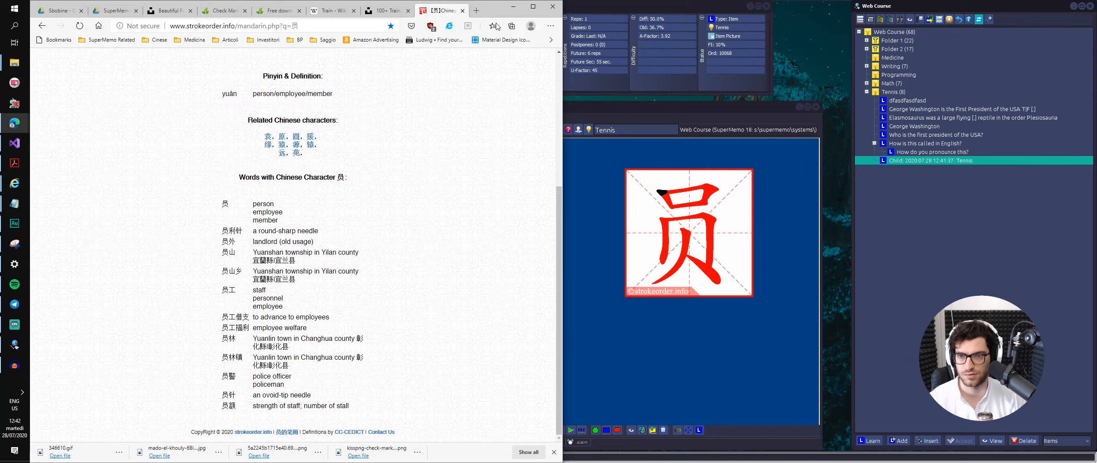
{"action": "left_click", "coordinate": [477, 10]}
{"action": "type", "text": "yello"}
{"action": "key", "text": "Return"}
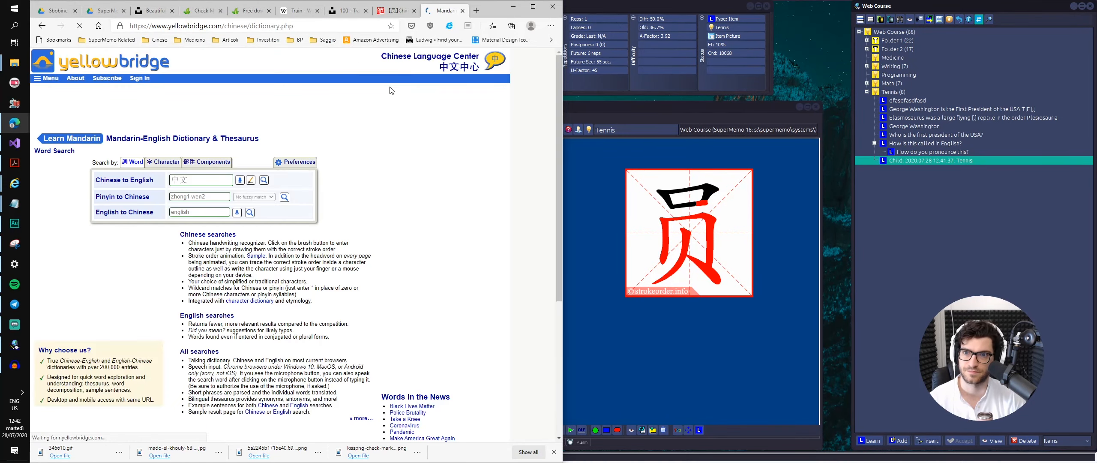
- Search English to Chinese for "person" and open the entry for 员 (yuán)
{"action": "left_click", "coordinate": [180, 213]}
{"action": "type", "text": "person"}
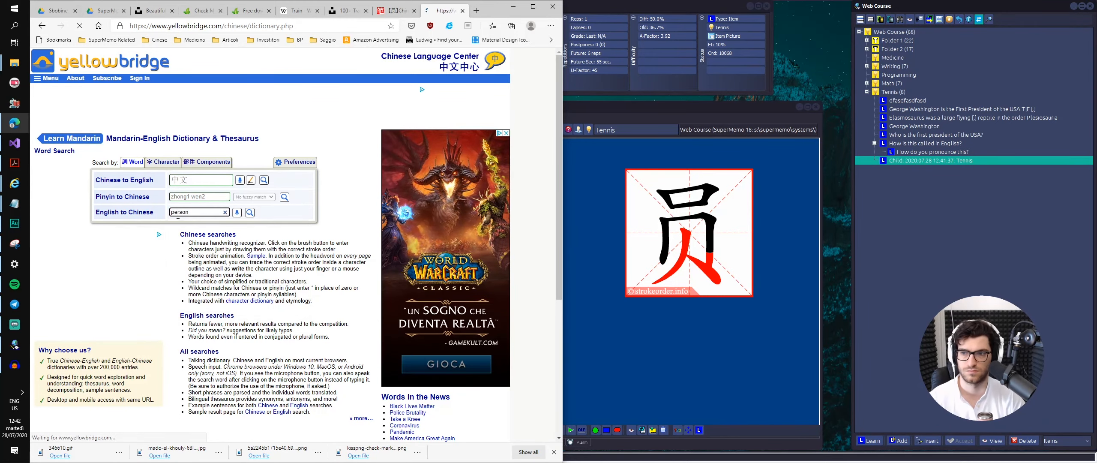
{"action": "key", "text": "Return"}
{"action": "scroll", "coordinate": [163, 179], "scroll_direction": "down", "scroll_amount": 2}
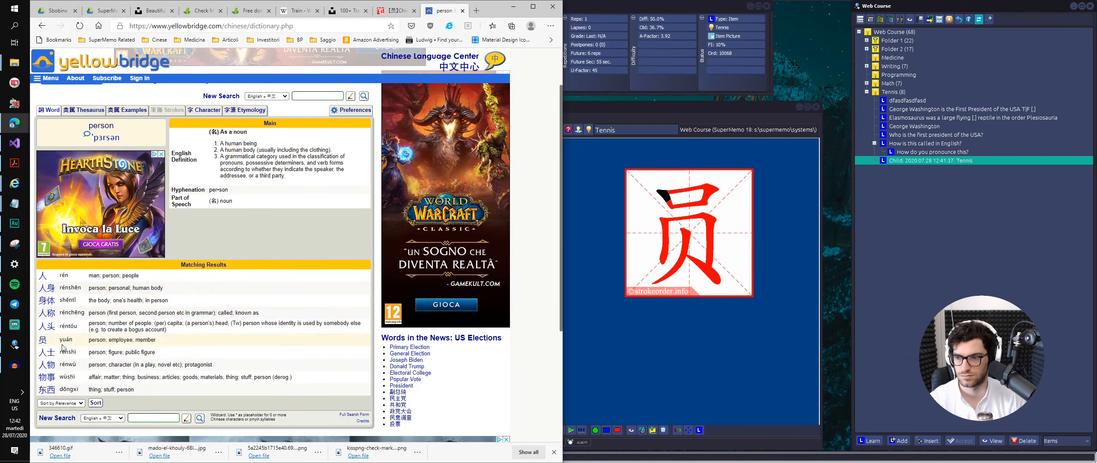
{"action": "left_click", "coordinate": [42, 340]}
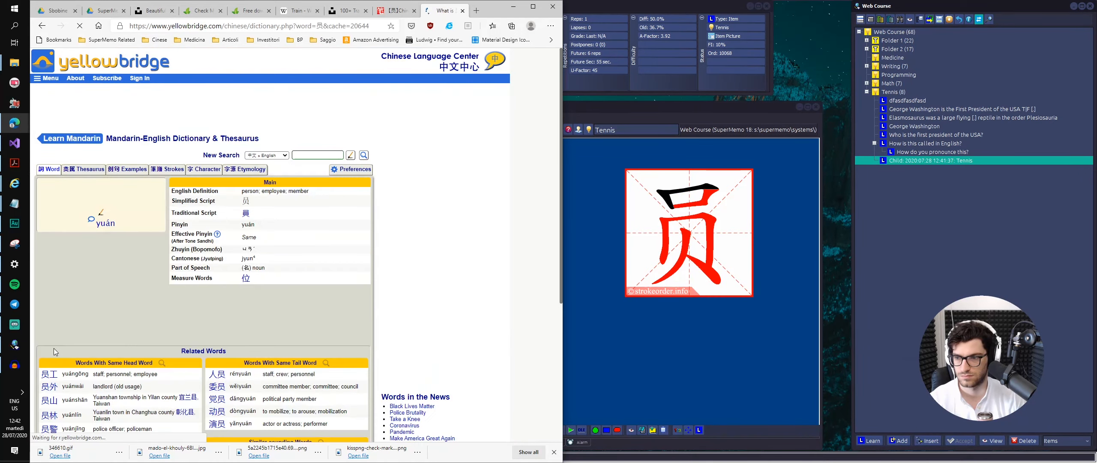
- Switch to Audacity and delete the old clip from the audio track, and play the yuán pronunciation on YellowBridge
{"action": "left_click", "coordinate": [14, 365]}
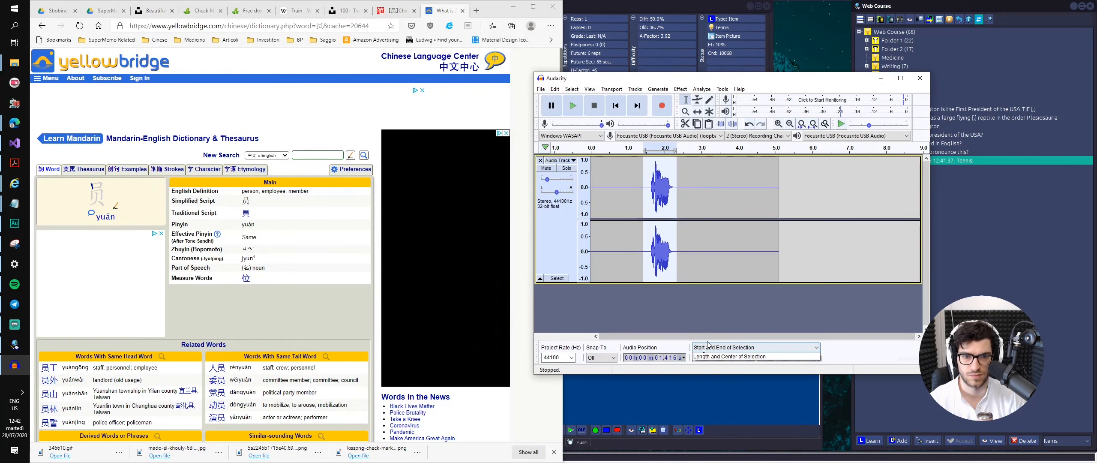
{"action": "left_click_drag", "start_coordinate": [783, 272], "coordinate": [379, 283]}
{"action": "key", "text": "Delete"}
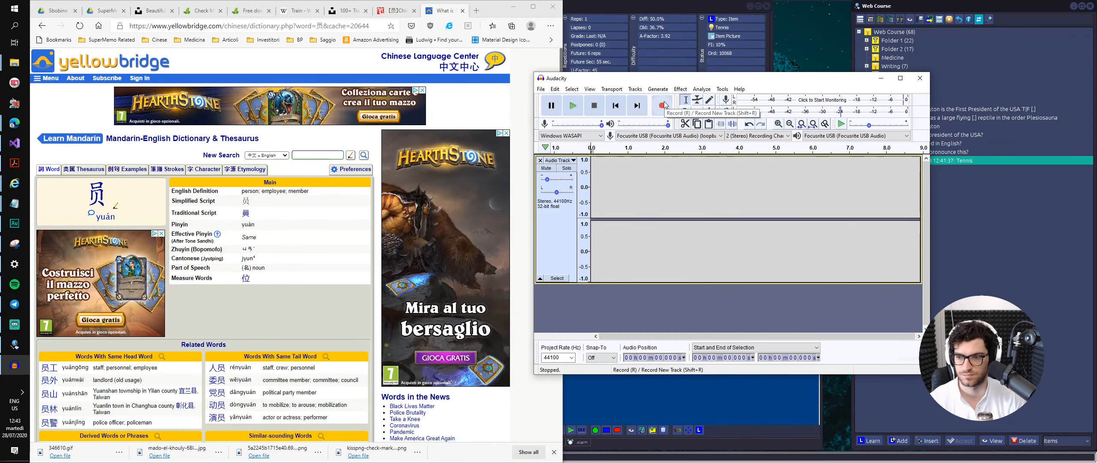
{"action": "left_click", "coordinate": [104, 217]}
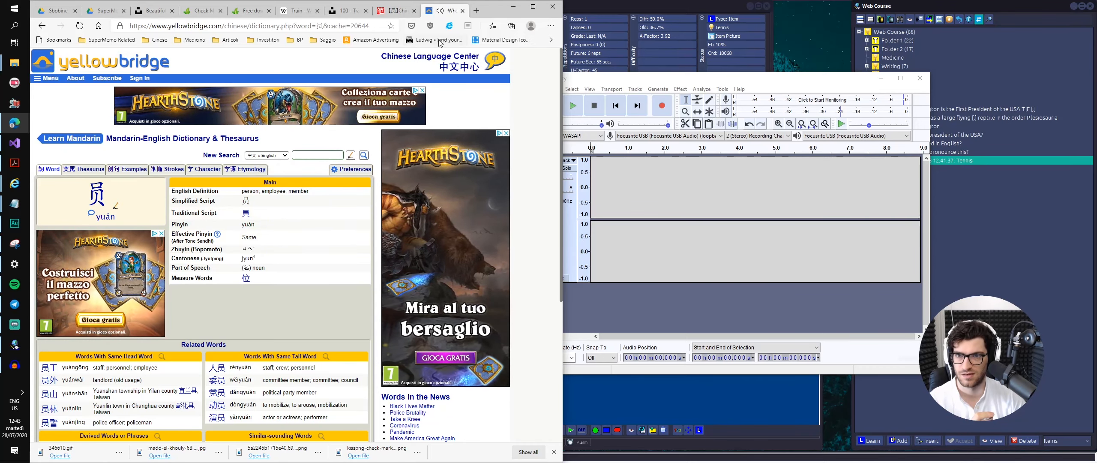
- Open Google Translate in a new tab and enter 员 as source text with the language detected automatically
{"action": "left_click", "coordinate": [474, 12]}
{"action": "type", "text": "transl"}
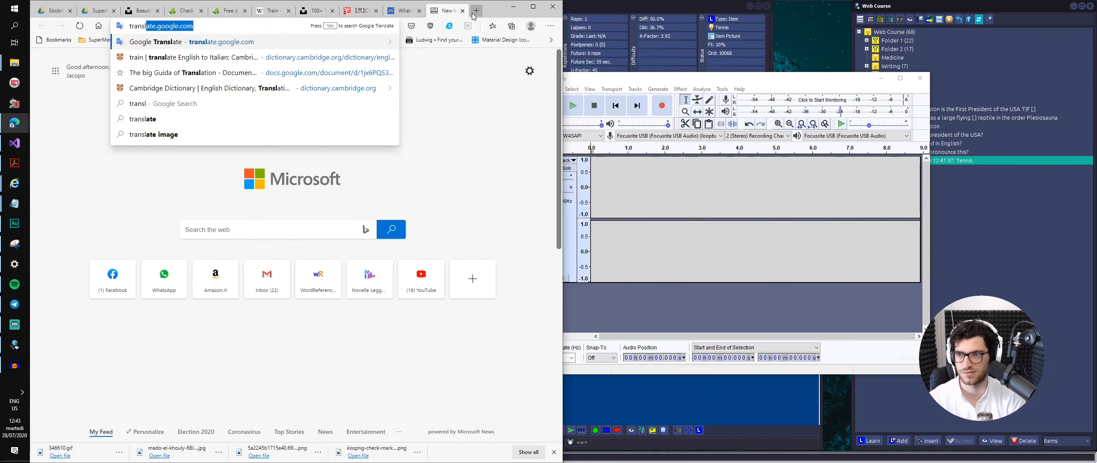
{"action": "key", "text": "Return"}
{"action": "left_click", "coordinate": [405, 12]}
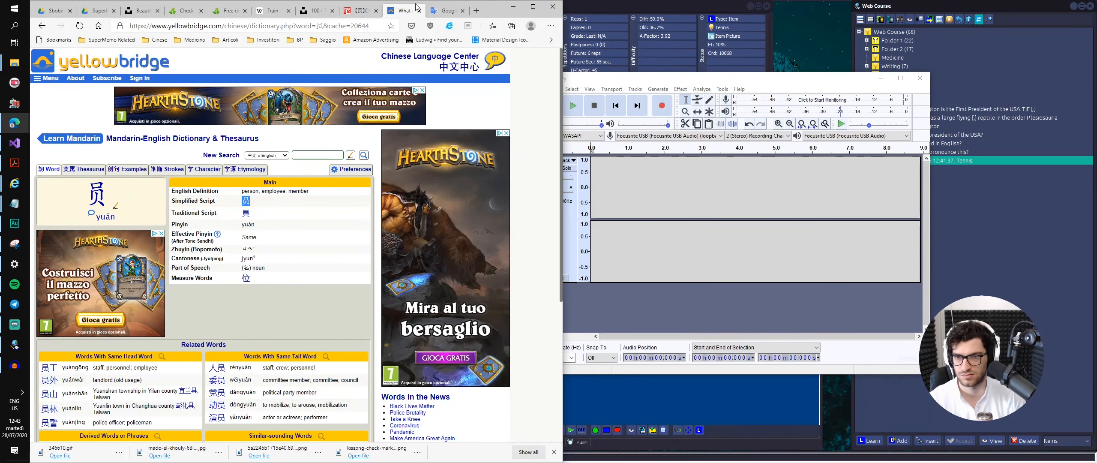
{"action": "left_click", "coordinate": [446, 11]}
{"action": "type", "text": "员"}
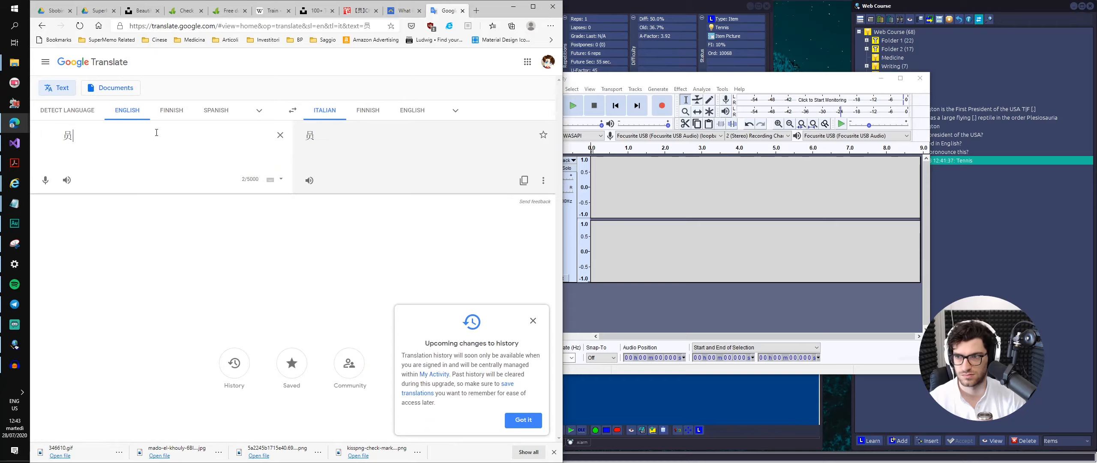
{"action": "left_click", "coordinate": [85, 119]}
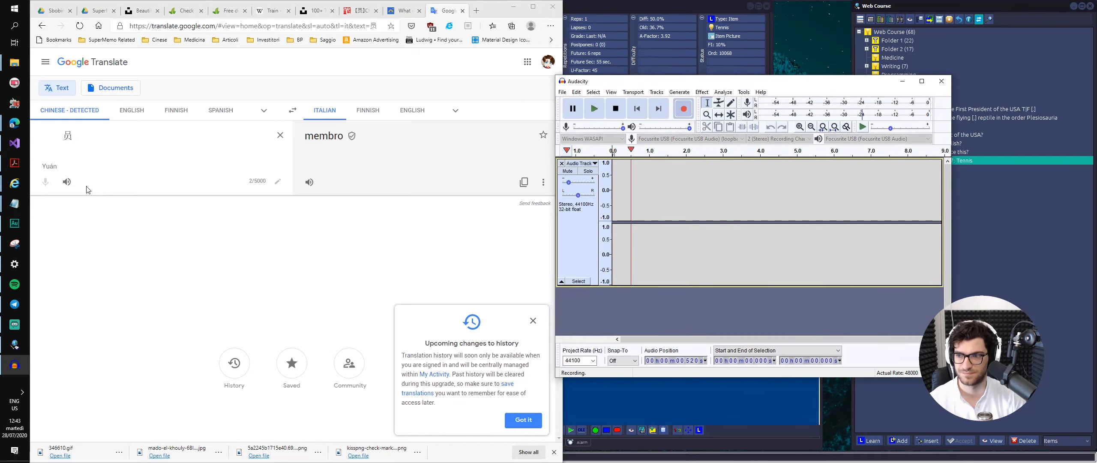
- Record Google Translate's spoken pronunciation of 员 in Audacity and trim the excess audio around the word
{"action": "left_click", "coordinate": [70, 183]}
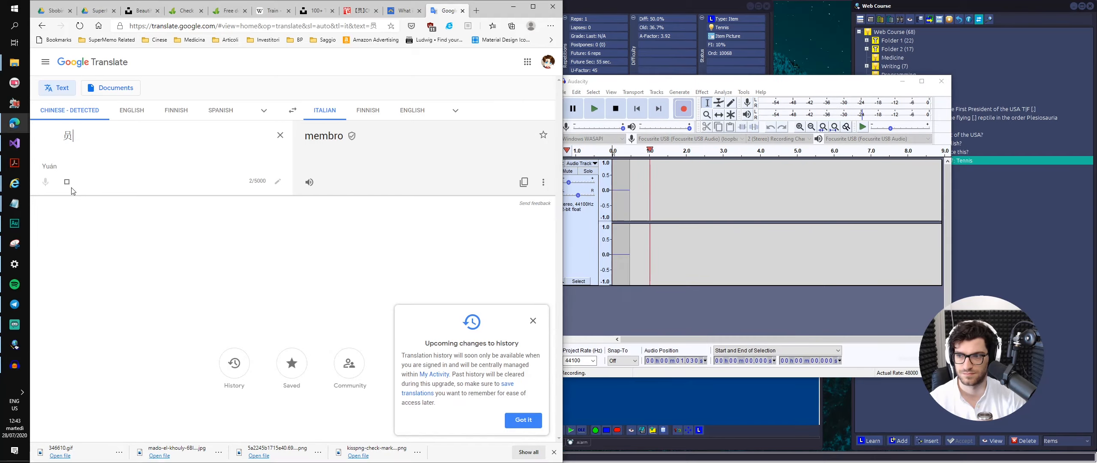
{"action": "left_click", "coordinate": [615, 108]}
{"action": "left_click_drag", "start_coordinate": [642, 166], "coordinate": [657, 186]}
{"action": "key", "text": "Delete"}
{"action": "key", "text": "Delete"}
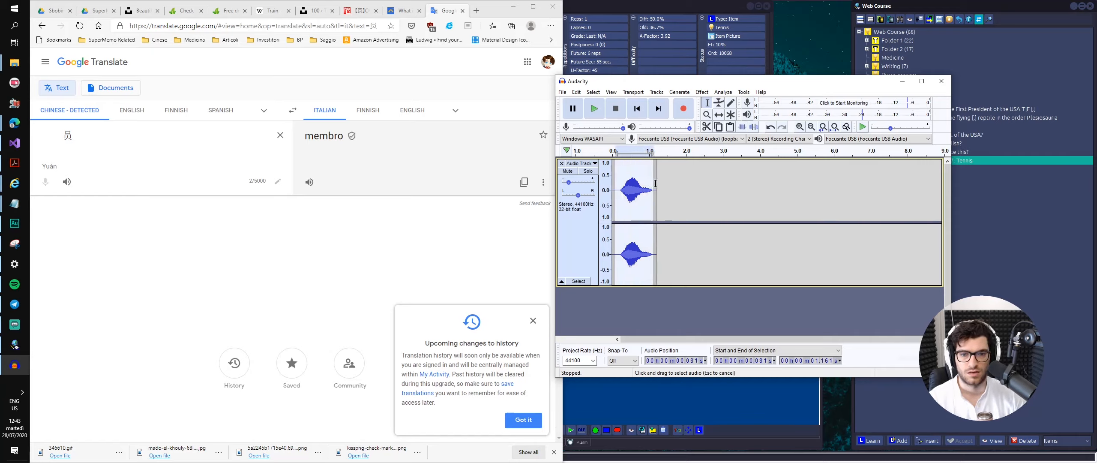
- Play back the trimmed pronunciation recording in Audacity
{"action": "left_click", "coordinate": [563, 92]}
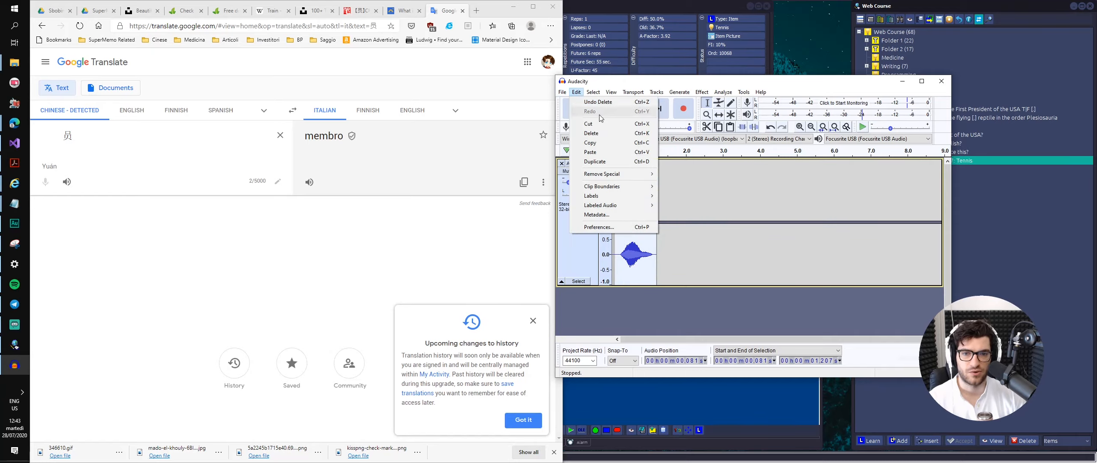
{"action": "left_click", "coordinate": [575, 190]}
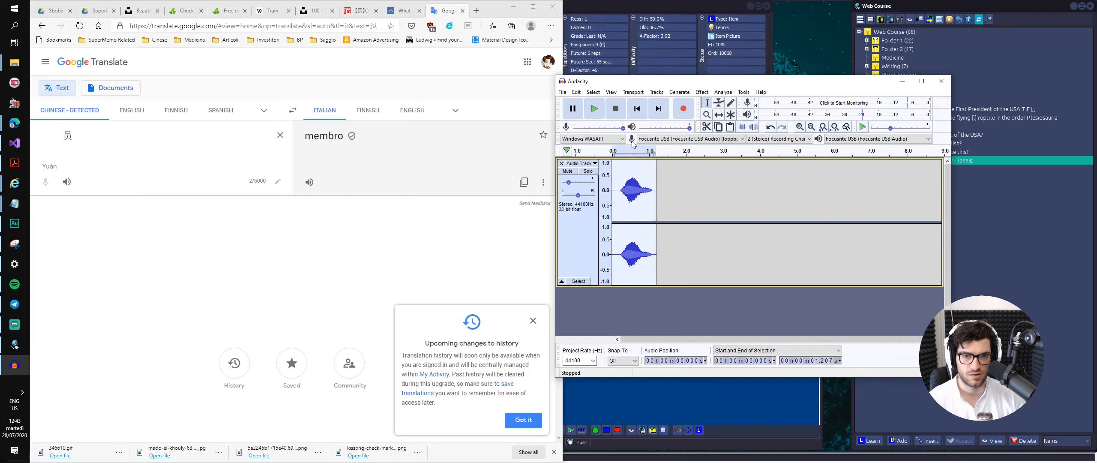
{"action": "left_click", "coordinate": [605, 114]}
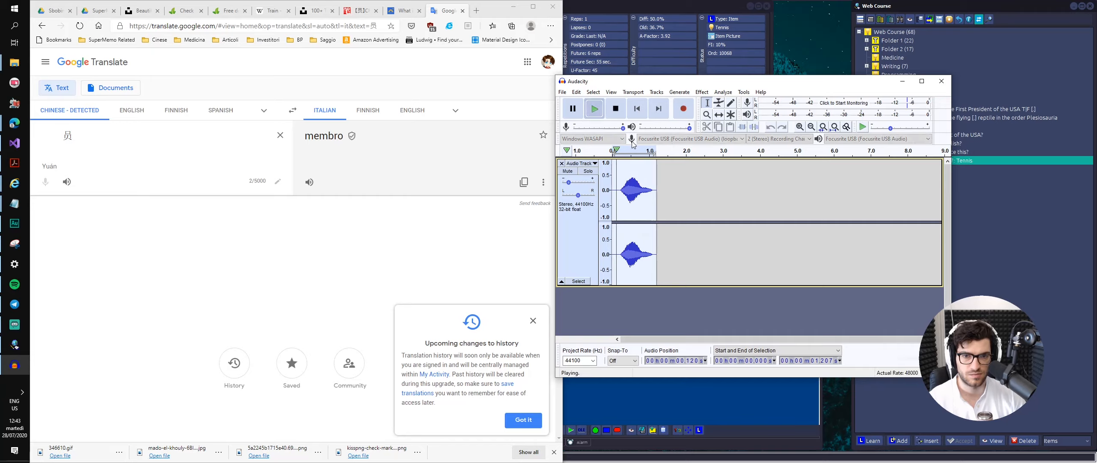
- Export the selected pronunciation audio as an MP3 named Person in the Course Images folder
{"action": "left_click", "coordinate": [562, 92]}
{"action": "mouse_move", "coordinate": [574, 93]}
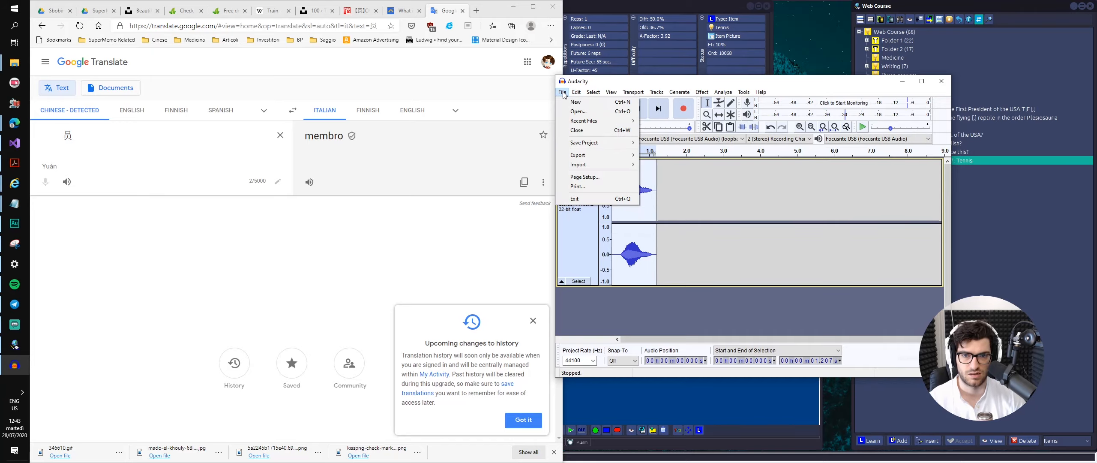
{"action": "mouse_move", "coordinate": [600, 155]}
{"action": "left_click", "coordinate": [690, 193]}
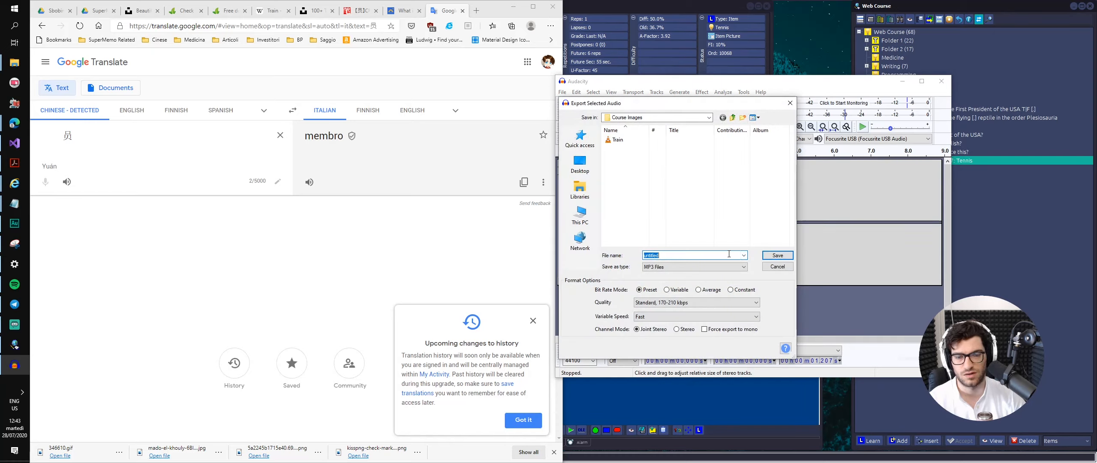
{"action": "type", "text": "Chinese"}
{"action": "key", "text": "Return"}
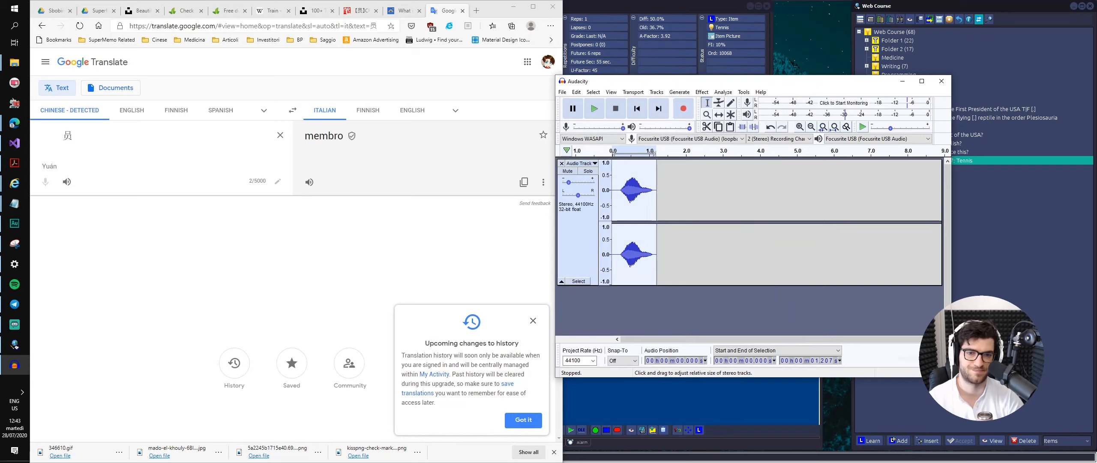
- Switch back to SuperMemo and add a sound component below the character's stroke-order image
{"action": "left_click", "coordinate": [862, 308]}
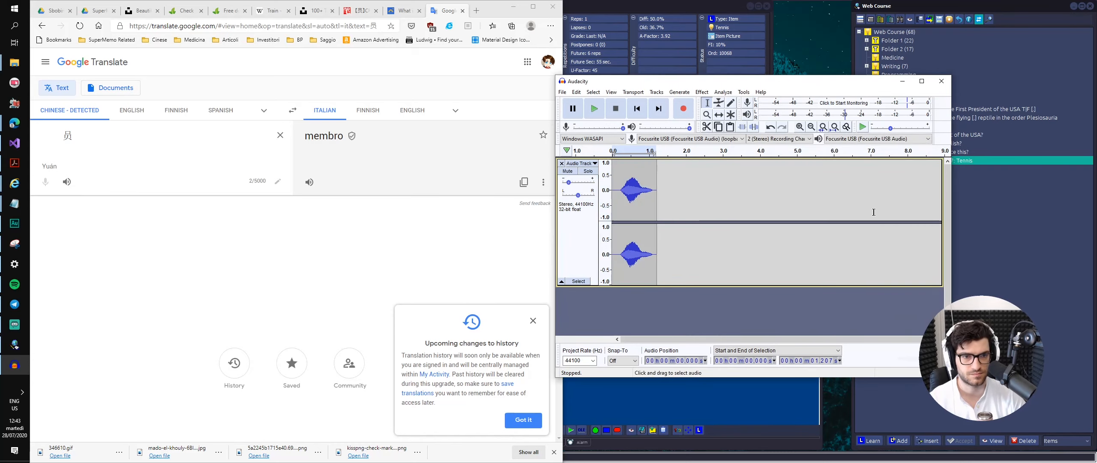
{"action": "left_click", "coordinate": [522, 5]}
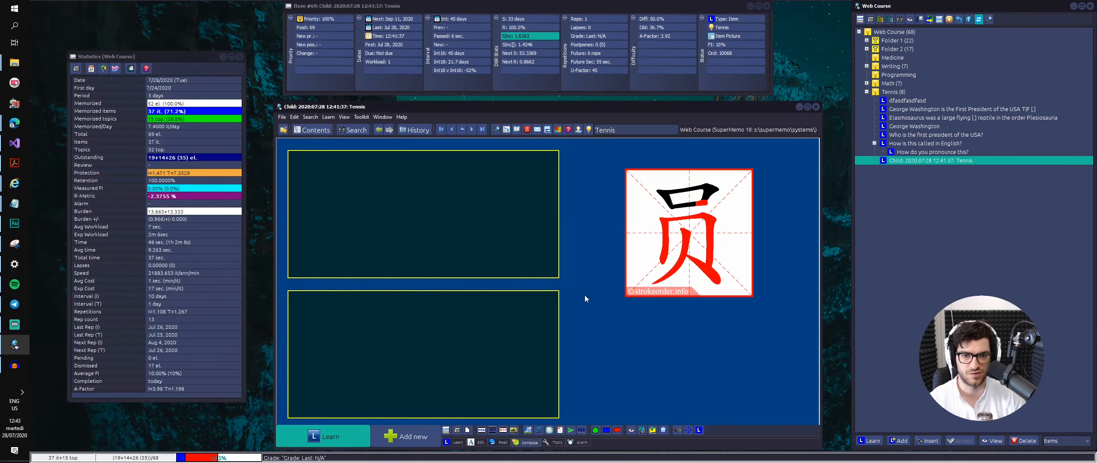
{"action": "left_click", "coordinate": [536, 431]}
{"action": "mouse_move", "coordinate": [490, 222]}
{"action": "left_mouse_down"}
{"action": "mouse_move", "coordinate": [760, 362]}
{"action": "mouse_move", "coordinate": [744, 351]}
{"action": "left_mouse_up"}
{"action": "left_click_drag", "start_coordinate": [721, 311], "coordinate": [724, 351]}
- Change the item's background color to dark red
{"action": "right_click", "coordinate": [808, 281]}
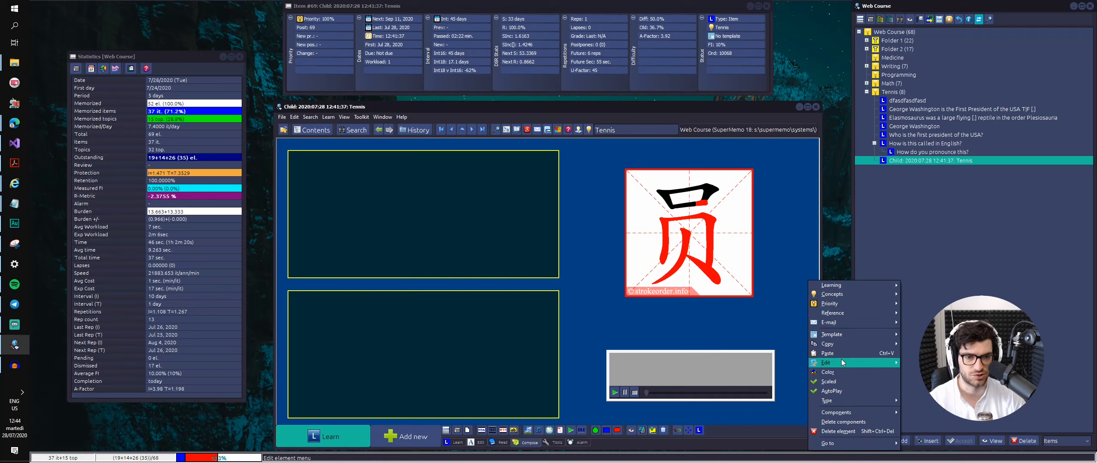
{"action": "left_click", "coordinate": [838, 373]}
{"action": "left_click", "coordinate": [511, 161]}
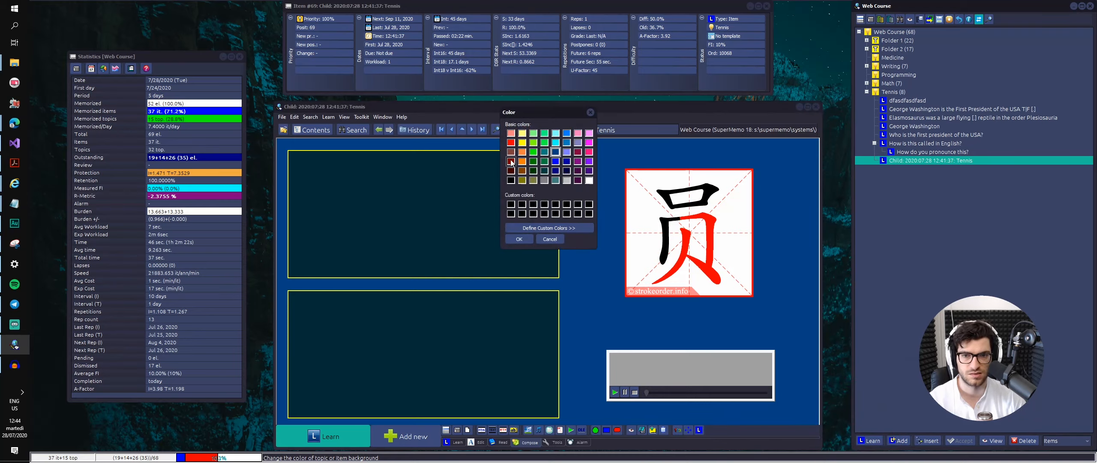
{"action": "left_click", "coordinate": [519, 239]}
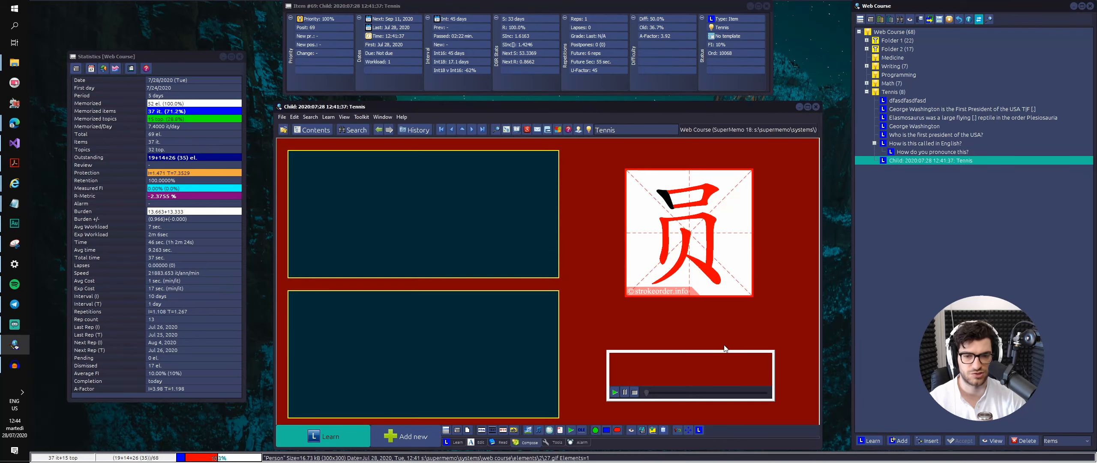
- Shrink the sound player to the height of its controls and import Person.mp3, declining to leave the file in its original location
{"action": "left_click_drag", "start_coordinate": [698, 350], "coordinate": [695, 384]}
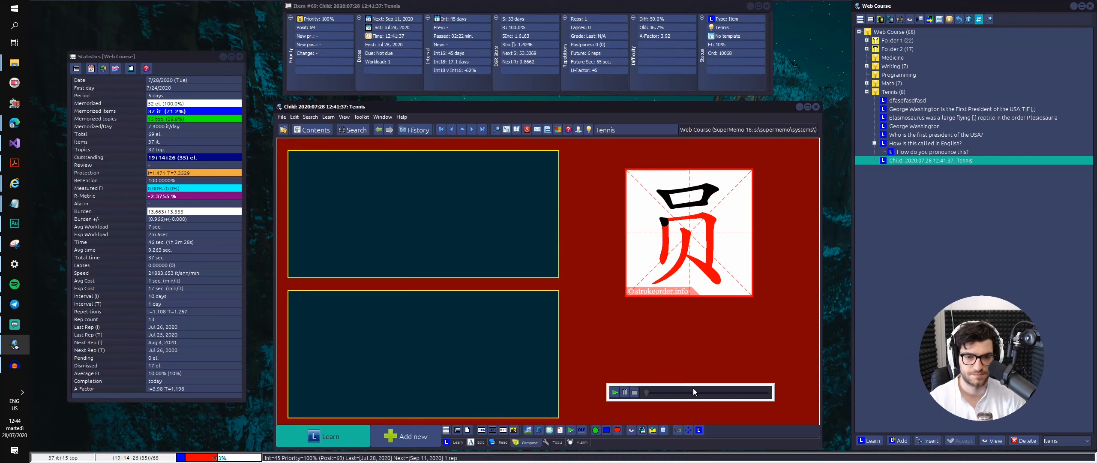
{"action": "double_click", "coordinate": [694, 388]}
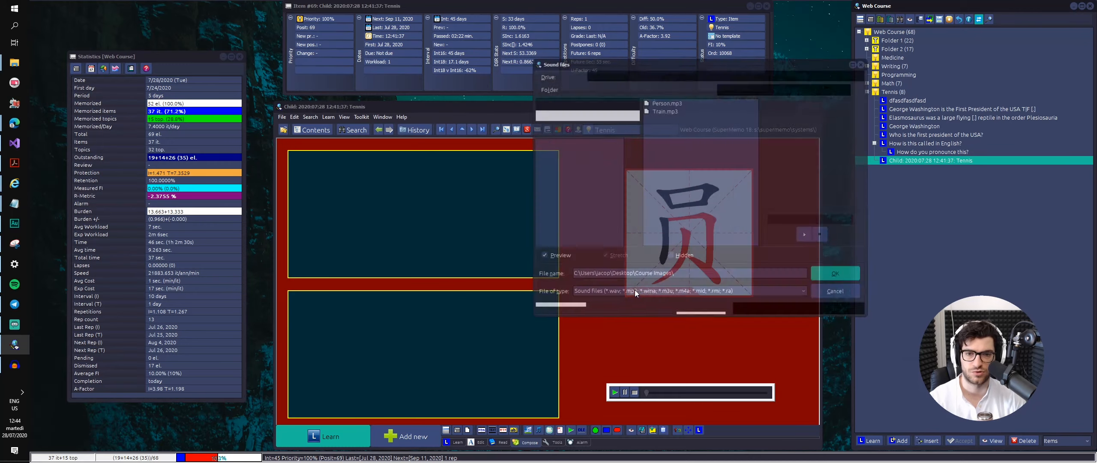
{"action": "left_click", "coordinate": [667, 111]}
{"action": "double_click", "coordinate": [667, 110]}
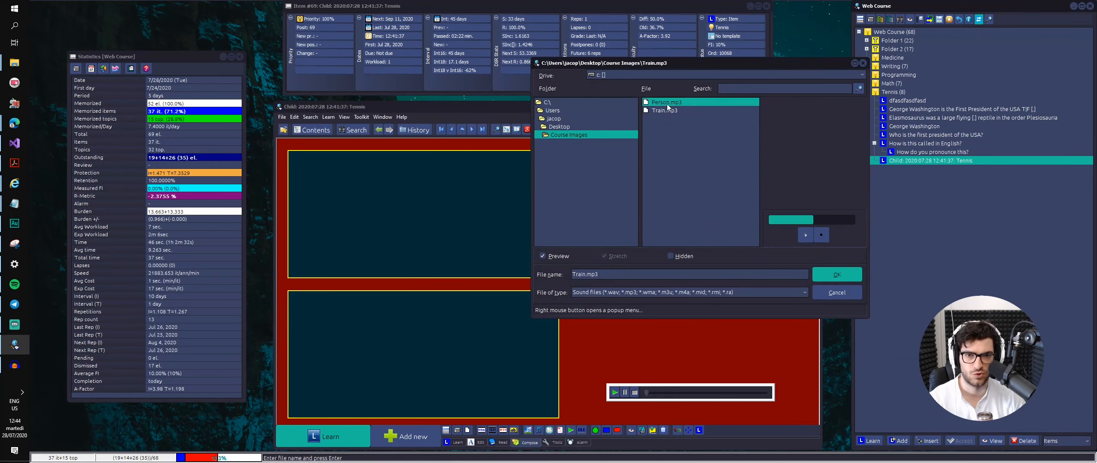
{"action": "type", "text": "P"}
{"action": "key", "text": "Return"}
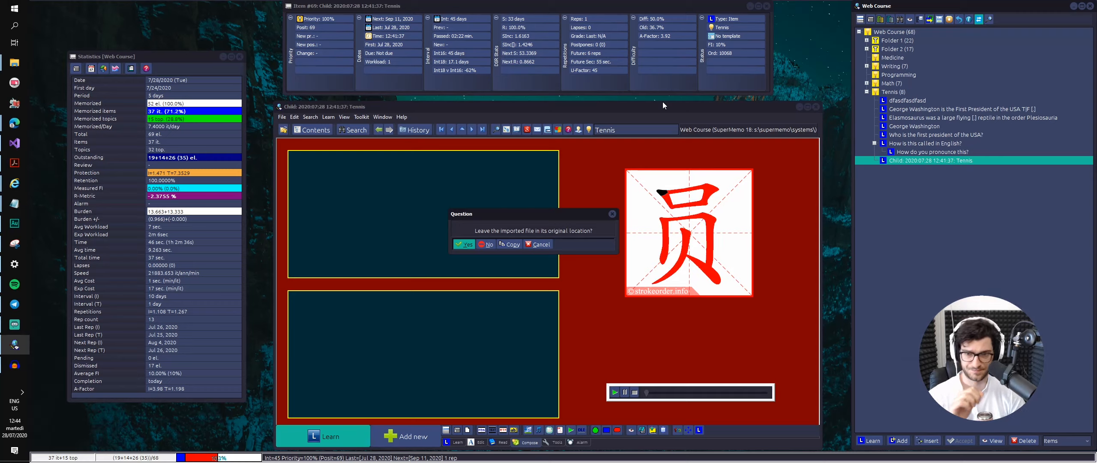
{"action": "key", "text": "Right"}
{"action": "key", "text": "Return"}
{"action": "key", "text": "Return"}
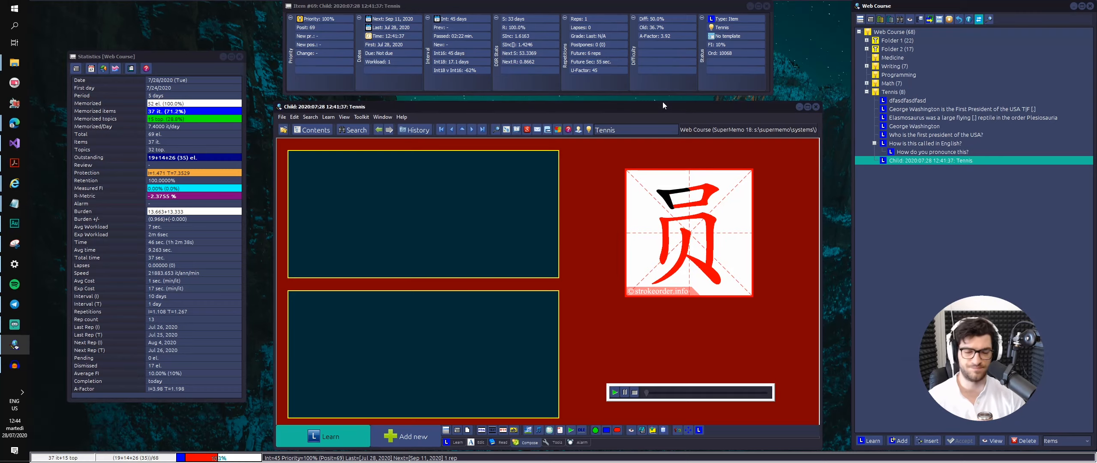
- Set the sound component to play on answer and after grading, but not at browsing or on question
{"action": "right_click", "coordinate": [668, 212]}
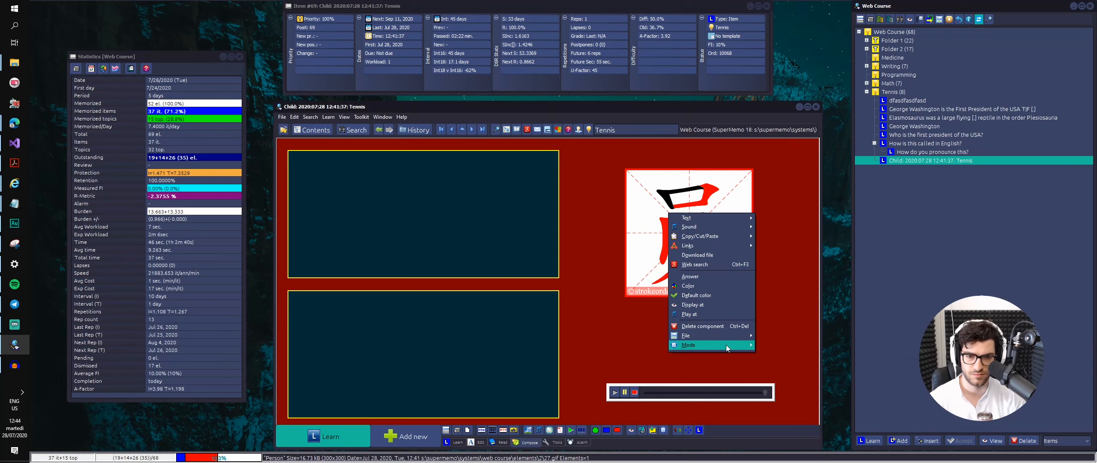
{"action": "left_click", "coordinate": [705, 311]}
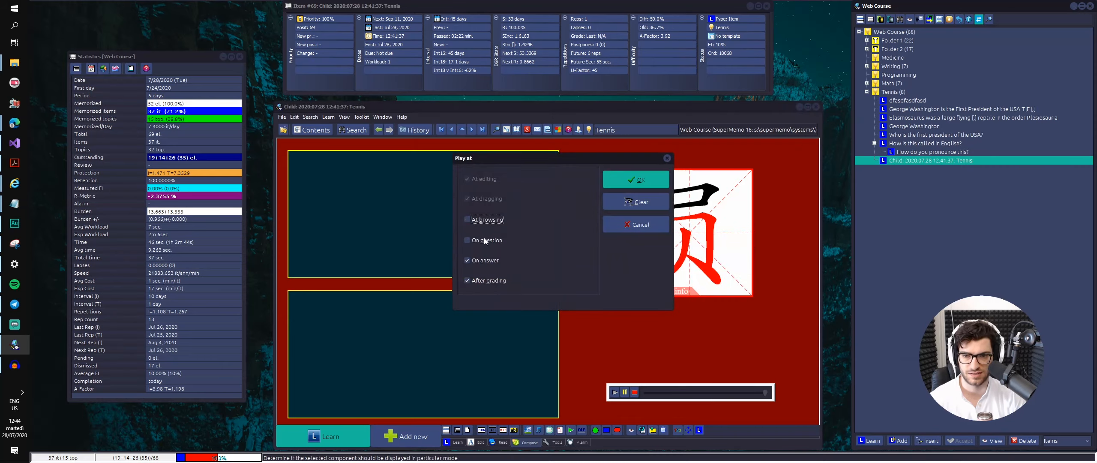
{"action": "key", "text": "Return"}
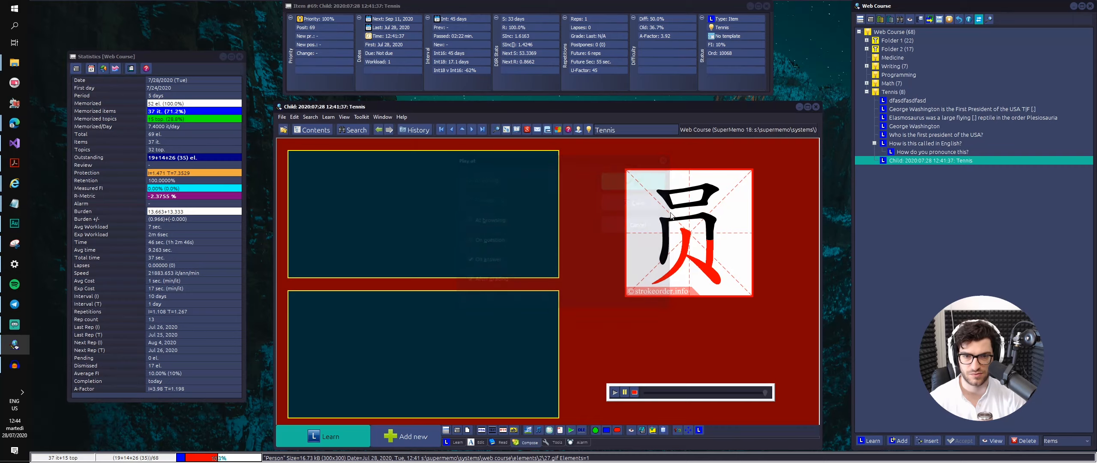
- Save the item's layout as a new template named Chinese Pronounciation
{"action": "right_click", "coordinate": [777, 286]}
{"action": "mouse_move", "coordinate": [815, 339]}
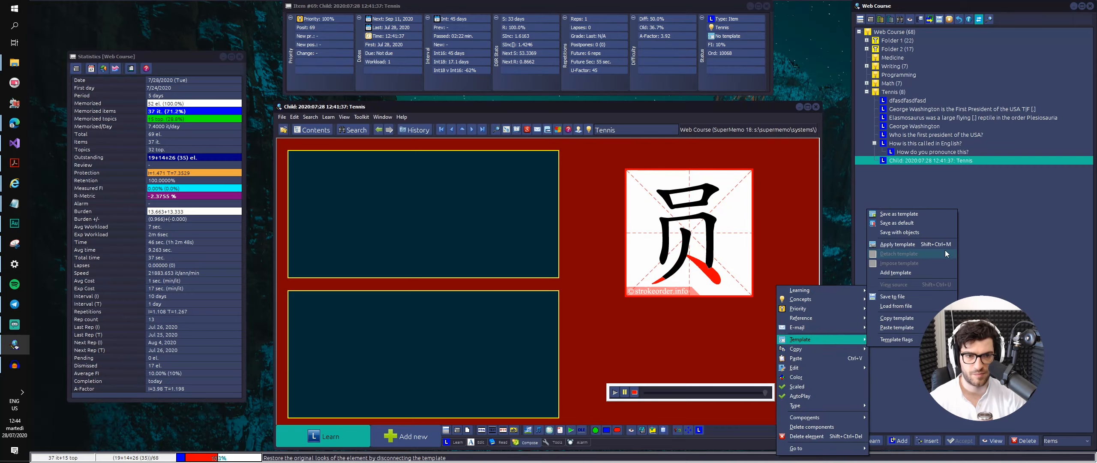
{"action": "left_click", "coordinate": [920, 217]}
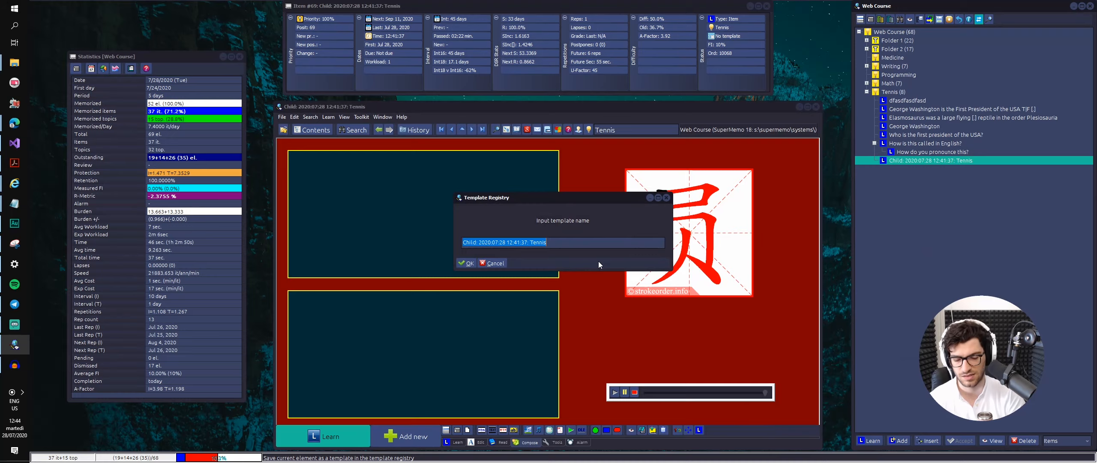
{"action": "type", "text": "Chinese Pron"}
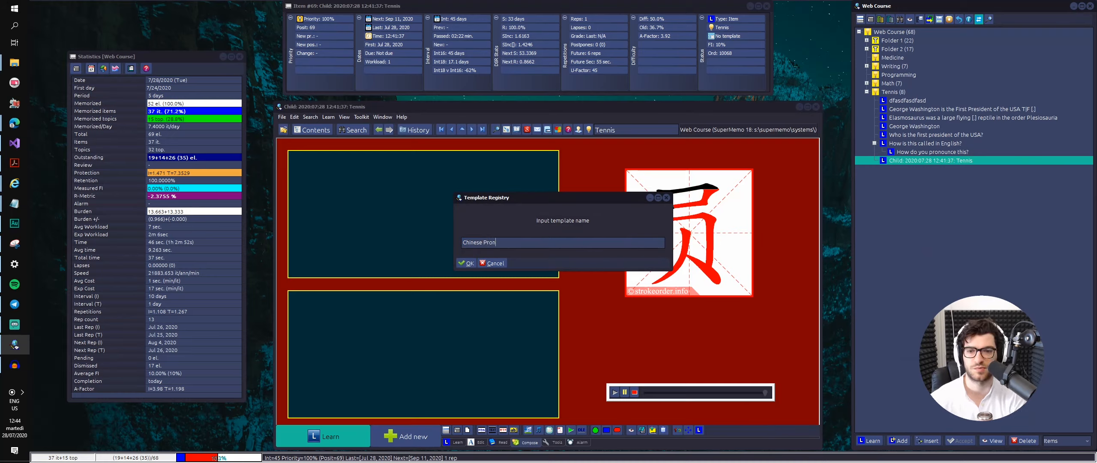
{"action": "type", "text": "ounciation"}
{"action": "key", "text": "Return"}
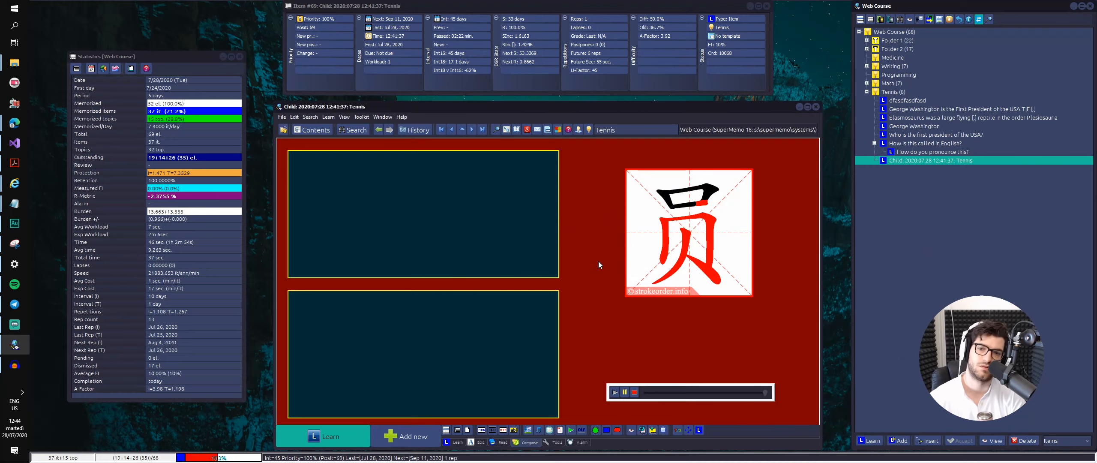
- Add a new item and apply the Chinese Pronounciation template to it
{"action": "key", "text": "alt+a"}
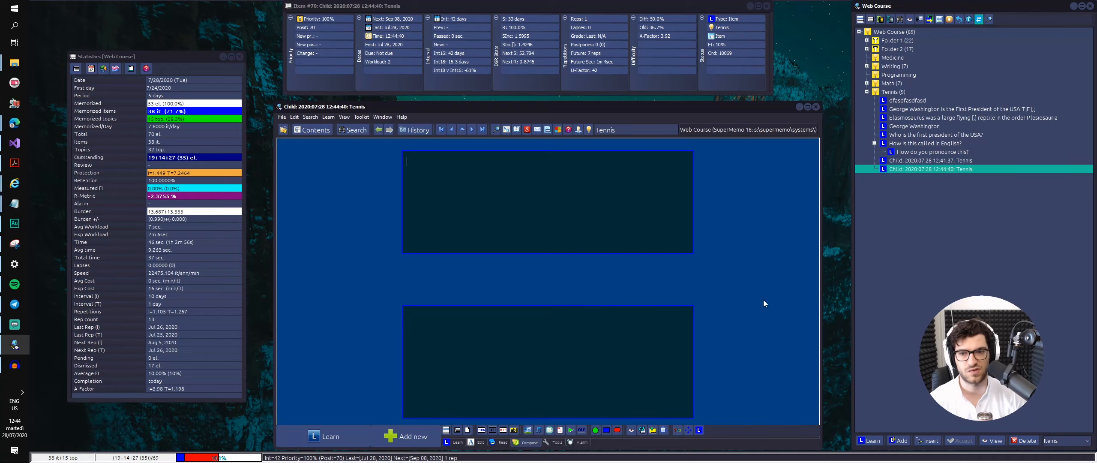
{"action": "key", "text": "ctrl+shift+m"}
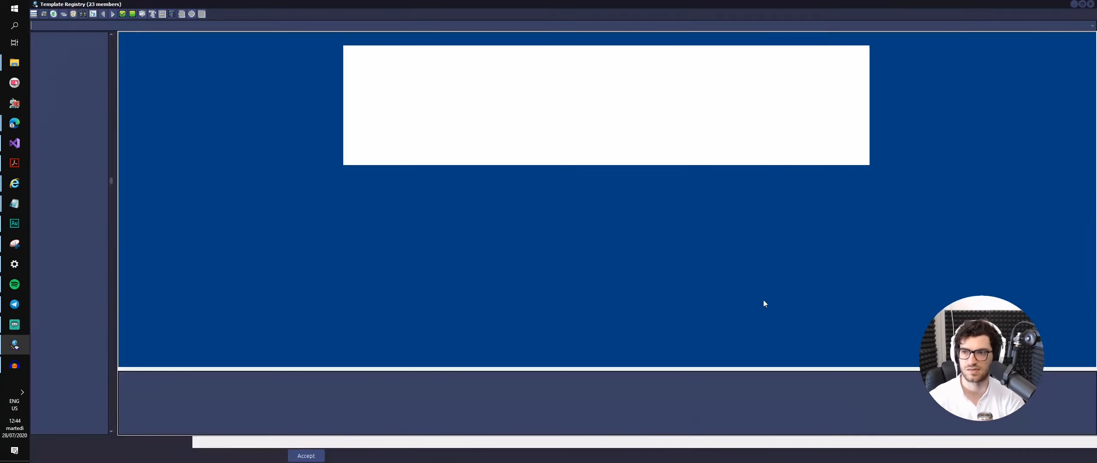
{"action": "type", "text": "chines"}
{"action": "key", "text": "Return"}
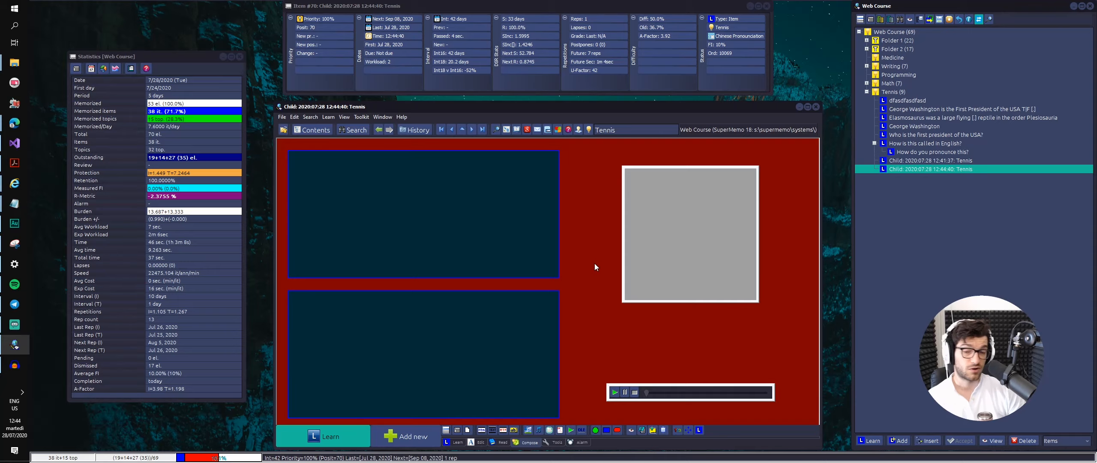
{"action": "left_click", "coordinate": [412, 338]}
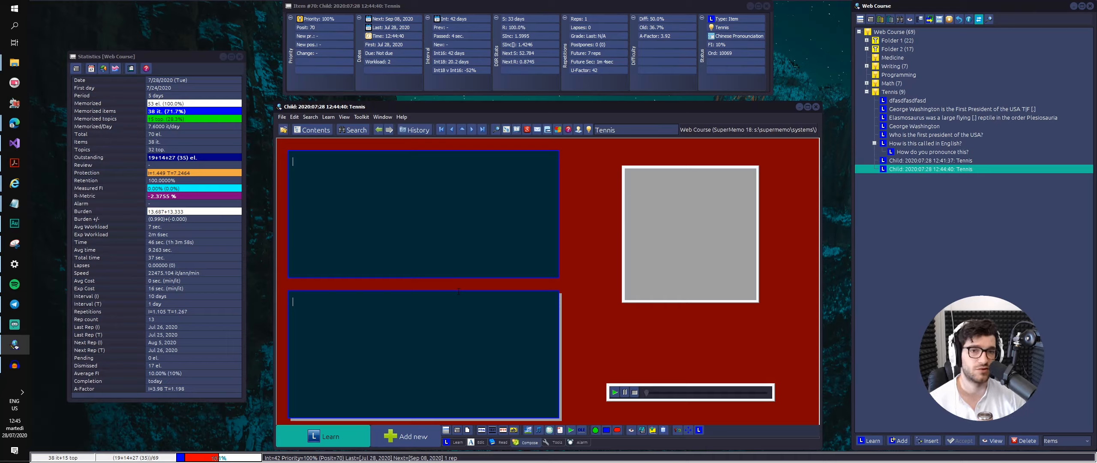
{"action": "left_click", "coordinate": [462, 260]}
{"action": "left_click", "coordinate": [451, 319]}
{"action": "left_click", "coordinate": [439, 230]}
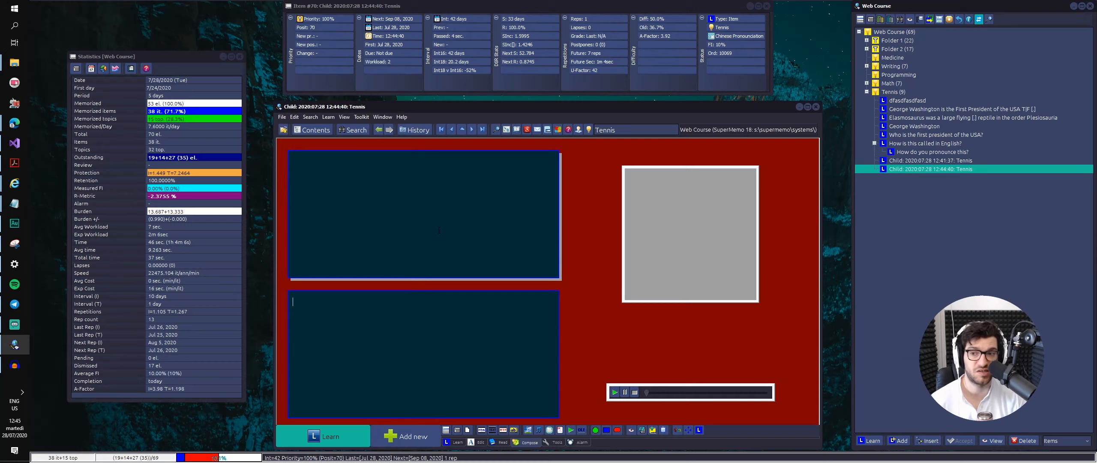
{"action": "key", "text": "ctrl+t"}
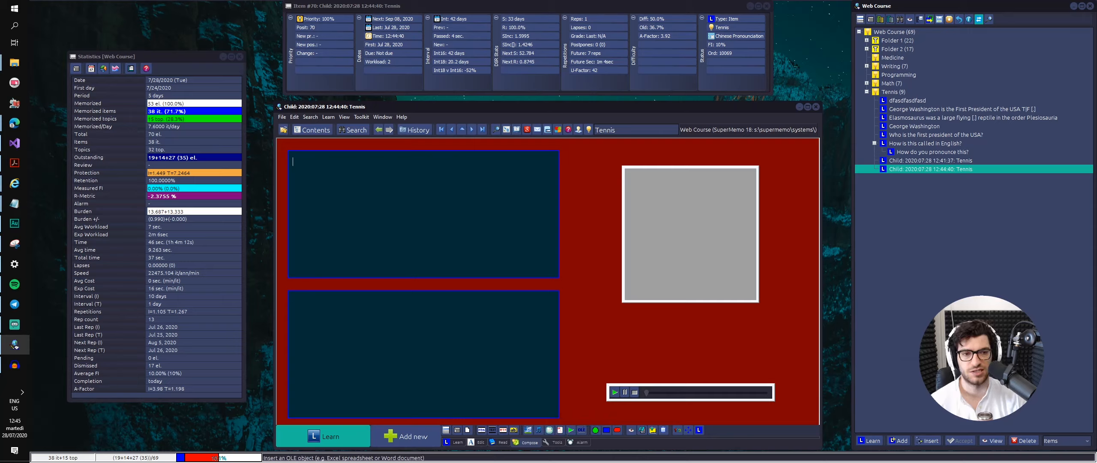
{"action": "right_click", "coordinate": [926, 189]}
{"action": "key", "text": "Escape"}
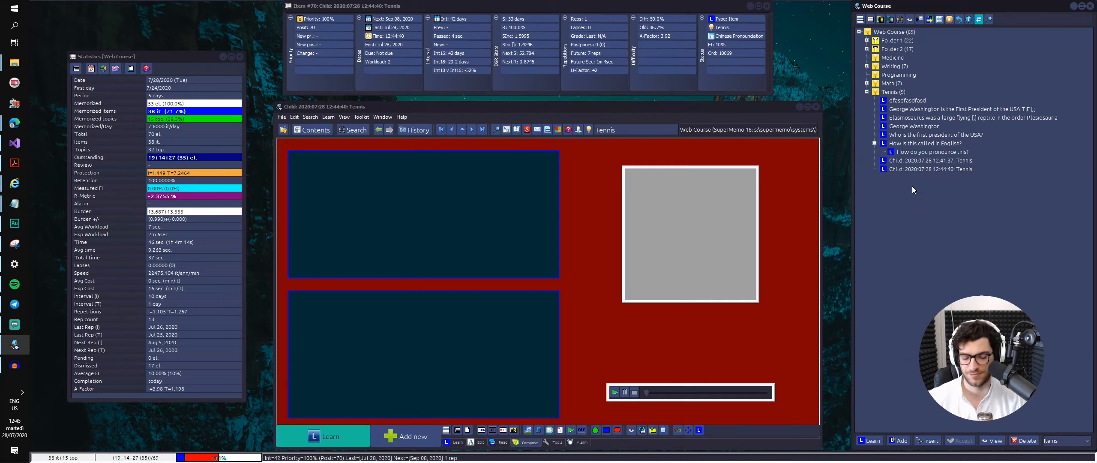
{"action": "key", "text": "alt+z"}
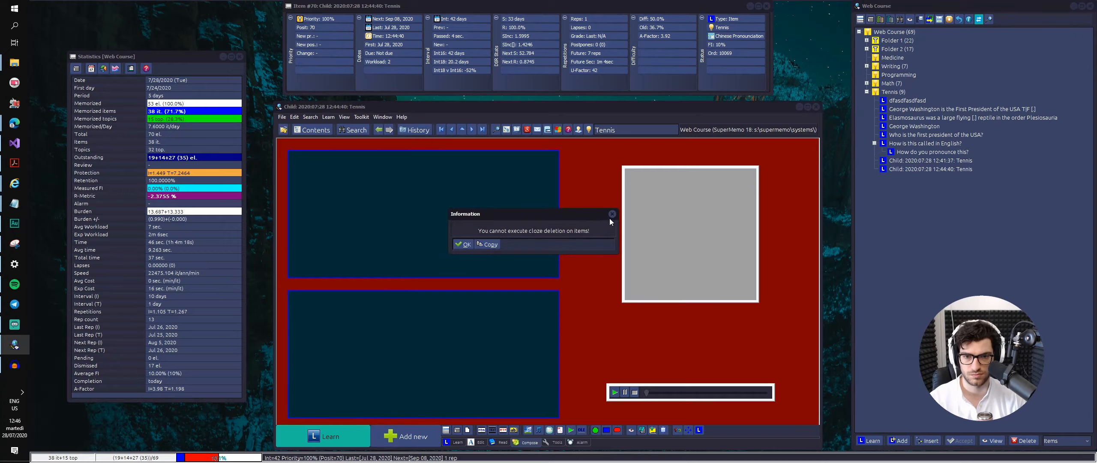
{"action": "key", "text": "Escape"}
- Add another new item, apply the Occlusion template to it, and hide its red occlusion shape
{"action": "key", "text": "alt+a"}
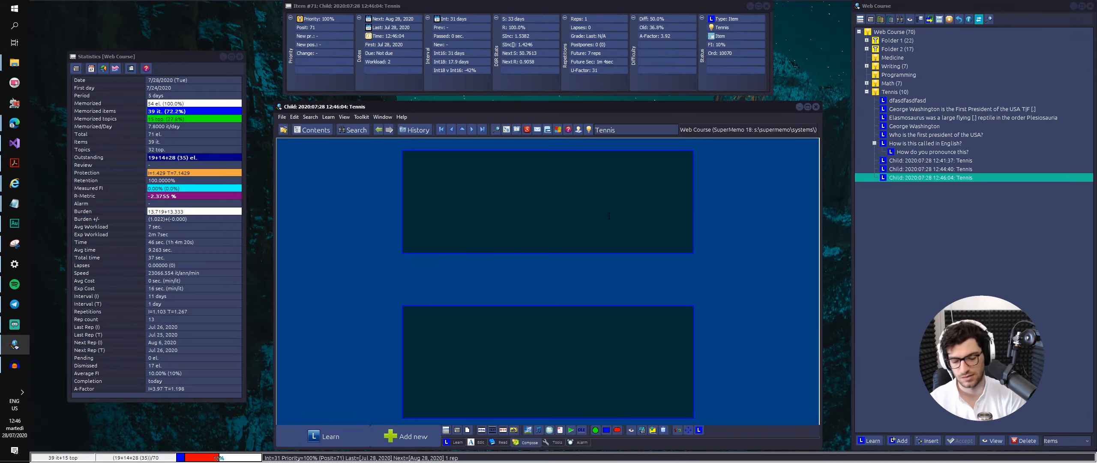
{"action": "key", "text": "ctrl+shift+m"}
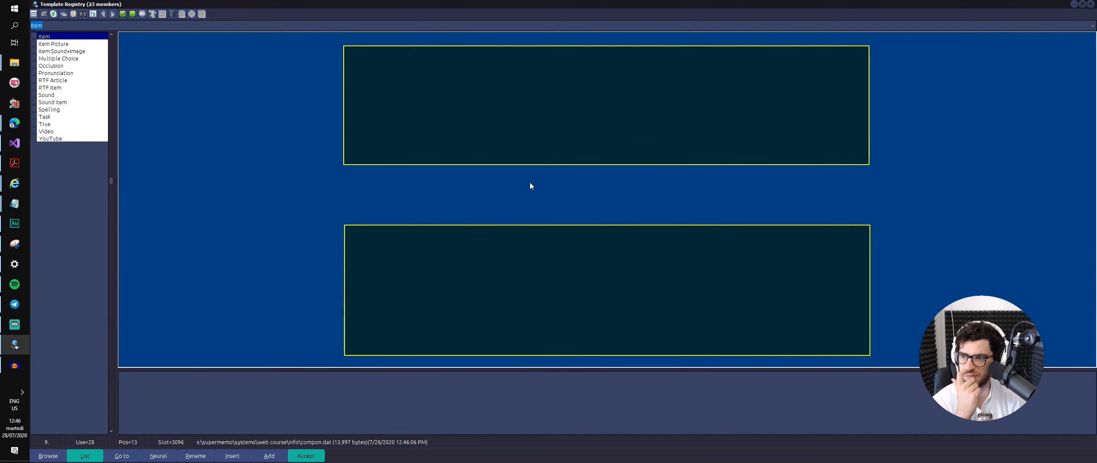
{"action": "double_click", "coordinate": [64, 65]}
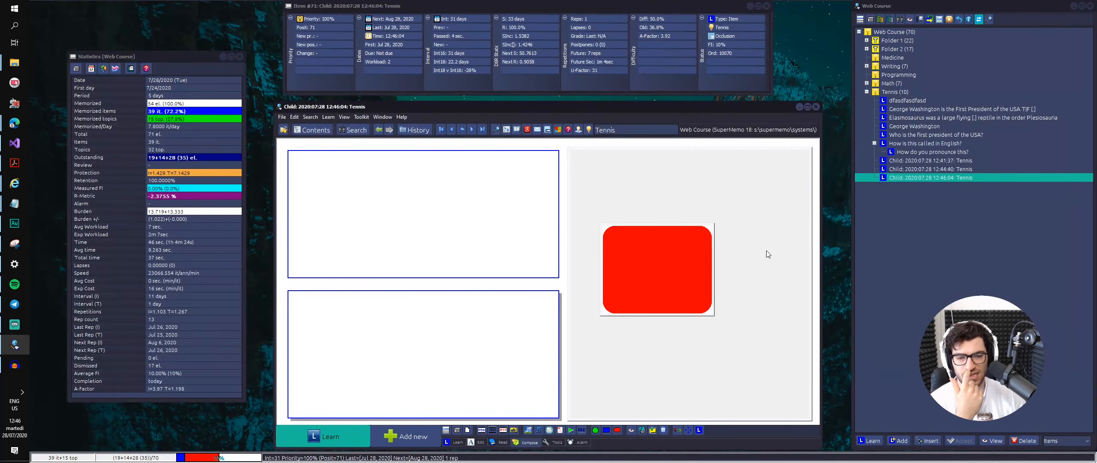
{"action": "left_click", "coordinate": [763, 236]}
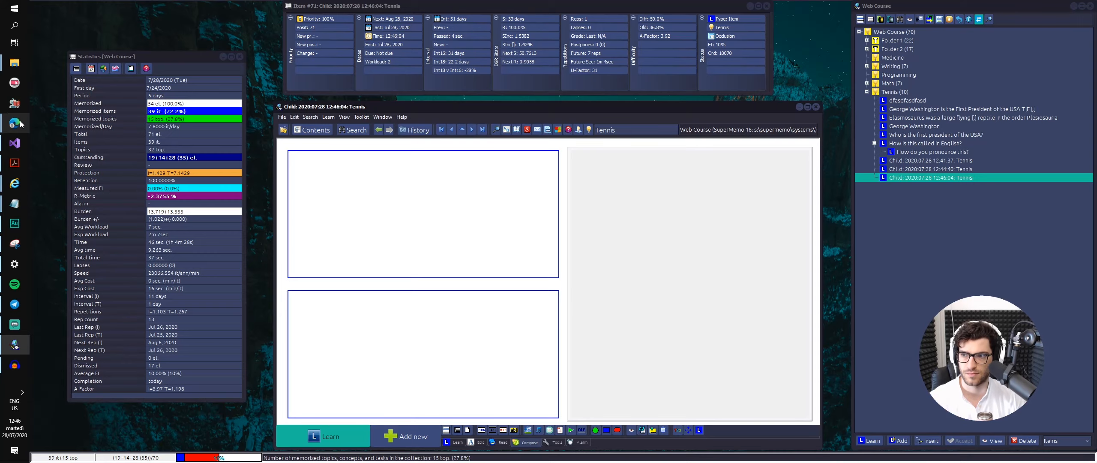
- Switch to the browser and search Google Images for "brain anatomy"
{"action": "mouse_move", "coordinate": [14, 123]}
{"action": "left_click", "coordinate": [59, 145]}
{"action": "left_click", "coordinate": [270, 27]}
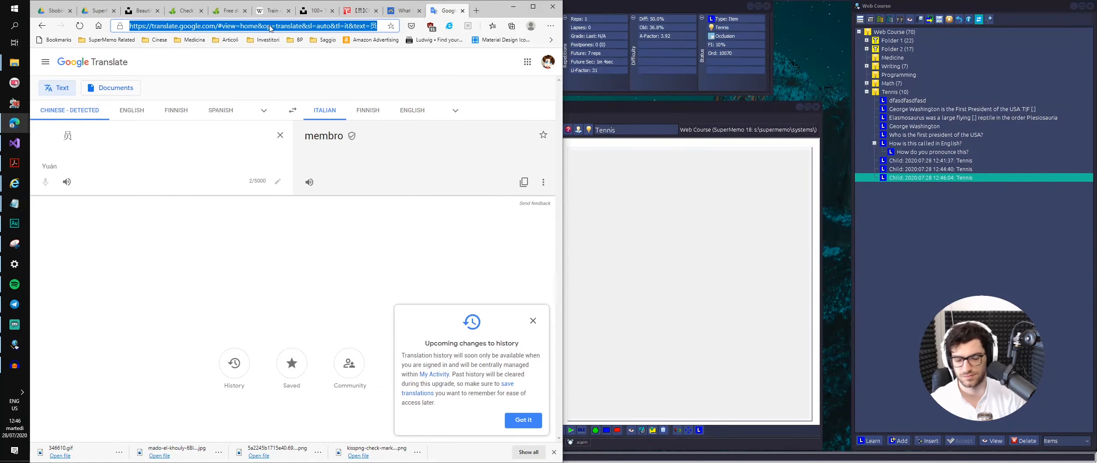
{"action": "type", "text": "brain anatomy"}
{"action": "key", "text": "Return"}
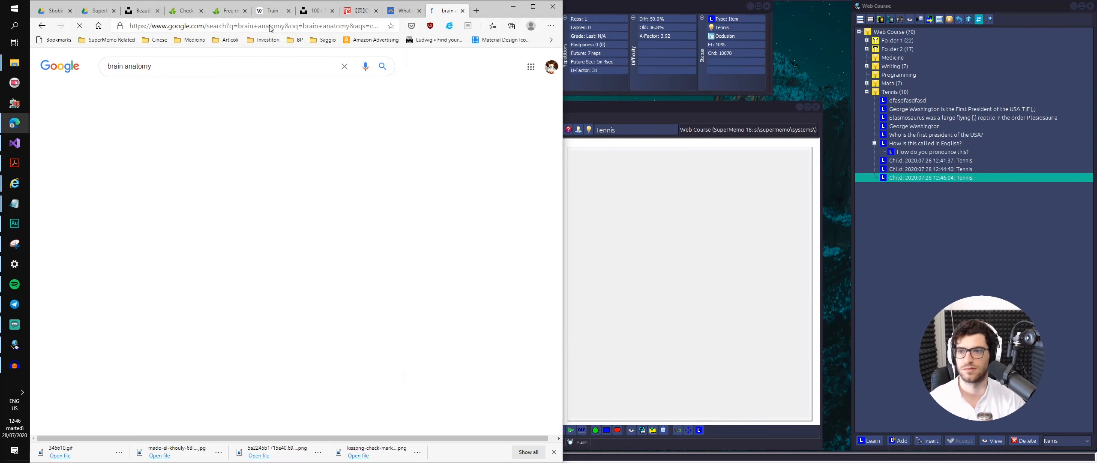
{"action": "left_click", "coordinate": [164, 94]}
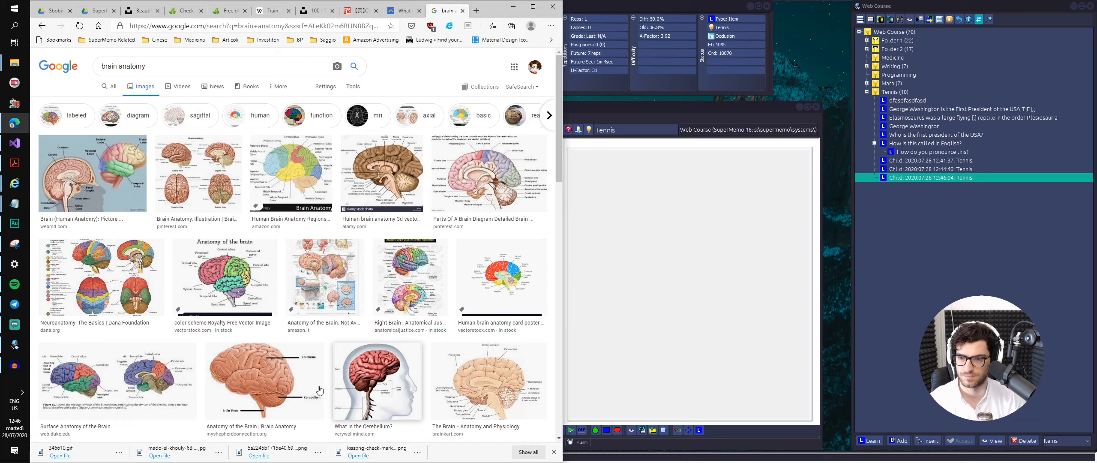
- Open the brain picture labelled Cerebrum, Cerebellum and Brain Stem at full size and save it in Course Images as brain1_DOC
{"action": "left_click", "coordinate": [301, 375]}
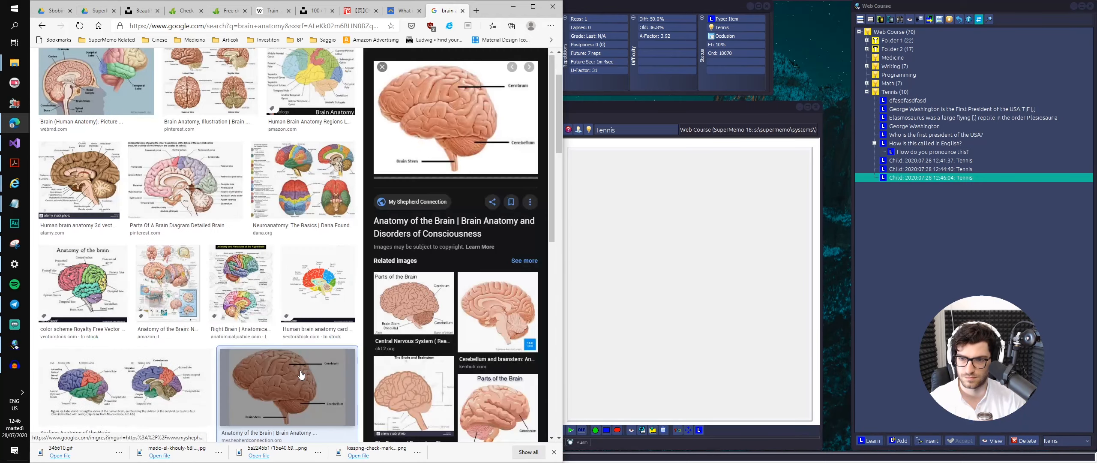
{"action": "right_click", "coordinate": [478, 136]}
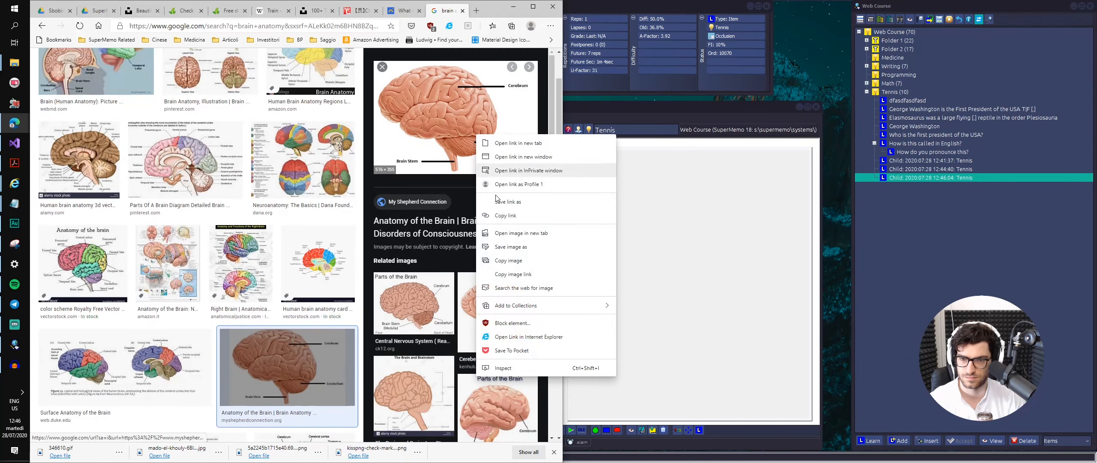
{"action": "left_click", "coordinate": [507, 237]}
{"action": "key", "text": "ctrl+Tab"}
{"action": "right_click", "coordinate": [429, 209]}
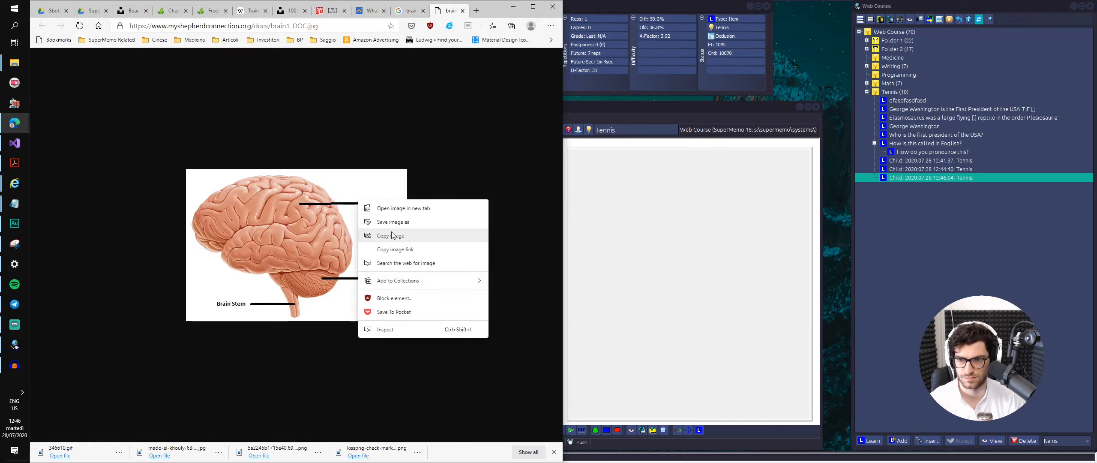
{"action": "left_click", "coordinate": [392, 222]}
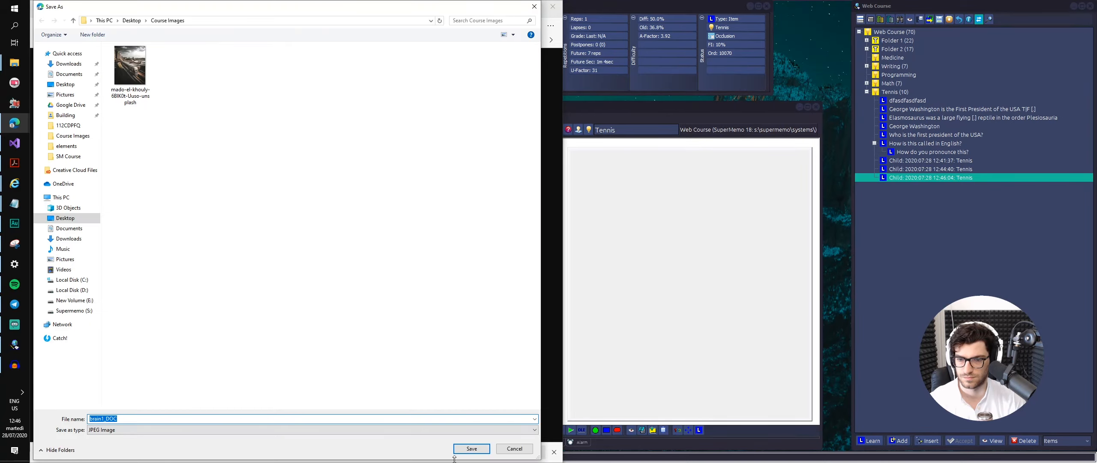
{"action": "left_click", "coordinate": [475, 451]}
- Switch to SuperMemo and import brain1_DOC.jpg into the item's picture component as Brain, without leaving the file in its original location
{"action": "left_click", "coordinate": [724, 291]}
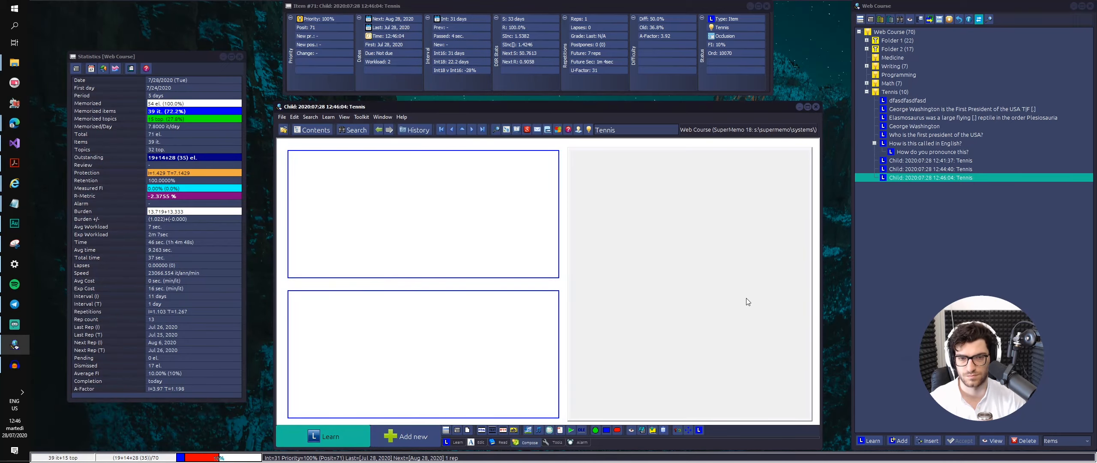
{"action": "double_click", "coordinate": [672, 120]}
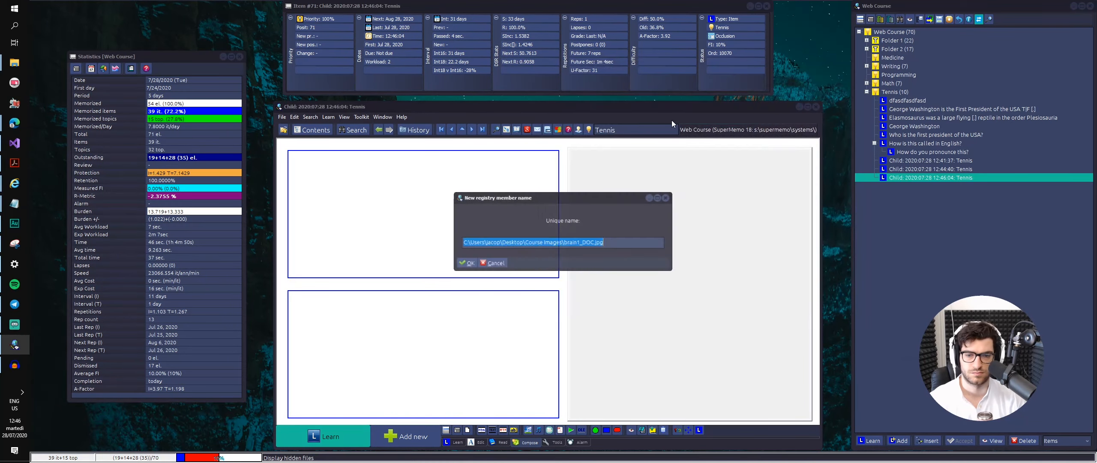
{"action": "key", "text": "Return"}
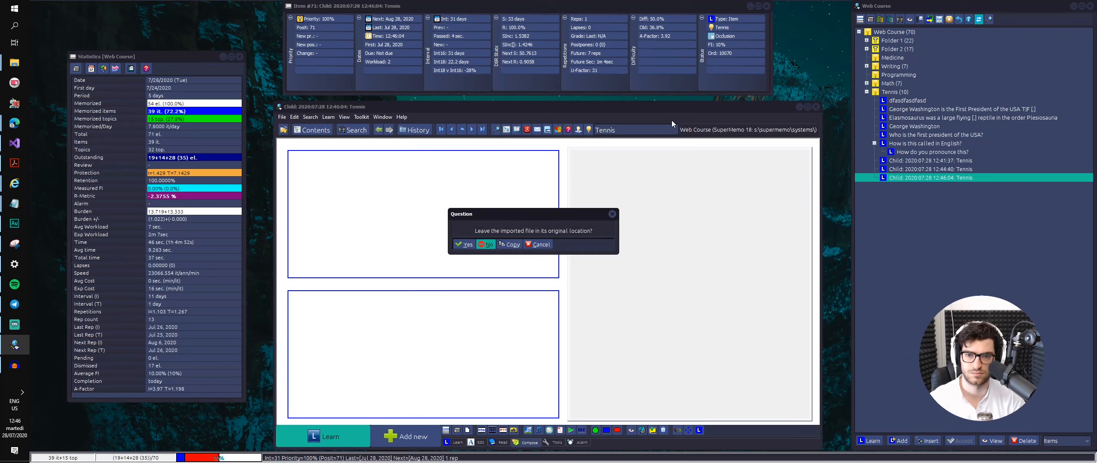
{"action": "key", "text": "Return"}
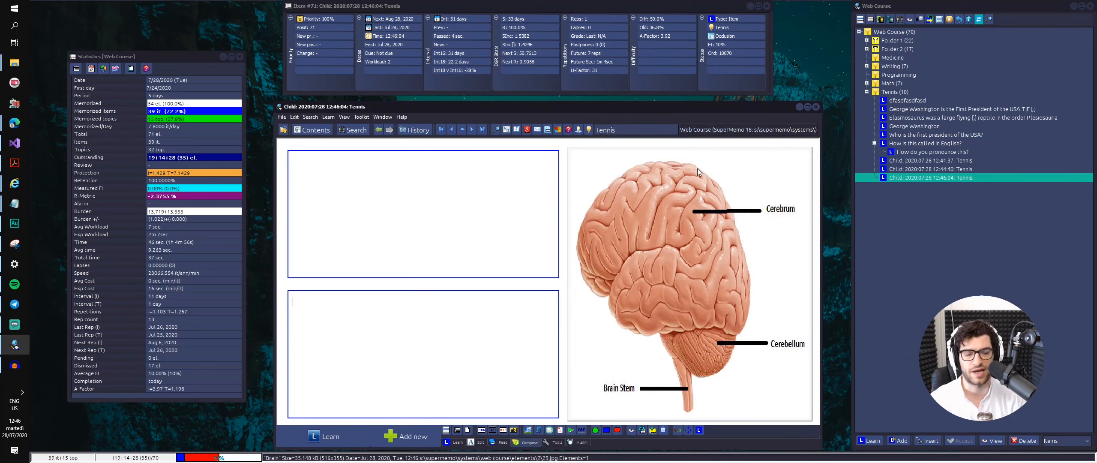
- Uncover the red occlusion shape behind the brain picture, bring it to the front and restore the picture's full height
{"action": "left_click_drag", "start_coordinate": [693, 152], "coordinate": [693, 160]}
{"action": "left_click_drag", "start_coordinate": [691, 249], "coordinate": [692, 251]}
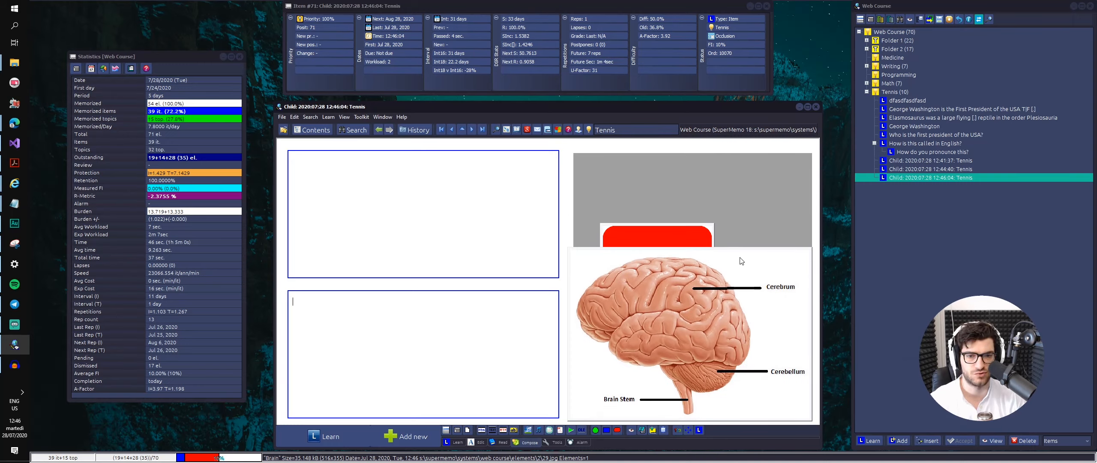
{"action": "left_click_drag", "start_coordinate": [732, 250], "coordinate": [730, 153]}
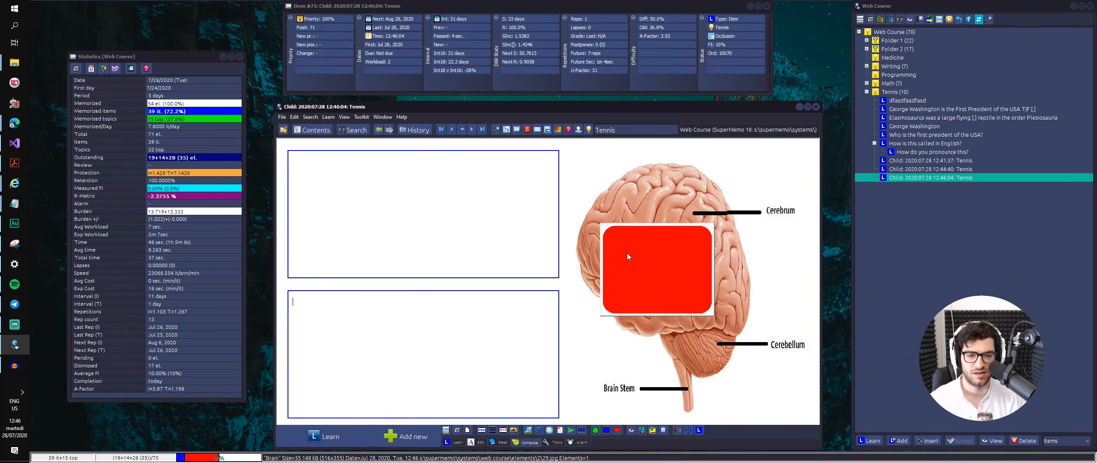
{"action": "key", "text": "ctrl+alt+d"}
{"action": "key", "text": "Return"}
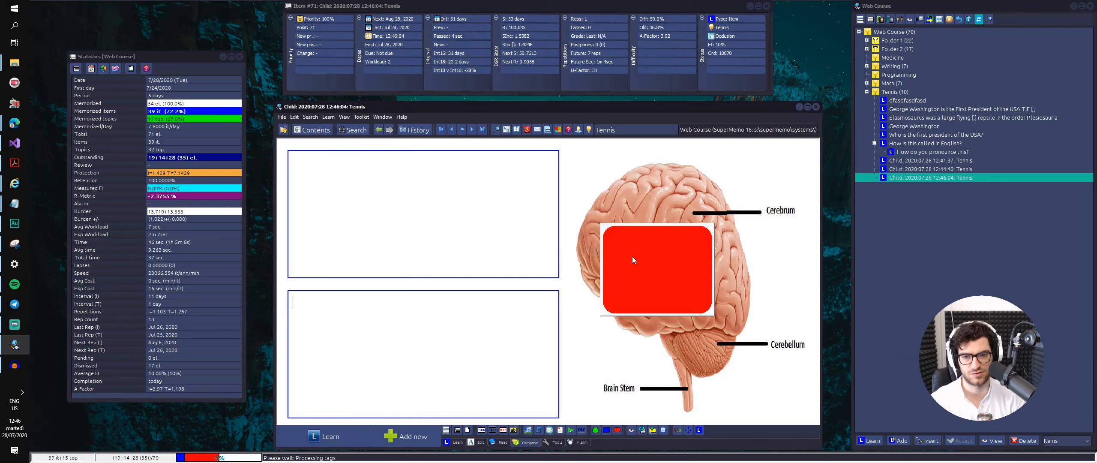
{"action": "key", "text": "Return"}
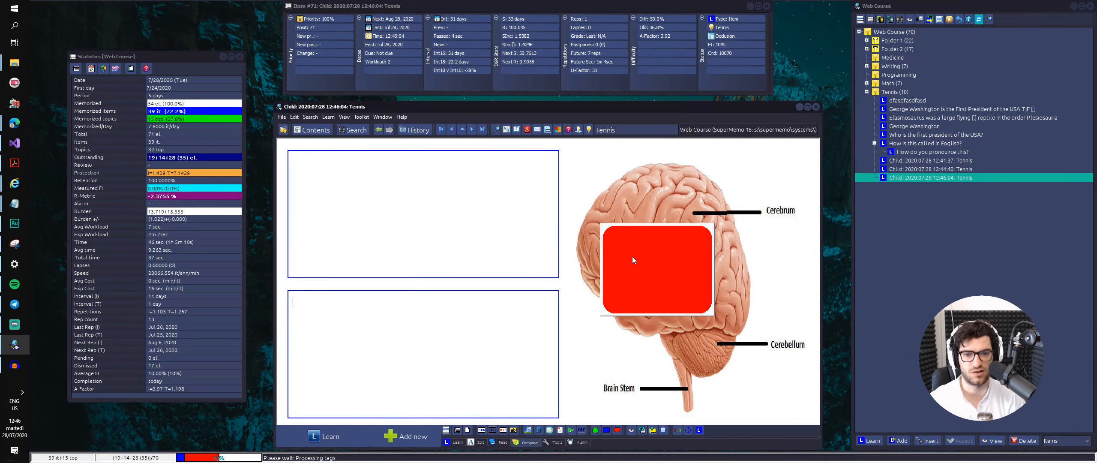
- Change the occlusion shape's colour from the basic palette to dark blue
{"action": "right_click", "coordinate": [584, 250]}
{"action": "right_click", "coordinate": [642, 234]}
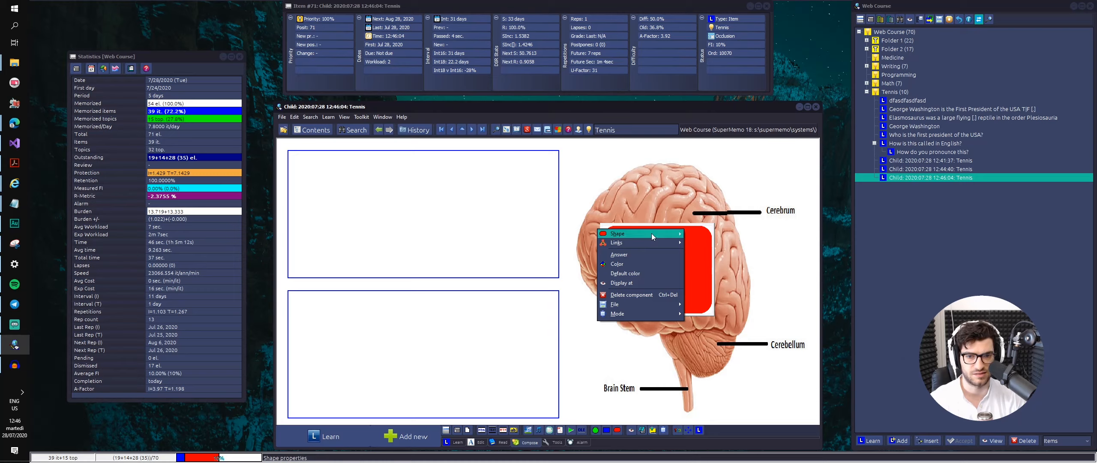
{"action": "left_click", "coordinate": [656, 266]}
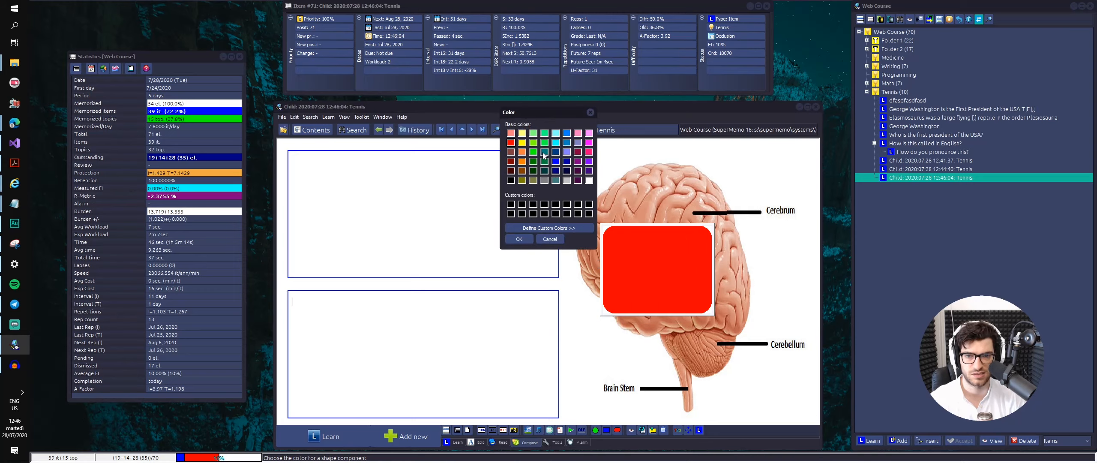
{"action": "left_click", "coordinate": [555, 152]}
{"action": "left_click", "coordinate": [520, 239]}
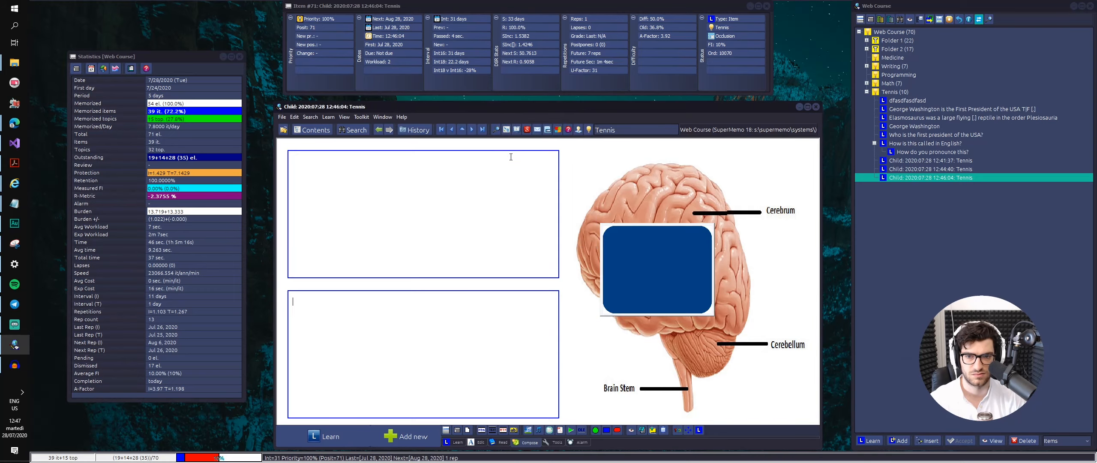
- Apply the Item Picture template to the item and detach it, overwriting the source data with the template
{"action": "right_click", "coordinate": [499, 146]}
{"action": "left_click", "coordinate": [669, 188]}
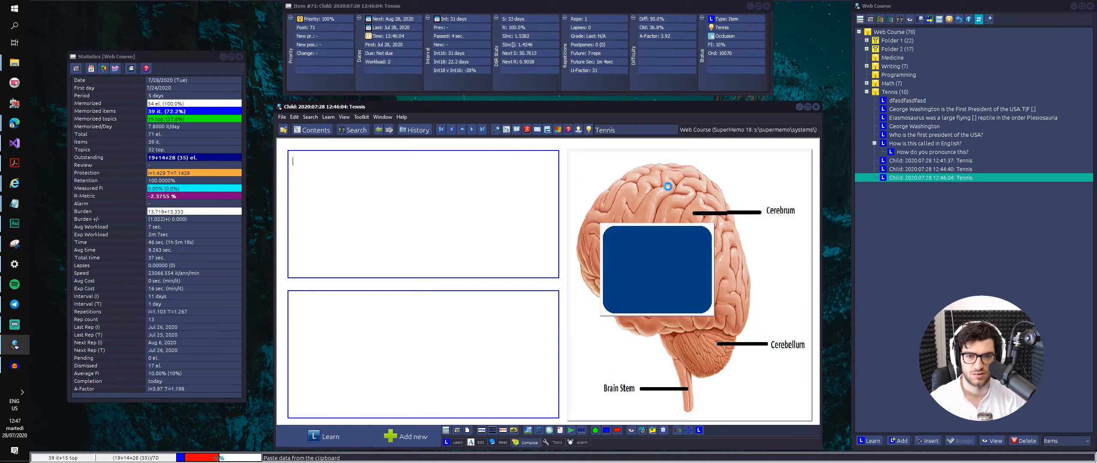
{"action": "key", "text": "ctrl+shift+m"}
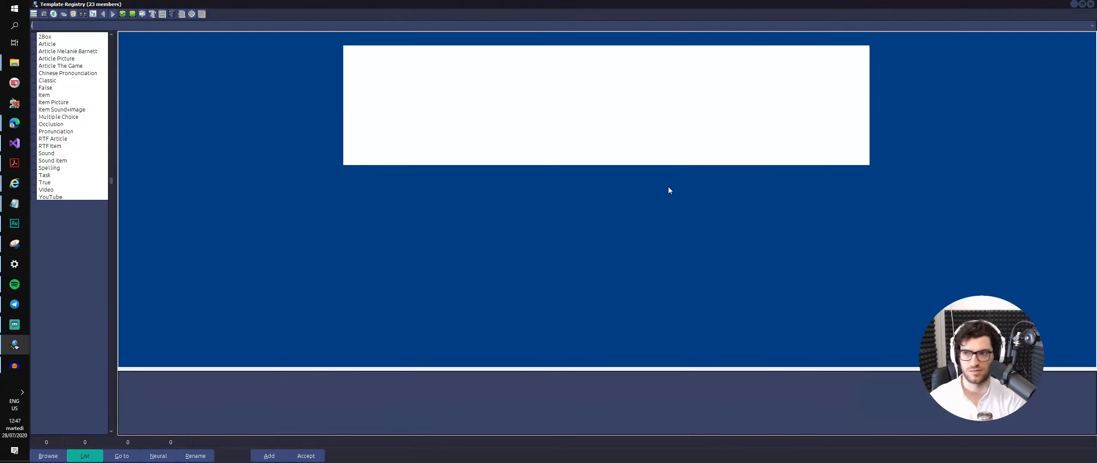
{"action": "type", "text": "item"}
{"action": "key", "text": "Return"}
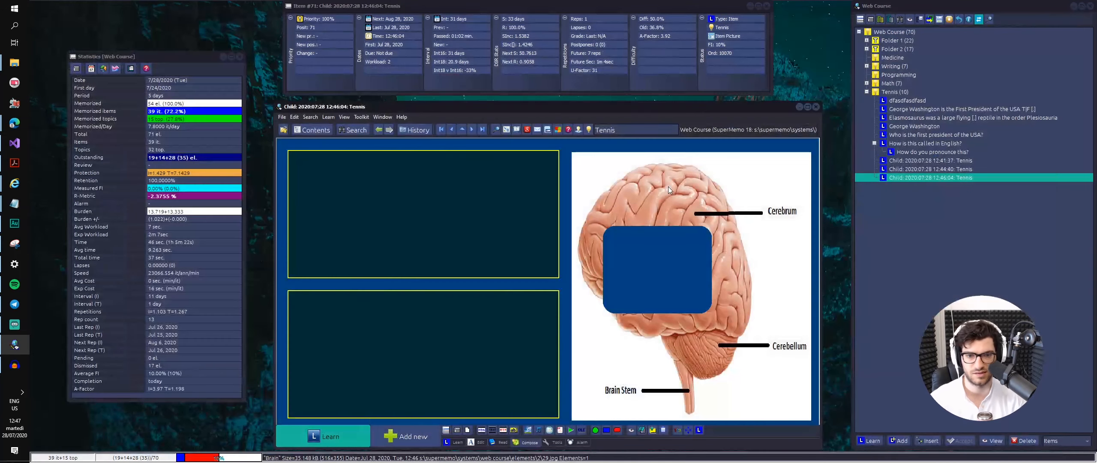
{"action": "key", "text": "ctrl+shift+F2"}
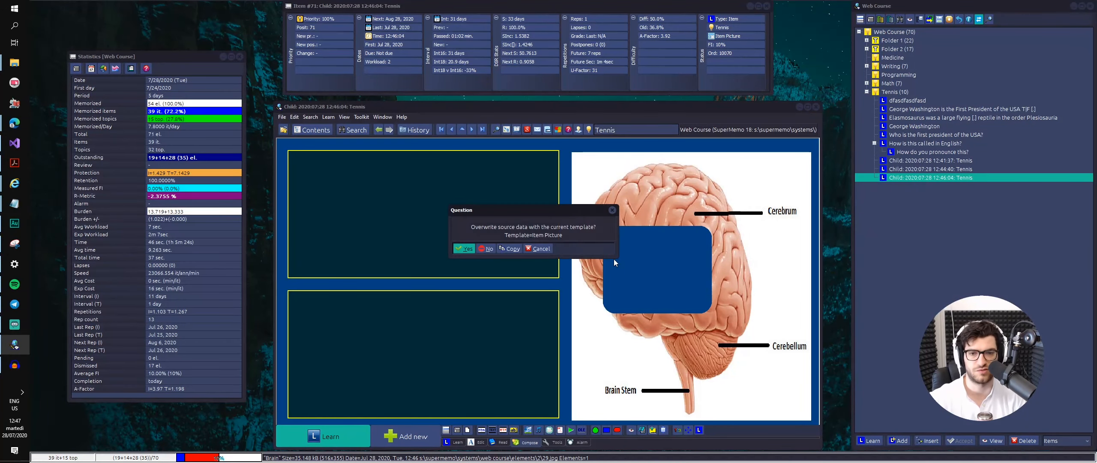
{"action": "key", "text": "Return"}
{"action": "key", "text": "Return"}
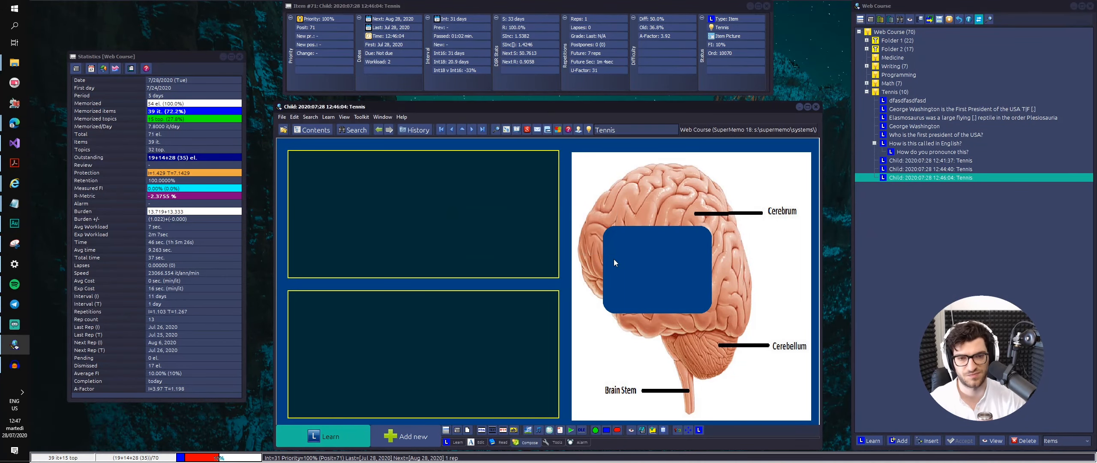
- Shrink the blue occlusion shape and place it over the Cerebrum label, leaving its pointer line uncovered
{"action": "left_click", "coordinate": [614, 260]}
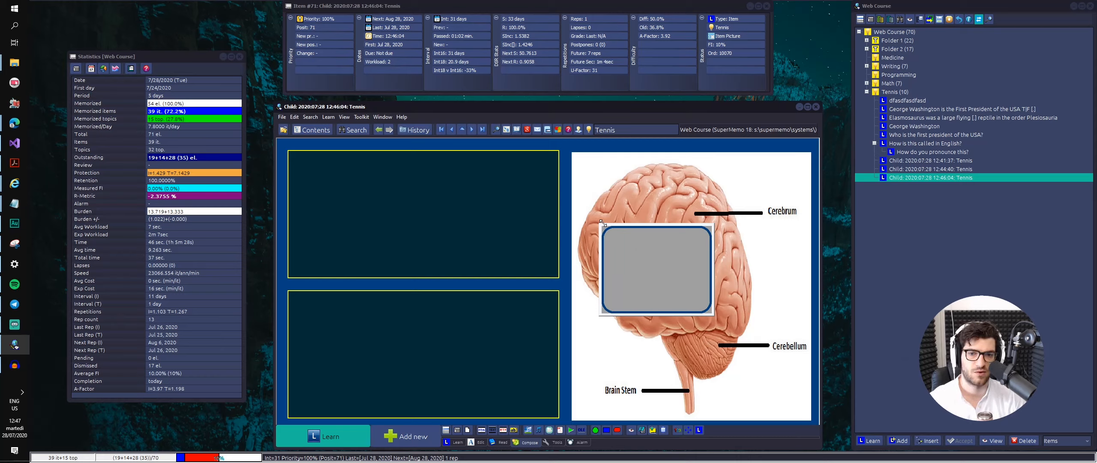
{"action": "left_click_drag", "start_coordinate": [602, 222], "coordinate": [614, 306]}
{"action": "left_click_drag", "start_coordinate": [691, 320], "coordinate": [781, 210]}
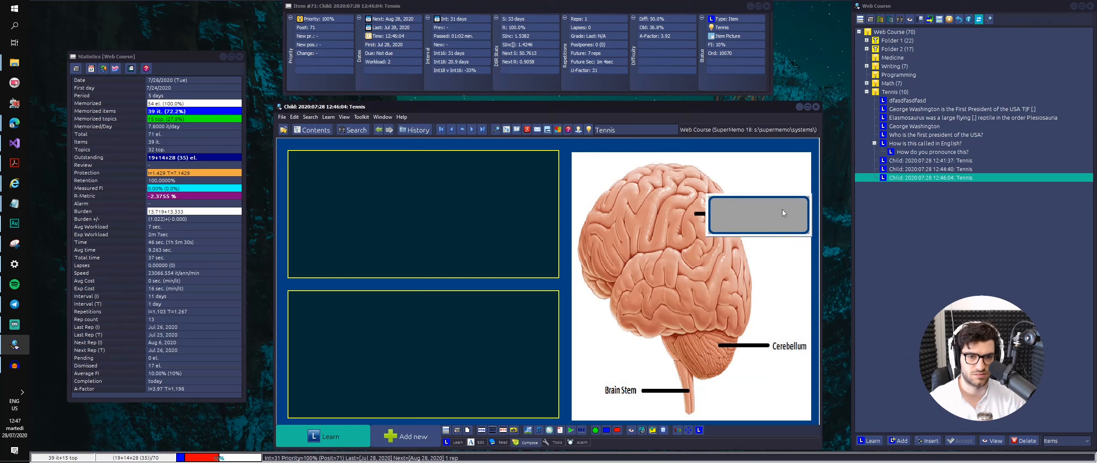
{"action": "left_click_drag", "start_coordinate": [708, 196], "coordinate": [772, 209]}
- Enter "How is this called?" as the item's question and finish editing
{"action": "left_click", "coordinate": [482, 202]}
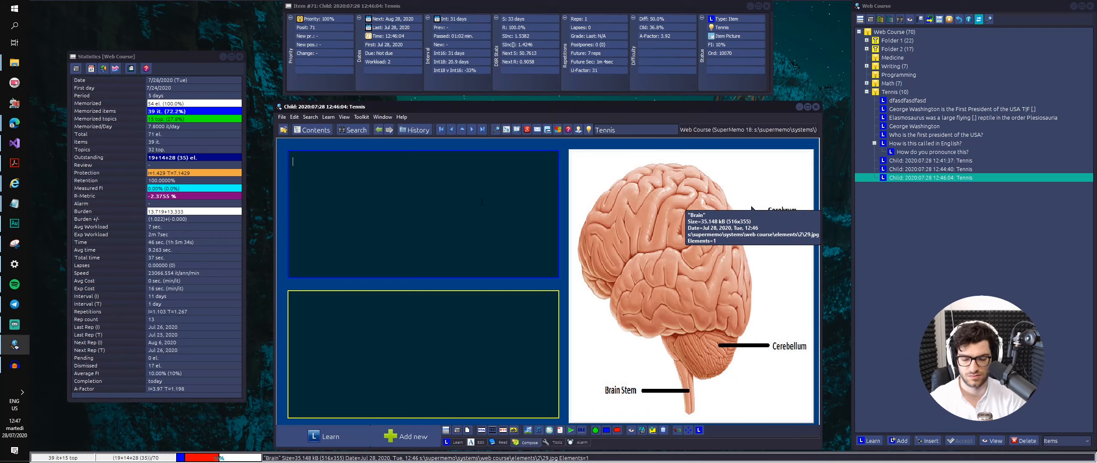
{"action": "type", "text": "How is this called?"}
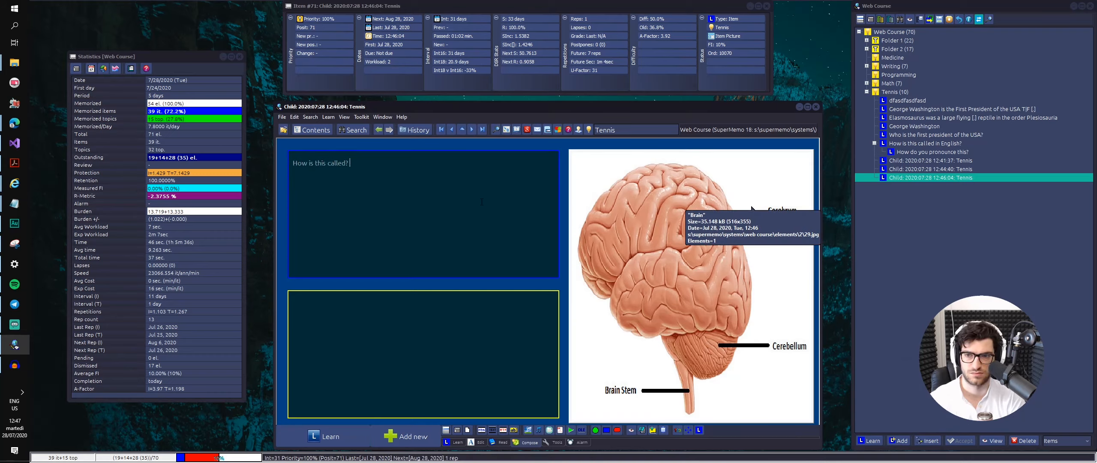
{"action": "key", "text": "Escape"}
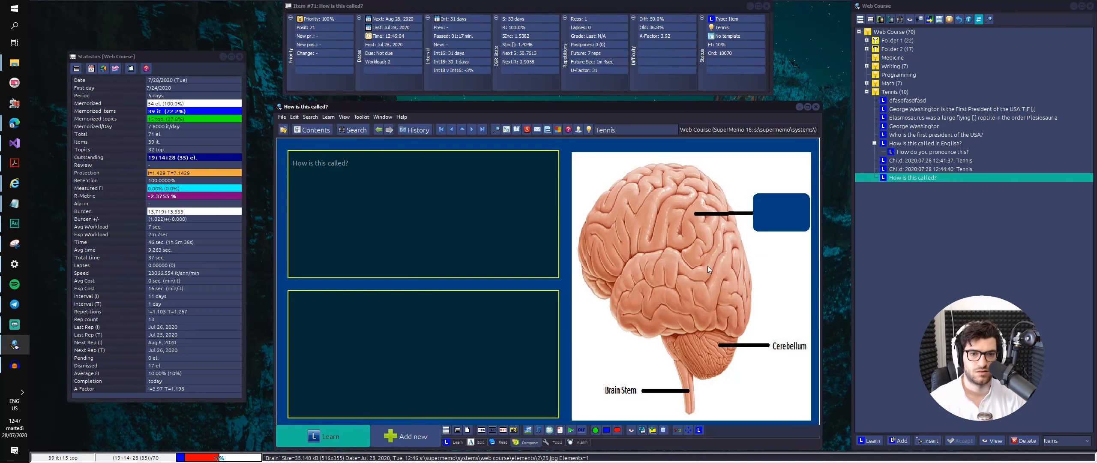
- Check the occlusion shape's display modes and preview the item's question and answer in a test repetition
{"action": "left_click", "coordinate": [783, 275]}
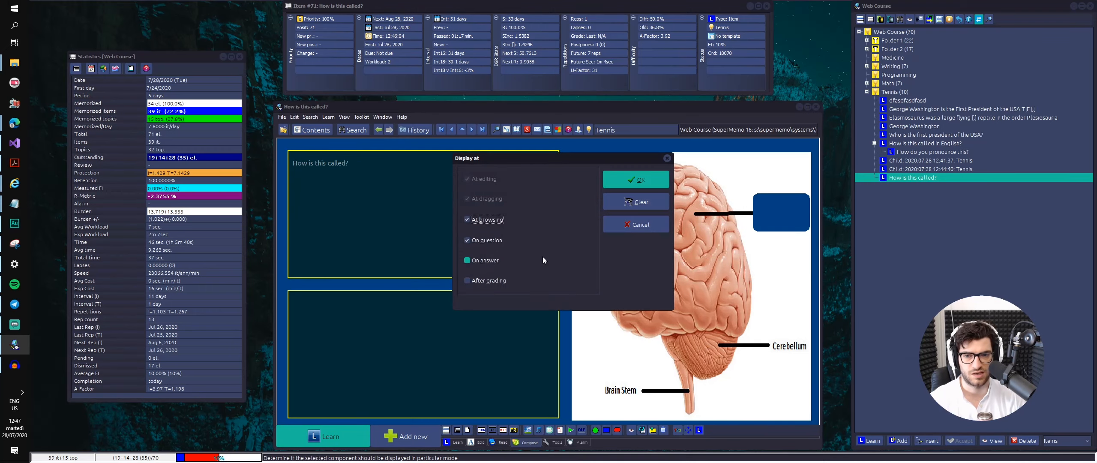
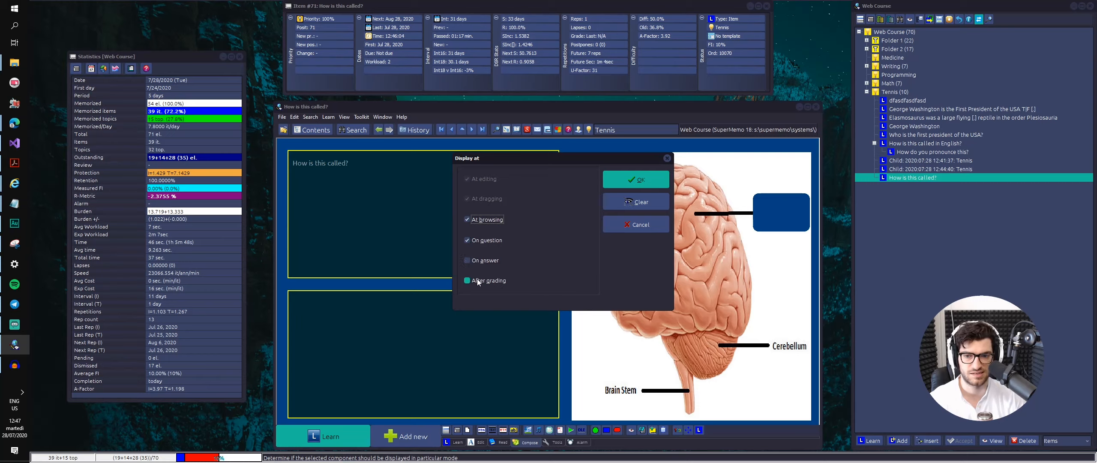
{"action": "left_click", "coordinate": [616, 178]}
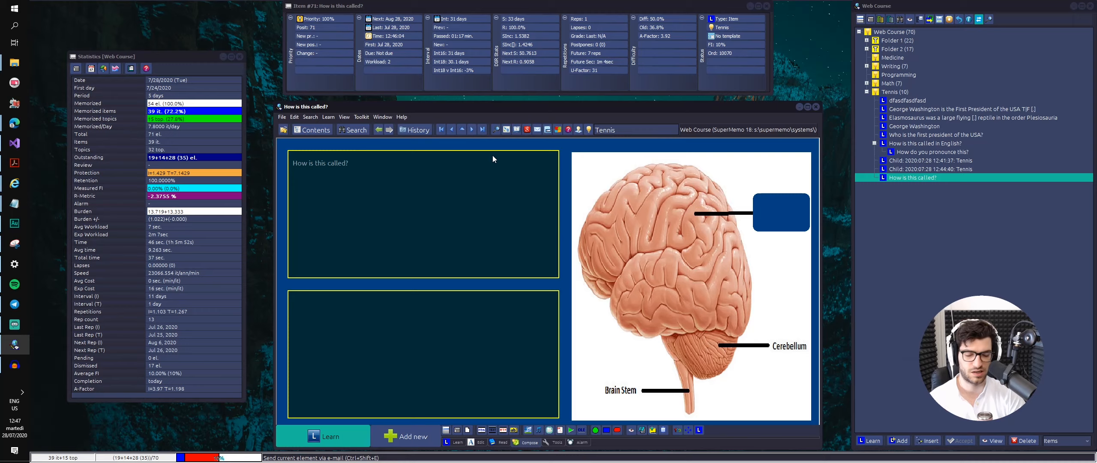
{"action": "key", "text": "ctrl+l"}
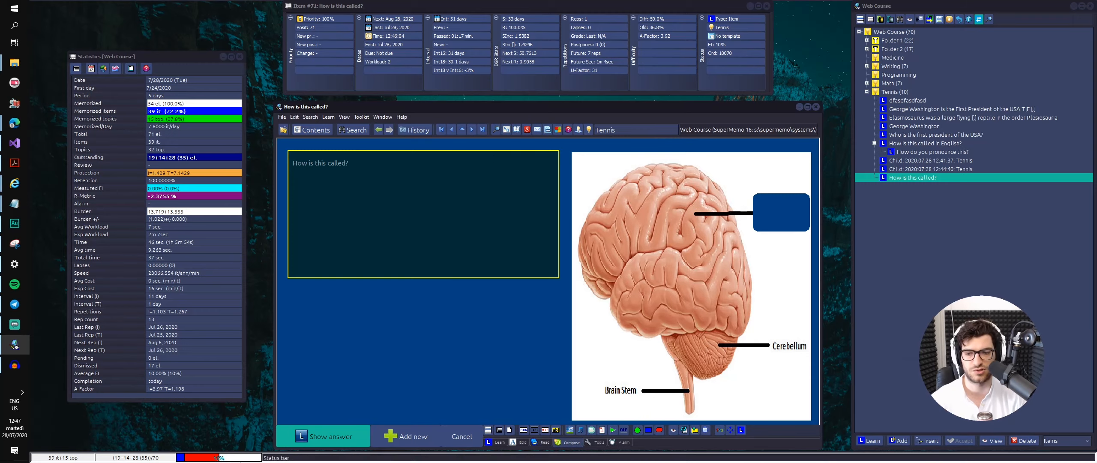
{"action": "key", "text": "Return"}
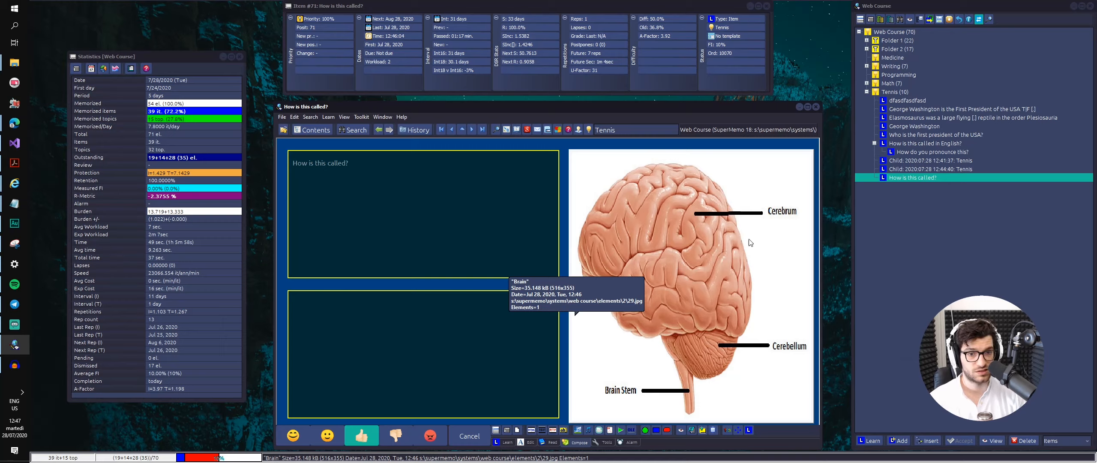
{"action": "key", "text": "Return"}
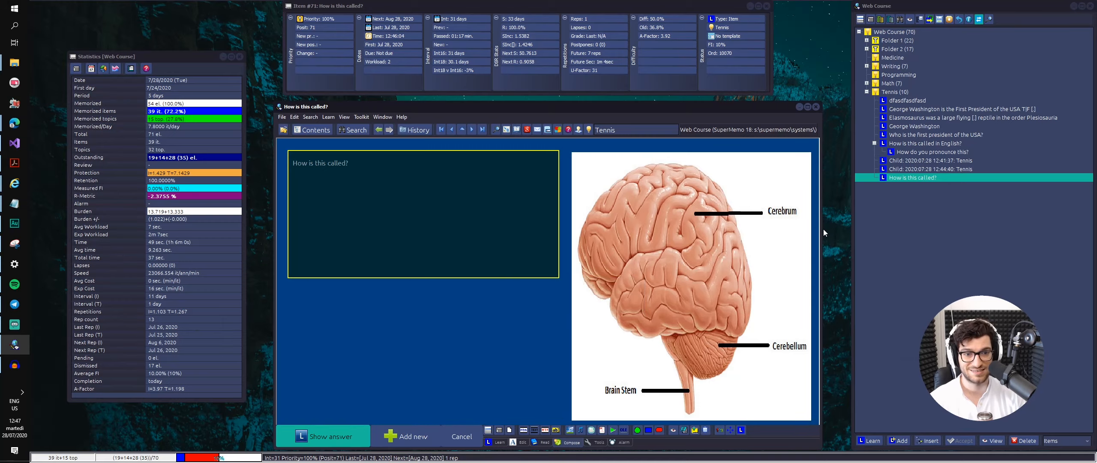
{"action": "key", "text": "Escape"}
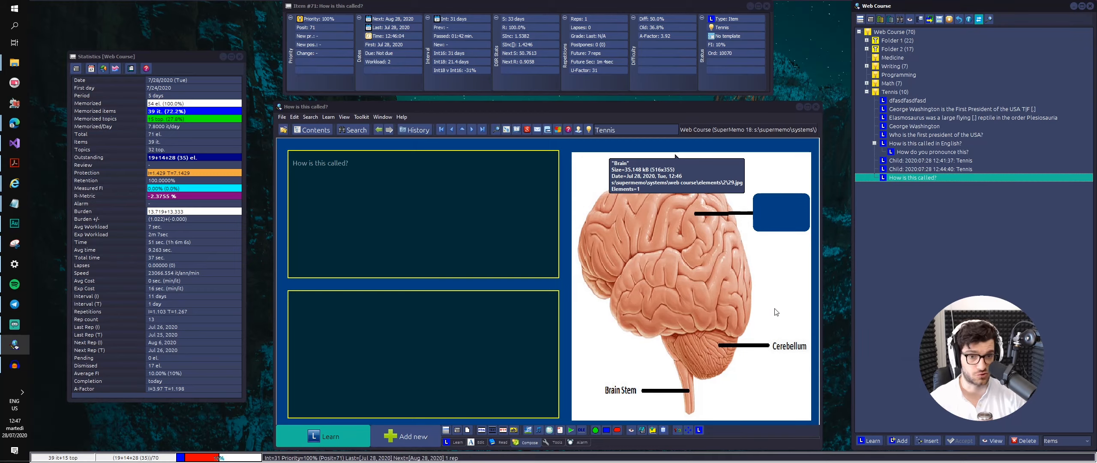
- Widen the element window and shorten the picture component so the brain picture regains its natural proportions
{"action": "left_click_drag", "start_coordinate": [822, 250], "coordinate": [858, 250]}
{"action": "left_click", "coordinate": [716, 252]}
{"action": "left_click", "coordinate": [716, 252]}
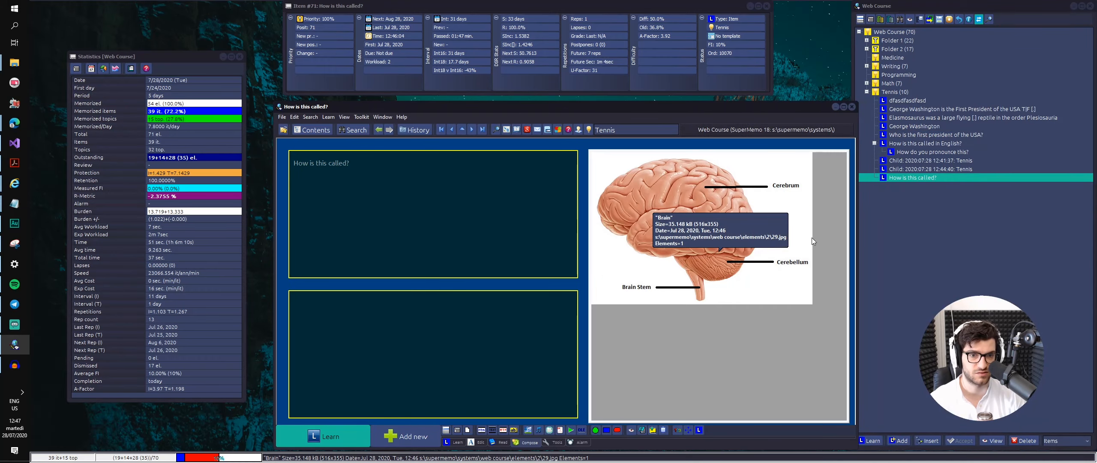
{"action": "left_click", "coordinate": [815, 240]}
{"action": "key", "text": "Escape"}
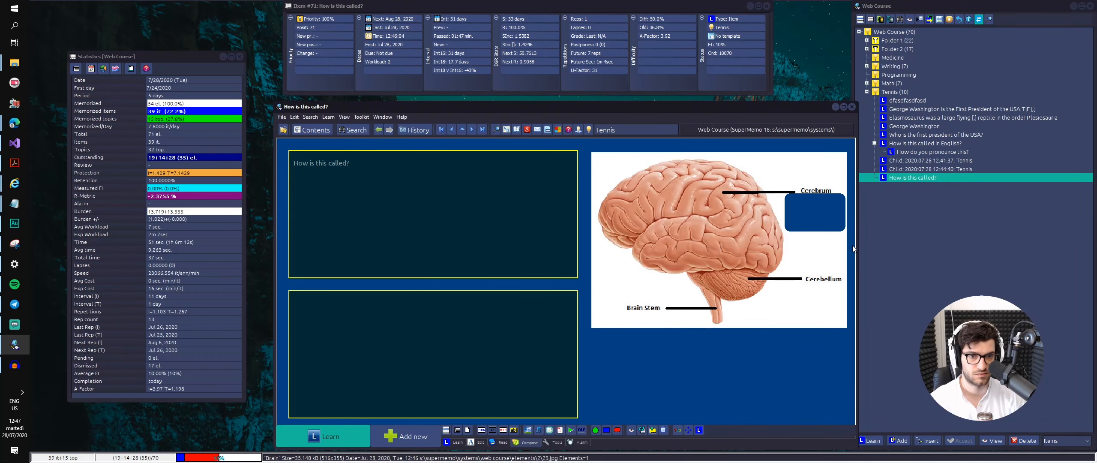
- Move the blue occlusion shape up so it covers the Cerebrum label on the resized picture
{"action": "left_click", "coordinate": [828, 214], "text": "alt"}
{"action": "left_click_drag", "start_coordinate": [825, 201], "coordinate": [825, 190]}
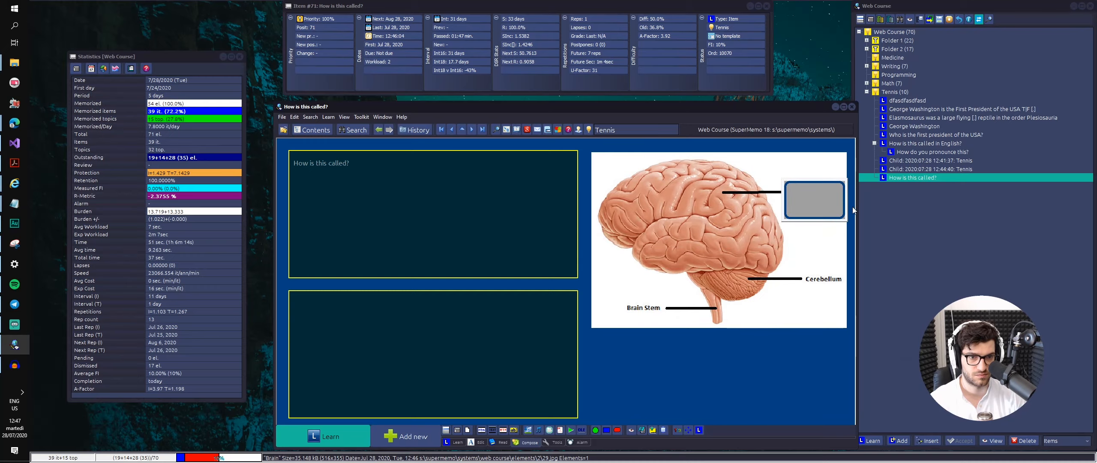
- Extend the element window upward and check how the brain picture and occlusion shape scale with it
{"action": "left_click_drag", "start_coordinate": [768, 107], "coordinate": [767, 90]}
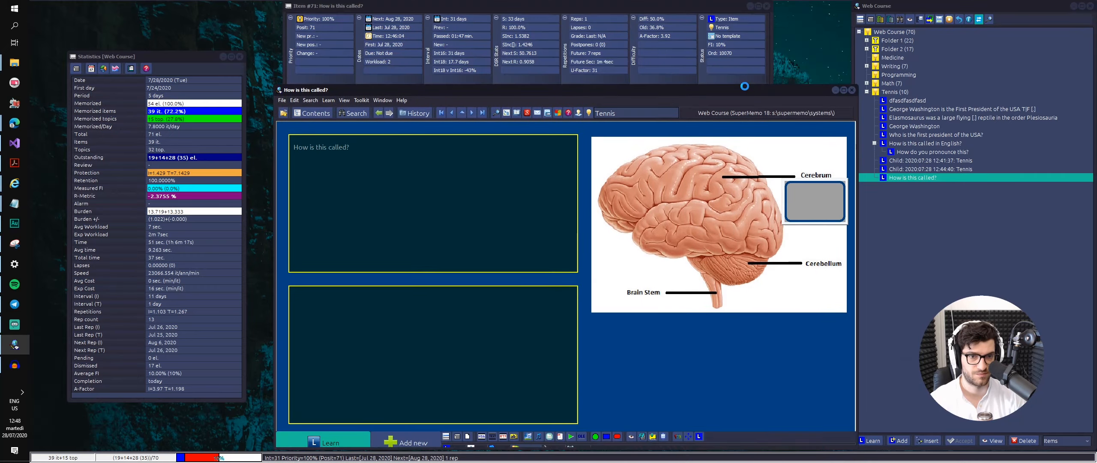
{"action": "left_click", "coordinate": [746, 219], "text": "alt"}
{"action": "key", "text": "Escape"}
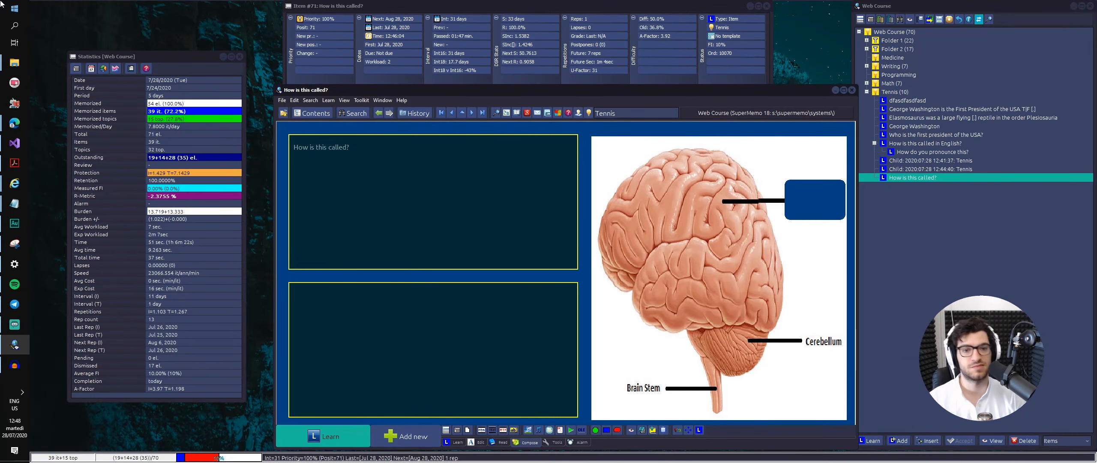
- Examine the brain picture at its original proportions and compare it with the stretched picture and the occlusion shape
{"action": "left_click", "coordinate": [658, 185]}
{"action": "left_click", "coordinate": [704, 225]}
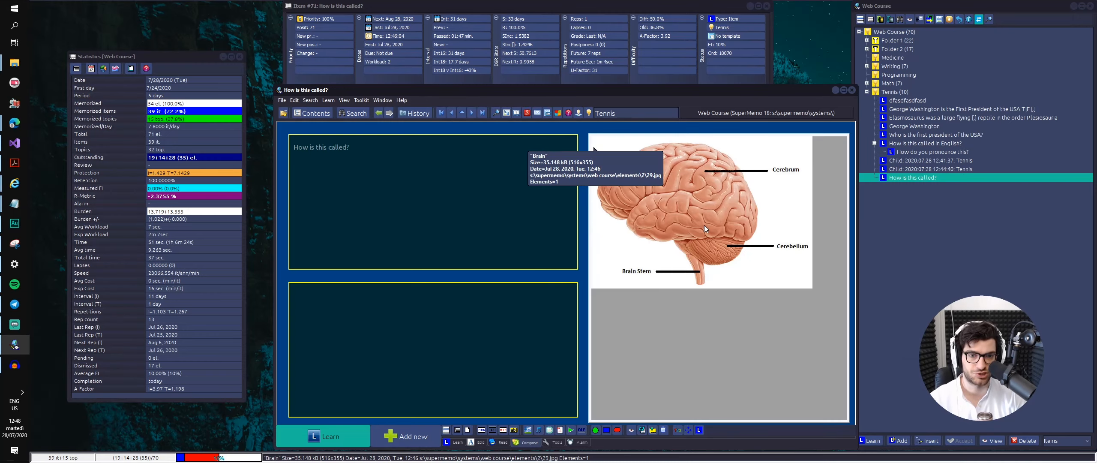
{"action": "left_click", "coordinate": [705, 224]}
{"action": "left_click", "coordinate": [705, 224]}
{"action": "key", "text": "Escape"}
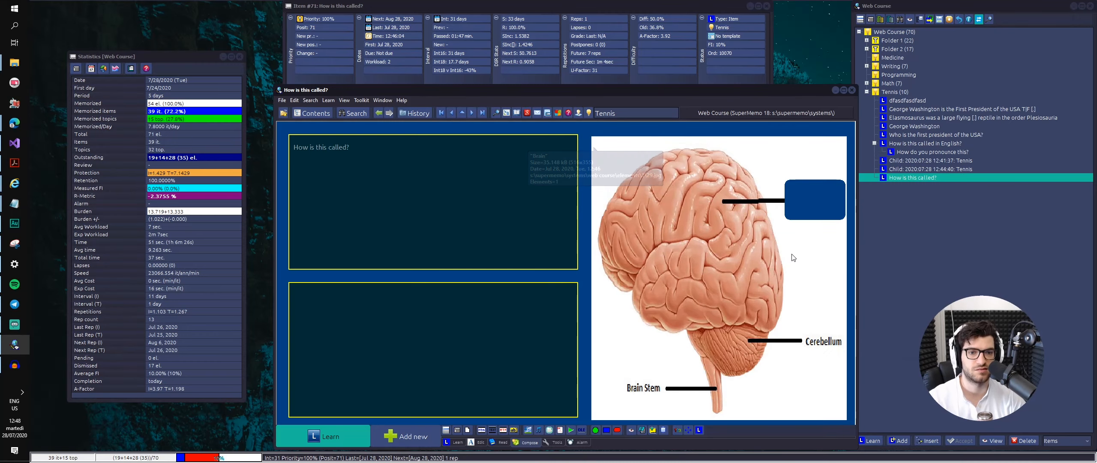
{"action": "left_click", "coordinate": [821, 199]}
{"action": "key", "text": "Escape"}
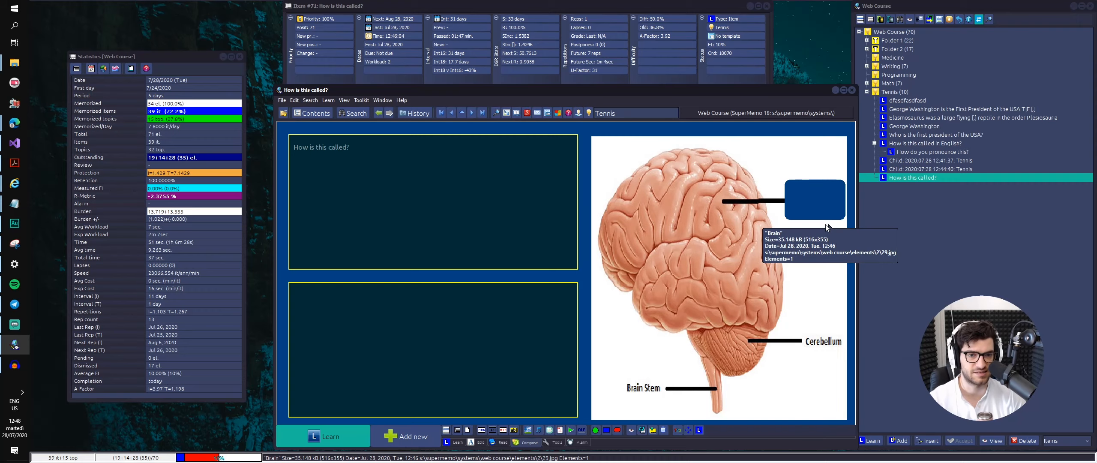
{"action": "left_click", "coordinate": [803, 200]}
{"action": "key", "text": "Escape"}
{"action": "key", "text": "Escape"}
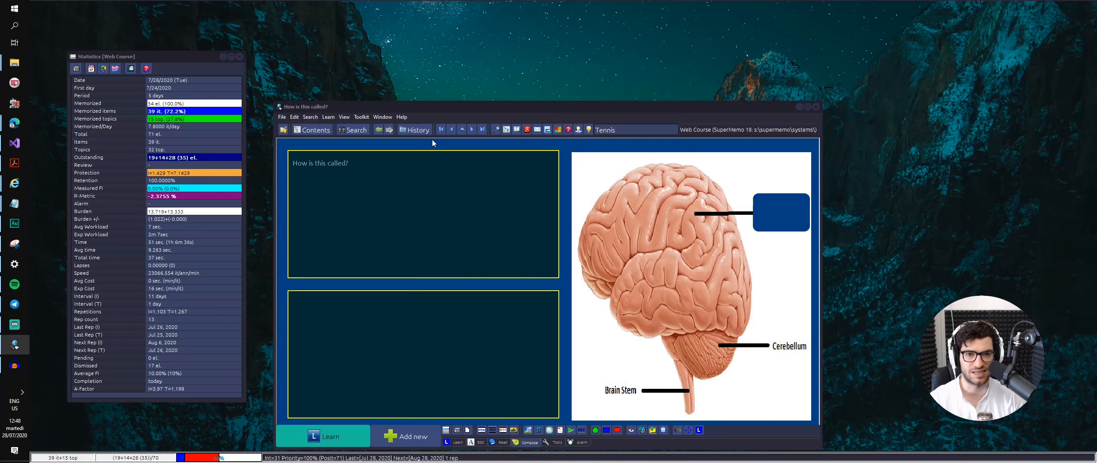
- Restore the element window's arrangement by applying the Normal window layout
{"action": "left_click", "coordinate": [486, 232]}
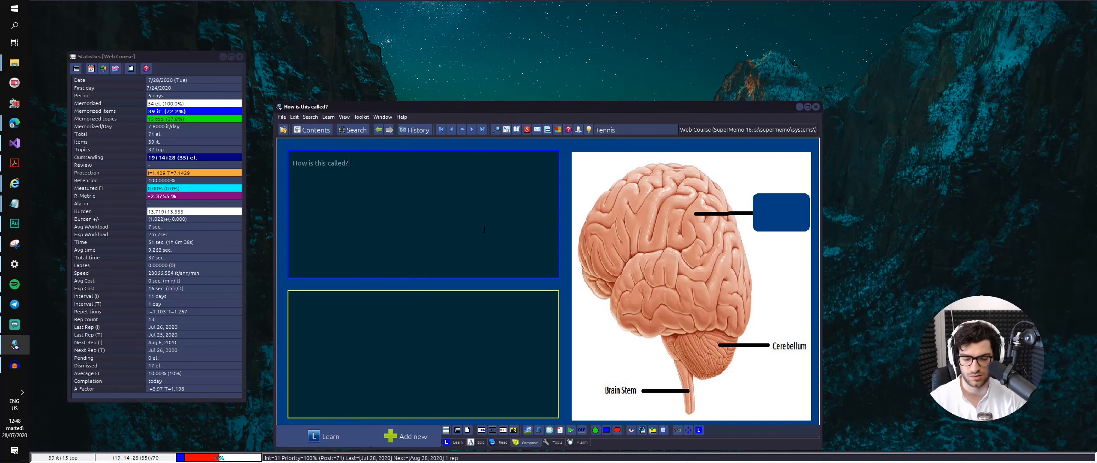
{"action": "key", "text": "ctrl+F5"}
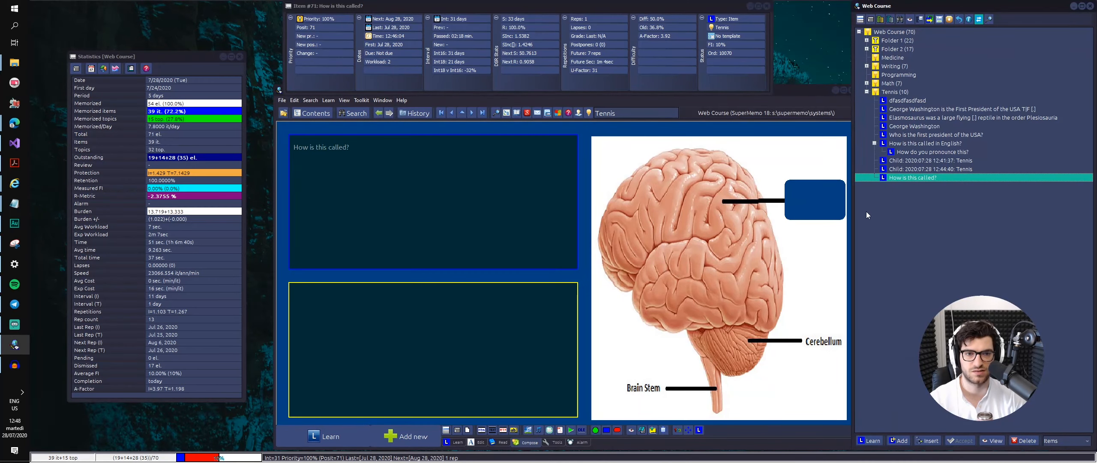
{"action": "left_click", "coordinate": [382, 99]}
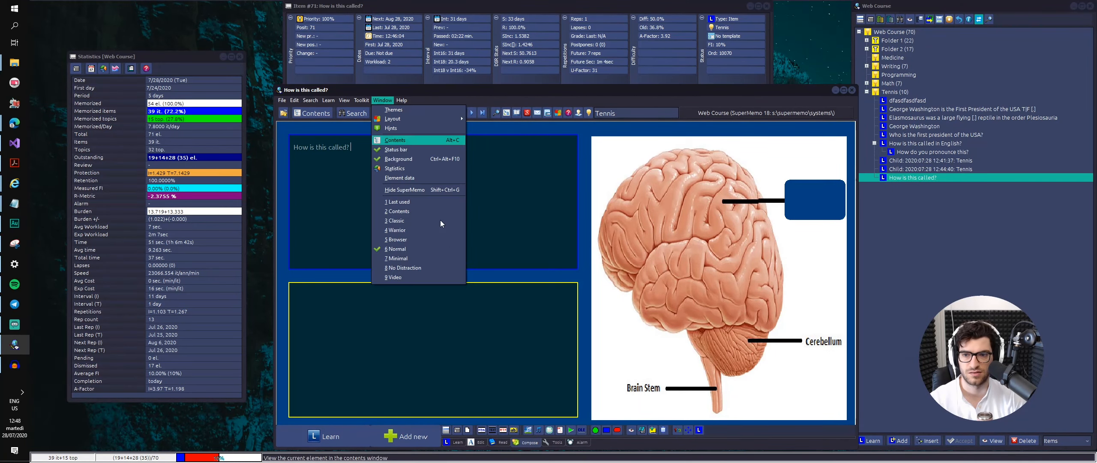
{"action": "left_click", "coordinate": [428, 252]}
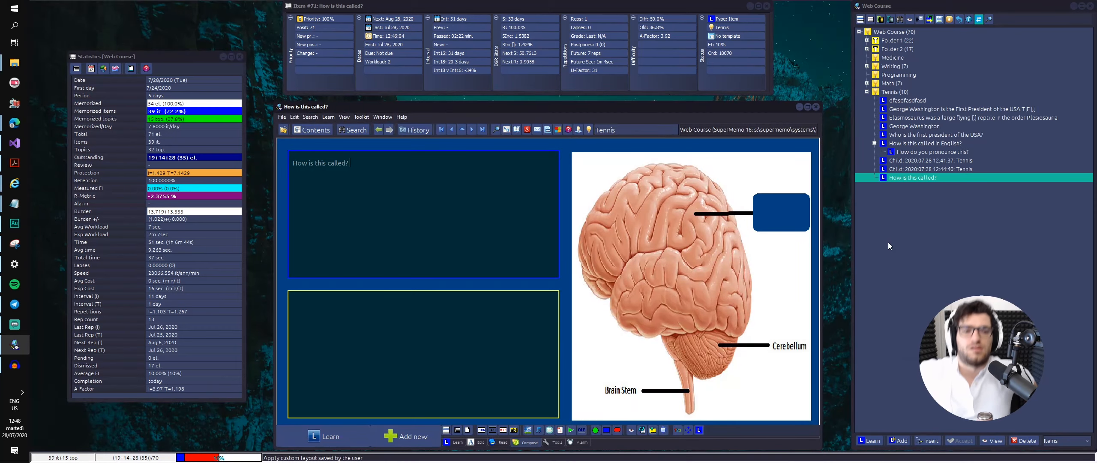
- Add a new item to the Tennis branch and apply the YouTube template to it
{"action": "left_click", "coordinate": [952, 232]}
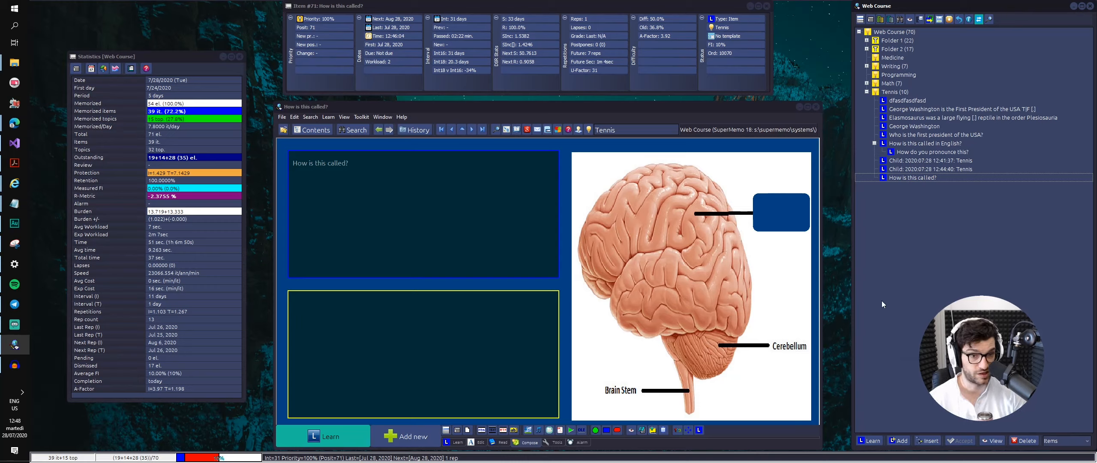
{"action": "key", "text": "alt+a"}
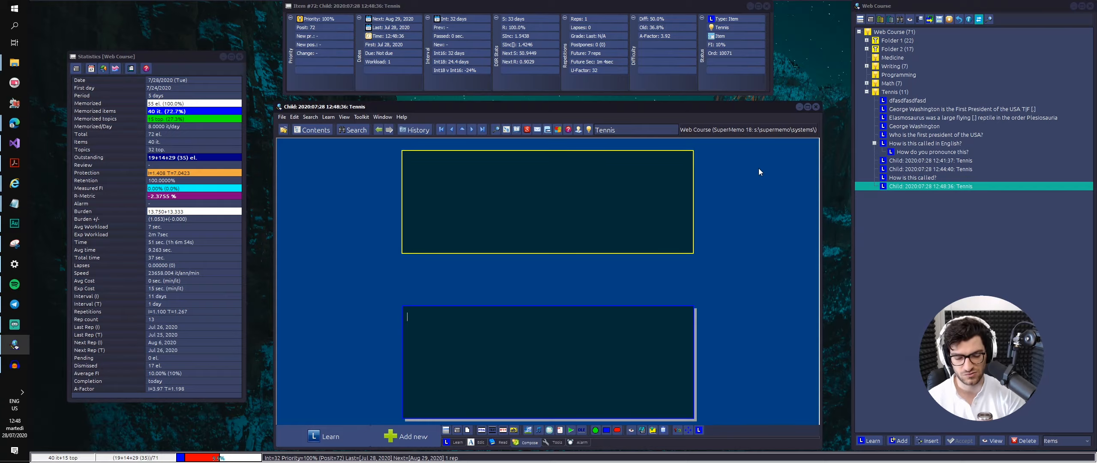
{"action": "key", "text": "ctrl+shift+m"}
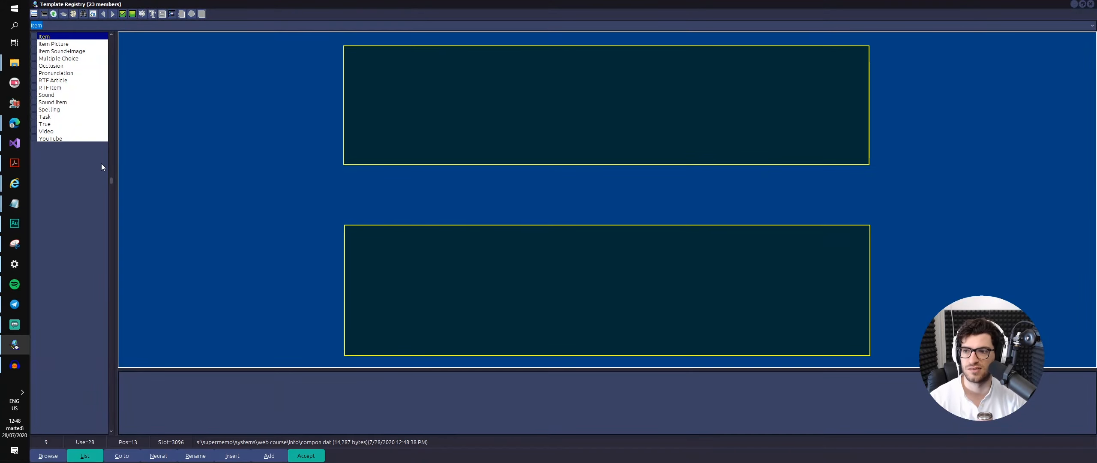
{"action": "left_click", "coordinate": [53, 132]}
{"action": "left_click", "coordinate": [53, 144]}
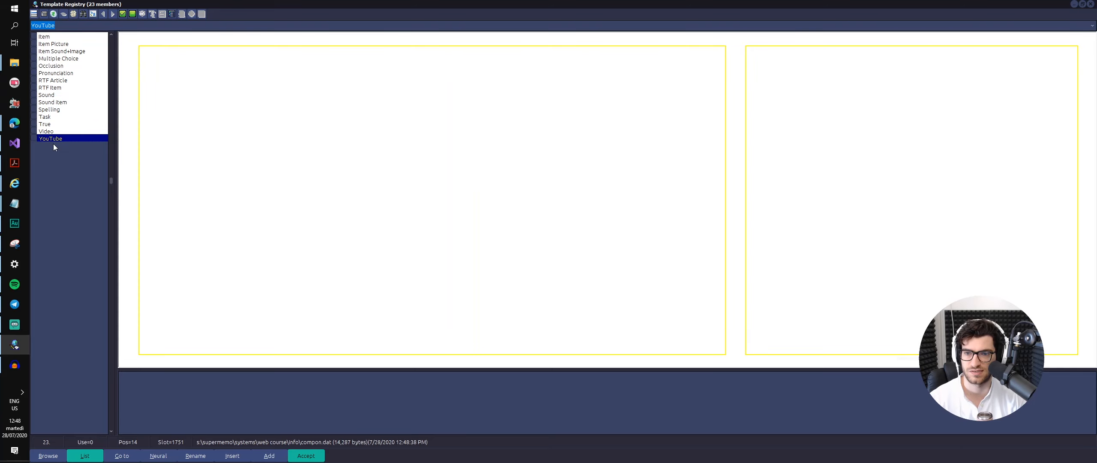
{"action": "key", "text": "Return"}
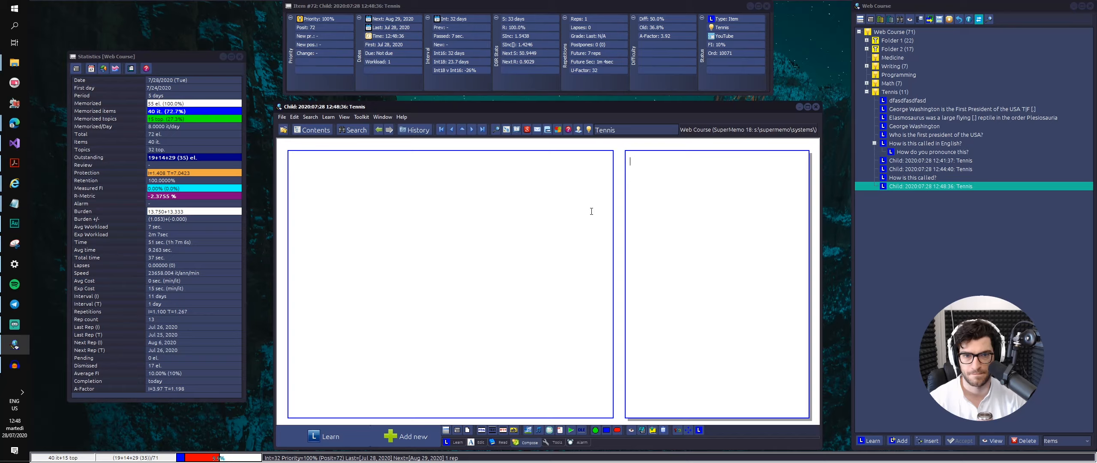
{"action": "right_click", "coordinate": [575, 209]}
{"action": "left_click", "coordinate": [568, 193]}
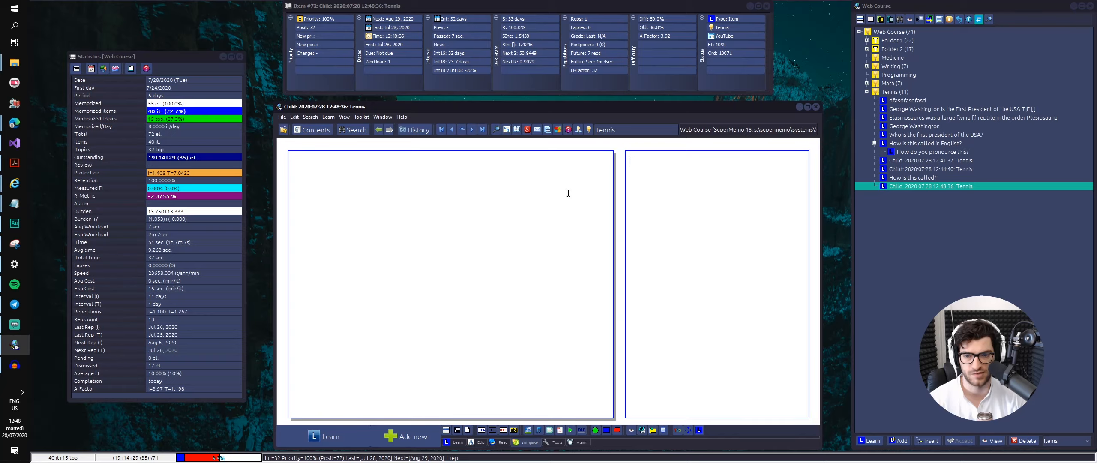
- Apply the Video template to the new item and check its text and player components
{"action": "left_click", "coordinate": [1010, 211]}
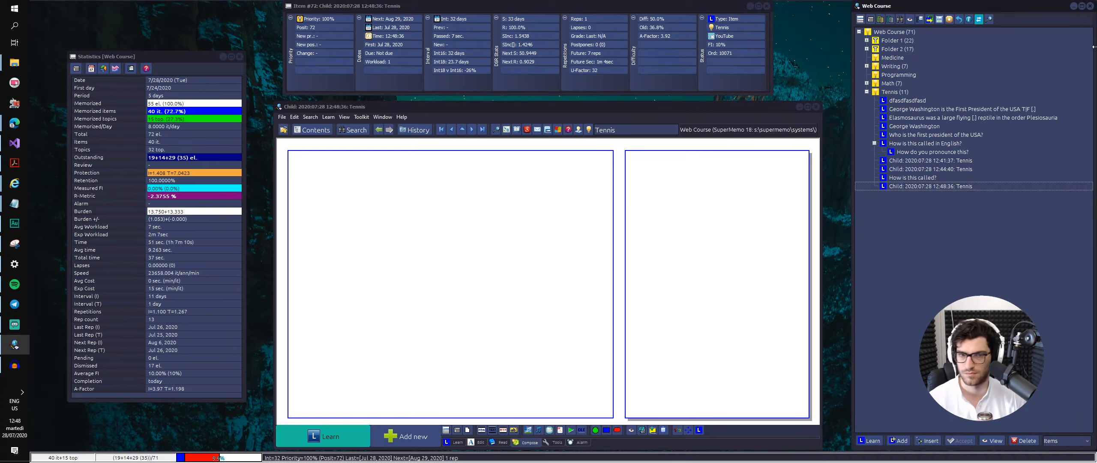
{"action": "left_click", "coordinate": [648, 118]}
{"action": "left_click", "coordinate": [635, 189]}
{"action": "key", "text": "ctrl+shift+m"}
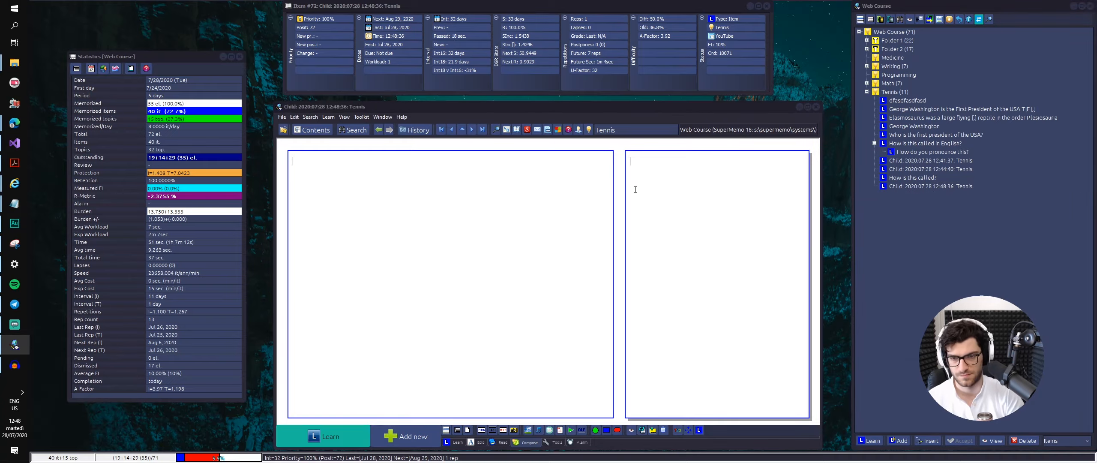
{"action": "scroll", "coordinate": [54, 50], "scroll_direction": "up", "scroll_amount": 2}
{"action": "left_click", "coordinate": [55, 44]}
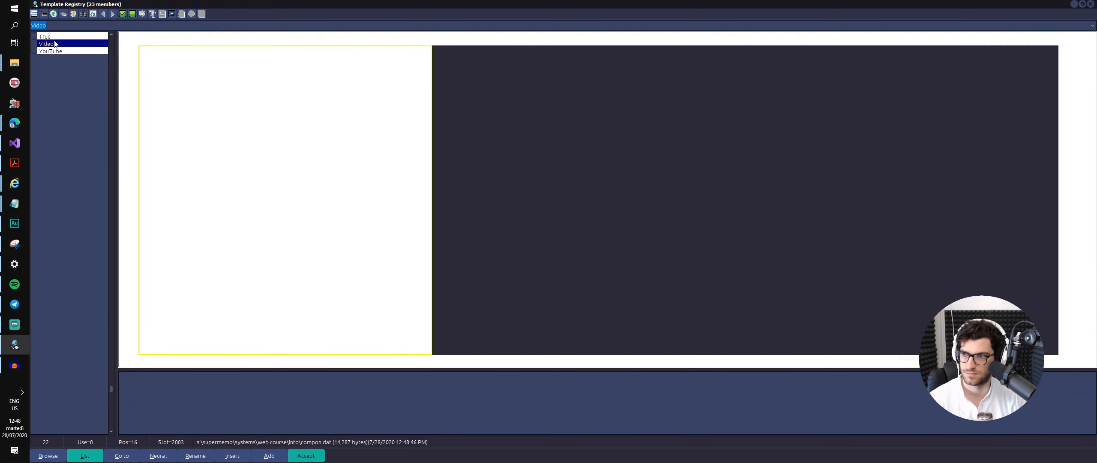
{"action": "key", "text": "Return"}
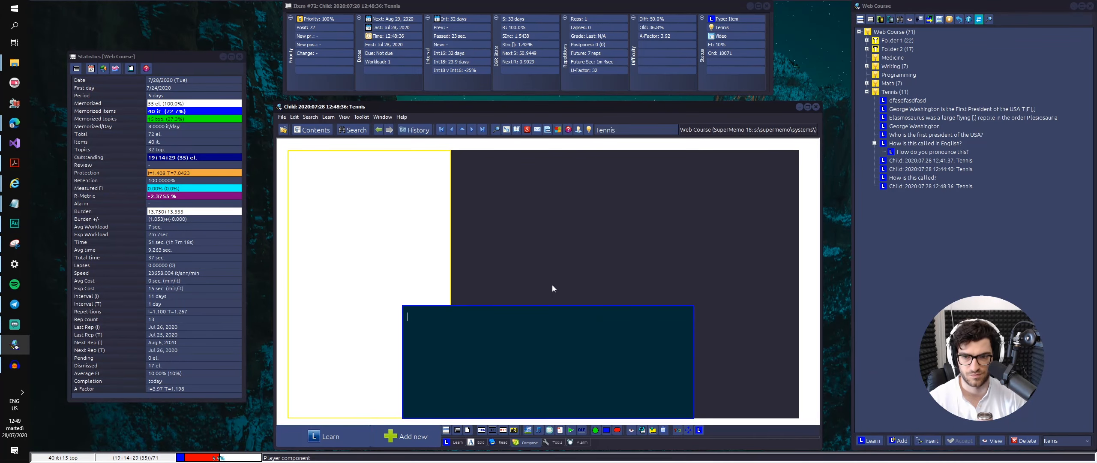
{"action": "key", "text": "Escape"}
{"action": "left_click", "coordinate": [326, 347]}
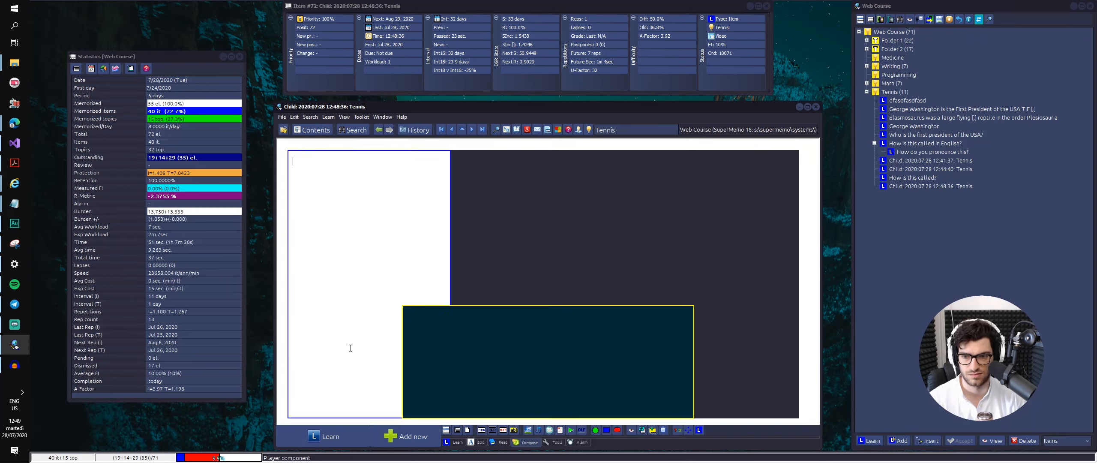
{"action": "left_click", "coordinate": [560, 352]}
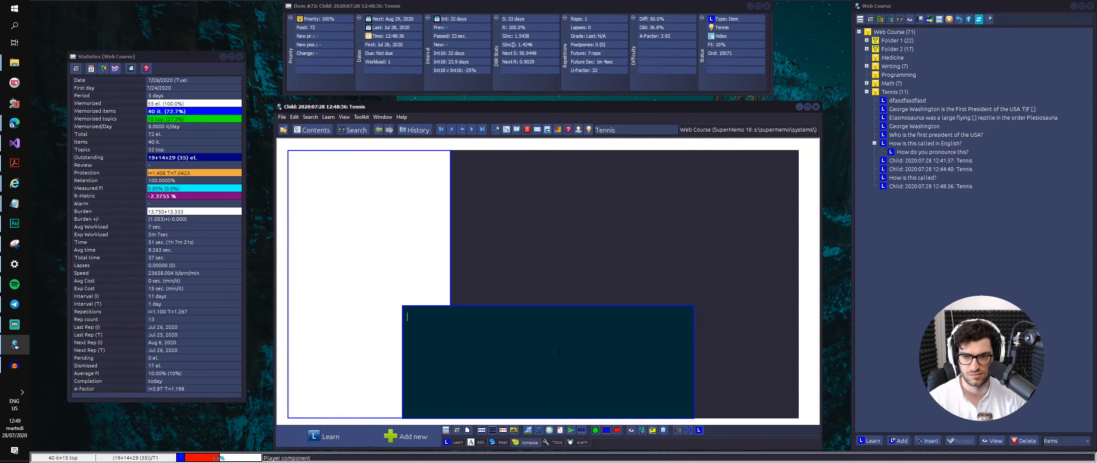
- Replace the test item with a new one and apply the Video template to it
{"action": "left_click", "coordinate": [314, 125]}
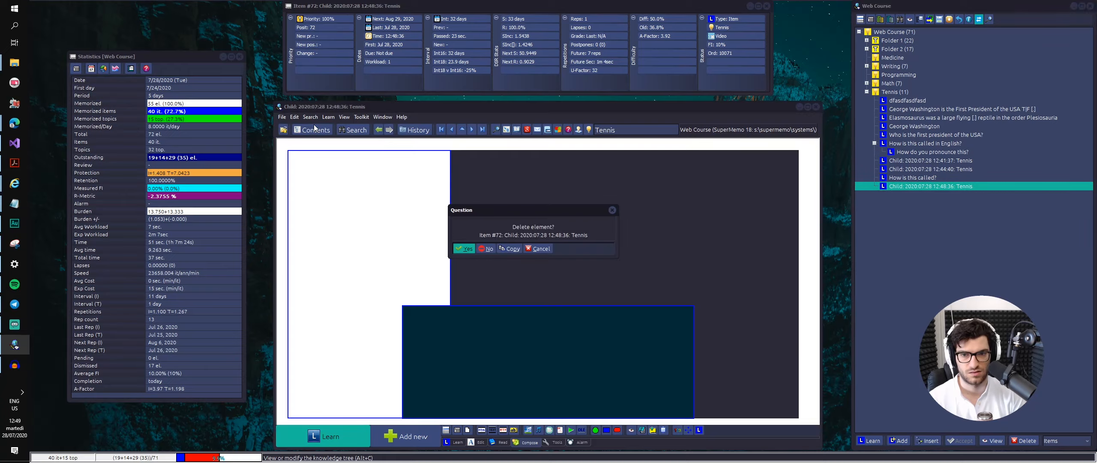
{"action": "key", "text": "alt+a"}
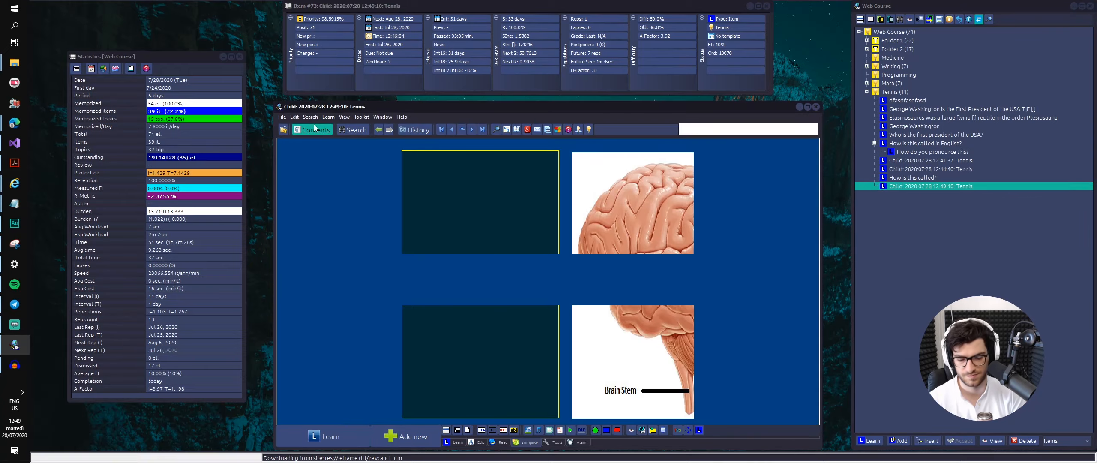
{"action": "key", "text": "ctrl+shift+m"}
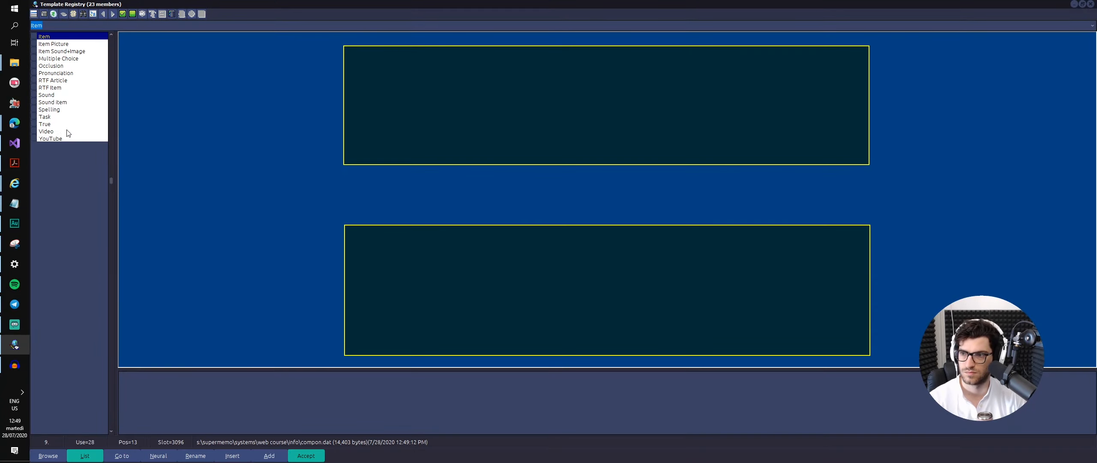
{"action": "left_click", "coordinate": [64, 132]}
{"action": "key", "text": "Return"}
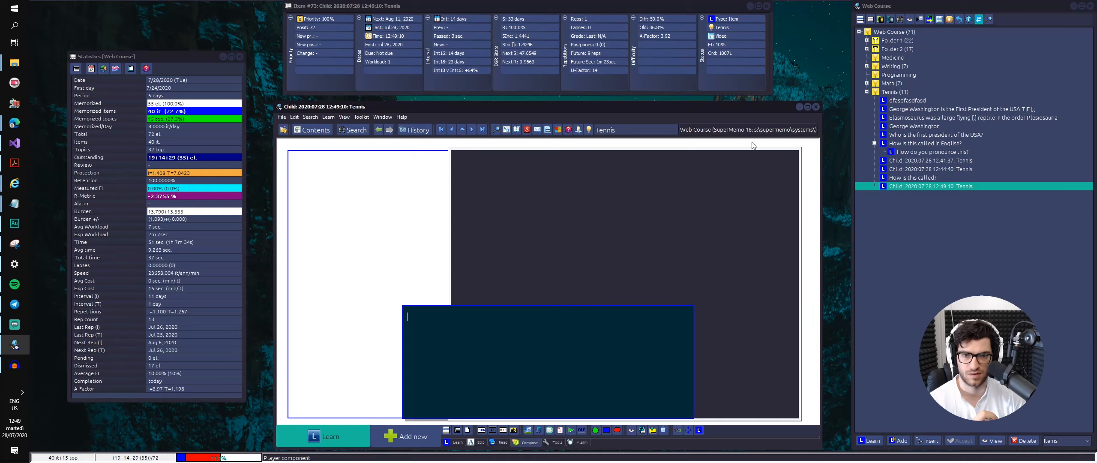
- Extend the element window upward and replace the Video item with a new item based on the Item template
{"action": "left_click_drag", "start_coordinate": [721, 102], "coordinate": [728, 53]}
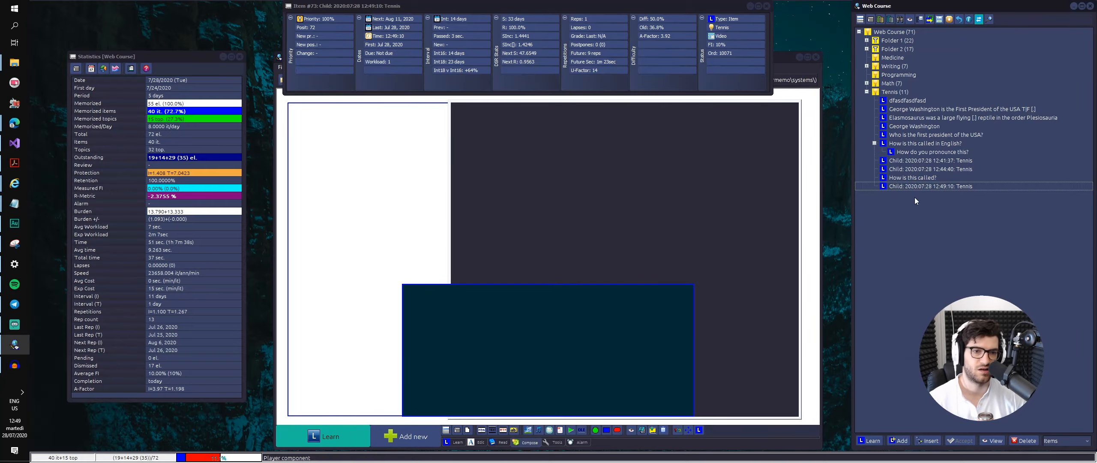
{"action": "left_click", "coordinate": [901, 179]}
{"action": "left_click", "coordinate": [905, 185]}
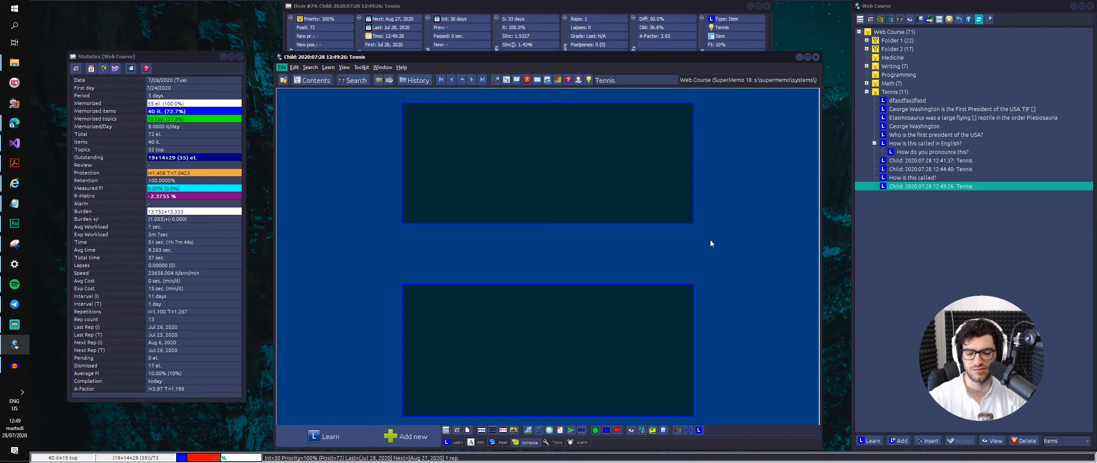
- Overwrite the new item with its Item template, detach the template, and move the question field toward the element's upper-left corner
{"action": "key", "text": "alt"}
{"action": "key", "text": "Escape"}
{"action": "key", "text": "Escape"}
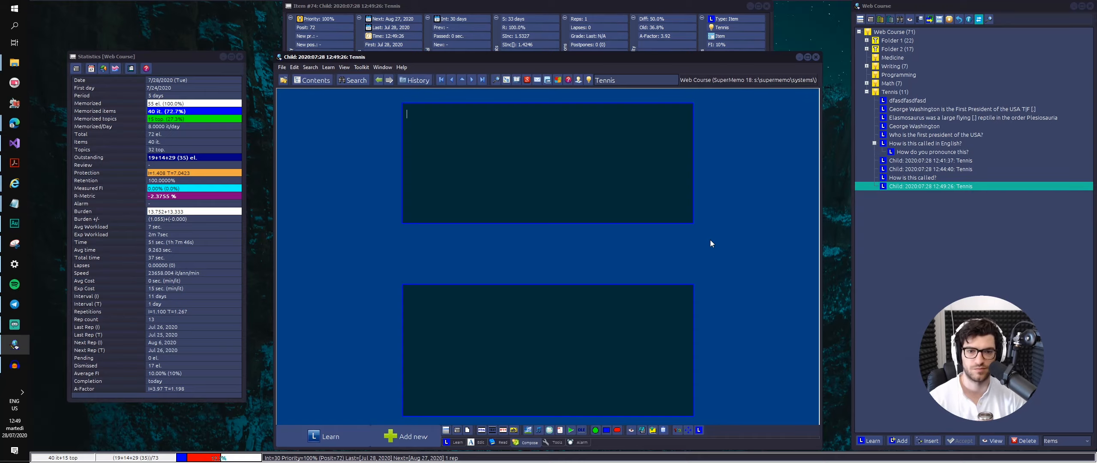
{"action": "key", "text": "ctrl+v"}
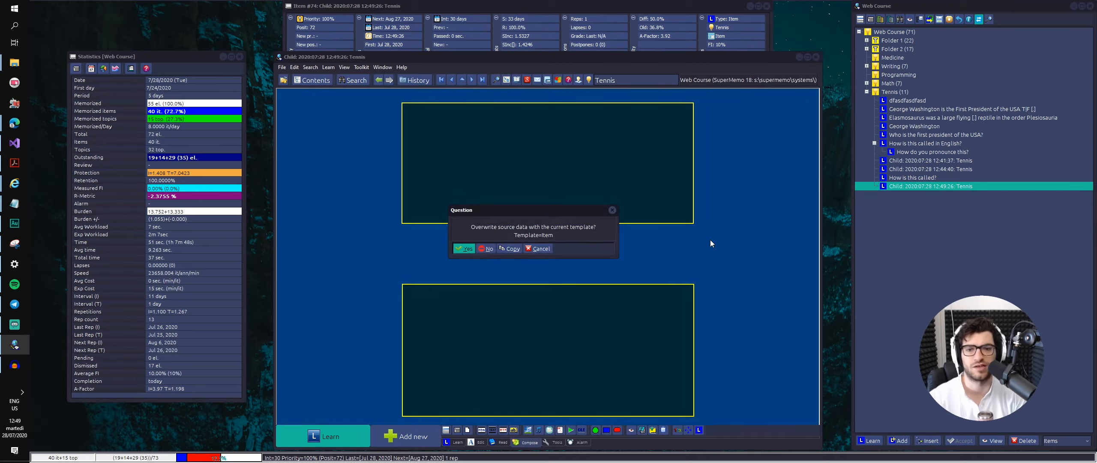
{"action": "key", "text": "Return"}
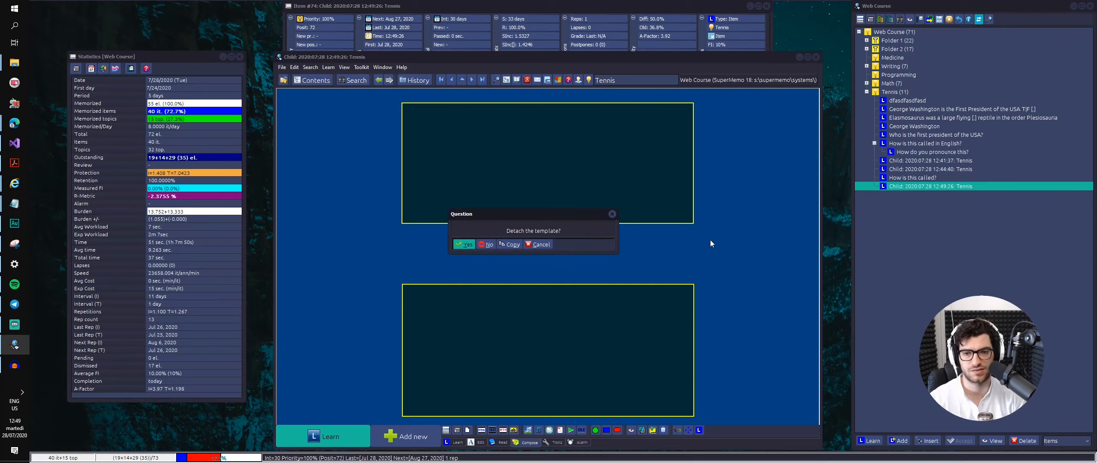
{"action": "key", "text": "Return"}
{"action": "left_click_drag", "start_coordinate": [627, 178], "coordinate": [550, 185]}
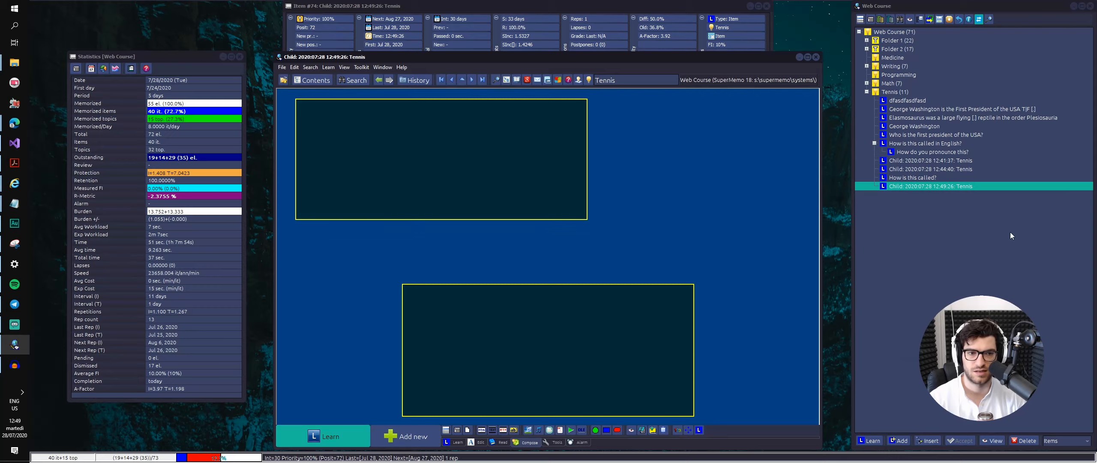
- Delete the item with the shifted question field, add a new topic under Tennis, and select its text component
{"action": "left_click", "coordinate": [951, 189]}
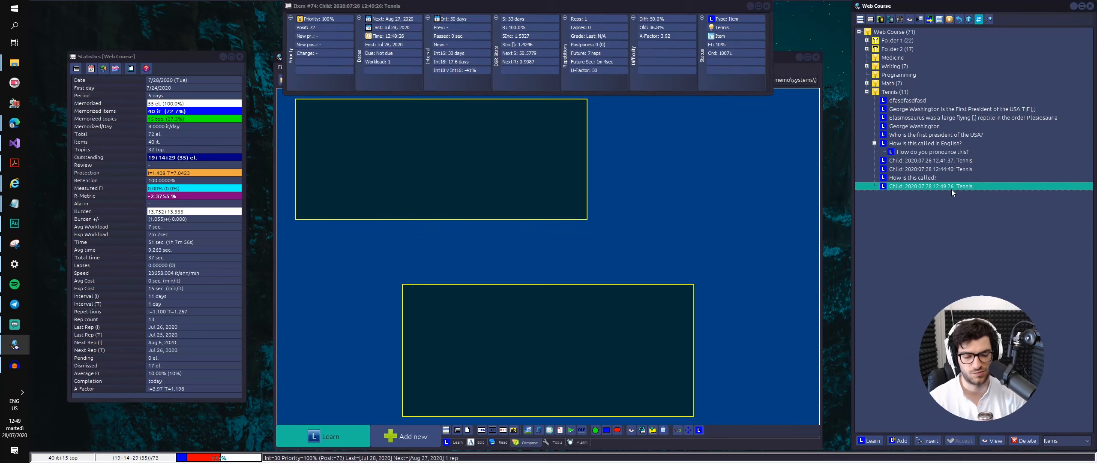
{"action": "key", "text": "Delete"}
{"action": "key", "text": "alt+n"}
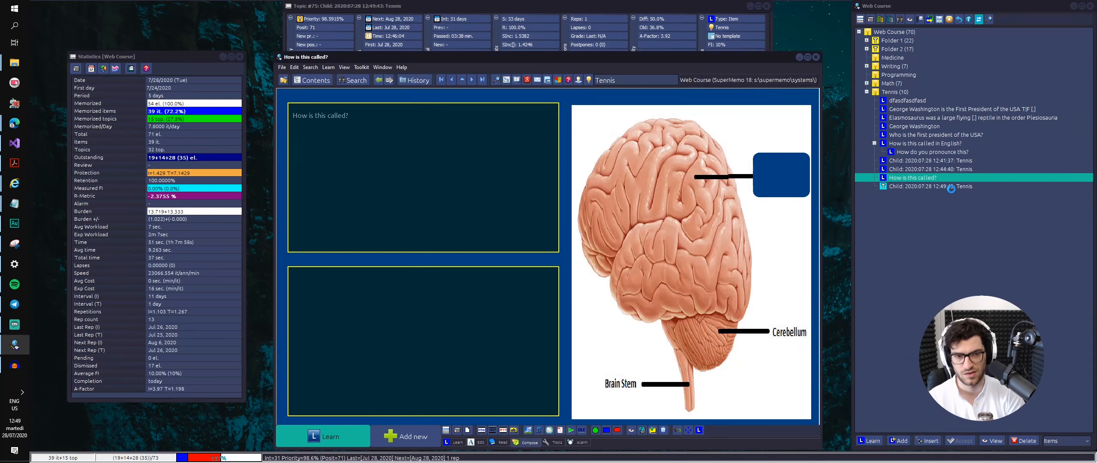
{"action": "left_click", "coordinate": [662, 188], "text": "alt"}
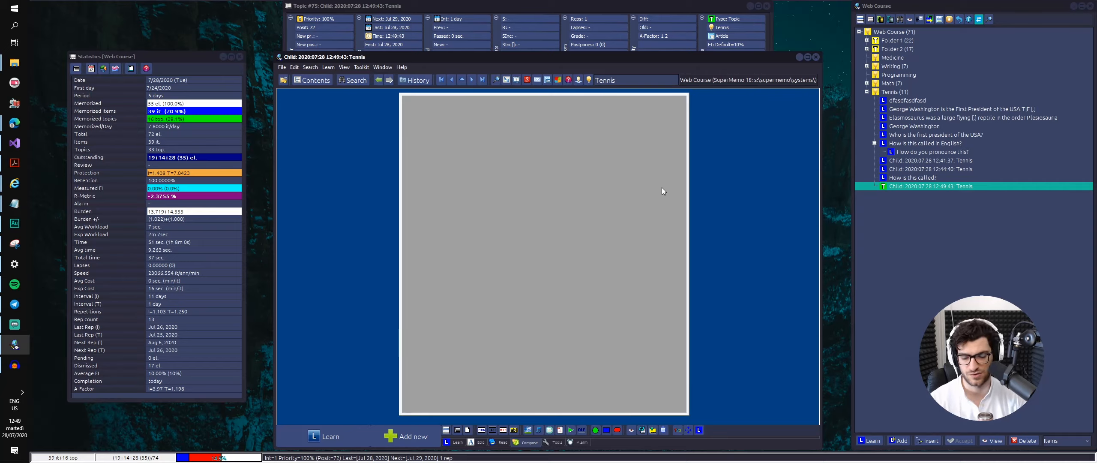
- Narrow the new topic's text component to a tall column along the element's left edge and detach the topic's template
{"action": "key", "text": "Delete"}
{"action": "key", "text": "Return"}
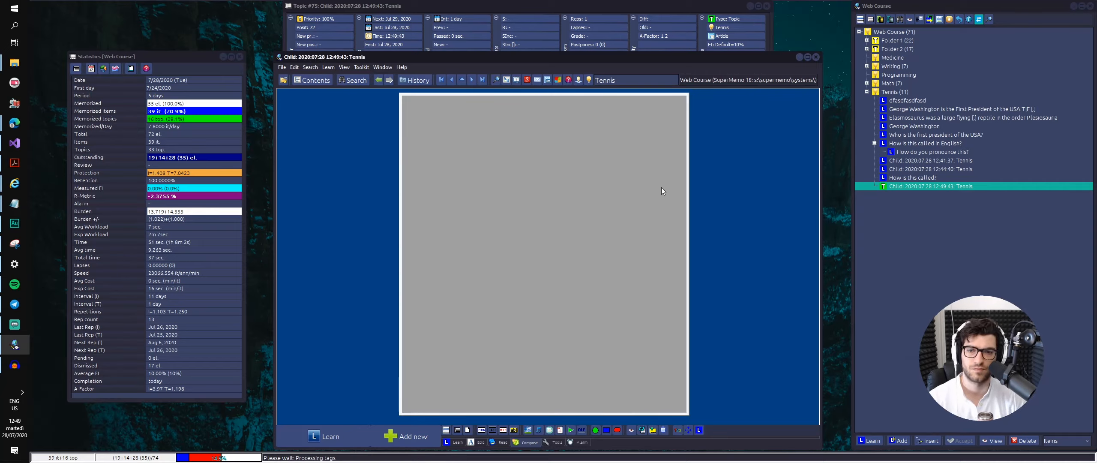
{"action": "left_click_drag", "start_coordinate": [662, 187], "coordinate": [437, 178]}
{"action": "key", "text": "Escape"}
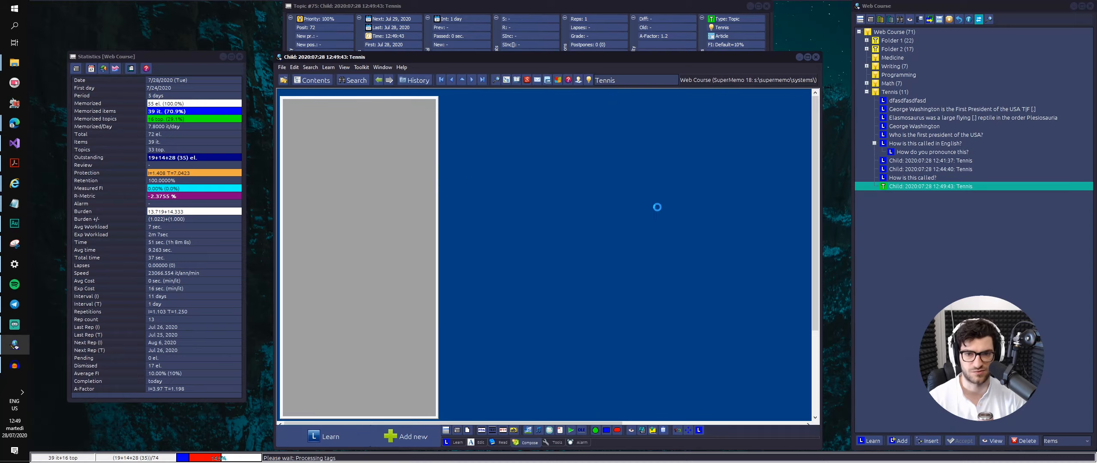
- Add a video component beside the text column and enlarge it to fill most of the remaining element area
{"action": "left_click", "coordinate": [551, 430]}
{"action": "left_click_drag", "start_coordinate": [449, 156], "coordinate": [567, 128]}
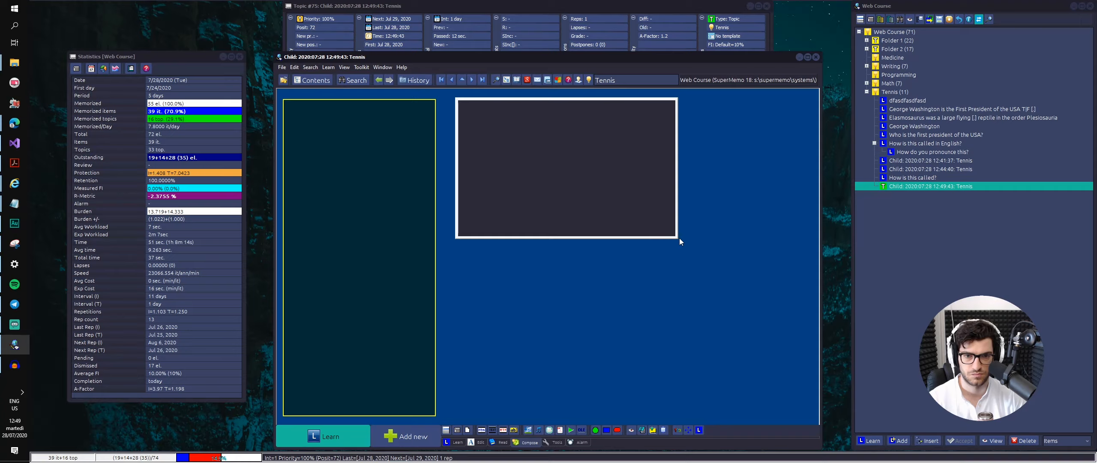
{"action": "left_click_drag", "start_coordinate": [679, 238], "coordinate": [802, 383]}
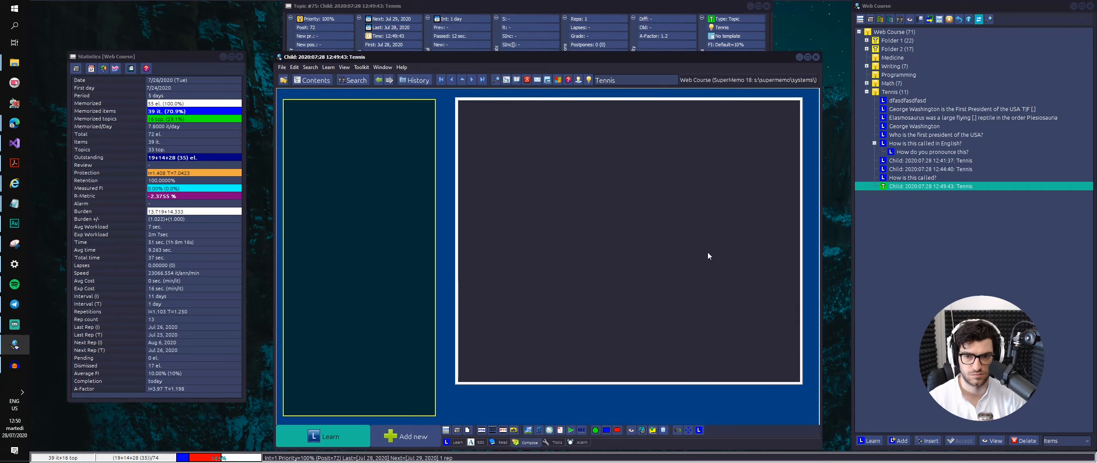
{"action": "left_click_drag", "start_coordinate": [708, 252], "coordinate": [693, 253]}
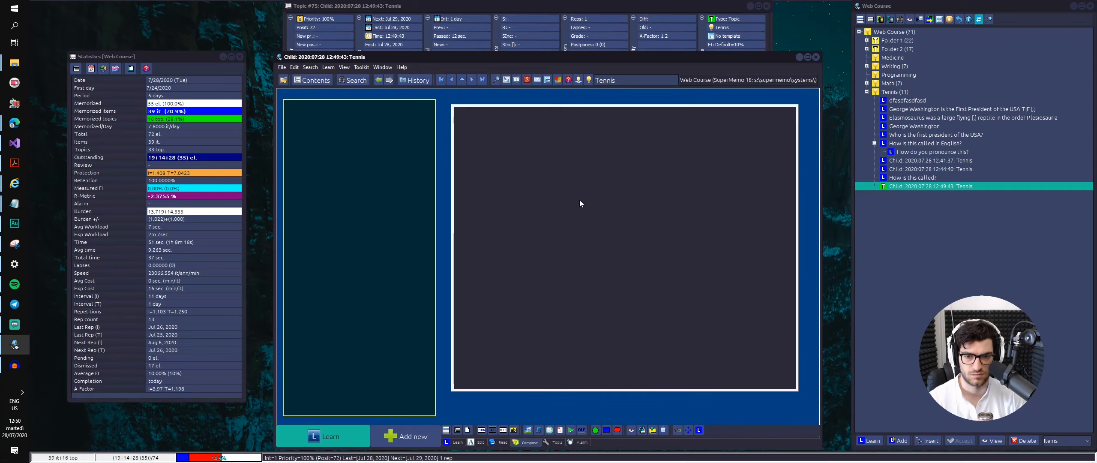
- Widen the element window and enlarge the video component to fill the added space beside the text column
{"action": "left_click_drag", "start_coordinate": [822, 252], "coordinate": [1028, 257]}
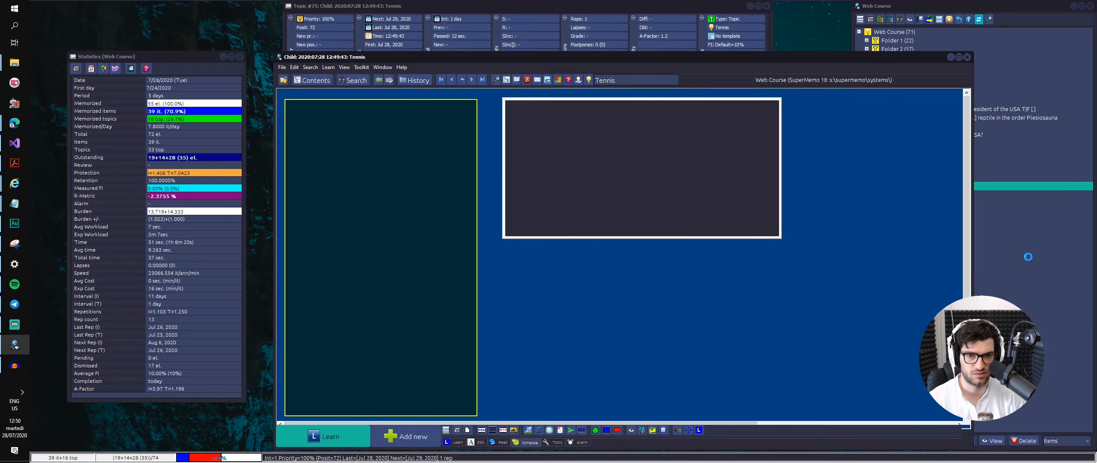
{"action": "left_click_drag", "start_coordinate": [828, 235], "coordinate": [999, 374]}
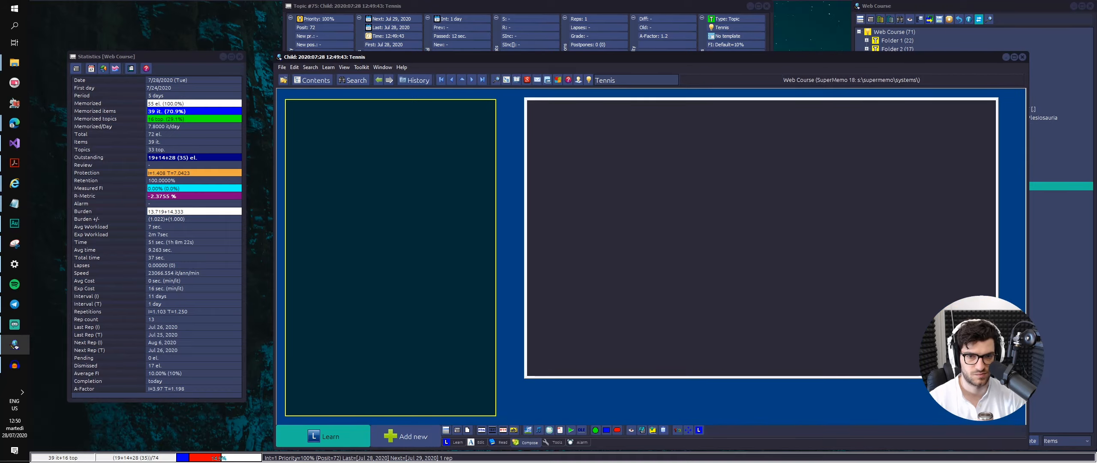
{"action": "left_click_drag", "start_coordinate": [789, 61], "coordinate": [695, 51]}
- Set the video component's panel type to Extractor
{"action": "right_click", "coordinate": [763, 199]}
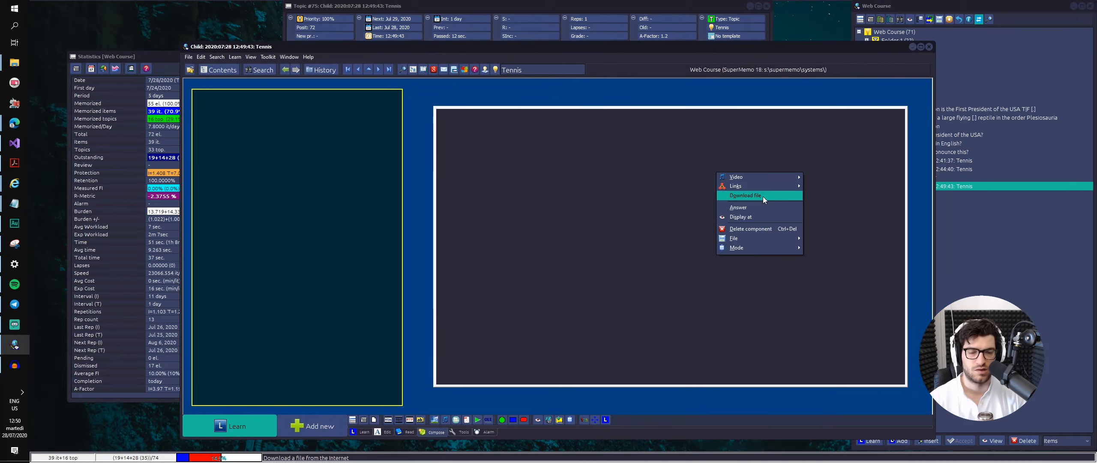
{"action": "mouse_move", "coordinate": [773, 177]}
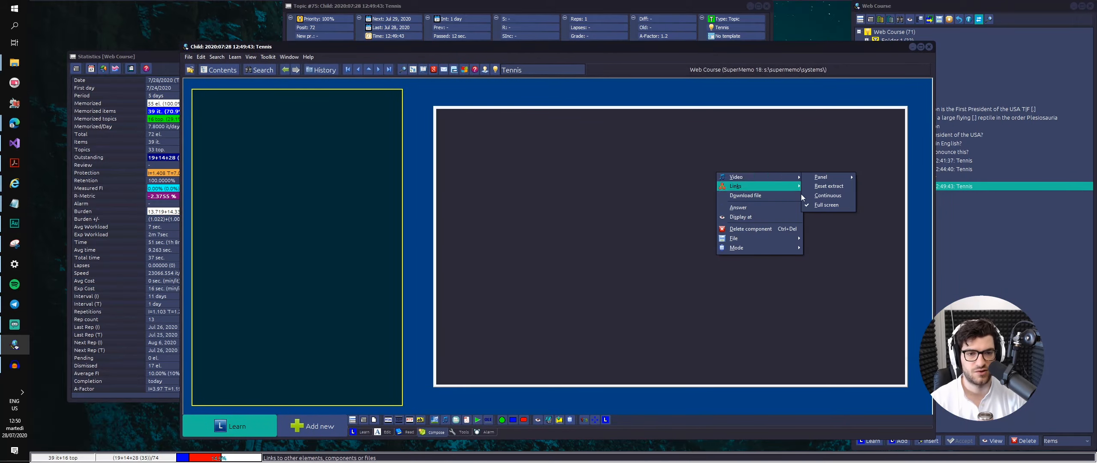
{"action": "mouse_move", "coordinate": [841, 180]}
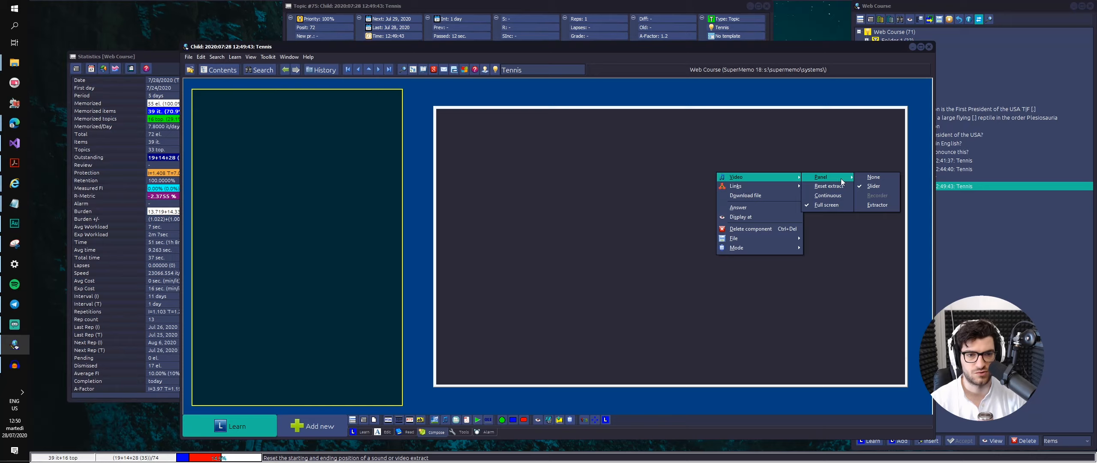
{"action": "left_click", "coordinate": [884, 206]}
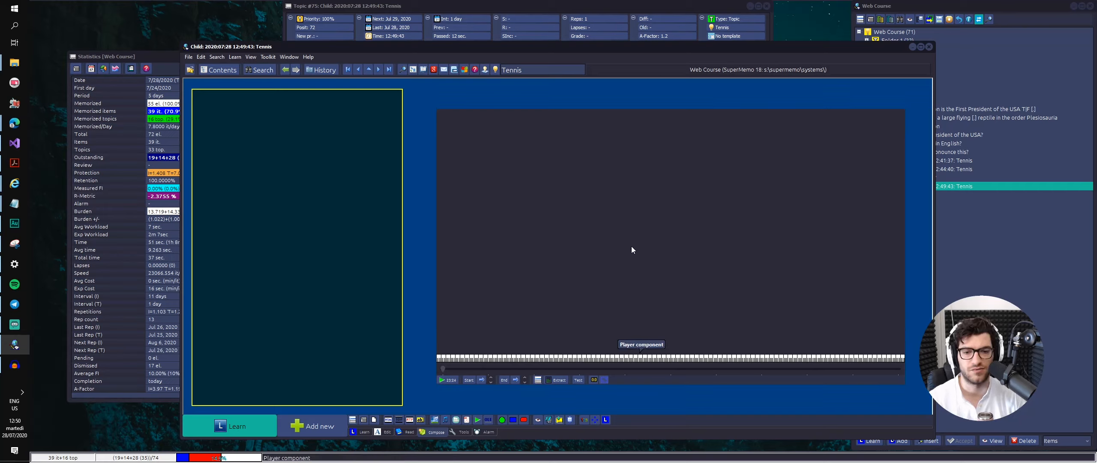
- Open the file selection for importing a video, view the available drives, and cancel the import
{"action": "key", "text": "ctrl+q"}
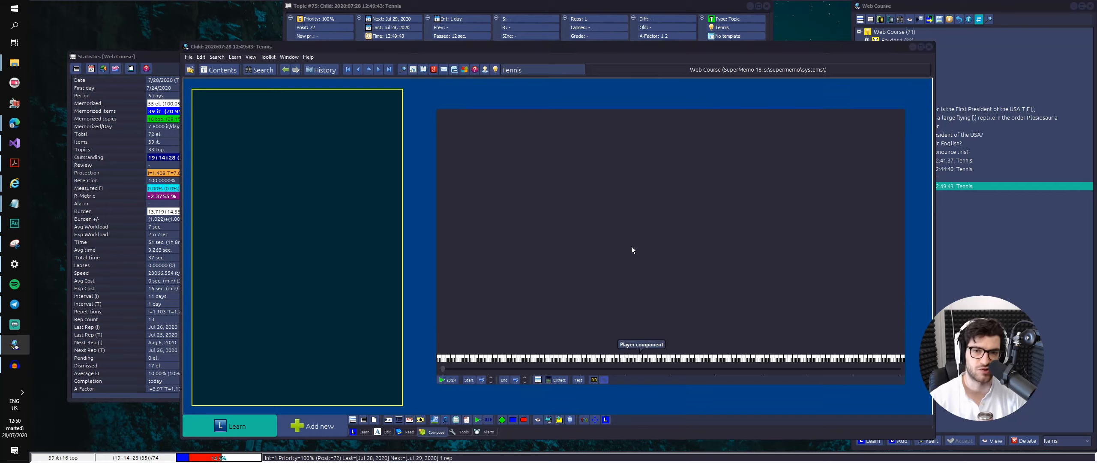
{"action": "left_click", "coordinate": [645, 73]}
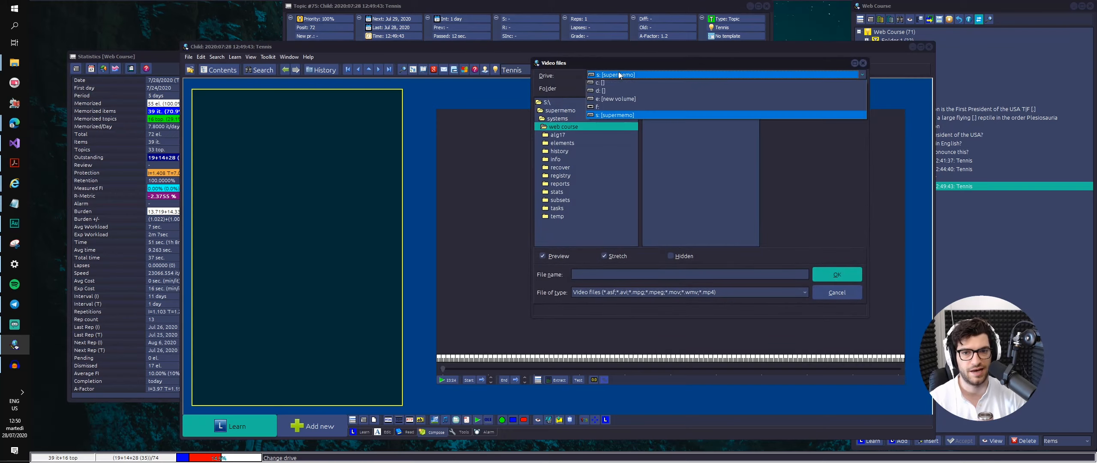
{"action": "left_click", "coordinate": [645, 73]}
{"action": "left_click", "coordinate": [863, 63]}
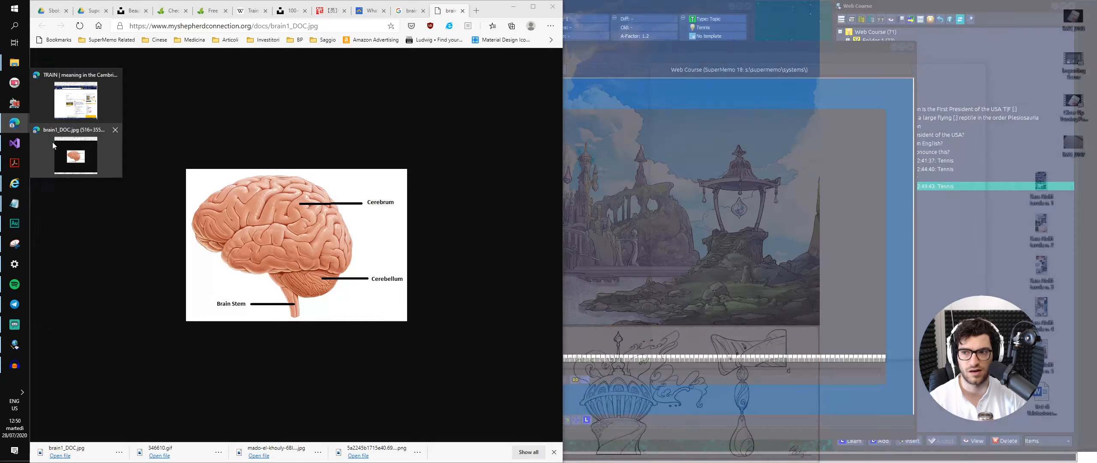
- Switch to the web browser, close the brain1_DOC.jpg page, and minimize the browser
{"action": "left_click", "coordinate": [52, 142]}
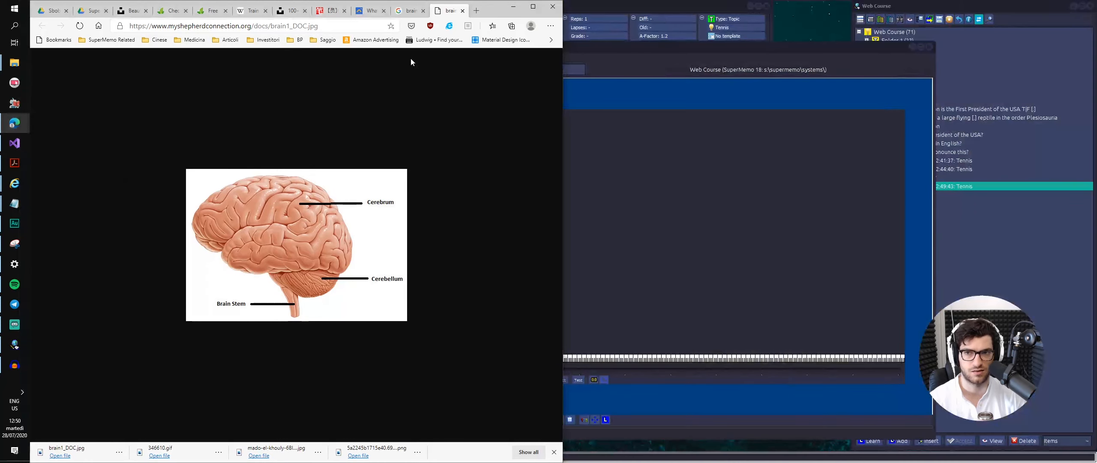
{"action": "left_click", "coordinate": [463, 11]}
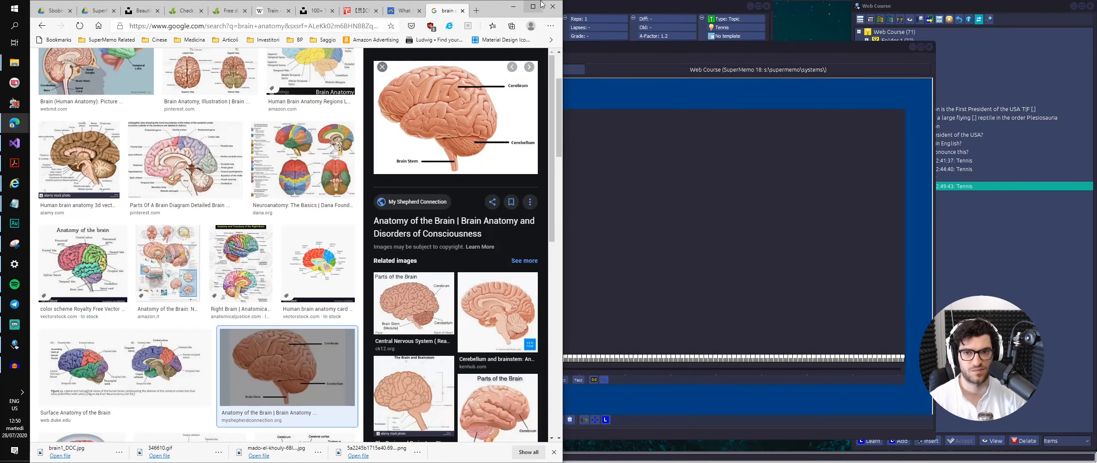
{"action": "left_click", "coordinate": [516, 7]}
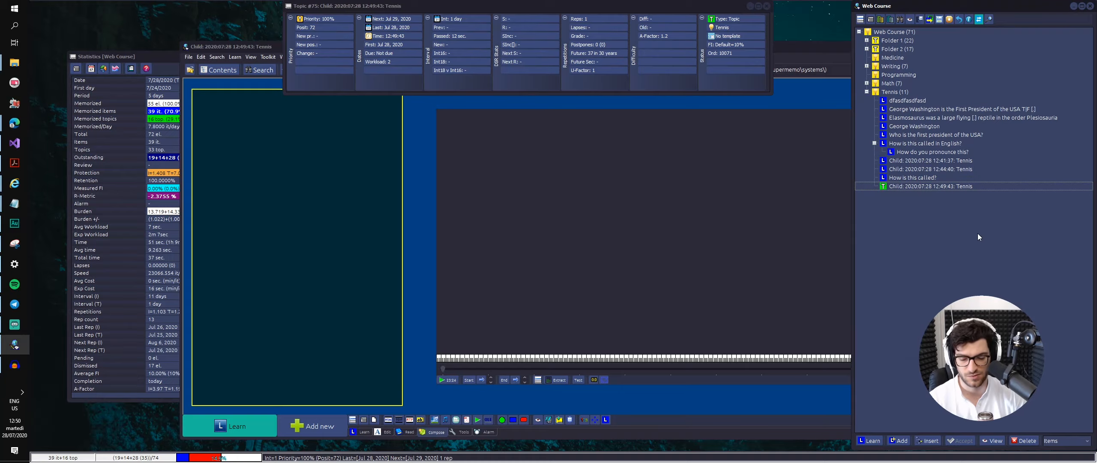
- Add a new item under Tennis and open the template registry for it
{"action": "left_click", "coordinate": [751, 258]}
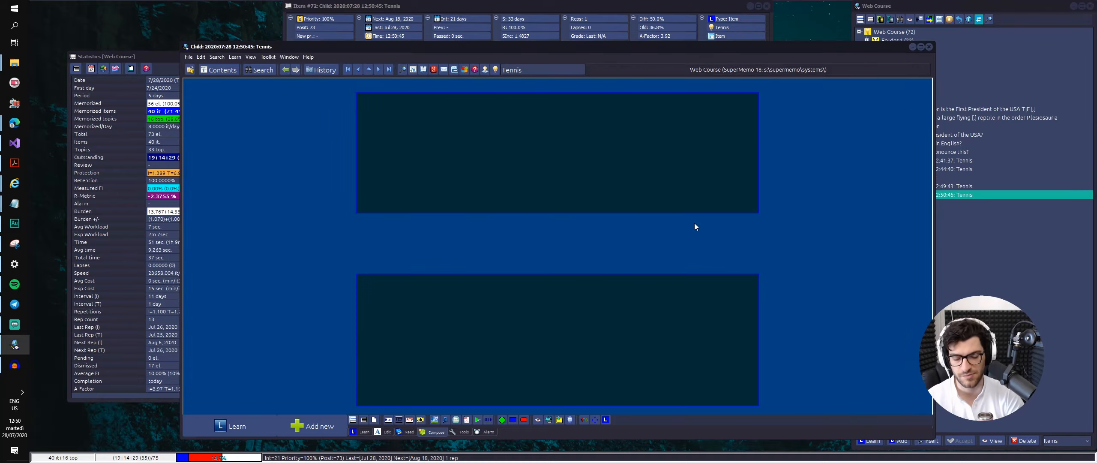
{"action": "key", "text": "ctrl+shift+m"}
{"action": "scroll", "coordinate": [87, 92], "scroll_direction": "up", "scroll_amount": 4}
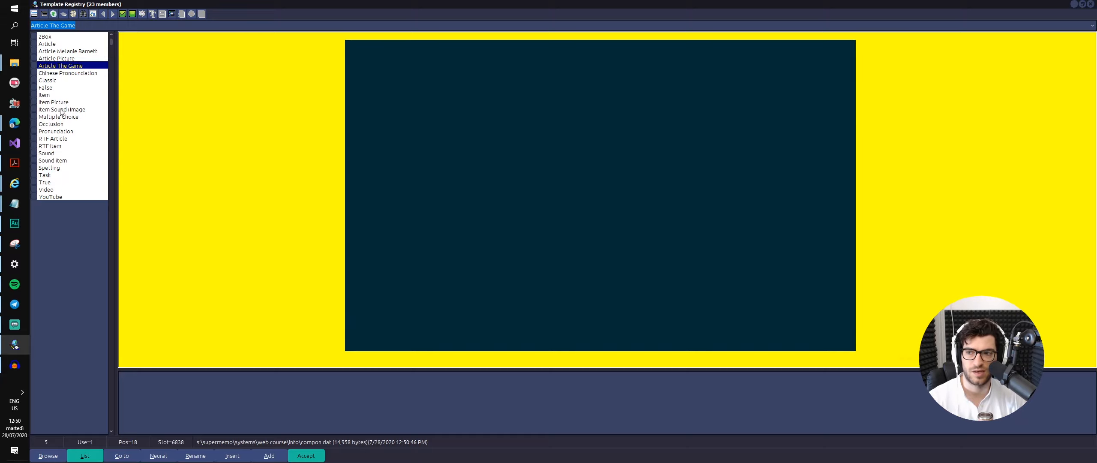
- Preview the layouts of the Classic, Chinese Pronounciation, 2Box and Item templates in the registry
{"action": "left_click", "coordinate": [54, 81]}
{"action": "left_click", "coordinate": [63, 74]}
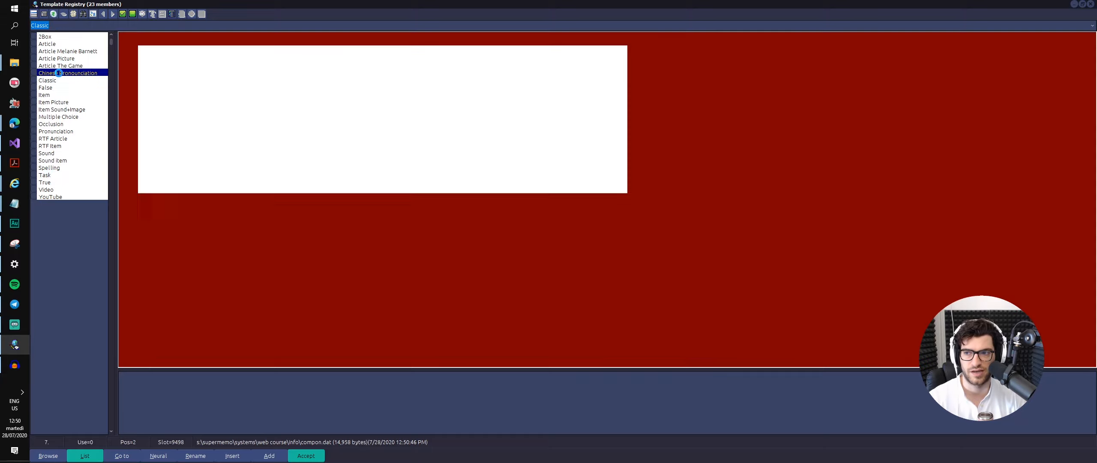
{"action": "scroll", "coordinate": [81, 72], "scroll_direction": "up", "scroll_amount": 5}
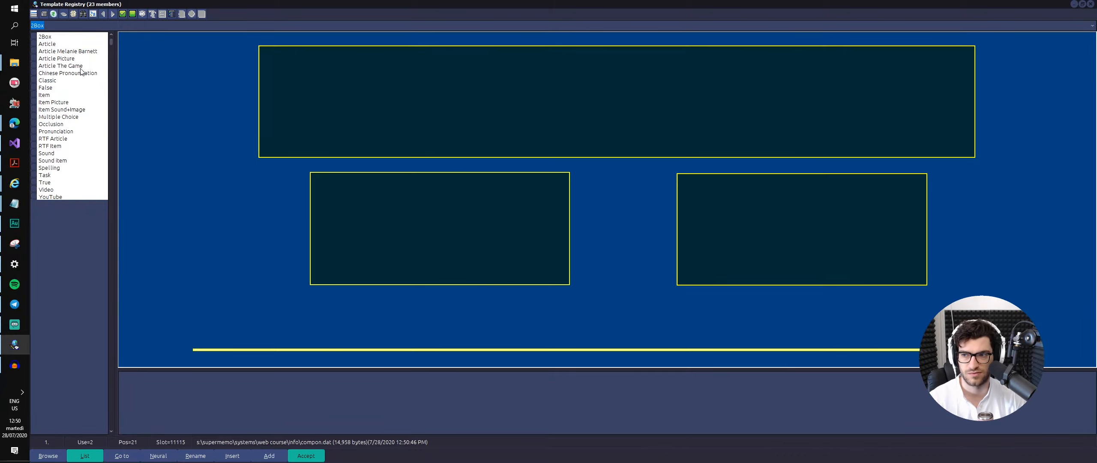
{"action": "left_click", "coordinate": [62, 95]}
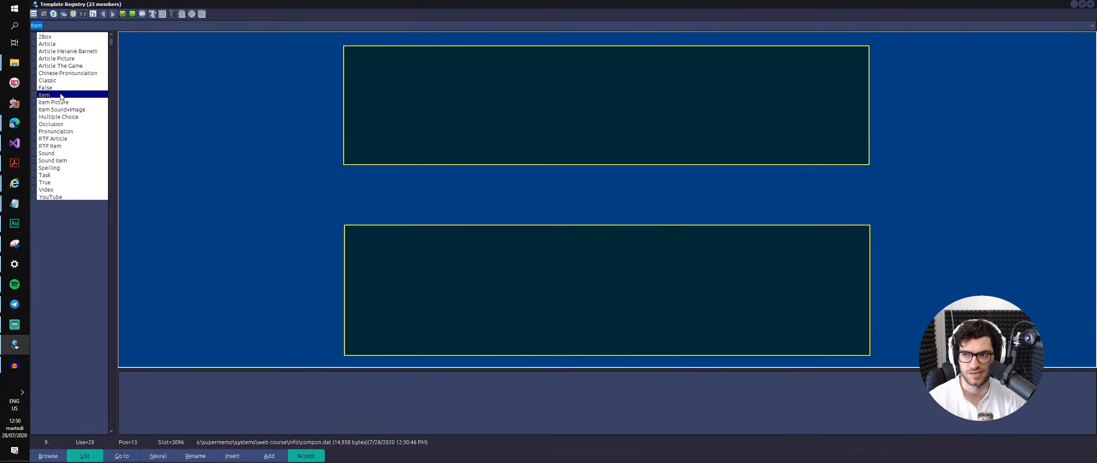
{"action": "left_click", "coordinate": [60, 67]}
{"action": "scroll", "coordinate": [62, 72], "scroll_direction": "up", "scroll_amount": 2}
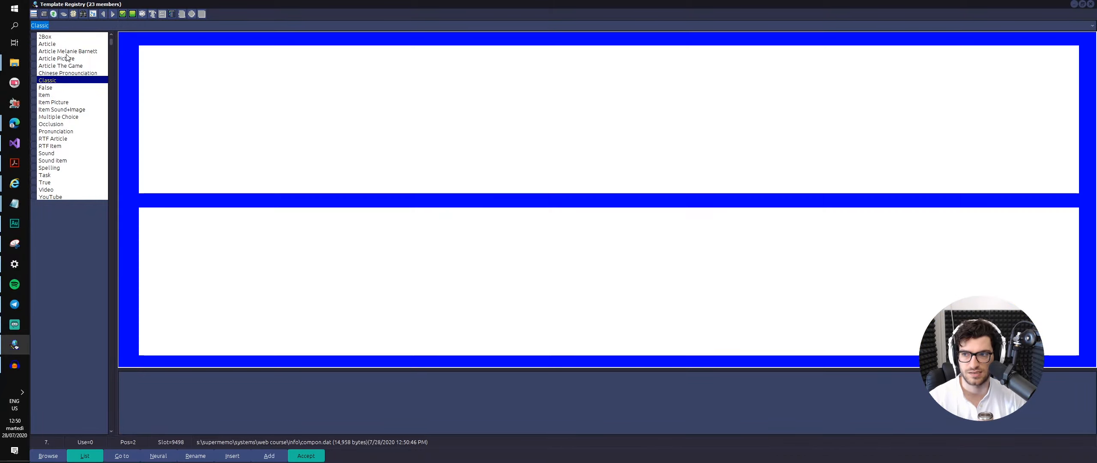
{"action": "scroll", "coordinate": [64, 73], "scroll_direction": "down", "scroll_amount": 2}
{"action": "left_click", "coordinate": [66, 73]}
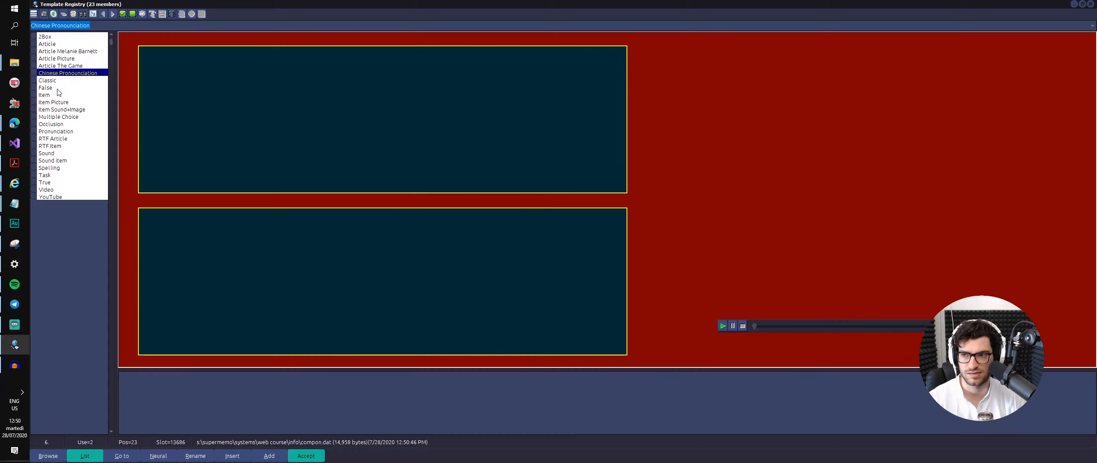
- Examine the Multiple Choice template's question and answer fields, and preview the Pronunciation template
{"action": "left_click", "coordinate": [58, 117]}
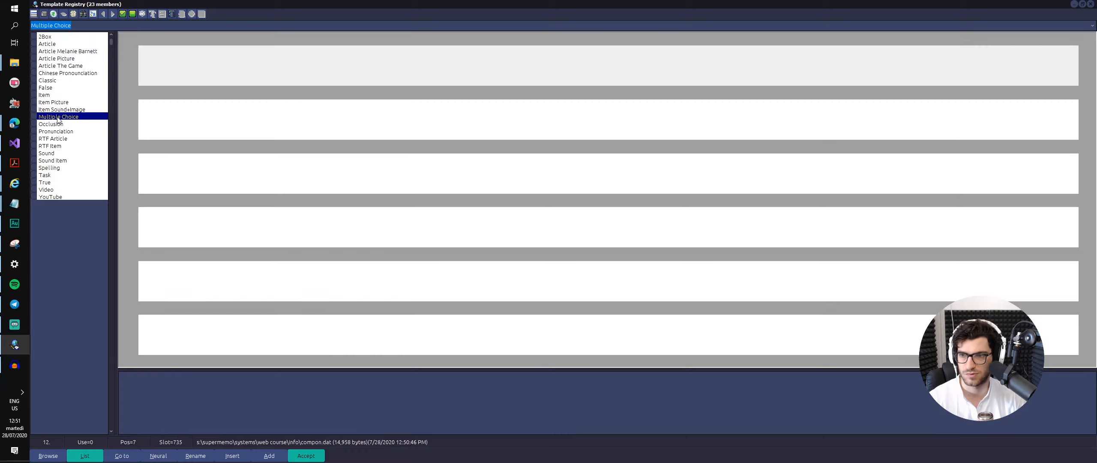
{"action": "left_click", "coordinate": [262, 82]}
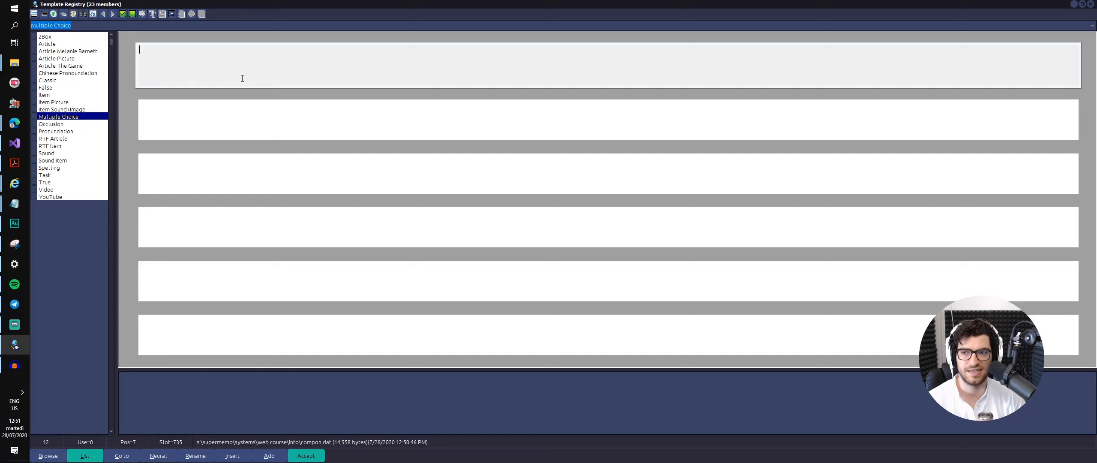
{"action": "left_click", "coordinate": [236, 112]}
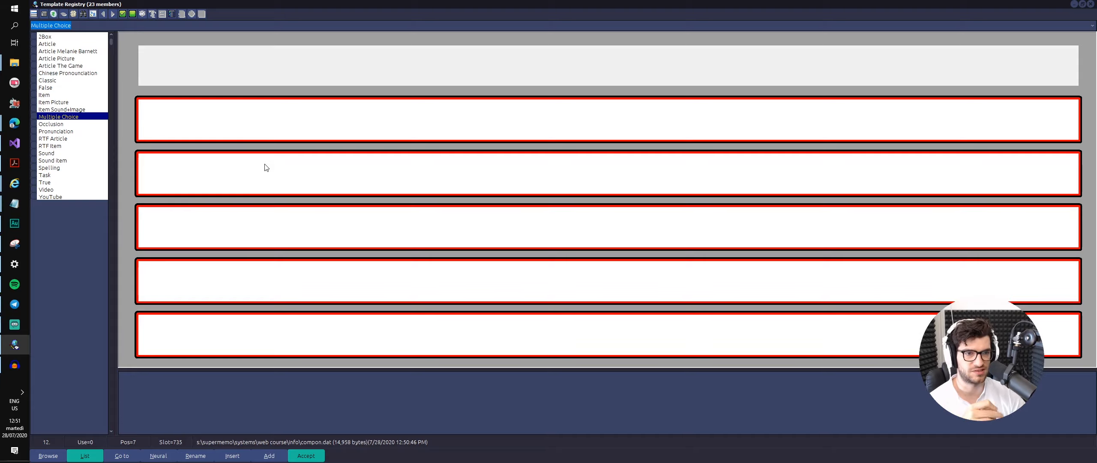
{"action": "left_click", "coordinate": [52, 131]}
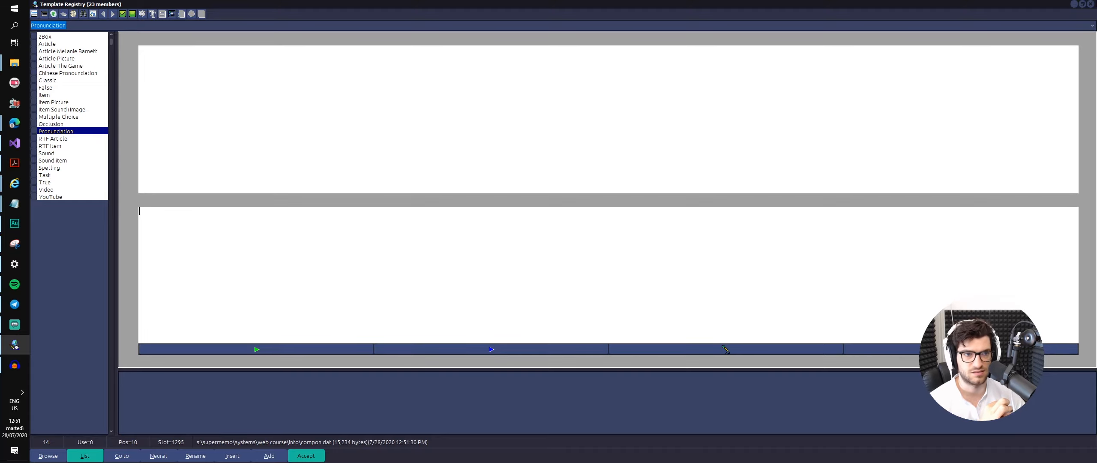
- Close the template registry and open the Chinese-character element "Child: 2020:07:28 12:41:37: Tennis"
{"action": "left_click", "coordinate": [1091, 6]}
{"action": "left_click", "coordinate": [937, 178]}
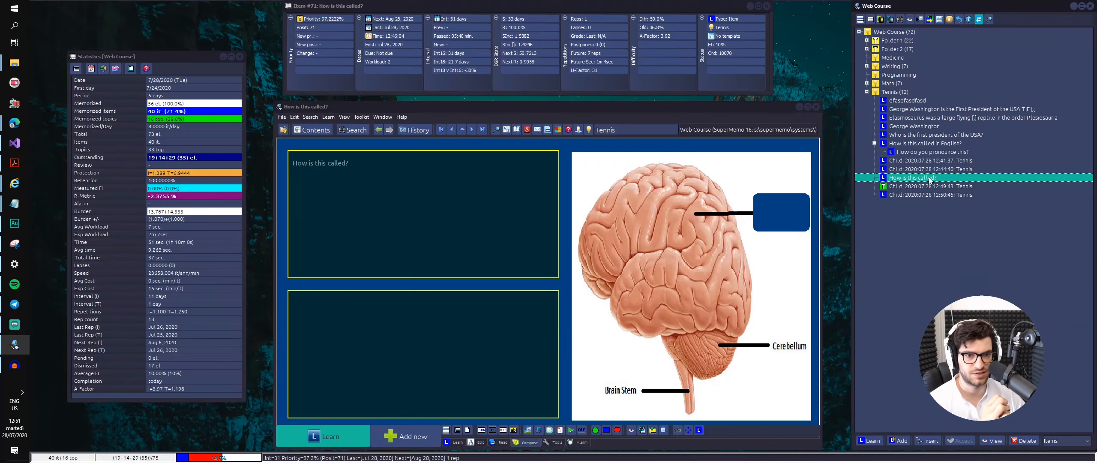
{"action": "left_click", "coordinate": [921, 161]}
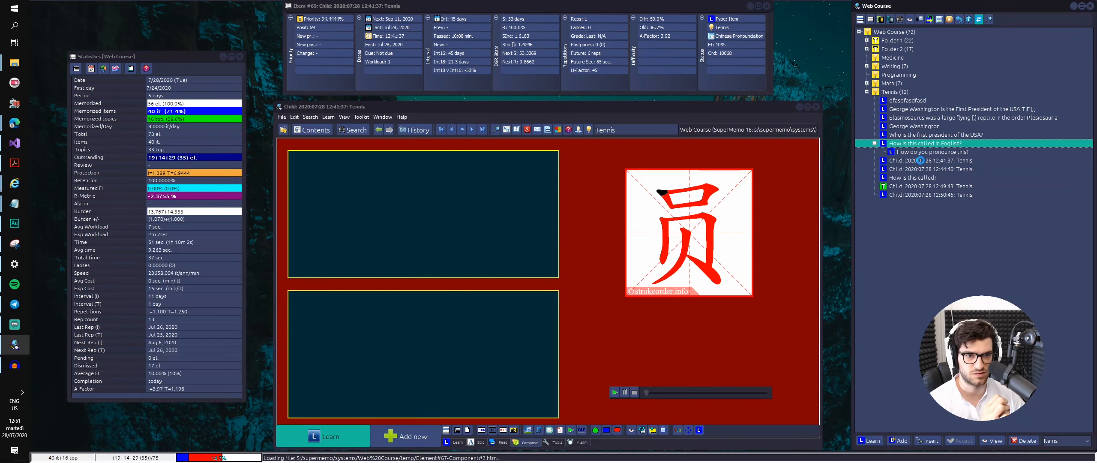
- Set the panel type of the sound component below the Chinese character to Recorder
{"action": "right_click", "coordinate": [734, 387]}
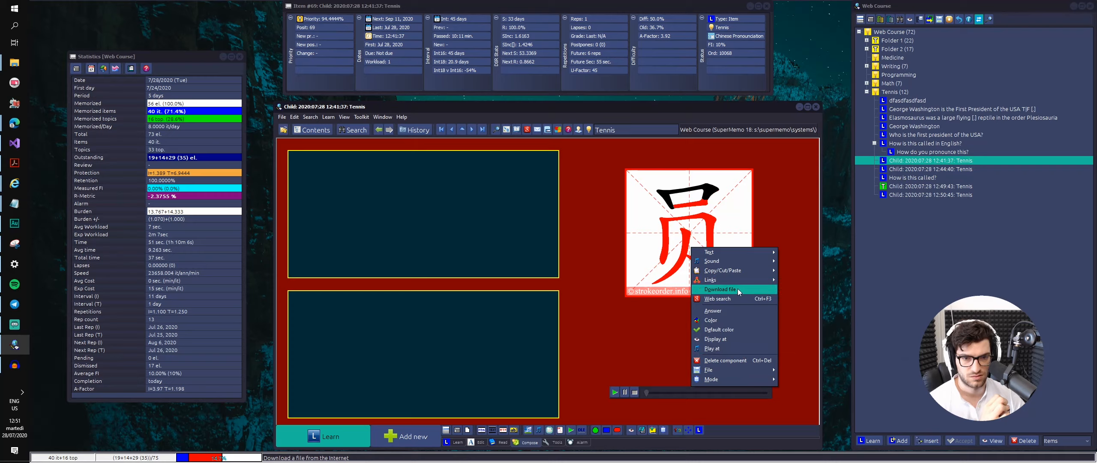
{"action": "mouse_move", "coordinate": [738, 261]}
{"action": "mouse_move", "coordinate": [802, 266]}
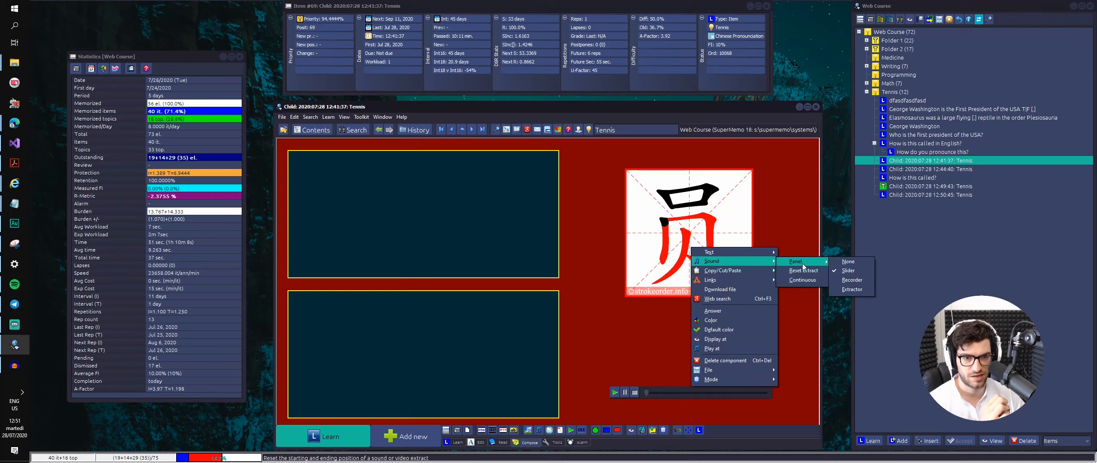
{"action": "left_click", "coordinate": [851, 280]}
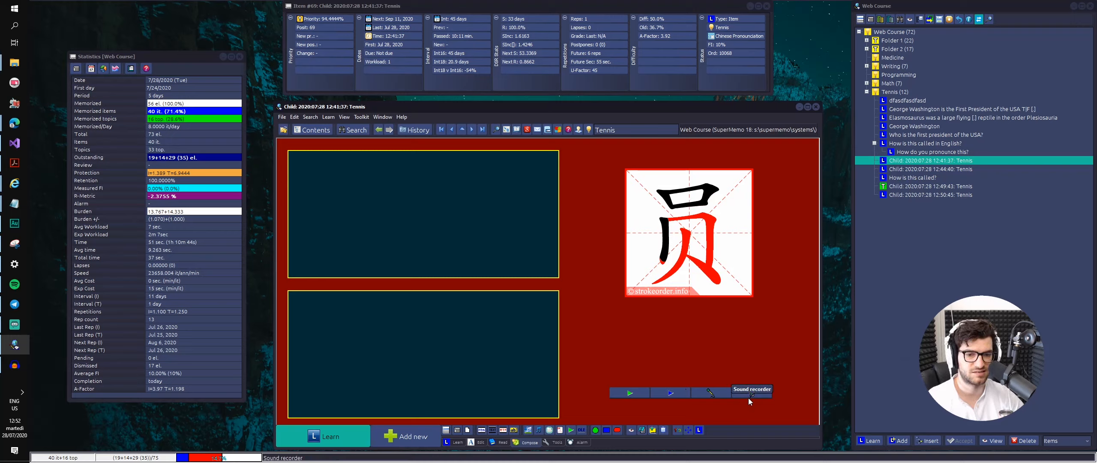
- Set the panel type of the sound component below the Chinese character to Extractor
{"action": "right_click", "coordinate": [724, 400]}
{"action": "right_click", "coordinate": [652, 389]}
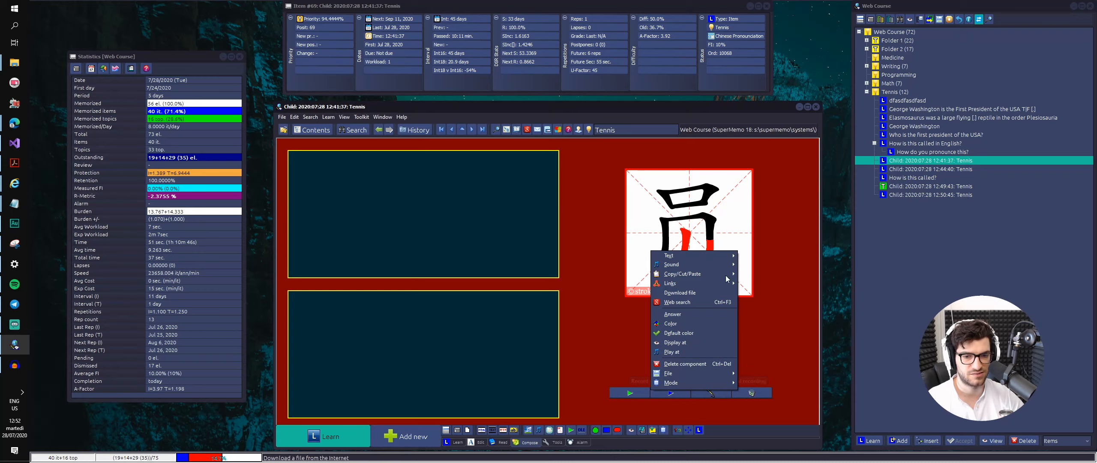
{"action": "mouse_move", "coordinate": [706, 264]}
{"action": "mouse_move", "coordinate": [774, 264]}
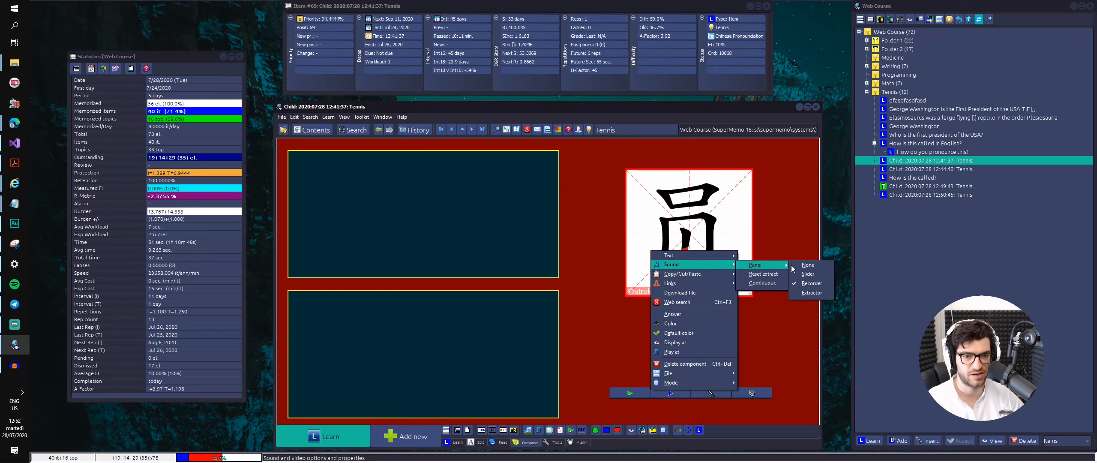
{"action": "left_click", "coordinate": [810, 292]}
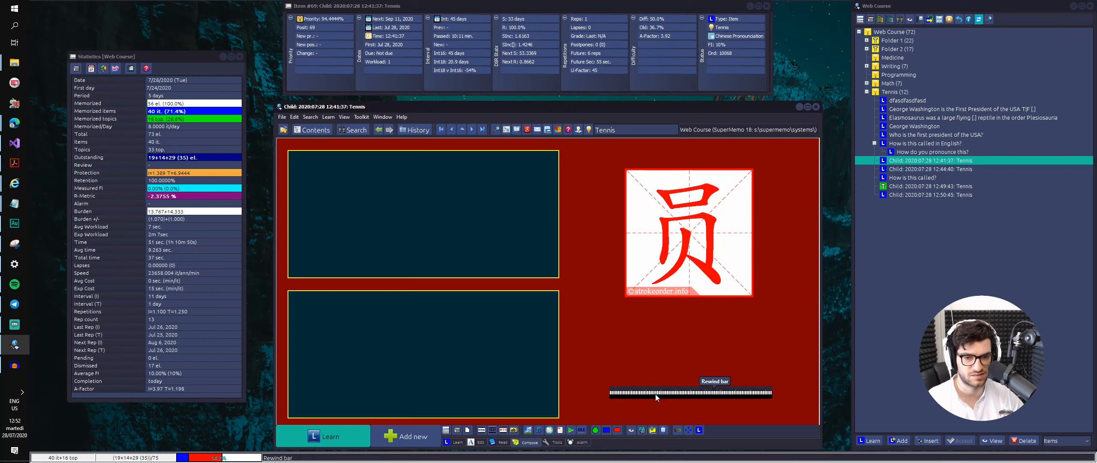
- Start learning without resuming the previous material review, and return to the Chinese-character element
{"action": "key", "text": "space"}
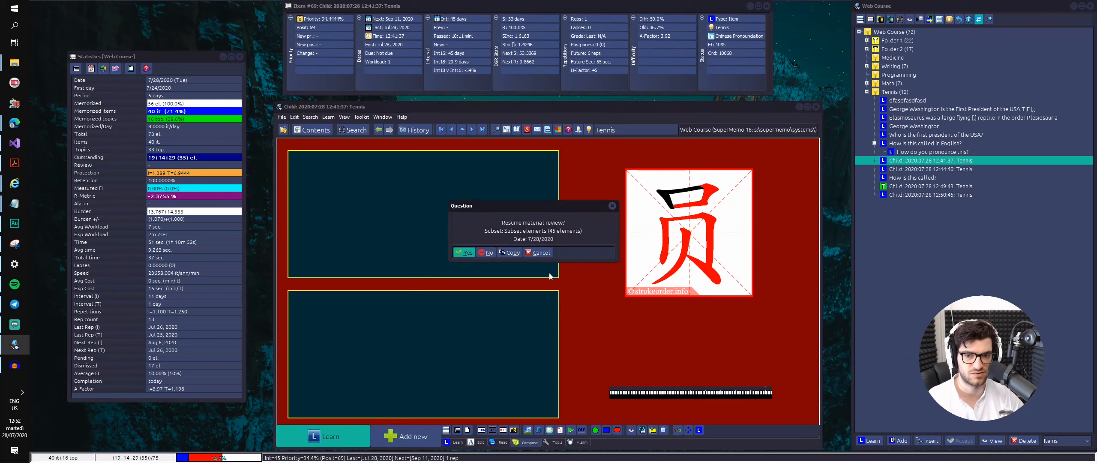
{"action": "left_click", "coordinate": [488, 253]}
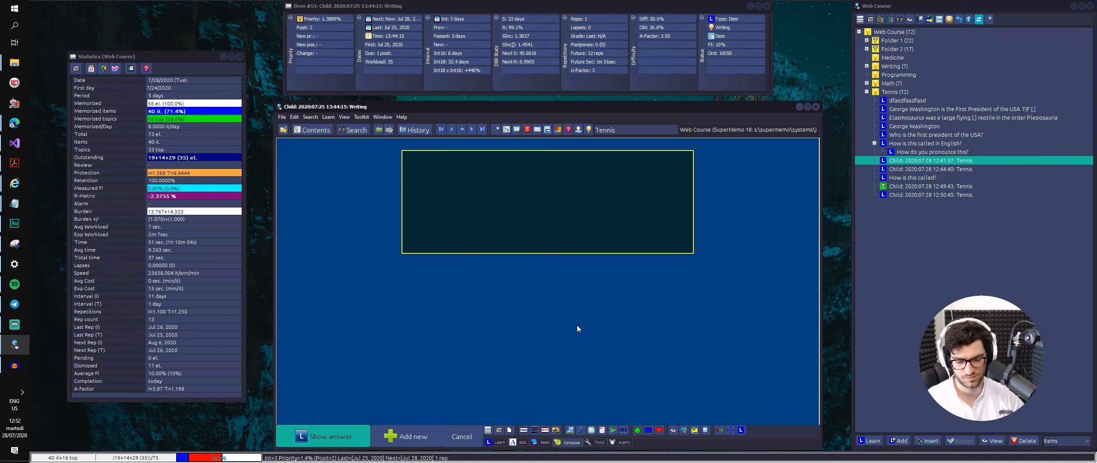
{"action": "key", "text": "alt+Left"}
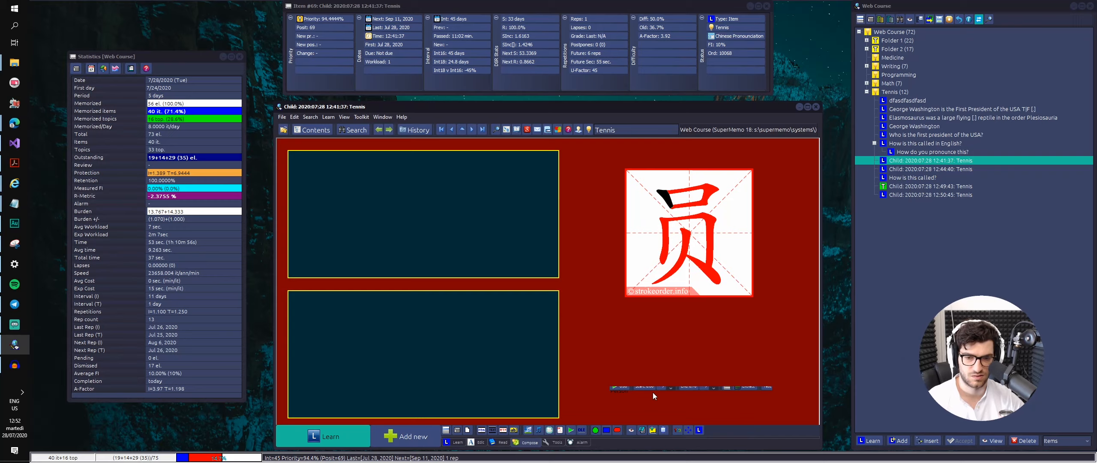
- Switch the element's components to editing and enlarge the sound component upward and to the right to fit the extractor controls
{"action": "key", "text": "ctrl+e"}
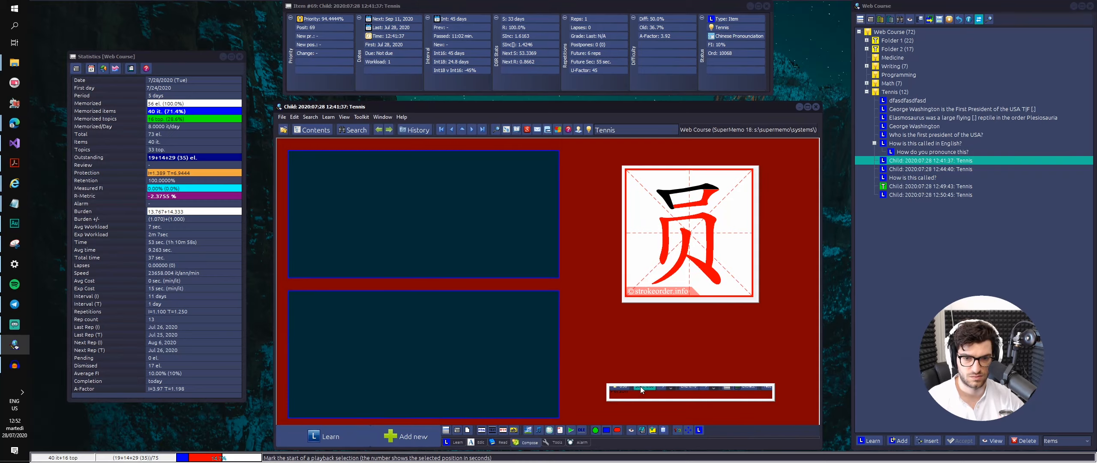
{"action": "left_click_drag", "start_coordinate": [636, 385], "coordinate": [637, 354]}
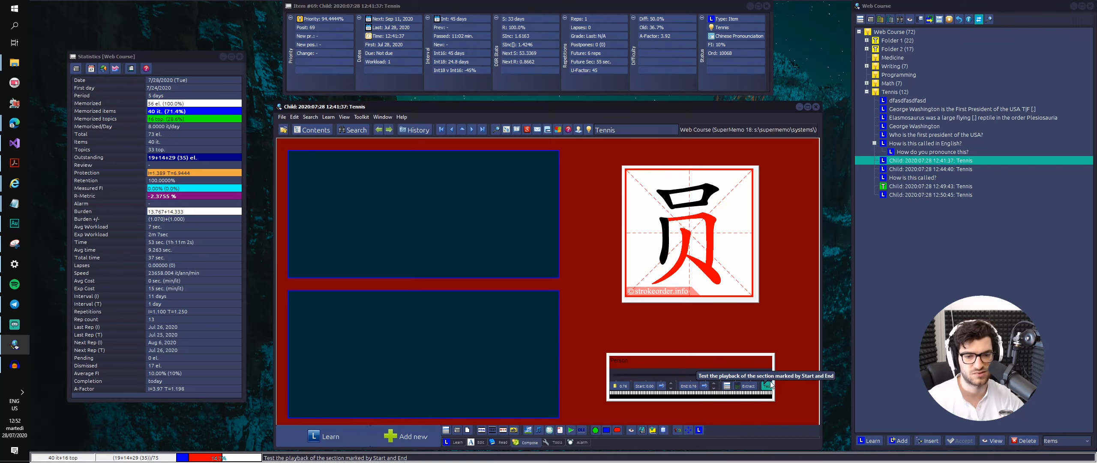
{"action": "left_click_drag", "start_coordinate": [774, 380], "coordinate": [804, 380]}
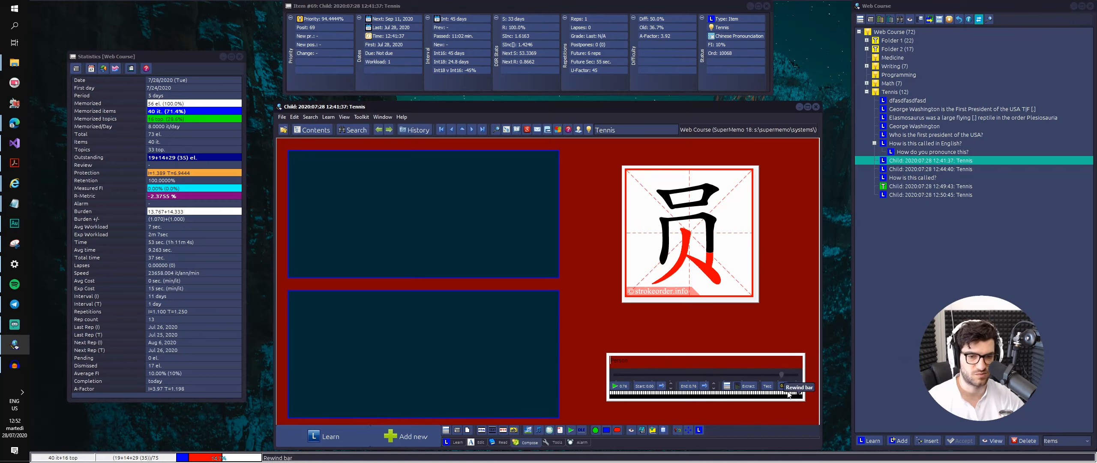
- Set the sound component's panel type to Recorder and reduce its height to a single row of controls
{"action": "right_click", "coordinate": [790, 388]}
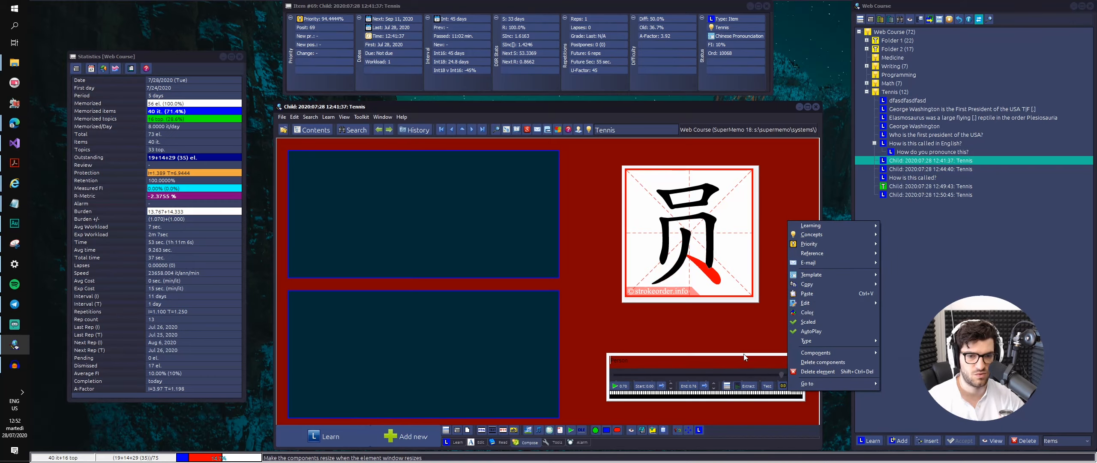
{"action": "mouse_move", "coordinate": [818, 275]}
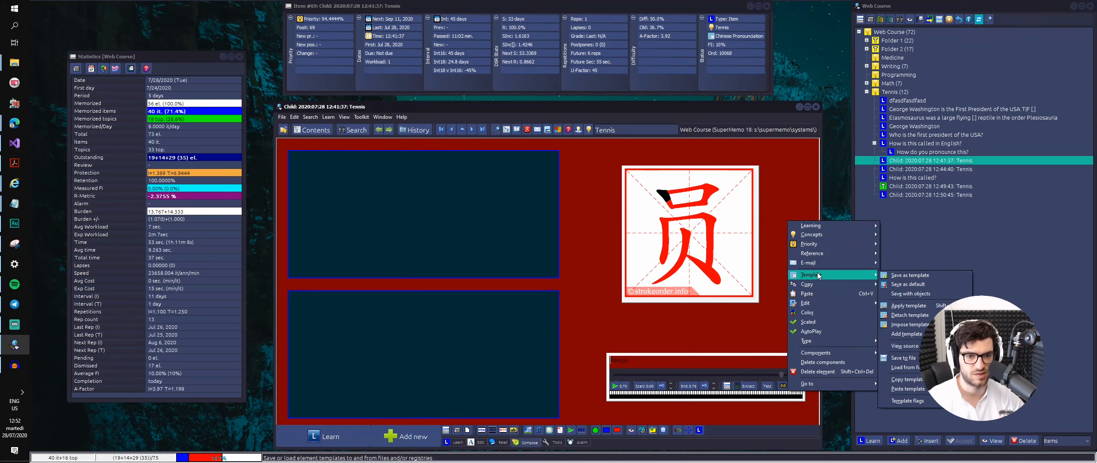
{"action": "right_click", "coordinate": [751, 351]}
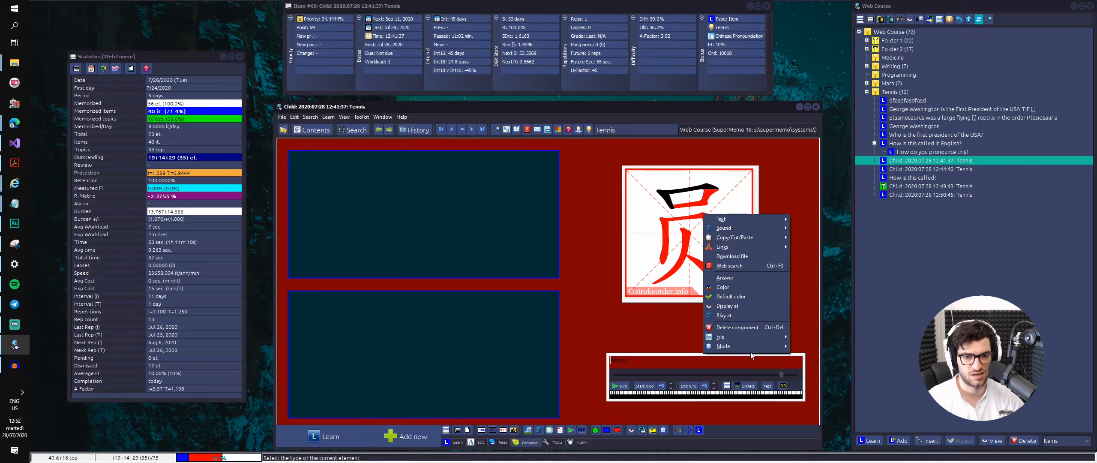
{"action": "mouse_move", "coordinate": [728, 228]}
{"action": "mouse_move", "coordinate": [810, 229]}
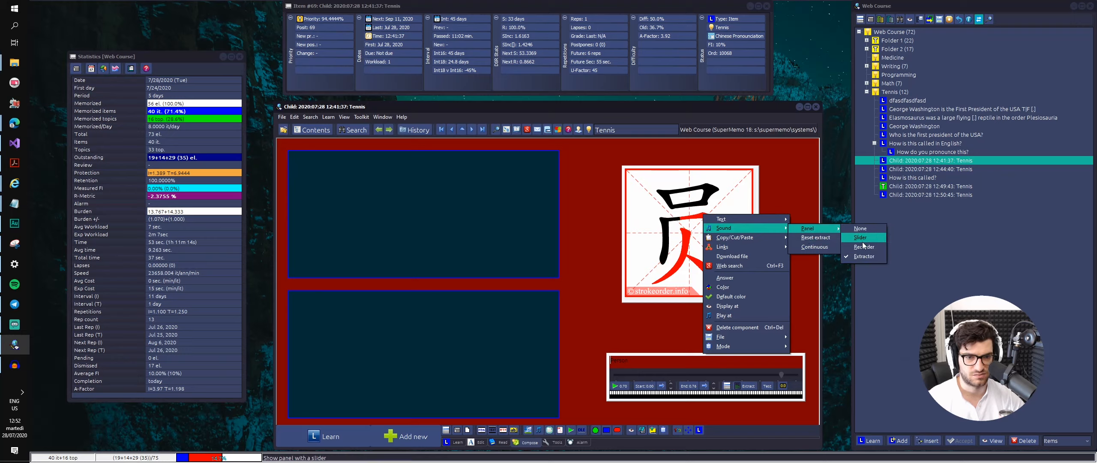
{"action": "left_click", "coordinate": [864, 247]}
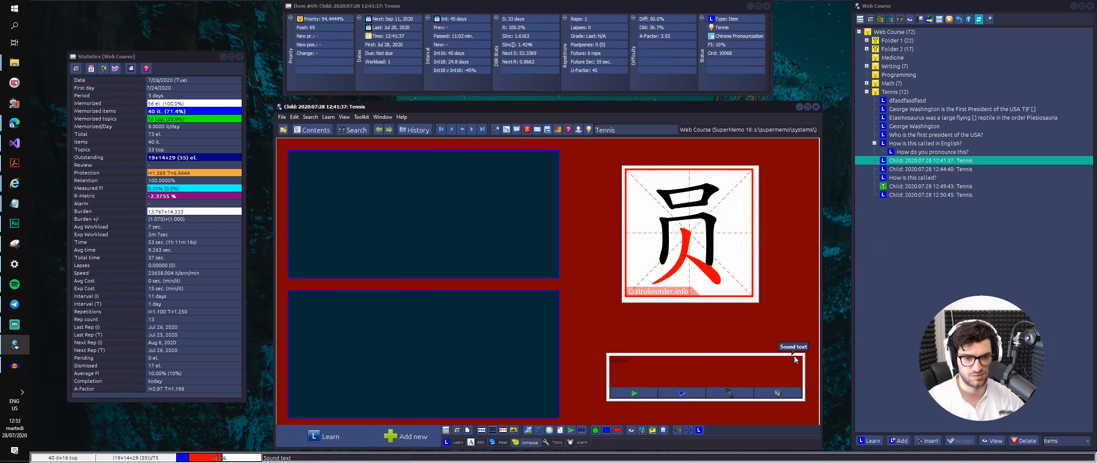
{"action": "left_click_drag", "start_coordinate": [794, 356], "coordinate": [794, 383]}
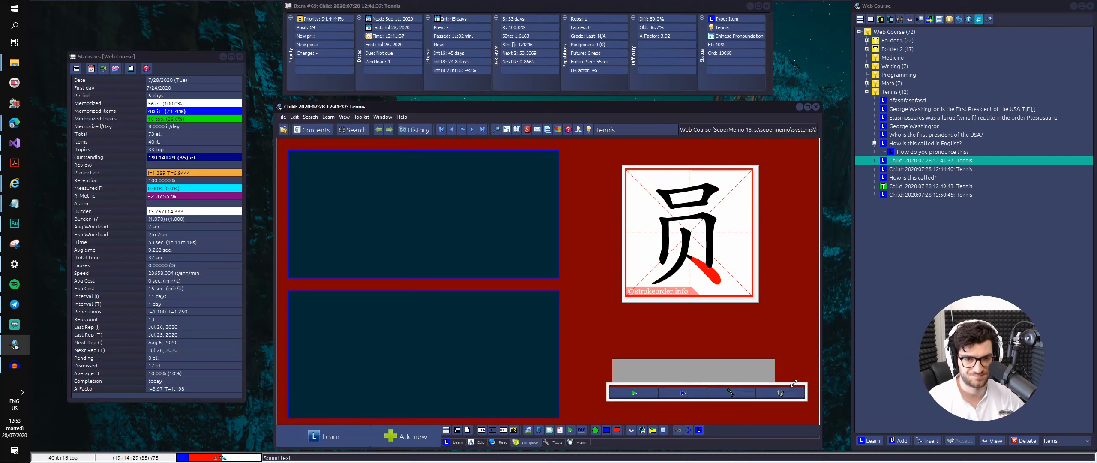
{"action": "left_click", "coordinate": [801, 361]}
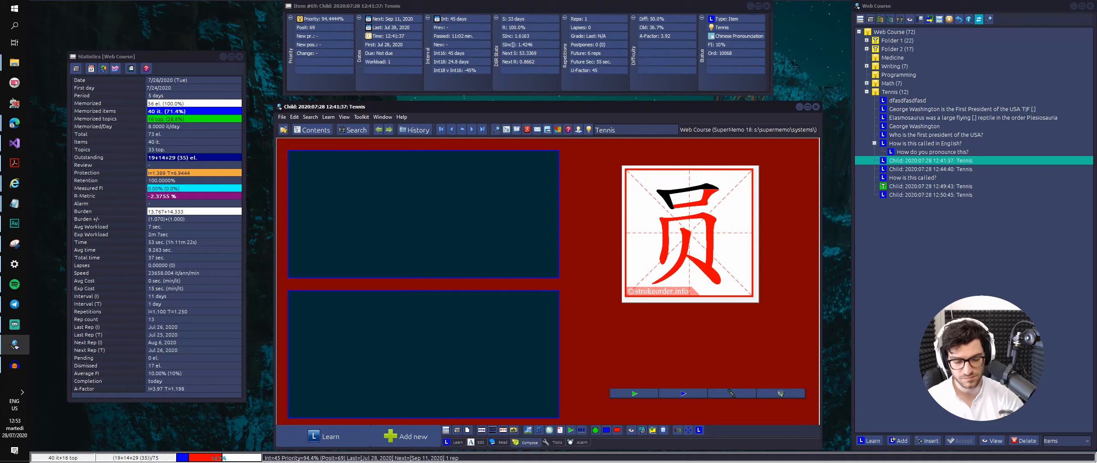
- Open the template registry and preview the Sound Item, Sound and RTF Item templates
{"action": "key", "text": "ctrl+shift+m"}
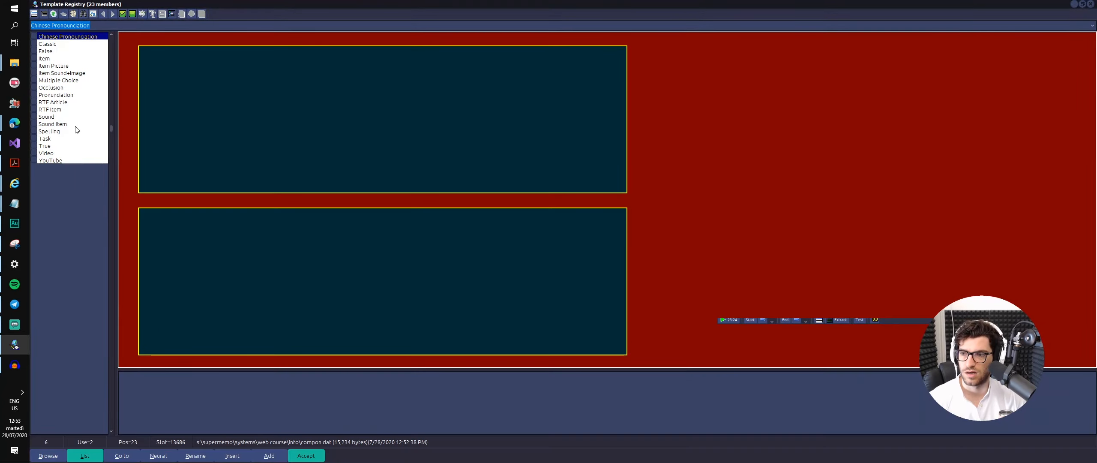
{"action": "left_click", "coordinate": [61, 124]}
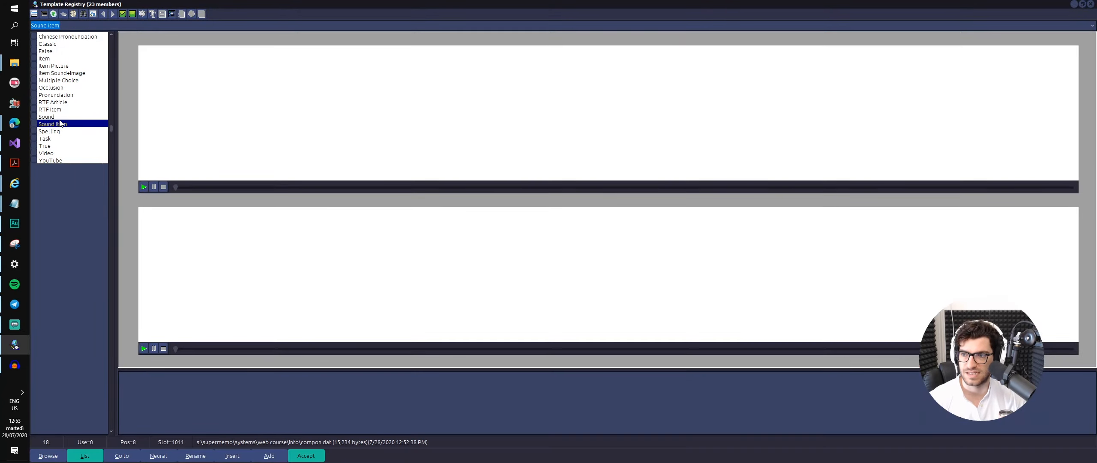
{"action": "left_click", "coordinate": [61, 117]}
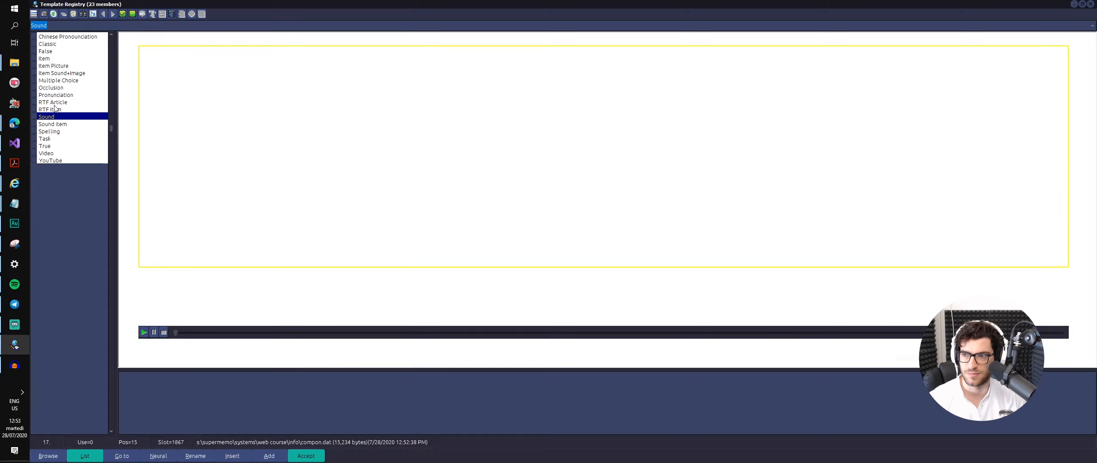
{"action": "left_click", "coordinate": [55, 108]}
{"action": "left_click", "coordinate": [53, 123]}
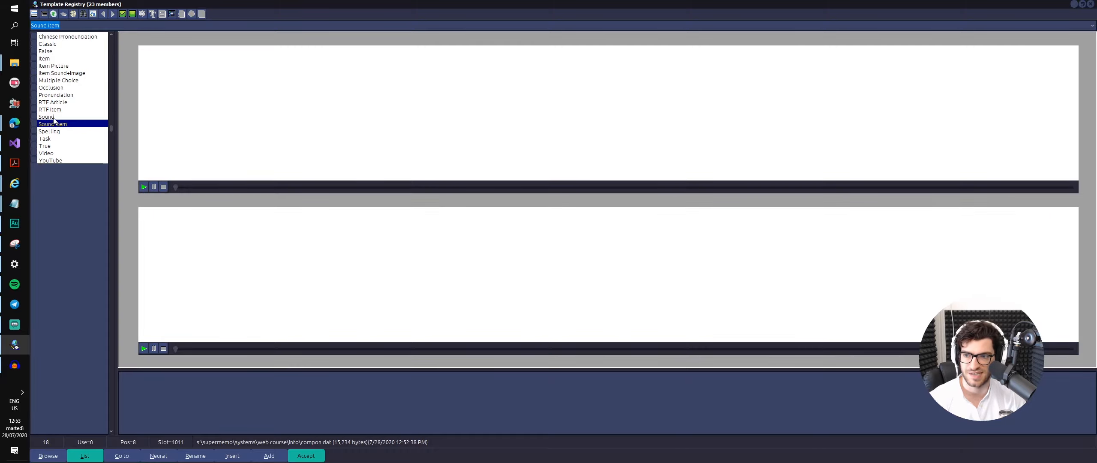
{"action": "left_click", "coordinate": [54, 118]}
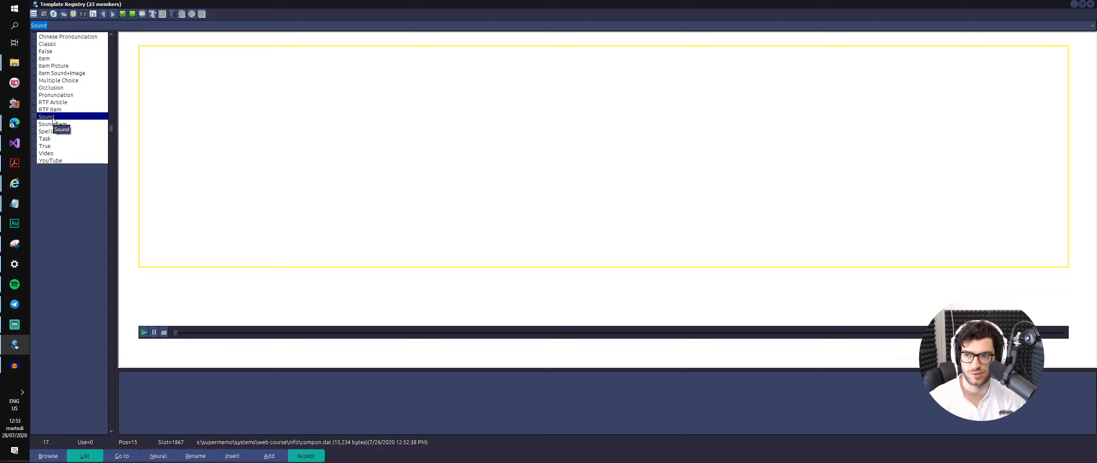
{"action": "left_click", "coordinate": [53, 123]}
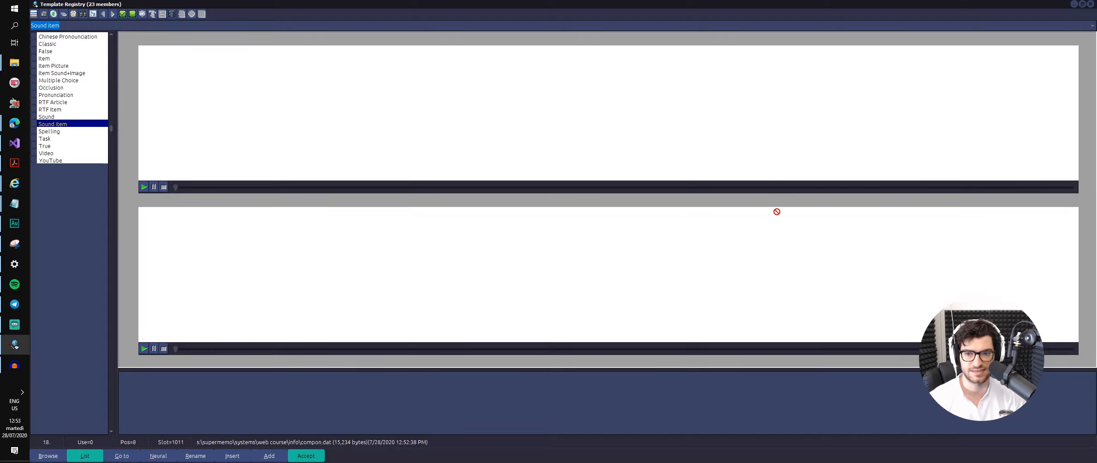
- Examine the Play at and Display at settings of the lower sound component in the Sound Item template
{"action": "right_click", "coordinate": [667, 271]}
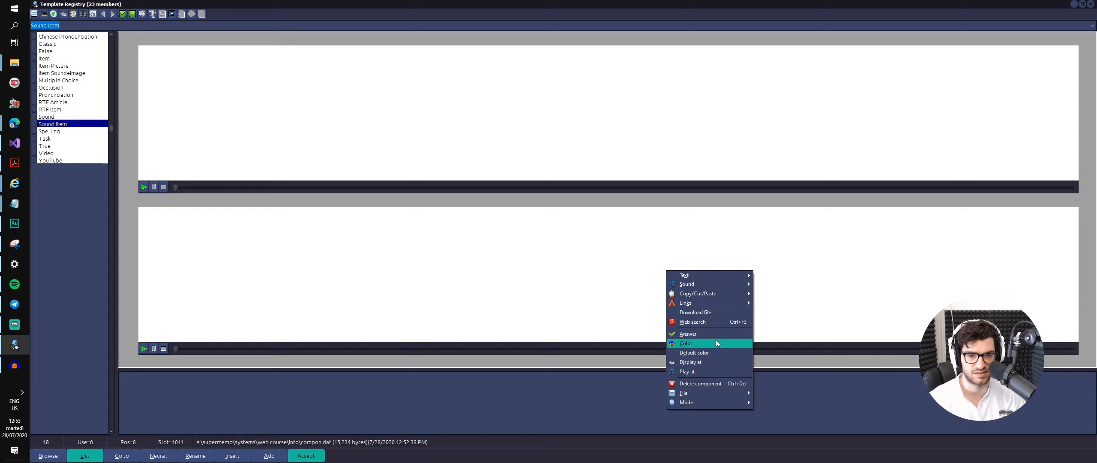
{"action": "left_click", "coordinate": [713, 370]}
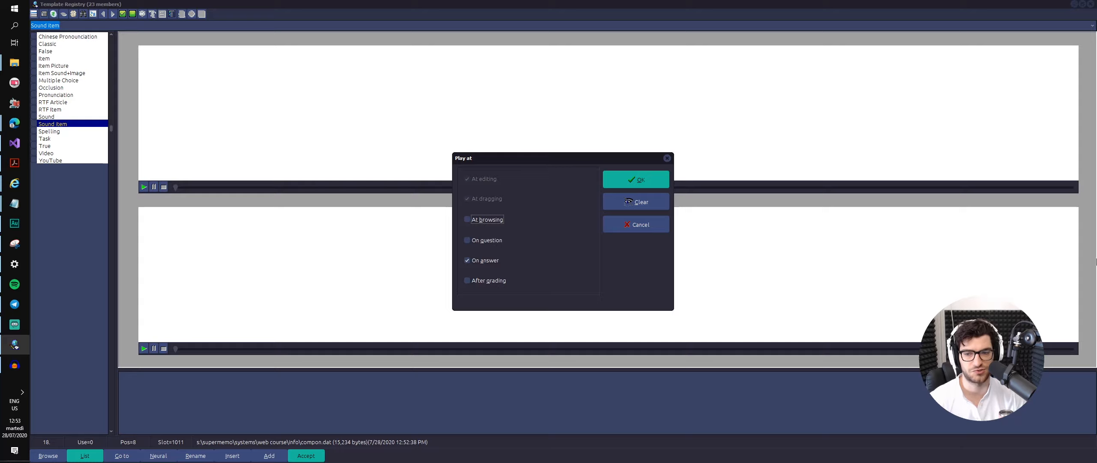
{"action": "left_click", "coordinate": [667, 158]}
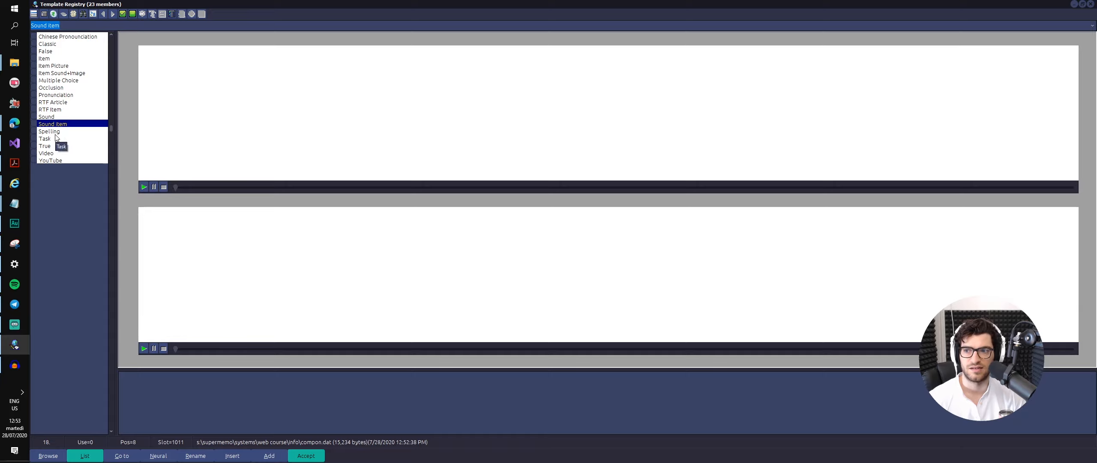
{"action": "right_click", "coordinate": [367, 267]}
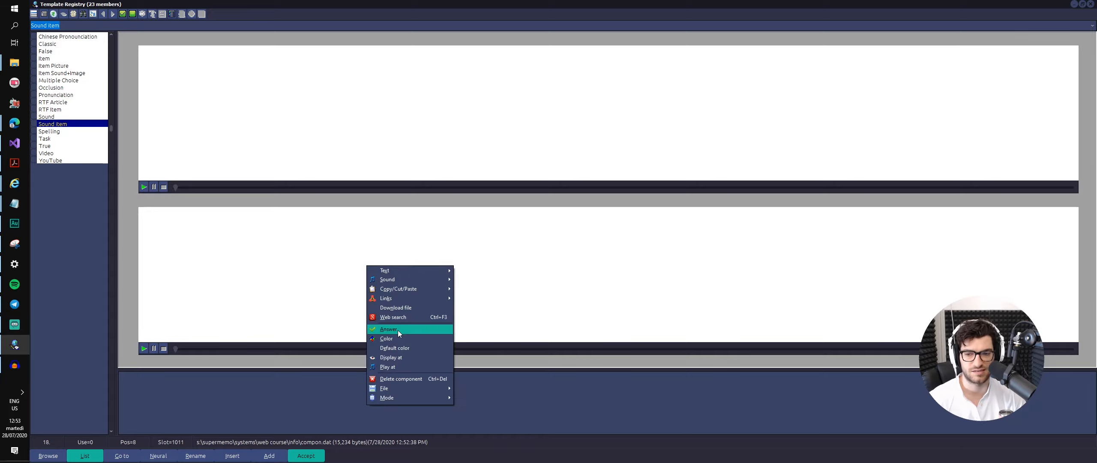
{"action": "left_click", "coordinate": [397, 362]}
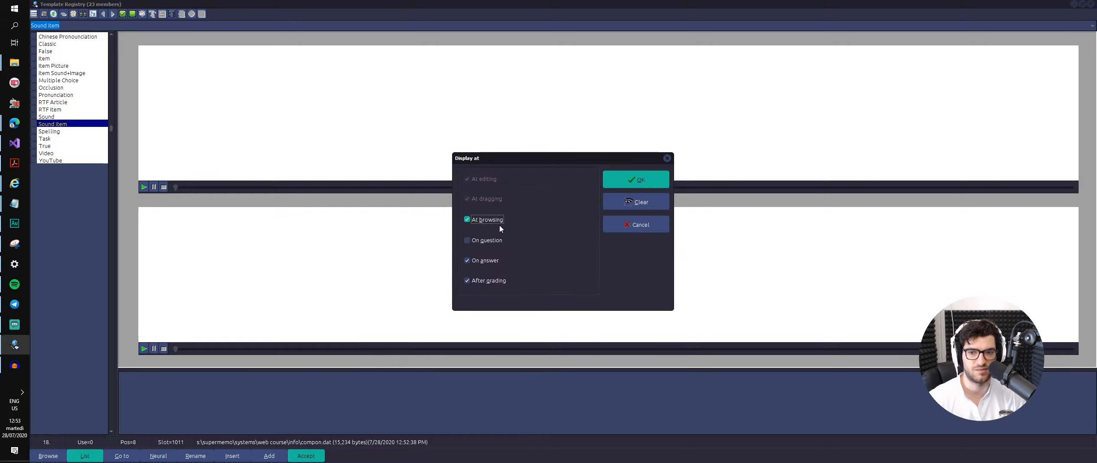
{"action": "key", "text": "Escape"}
- Enable playback on question for the lower sound component of the Sound Item template
{"action": "right_click", "coordinate": [443, 246]}
{"action": "left_click", "coordinate": [488, 351]}
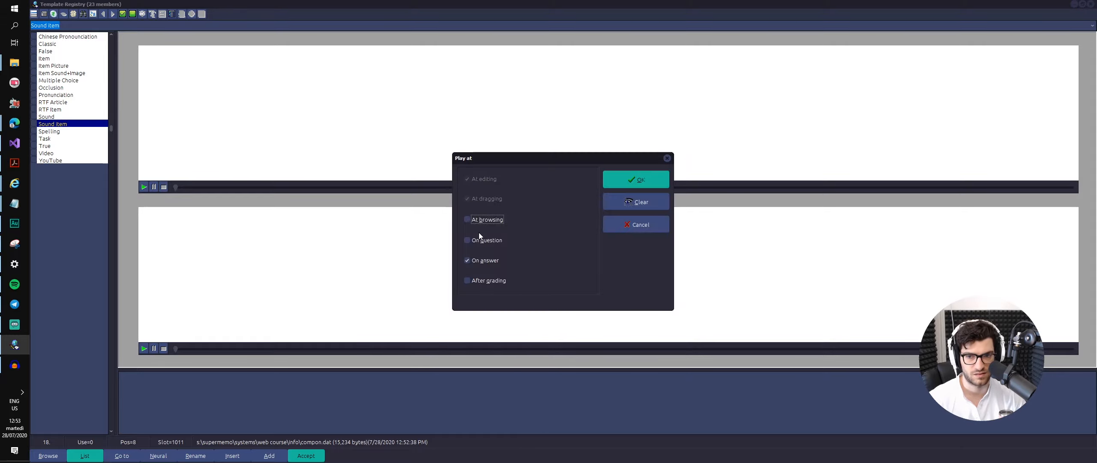
{"action": "left_click", "coordinate": [487, 240]}
{"action": "key", "text": "Return"}
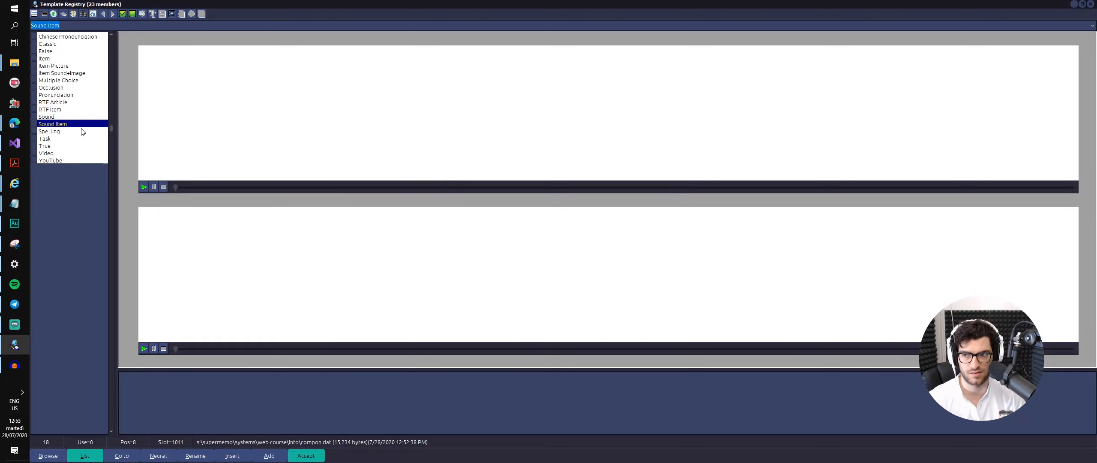
- Preview the Spelling template and close the template registry
{"action": "left_click", "coordinate": [83, 132]}
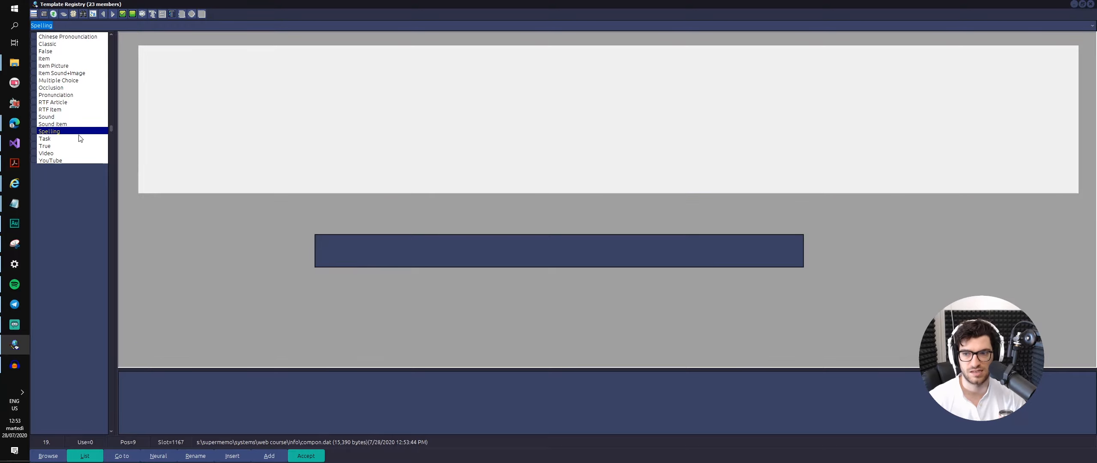
{"action": "left_click", "coordinate": [1091, 4]}
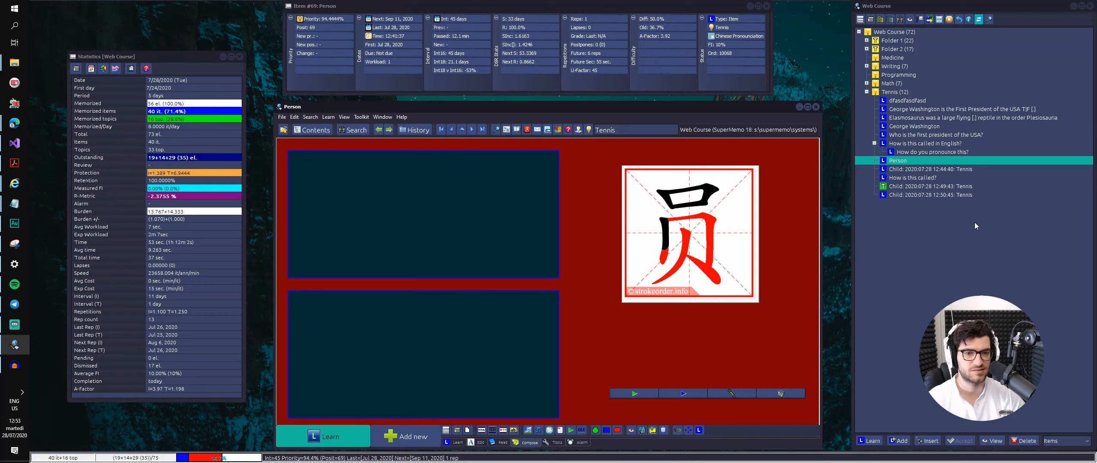
- Add a new item under Tennis and detach its template
{"action": "key", "text": "alt+a"}
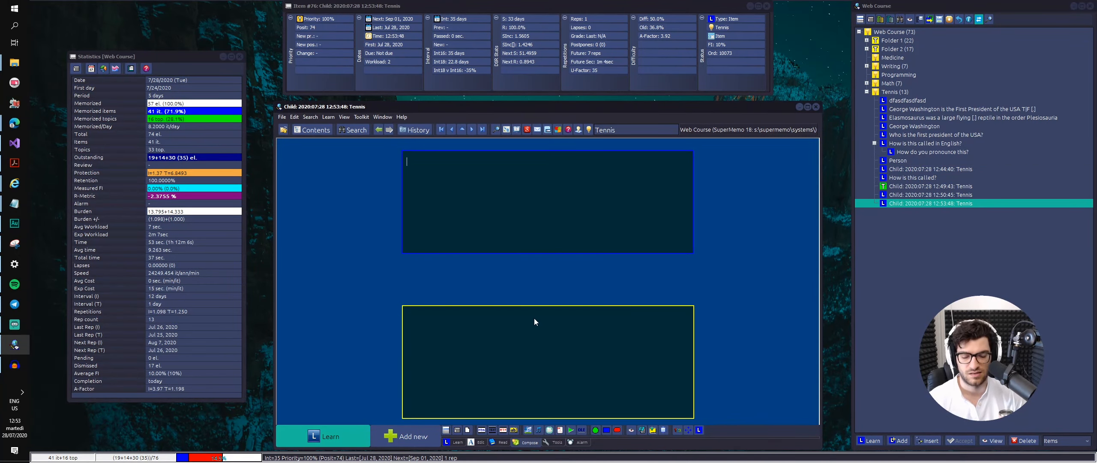
{"action": "key", "text": "Delete"}
{"action": "key", "text": "Return"}
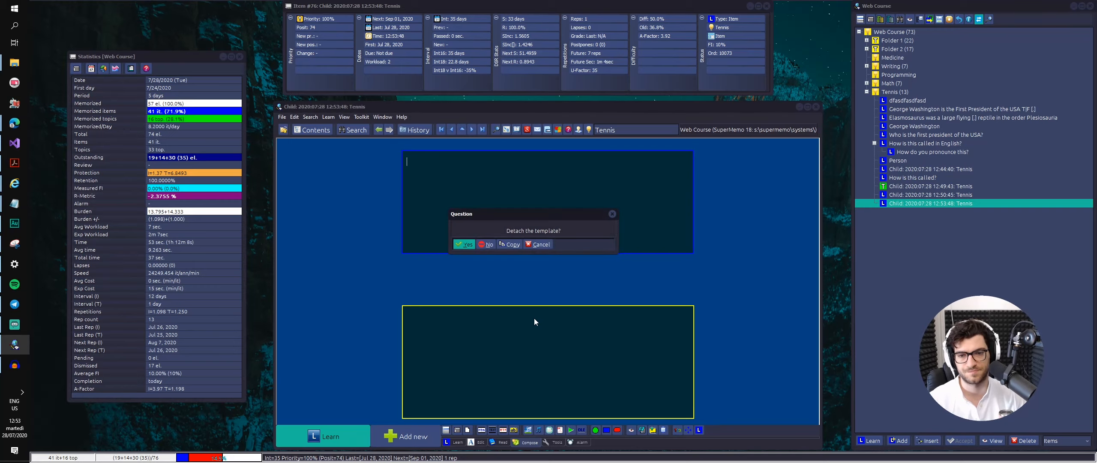
{"action": "key", "text": "Return"}
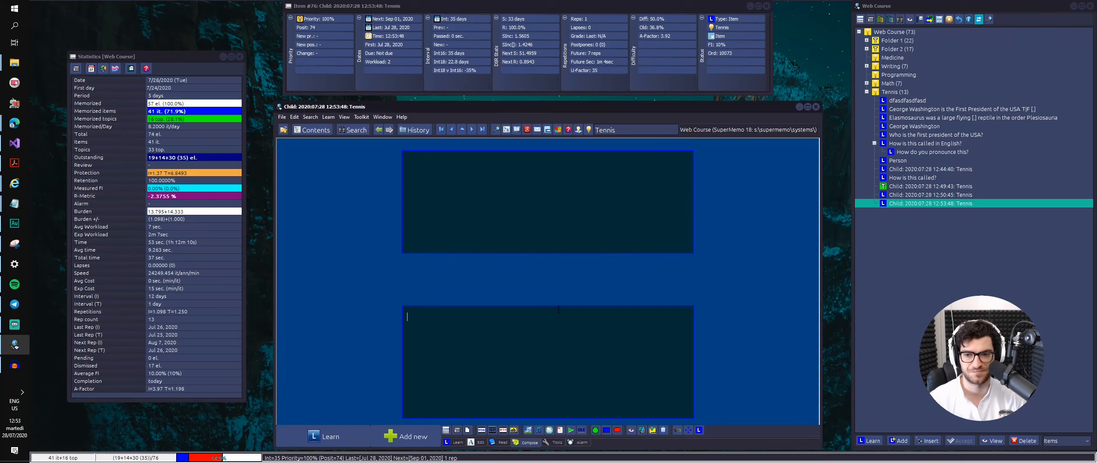
{"action": "right_click", "coordinate": [557, 324]}
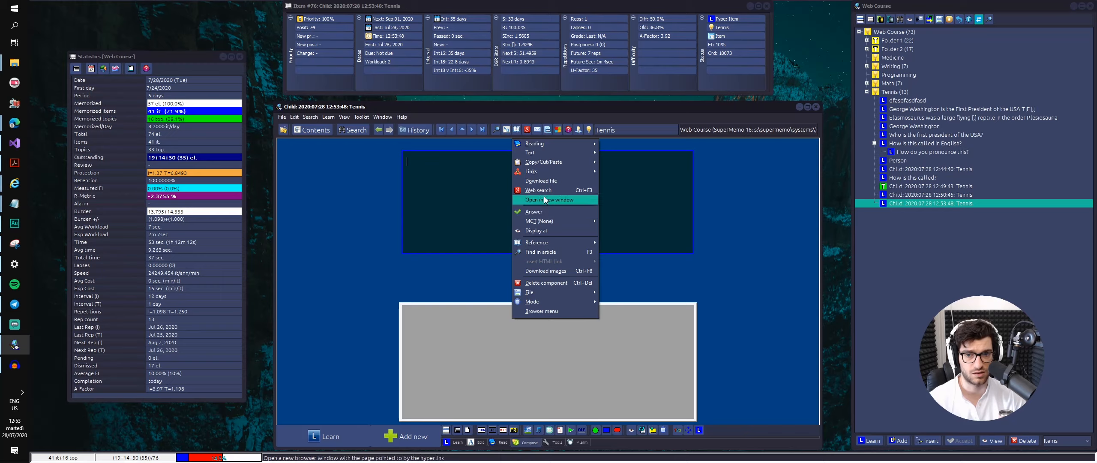
{"action": "left_click", "coordinate": [627, 350]}
{"action": "left_click", "coordinate": [548, 380]}
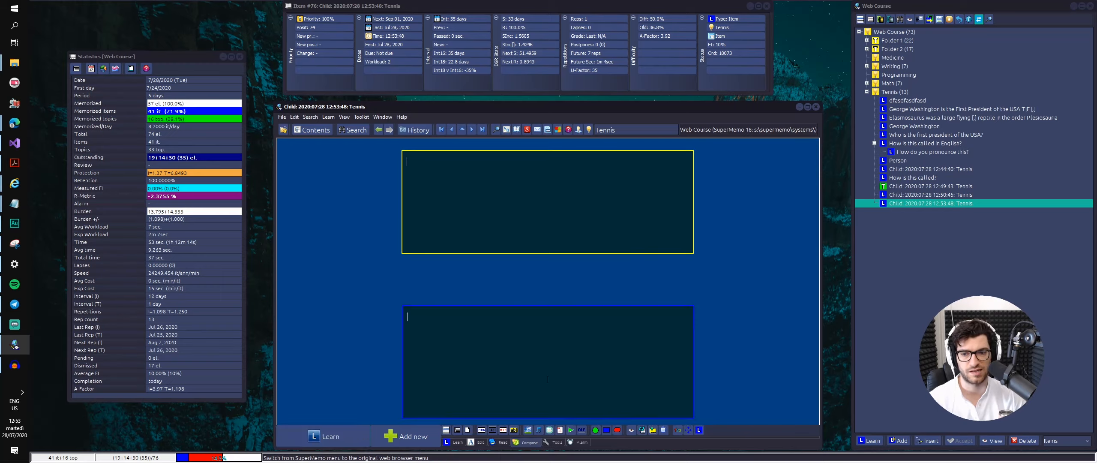
- Fill in the new item with the question "Are you italian?" and the answer "Yes, I am"
{"action": "left_click", "coordinate": [531, 240]}
{"action": "left_click", "coordinate": [531, 233]}
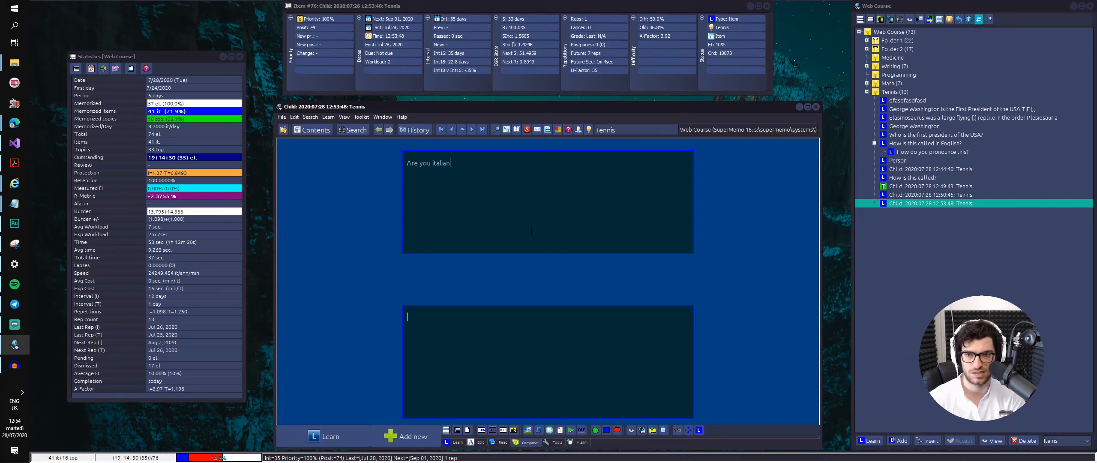
{"action": "type", "text": "Are you italian?"}
{"action": "key", "text": "ctrl+t"}
{"action": "type", "text": "Yes"}
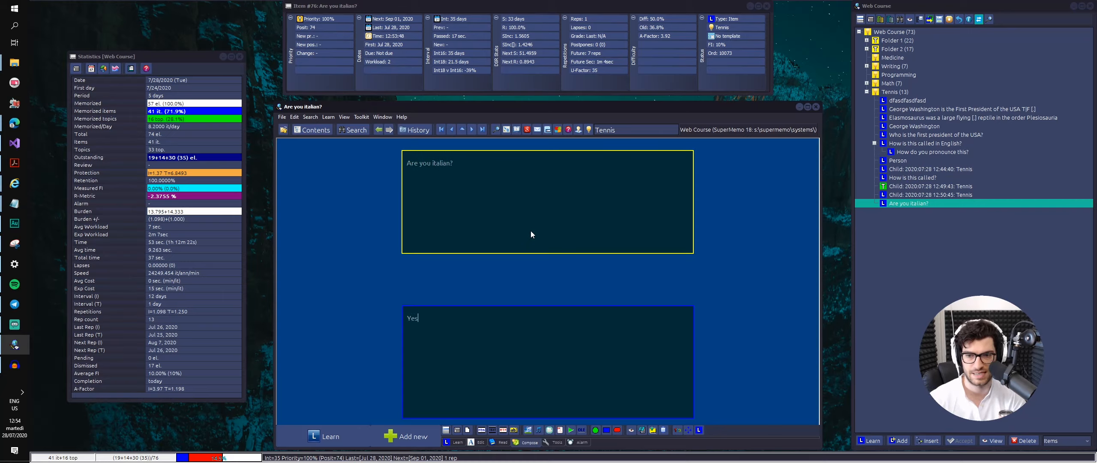
{"action": "type", "text": ", I asm"}
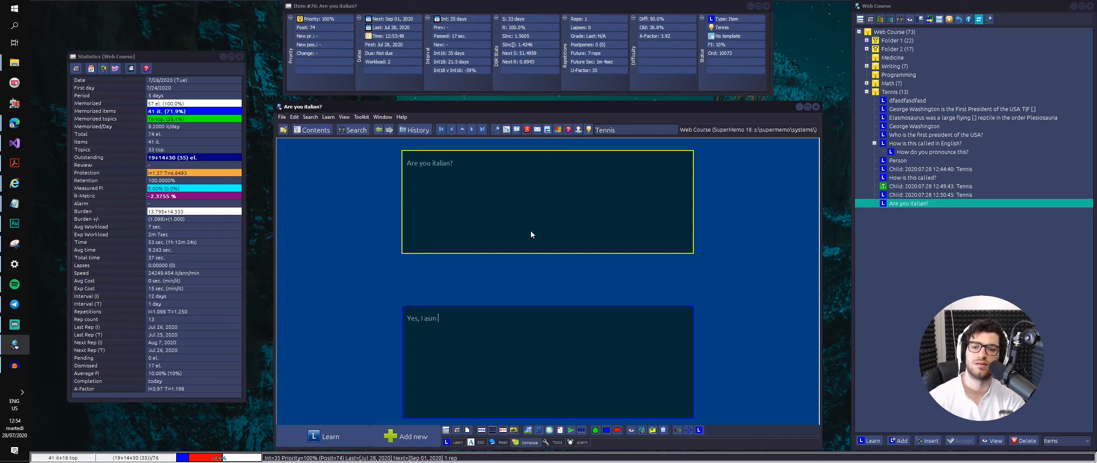
{"action": "key", "text": "BackSpace"}
{"action": "key", "text": "BackSpace"}
{"action": "key", "text": "BackSpace"}
{"action": "key", "text": "BackSpace"}
{"action": "key", "text": "BackSpace"}
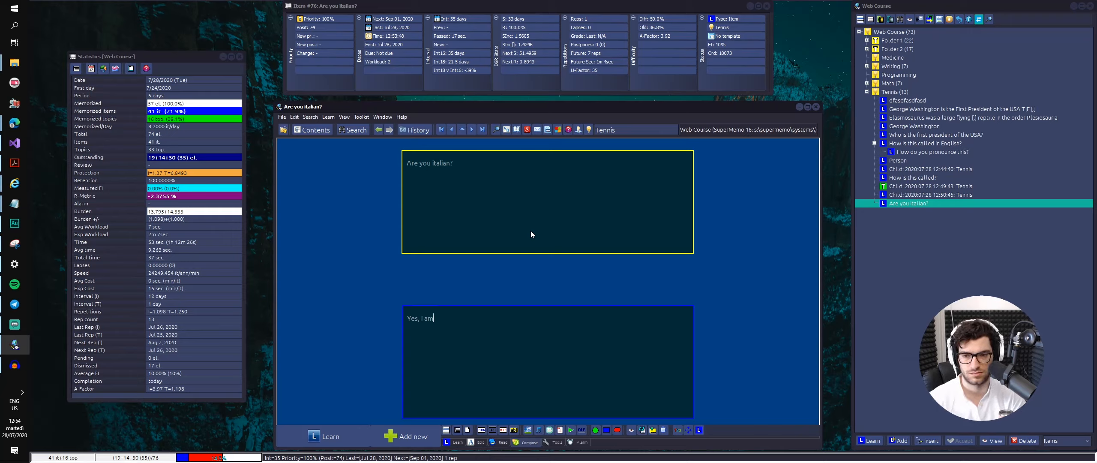
- Apply the Spelling template to the "Are you italian?" item and submit "es" as the spelling answer
{"action": "key", "text": "ctrl+shift+m"}
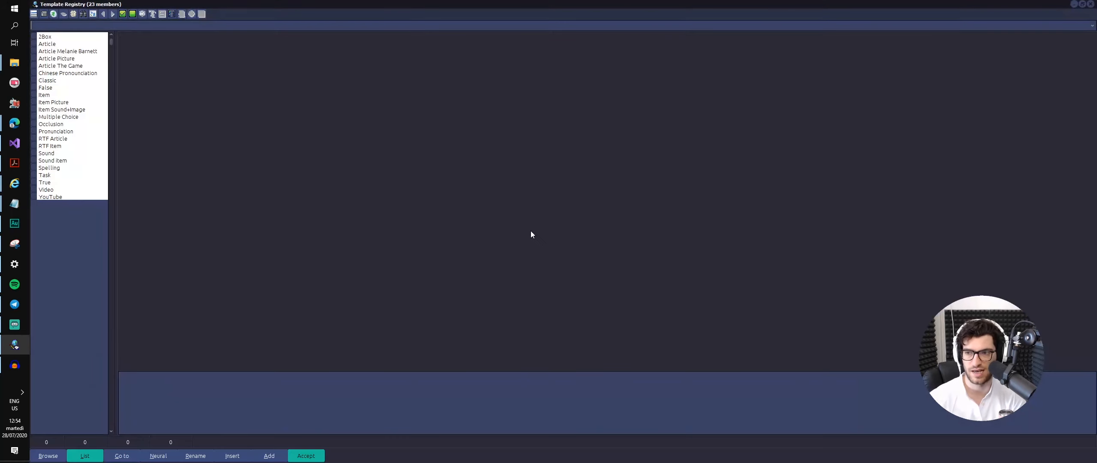
{"action": "type", "text": "spelli"}
{"action": "key", "text": "Return"}
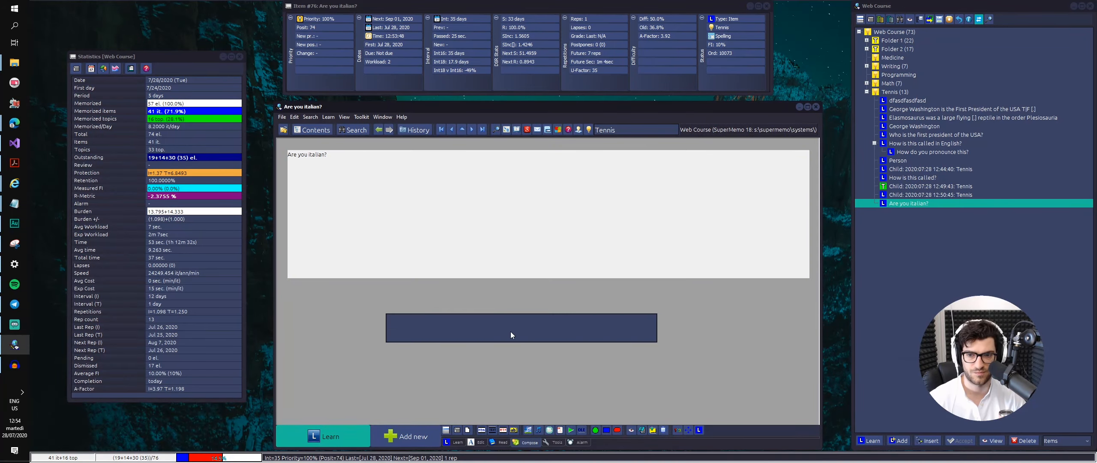
{"action": "type", "text": "yes"}
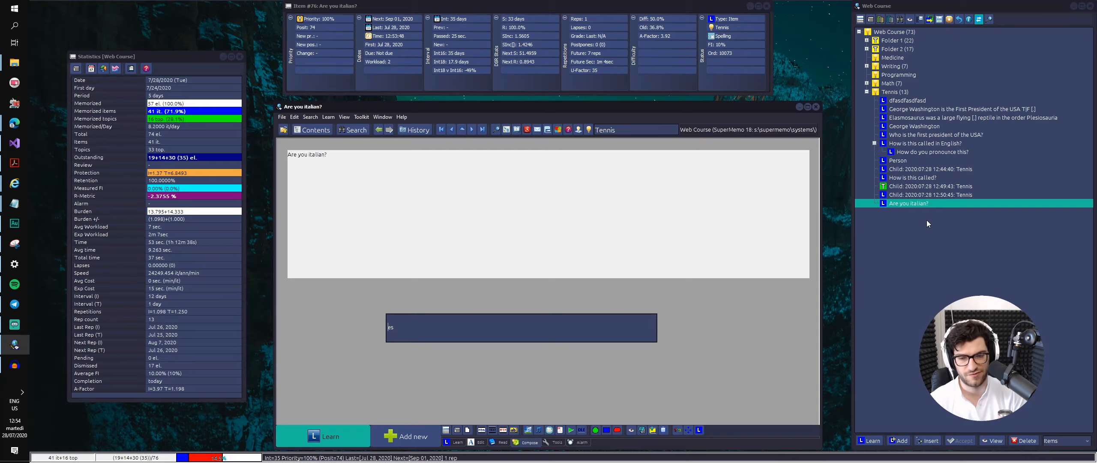
{"action": "key", "text": "Return"}
- Delete the "Are you italian?" item from the Tennis branch
{"action": "left_click", "coordinate": [890, 204]}
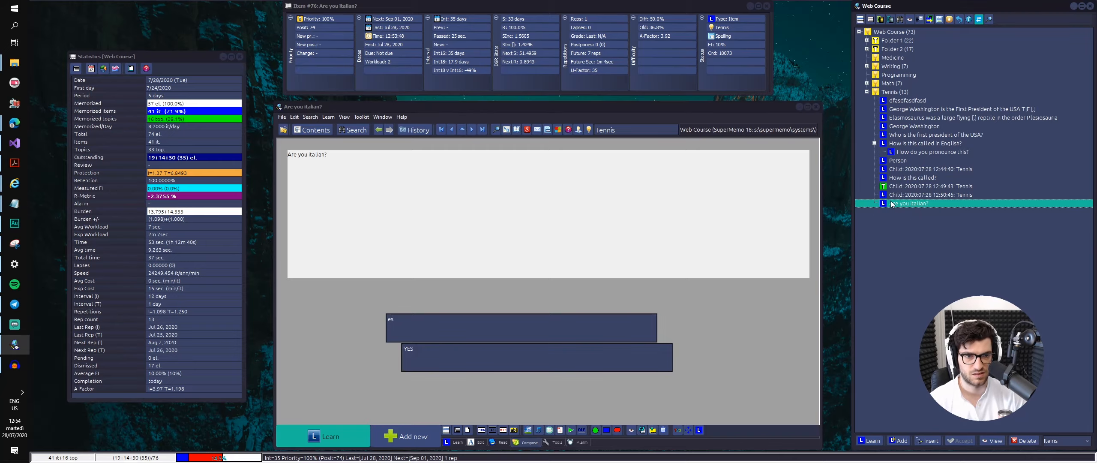
{"action": "key", "text": "Delete"}
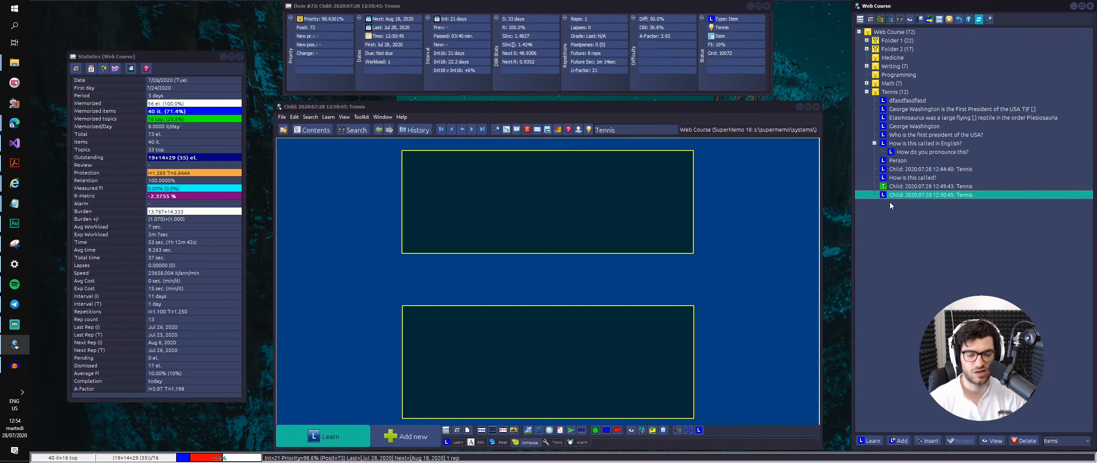
{"action": "key", "text": "alt+n"}
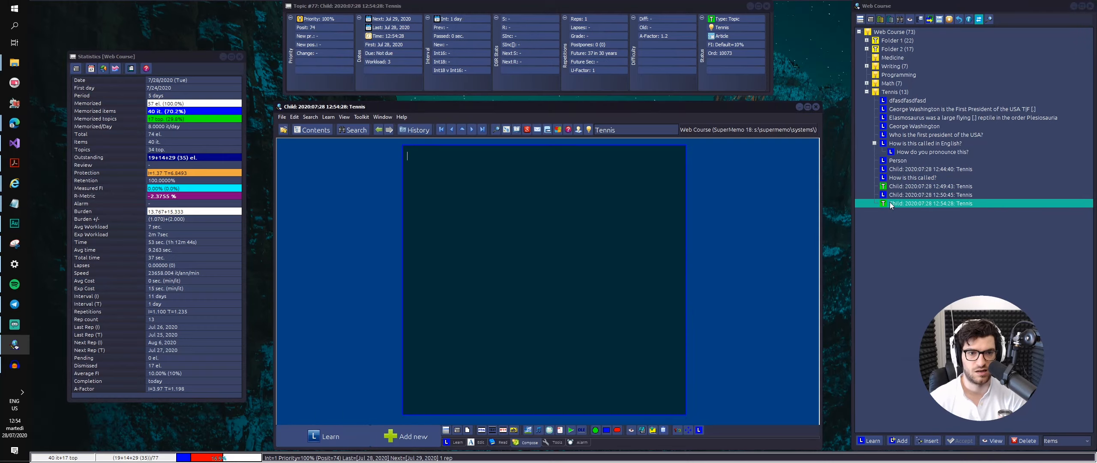
{"action": "left_click", "coordinate": [905, 204]}
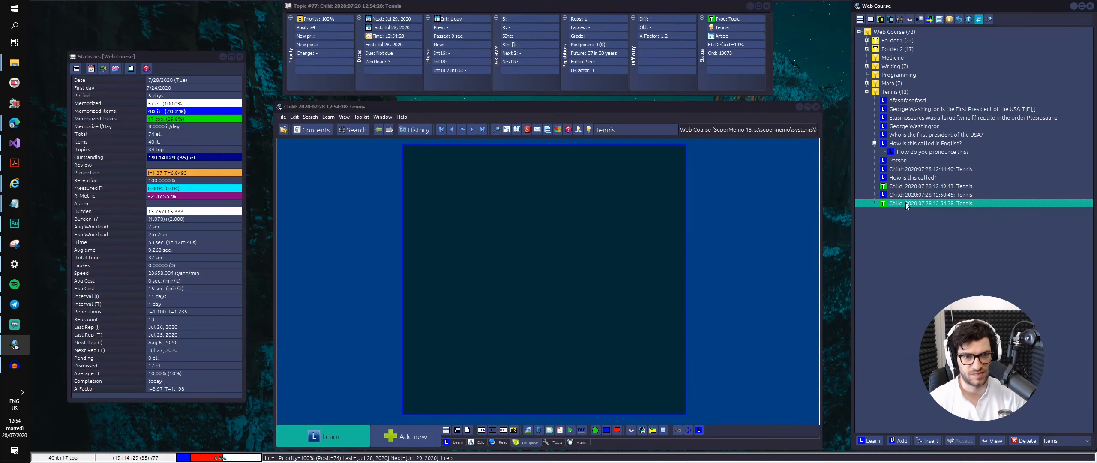
{"action": "key", "text": "Delete"}
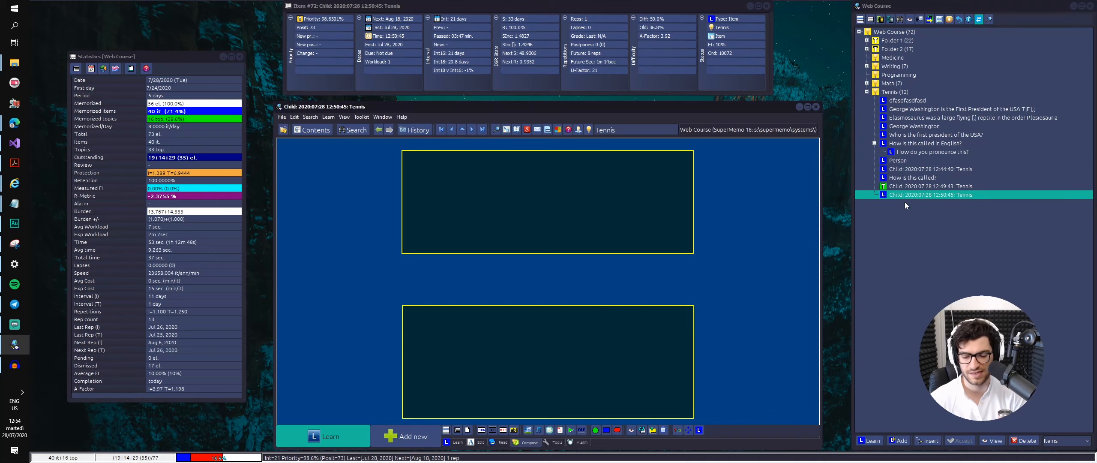
- Add a new item under Tennis, detach its template, and place a text component overlapping the lower HTML field
{"action": "key", "text": "alt+a"}
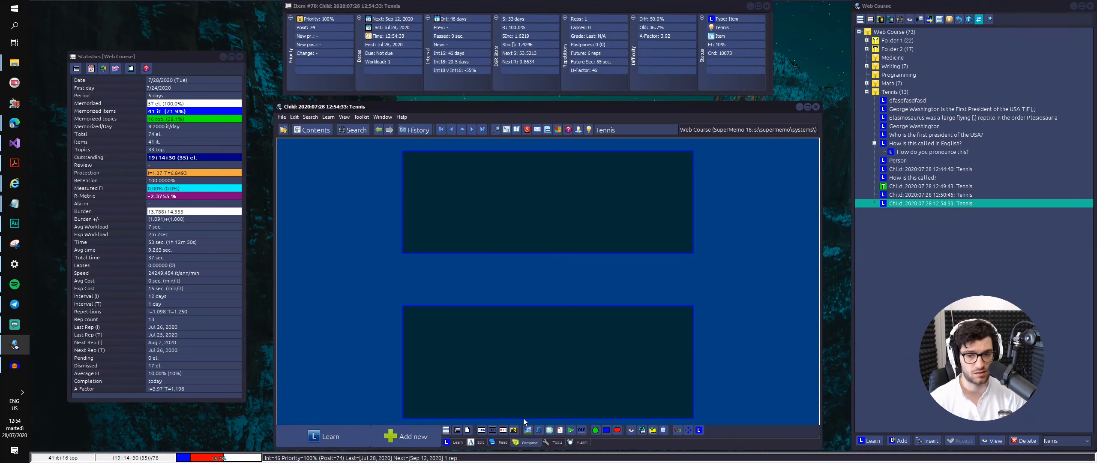
{"action": "left_click", "coordinate": [514, 430]}
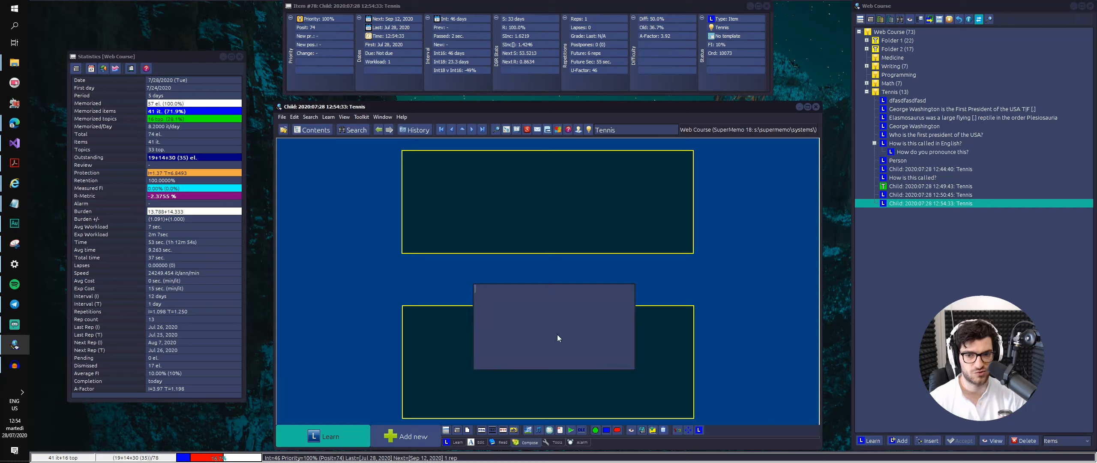
- Cycle the new text component through its presentation, editing and dragging modes, then enter trial text in it and erase it
{"action": "left_click", "coordinate": [558, 335]}
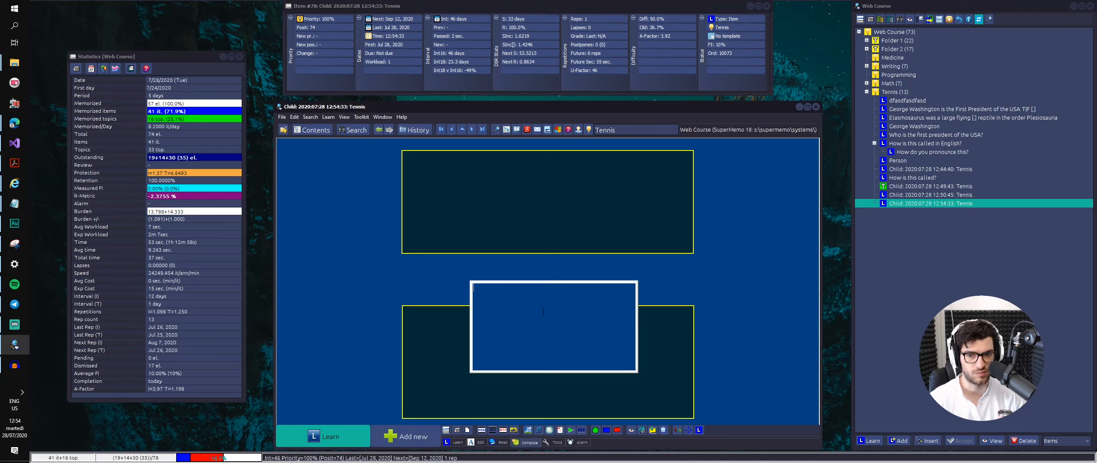
{"action": "left_click", "coordinate": [542, 311], "text": "alt"}
{"action": "left_click", "coordinate": [542, 311]}
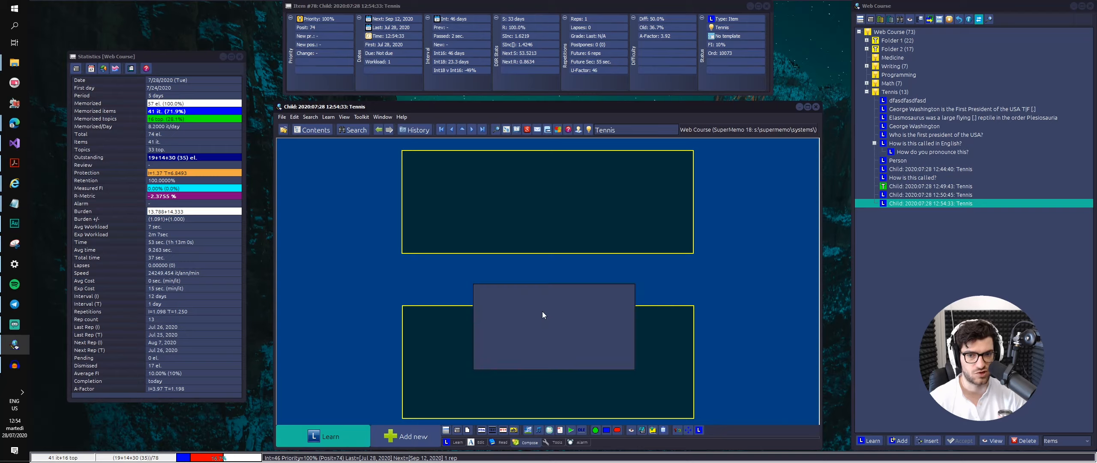
{"action": "left_click", "coordinate": [509, 305]}
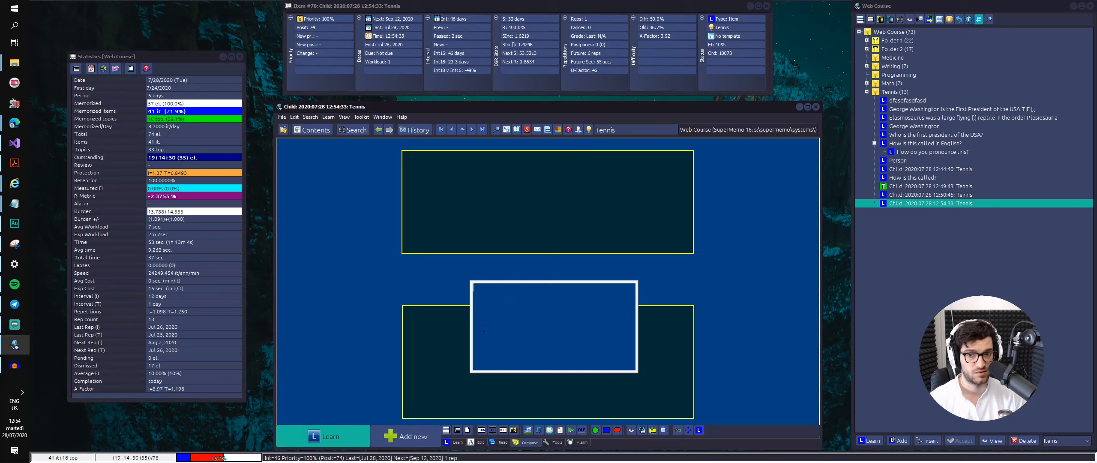
{"action": "left_click", "coordinate": [533, 315], "text": "alt"}
{"action": "left_click", "coordinate": [534, 325]}
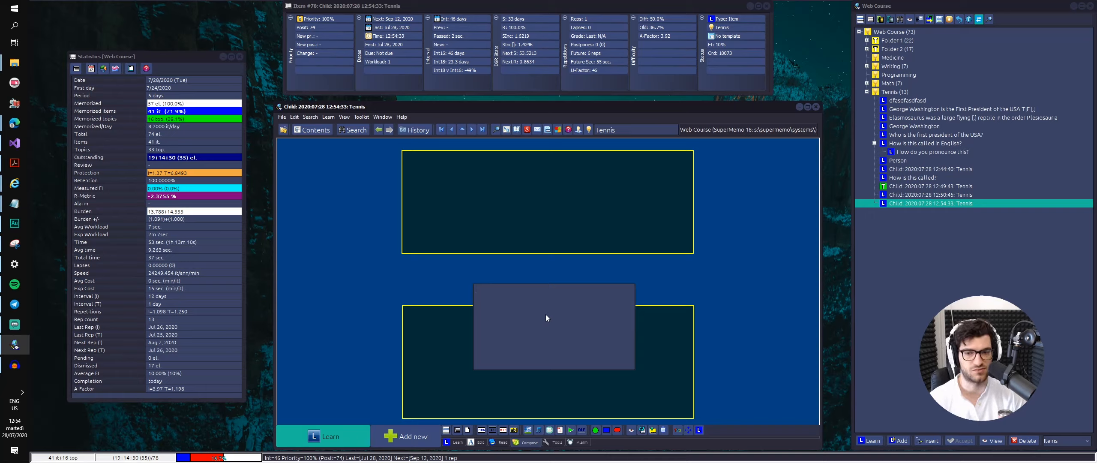
{"action": "type", "text": "dasdfas"}
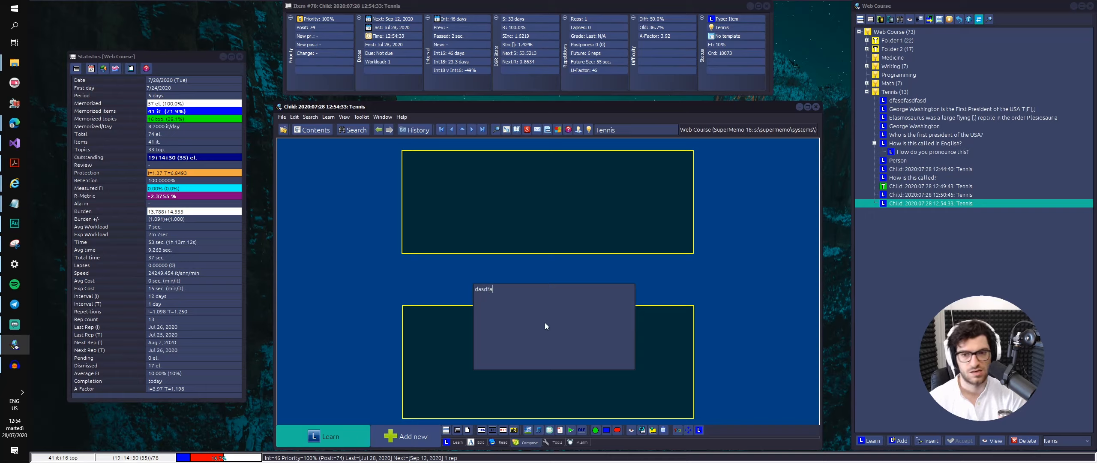
{"action": "key", "text": "ctrl+BackSpace"}
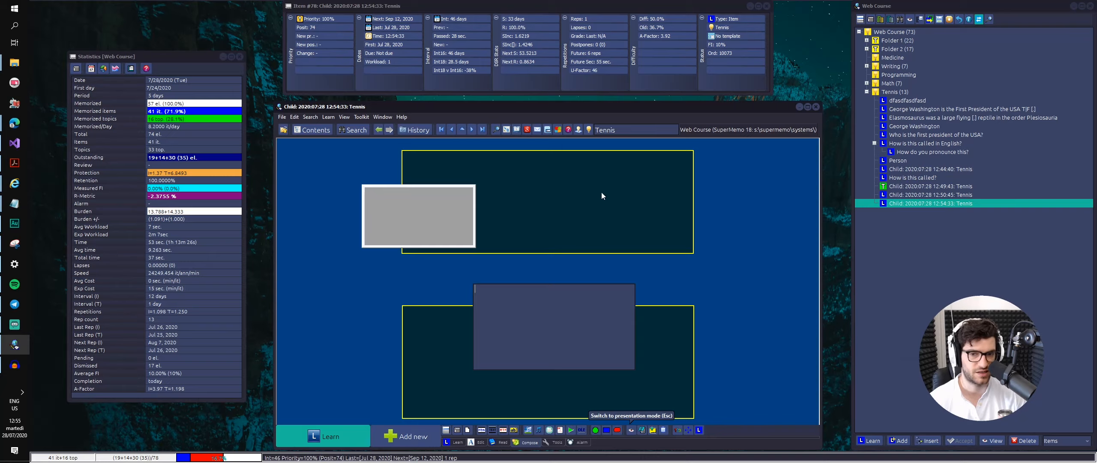
- Delete the grey rectangle shape component overlapping the upper HTML field
{"action": "right_click", "coordinate": [444, 222]}
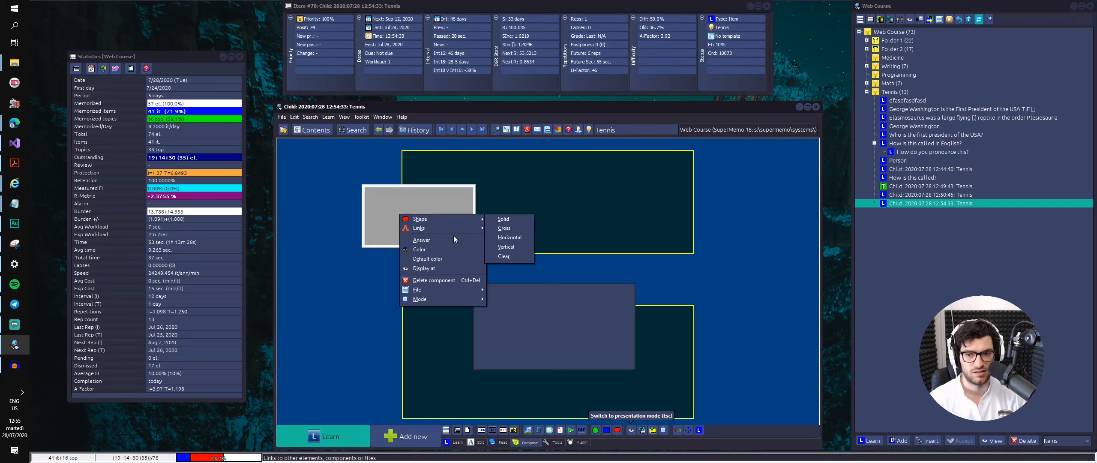
{"action": "left_click", "coordinate": [456, 283]}
{"action": "left_click", "coordinate": [477, 251]}
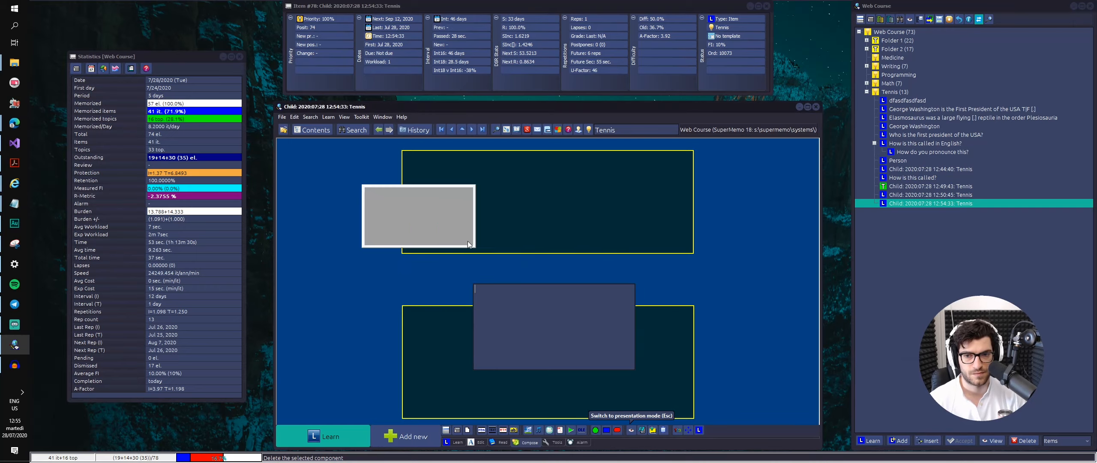
{"action": "right_click", "coordinate": [468, 241]}
{"action": "left_click", "coordinate": [459, 297]}
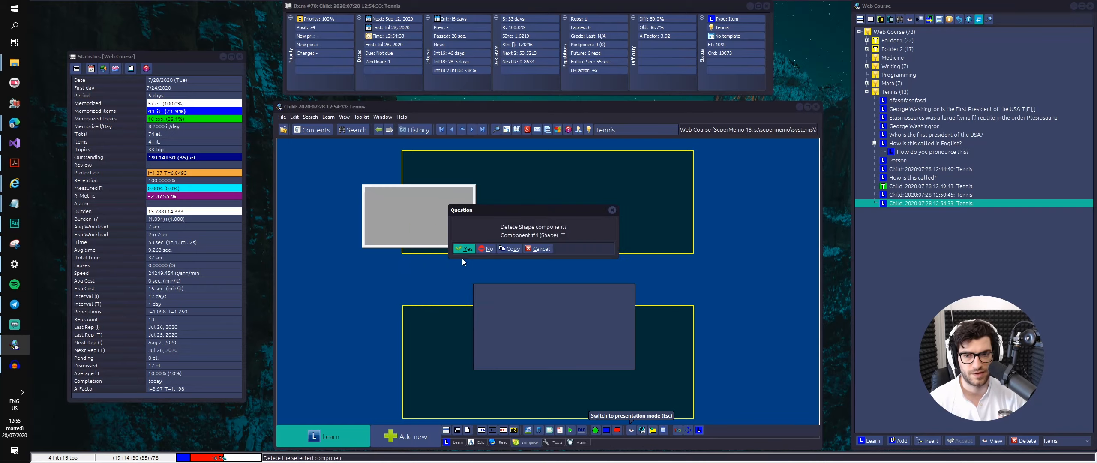
{"action": "left_click", "coordinate": [469, 252]}
- Delete the text component overlapping the lower HTML field
{"action": "right_click", "coordinate": [533, 333]}
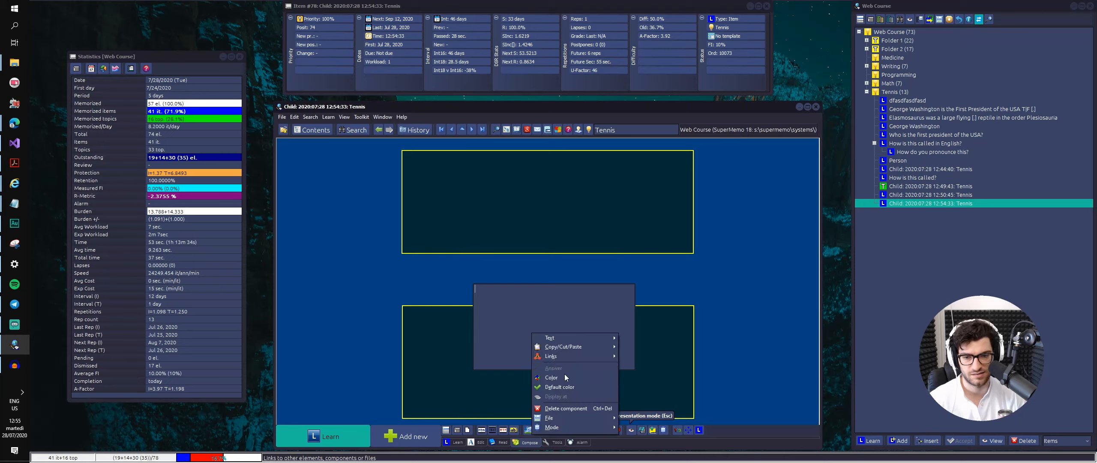
{"action": "left_click", "coordinate": [557, 408]}
{"action": "left_click", "coordinate": [466, 251]}
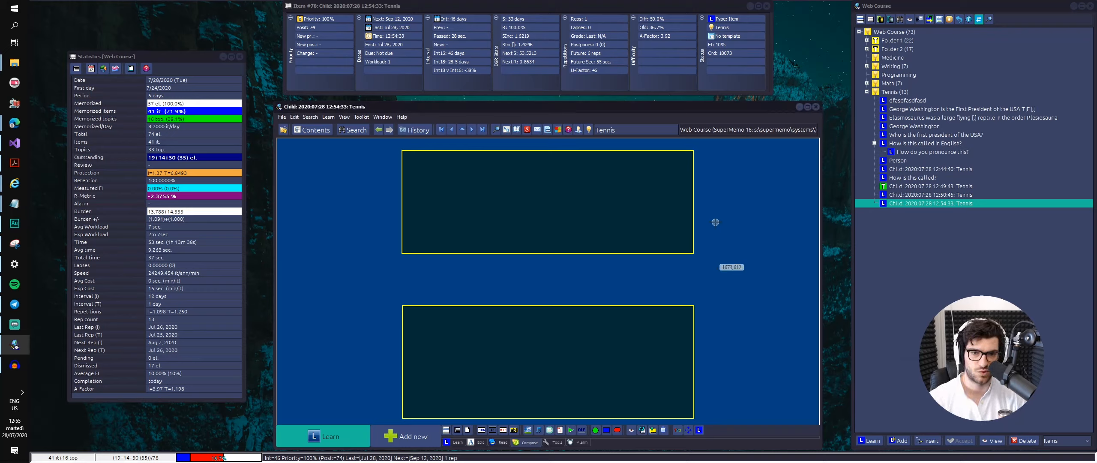
{"action": "key", "text": "Escape"}
{"action": "key", "text": "Print"}
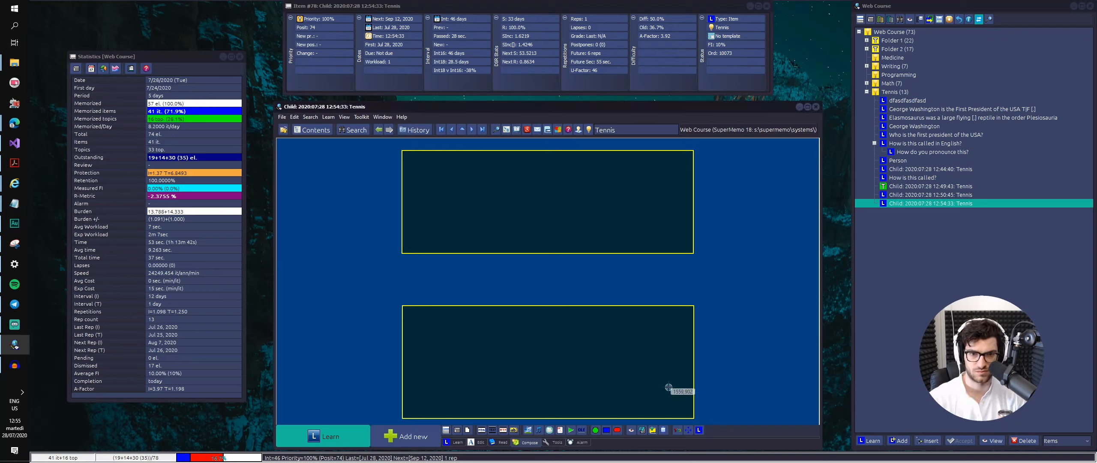
{"action": "key", "text": "ctrl+o"}
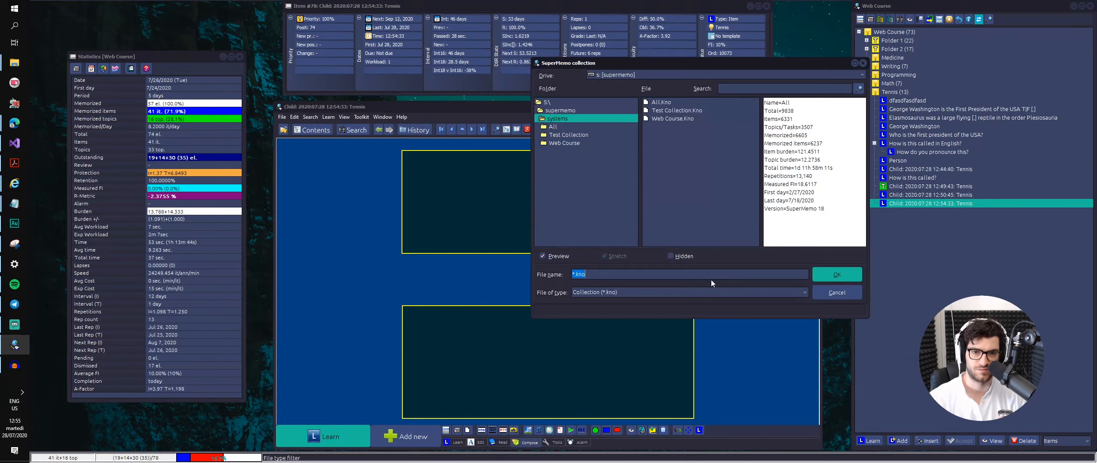
{"action": "key", "text": "Escape"}
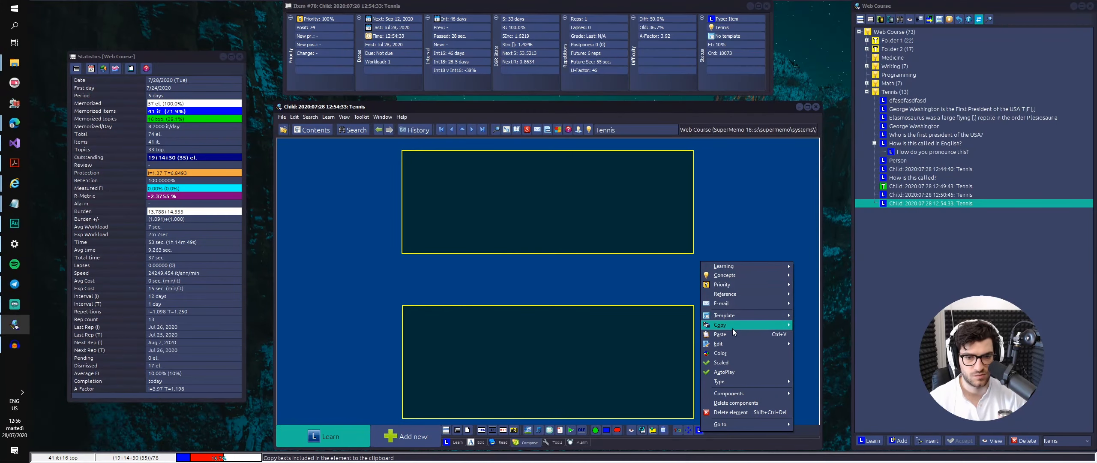
- Tile both HTML components of the item side by side in 1 row and 2 columns
{"action": "mouse_move", "coordinate": [741, 318]}
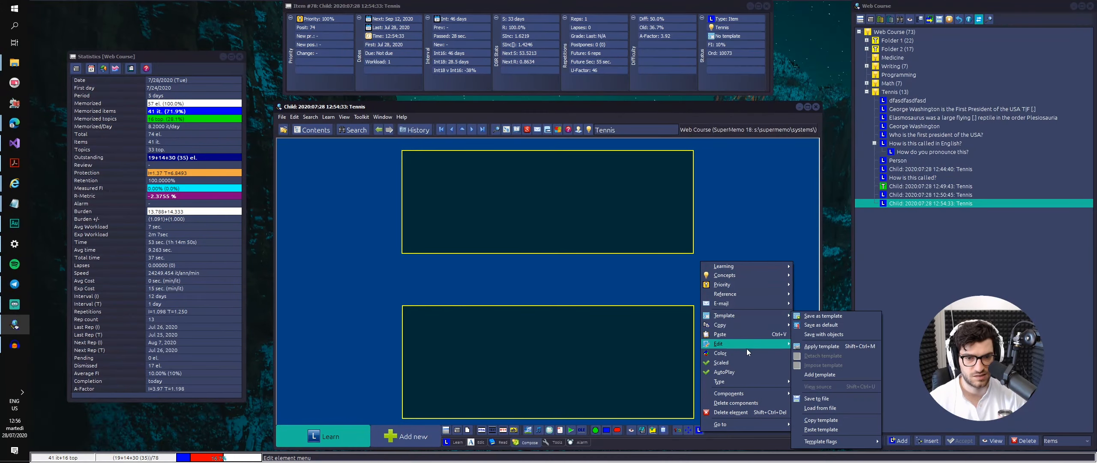
{"action": "mouse_move", "coordinate": [753, 394]}
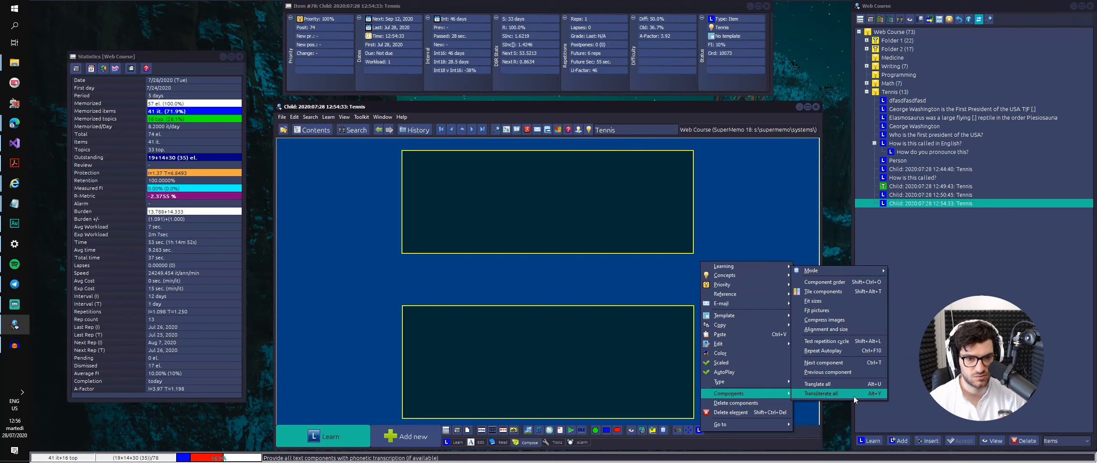
{"action": "left_click", "coordinate": [840, 295]}
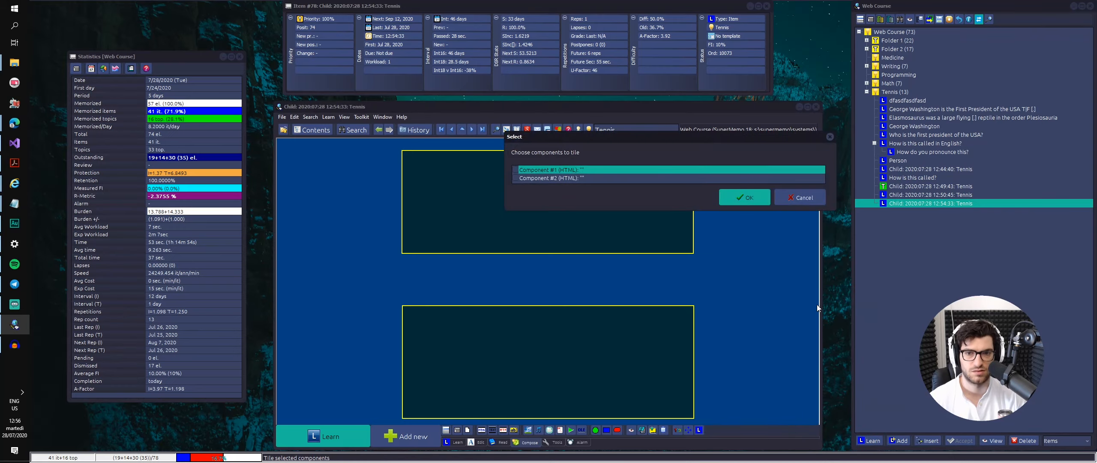
{"action": "left_click", "coordinate": [516, 178]}
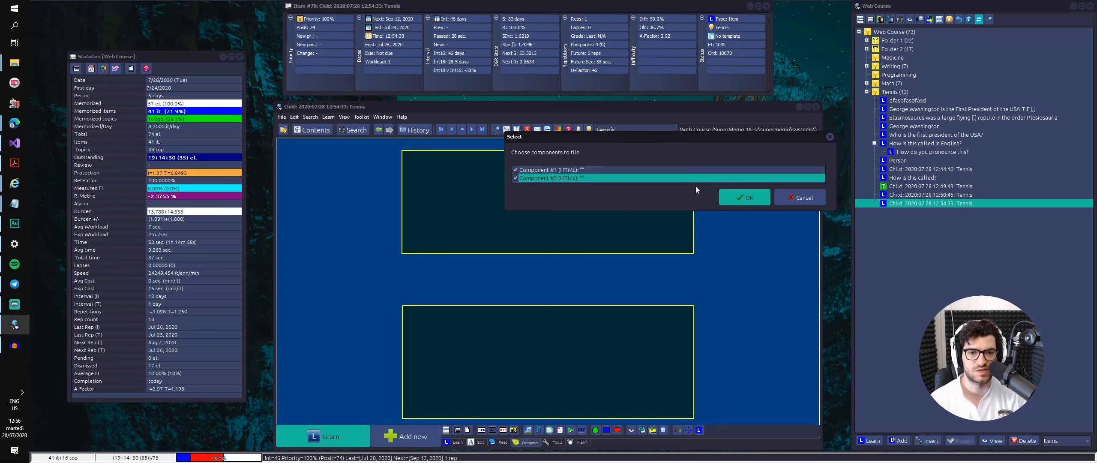
{"action": "left_click", "coordinate": [744, 197]}
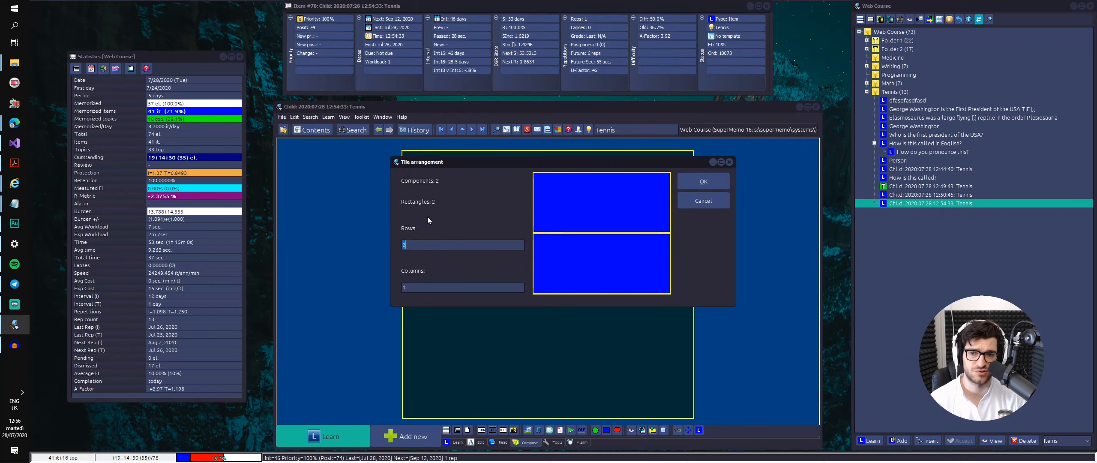
{"action": "type", "text": "1"}
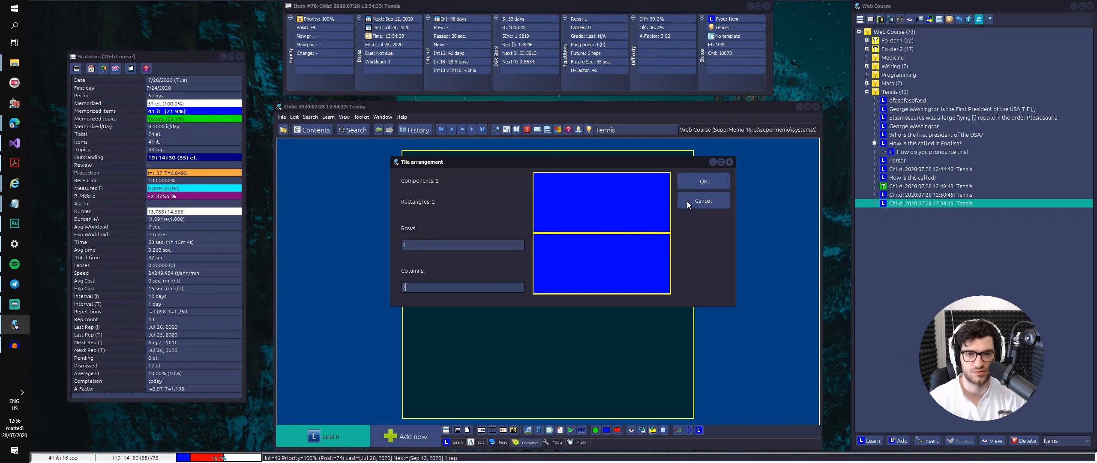
{"action": "left_click", "coordinate": [687, 188]}
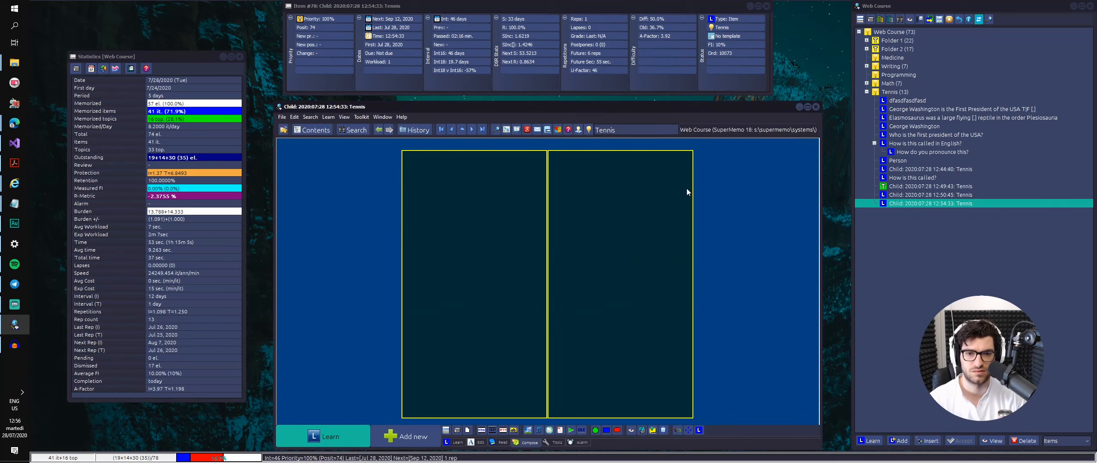
- Add three more HTML components to the item beneath the two tiled fields
{"action": "right_click", "coordinate": [720, 238]}
{"action": "left_click", "coordinate": [740, 215]}
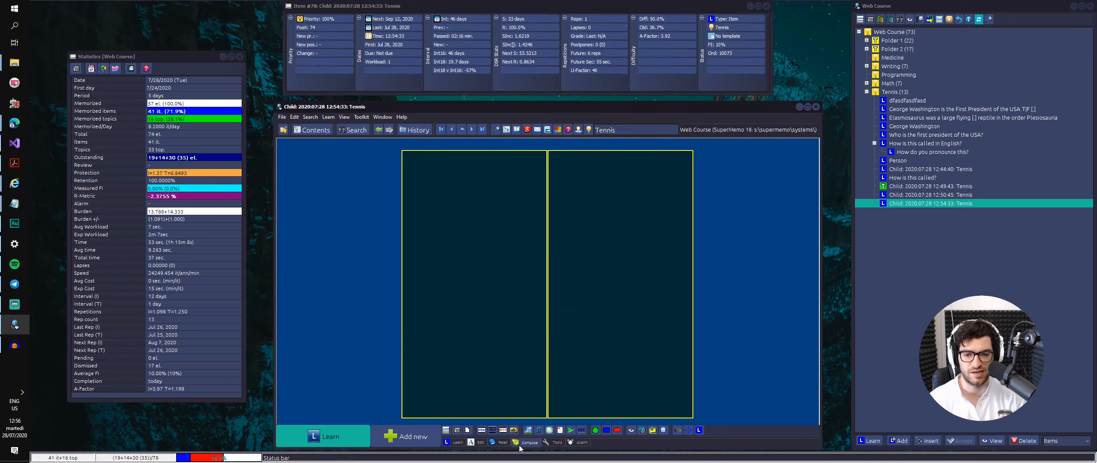
{"action": "left_click", "coordinate": [486, 433]}
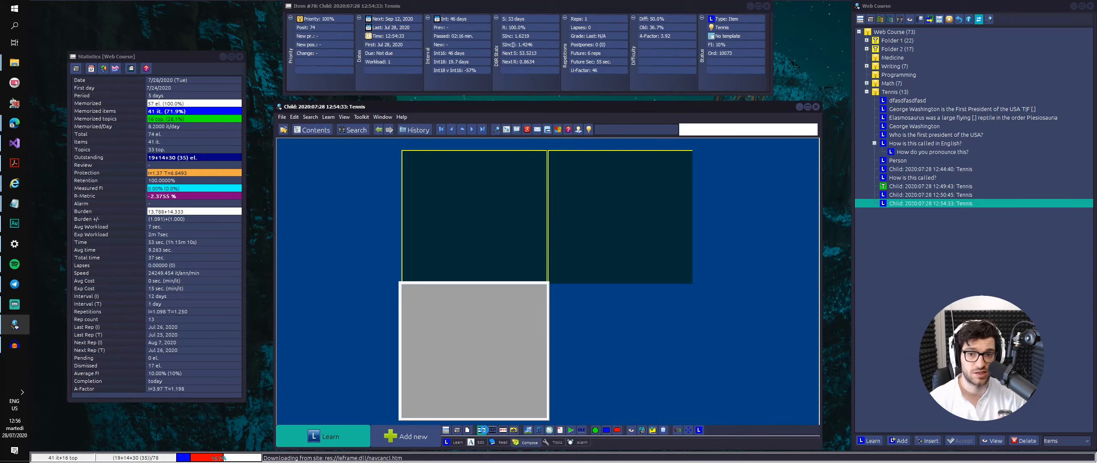
{"action": "left_click", "coordinate": [485, 432]}
{"action": "right_click", "coordinate": [731, 260]}
{"action": "left_click", "coordinate": [733, 241]}
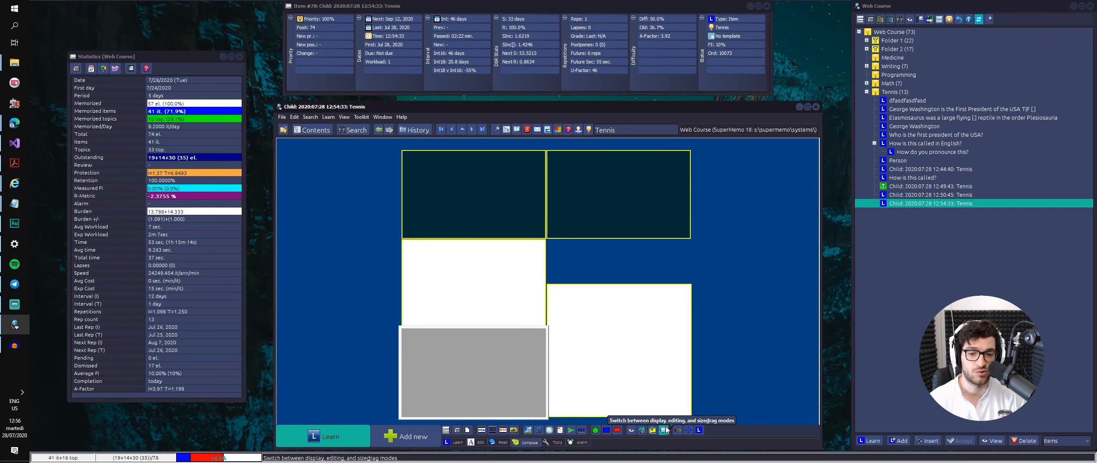
- Open the component order editor to view the order and types of the item's components
{"action": "right_click", "coordinate": [755, 332]}
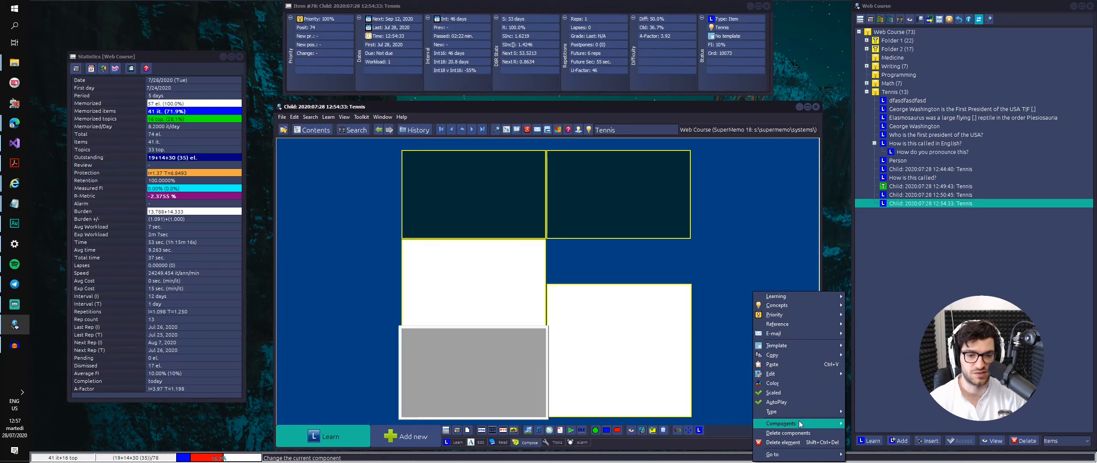
{"action": "mouse_move", "coordinate": [819, 423]}
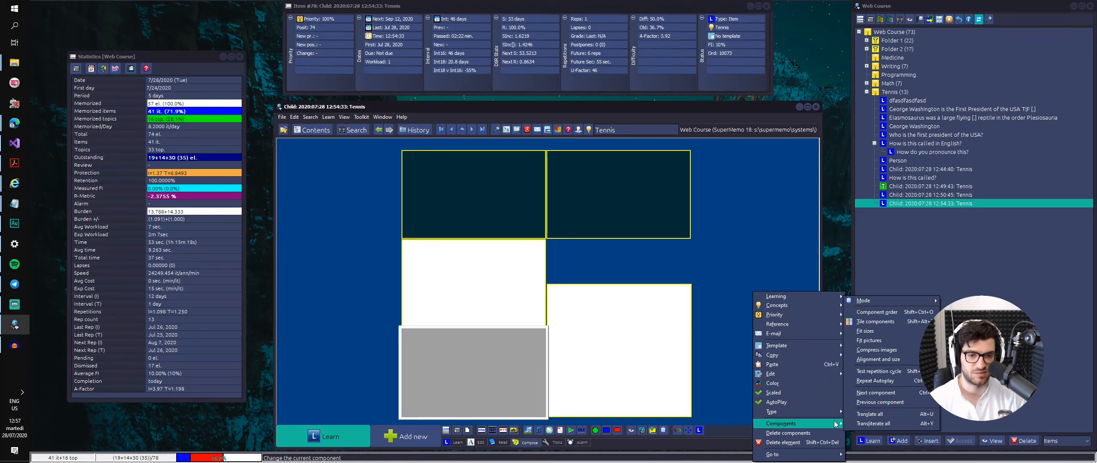
{"action": "left_click", "coordinate": [878, 313]}
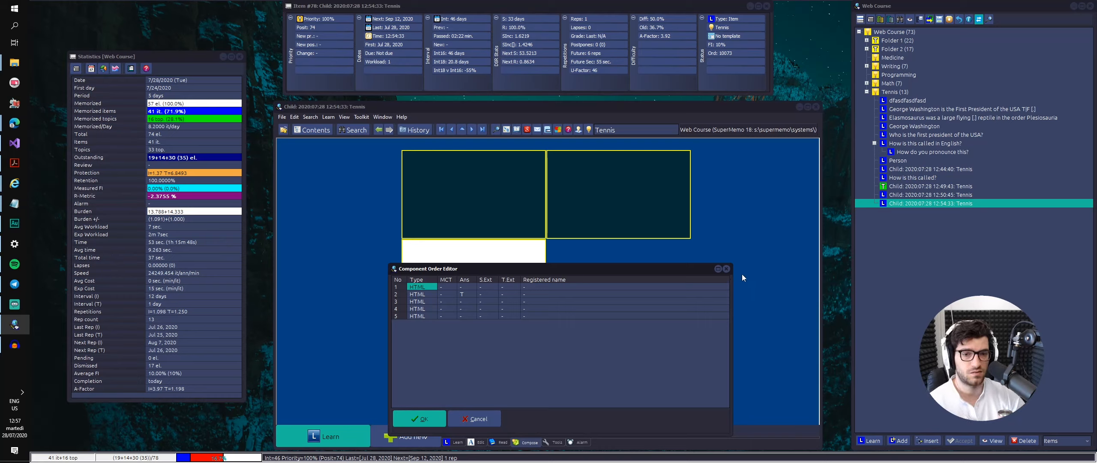
- Try to tile HTML components #1 to #4 in 1 row and 4 columns, leaving out component #5
{"action": "right_click", "coordinate": [747, 256]}
{"action": "mouse_move", "coordinate": [790, 388]}
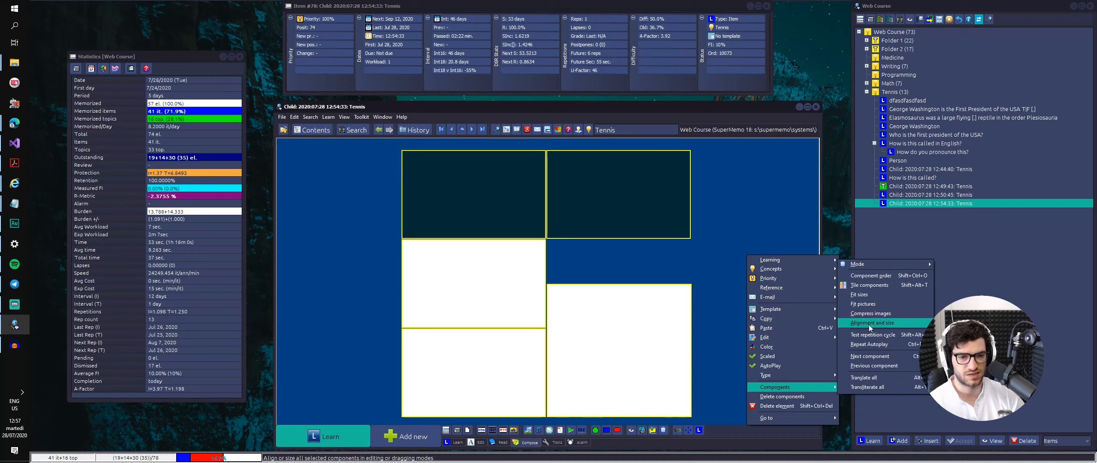
{"action": "left_click", "coordinate": [883, 281]}
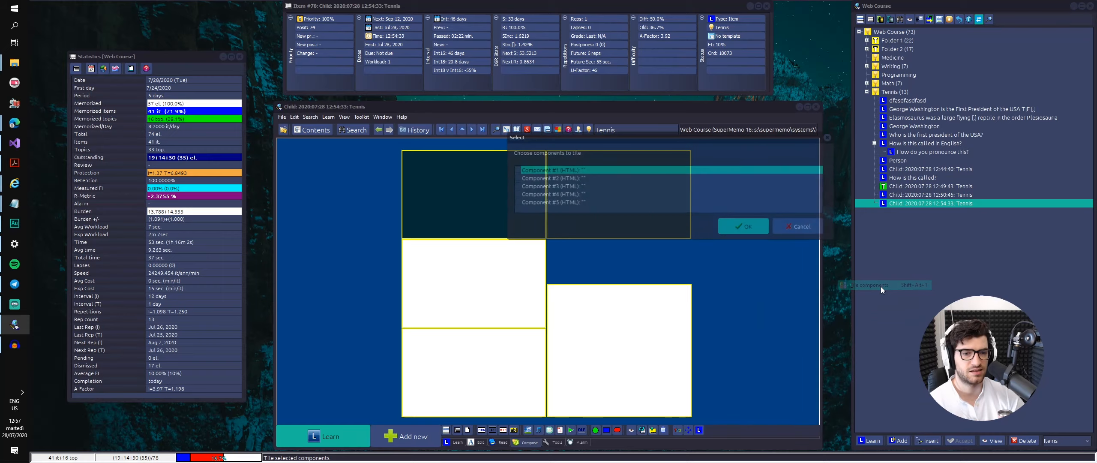
{"action": "left_click", "coordinate": [518, 178]}
{"action": "left_click", "coordinate": [517, 170]}
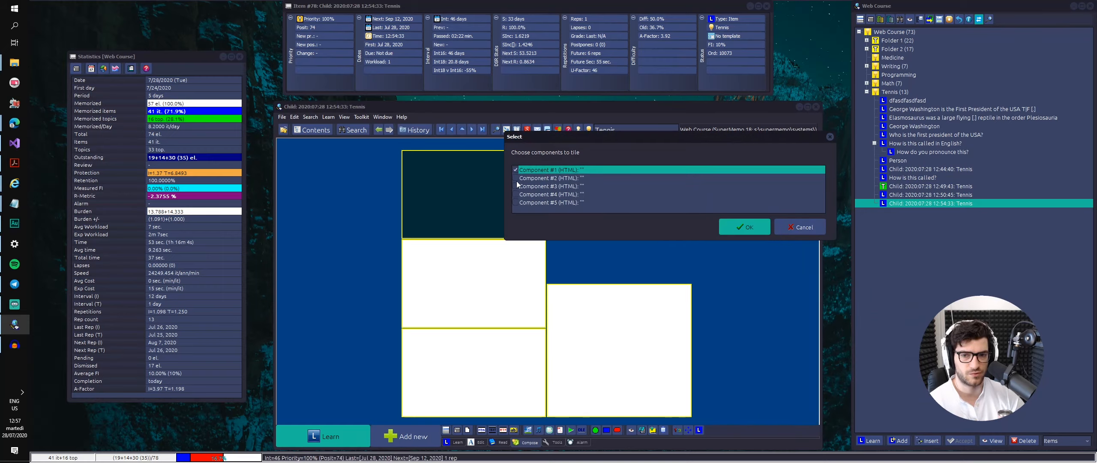
{"action": "left_click", "coordinate": [516, 178]}
{"action": "left_click", "coordinate": [516, 186]}
{"action": "left_click", "coordinate": [516, 194]}
{"action": "left_click", "coordinate": [516, 202]}
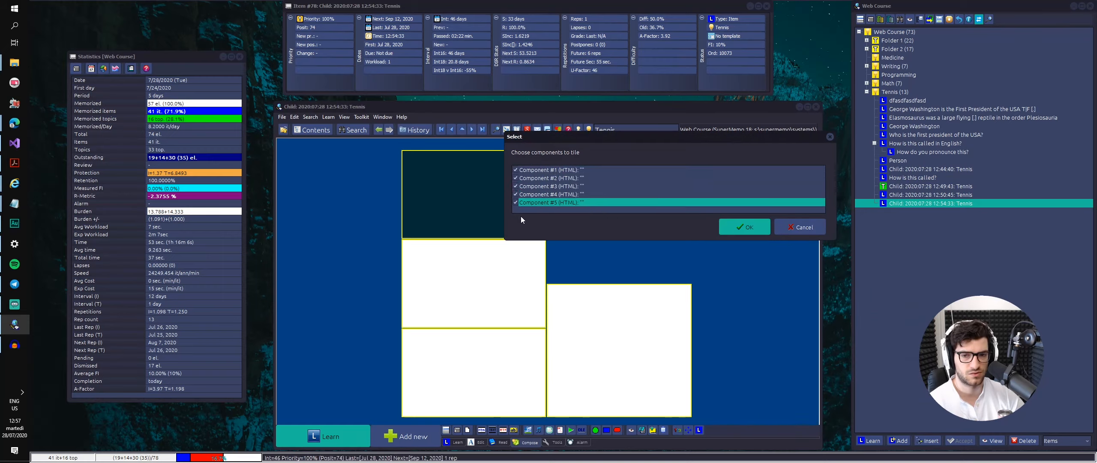
{"action": "left_click", "coordinate": [516, 203]}
{"action": "left_click", "coordinate": [746, 234]}
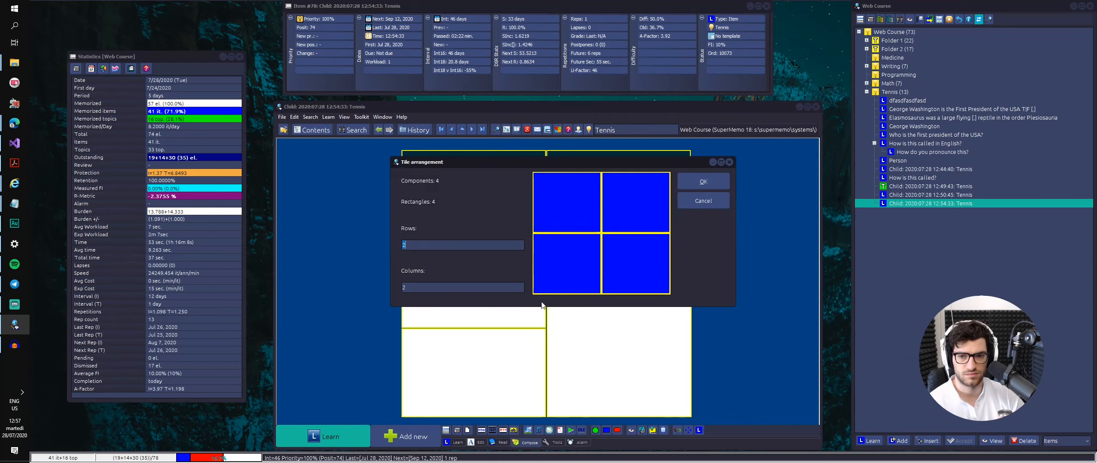
{"action": "type", "text": "1"}
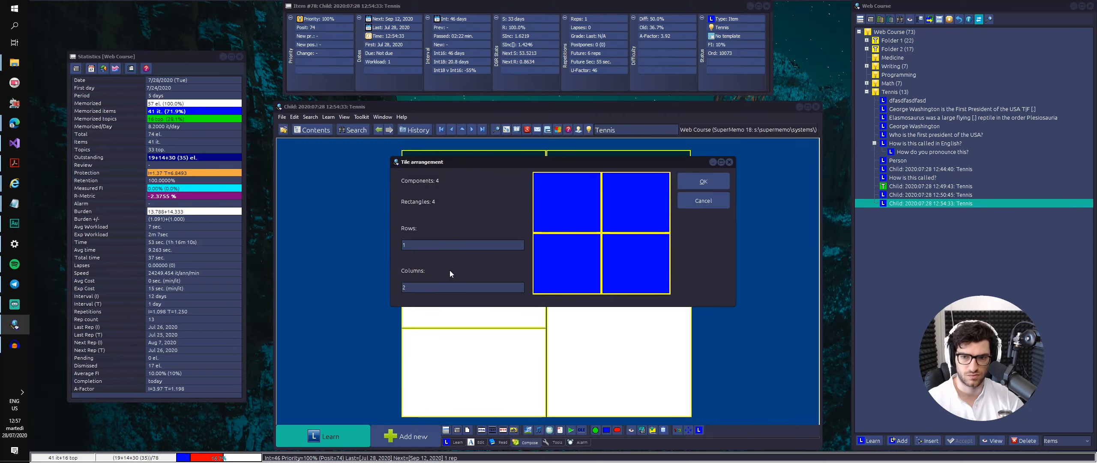
{"action": "key", "text": "Tab"}
{"action": "type", "text": "4"}
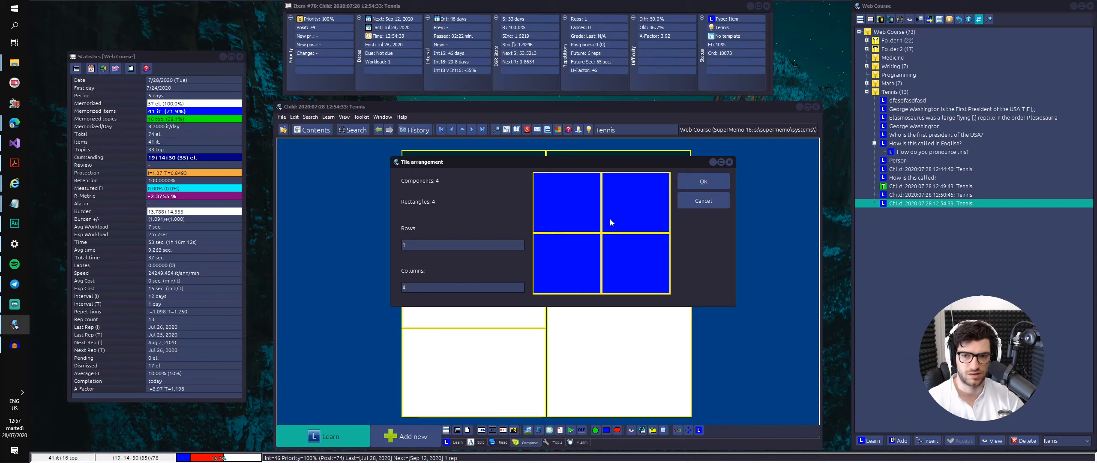
{"action": "key", "text": "Return"}
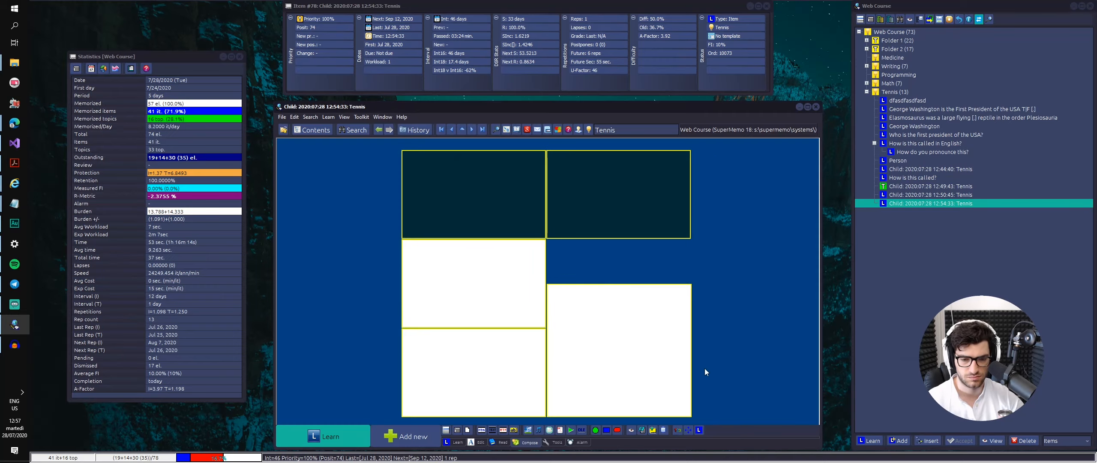
- Tile HTML components #1 to #4 into 1 row and 4 columns, with component #5 excluded
{"action": "right_click", "coordinate": [714, 359]}
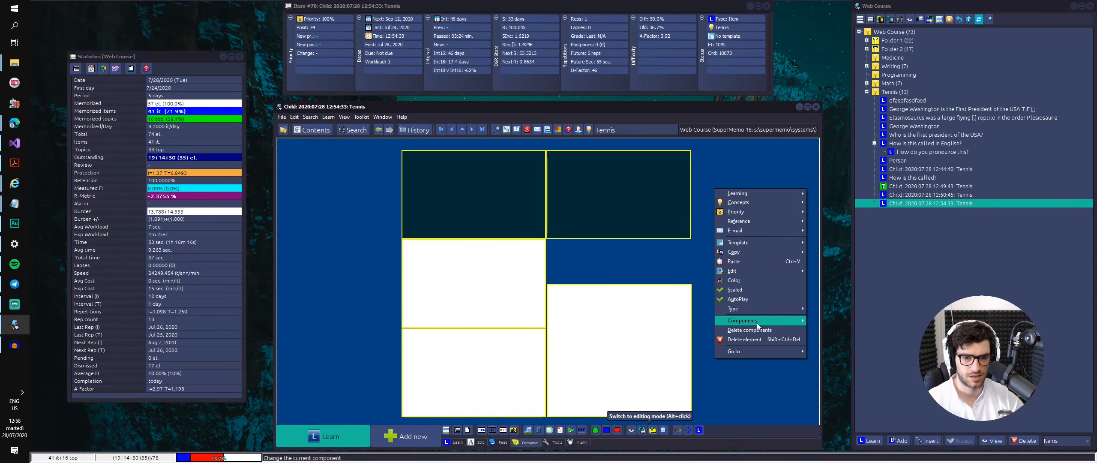
{"action": "mouse_move", "coordinate": [756, 321]}
{"action": "left_click", "coordinate": [847, 343]}
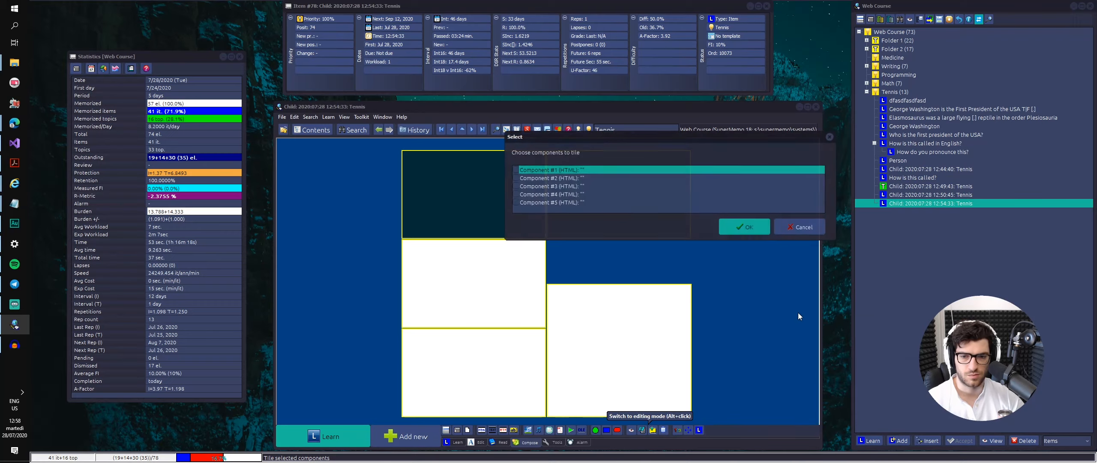
{"action": "left_click", "coordinate": [516, 194]}
{"action": "left_click", "coordinate": [515, 170]}
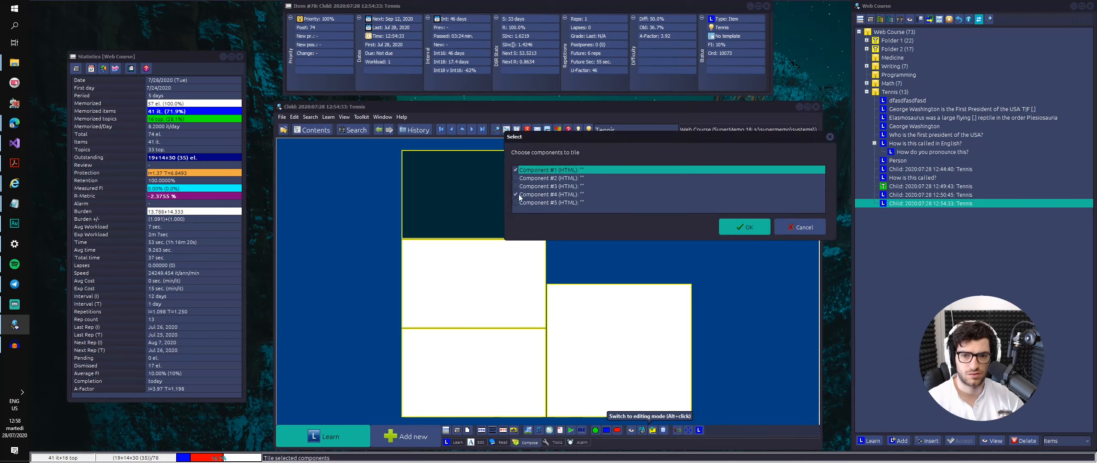
{"action": "left_click", "coordinate": [516, 186]}
{"action": "left_click", "coordinate": [516, 178]}
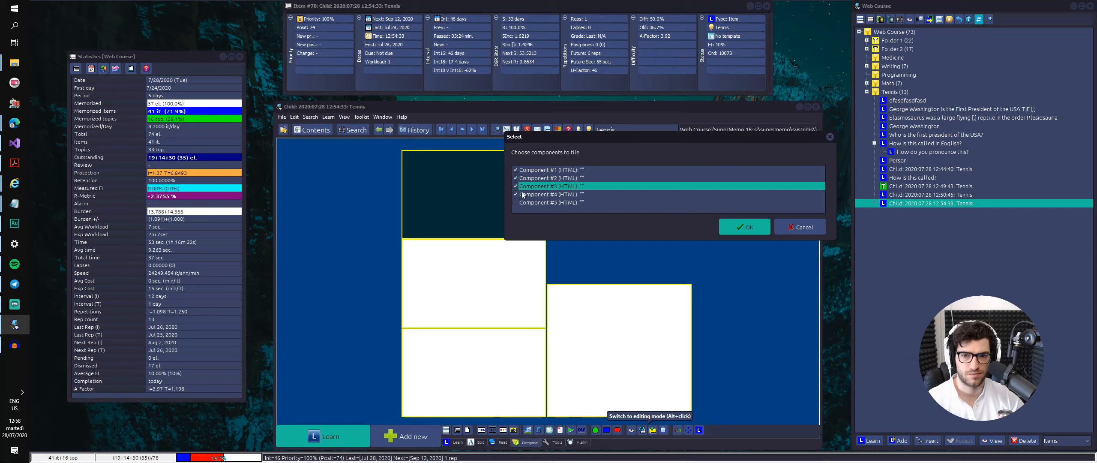
{"action": "left_click", "coordinate": [730, 231]}
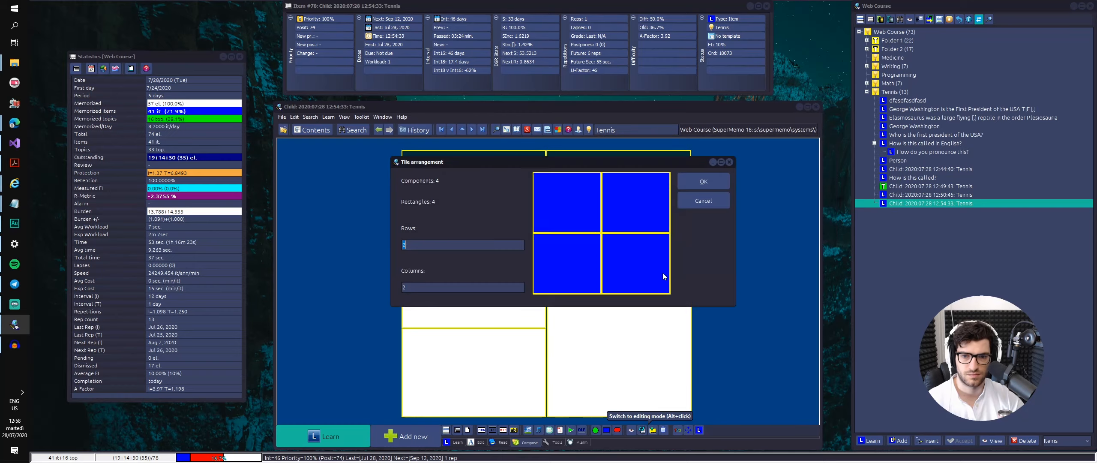
{"action": "double_click", "coordinate": [440, 288]}
{"action": "type", "text": "4"}
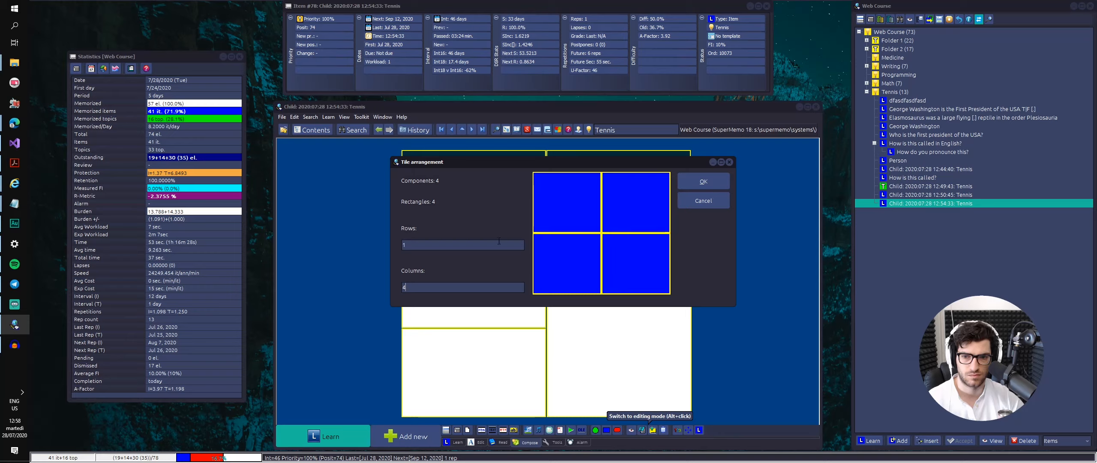
{"action": "left_click", "coordinate": [696, 187]}
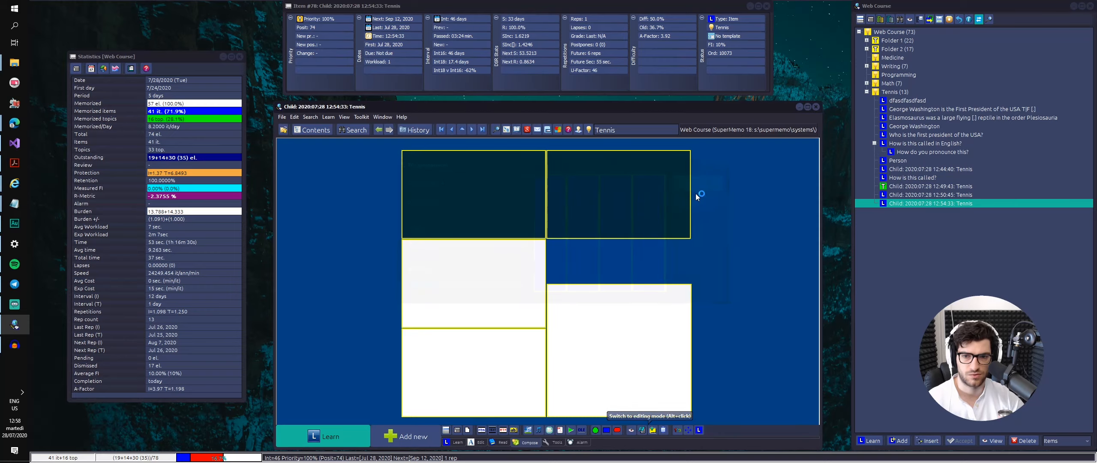
- Delete the fifth HTML component that overlaps the lower part of the first two columns
{"action": "left_click", "coordinate": [529, 341]}
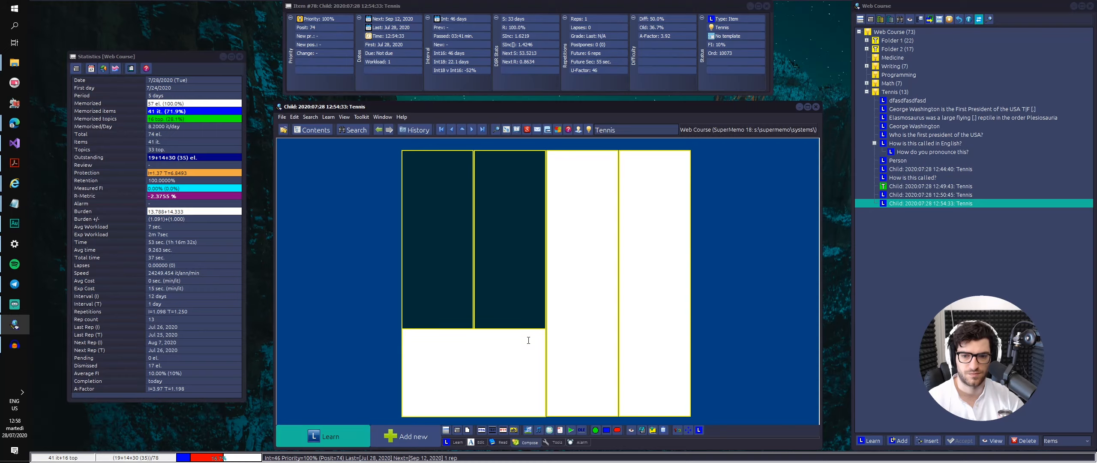
{"action": "right_click", "coordinate": [527, 339]}
{"action": "left_click", "coordinate": [529, 296]}
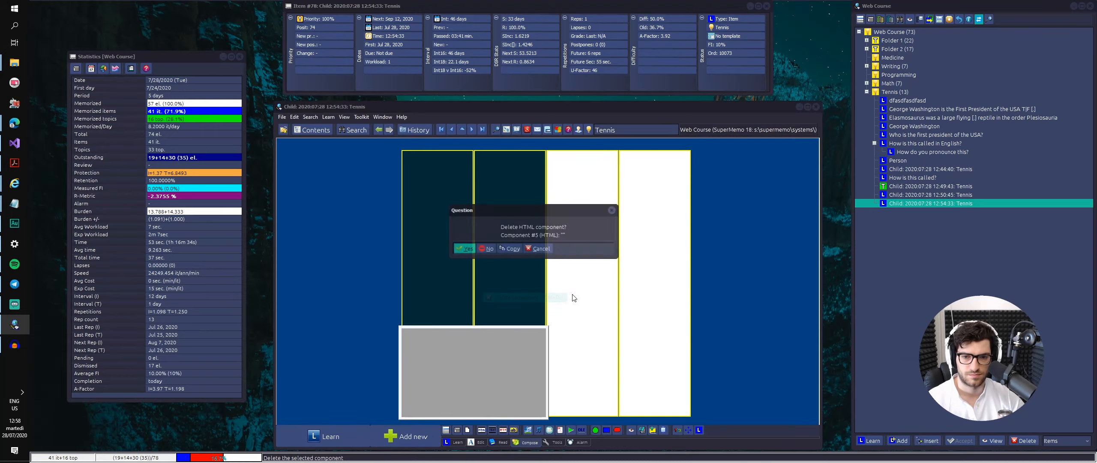
{"action": "left_click", "coordinate": [467, 249]}
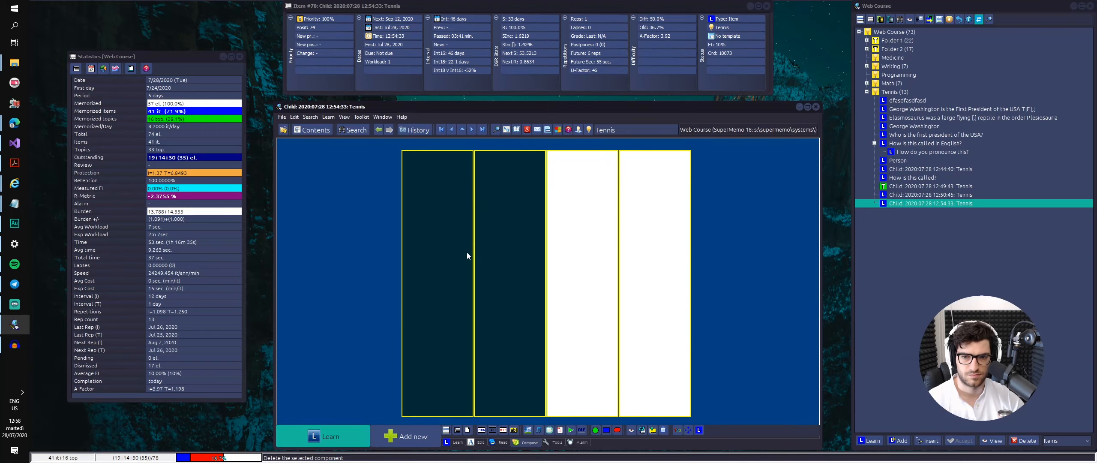
- Cycle all four tiled components through the dragging, display and editing modes, finishing in editing mode
{"action": "left_click", "coordinate": [663, 430]}
{"action": "left_click", "coordinate": [663, 431]}
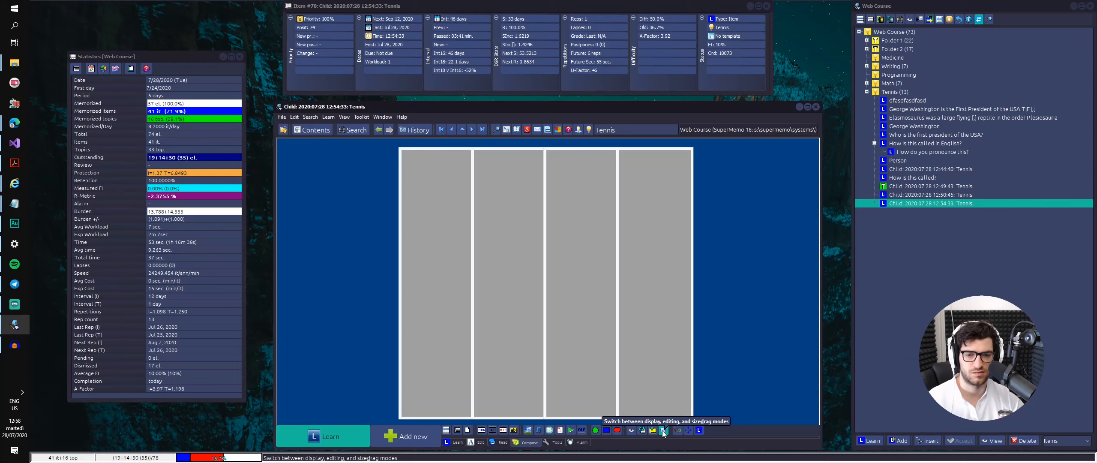
{"action": "left_click", "coordinate": [664, 430]}
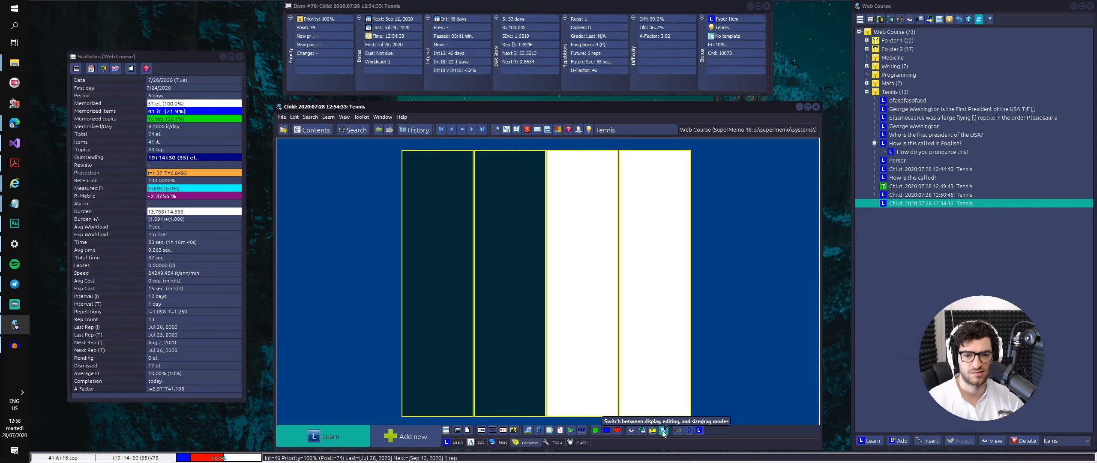
{"action": "left_click", "coordinate": [663, 431]}
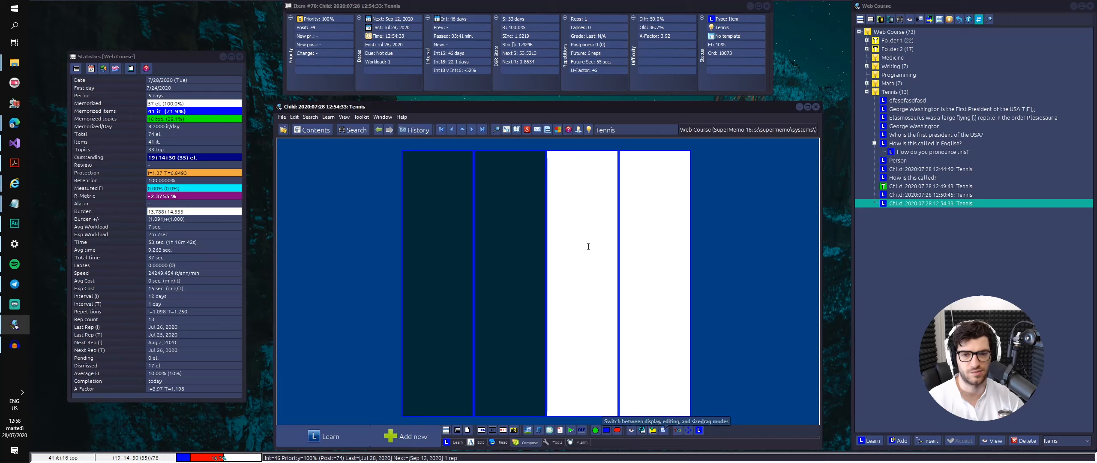
{"action": "left_click", "coordinate": [642, 431]}
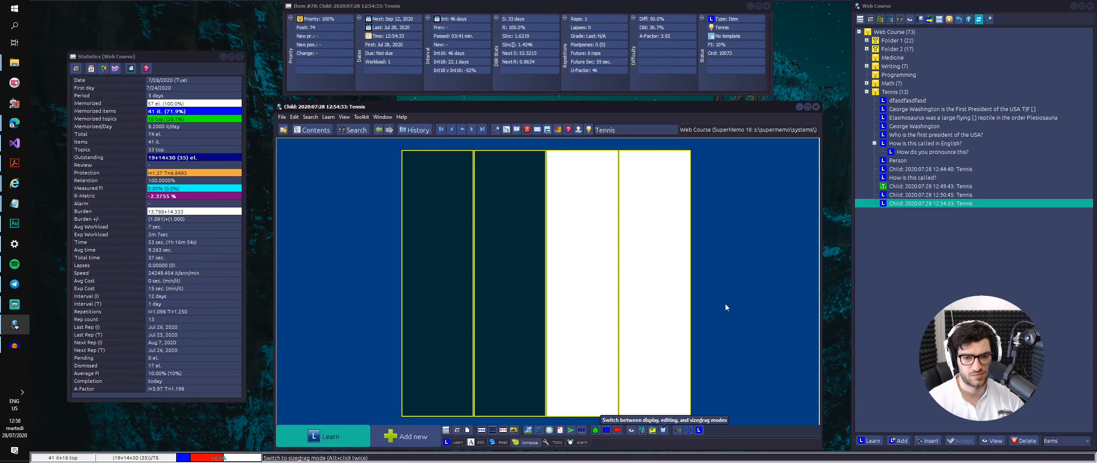
{"action": "left_click", "coordinate": [664, 430]}
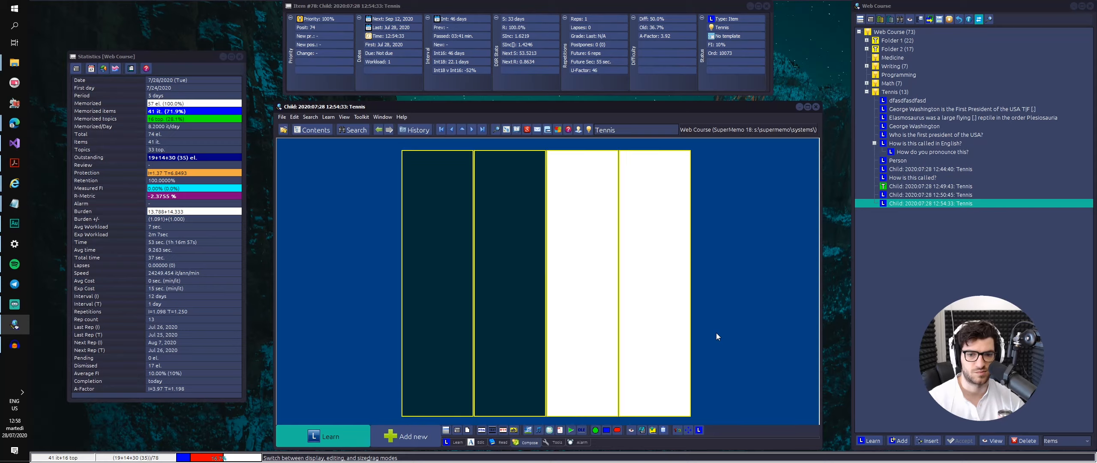
{"action": "left_click", "coordinate": [663, 430]}
{"action": "left_click", "coordinate": [663, 431]}
{"action": "left_click", "coordinate": [664, 430]}
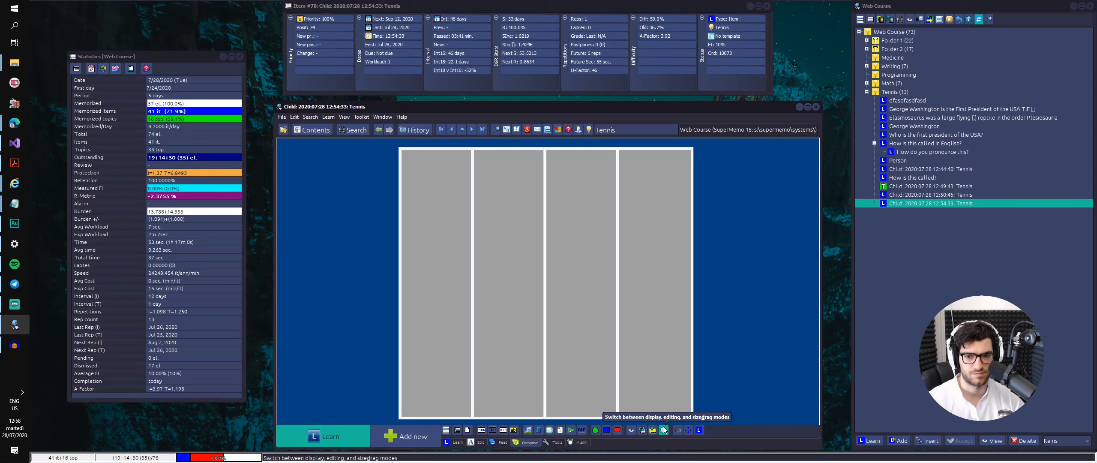
{"action": "left_click", "coordinate": [663, 430]}
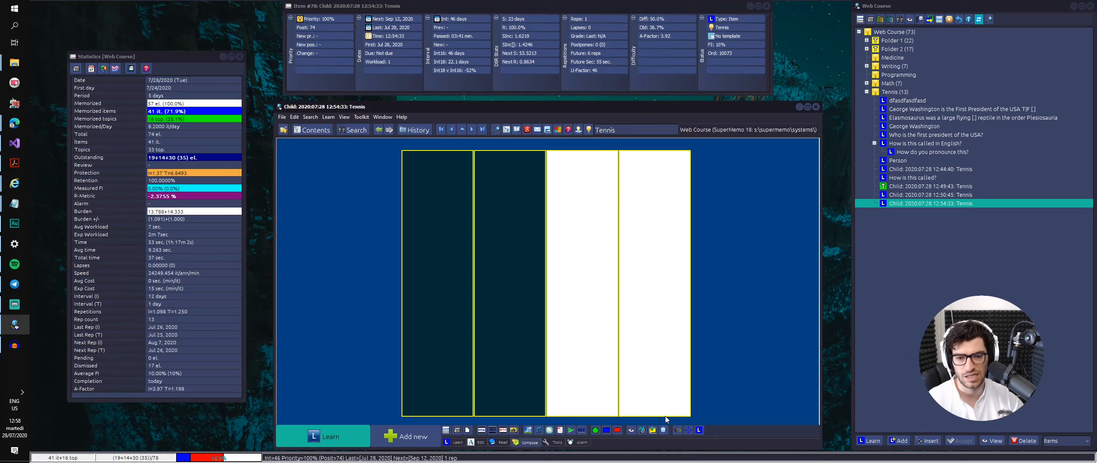